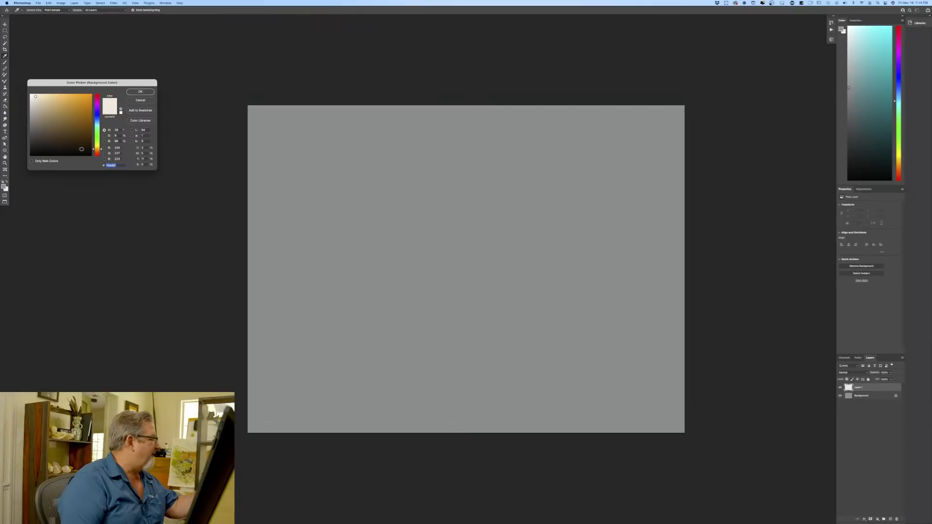
Set the background color to a very dark brown.
click(97, 151)
click(53, 148)
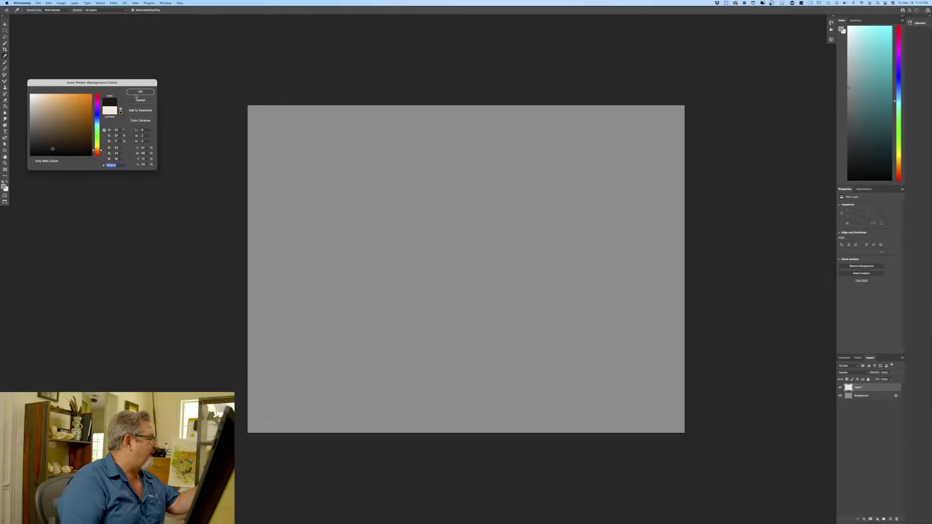
click(141, 92)
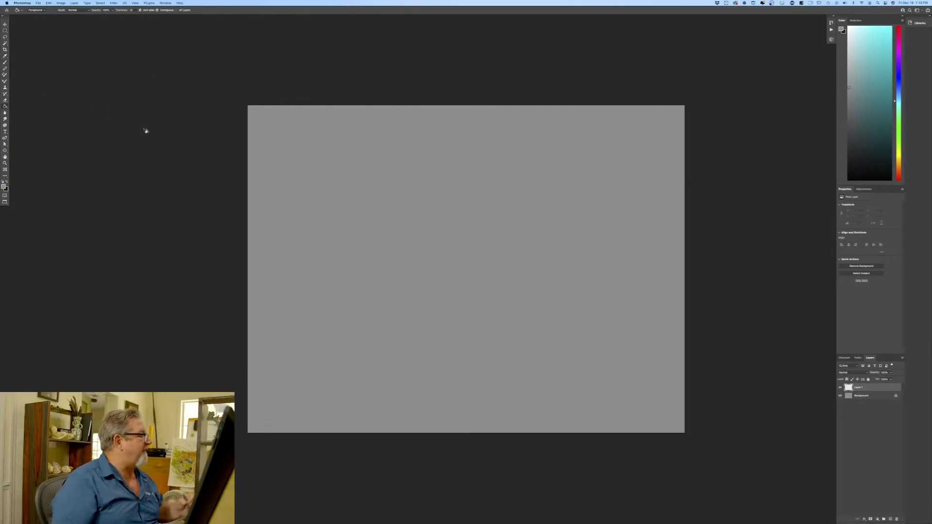
Switch to the Brush tool and set the foreground color to a very dark blue.
key(b)
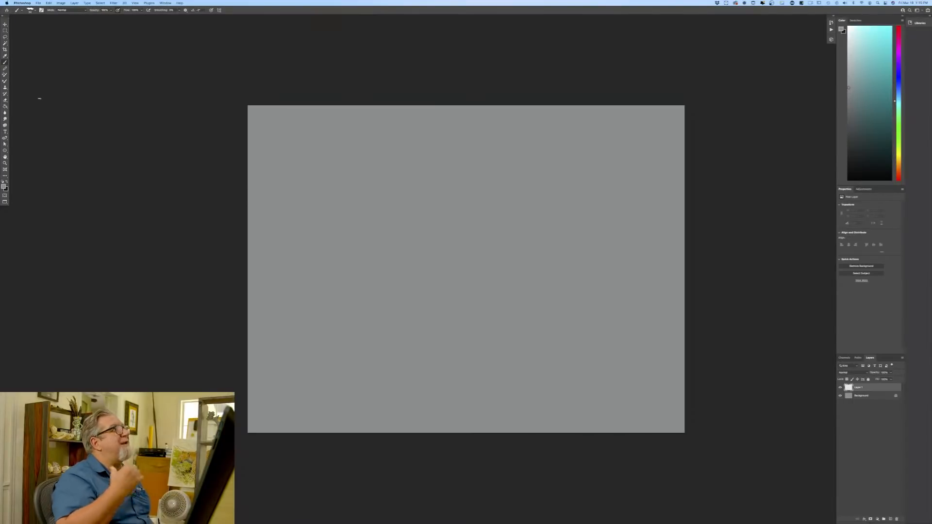
key(super+equal)
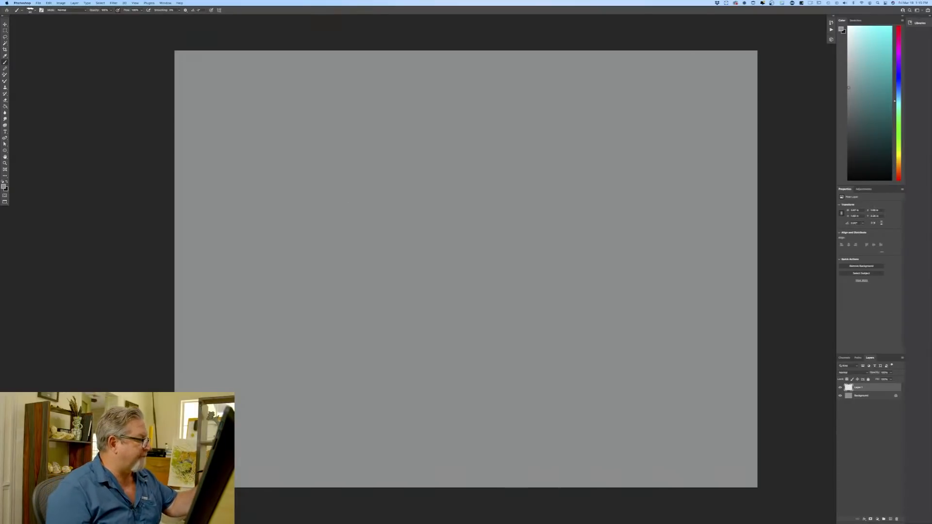
click(4, 186)
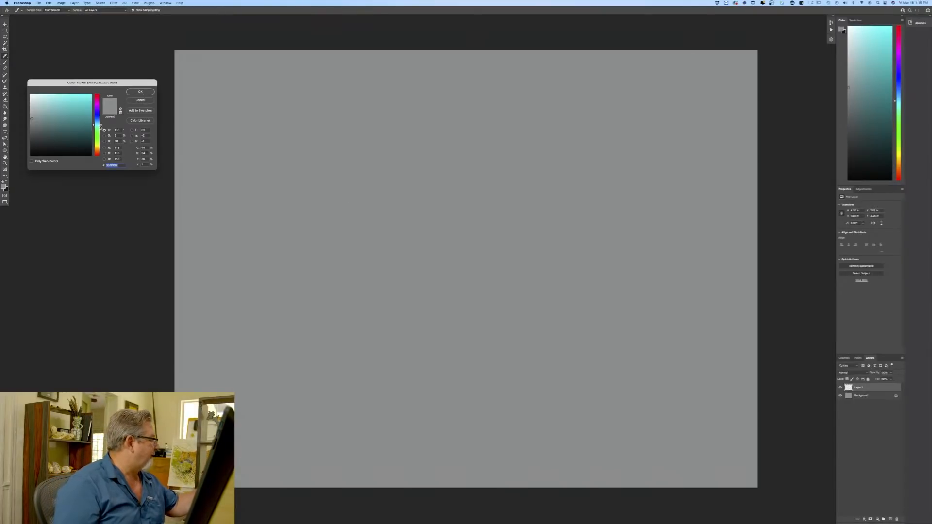
drag(101, 127, 97, 120)
click(49, 145)
click(140, 92)
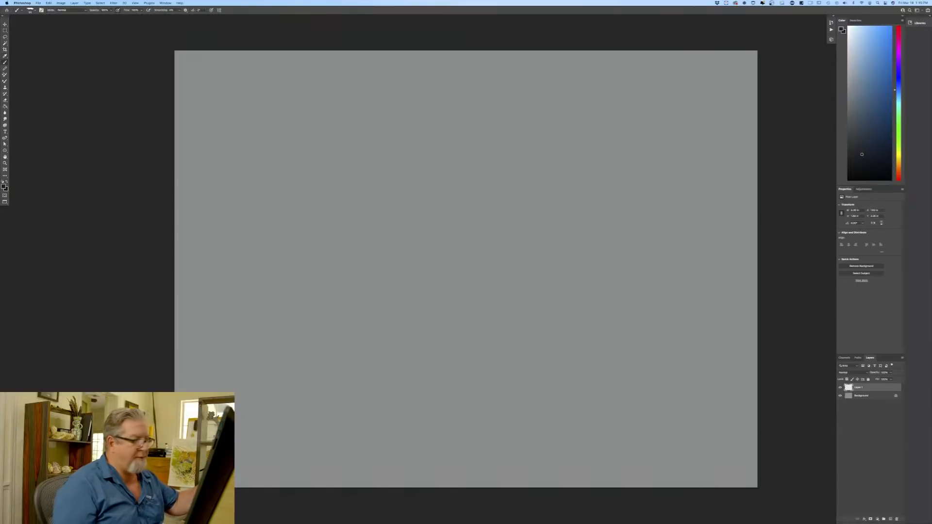
Rough in a four-legged animal's shoulder and neck contour and an oval head in the upper middle of the canvas.
drag(343, 119, 381, 125)
mouse_move(334, 144)
mouse_down()
mouse_move(402, 137)
mouse_move(387, 132)
mouse_move(419, 120)
mouse_up()
mouse_move(411, 116)
mouse_down()
mouse_move(449, 112)
mouse_move(522, 165)
mouse_move(490, 141)
mouse_up()
mouse_move(500, 146)
mouse_down()
mouse_move(515, 204)
mouse_move(500, 213)
mouse_up()
drag(505, 146, 505, 213)
mouse_move(474, 150)
mouse_down()
mouse_move(500, 166)
mouse_move(514, 153)
mouse_up()
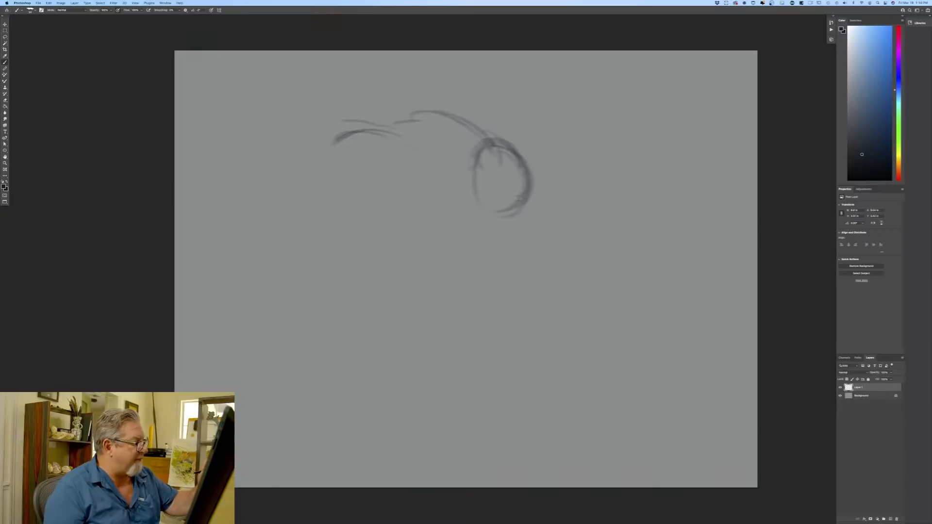
Sketch the base of the neck and a long line running down the chest into the front of the near foreleg.
drag(394, 128, 440, 120)
drag(384, 135, 399, 138)
drag(423, 173, 433, 213)
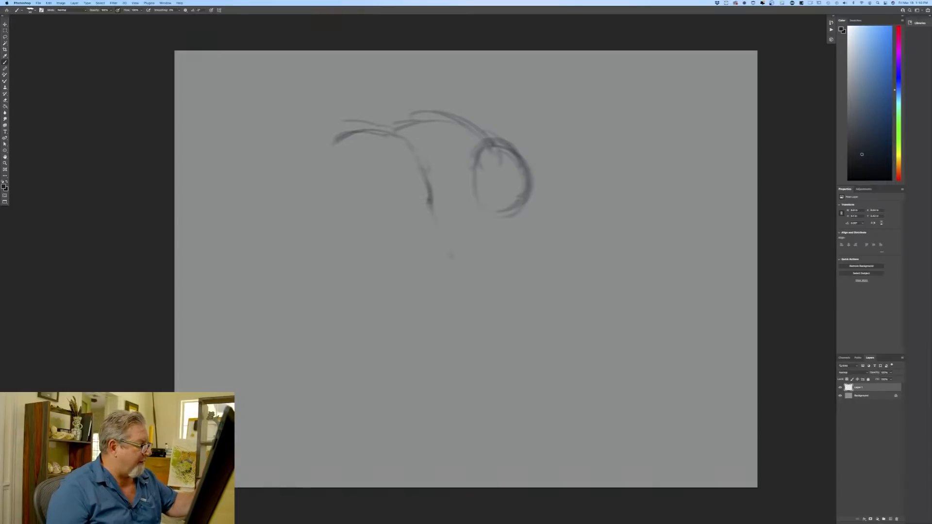
drag(447, 249, 455, 259)
drag(418, 160, 469, 282)
Draw the elbow folds, the rear edge and inner contours of the near foreleg, and its paw.
drag(351, 195, 430, 292)
drag(338, 227, 391, 236)
mouse_move(344, 239)
mouse_down()
mouse_move(397, 259)
mouse_move(453, 312)
mouse_up()
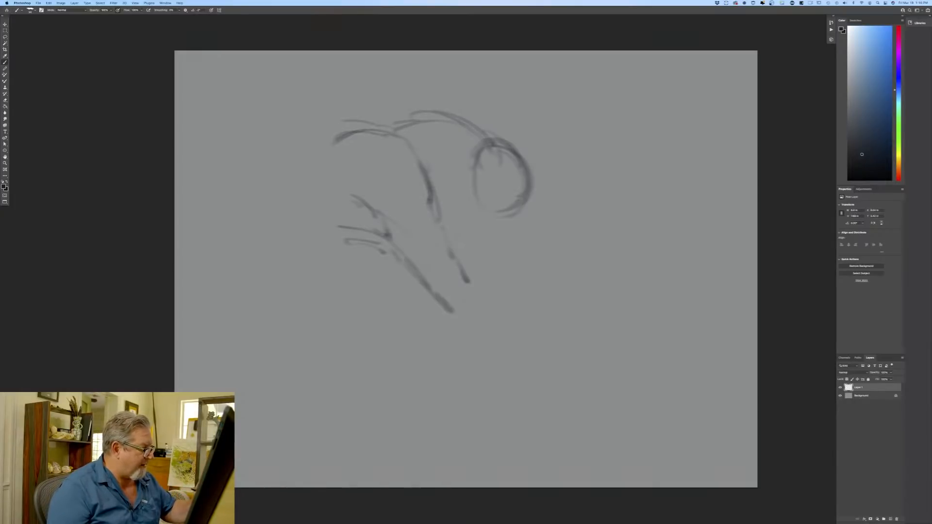
drag(401, 253, 464, 281)
mouse_move(422, 248)
mouse_down()
mouse_move(457, 270)
mouse_move(449, 266)
mouse_move(484, 313)
mouse_move(489, 348)
mouse_up()
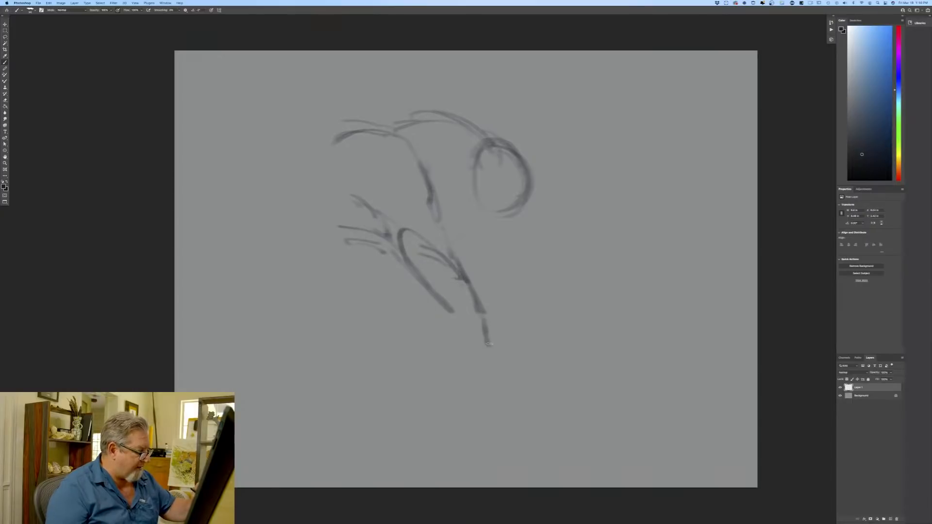
mouse_move(462, 316)
mouse_down()
mouse_move(466, 347)
mouse_move(505, 348)
mouse_move(530, 360)
mouse_move(480, 346)
mouse_up()
Strengthen the shoulder, head and rear foreleg contours, and mark the throat and the top of the far foreleg.
mouse_move(373, 124)
mouse_down()
mouse_move(400, 132)
mouse_move(336, 142)
mouse_move(461, 117)
mouse_up()
drag(488, 145, 494, 155)
drag(407, 132, 481, 135)
mouse_move(489, 141)
mouse_down()
mouse_move(516, 157)
mouse_move(532, 195)
mouse_move(528, 211)
mouse_up()
mouse_move(443, 217)
mouse_down()
mouse_move(469, 211)
mouse_move(461, 209)
mouse_up()
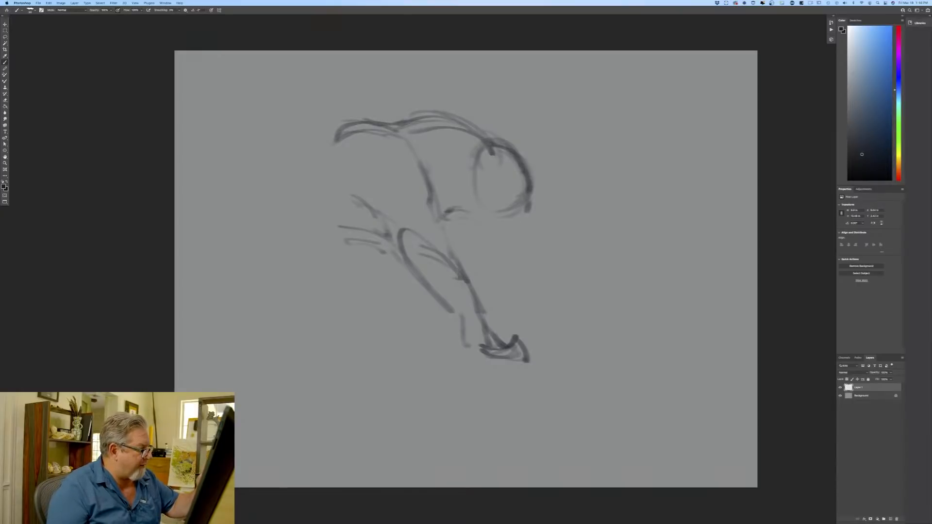
mouse_move(429, 294)
mouse_down()
mouse_move(389, 249)
mouse_move(456, 320)
mouse_up()
mouse_move(379, 252)
mouse_down()
mouse_move(455, 320)
mouse_move(372, 251)
mouse_move(343, 285)
mouse_up()
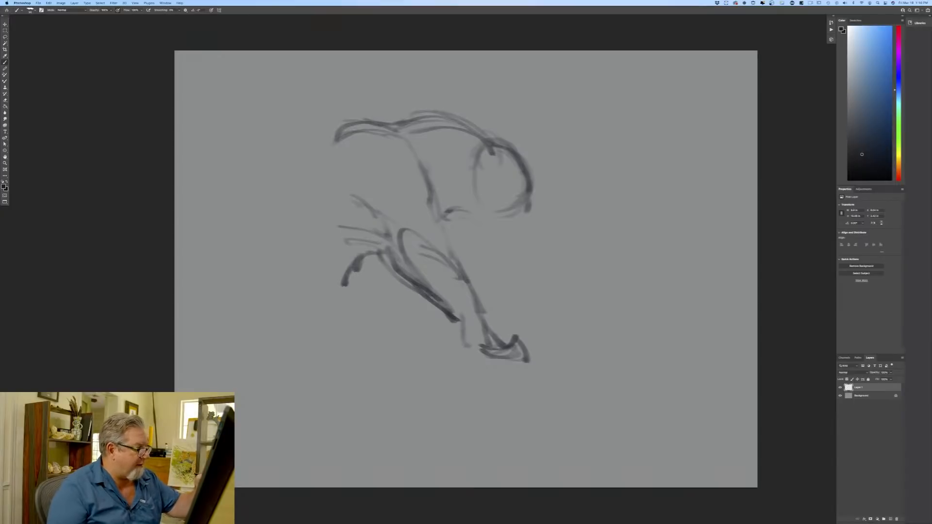
Outline the lowered muzzle and extend the back in sweeping curves down over the rump.
mouse_move(529, 210)
mouse_down()
mouse_move(516, 239)
mouse_move(486, 232)
mouse_move(504, 238)
mouse_up()
mouse_move(336, 138)
mouse_down()
mouse_move(295, 135)
mouse_move(213, 187)
mouse_up()
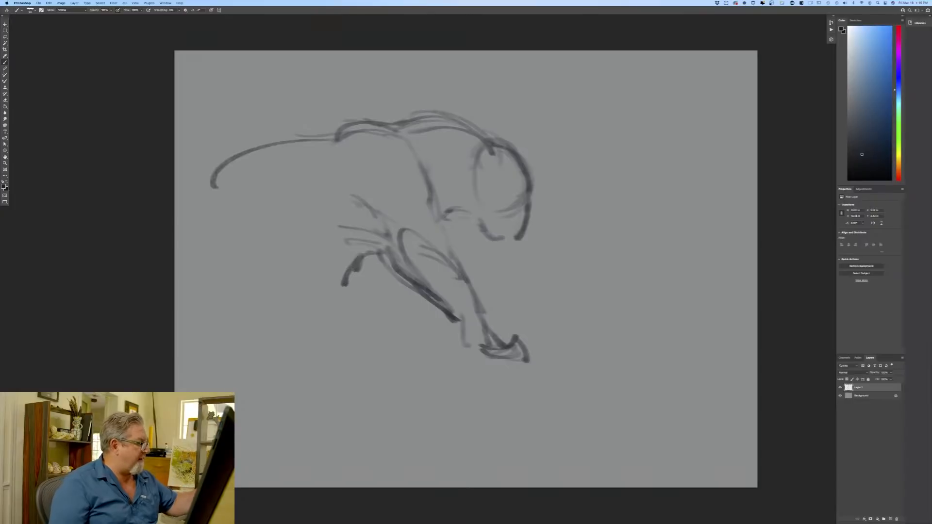
mouse_move(337, 138)
mouse_down()
mouse_move(258, 155)
mouse_move(208, 215)
mouse_move(203, 258)
mouse_up()
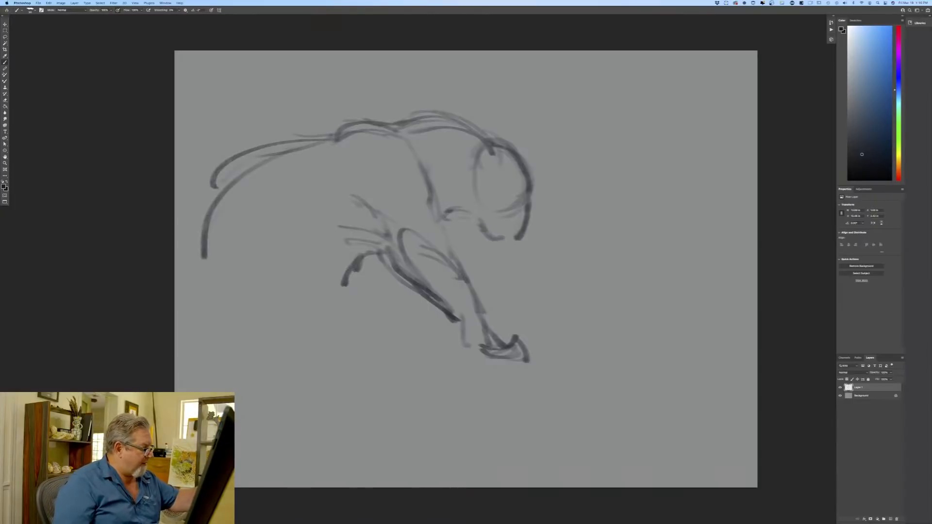
Draw the far foreleg behind the near one and fill it with hatched shading.
drag(364, 252, 317, 286)
drag(368, 256, 327, 348)
drag(314, 288, 308, 336)
drag(298, 295, 307, 346)
drag(346, 270, 309, 343)
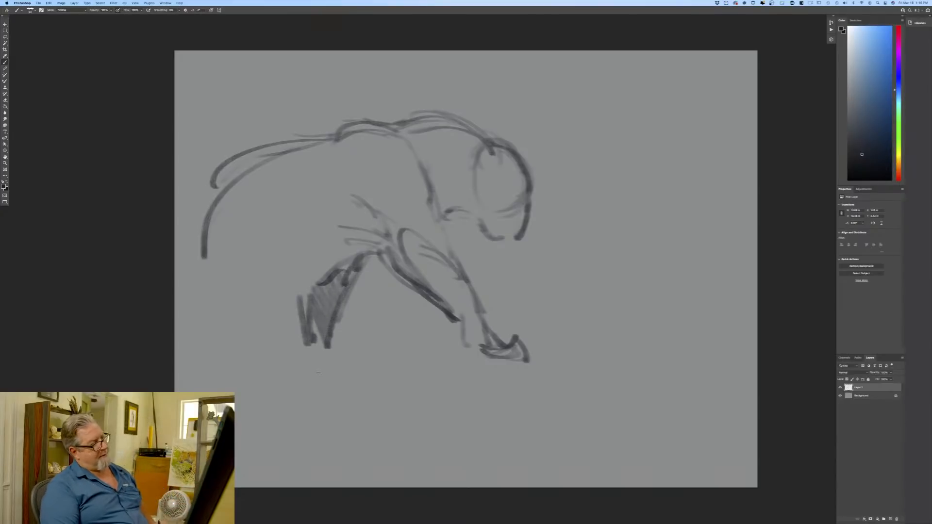
Draw a diagonal line from the back of the head to the chest and darken the nape contour.
drag(461, 176, 435, 210)
drag(477, 155, 440, 206)
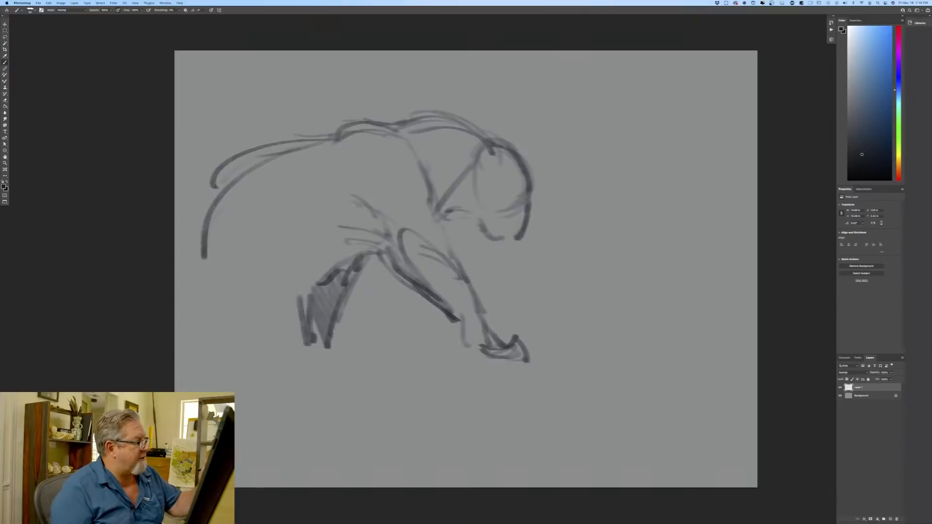
mouse_move(480, 132)
mouse_down()
mouse_move(426, 119)
mouse_move(492, 141)
mouse_up()
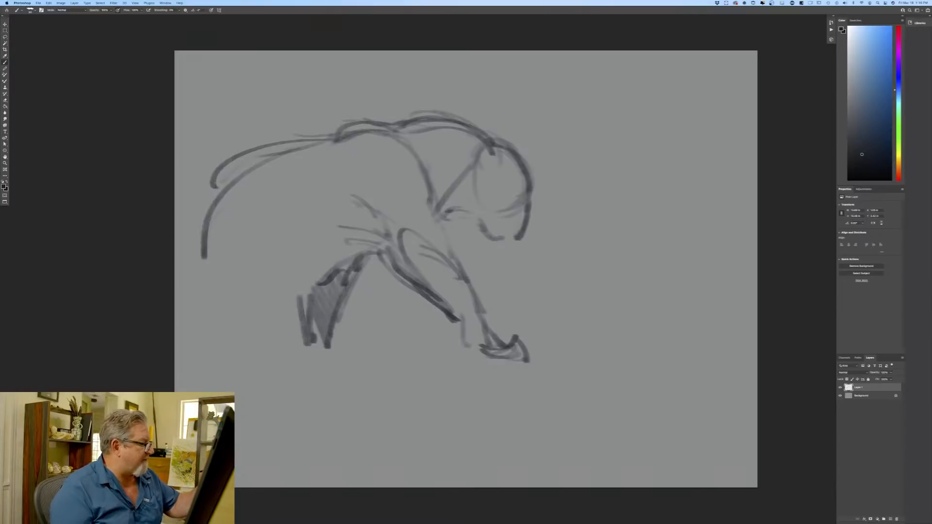
Define the elbow with short dark strokes and reinforce the front edge of the near foreleg.
mouse_move(363, 179)
mouse_down()
mouse_move(417, 212)
mouse_move(383, 232)
mouse_up()
mouse_move(364, 196)
mouse_down()
mouse_move(396, 260)
mouse_move(366, 213)
mouse_up()
drag(363, 224, 352, 219)
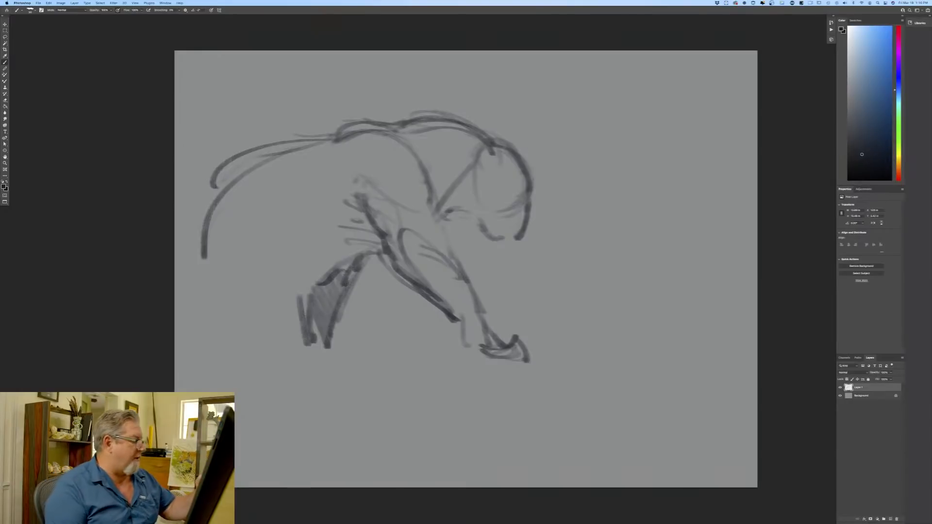
drag(432, 204, 481, 312)
drag(441, 227, 470, 291)
drag(429, 242, 442, 246)
Add curved muscle contours across the shoulder and upper foreleg, and draw a dark rounded ear on the head.
mouse_move(371, 192)
mouse_down()
mouse_move(403, 214)
mouse_move(405, 204)
mouse_up()
drag(378, 175, 418, 206)
mouse_move(365, 170)
mouse_down()
mouse_move(374, 176)
mouse_move(393, 143)
mouse_up()
drag(407, 164, 440, 206)
drag(491, 158, 493, 163)
mouse_move(493, 162)
mouse_down()
mouse_move(466, 154)
mouse_move(491, 145)
mouse_move(488, 170)
mouse_move(468, 153)
mouse_up()
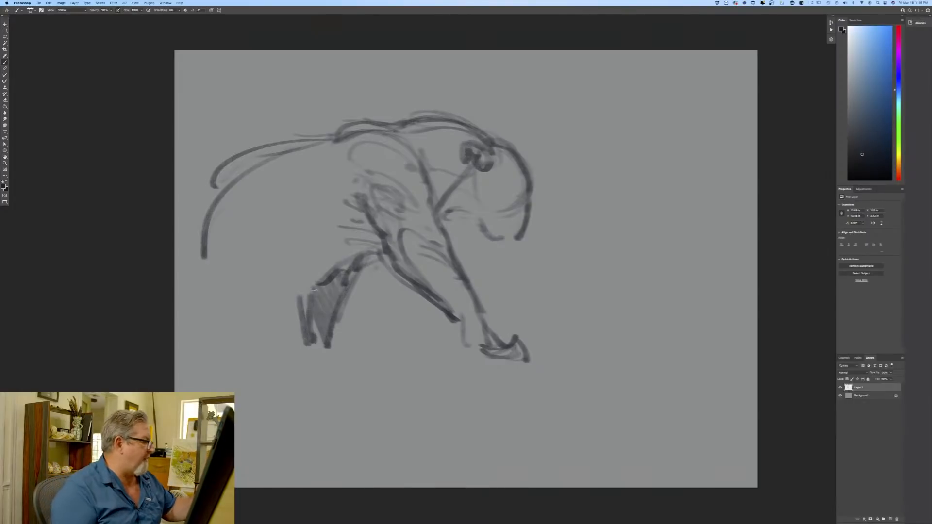
Sketch the belly folds and the contours of the rump and upper hind leg.
drag(252, 229, 340, 240)
mouse_move(275, 245)
mouse_down()
mouse_move(298, 283)
mouse_move(192, 267)
mouse_move(253, 274)
mouse_up()
mouse_move(224, 199)
mouse_down()
mouse_move(189, 263)
mouse_move(212, 258)
mouse_up()
drag(223, 267, 244, 300)
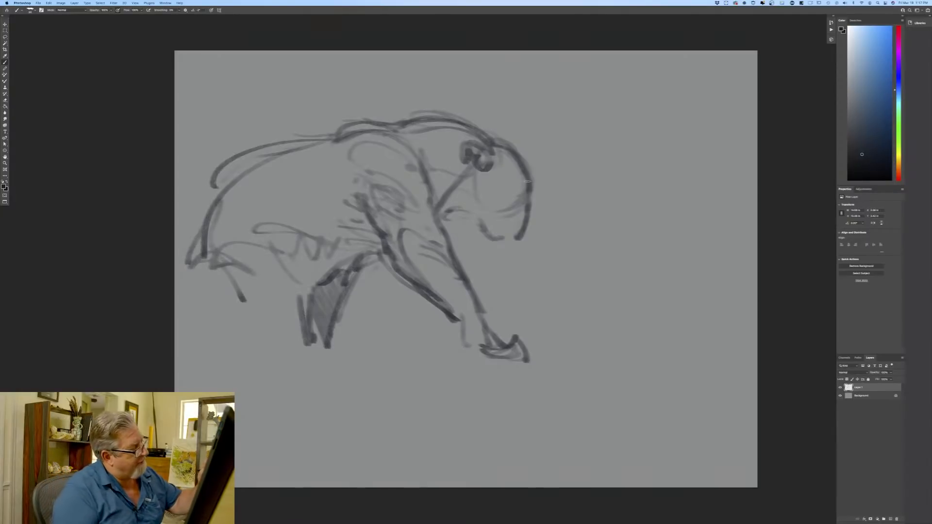
Add nose and muzzle details to the face and define the cheek and jaw line.
mouse_move(518, 238)
mouse_down()
mouse_move(489, 216)
mouse_move(519, 194)
mouse_up()
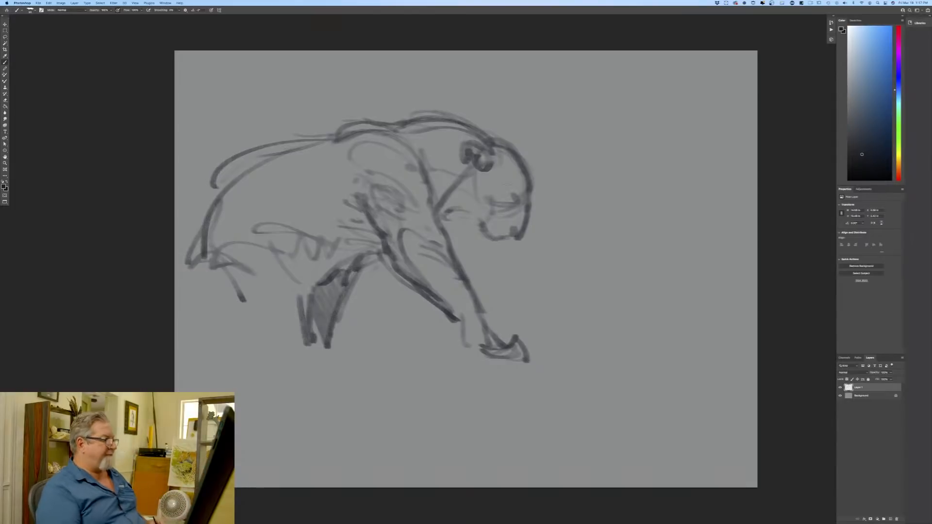
mouse_move(476, 167)
mouse_down()
mouse_move(460, 206)
mouse_move(475, 206)
mouse_move(486, 228)
mouse_move(444, 217)
mouse_up()
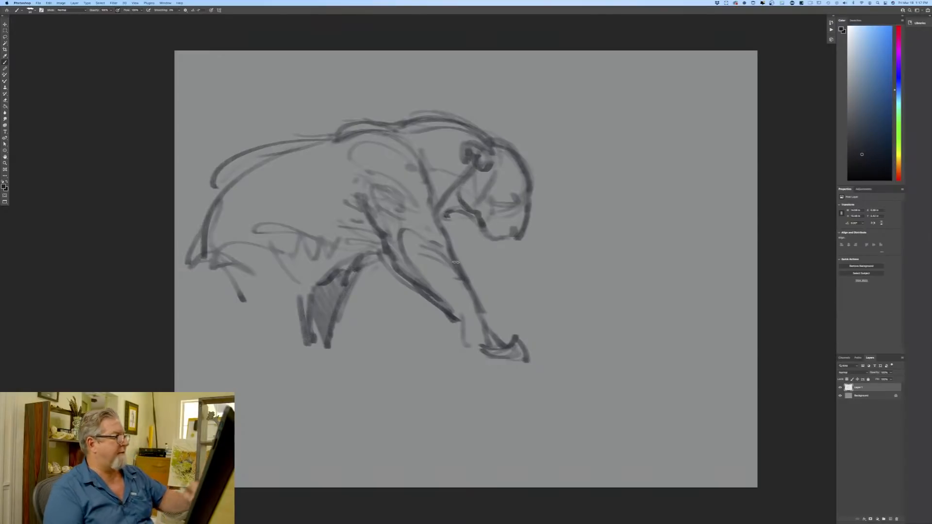
Hide the animal sketch layer and add a new empty layer above it.
click(840, 387)
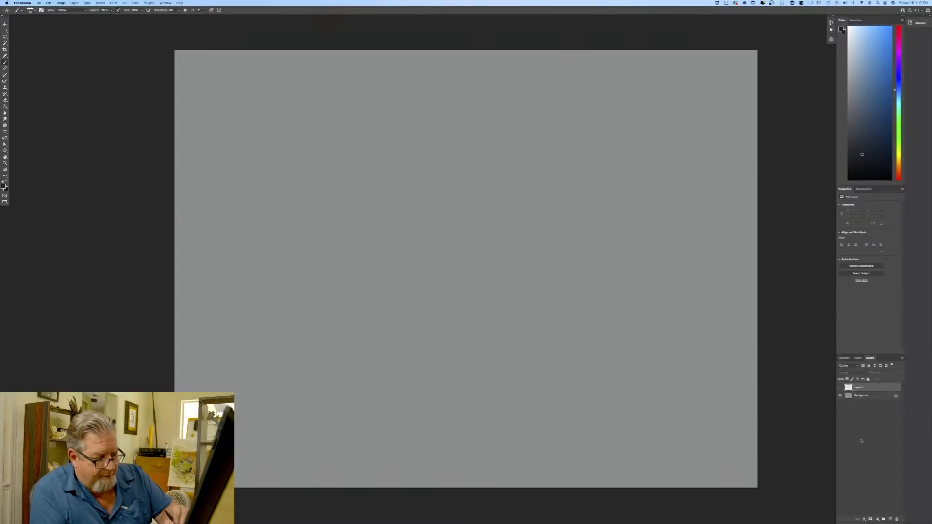
click(892, 519)
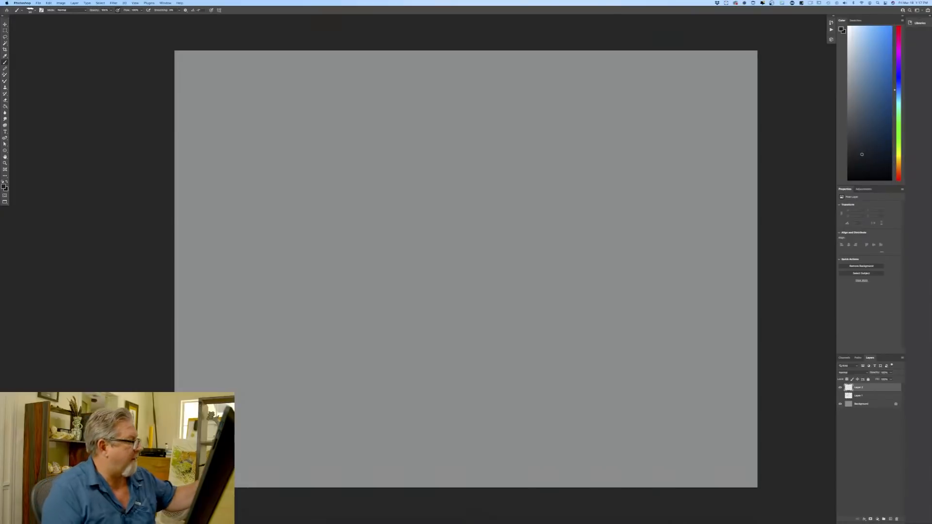
mouse_move(354, 130)
mouse_down()
mouse_move(333, 152)
mouse_move(406, 167)
mouse_move(369, 212)
mouse_up()
mouse_move(405, 170)
mouse_down()
mouse_move(374, 122)
mouse_move(338, 188)
mouse_up()
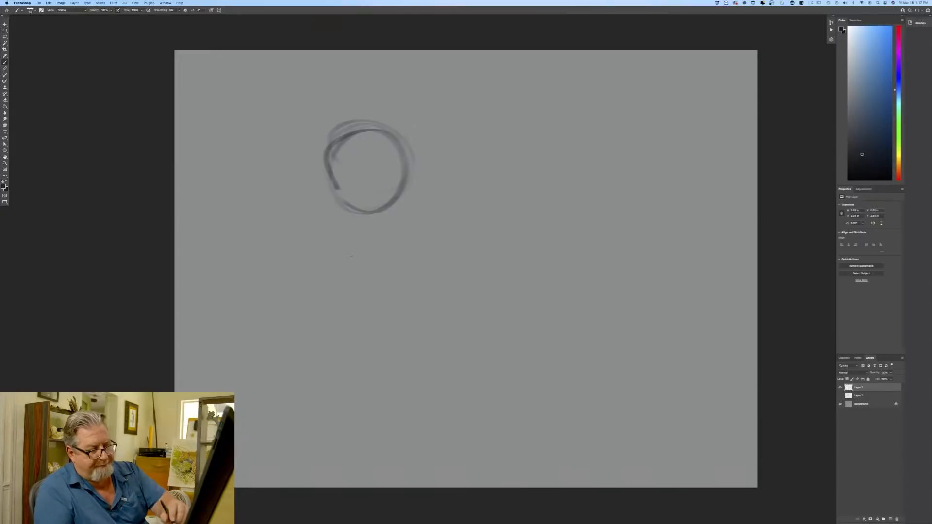
drag(863, 387, 897, 519)
click(890, 519)
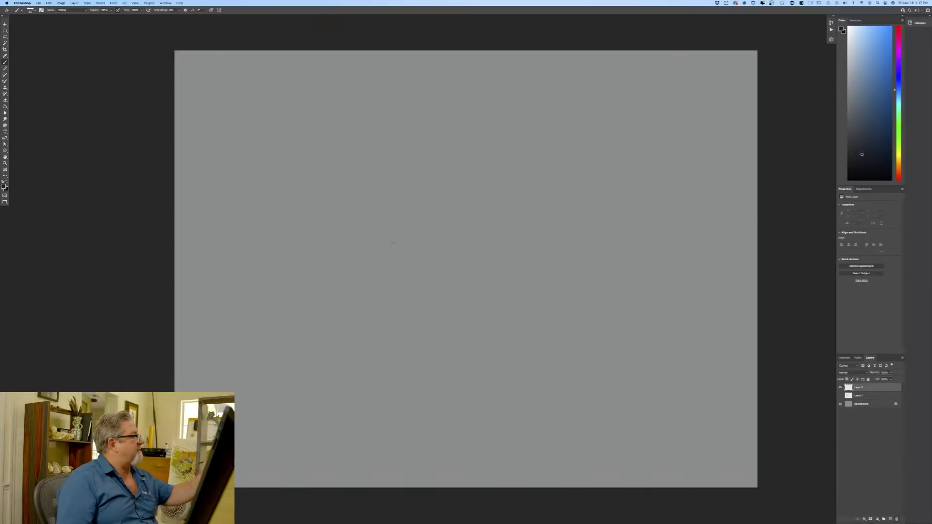
Rotate the canvas 90° clockwise into portrait orientation and fit it to the screen.
click(62, 4)
mouse_move(78, 48)
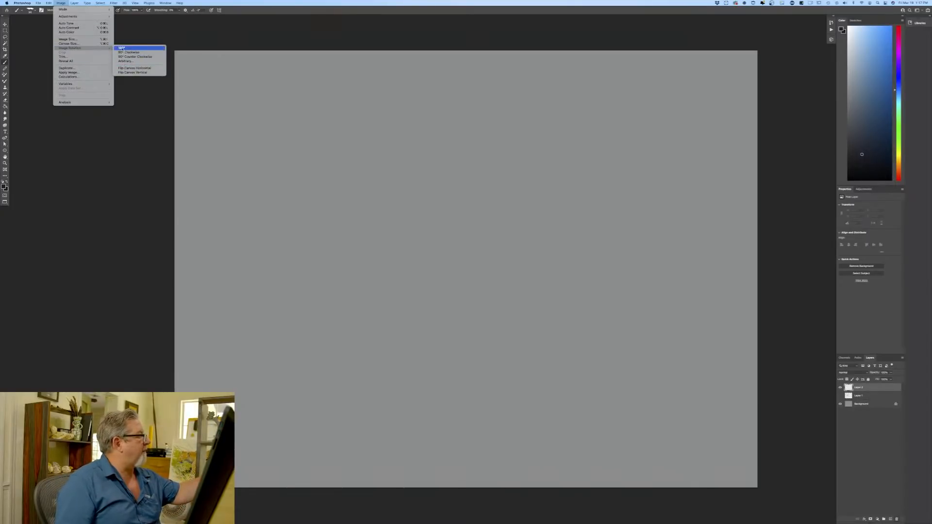
click(125, 69)
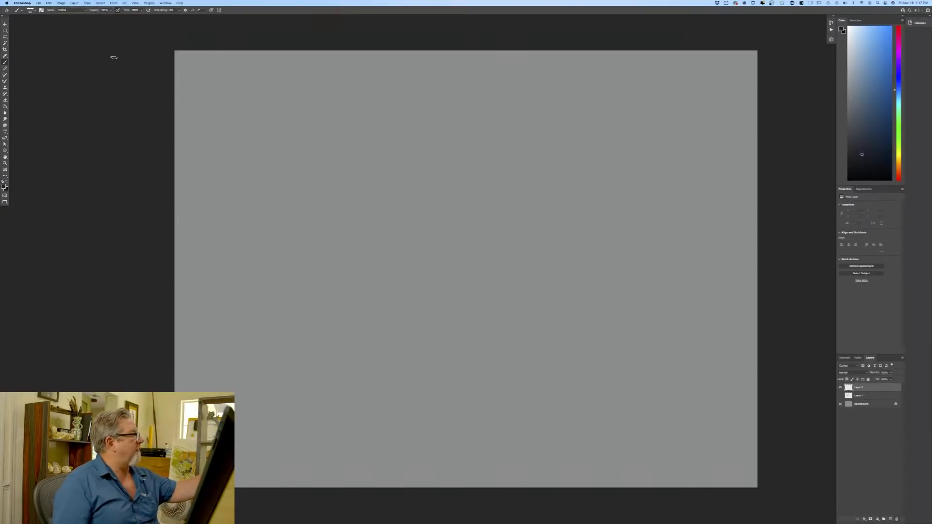
click(48, 3)
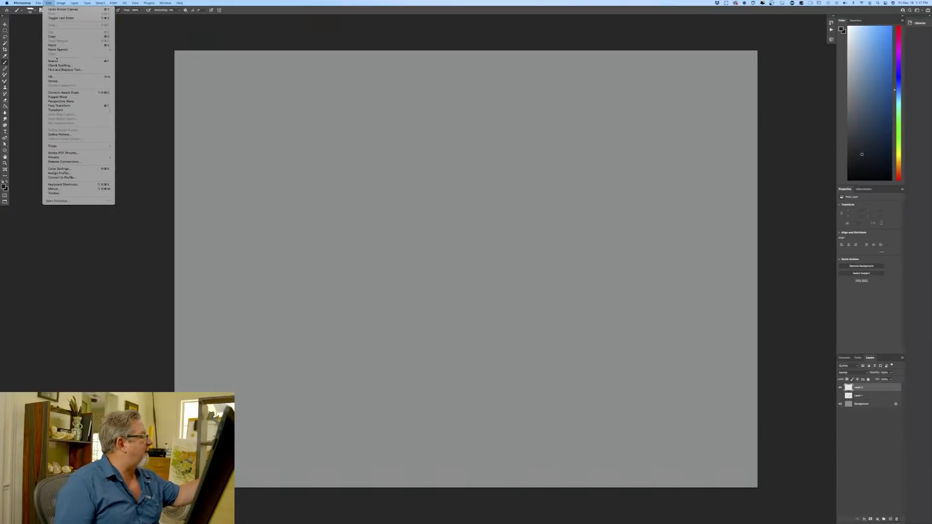
mouse_move(60, 3)
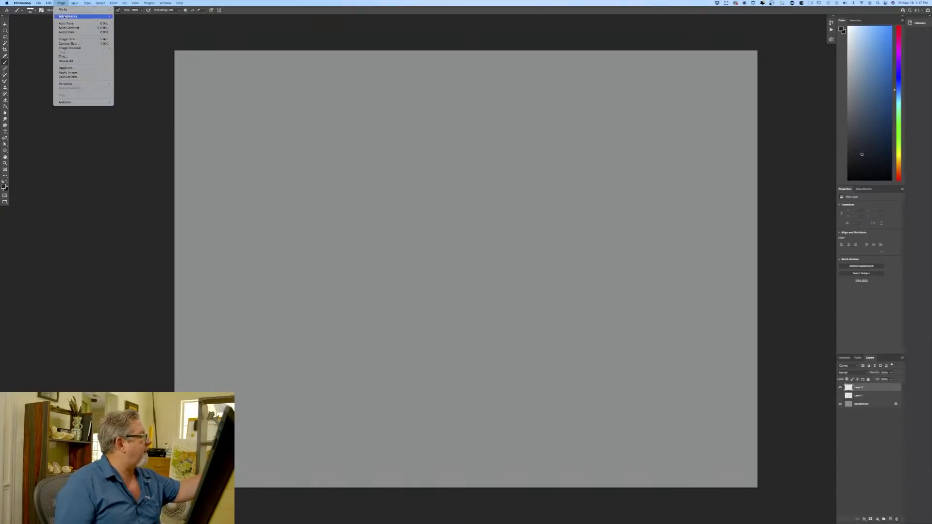
mouse_move(73, 48)
click(123, 53)
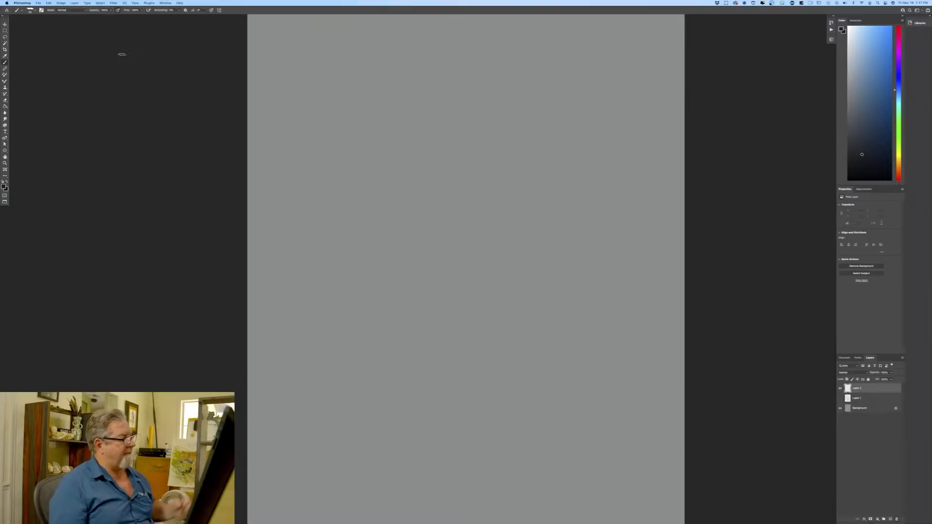
key(super+0)
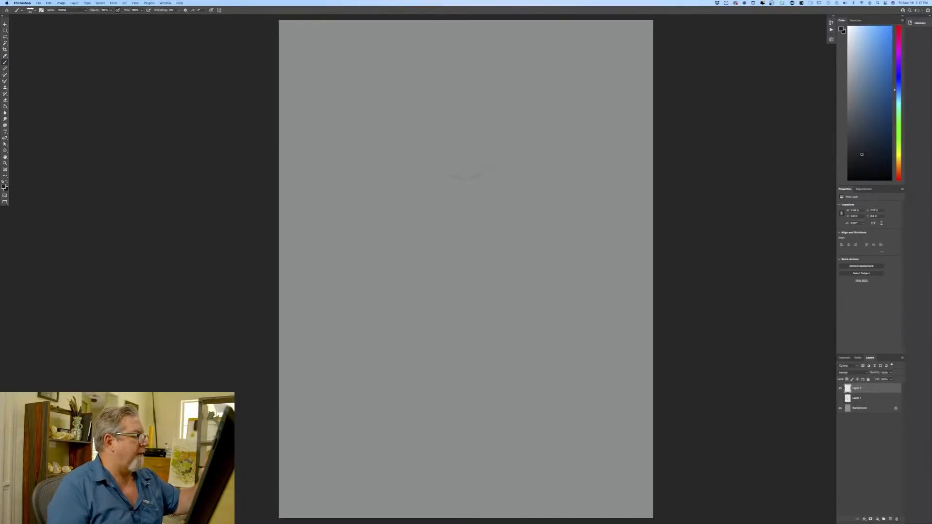
Sketch a big cat's head near the canvas top with a skull circle, the forehead and nose-bridge line, and the eye.
drag(485, 137, 437, 142)
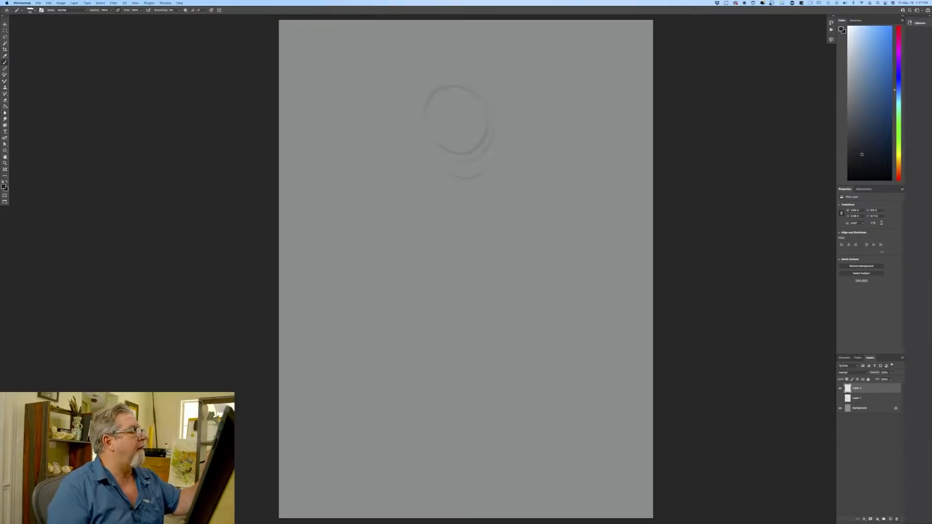
mouse_move(469, 89)
mouse_down()
mouse_move(454, 85)
mouse_move(502, 121)
mouse_up()
drag(418, 89, 373, 95)
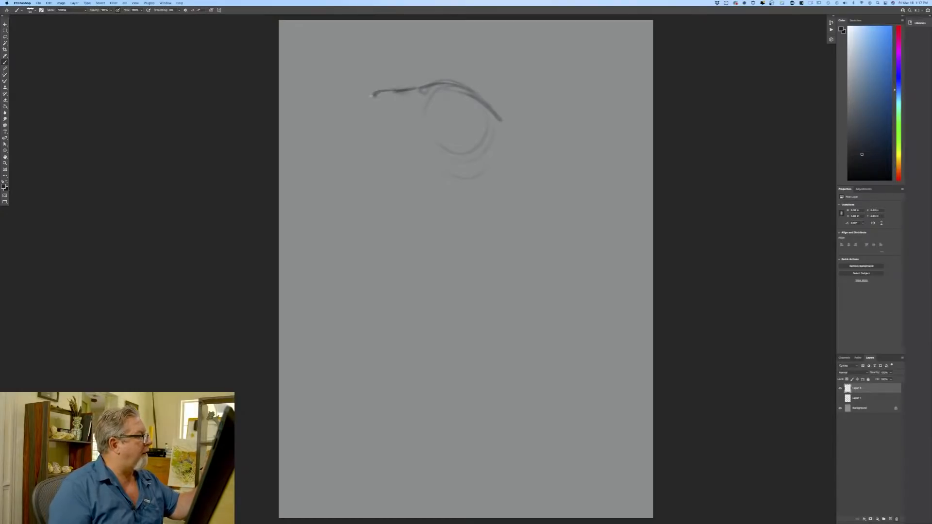
mouse_move(436, 88)
mouse_down()
mouse_move(456, 110)
mouse_move(442, 99)
mouse_up()
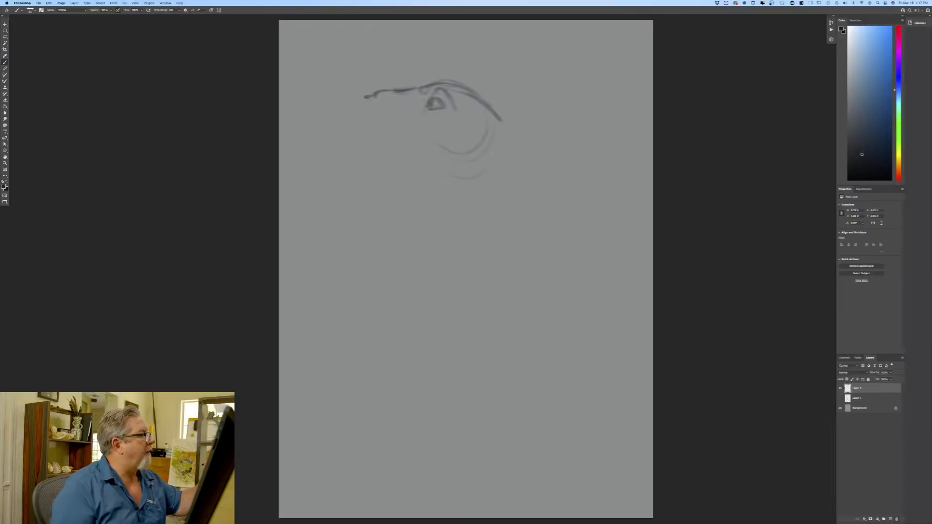
Draw the squared muzzle with nose, mouth and chin, and add a round ear behind the skull.
mouse_move(380, 94)
mouse_down()
mouse_move(367, 97)
mouse_move(378, 103)
mouse_move(358, 140)
mouse_move(406, 164)
mouse_up()
mouse_move(364, 134)
mouse_down()
mouse_move(383, 162)
mouse_move(413, 161)
mouse_up()
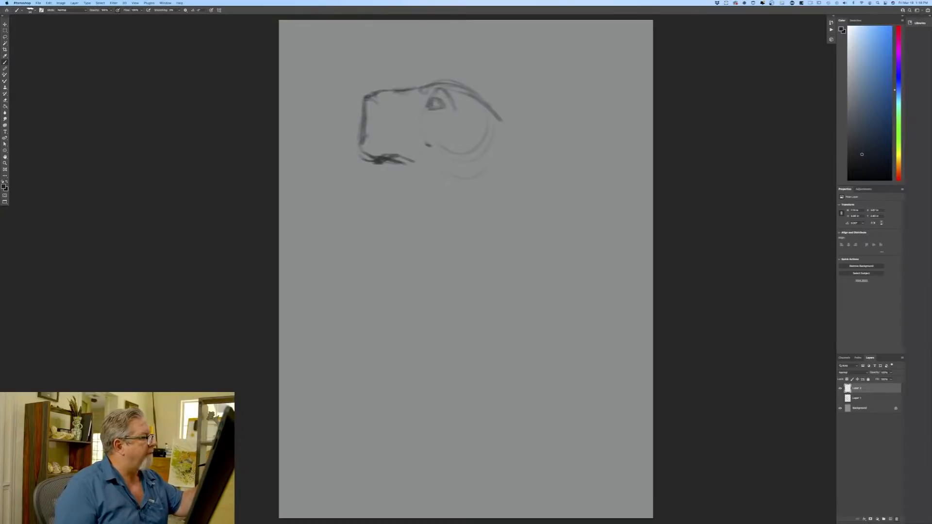
mouse_move(388, 102)
mouse_down()
mouse_move(366, 116)
mouse_move(403, 145)
mouse_move(397, 151)
mouse_up()
mouse_move(509, 121)
mouse_down()
mouse_move(510, 143)
mouse_move(536, 119)
mouse_move(530, 113)
mouse_up()
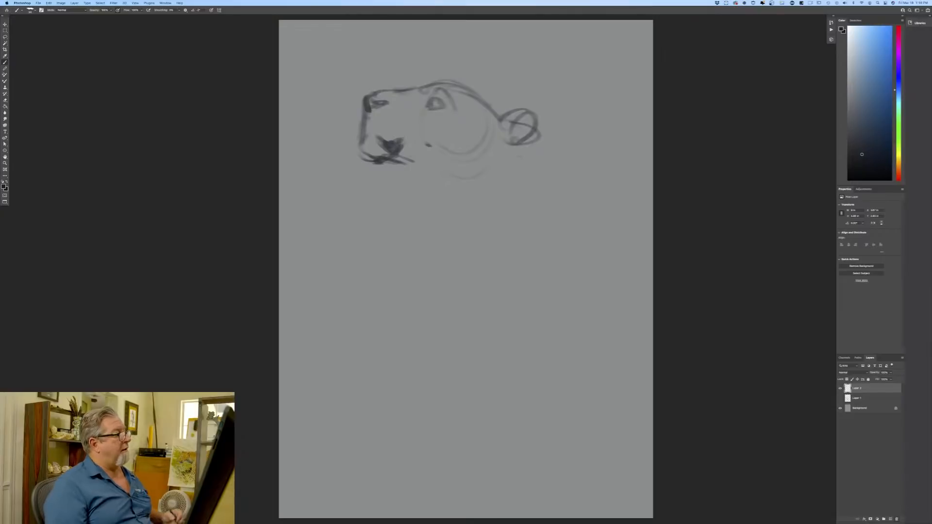
Sketch the throat line, the cheek and jaw contours, and a long curve for the nape and upper back.
mouse_move(406, 162)
mouse_down()
mouse_move(451, 226)
mouse_move(441, 251)
mouse_up()
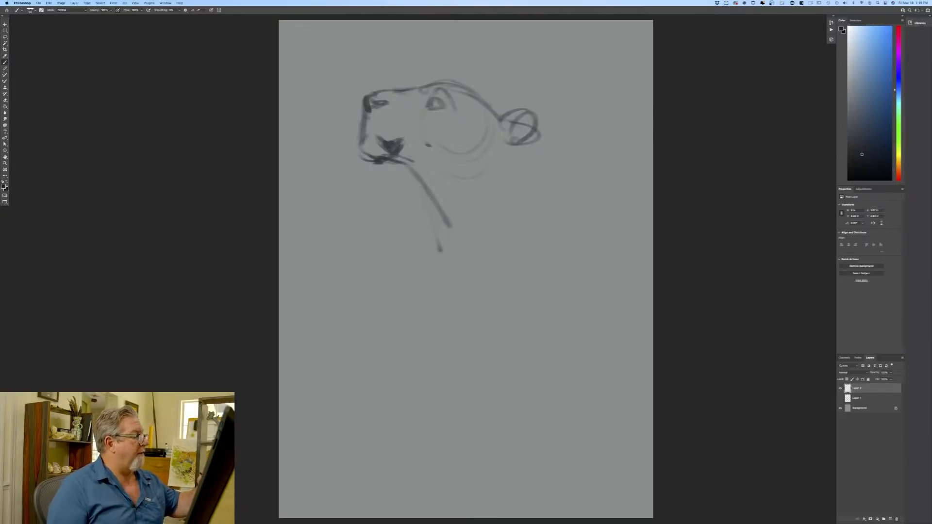
mouse_move(442, 153)
mouse_down()
mouse_move(502, 152)
mouse_move(432, 149)
mouse_move(425, 137)
mouse_up()
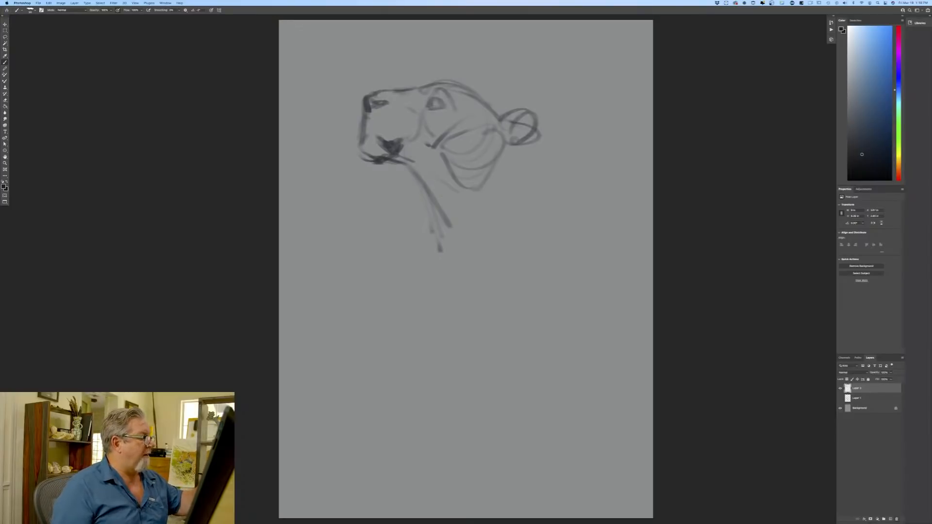
drag(418, 186, 443, 254)
mouse_move(516, 148)
mouse_down()
mouse_move(548, 214)
mouse_move(566, 290)
mouse_up()
mouse_move(573, 252)
mouse_down()
mouse_move(583, 320)
mouse_move(561, 405)
mouse_up()
Shift the cat sketch up and to the left on the canvas, and return to the Brush tool.
key(v)
drag(362, 378, 332, 363)
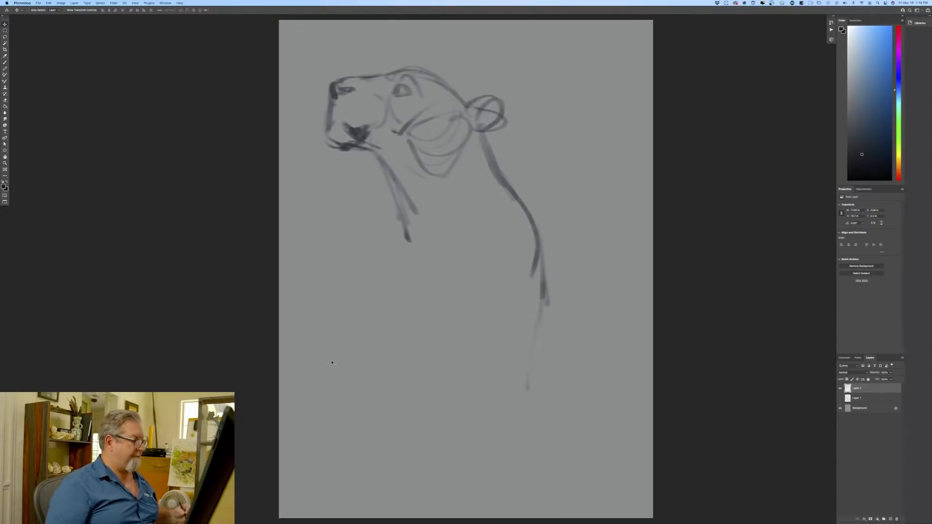
key(b)
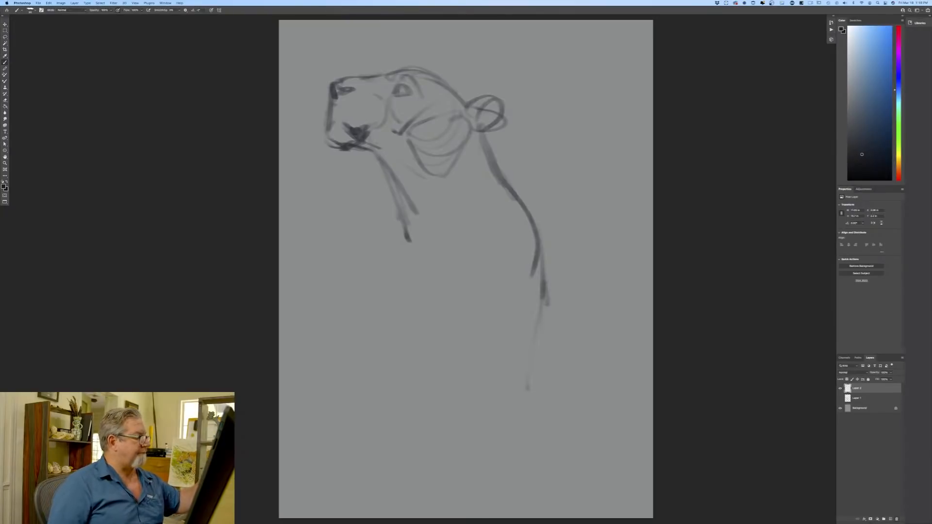
Add neck muscle lines below the jaw, darken the throat, and draw the curved front of the chest.
drag(451, 206, 436, 294)
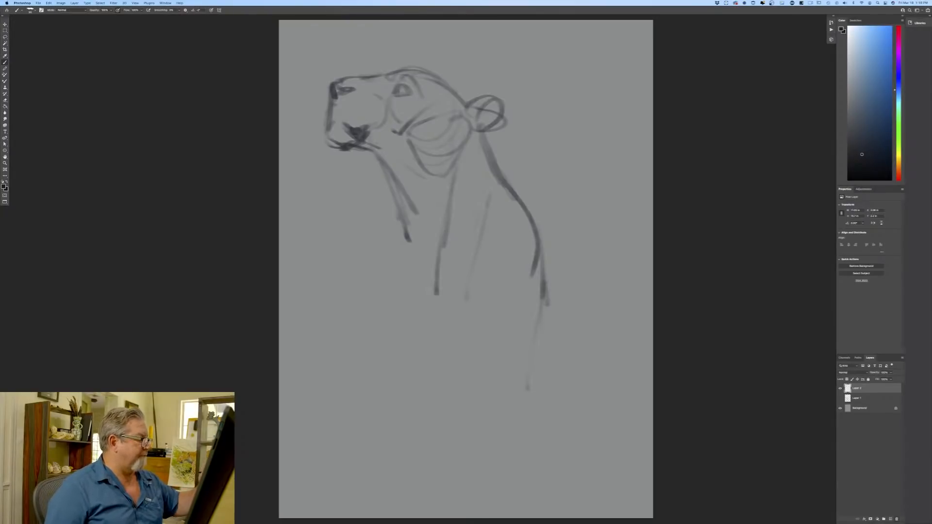
mouse_move(394, 168)
mouse_down()
mouse_move(424, 177)
mouse_move(457, 157)
mouse_move(445, 196)
mouse_up()
mouse_move(377, 158)
mouse_down()
mouse_move(402, 190)
mouse_move(425, 272)
mouse_up()
drag(411, 228, 399, 308)
drag(403, 253, 412, 344)
drag(400, 292, 416, 344)
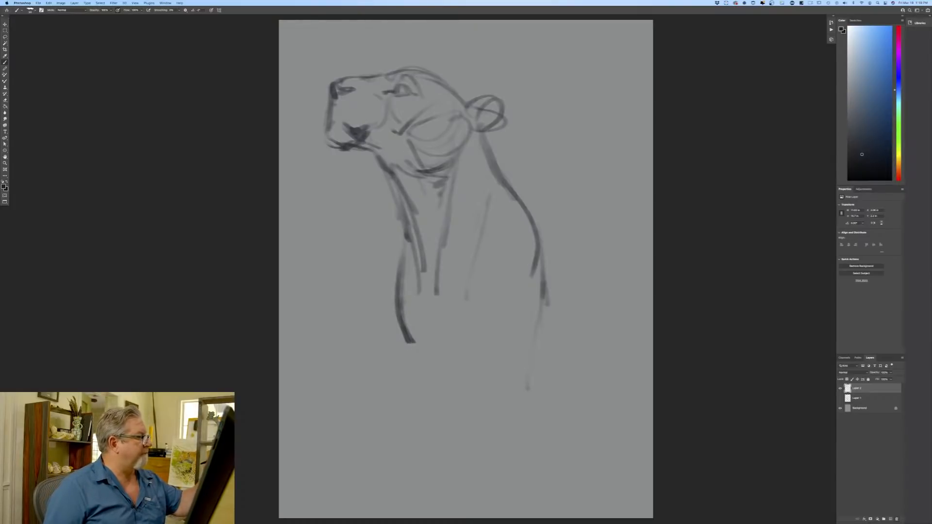
Strengthen the brow, nose, mouth and chin lines, and darken the throat contour under the jaw.
mouse_move(409, 77)
mouse_down()
mouse_move(420, 91)
mouse_move(412, 73)
mouse_move(433, 85)
mouse_move(430, 77)
mouse_up()
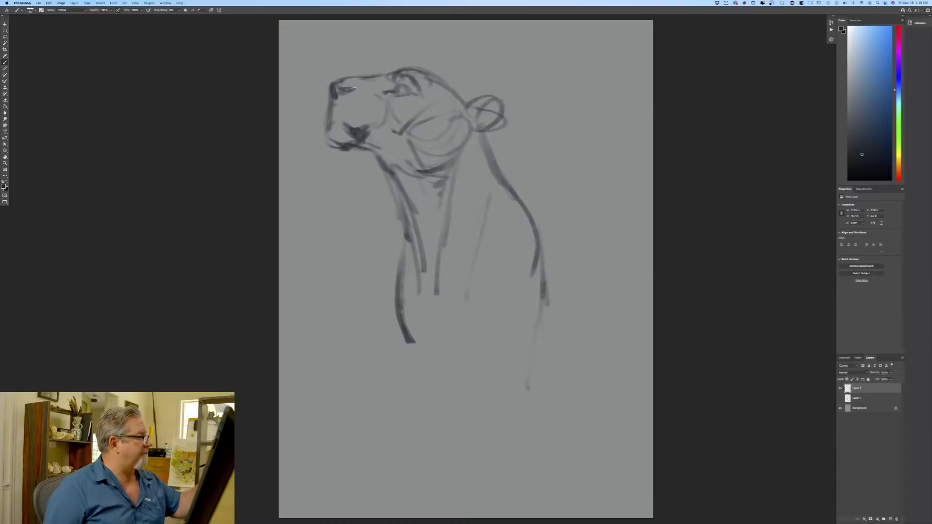
drag(329, 85, 336, 117)
mouse_move(337, 118)
mouse_down()
mouse_move(326, 139)
mouse_move(343, 128)
mouse_move(327, 132)
mouse_move(349, 150)
mouse_move(372, 150)
mouse_move(370, 129)
mouse_move(404, 131)
mouse_move(406, 119)
mouse_up()
mouse_move(405, 148)
mouse_down()
mouse_move(407, 158)
mouse_move(386, 159)
mouse_move(395, 167)
mouse_up()
mouse_move(392, 167)
mouse_down()
mouse_move(404, 184)
mouse_move(370, 151)
mouse_move(416, 205)
mouse_up()
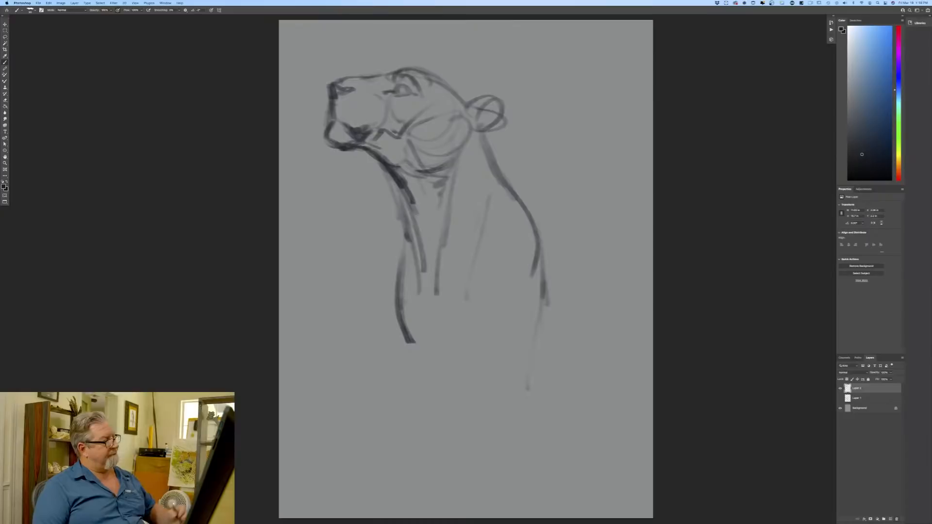
Extend the back contour downward, rough in the front leg below the chest, and reinforce the nape and shoulder lines.
mouse_move(513, 191)
mouse_down()
mouse_move(551, 265)
mouse_move(551, 361)
mouse_up()
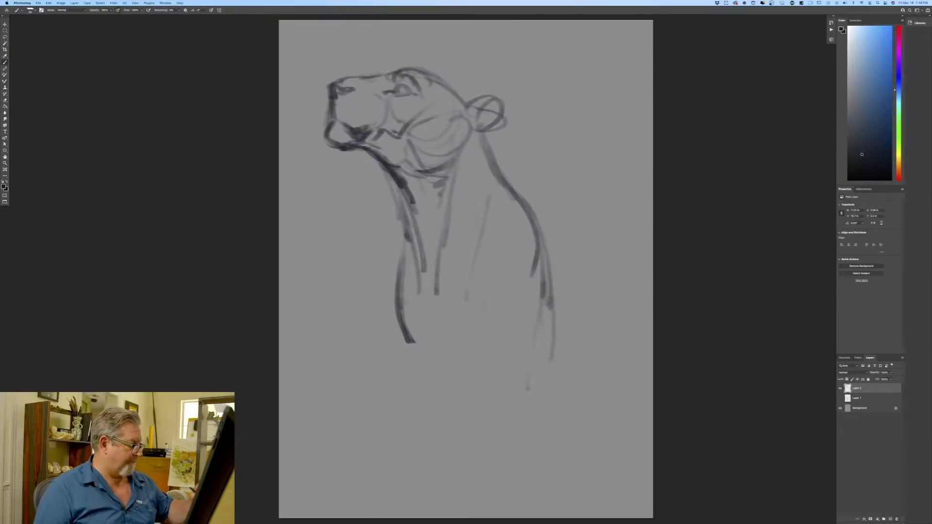
drag(467, 302, 470, 359)
drag(413, 343, 438, 372)
drag(409, 345, 428, 446)
drag(428, 381, 442, 461)
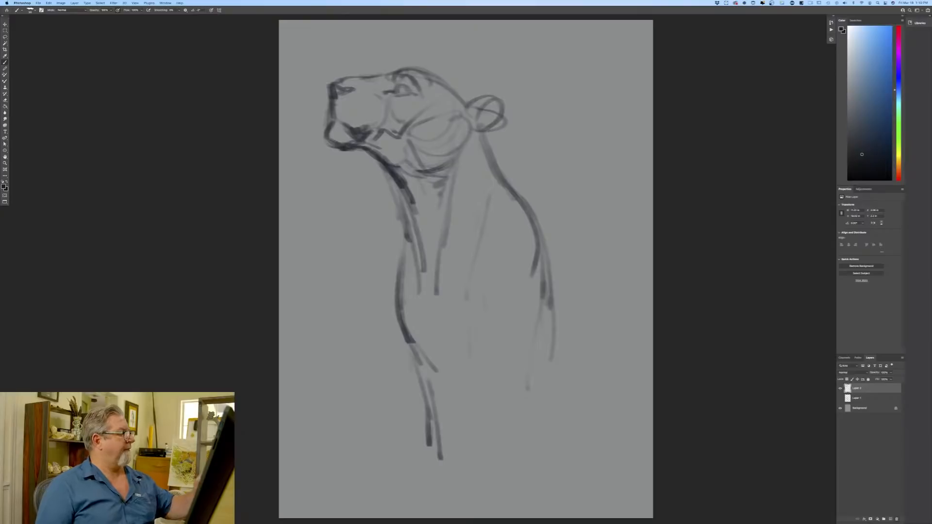
mouse_move(476, 130)
mouse_down()
mouse_move(511, 198)
mouse_move(485, 251)
mouse_up()
drag(514, 203, 531, 228)
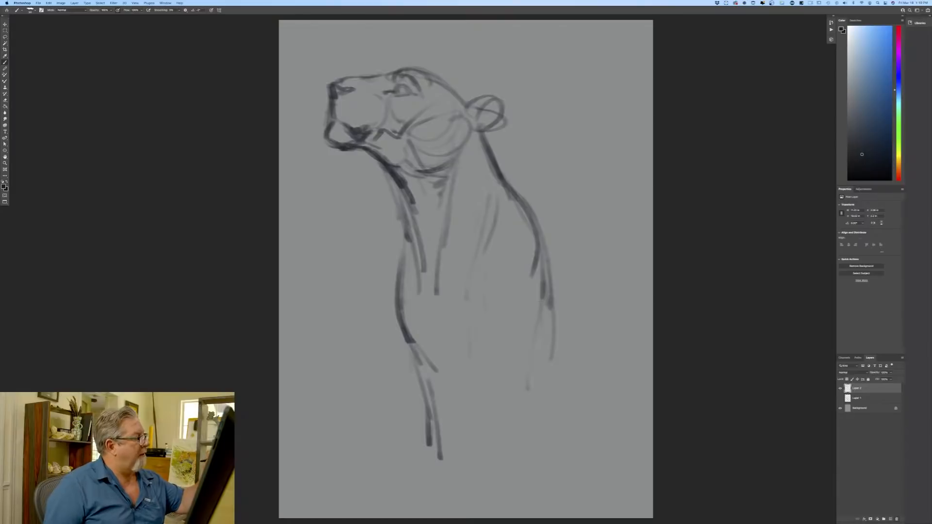
Darken the back of the skull, reshape the ear, and strengthen the jaw line below it.
drag(463, 104, 417, 69)
mouse_move(464, 101)
mouse_down()
mouse_move(501, 110)
mouse_move(456, 153)
mouse_up()
mouse_move(481, 126)
mouse_down()
mouse_move(462, 148)
mouse_move(470, 142)
mouse_up()
drag(465, 152, 454, 162)
mouse_move(458, 115)
mouse_down()
mouse_move(459, 153)
mouse_move(460, 136)
mouse_up()
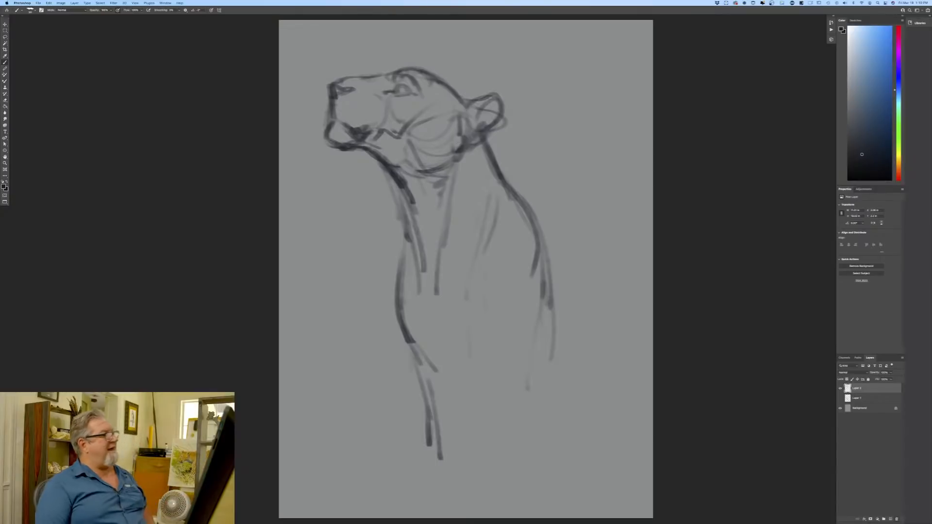
Thicken the lower back line, shade the cheek and rear jaw, and extend the foreleg's faint inner line.
drag(549, 281, 540, 341)
mouse_move(458, 95)
mouse_down()
mouse_move(483, 162)
mouse_move(443, 187)
mouse_up()
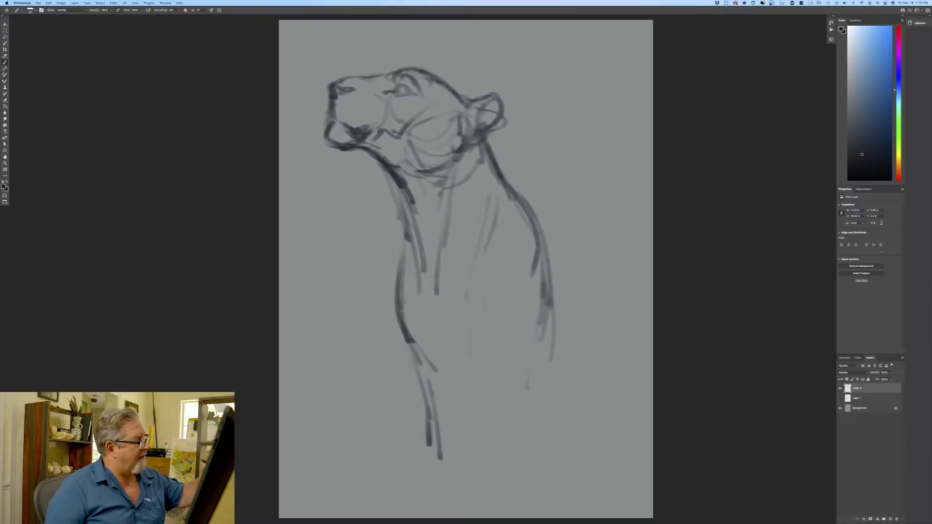
drag(444, 154, 384, 187)
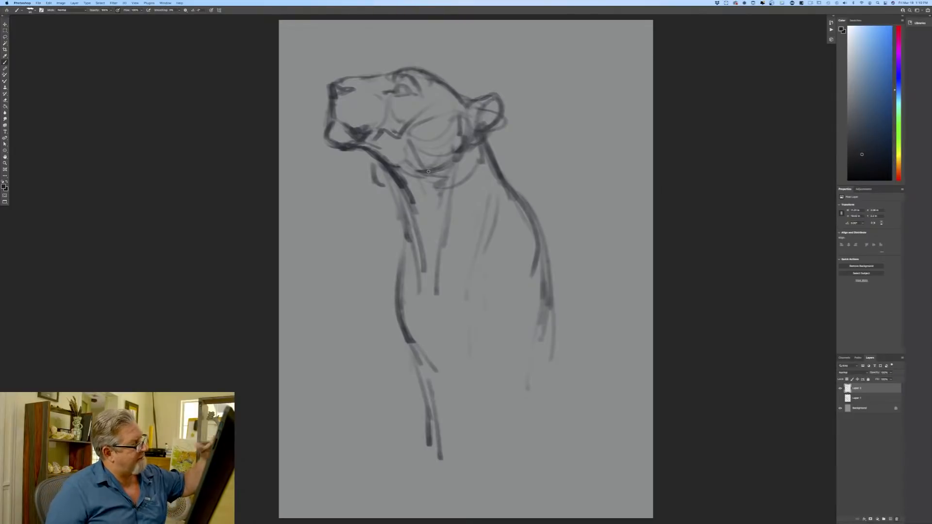
drag(473, 121, 417, 184)
drag(478, 138, 422, 187)
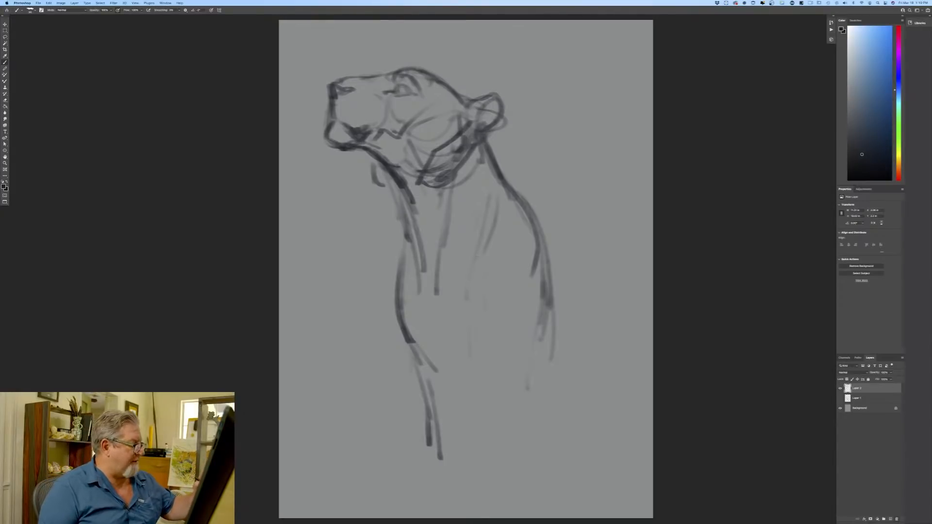
drag(471, 436, 474, 458)
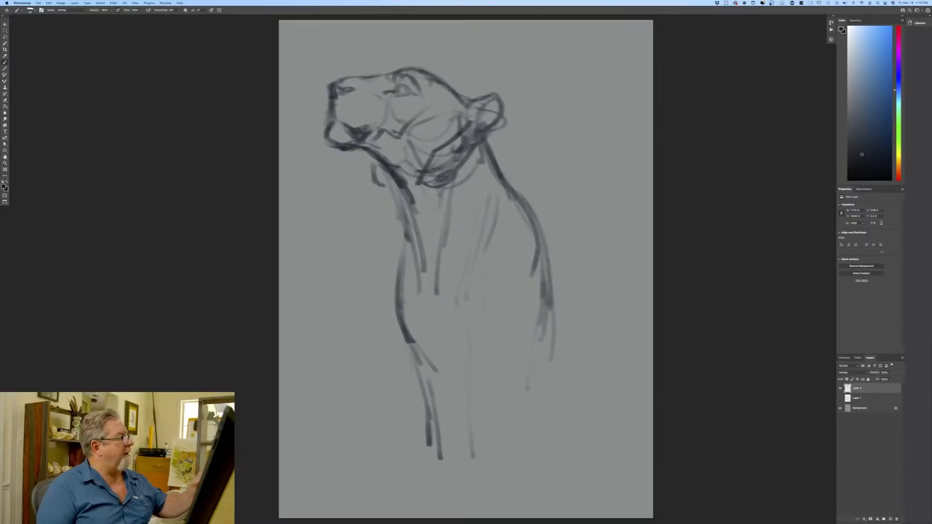
Darken the eye and add whisker rows, muzzle contours and the corner of the mouth.
drag(395, 93, 407, 84)
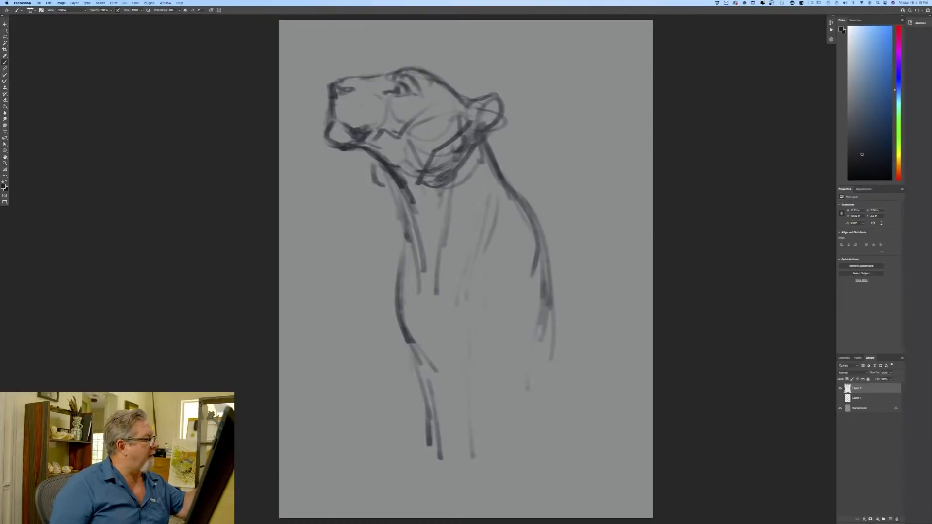
mouse_move(381, 112)
mouse_down()
mouse_move(375, 121)
mouse_move(372, 114)
mouse_up()
mouse_move(366, 93)
mouse_down()
mouse_move(383, 96)
mouse_move(366, 106)
mouse_up()
mouse_move(366, 97)
mouse_down()
mouse_move(350, 101)
mouse_move(345, 117)
mouse_move(380, 104)
mouse_up()
mouse_move(386, 107)
mouse_down()
mouse_move(400, 133)
mouse_move(378, 139)
mouse_up()
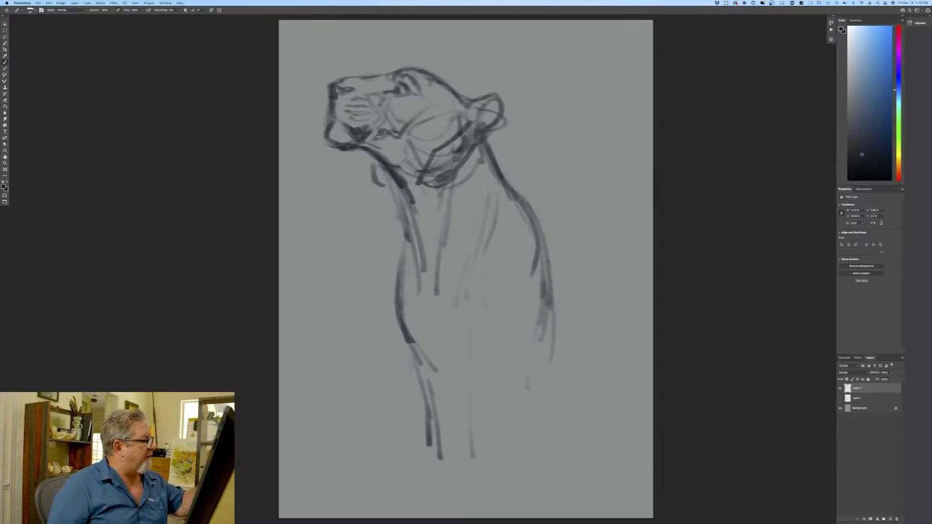
drag(386, 108, 391, 125)
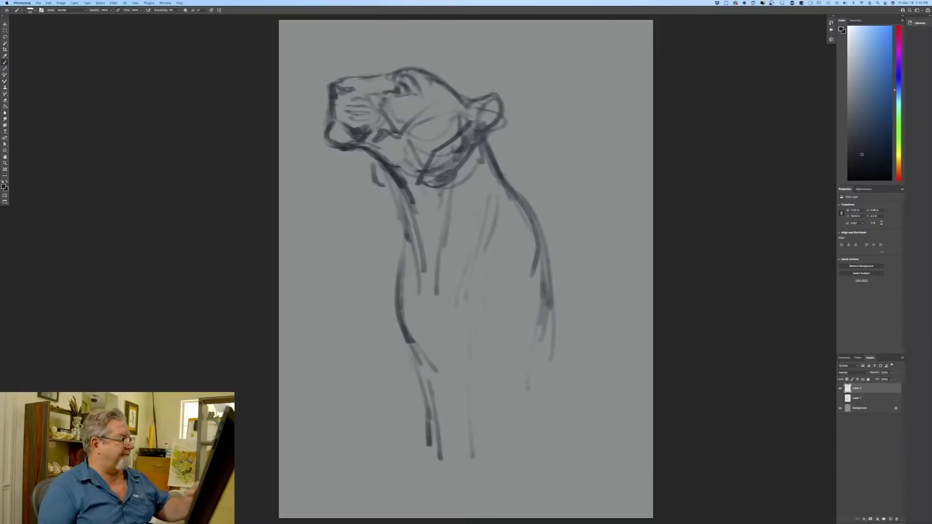
Scale the cat sketch down toward its upper-left corner with Free Transform, apply it, and return to the Brush tool.
click(47, 3)
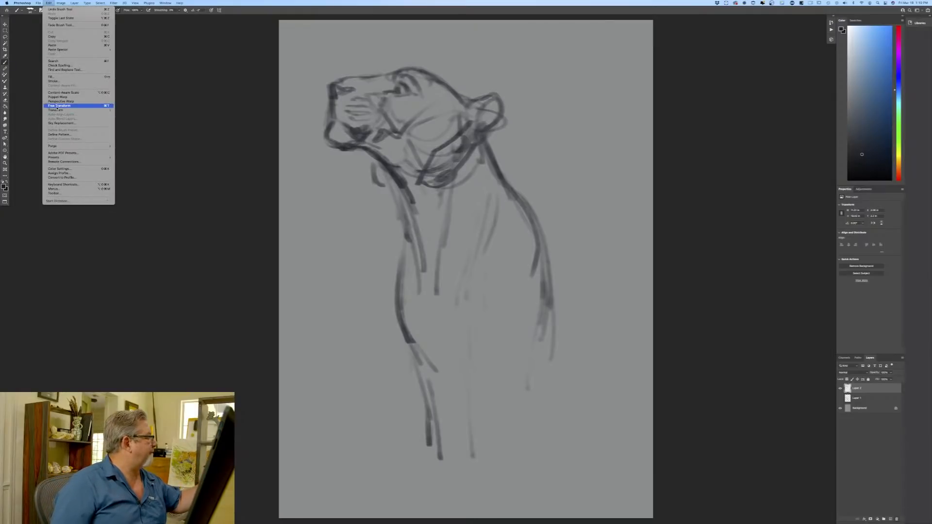
click(73, 110)
mouse_move(557, 460)
mouse_down()
mouse_move(459, 309)
mouse_move(478, 340)
mouse_up()
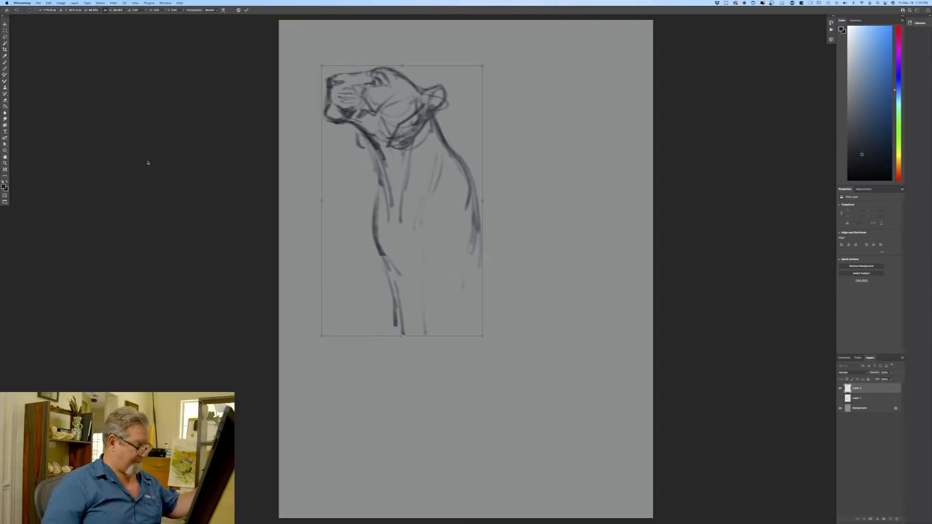
key(Return)
key(b)
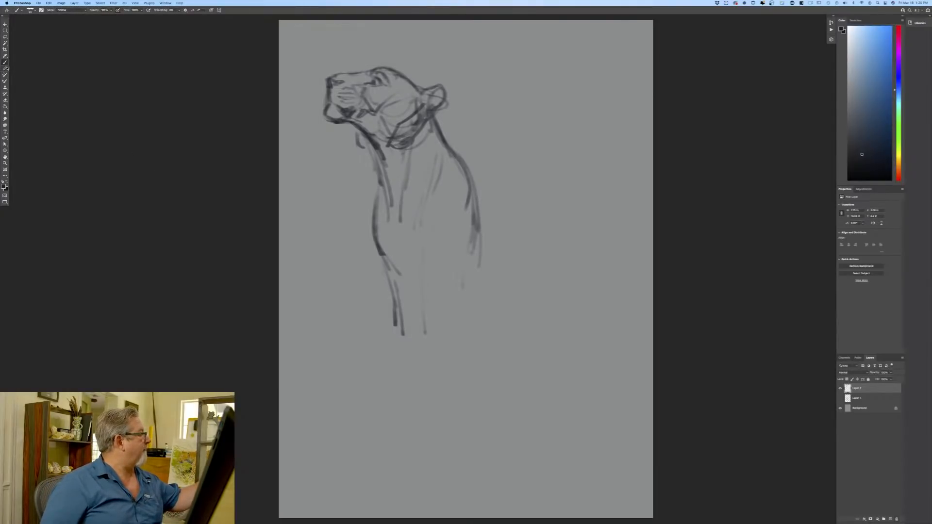
Sketch the horizontal back, the rump, the flank and the belly curve, plus the rear shoulder and upper foreleg lines.
mouse_move(471, 173)
mouse_down()
mouse_move(584, 173)
mouse_move(615, 219)
mouse_move(488, 182)
mouse_move(571, 177)
mouse_move(608, 240)
mouse_up()
mouse_move(576, 194)
mouse_down()
mouse_move(563, 268)
mouse_move(569, 242)
mouse_move(505, 300)
mouse_move(437, 290)
mouse_move(541, 291)
mouse_move(522, 299)
mouse_up()
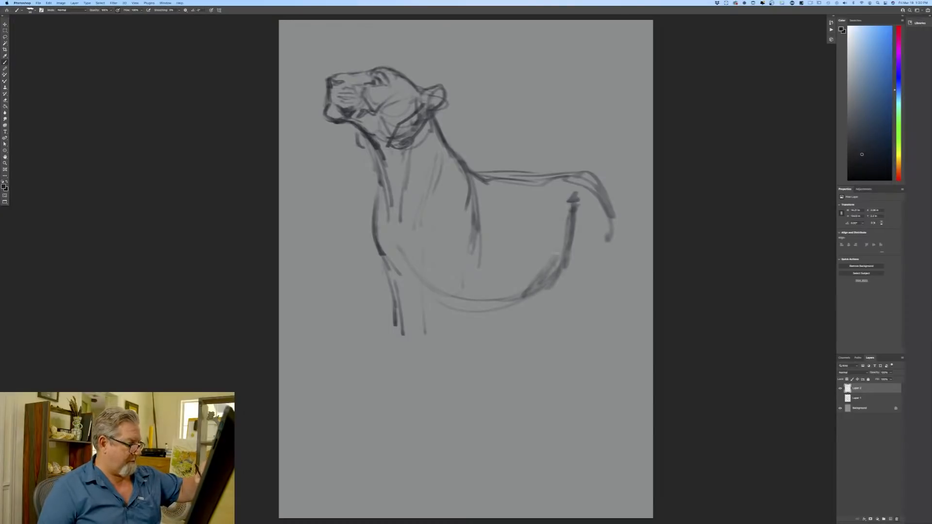
drag(567, 240, 437, 304)
drag(486, 189, 473, 322)
drag(491, 210, 471, 343)
drag(496, 243, 488, 320)
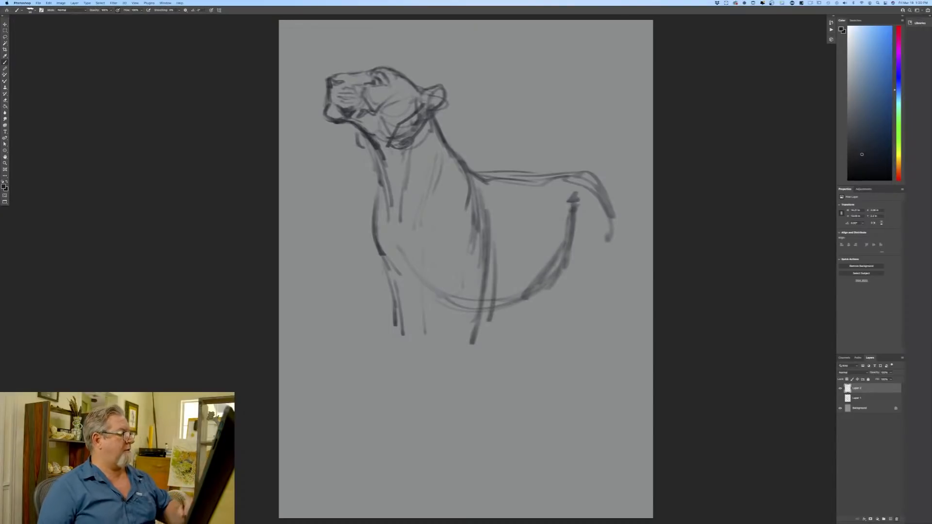
Reinforce the rump and tail base, and darken the flank down to the belly line.
drag(556, 178, 605, 217)
drag(591, 178, 609, 237)
drag(567, 207, 493, 294)
drag(557, 266, 518, 302)
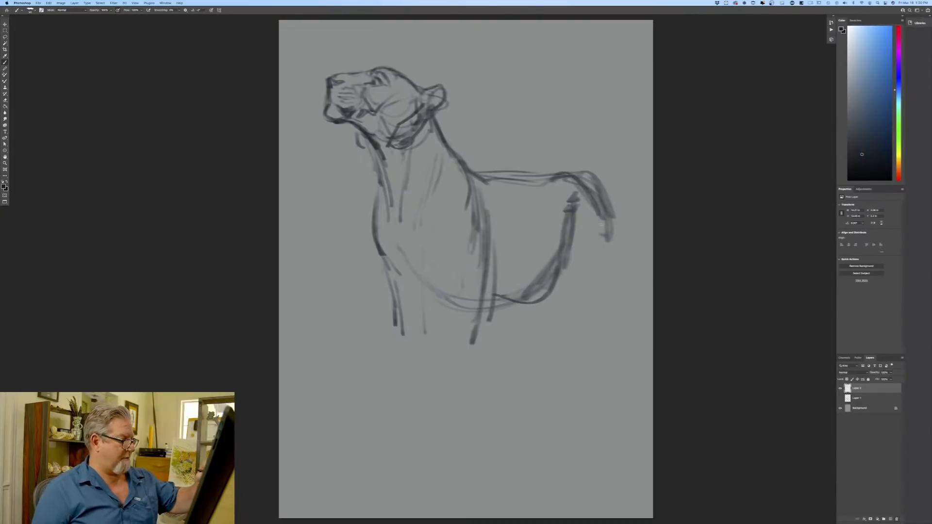
Draw the hind legs from the rump through the thigh and hock to the lower legs, and accent the hip.
drag(603, 219, 573, 307)
drag(574, 268, 568, 302)
drag(595, 204, 590, 273)
drag(600, 231, 578, 321)
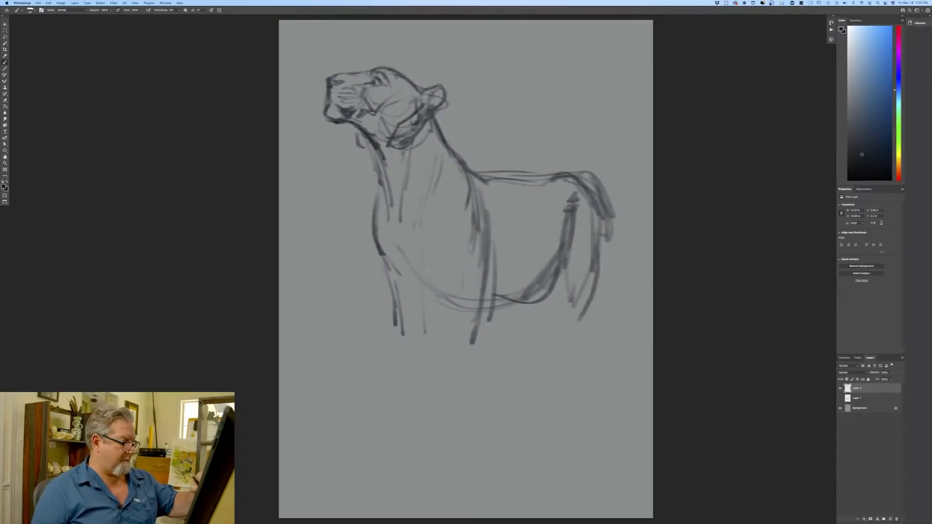
drag(598, 284, 579, 321)
drag(574, 273, 563, 297)
mouse_move(585, 255)
mouse_down()
mouse_move(564, 294)
mouse_move(572, 276)
mouse_move(580, 320)
mouse_up()
drag(567, 284, 562, 317)
mouse_move(585, 313)
mouse_down()
mouse_move(593, 329)
mouse_move(584, 356)
mouse_move(557, 365)
mouse_up()
mouse_move(572, 332)
mouse_down()
mouse_move(558, 365)
mouse_move(581, 381)
mouse_move(577, 414)
mouse_up()
mouse_move(582, 197)
mouse_down()
mouse_move(476, 178)
mouse_move(558, 184)
mouse_up()
Define the lower chest and draw the near foreleg from the shoulder down to its rounded lower end.
drag(399, 330, 403, 381)
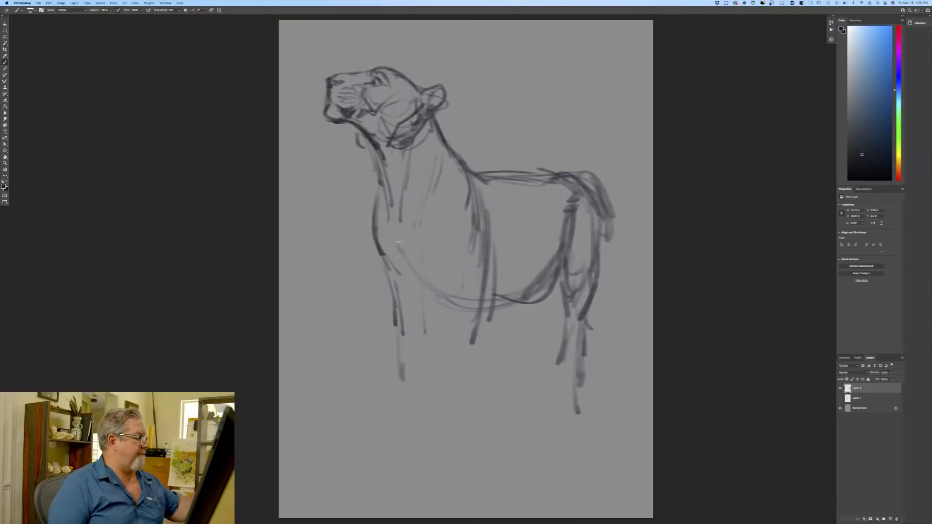
drag(398, 236, 425, 286)
drag(432, 234, 444, 354)
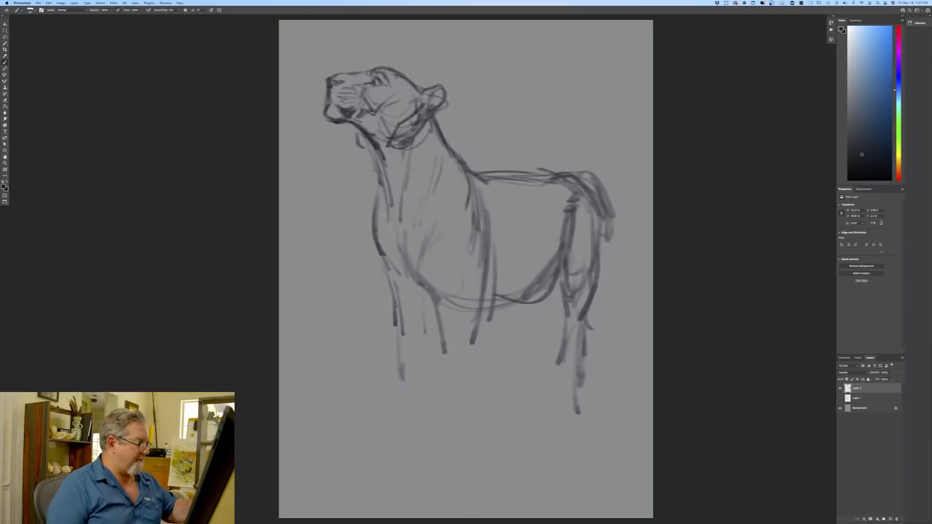
mouse_move(475, 246)
mouse_down()
mouse_move(448, 303)
mouse_move(472, 277)
mouse_move(487, 316)
mouse_move(465, 396)
mouse_up()
drag(439, 311, 444, 374)
drag(442, 340, 445, 389)
drag(478, 367, 464, 408)
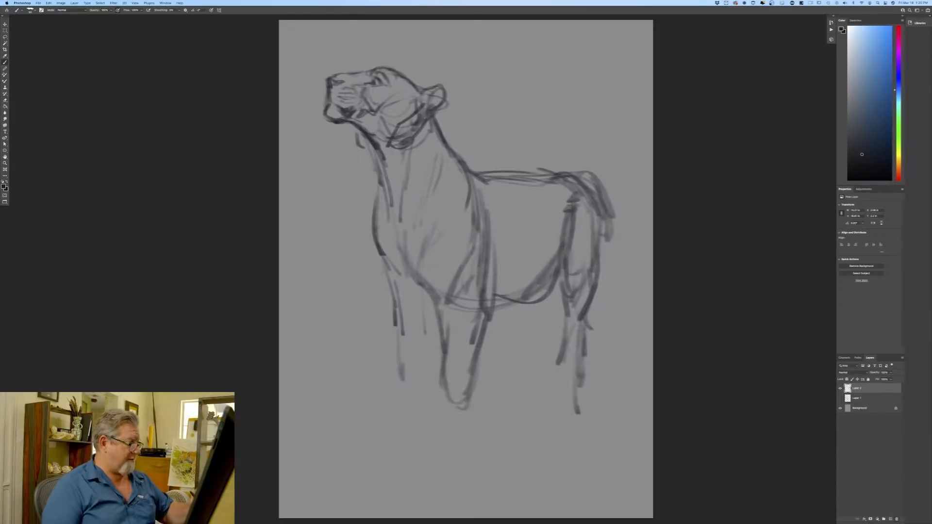
Thicken the near foreleg's front edge and outline both sides of the far foreleg.
drag(451, 307, 454, 401)
drag(449, 324, 447, 391)
drag(391, 284, 417, 346)
mouse_move(433, 310)
mouse_down()
mouse_move(408, 355)
mouse_move(418, 394)
mouse_up()
drag(393, 320, 410, 393)
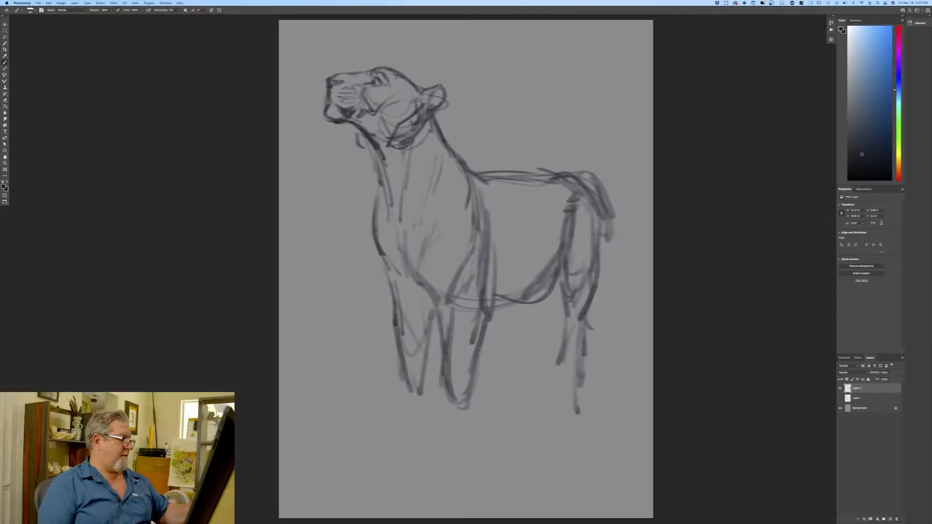
Build up the far foreleg with inner and outer contour strokes from below the chest to its lower end.
drag(401, 297, 413, 391)
drag(435, 306, 409, 376)
drag(439, 332, 418, 399)
drag(429, 385, 423, 396)
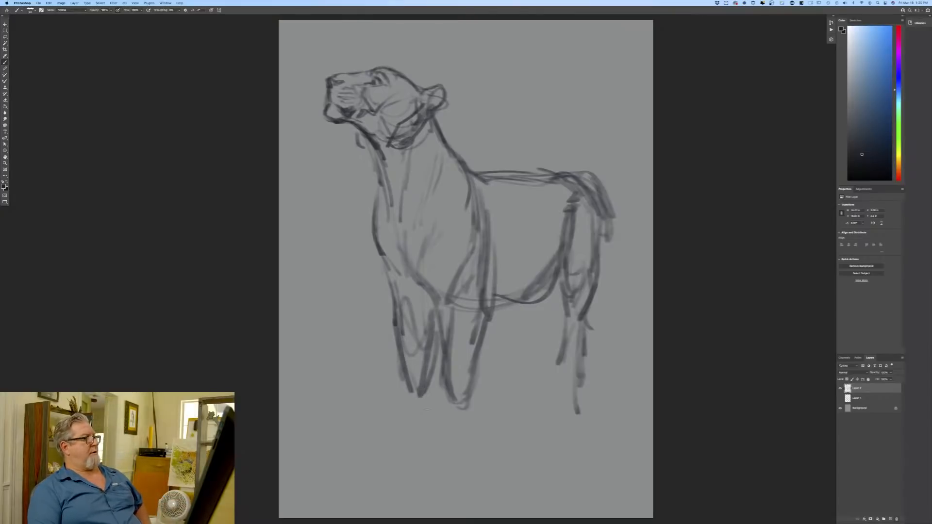
Darken the lower chest edge where it meets the far foreleg, and reinforce that leg's front contour.
mouse_move(422, 273)
mouse_down()
mouse_move(443, 306)
mouse_move(398, 291)
mouse_up()
drag(391, 257, 415, 299)
drag(392, 281, 421, 297)
mouse_move(375, 238)
mouse_down()
mouse_move(388, 281)
mouse_move(406, 286)
mouse_up()
mouse_move(398, 288)
mouse_down()
mouse_move(421, 297)
mouse_move(405, 373)
mouse_up()
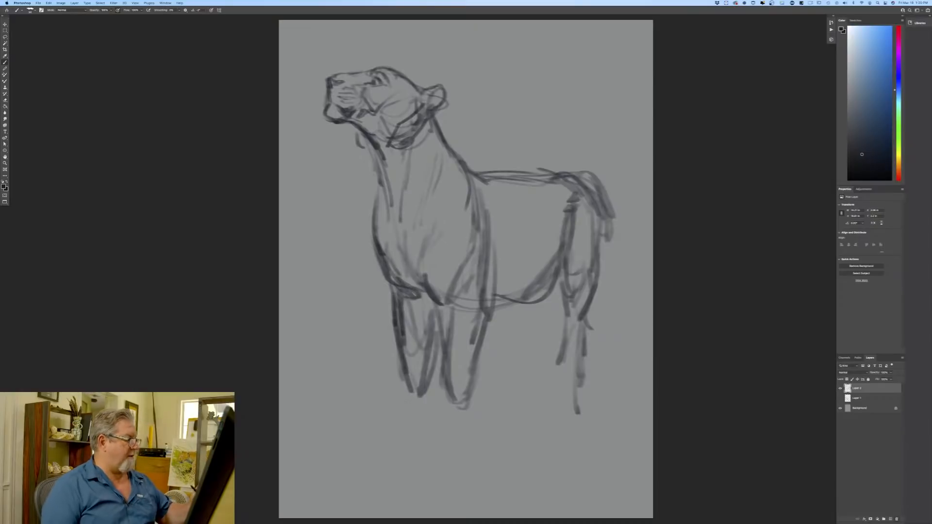
drag(427, 268, 406, 297)
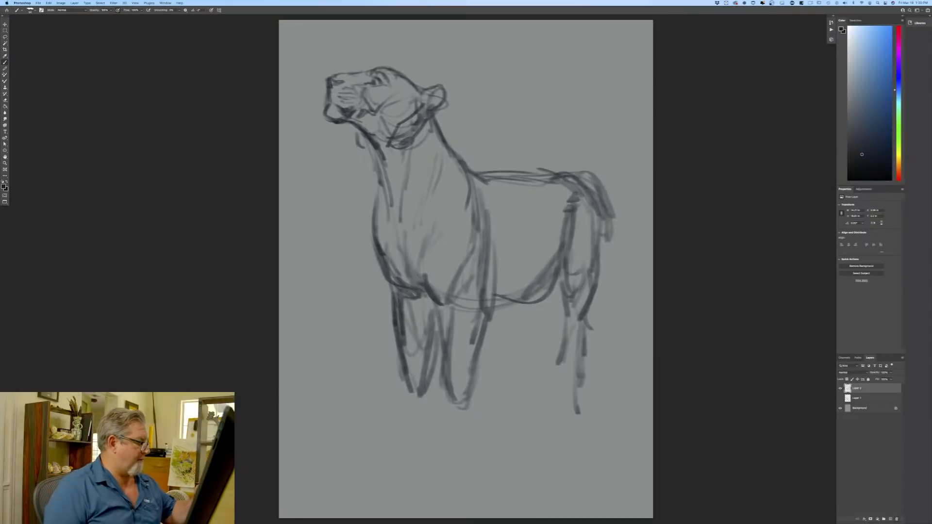
Sketch muscle contours inside the chest and shoulder, and mark the shoulder blade at the withers.
drag(445, 213, 414, 275)
drag(403, 222, 385, 258)
drag(419, 217, 388, 270)
drag(457, 205, 442, 232)
mouse_move(465, 173)
mouse_down()
mouse_move(456, 204)
mouse_move(491, 204)
mouse_up()
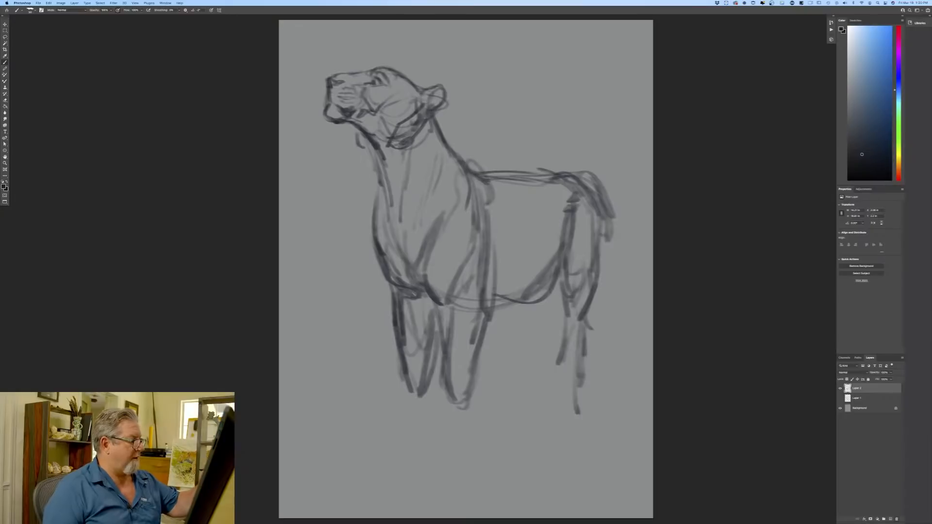
Reinforce the line from the withers down behind the shoulder, hatch the ribs, and strengthen the back and rump contour.
mouse_move(455, 155)
mouse_down()
mouse_move(487, 190)
mouse_move(486, 328)
mouse_up()
drag(539, 217, 495, 294)
drag(520, 258, 506, 296)
drag(539, 237, 519, 266)
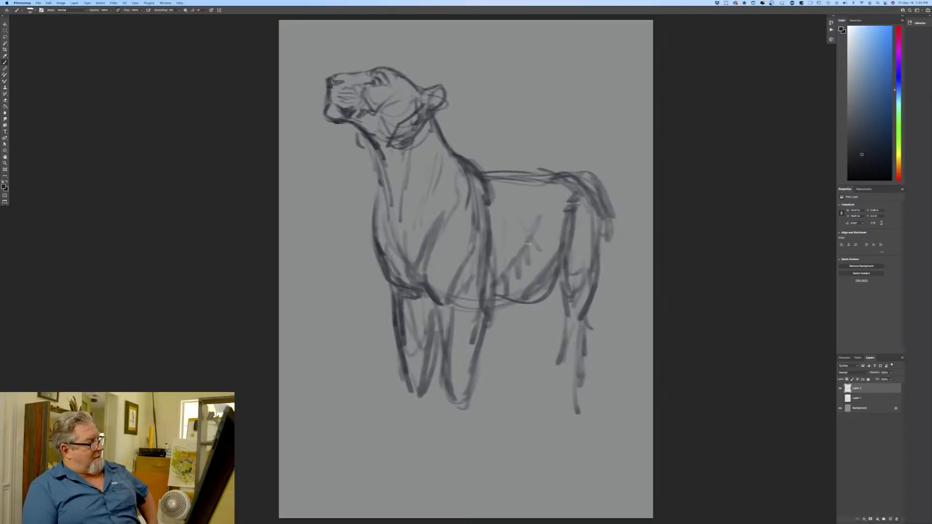
mouse_move(476, 172)
mouse_down()
mouse_move(598, 200)
mouse_move(604, 235)
mouse_up()
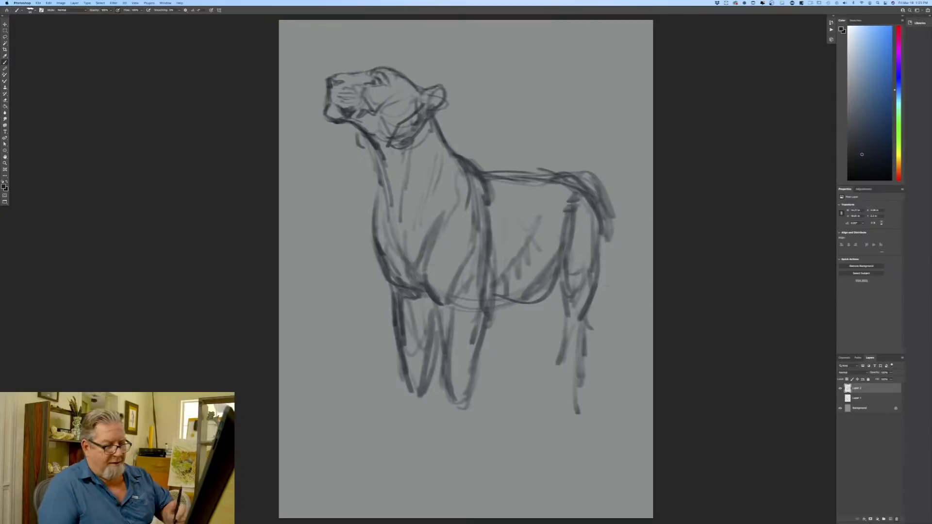
Hide the standing cat's layer and add a new empty layer above it.
click(841, 389)
click(891, 519)
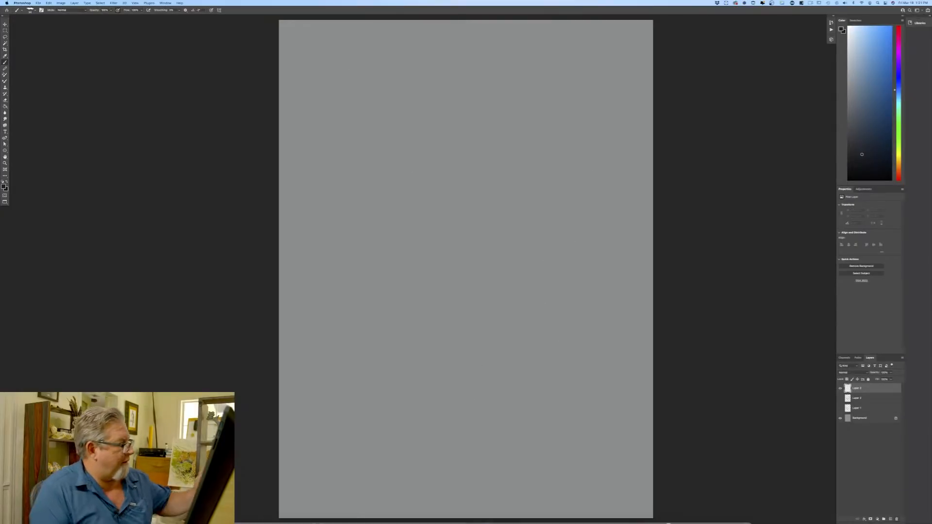
Rough in a round head in the canvas's upper middle, with a curved centre line down the forehead.
mouse_move(454, 163)
mouse_down()
mouse_move(518, 144)
mouse_move(511, 106)
mouse_move(480, 84)
mouse_move(439, 120)
mouse_up()
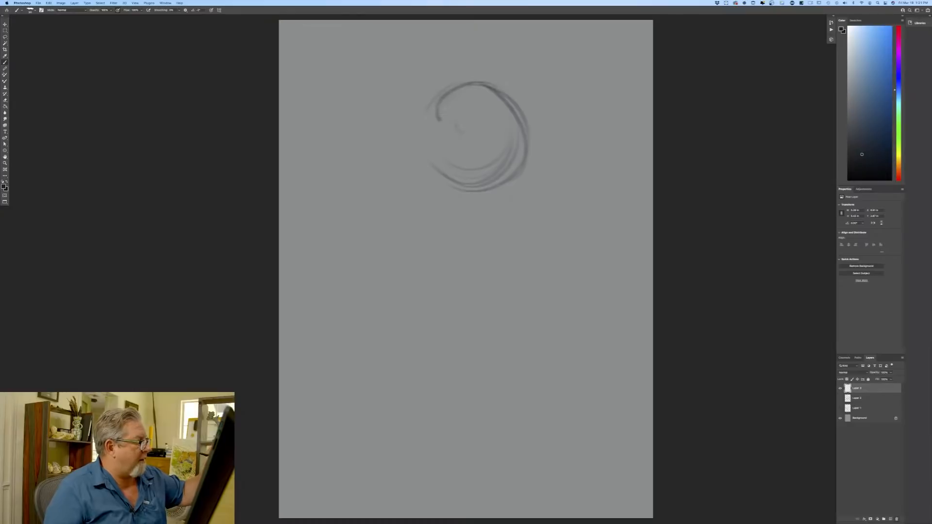
drag(497, 96, 504, 155)
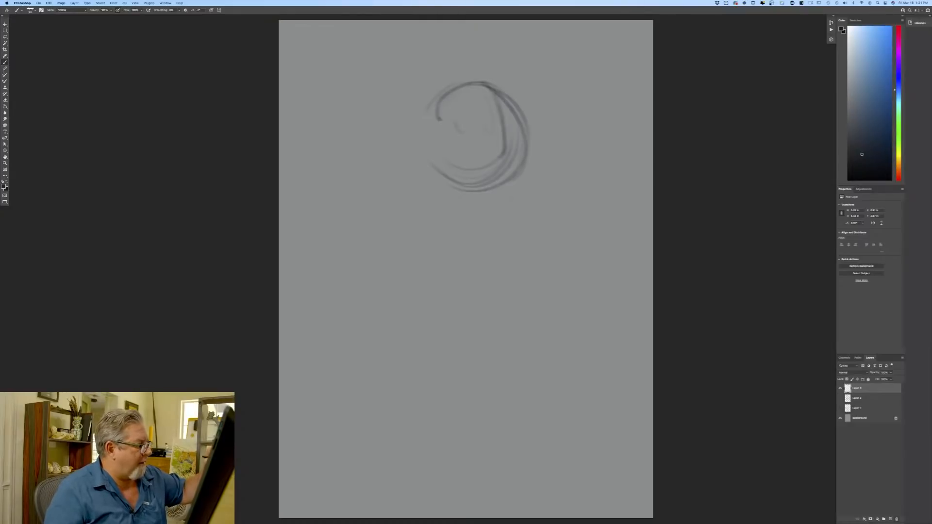
mouse_move(480, 87)
mouse_down()
mouse_move(510, 148)
mouse_move(470, 98)
mouse_up()
mouse_move(501, 99)
mouse_down()
mouse_move(517, 167)
mouse_move(505, 198)
mouse_up()
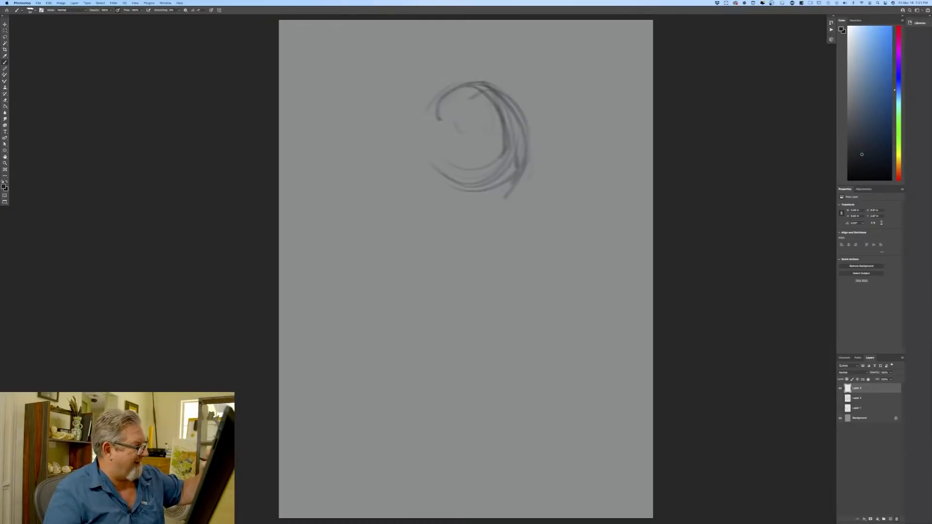
Draw the eye line, the muzzle side and nose, and the first cheek and jaw strokes below the head circle.
mouse_move(477, 171)
mouse_down()
mouse_move(516, 167)
mouse_move(516, 221)
mouse_up()
mouse_move(515, 179)
mouse_down()
mouse_move(502, 222)
mouse_move(514, 220)
mouse_up()
drag(534, 164, 516, 192)
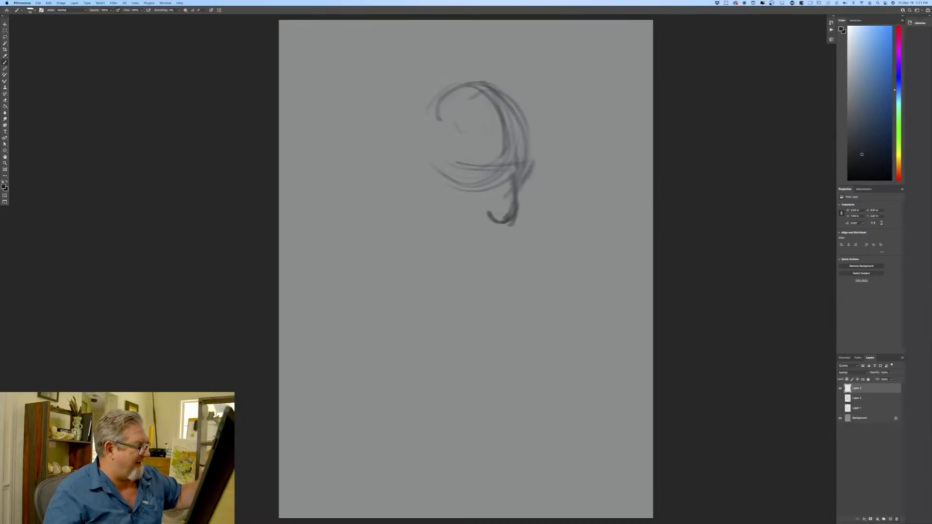
mouse_move(435, 163)
mouse_down()
mouse_move(492, 242)
mouse_move(483, 249)
mouse_up()
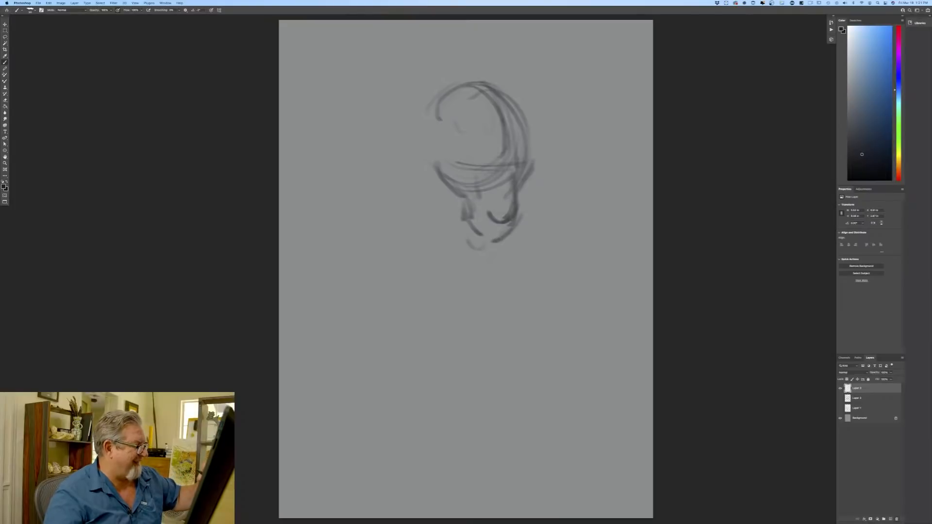
Add both rounded ears and the cheek contours, and sketch the top of the nose, the brows and the eyes.
drag(535, 117, 510, 99)
mouse_move(442, 108)
mouse_down()
mouse_move(411, 100)
mouse_move(414, 118)
mouse_move(438, 116)
mouse_move(432, 165)
mouse_up()
mouse_move(430, 131)
mouse_down()
mouse_move(424, 173)
mouse_move(414, 165)
mouse_up()
drag(416, 165, 458, 204)
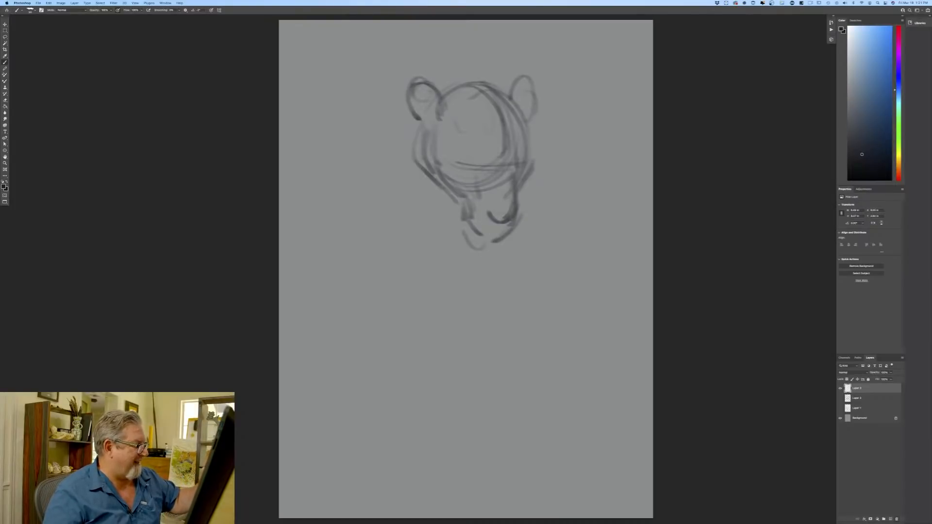
mouse_move(518, 193)
mouse_down()
mouse_move(472, 203)
mouse_move(460, 195)
mouse_move(523, 195)
mouse_move(539, 164)
mouse_up()
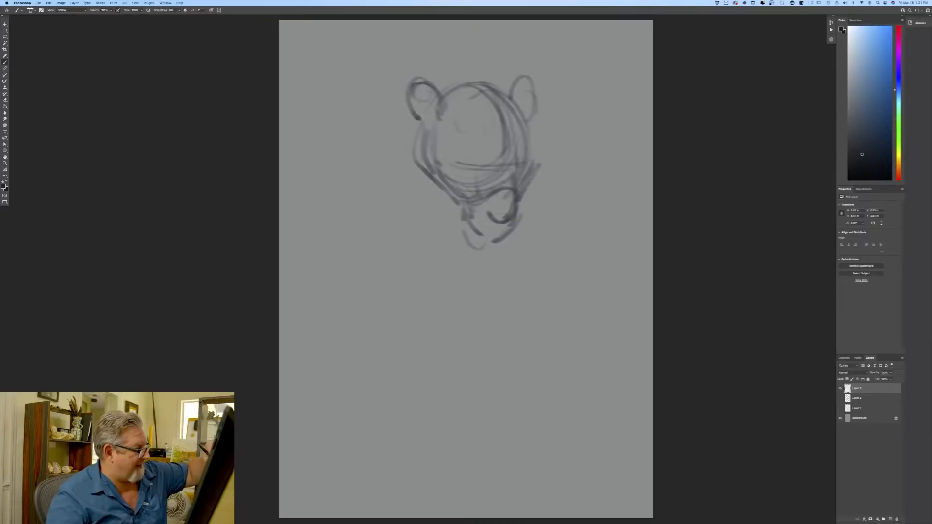
mouse_move(467, 164)
mouse_down()
mouse_move(494, 163)
mouse_move(465, 185)
mouse_up()
mouse_move(463, 178)
mouse_down()
mouse_move(518, 177)
mouse_move(508, 147)
mouse_move(534, 164)
mouse_move(473, 138)
mouse_move(454, 157)
mouse_up()
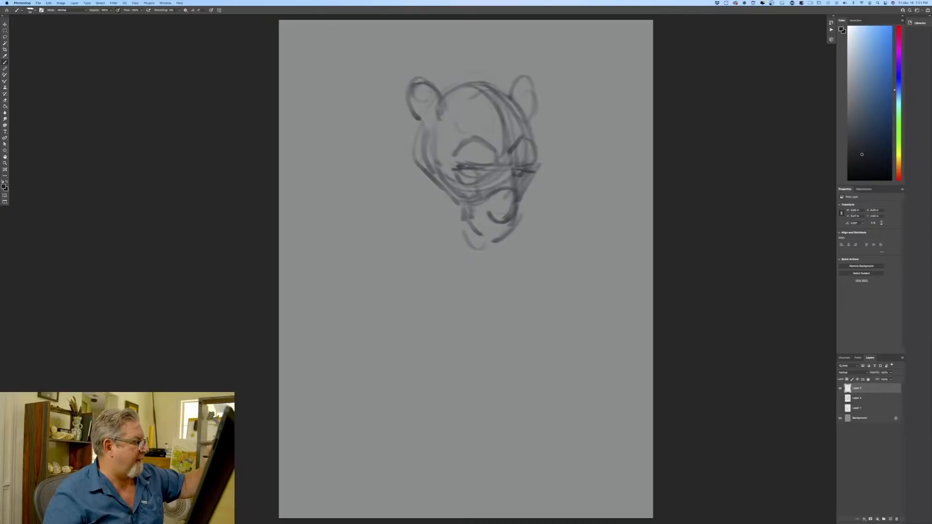
Sketch the neck and shoulder contours behind the head, and draw the forelegs tapering down below the chest.
mouse_move(507, 87)
mouse_down()
mouse_move(399, 139)
mouse_move(384, 214)
mouse_up()
drag(368, 128, 411, 267)
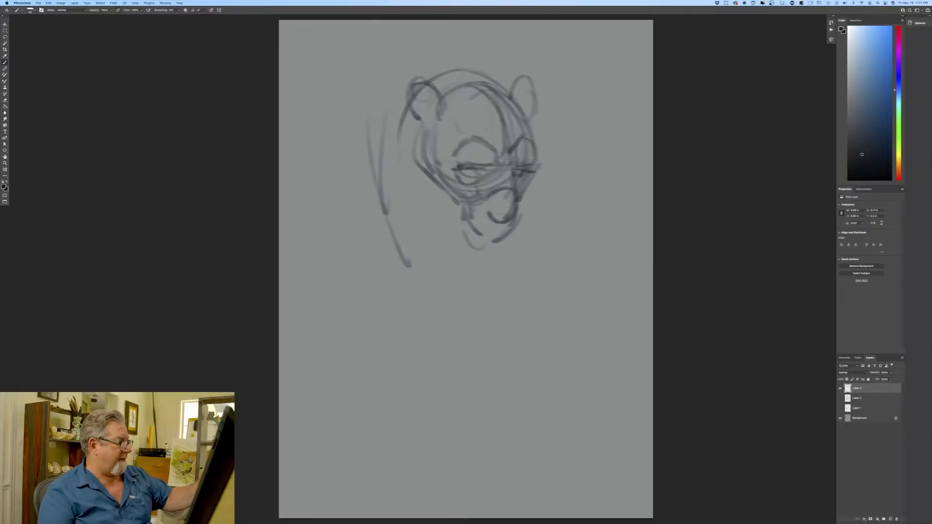
drag(415, 196, 415, 216)
drag(451, 252, 455, 386)
drag(509, 256, 488, 366)
drag(526, 244, 456, 422)
drag(453, 257, 438, 416)
drag(406, 214, 444, 325)
drag(418, 314, 425, 330)
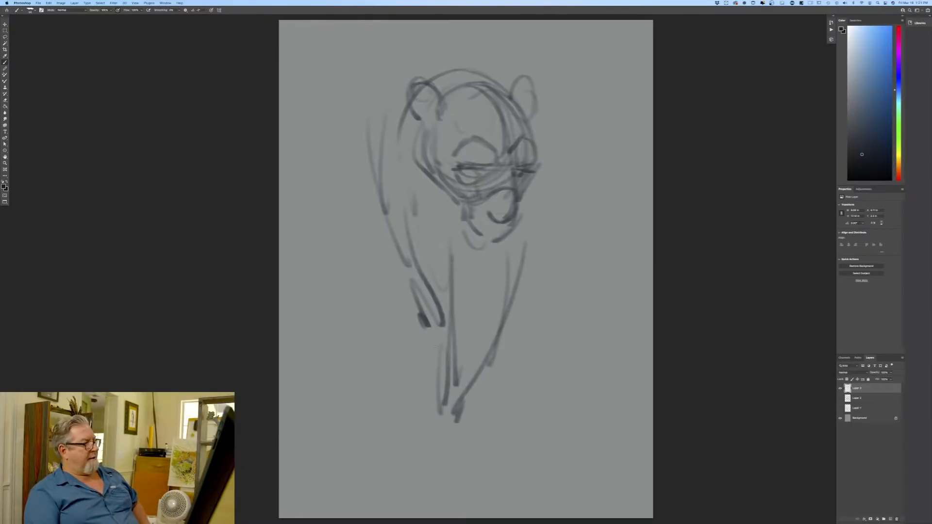
Darken the cheek and jaw edge, and define the mouth, chin and both sides of the muzzle.
drag(441, 125, 422, 162)
mouse_move(422, 162)
mouse_down()
mouse_move(467, 227)
mouse_move(512, 223)
mouse_move(497, 238)
mouse_move(476, 239)
mouse_move(508, 235)
mouse_up()
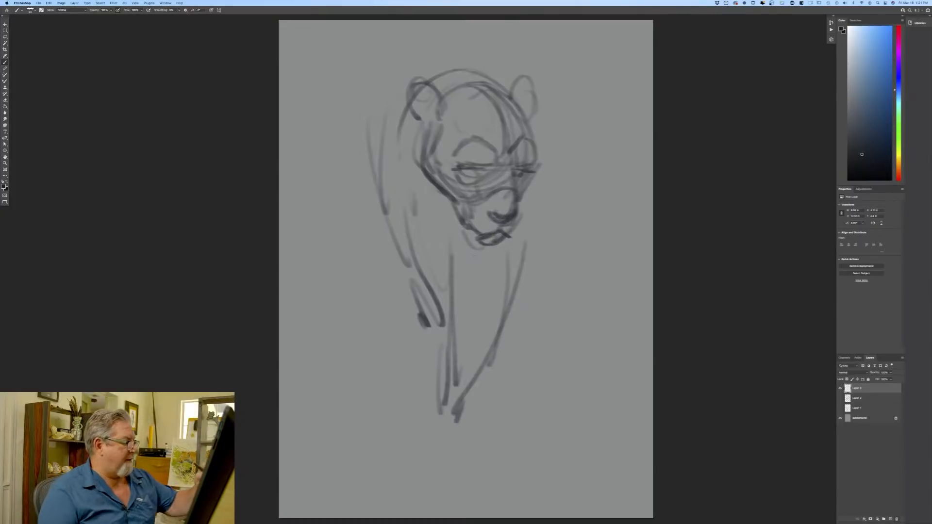
mouse_move(518, 204)
mouse_down()
mouse_move(511, 234)
mouse_move(476, 238)
mouse_move(467, 222)
mouse_move(521, 211)
mouse_move(511, 231)
mouse_move(477, 233)
mouse_move(464, 213)
mouse_up()
drag(463, 208, 471, 216)
mouse_move(524, 184)
mouse_down()
mouse_move(517, 212)
mouse_move(529, 142)
mouse_up()
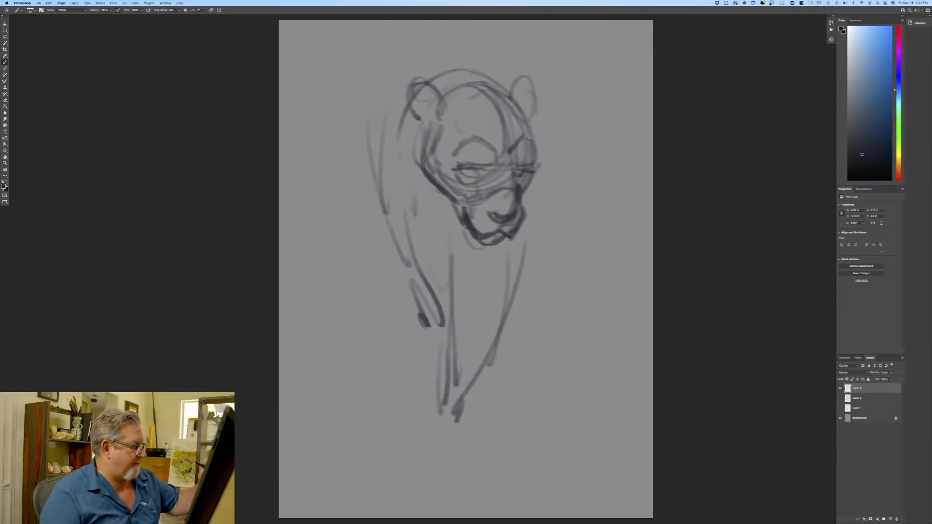
mouse_move(461, 196)
mouse_down()
mouse_move(435, 176)
mouse_move(478, 207)
mouse_move(441, 196)
mouse_up()
mouse_move(443, 196)
mouse_down()
mouse_move(422, 172)
mouse_move(454, 221)
mouse_up()
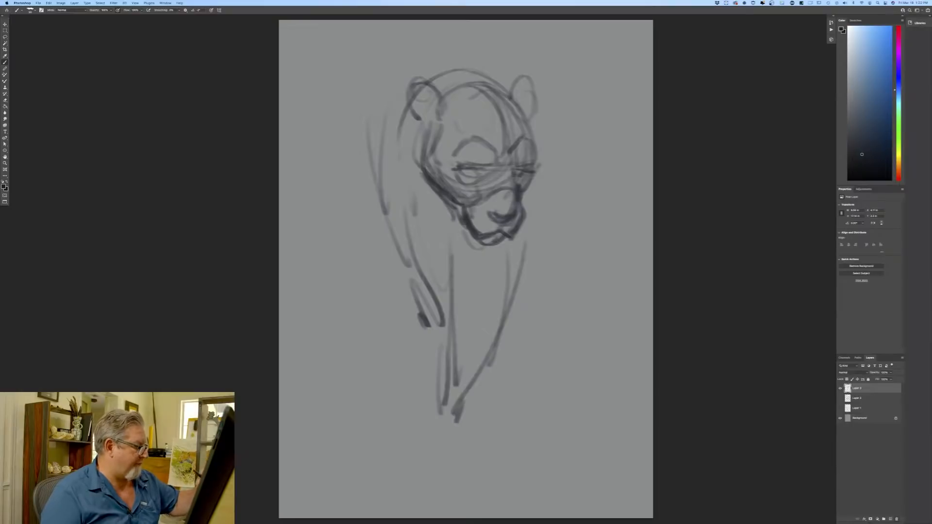
Draw the chest arch over the front leg, and reinforce the shoulder contour and upper leg folds.
mouse_move(509, 271)
mouse_down()
mouse_move(448, 326)
mouse_move(443, 383)
mouse_up()
drag(444, 311, 434, 371)
drag(444, 280, 407, 238)
drag(418, 243, 394, 197)
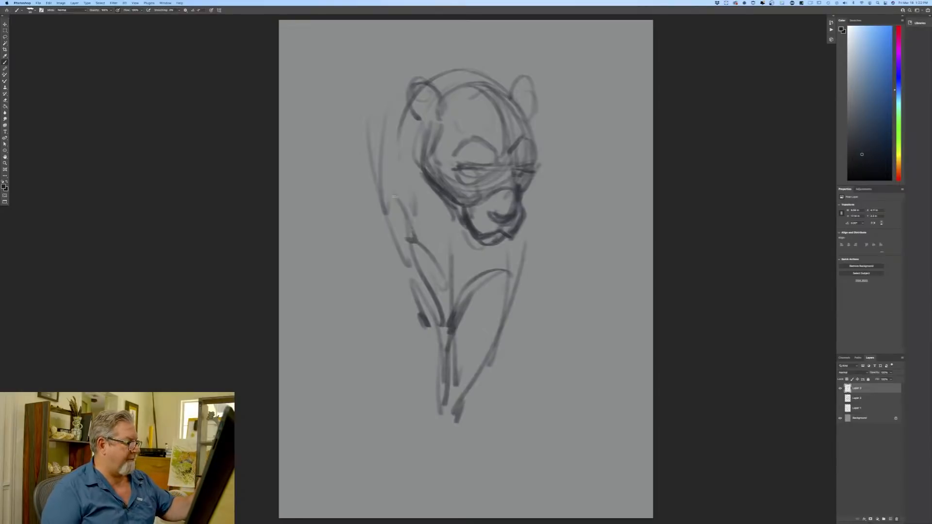
drag(385, 147, 413, 248)
drag(378, 197, 367, 121)
Add forehead contour lines and darken the inner and outer edges of both ears.
drag(488, 101, 467, 100)
drag(501, 147, 499, 93)
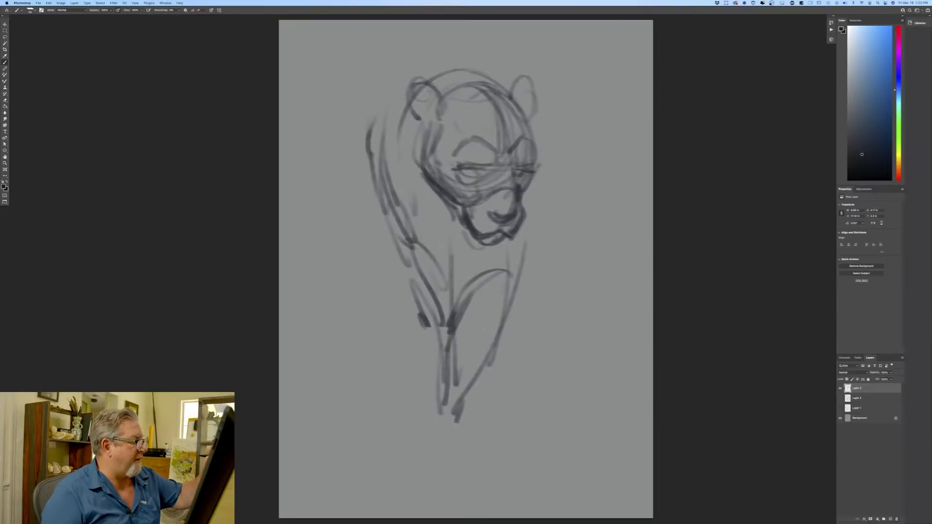
drag(442, 99, 428, 132)
mouse_move(474, 95)
mouse_down()
mouse_move(467, 107)
mouse_move(430, 81)
mouse_move(437, 119)
mouse_up()
drag(514, 99, 536, 124)
drag(527, 77, 535, 126)
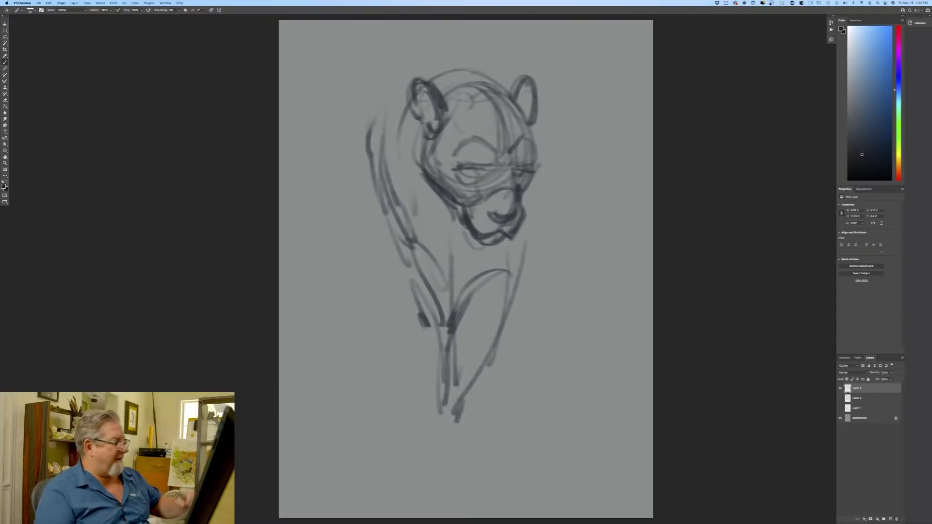
Darken the brow between the eyes, and add neck folds behind the cheek and a throat line under the jaw.
drag(490, 156, 510, 167)
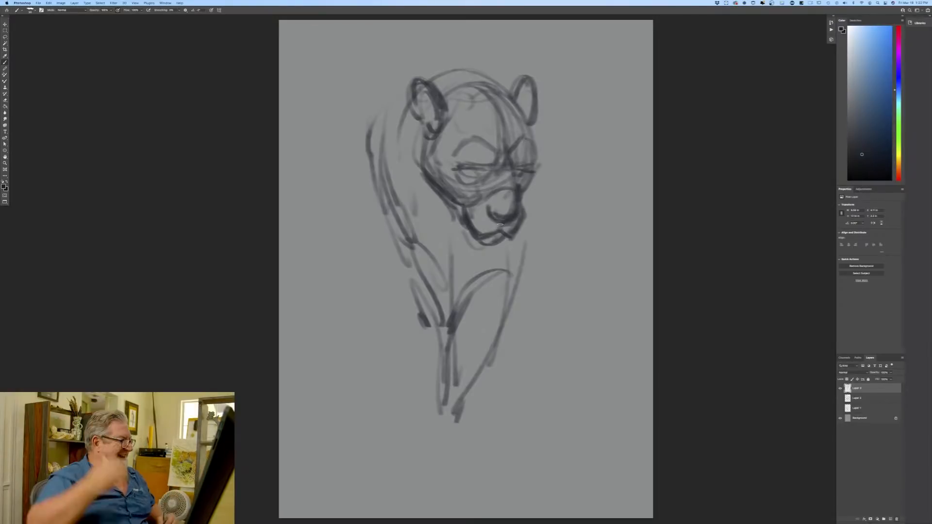
drag(466, 228, 449, 261)
mouse_move(411, 158)
mouse_down()
mouse_move(461, 241)
mouse_move(451, 221)
mouse_move(451, 302)
mouse_up()
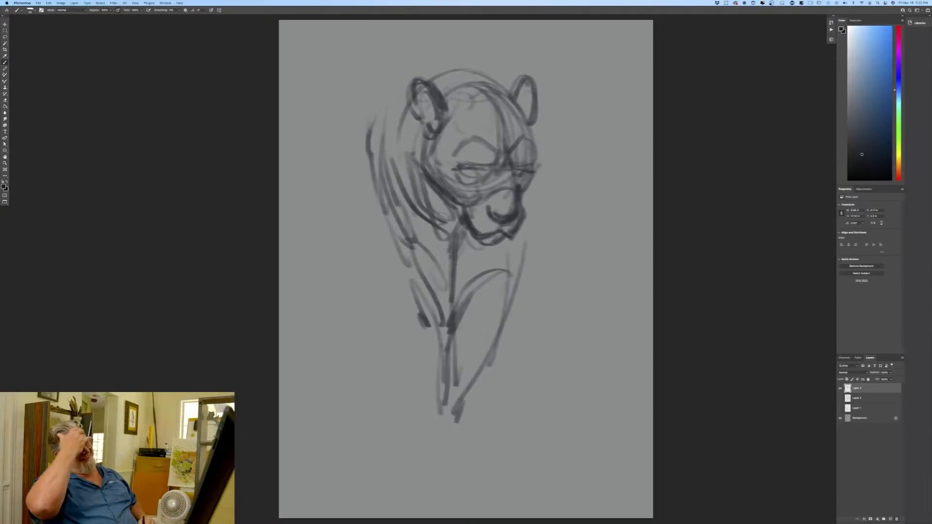
Delete the front-facing cat sketch's layer and add a new empty layer in its place.
drag(876, 389, 896, 519)
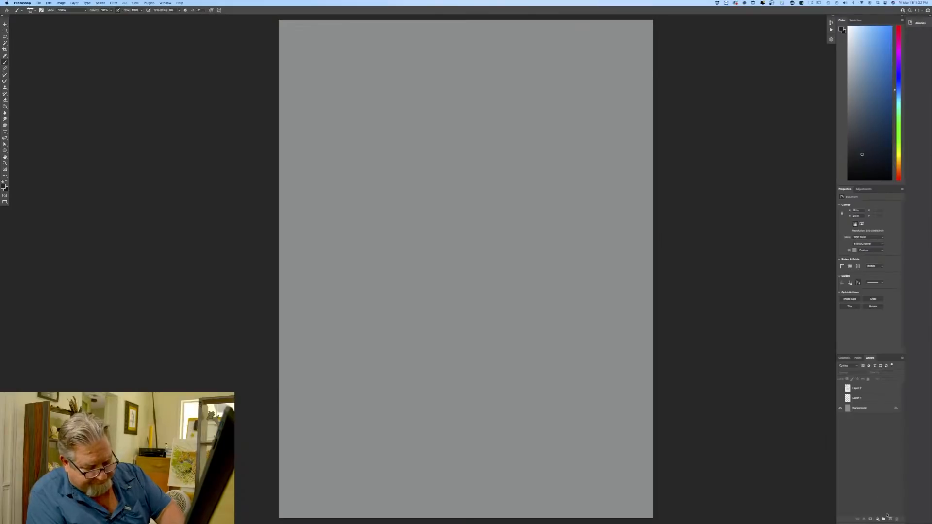
click(888, 518)
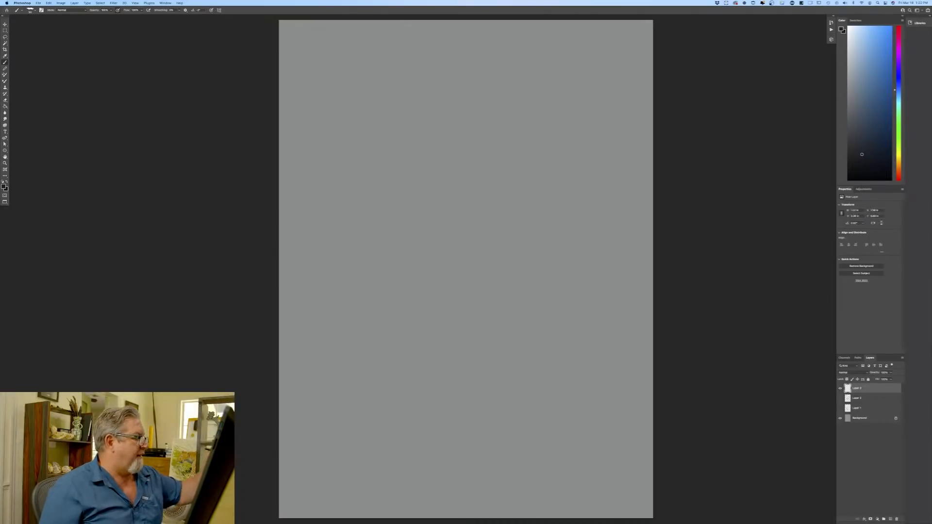
Rough in a large rounded head mass with overlapping arcs in the canvas's upper-left area, with a smaller face circle inside.
mouse_move(447, 101)
mouse_down()
mouse_move(374, 80)
mouse_move(342, 140)
mouse_up()
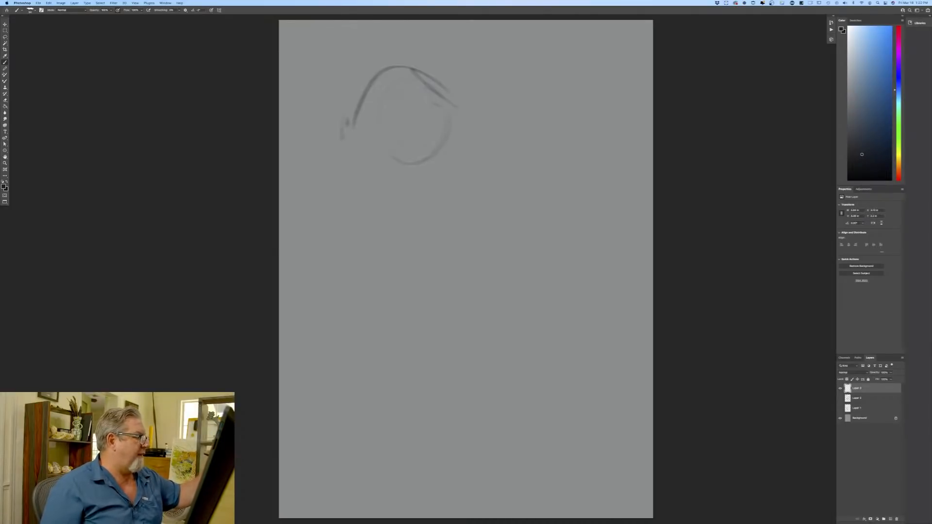
mouse_move(445, 124)
mouse_down()
mouse_move(411, 90)
mouse_move(336, 128)
mouse_move(332, 173)
mouse_up()
drag(449, 146, 406, 229)
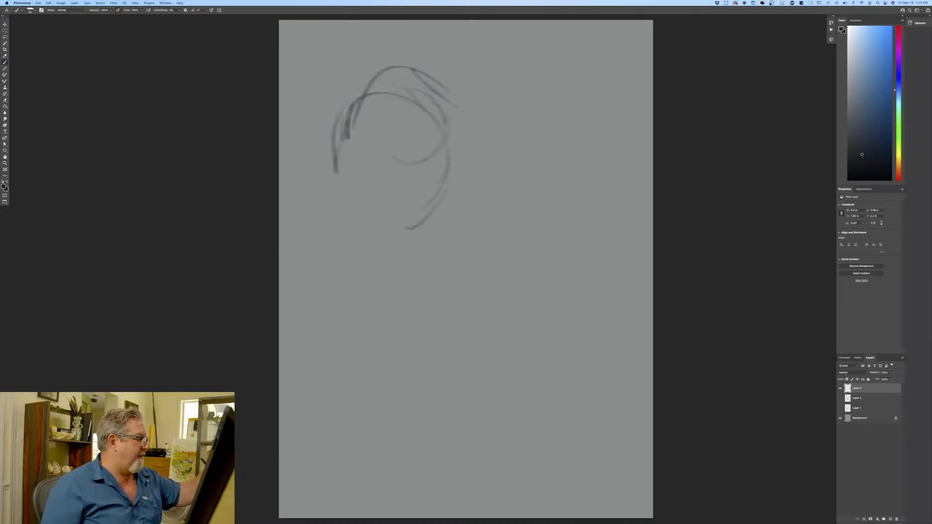
drag(464, 182, 379, 236)
drag(335, 145, 374, 235)
drag(357, 182, 420, 158)
drag(394, 170, 416, 171)
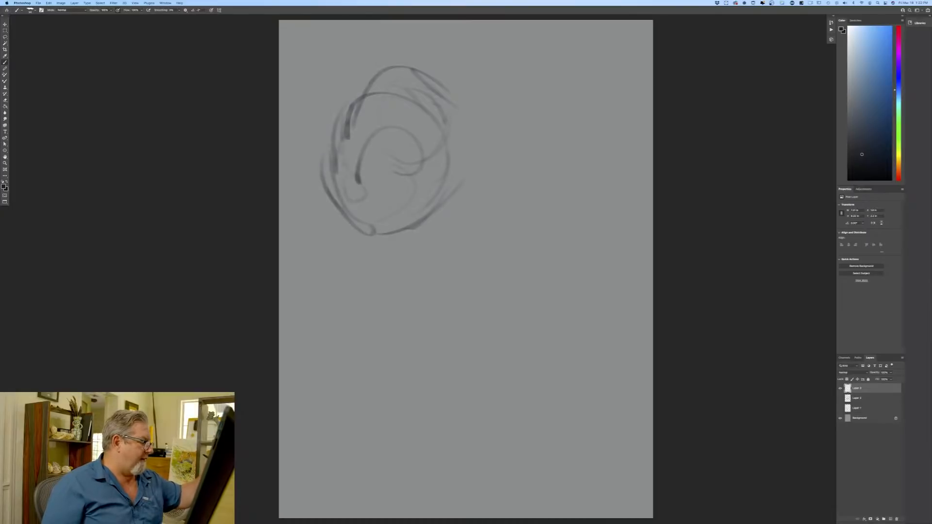
Sketch the curved eye line, small rounded ears and the sides of the muzzle within the head mass.
mouse_move(357, 208)
mouse_down()
mouse_move(420, 146)
mouse_move(374, 180)
mouse_move(369, 197)
mouse_move(395, 193)
mouse_up()
mouse_move(418, 150)
mouse_down()
mouse_move(420, 182)
mouse_move(428, 167)
mouse_up()
mouse_move(326, 177)
mouse_down()
mouse_move(347, 207)
mouse_move(380, 199)
mouse_up()
drag(378, 200, 381, 216)
mouse_move(341, 160)
mouse_down()
mouse_move(330, 164)
mouse_move(333, 176)
mouse_up()
drag(372, 216, 377, 234)
mouse_move(362, 132)
mouse_down()
mouse_move(373, 195)
mouse_move(369, 182)
mouse_up()
drag(413, 156, 428, 227)
drag(368, 214, 371, 224)
Draw the back and flank contours sweeping down from behind the head, and sketch the leg beneath the body.
mouse_move(475, 91)
mouse_down()
mouse_move(505, 110)
mouse_move(564, 206)
mouse_move(593, 291)
mouse_up()
mouse_move(441, 214)
mouse_down()
mouse_move(524, 270)
mouse_move(566, 206)
mouse_move(540, 335)
mouse_up()
drag(500, 258, 507, 333)
drag(482, 243, 517, 367)
Sketch the two tapering contours of the foreleg below the head, with a fold between them.
drag(363, 250, 391, 340)
drag(386, 311, 434, 253)
drag(435, 254, 403, 360)
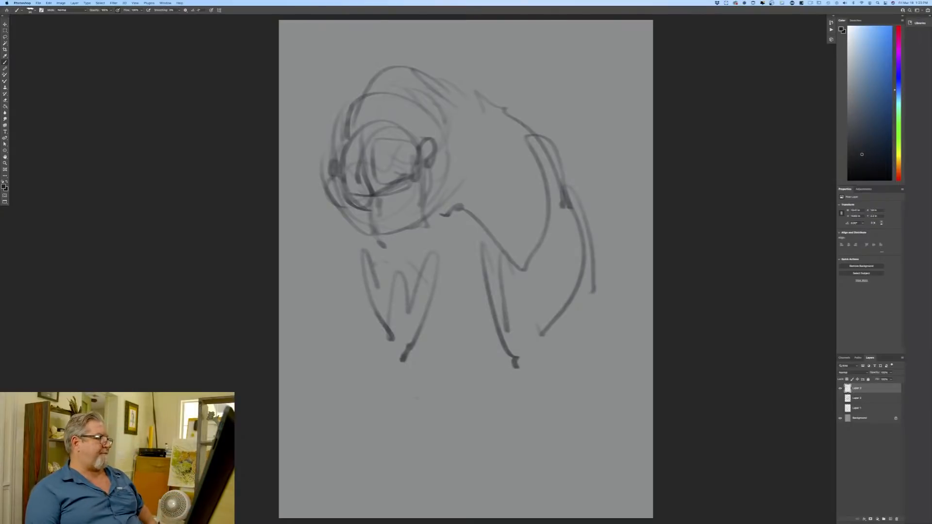
Define the neck and the arched line over the shoulders, and draw the jaw line and dark nose.
mouse_move(470, 212)
mouse_down()
mouse_move(526, 244)
mouse_move(478, 138)
mouse_move(449, 212)
mouse_up()
mouse_move(449, 213)
mouse_down()
mouse_move(469, 141)
mouse_move(408, 67)
mouse_up()
mouse_move(408, 67)
mouse_down()
mouse_move(514, 116)
mouse_move(385, 88)
mouse_up()
mouse_move(362, 212)
mouse_down()
mouse_move(388, 257)
mouse_move(402, 262)
mouse_up()
mouse_move(392, 210)
mouse_down()
mouse_move(375, 225)
mouse_move(396, 208)
mouse_move(385, 228)
mouse_up()
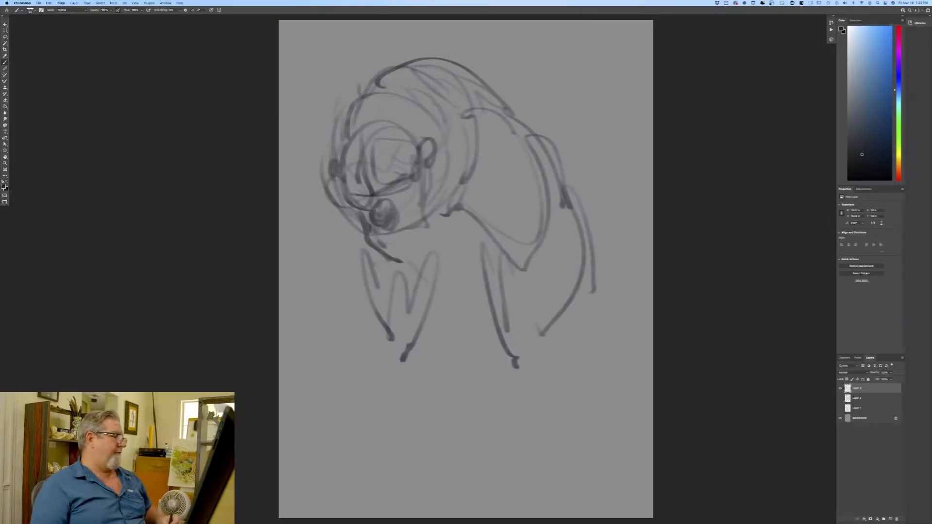
Extend the leg below the body with a darker rear contour, a lower leg and a broad paw.
drag(497, 341, 511, 390)
mouse_move(574, 207)
mouse_down()
mouse_move(549, 347)
mouse_move(523, 358)
mouse_up()
mouse_move(508, 336)
mouse_down()
mouse_move(513, 383)
mouse_move(522, 389)
mouse_up()
drag(538, 359, 551, 392)
drag(534, 367, 558, 392)
mouse_move(510, 384)
mouse_down()
mouse_move(501, 407)
mouse_move(532, 413)
mouse_up()
drag(547, 414, 578, 404)
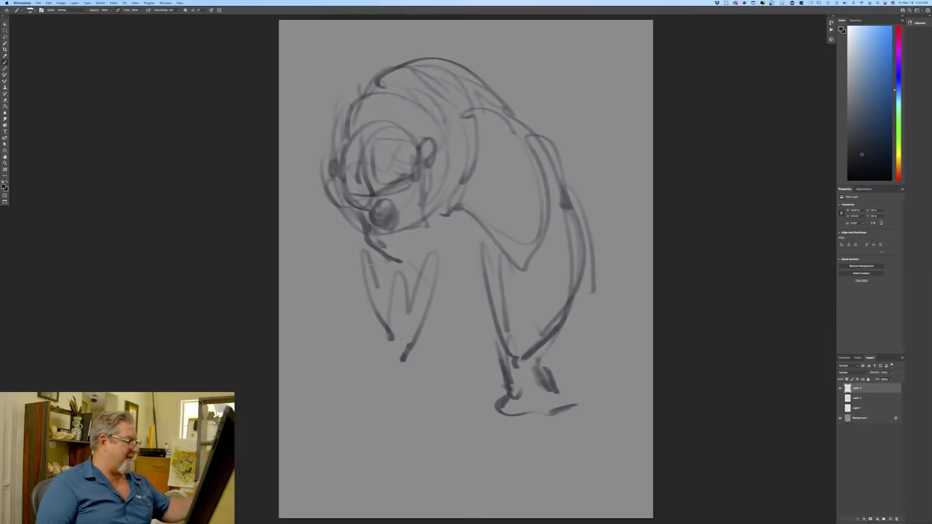
Reinforce the foreleg's upper contours below the head, and darken the mouth, chin and muzzle side.
drag(366, 243, 373, 279)
drag(372, 276, 409, 322)
drag(369, 233, 402, 261)
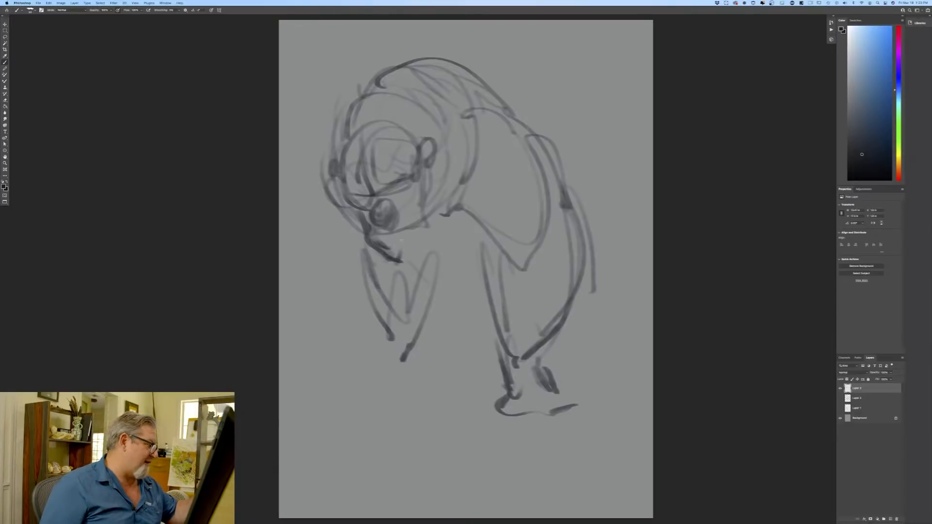
mouse_move(415, 214)
mouse_down()
mouse_move(395, 258)
mouse_move(412, 249)
mouse_up()
mouse_move(421, 222)
mouse_down()
mouse_move(423, 234)
mouse_move(408, 187)
mouse_move(418, 218)
mouse_up()
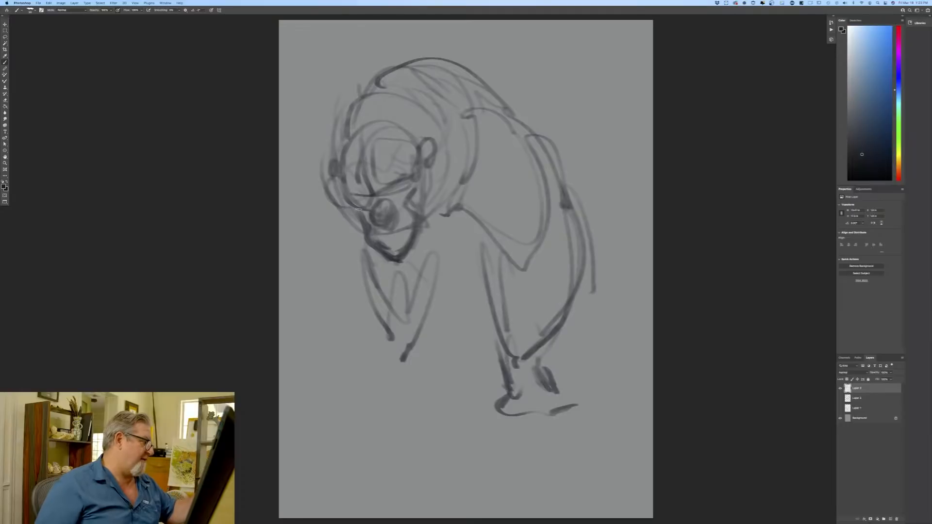
Add small brow and eye lines on the face, and strengthen the outline over the head and shoulder hump.
mouse_move(351, 208)
mouse_down()
mouse_move(368, 218)
mouse_move(373, 173)
mouse_move(403, 163)
mouse_up()
mouse_move(369, 195)
mouse_down()
mouse_move(361, 184)
mouse_move(350, 194)
mouse_up()
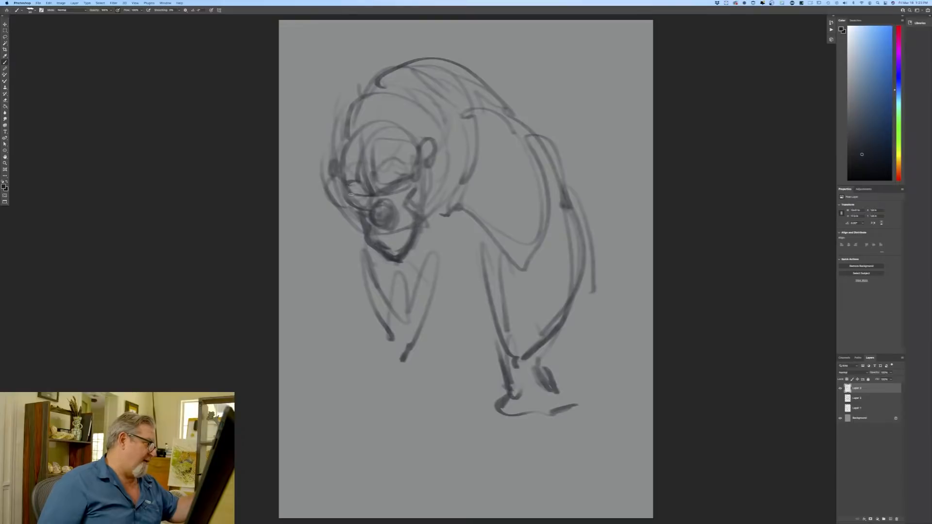
drag(356, 137, 418, 111)
mouse_move(454, 108)
mouse_down()
mouse_move(481, 119)
mouse_move(440, 125)
mouse_up()
drag(447, 72, 509, 105)
mouse_move(371, 90)
mouse_down()
mouse_move(480, 82)
mouse_move(362, 109)
mouse_up()
drag(366, 89, 354, 111)
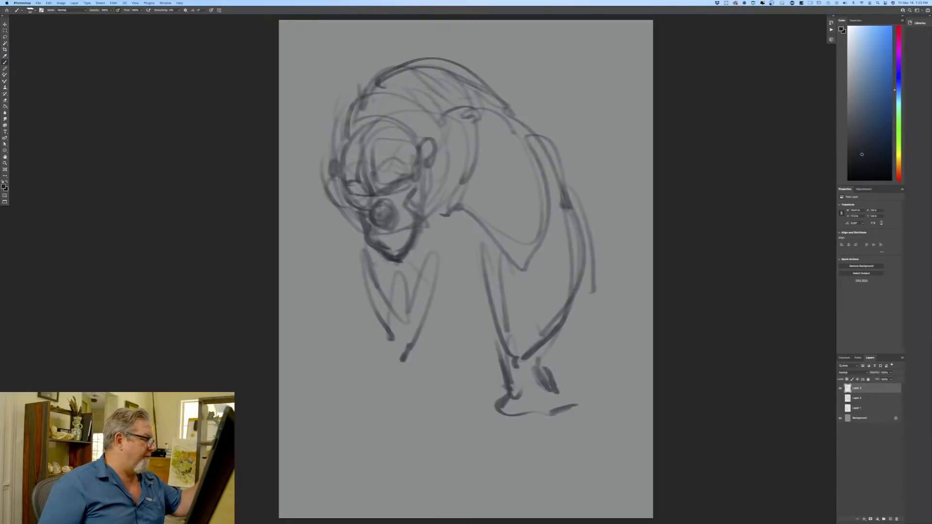
drag(375, 71, 353, 107)
Define the near shoulder's rounded contour and armpit, and carry the chest line down the rear edge of the foreleg below the head.
mouse_move(456, 76)
mouse_down()
mouse_move(496, 99)
mouse_move(527, 250)
mouse_up()
drag(464, 207, 527, 245)
drag(474, 141, 462, 219)
mouse_move(474, 119)
mouse_down()
mouse_move(510, 114)
mouse_move(554, 172)
mouse_up()
mouse_move(480, 121)
mouse_down()
mouse_move(438, 219)
mouse_move(413, 357)
mouse_up()
drag(430, 316, 414, 358)
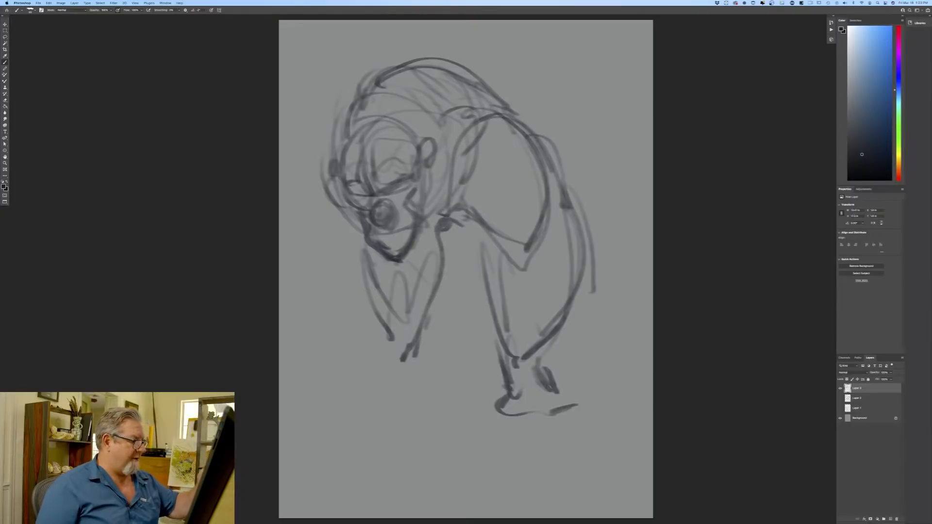
Rough in both hind legs behind the near foreleg, and build up the rounded contour over the back and rump.
mouse_move(539, 126)
mouse_down()
mouse_move(589, 171)
mouse_move(596, 337)
mouse_up()
drag(477, 235, 457, 339)
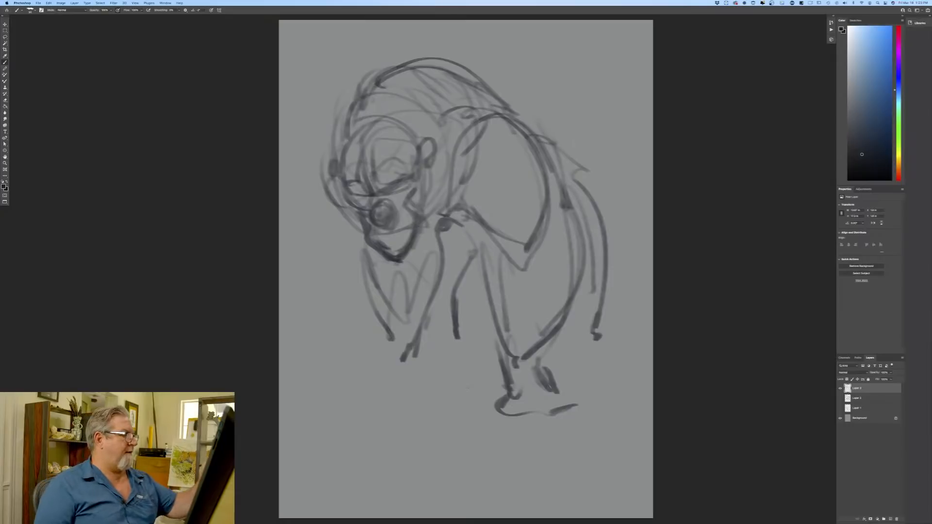
drag(501, 92, 575, 196)
drag(526, 107, 573, 185)
drag(552, 119, 578, 194)
drag(524, 94, 575, 167)
drag(468, 69, 522, 92)
drag(488, 85, 548, 119)
mouse_move(577, 172)
mouse_down()
mouse_move(585, 221)
mouse_move(593, 214)
mouse_up()
mouse_move(583, 214)
mouse_down()
mouse_move(602, 342)
mouse_move(583, 346)
mouse_up()
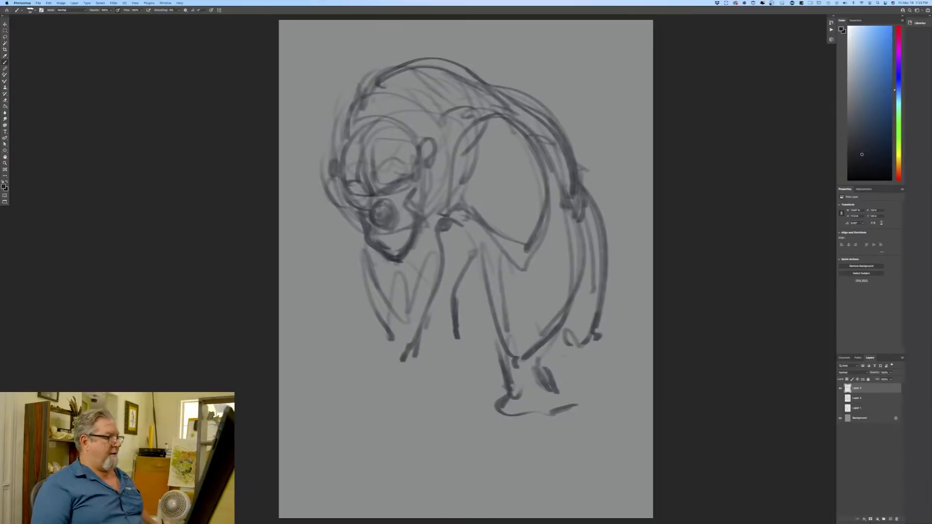
Thicken both contours of the near foreleg and hatch its rear side from the elbow down.
mouse_move(456, 216)
mouse_down()
mouse_move(485, 242)
mouse_move(494, 290)
mouse_up()
drag(492, 261, 505, 359)
drag(575, 206, 537, 372)
mouse_move(548, 204)
mouse_down()
mouse_move(576, 235)
mouse_move(546, 249)
mouse_up()
drag(576, 250, 540, 315)
drag(545, 311, 540, 331)
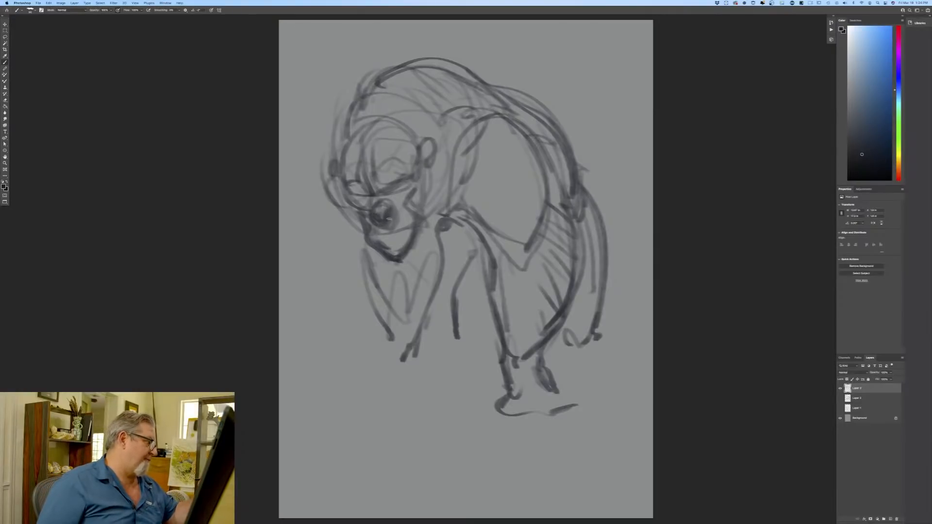
Darken the brow, eye, forehead arc and ear, and shape the cheek and far side of the head.
drag(407, 180, 381, 193)
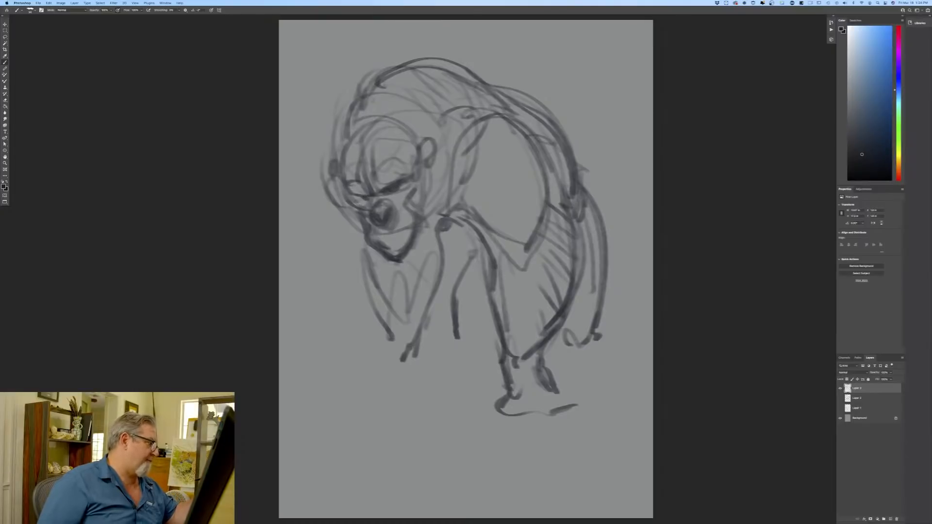
mouse_move(349, 197)
mouse_down()
mouse_move(342, 190)
mouse_move(349, 199)
mouse_up()
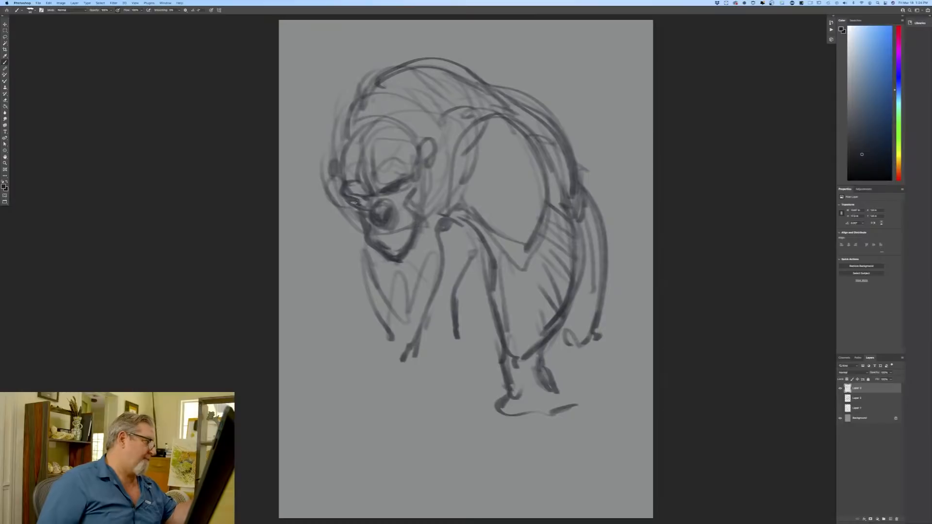
mouse_move(424, 141)
mouse_down()
mouse_move(426, 160)
mouse_move(355, 124)
mouse_move(344, 130)
mouse_up()
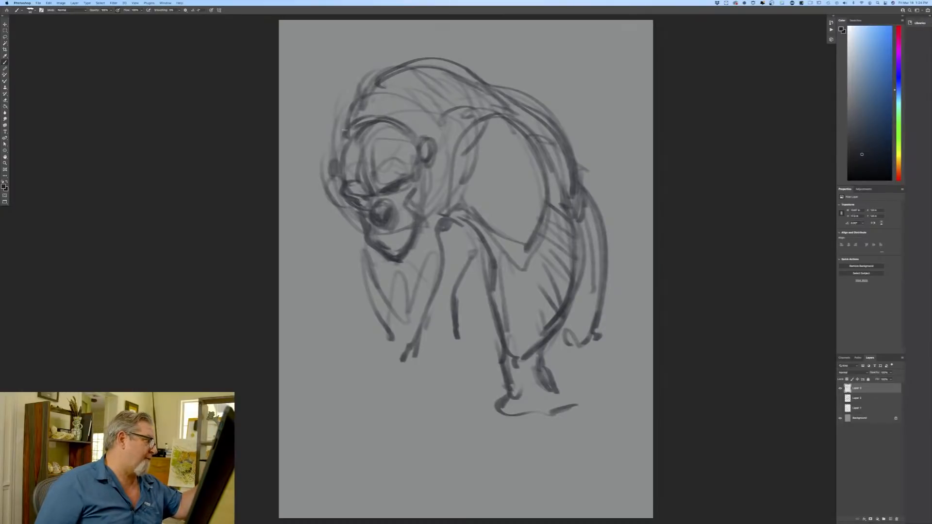
mouse_move(429, 163)
mouse_down()
mouse_move(451, 182)
mouse_move(438, 220)
mouse_up()
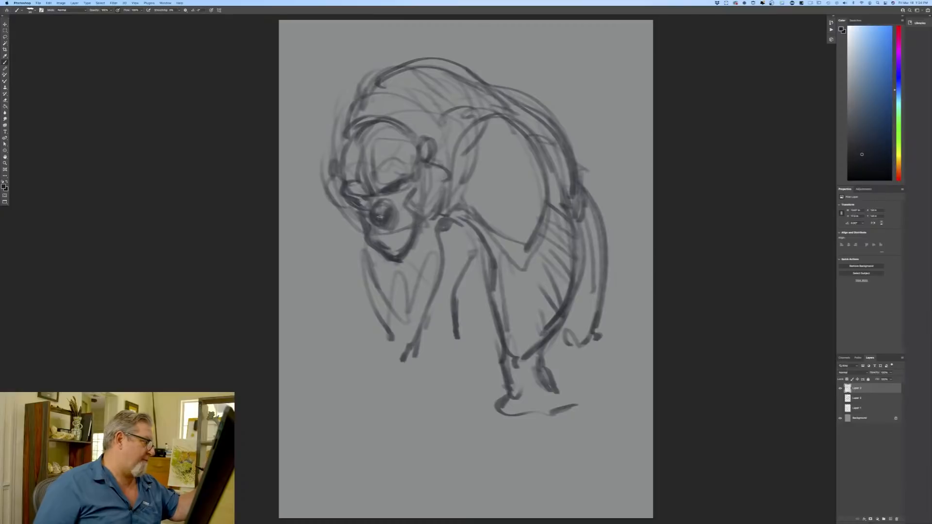
mouse_move(336, 194)
mouse_down()
mouse_move(361, 230)
mouse_move(356, 221)
mouse_up()
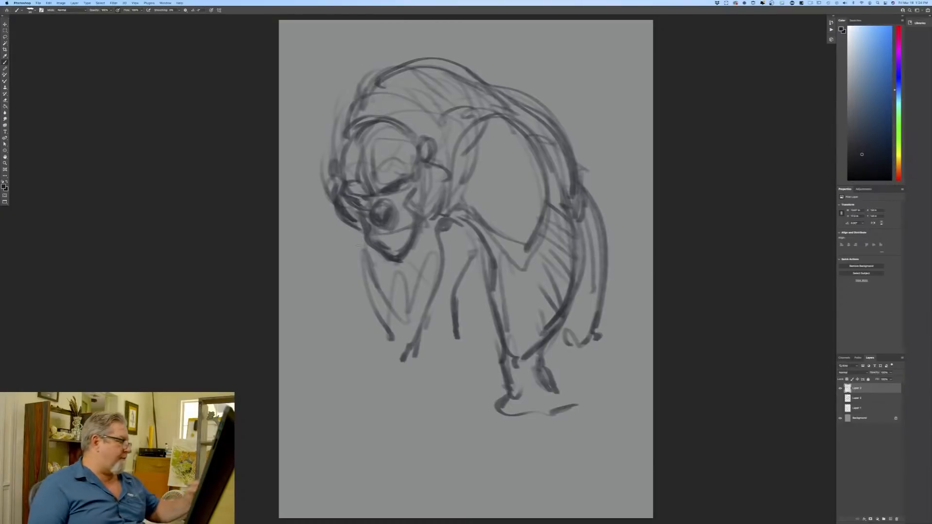
drag(345, 180, 337, 212)
drag(336, 152, 348, 114)
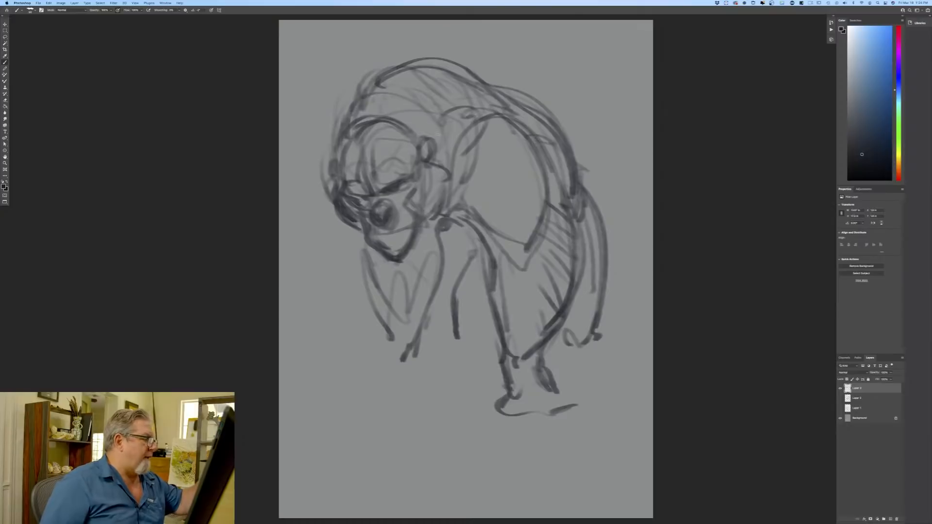
Add muscle lines inside the near shoulder, and mark the folds around the elbow and upper foreleg.
mouse_move(438, 135)
mouse_down()
mouse_move(452, 115)
mouse_move(529, 134)
mouse_up()
drag(541, 212, 517, 242)
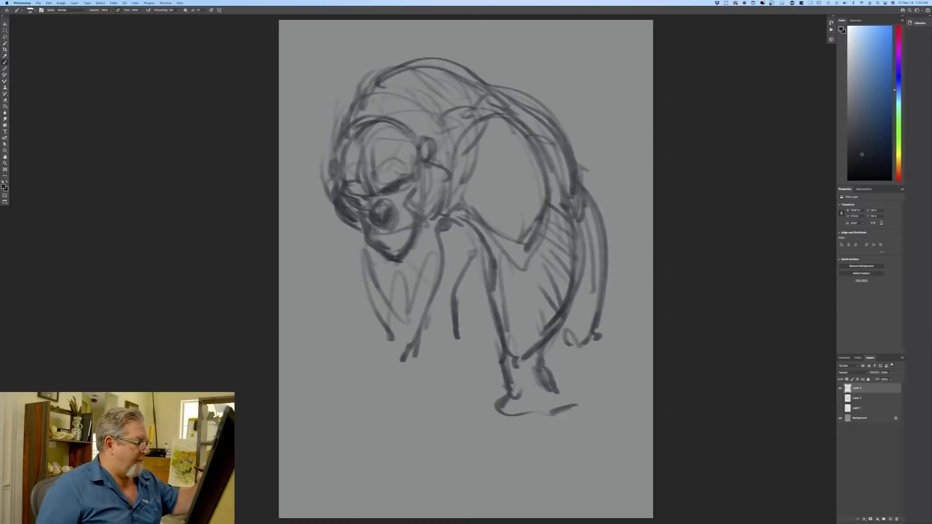
mouse_move(488, 172)
mouse_down()
mouse_move(522, 227)
mouse_move(488, 274)
mouse_up()
mouse_move(551, 190)
mouse_down()
mouse_move(564, 236)
mouse_move(548, 341)
mouse_up()
mouse_move(556, 244)
mouse_down()
mouse_move(517, 287)
mouse_move(509, 378)
mouse_up()
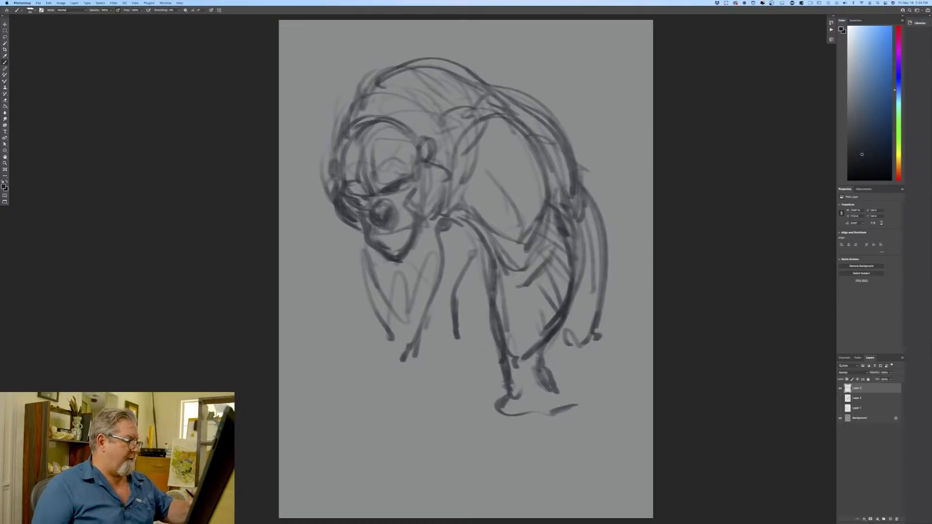
Extend the foreleg below the head with a wrist, lower leg and flat paw.
mouse_move(365, 247)
mouse_down()
mouse_move(391, 318)
mouse_move(391, 362)
mouse_move(413, 390)
mouse_up()
mouse_move(425, 340)
mouse_down()
mouse_move(422, 362)
mouse_move(434, 357)
mouse_up()
mouse_move(427, 357)
mouse_down()
mouse_move(454, 384)
mouse_move(424, 384)
mouse_up()
drag(406, 379, 382, 396)
drag(383, 397, 439, 395)
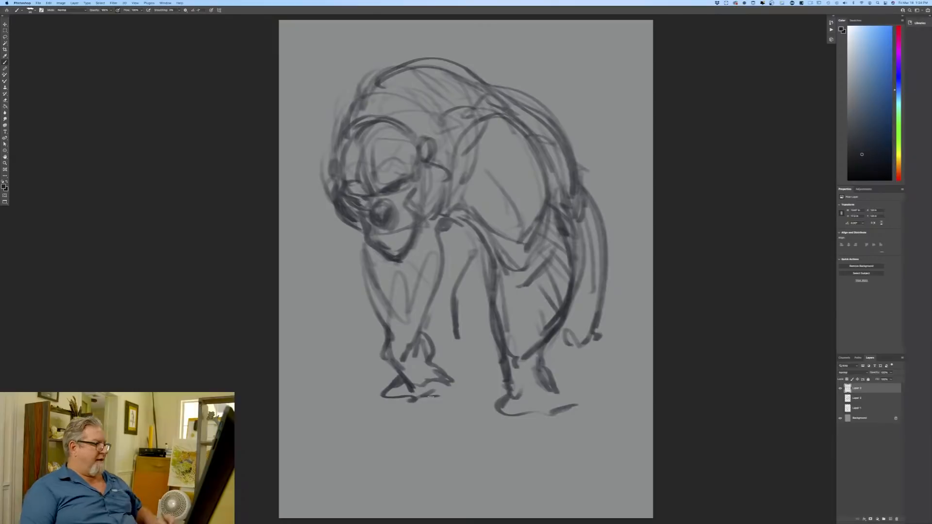
Reinforce the outer contour of the foreleg below the head, and fill its upper part with dense diagonal hatching.
drag(361, 237, 395, 336)
drag(360, 274, 417, 321)
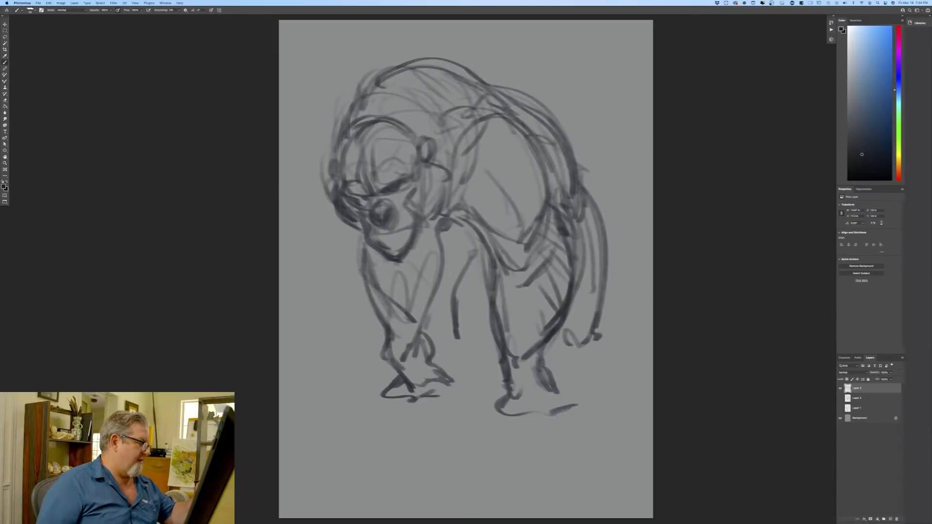
drag(441, 224, 403, 287)
mouse_move(432, 255)
mouse_down()
mouse_move(378, 306)
mouse_move(357, 310)
mouse_move(364, 316)
mouse_up()
drag(424, 279, 379, 328)
drag(368, 240, 362, 282)
drag(408, 305, 413, 322)
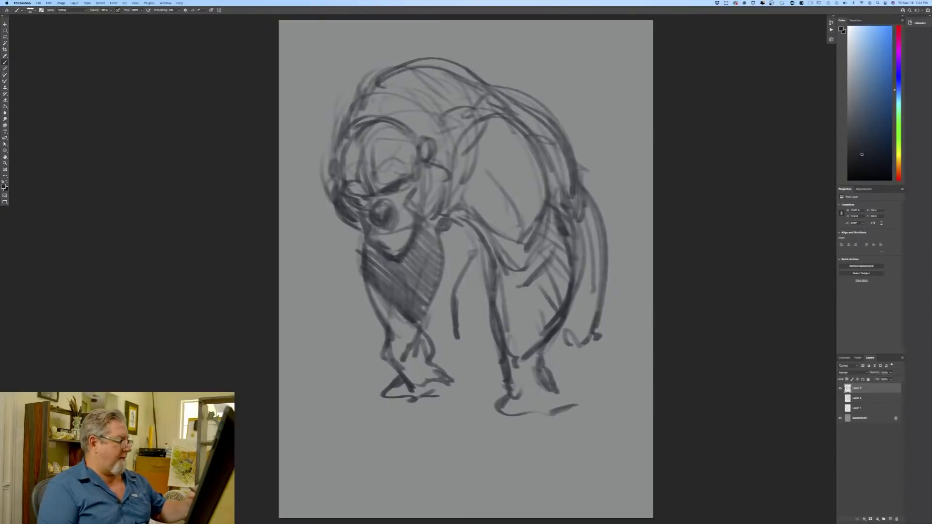
Free-transform the bear sketch, rotating it slightly clockwise, scaling it down a little and moving it higher on the canvas.
click(49, 3)
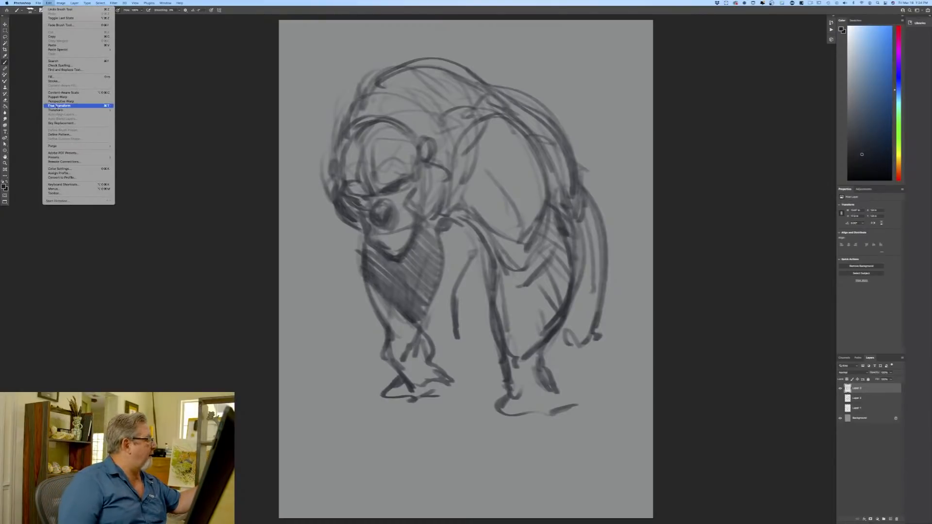
click(78, 107)
mouse_move(321, 419)
mouse_down()
mouse_move(308, 408)
mouse_move(346, 312)
mouse_up()
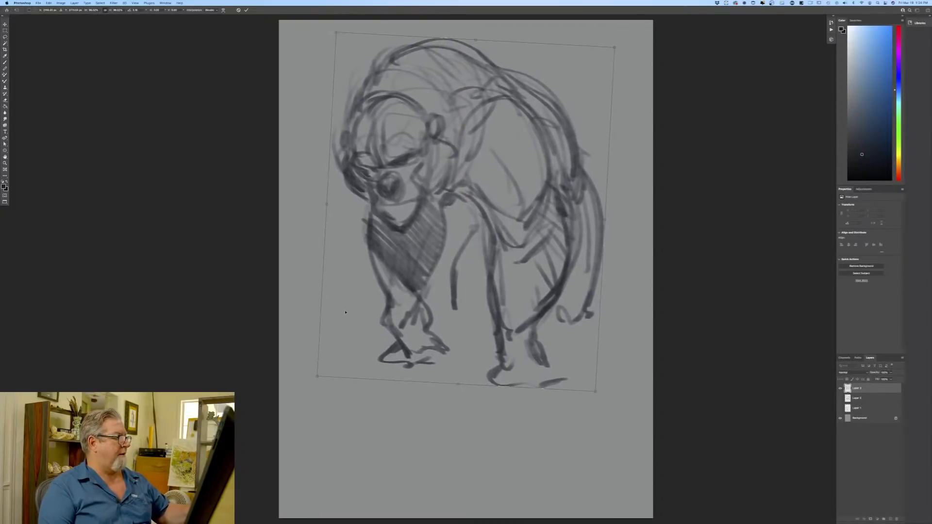
key(Return)
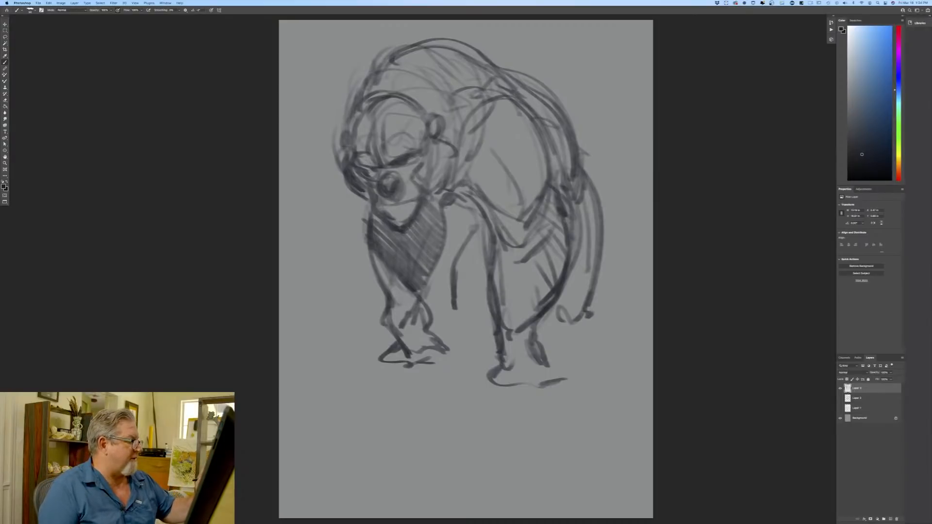
Darken the chest edge and armpit, and add muscle and contour strokes on the near shoulder and flank.
mouse_move(469, 144)
mouse_down()
mouse_move(456, 179)
mouse_move(480, 210)
mouse_up()
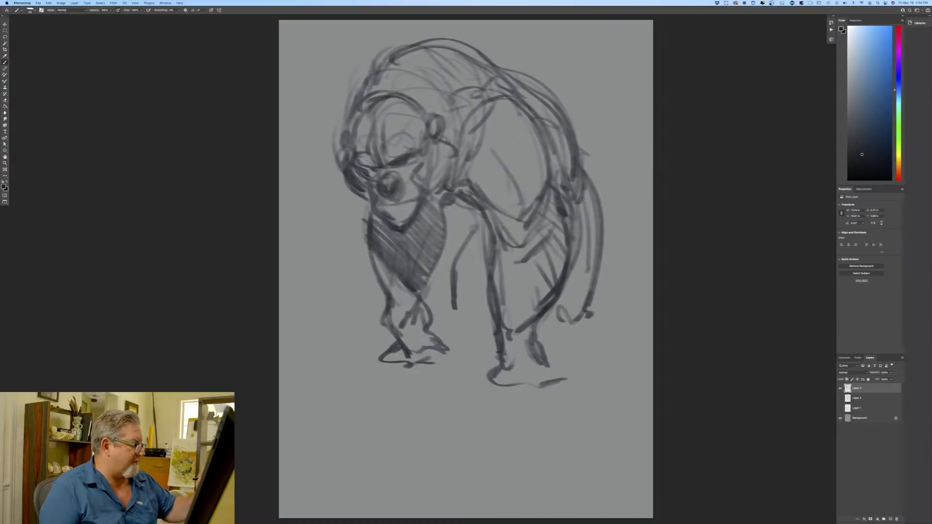
drag(426, 204, 459, 196)
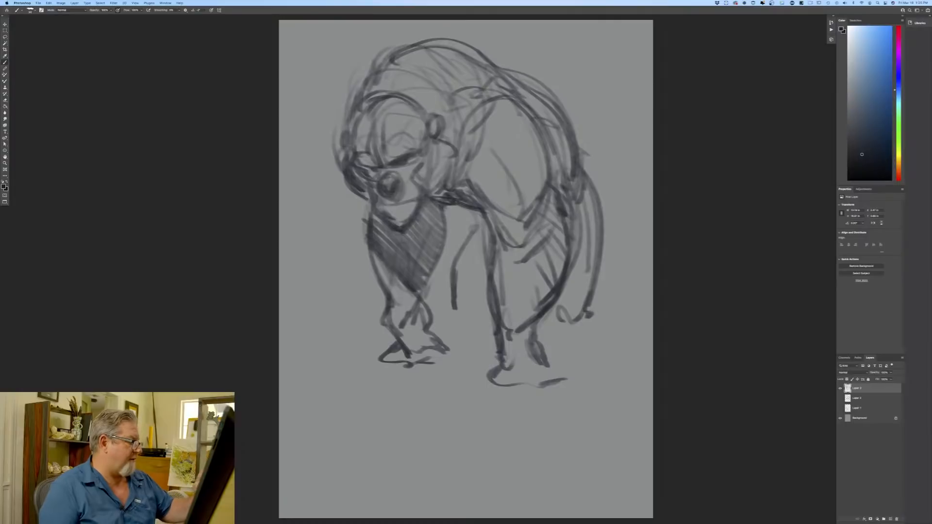
mouse_move(509, 136)
mouse_down()
mouse_move(525, 195)
mouse_move(519, 183)
mouse_up()
drag(511, 94, 538, 125)
mouse_move(530, 122)
mouse_down()
mouse_move(547, 190)
mouse_move(544, 177)
mouse_up()
drag(561, 146, 573, 190)
mouse_move(564, 132)
mouse_down()
mouse_move(547, 111)
mouse_move(501, 68)
mouse_up()
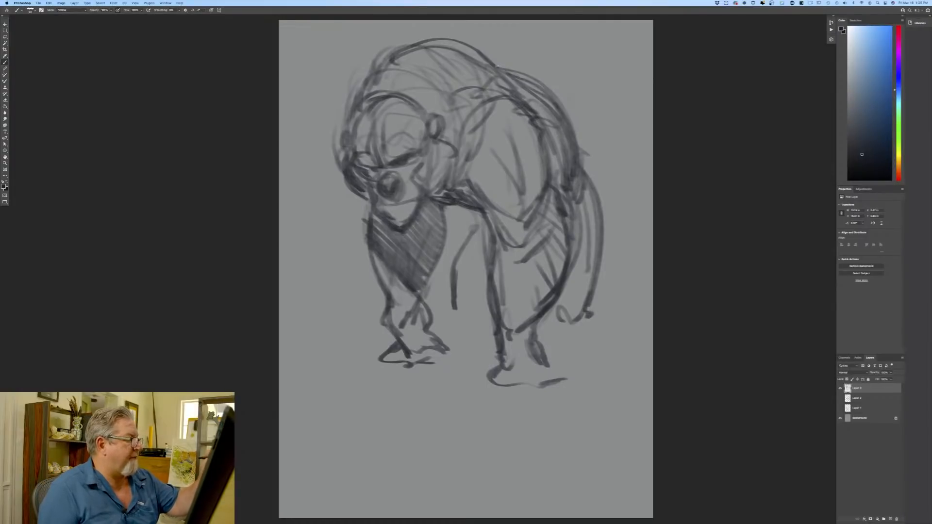
Reinforce the back line, bulk up the rump, and thicken and shade the near hind leg down to its foot.
mouse_move(422, 44)
mouse_down()
mouse_move(512, 69)
mouse_move(559, 106)
mouse_up()
mouse_move(581, 155)
mouse_down()
mouse_move(576, 208)
mouse_move(595, 165)
mouse_up()
mouse_move(588, 163)
mouse_down()
mouse_move(592, 176)
mouse_move(573, 221)
mouse_up()
drag(590, 190, 598, 267)
drag(602, 228, 570, 269)
drag(607, 206, 595, 299)
drag(598, 298, 572, 326)
drag(566, 294, 558, 326)
drag(585, 315, 566, 327)
mouse_move(595, 276)
mouse_down()
mouse_move(573, 314)
mouse_move(563, 317)
mouse_move(571, 292)
mouse_move(560, 294)
mouse_move(554, 324)
mouse_up()
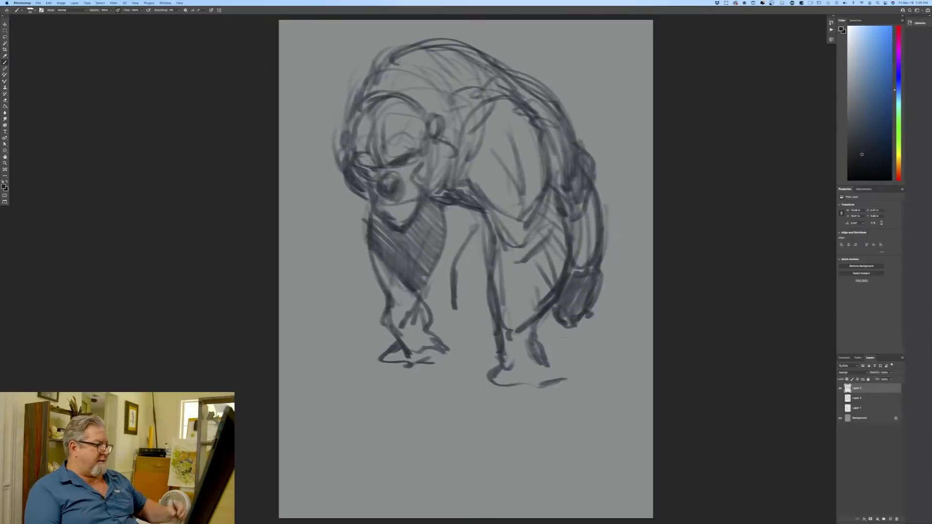
Fill the far hind leg under the belly with dark shading and mark its foot.
mouse_move(475, 211)
mouse_down()
mouse_move(454, 274)
mouse_move(458, 319)
mouse_move(483, 321)
mouse_move(464, 329)
mouse_up()
drag(484, 219, 465, 307)
drag(479, 253, 458, 319)
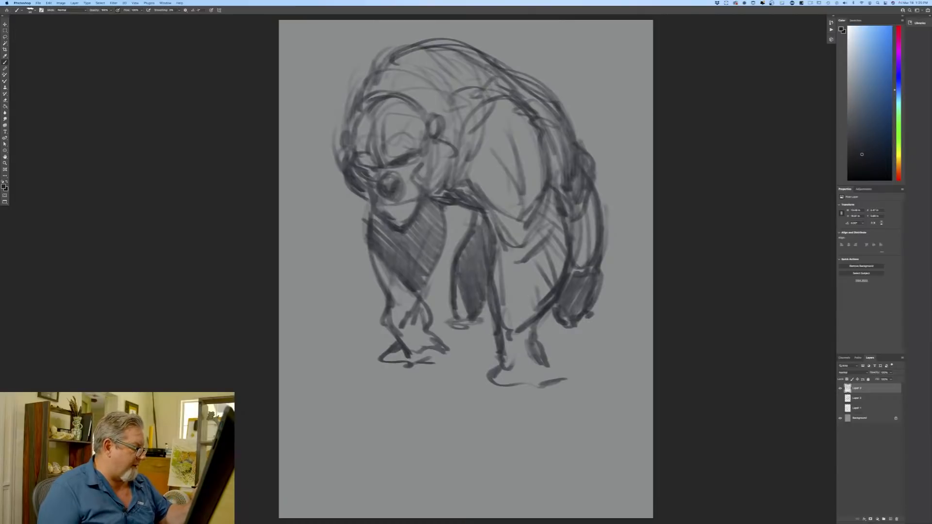
drag(469, 286, 462, 329)
Shade the near foreleg's wrist and paw solidly, and darken the lower part of the foreleg below the head.
mouse_move(498, 275)
mouse_down()
mouse_move(485, 350)
mouse_move(527, 352)
mouse_move(544, 382)
mouse_up()
drag(515, 335, 524, 379)
drag(508, 335, 518, 376)
drag(528, 361, 538, 375)
drag(521, 330, 531, 361)
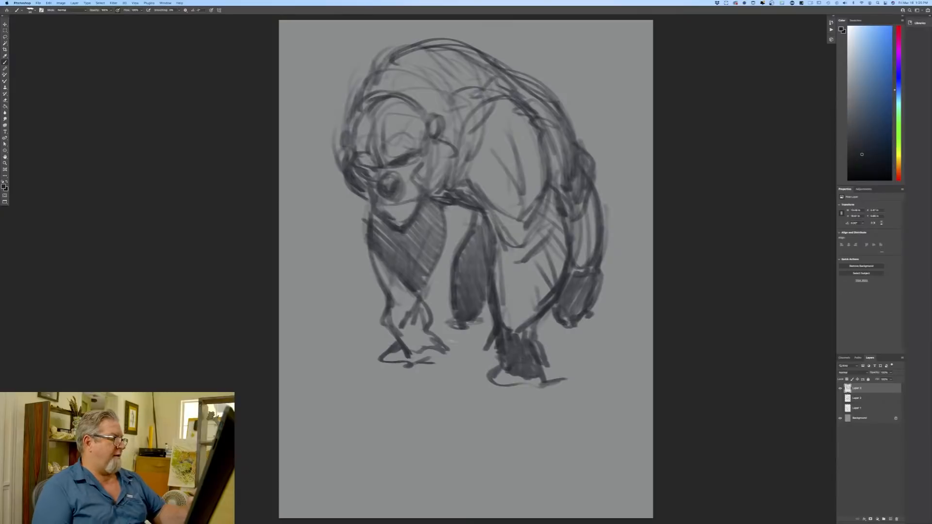
drag(420, 301, 389, 350)
drag(412, 335, 433, 342)
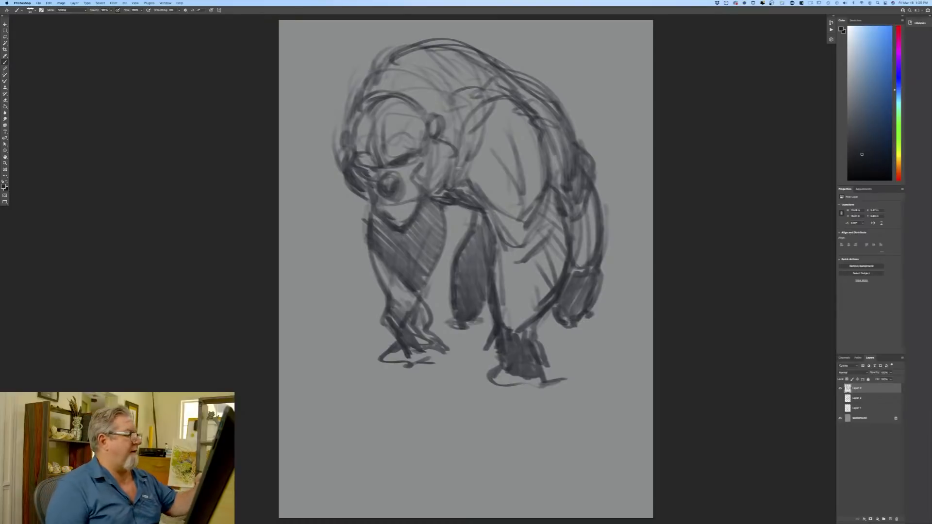
Add fold and shading strokes across the neck, behind the ear, along the shoulder's front edge and over the forehead.
drag(493, 119, 466, 180)
drag(439, 111, 487, 100)
drag(472, 132, 443, 168)
drag(488, 117, 477, 133)
drag(408, 110, 450, 89)
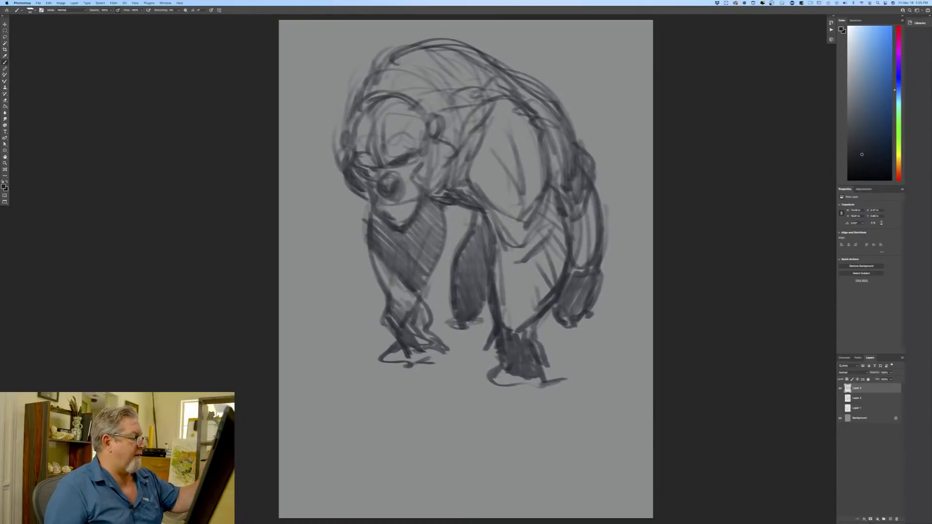
drag(447, 122, 439, 167)
drag(454, 160, 442, 194)
drag(452, 87, 402, 136)
drag(425, 85, 377, 107)
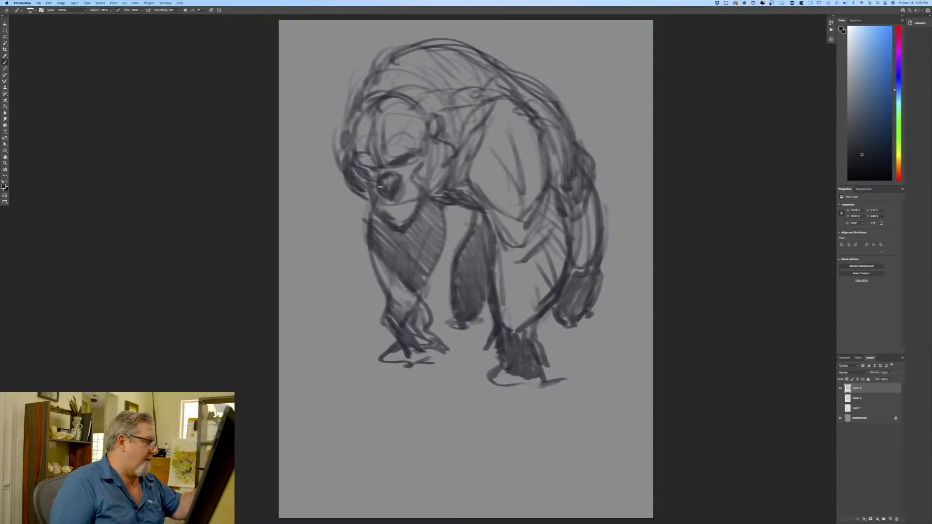
Darken the mouth and chin, the cheek line below the ear, the far jaw and the ear.
drag(416, 195, 395, 221)
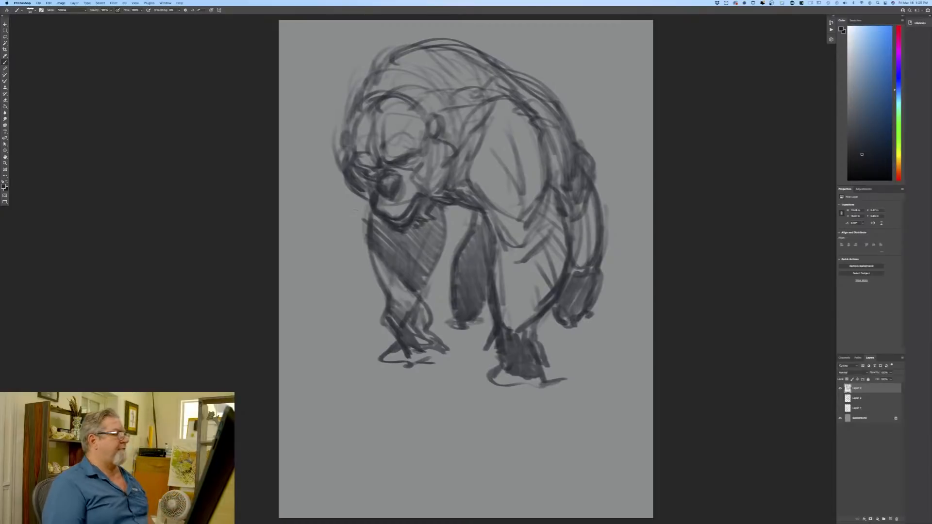
mouse_move(430, 109)
mouse_down()
mouse_move(453, 146)
mouse_move(437, 197)
mouse_up()
drag(343, 174, 359, 203)
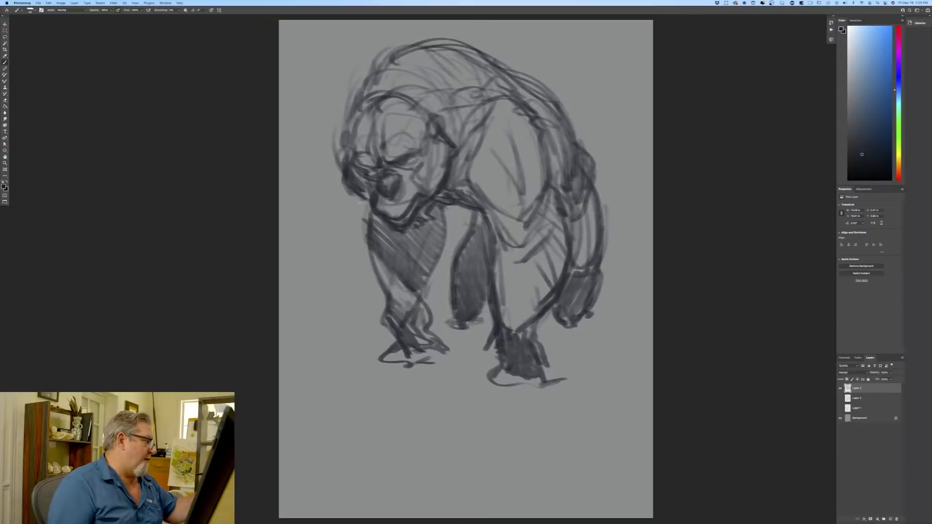
drag(432, 122, 423, 127)
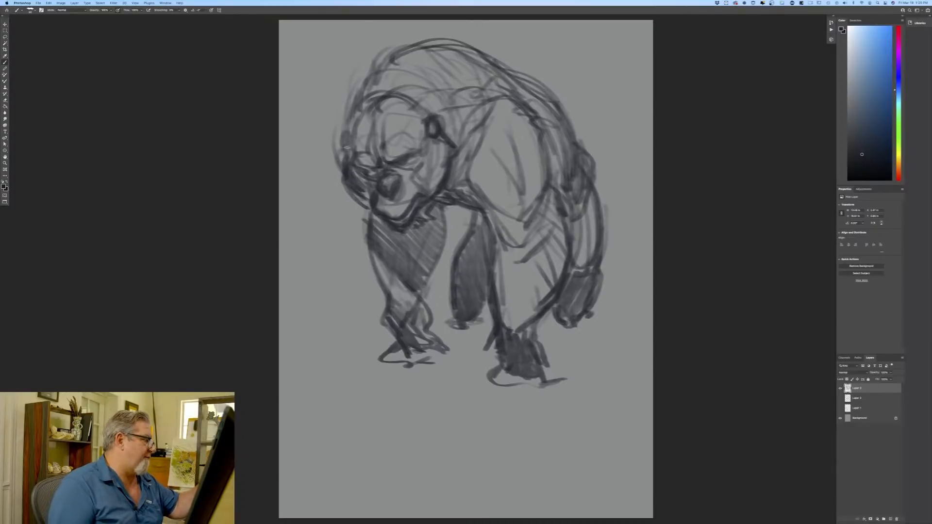
Reinforce the head's far side and crown, and thicken the outline over the shoulder hump.
mouse_move(347, 147)
mouse_down()
mouse_move(344, 155)
mouse_move(355, 124)
mouse_up()
drag(427, 114, 364, 101)
mouse_move(392, 59)
mouse_down()
mouse_move(553, 100)
mouse_move(459, 39)
mouse_move(455, 51)
mouse_up()
mouse_move(425, 30)
mouse_down()
mouse_move(426, 46)
mouse_move(374, 80)
mouse_up()
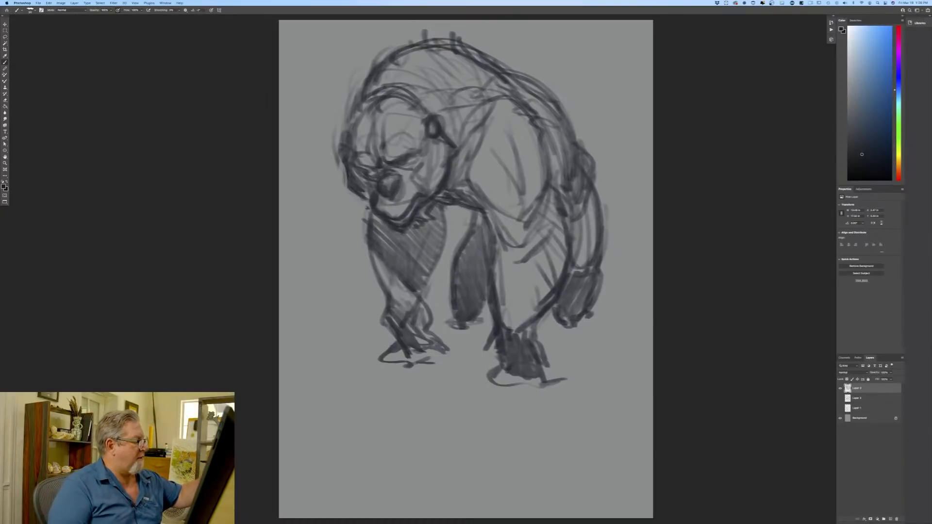
Mark two long guide contours for a foreleg reaching forward from the chest, and erase the old foreleg below the head.
drag(336, 148, 311, 289)
drag(379, 218, 324, 313)
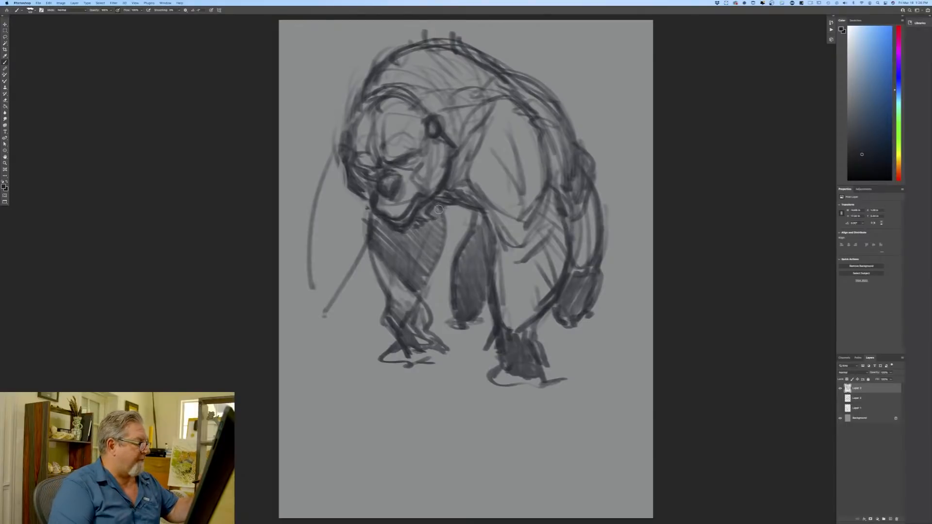
mouse_move(439, 210)
mouse_down()
mouse_move(411, 240)
mouse_move(368, 221)
mouse_move(393, 240)
mouse_move(440, 227)
mouse_move(434, 265)
mouse_move(414, 259)
mouse_move(430, 299)
mouse_move(418, 305)
mouse_move(360, 252)
mouse_move(408, 336)
mouse_move(400, 365)
mouse_up()
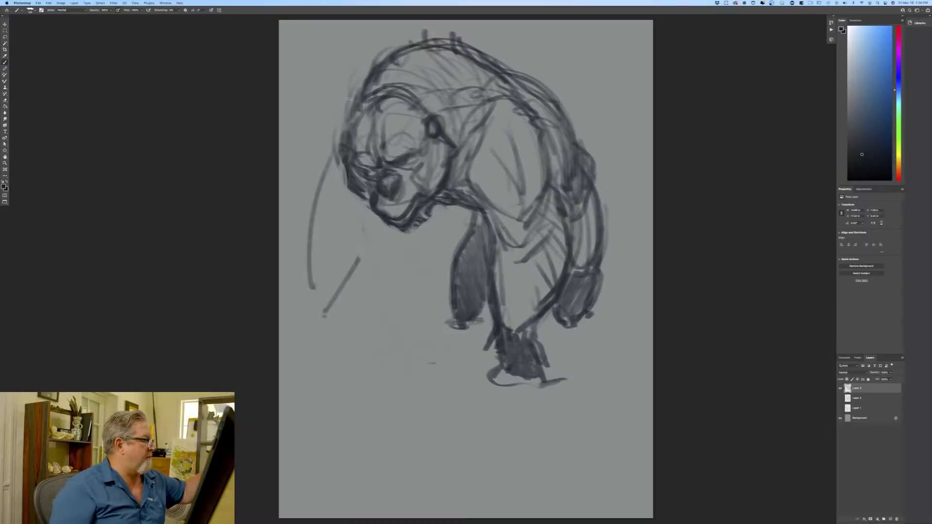
Outline the forward-reaching foreleg with thick contours from the shoulder and chest to the wrist, and block in its paw.
mouse_move(348, 110)
mouse_down()
mouse_move(303, 263)
mouse_move(307, 313)
mouse_up()
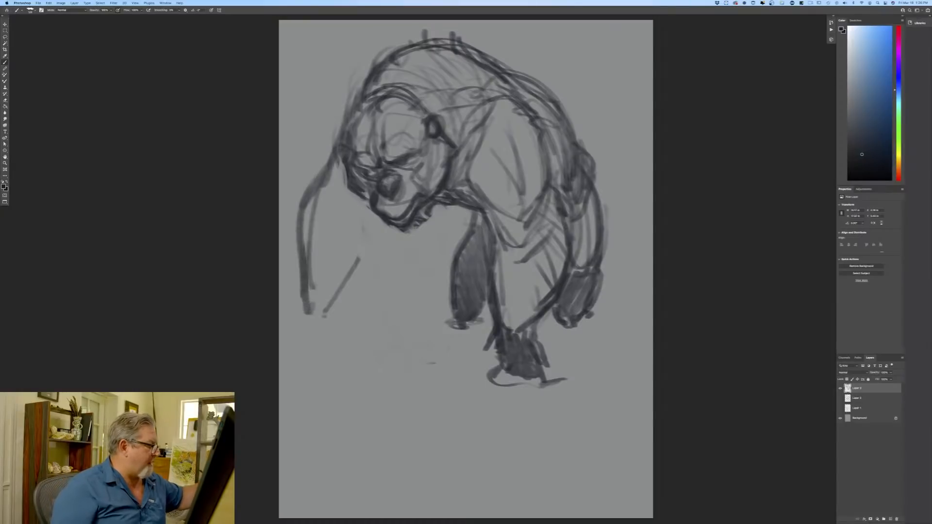
drag(377, 221, 311, 306)
drag(357, 257, 311, 307)
mouse_move(299, 255)
mouse_down()
mouse_move(294, 316)
mouse_move(311, 335)
mouse_move(310, 354)
mouse_up()
drag(324, 303, 348, 345)
drag(326, 321, 350, 355)
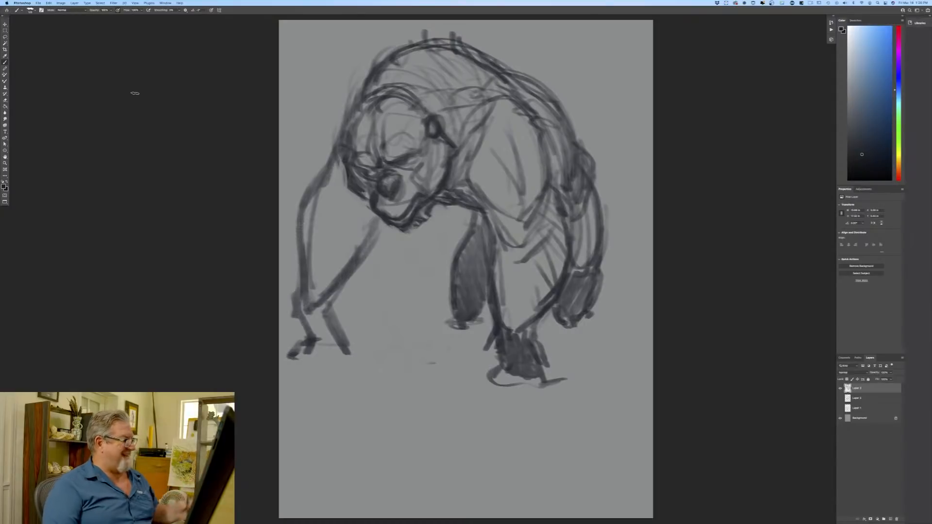
Fill the reaching foreleg's upper arm and paw with dark tone, and reinforce its shoulder contour and forearm.
drag(305, 199, 348, 274)
drag(363, 199, 372, 235)
mouse_move(336, 161)
mouse_down()
mouse_move(362, 230)
mouse_move(349, 209)
mouse_up()
drag(358, 217, 367, 238)
mouse_move(360, 179)
mouse_down()
mouse_move(331, 247)
mouse_move(316, 257)
mouse_up()
drag(340, 204, 311, 267)
mouse_move(369, 228)
mouse_down()
mouse_move(313, 304)
mouse_move(318, 330)
mouse_move(299, 350)
mouse_move(307, 365)
mouse_up()
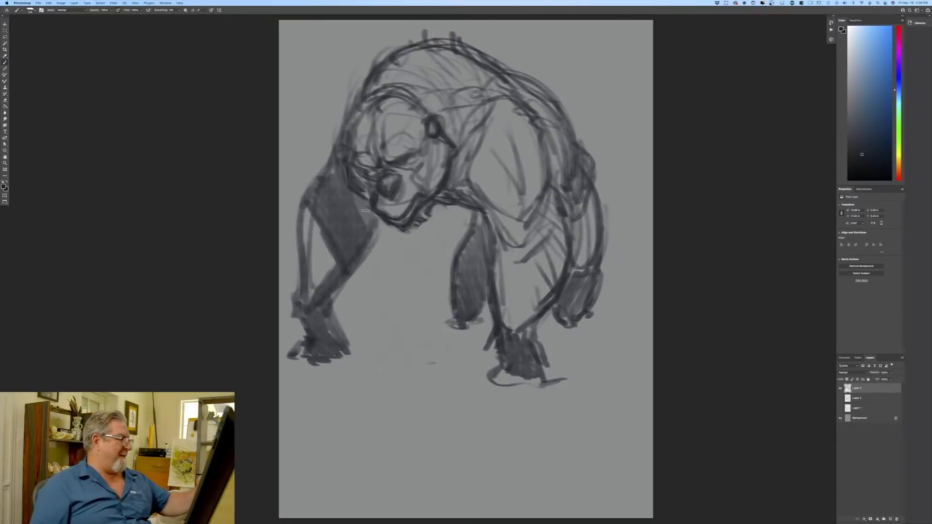
drag(365, 211, 374, 214)
drag(349, 130, 308, 201)
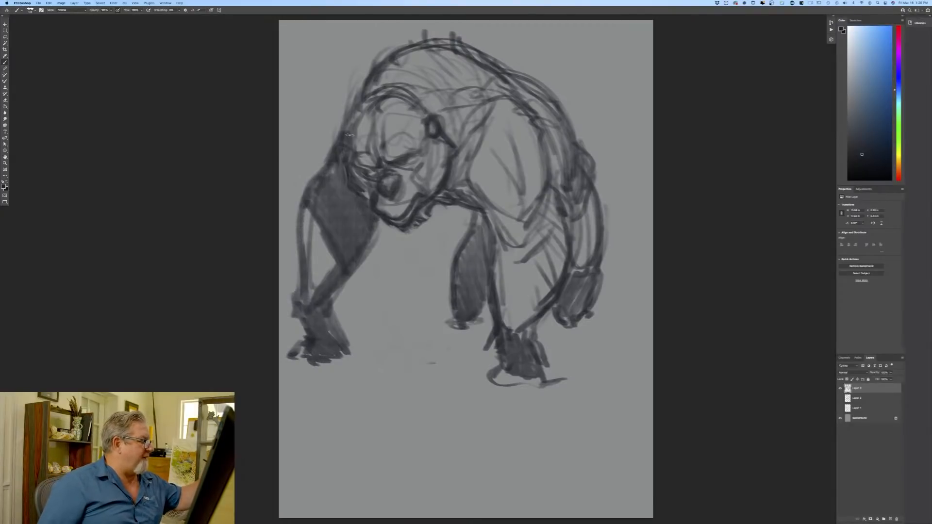
mouse_move(312, 240)
mouse_down()
mouse_move(316, 302)
mouse_move(322, 284)
mouse_up()
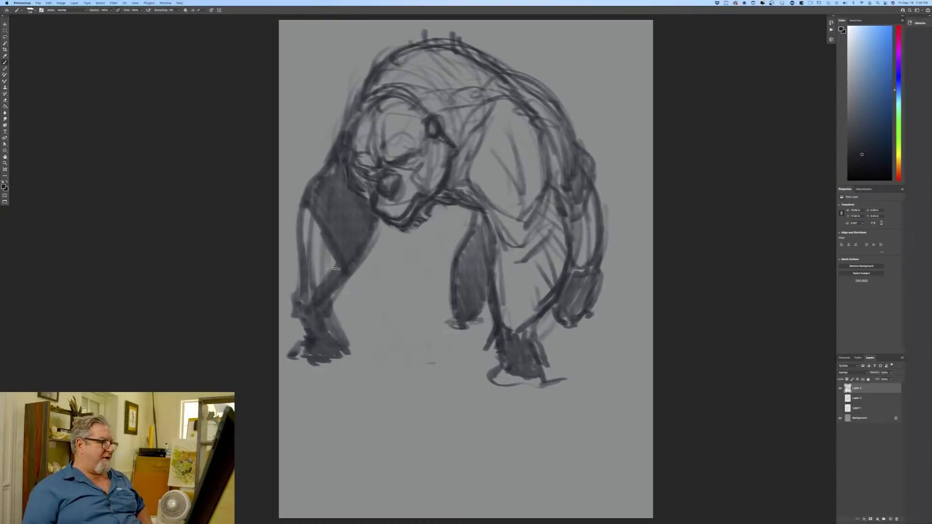
Shade the chest and armpit below the near shoulder, the neck behind the jaw and the near foreleg.
mouse_move(478, 197)
mouse_down()
mouse_move(531, 206)
mouse_move(544, 246)
mouse_move(514, 263)
mouse_move(497, 237)
mouse_move(513, 253)
mouse_move(531, 243)
mouse_move(520, 262)
mouse_up()
mouse_move(515, 265)
mouse_down()
mouse_move(506, 286)
mouse_move(491, 255)
mouse_up()
drag(544, 204, 537, 245)
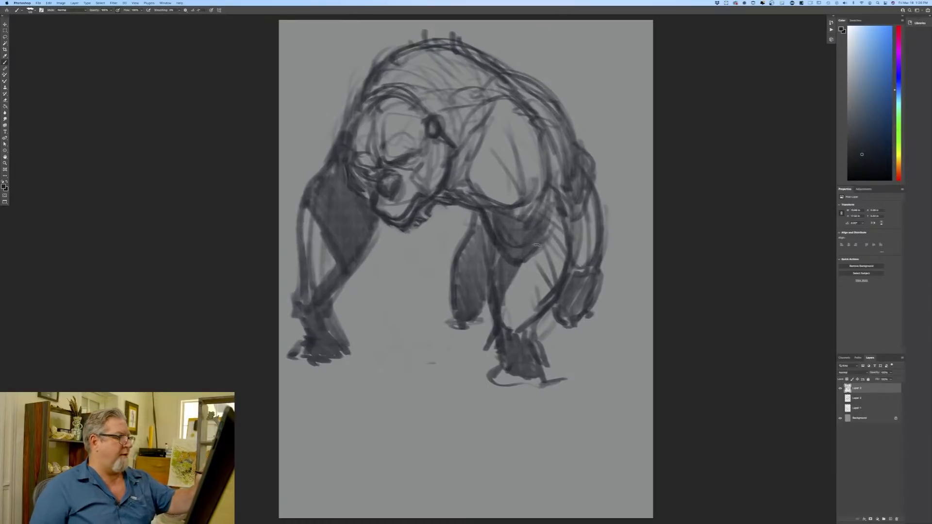
mouse_move(494, 213)
mouse_down()
mouse_move(460, 189)
mouse_move(509, 198)
mouse_up()
drag(457, 145, 467, 198)
drag(460, 158, 441, 200)
drag(438, 175, 409, 232)
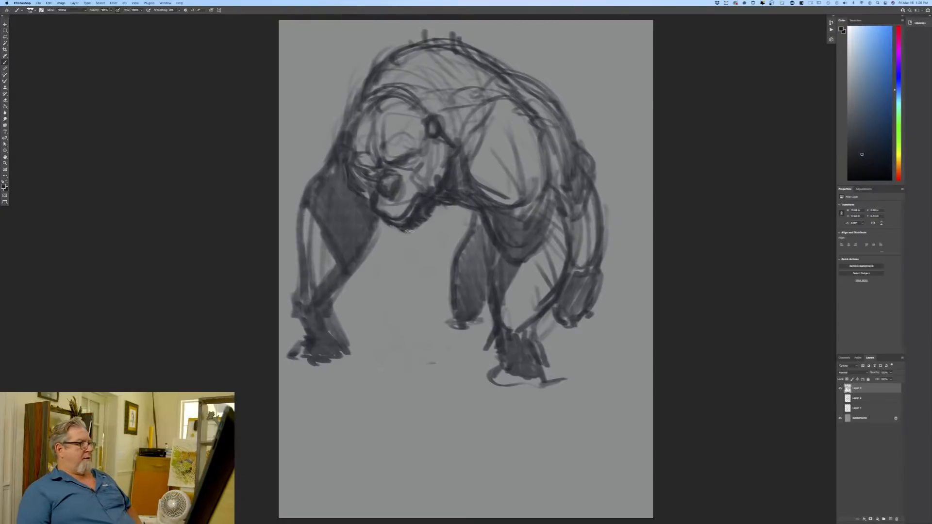
mouse_move(524, 261)
mouse_down()
mouse_move(506, 306)
mouse_move(521, 335)
mouse_up()
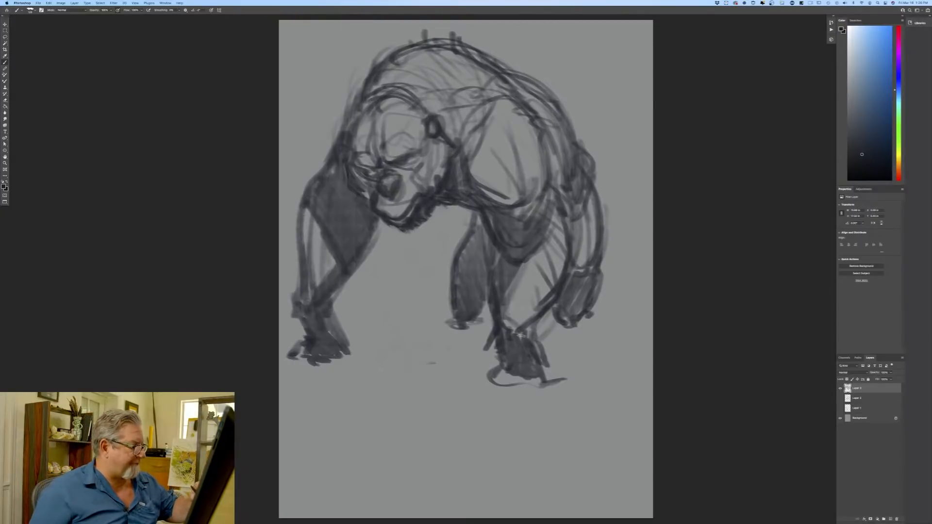
Hatch dark diagonal tone over the hind leg, the near shoulder and down the near foreleg to the paw.
mouse_move(584, 273)
mouse_down()
mouse_move(587, 213)
mouse_move(578, 182)
mouse_move(575, 221)
mouse_up()
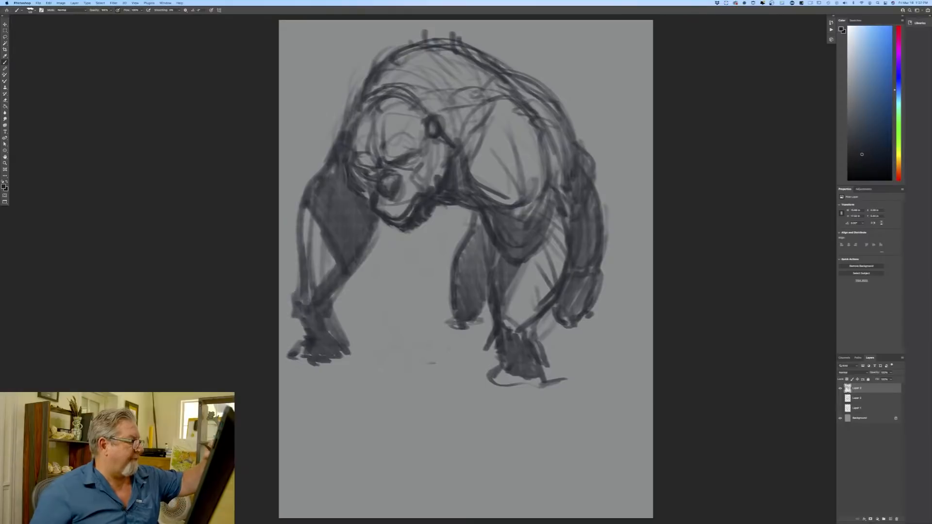
mouse_move(528, 122)
mouse_down()
mouse_move(474, 177)
mouse_move(498, 199)
mouse_up()
drag(563, 129, 507, 209)
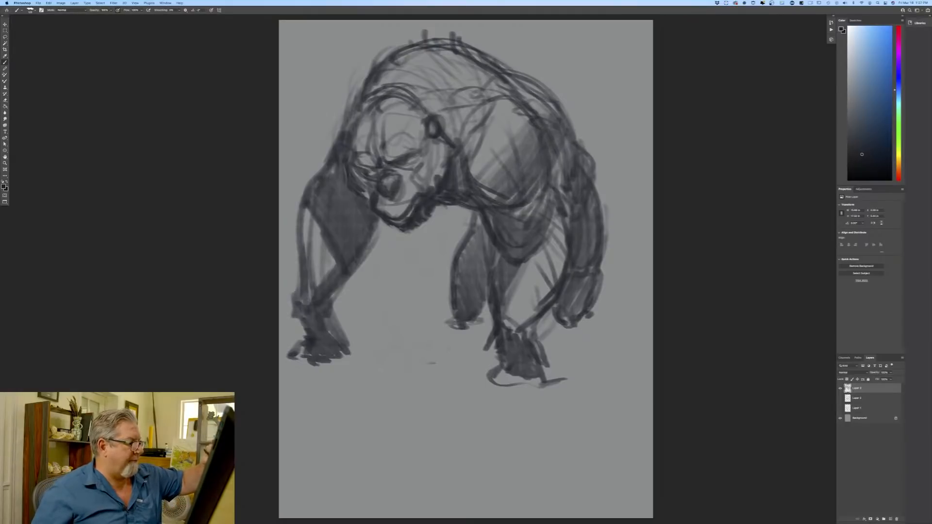
drag(568, 146, 517, 221)
drag(570, 165, 517, 246)
drag(571, 197, 520, 286)
drag(566, 237, 515, 306)
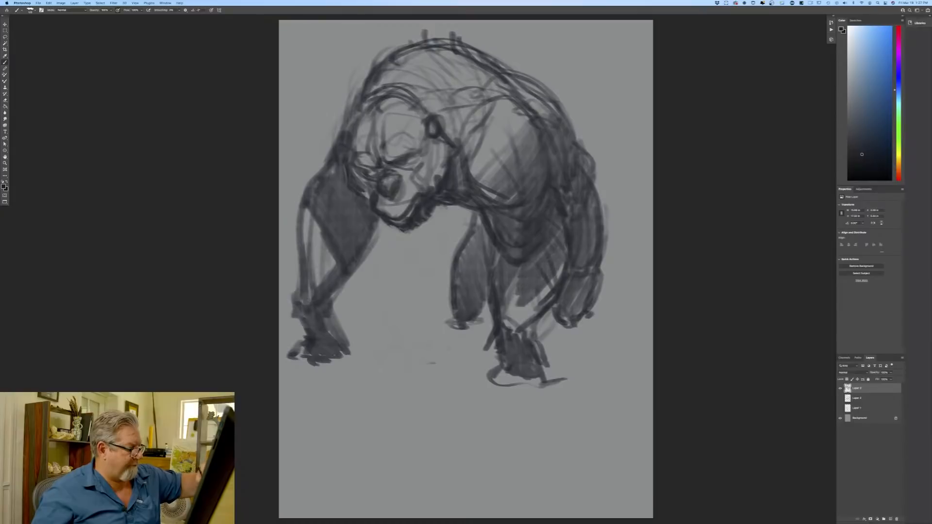
drag(564, 263, 512, 341)
mouse_move(519, 278)
mouse_down()
mouse_move(503, 348)
mouse_move(521, 378)
mouse_up()
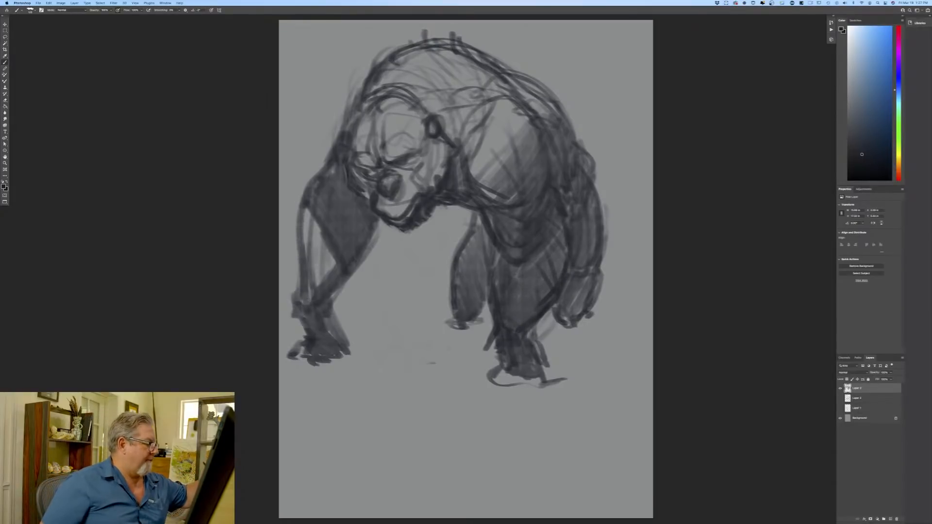
Fill the open forearm area of the reaching foreleg with dark strokes and deepen its upper arm.
drag(331, 258, 319, 281)
mouse_move(315, 216)
mouse_down()
mouse_move(320, 275)
mouse_move(318, 254)
mouse_up()
mouse_move(306, 205)
mouse_down()
mouse_move(309, 241)
mouse_move(318, 196)
mouse_up()
drag(327, 207, 306, 260)
drag(331, 247, 310, 287)
drag(339, 266, 314, 298)
drag(326, 193, 338, 228)
drag(336, 185, 345, 215)
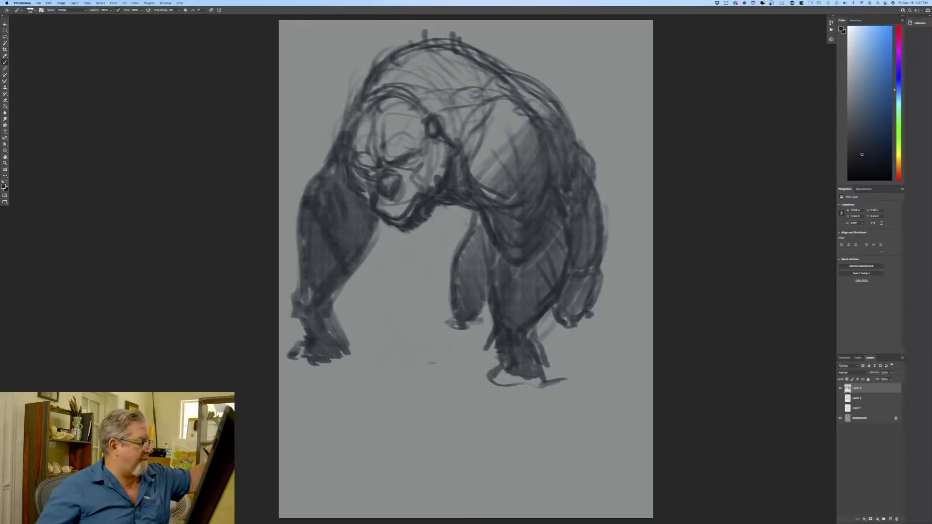
Shade the chin, lower jaw and cheek, extend the tone across the near shoulder, and darken the muzzle's far side.
mouse_move(395, 213)
mouse_down()
mouse_move(431, 180)
mouse_move(434, 193)
mouse_move(418, 185)
mouse_move(392, 200)
mouse_up()
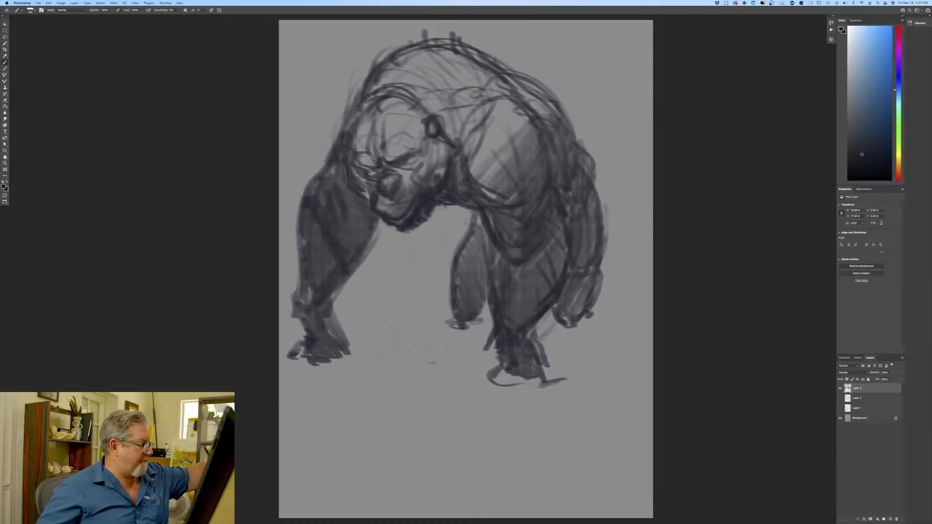
drag(439, 172, 405, 214)
mouse_move(454, 195)
mouse_down()
mouse_move(433, 211)
mouse_move(394, 213)
mouse_up()
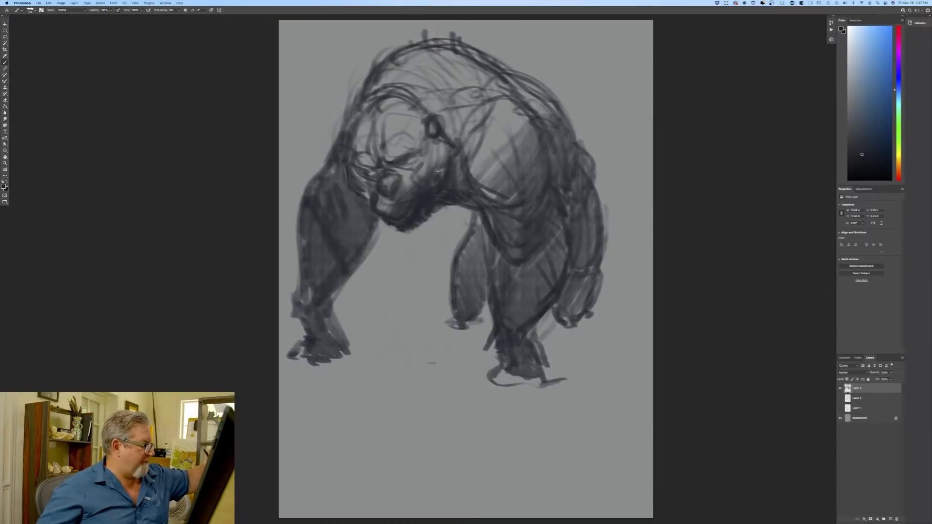
mouse_move(438, 171)
mouse_down()
mouse_move(519, 116)
mouse_move(466, 175)
mouse_move(479, 193)
mouse_move(524, 184)
mouse_move(539, 160)
mouse_move(498, 146)
mouse_move(464, 157)
mouse_move(515, 116)
mouse_move(490, 118)
mouse_move(563, 120)
mouse_up()
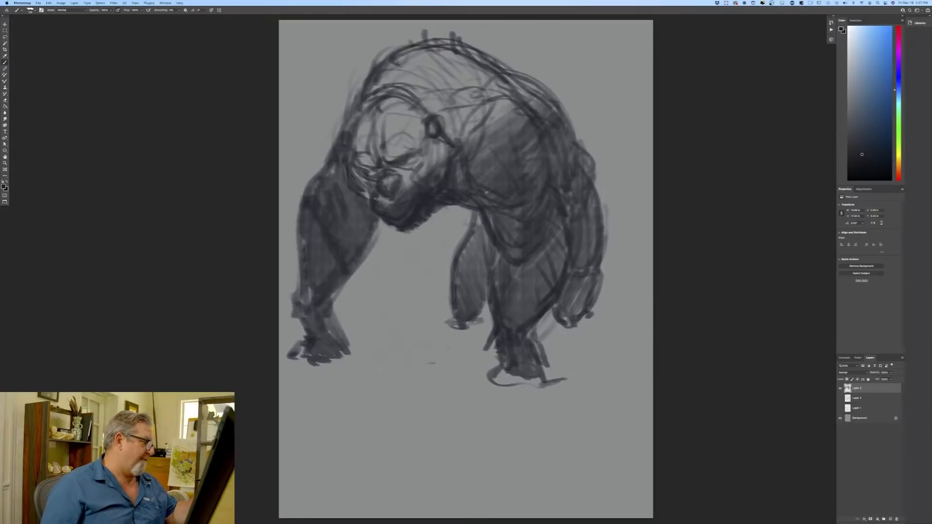
drag(359, 180, 355, 184)
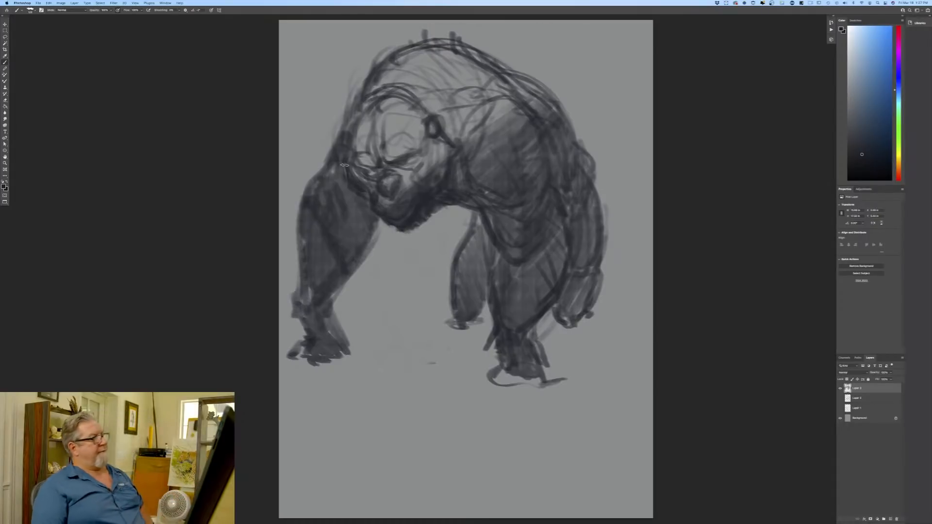
Deepen the tone on the near hind leg, the throat and chest, and the far hind leg.
mouse_move(557, 153)
mouse_down()
mouse_move(590, 291)
mouse_move(575, 323)
mouse_up()
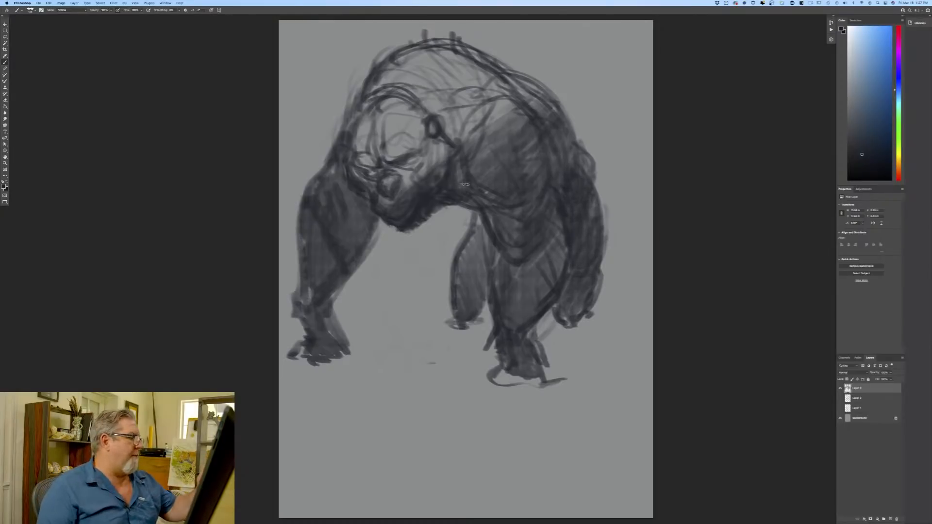
drag(460, 166, 457, 183)
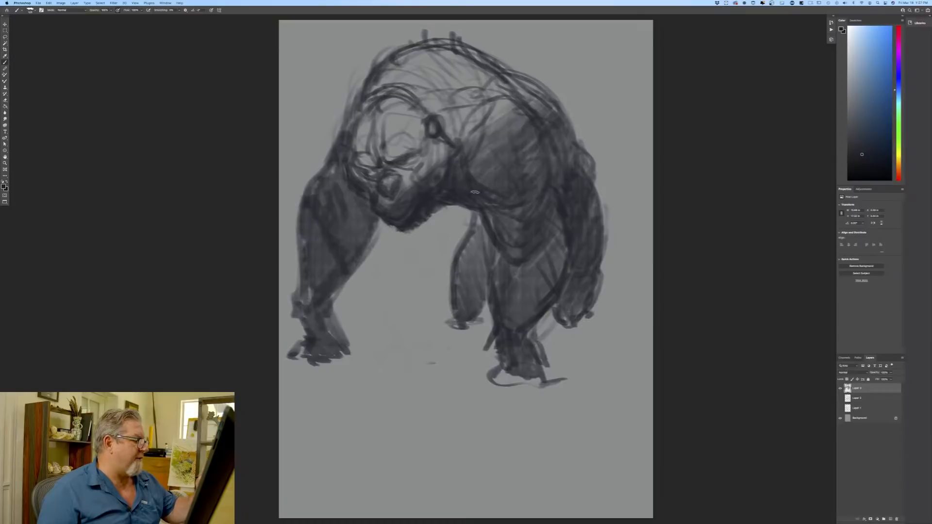
mouse_move(477, 180)
mouse_down()
mouse_move(505, 259)
mouse_move(473, 301)
mouse_up()
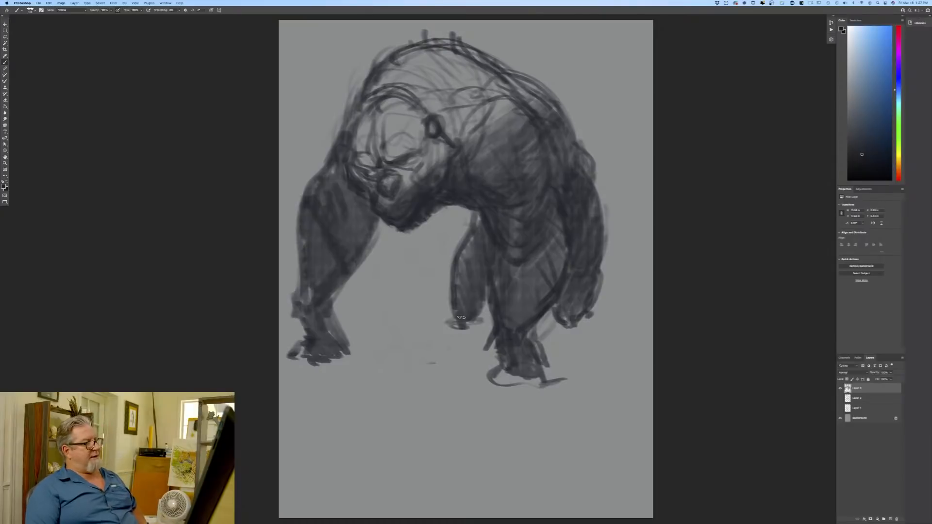
mouse_move(472, 229)
mouse_down()
mouse_move(471, 206)
mouse_move(476, 237)
mouse_move(458, 264)
mouse_move(470, 221)
mouse_move(463, 301)
mouse_move(486, 292)
mouse_move(478, 305)
mouse_up()
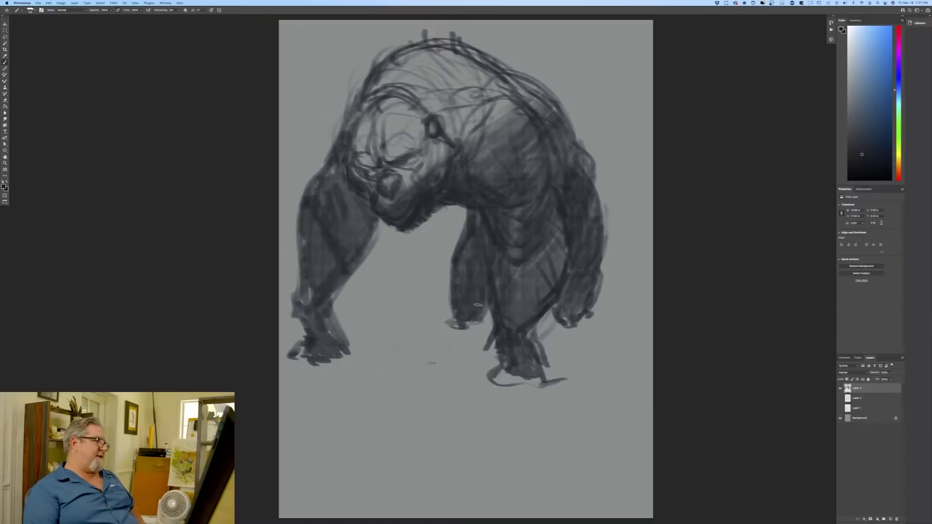
Darken the eye area, add fur strokes along the far side of the back and head, and shade the neck behind the ear.
mouse_move(360, 181)
mouse_down()
mouse_move(370, 187)
mouse_move(377, 174)
mouse_up()
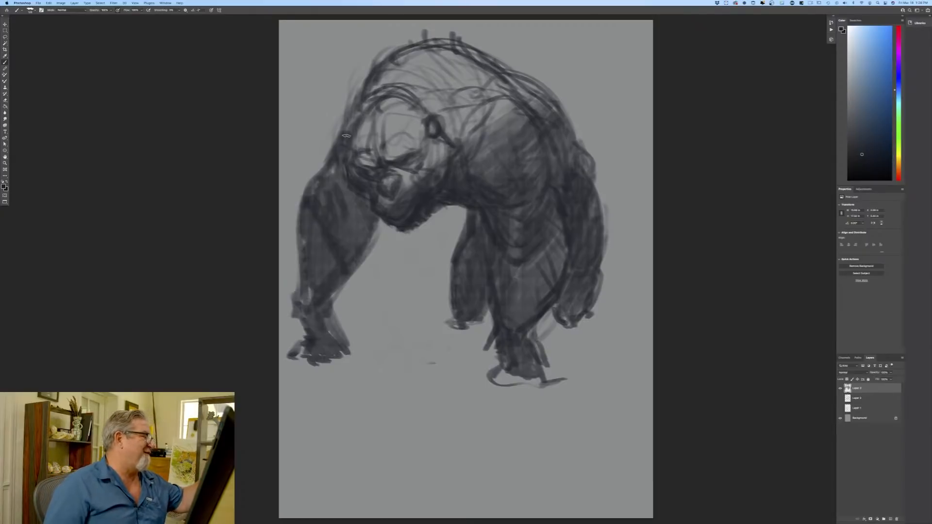
mouse_move(368, 77)
mouse_down()
mouse_move(335, 139)
mouse_move(342, 181)
mouse_move(327, 181)
mouse_up()
mouse_move(370, 100)
mouse_down()
mouse_move(368, 149)
mouse_move(378, 156)
mouse_move(384, 120)
mouse_up()
drag(386, 66, 400, 87)
mouse_move(408, 53)
mouse_down()
mouse_move(420, 90)
mouse_move(459, 136)
mouse_up()
drag(462, 93, 457, 152)
drag(455, 95, 450, 127)
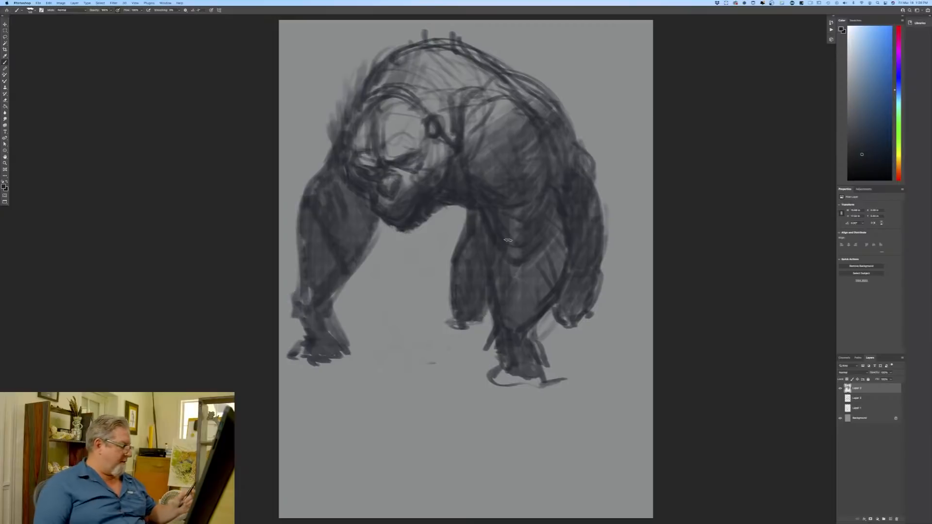
Widen the reaching forepaw with dark splayed toes, and strengthen the outer contour of the near hind leg.
drag(326, 304, 342, 324)
mouse_move(359, 343)
mouse_down()
mouse_move(320, 345)
mouse_move(312, 313)
mouse_move(332, 356)
mouse_move(291, 360)
mouse_move(319, 365)
mouse_up()
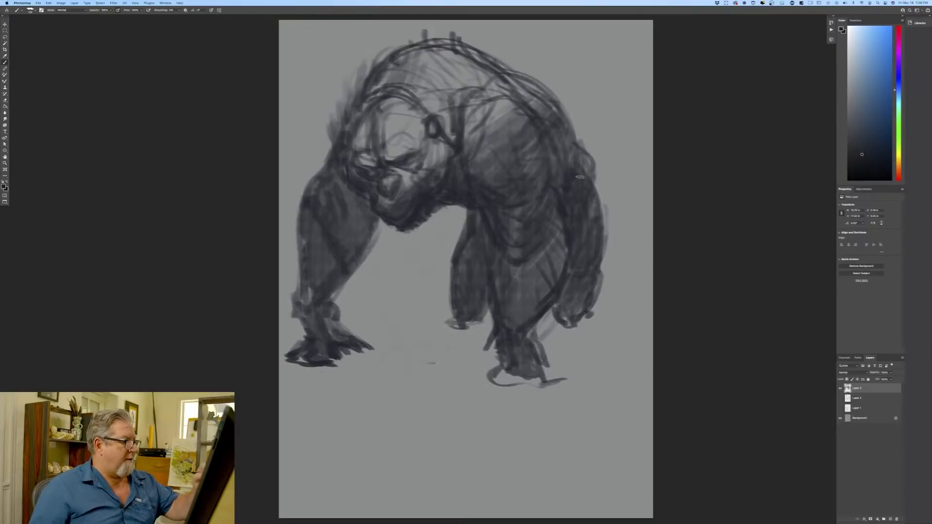
mouse_move(586, 182)
mouse_down()
mouse_move(605, 221)
mouse_move(601, 258)
mouse_up()
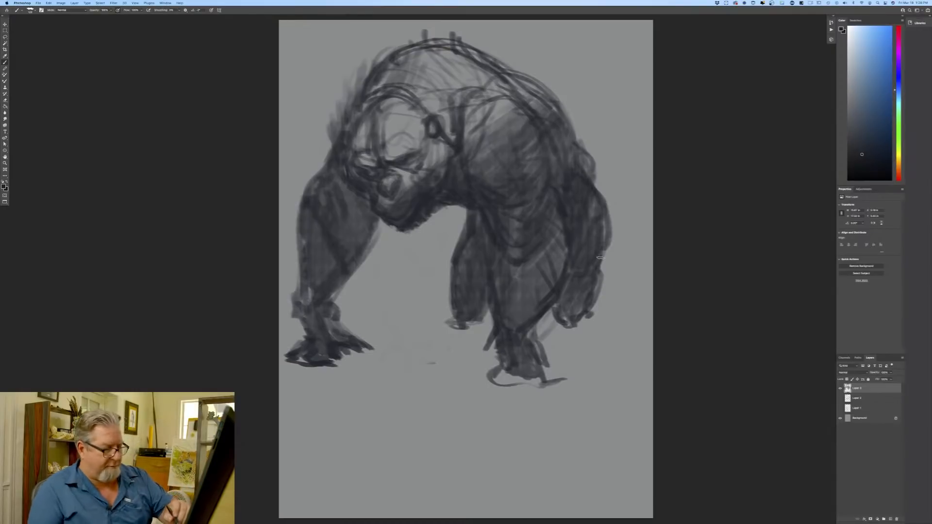
Scale the bear sketch down proportionally to about three quarters of its size and reposition it in the canvas's upper middle.
key(super+minus)
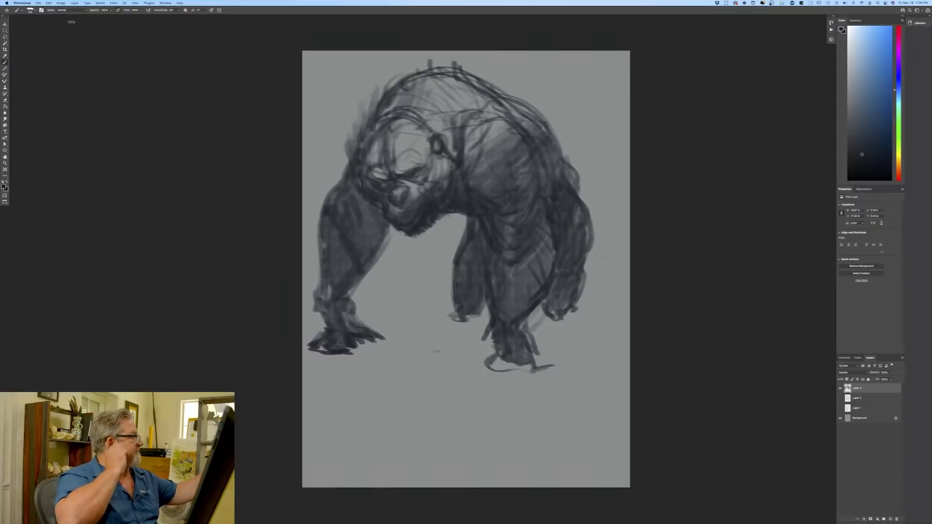
click(49, 4)
click(78, 111)
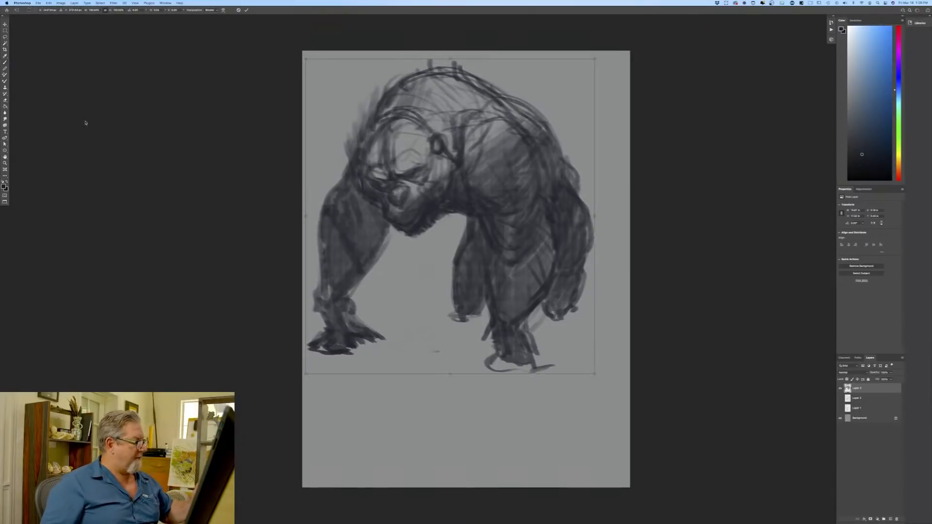
drag(306, 374, 379, 295)
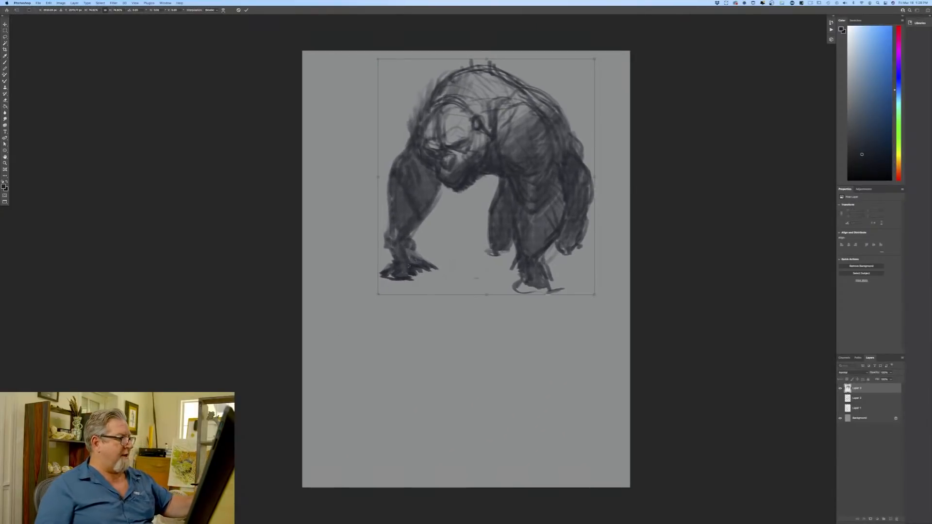
drag(411, 263, 376, 293)
key(Return)
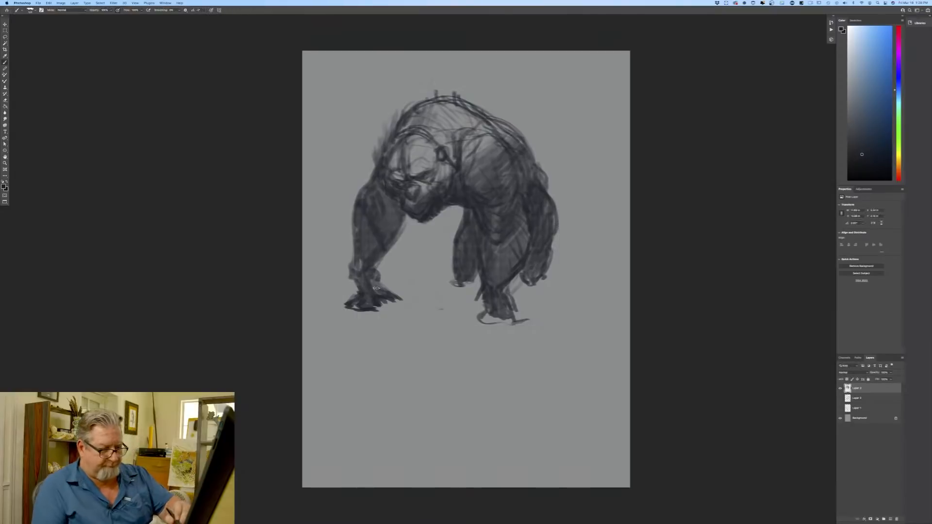
Lower the bear layer's opacity to fade the sketch, and add a new empty layer above it.
drag(881, 380, 879, 380)
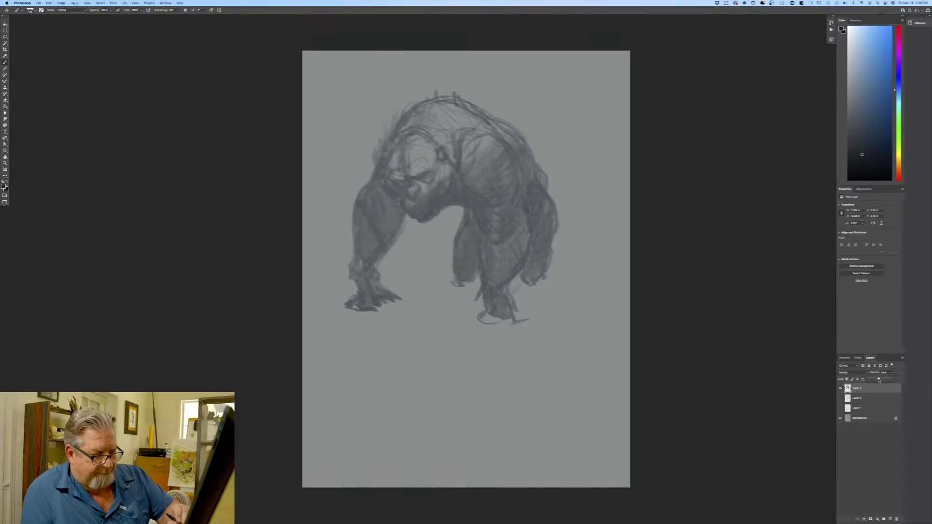
click(891, 520)
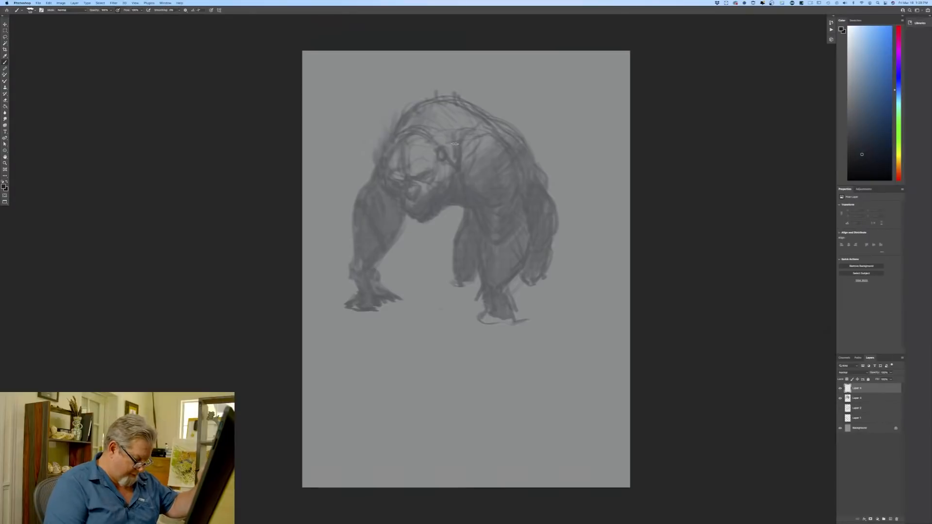
Trace the back and neck contour and the reaching foreleg with its paw in dark strokes over the faded sketch.
mouse_move(492, 123)
mouse_down()
mouse_move(439, 100)
mouse_move(384, 148)
mouse_up()
drag(411, 110, 381, 155)
mouse_move(432, 135)
mouse_down()
mouse_move(394, 138)
mouse_move(362, 200)
mouse_move(350, 276)
mouse_up()
drag(406, 218, 360, 298)
drag(351, 309, 378, 302)
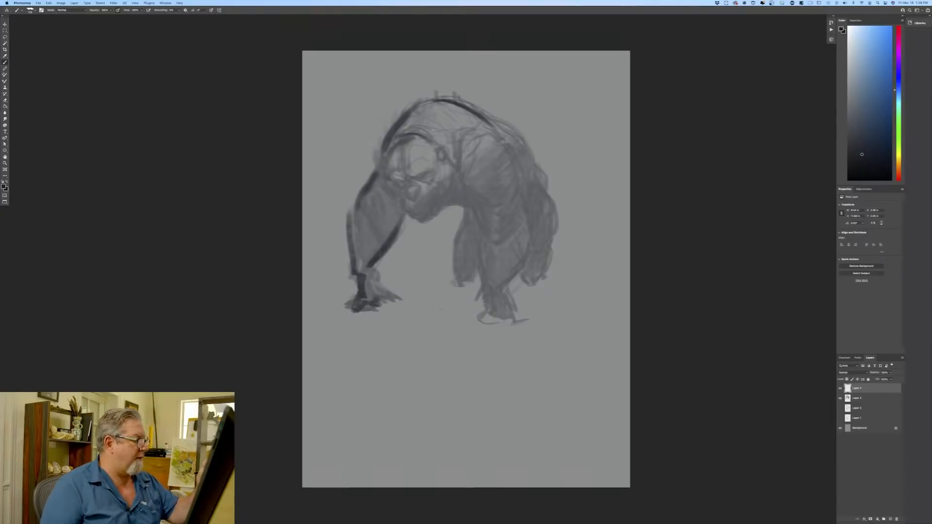
Draw the near shoulder's upper contour, extend the back line toward the rump, and add the curve beneath the chest.
mouse_move(505, 128)
mouse_down()
mouse_move(563, 157)
mouse_move(490, 125)
mouse_move(454, 154)
mouse_up()
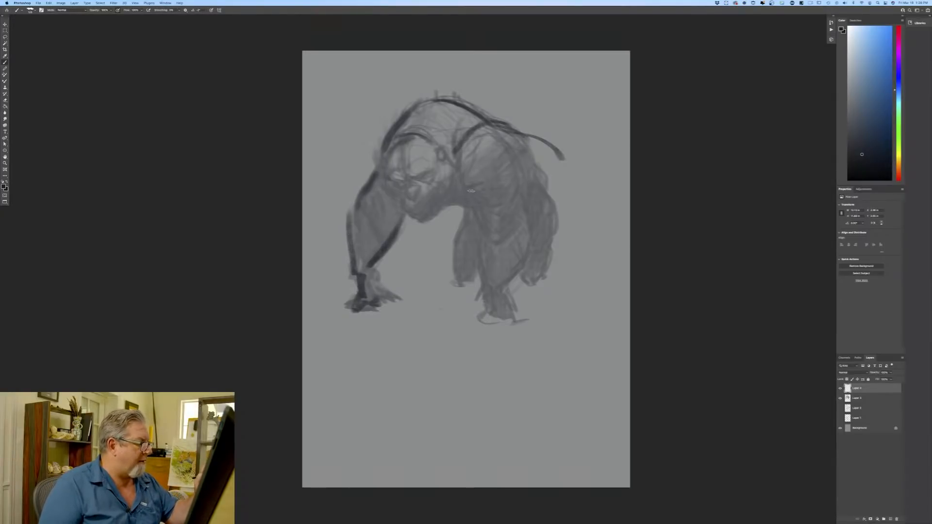
drag(529, 168, 470, 193)
drag(511, 172, 450, 204)
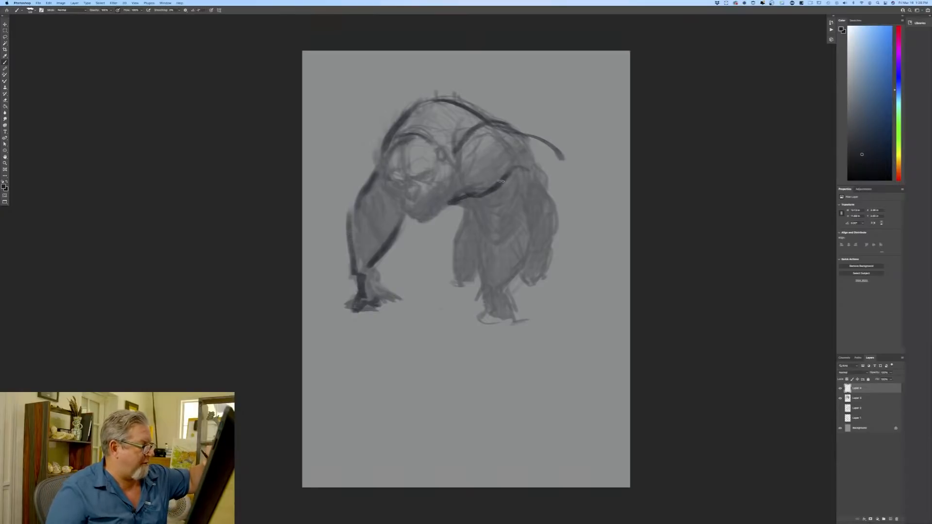
Extend the body backward with belly and rump contours, and outline a hind leg set farther behind the original one.
drag(515, 179, 563, 166)
mouse_move(571, 156)
mouse_down()
mouse_move(554, 133)
mouse_move(514, 126)
mouse_up()
mouse_move(558, 149)
mouse_down()
mouse_move(515, 178)
mouse_move(552, 173)
mouse_up()
drag(521, 132, 582, 158)
drag(551, 183, 584, 207)
mouse_move(567, 144)
mouse_down()
mouse_move(583, 147)
mouse_move(604, 224)
mouse_up()
drag(549, 183, 596, 234)
drag(603, 202, 601, 252)
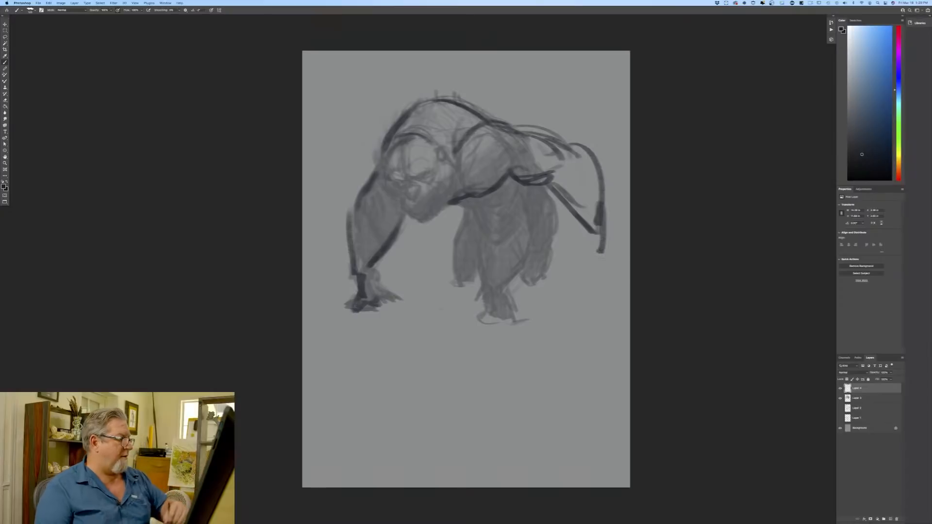
Darken the rump contour and draw the rear limb's wrist and hand-like foot with several thick downward digits.
mouse_move(565, 146)
mouse_down()
mouse_move(593, 167)
mouse_move(601, 200)
mouse_up()
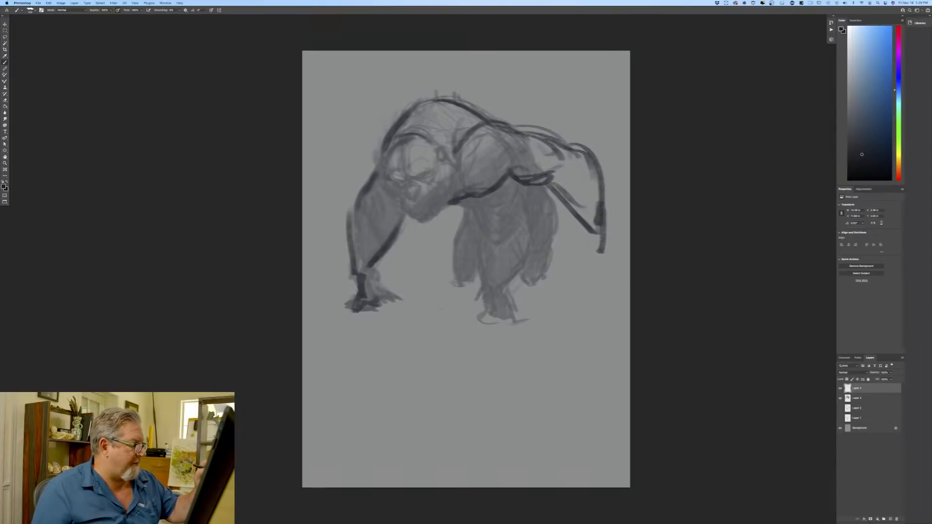
drag(556, 174, 580, 199)
mouse_move(595, 238)
mouse_down()
mouse_move(589, 264)
mouse_move(571, 245)
mouse_move(595, 248)
mouse_up()
drag(605, 235, 604, 281)
drag(602, 265, 595, 291)
drag(596, 244, 585, 285)
drag(590, 281, 580, 294)
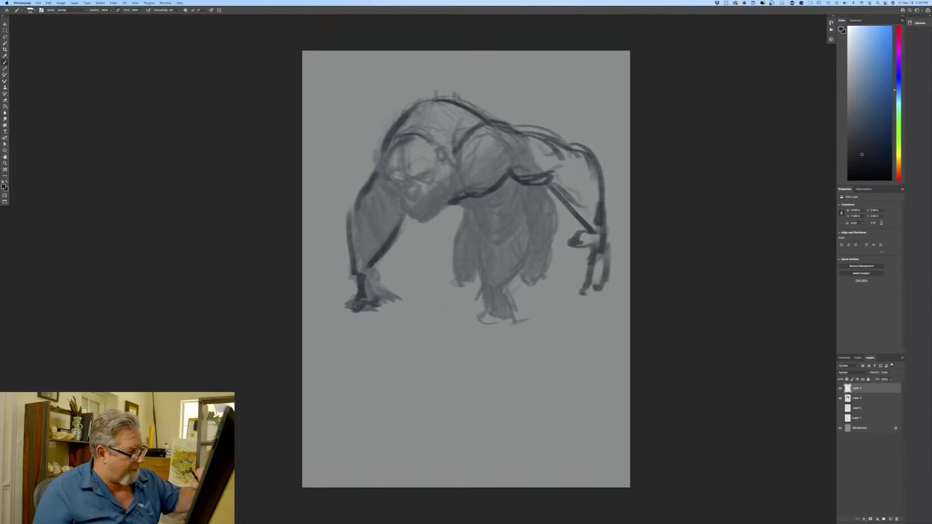
drag(600, 258, 584, 294)
mouse_move(603, 241)
mouse_down()
mouse_move(620, 286)
mouse_move(605, 214)
mouse_move(575, 251)
mouse_move(589, 249)
mouse_move(593, 273)
mouse_up()
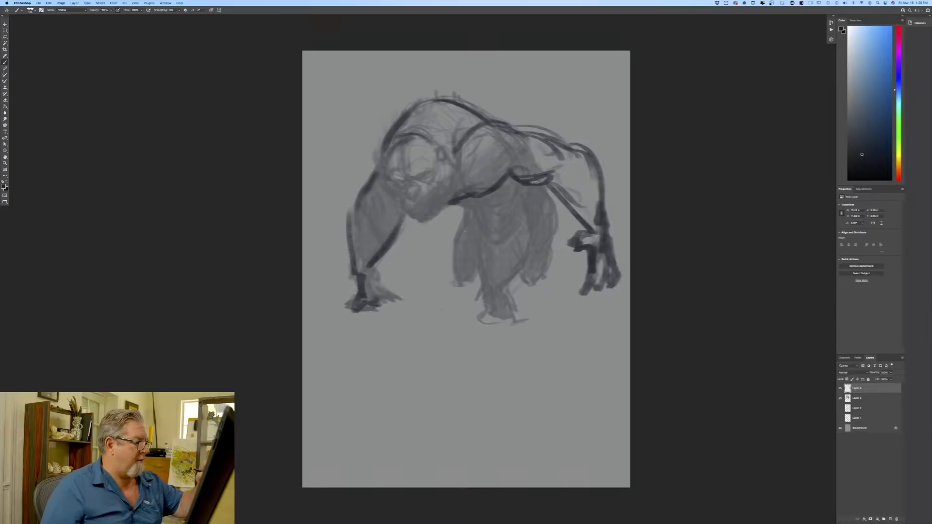
Outline the two bent legs beneath the body with rounded thigh shapes and tapering lower-leg ovals over the faded sketch.
mouse_move(534, 187)
mouse_down()
mouse_move(546, 219)
mouse_move(523, 244)
mouse_up()
mouse_move(524, 202)
mouse_down()
mouse_move(498, 252)
mouse_move(537, 199)
mouse_move(495, 235)
mouse_move(498, 262)
mouse_up()
mouse_move(545, 222)
mouse_down()
mouse_move(509, 270)
mouse_move(514, 297)
mouse_up()
drag(533, 251, 512, 307)
drag(501, 253, 508, 301)
mouse_move(551, 197)
mouse_down()
mouse_move(514, 245)
mouse_move(540, 232)
mouse_move(505, 245)
mouse_up()
mouse_move(520, 210)
mouse_down()
mouse_move(479, 213)
mouse_move(500, 203)
mouse_move(461, 228)
mouse_move(470, 270)
mouse_up()
mouse_move(465, 232)
mouse_down()
mouse_move(456, 251)
mouse_move(486, 247)
mouse_move(461, 232)
mouse_move(458, 245)
mouse_move(471, 277)
mouse_up()
drag(490, 249, 472, 283)
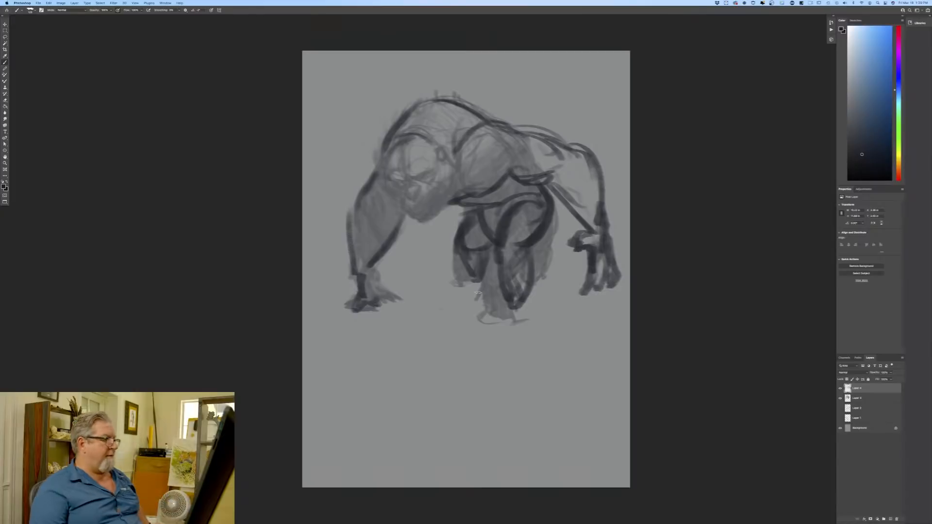
mouse_move(491, 246)
mouse_down()
mouse_move(481, 280)
mouse_move(458, 243)
mouse_move(461, 278)
mouse_up()
mouse_move(461, 241)
mouse_down()
mouse_move(472, 272)
mouse_move(484, 268)
mouse_move(465, 262)
mouse_move(502, 247)
mouse_move(505, 307)
mouse_up()
drag(536, 247, 511, 304)
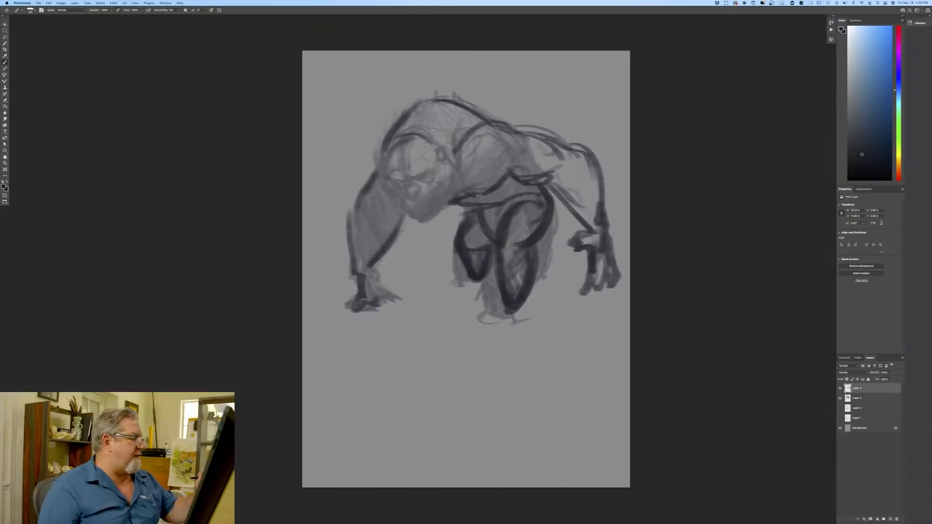
Reinforce the belly line toward the rear limb and add inner muscle contours along that limb.
mouse_move(460, 201)
mouse_down()
mouse_move(515, 178)
mouse_move(528, 154)
mouse_move(527, 180)
mouse_move(556, 173)
mouse_move(594, 190)
mouse_move(597, 226)
mouse_up()
mouse_move(566, 186)
mouse_down()
mouse_move(592, 172)
mouse_move(579, 173)
mouse_move(592, 230)
mouse_up()
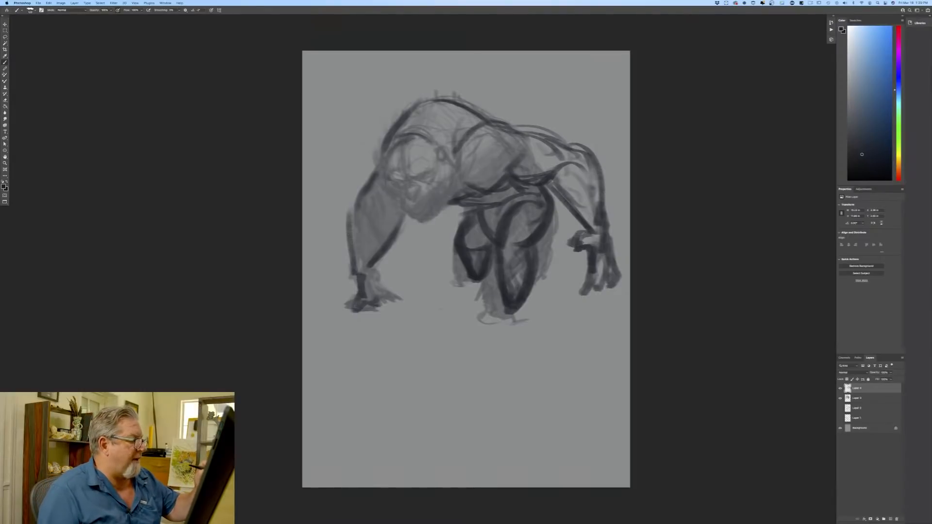
mouse_move(552, 181)
mouse_down()
mouse_move(576, 175)
mouse_move(591, 192)
mouse_up()
drag(575, 154, 603, 229)
drag(570, 196, 596, 230)
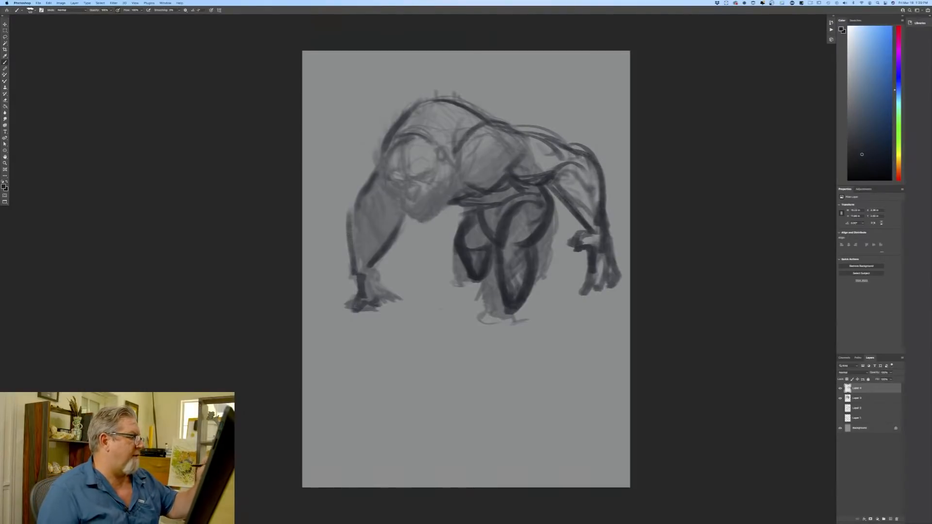
Add curved muscle lines across the upper back and neck, and outline the reaching arm's shoulder, elbow and outer forearm.
mouse_move(445, 101)
mouse_down()
mouse_move(393, 124)
mouse_move(402, 132)
mouse_up()
mouse_move(422, 134)
mouse_down()
mouse_move(452, 146)
mouse_move(410, 128)
mouse_move(392, 152)
mouse_up()
drag(447, 122, 458, 144)
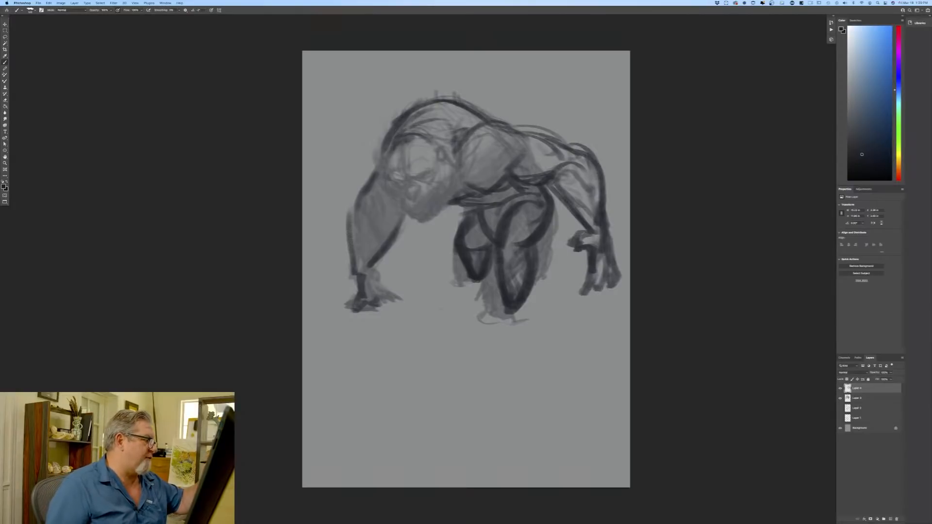
mouse_move(369, 182)
mouse_down()
mouse_move(387, 141)
mouse_move(370, 187)
mouse_up()
mouse_move(385, 140)
mouse_down()
mouse_move(369, 177)
mouse_move(375, 194)
mouse_move(357, 214)
mouse_move(406, 222)
mouse_move(399, 226)
mouse_move(402, 195)
mouse_move(379, 228)
mouse_up()
mouse_move(366, 192)
mouse_down()
mouse_move(346, 219)
mouse_move(356, 267)
mouse_up()
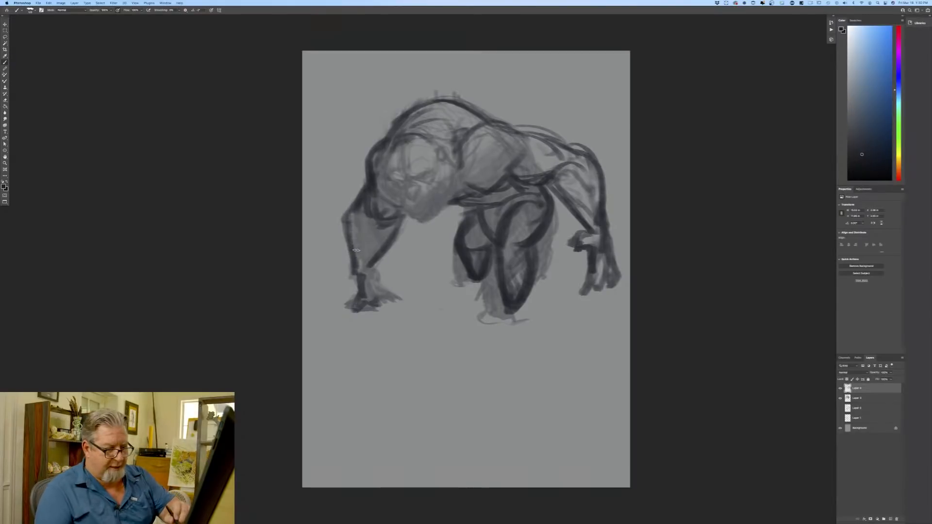
Lower the opacity of Layer 3 to fade the underlying sketch further.
click(865, 399)
click(891, 373)
drag(889, 379, 886, 379)
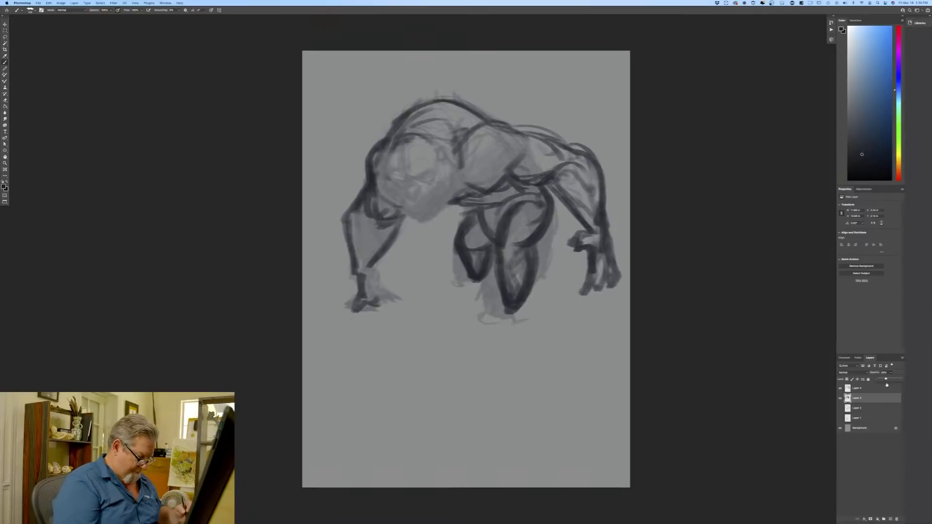
On Layer 4, draw the skull contour, the face's vertical centre line, the brow and eye curves, and the round nose.
key(super+equal)
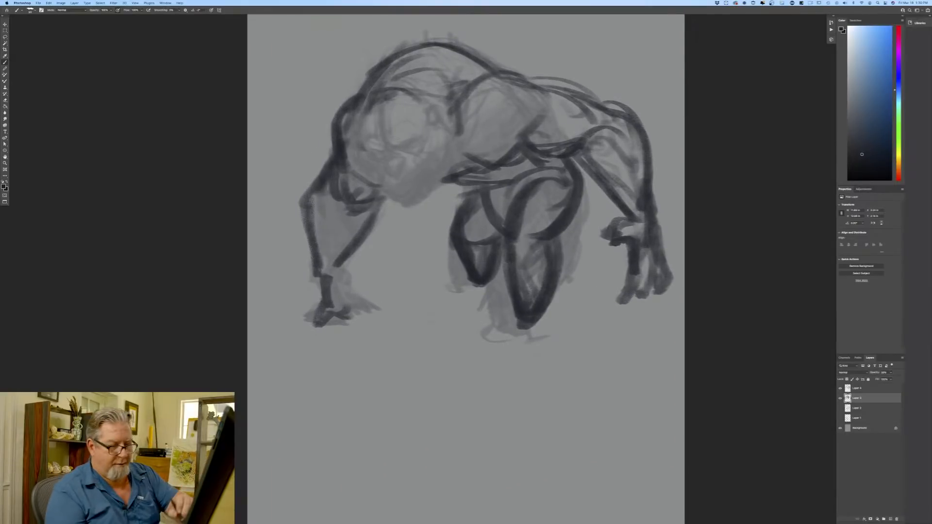
click(862, 389)
mouse_move(394, 87)
mouse_down()
mouse_move(435, 108)
mouse_move(353, 146)
mouse_up()
mouse_move(383, 106)
mouse_down()
mouse_move(383, 137)
mouse_move(391, 134)
mouse_up()
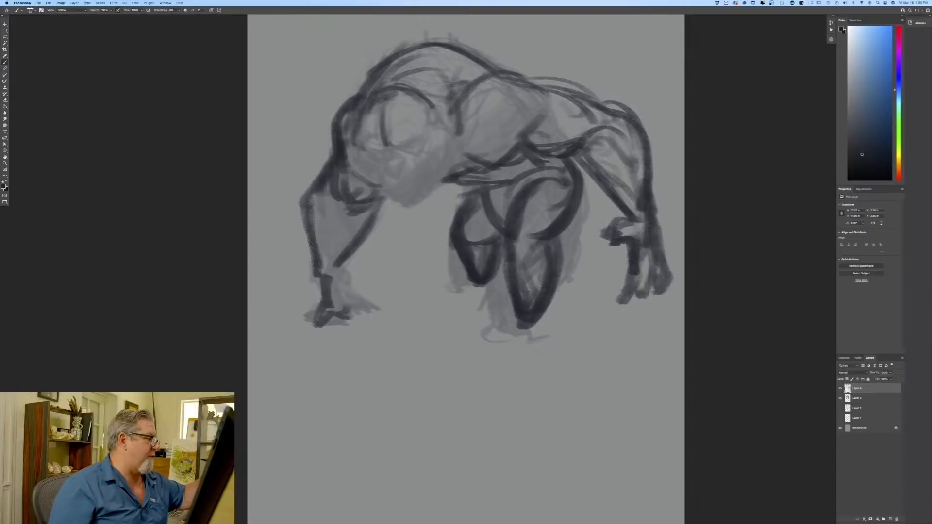
mouse_move(428, 110)
mouse_down()
mouse_move(432, 141)
mouse_move(400, 148)
mouse_move(388, 133)
mouse_up()
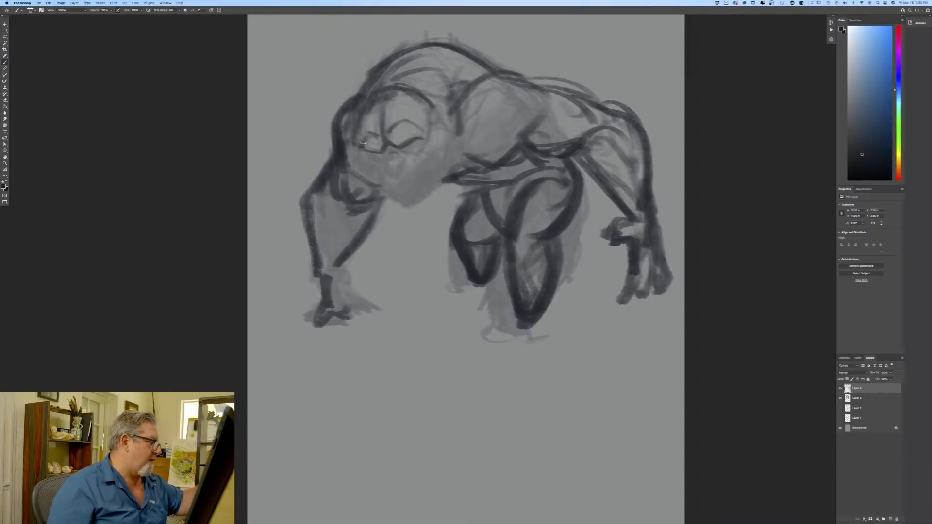
mouse_move(363, 143)
mouse_down()
mouse_move(392, 177)
mouse_move(407, 168)
mouse_move(391, 159)
mouse_move(380, 191)
mouse_move(391, 197)
mouse_up()
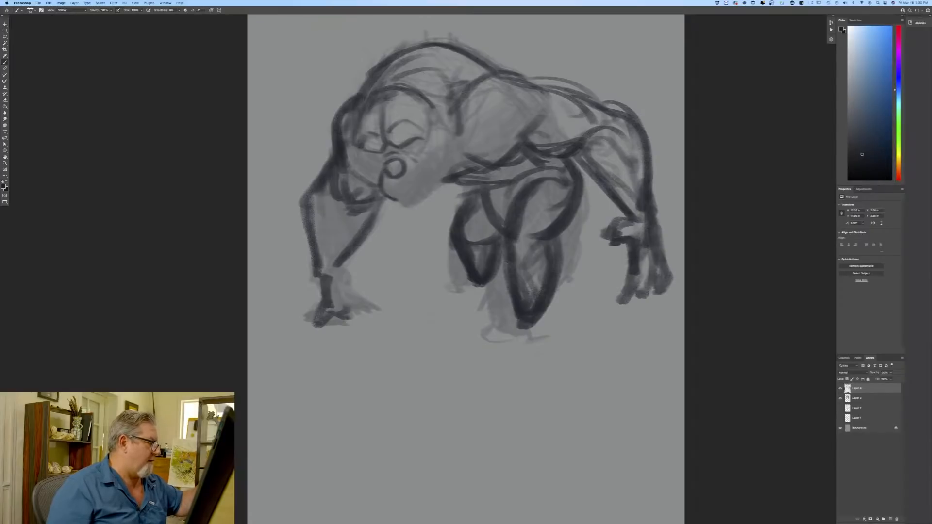
Draw the jaw and cheek contours, add the ear, darken the eye area, and add short fur strokes under the chin.
mouse_move(422, 162)
mouse_down()
mouse_move(418, 193)
mouse_move(398, 201)
mouse_move(409, 205)
mouse_move(389, 196)
mouse_move(418, 199)
mouse_move(428, 143)
mouse_move(451, 162)
mouse_move(438, 178)
mouse_up()
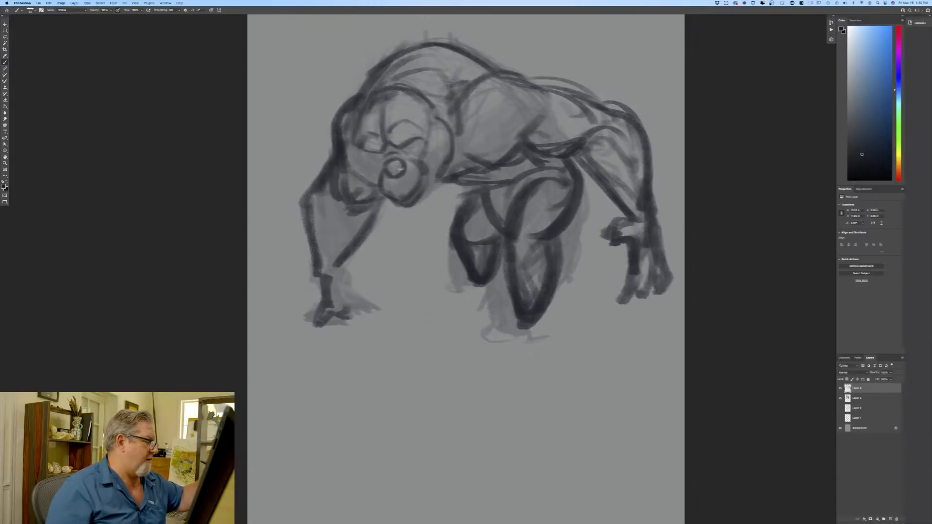
drag(349, 154, 375, 187)
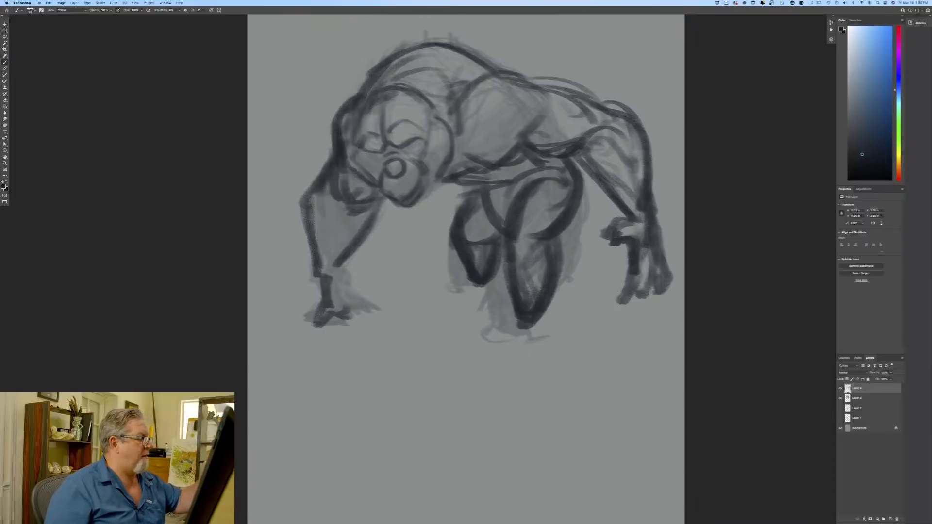
drag(431, 106, 435, 123)
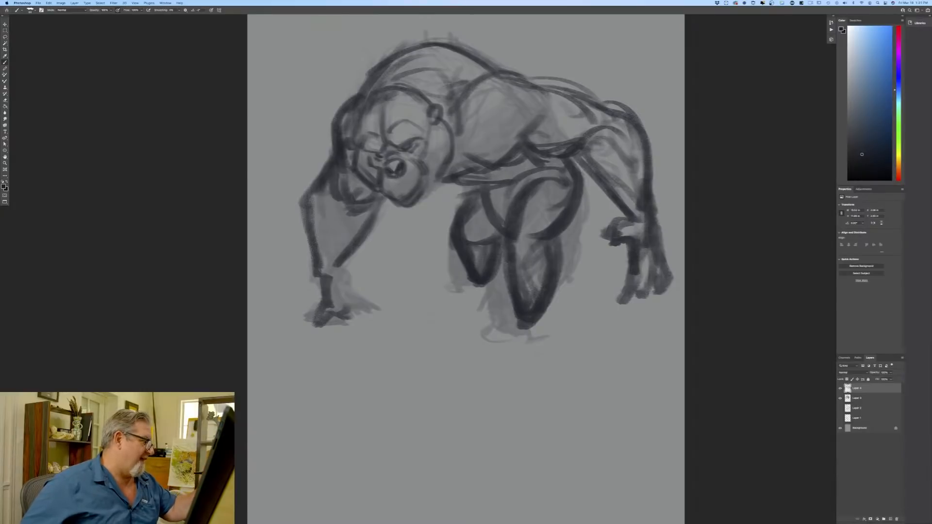
drag(414, 142, 433, 122)
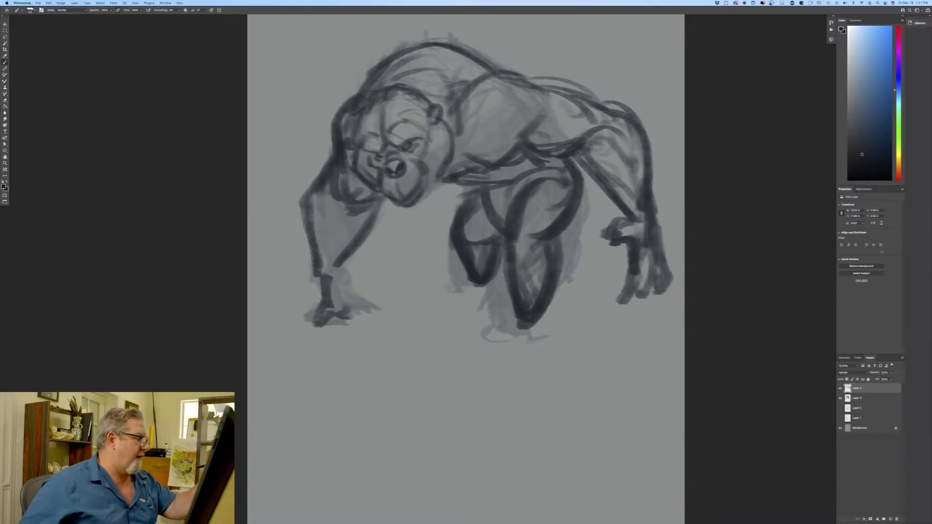
mouse_move(433, 139)
mouse_down()
mouse_move(455, 128)
mouse_move(460, 151)
mouse_move(422, 205)
mouse_up()
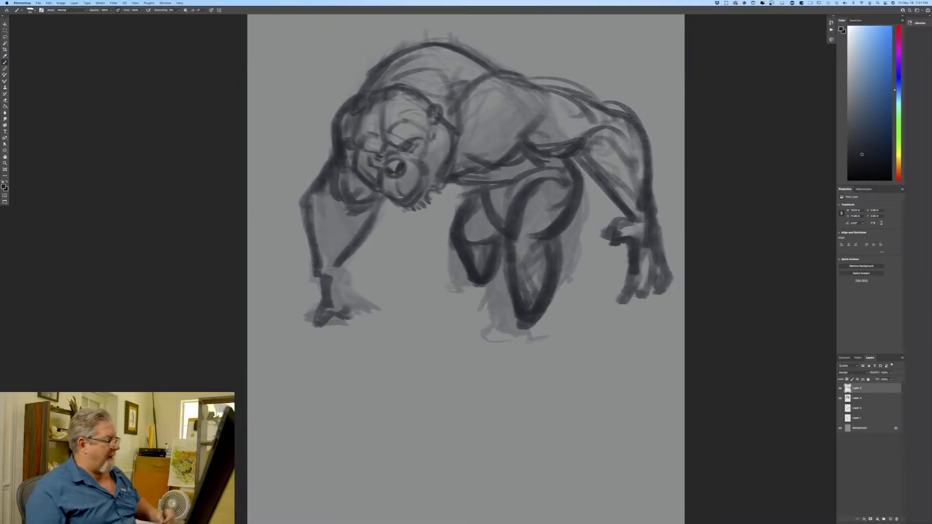
Refine the reaching forearm with inner contours and spiky elbow fur, and sharpen the outer edge of the far bent leg.
drag(311, 208, 324, 276)
drag(334, 216, 336, 267)
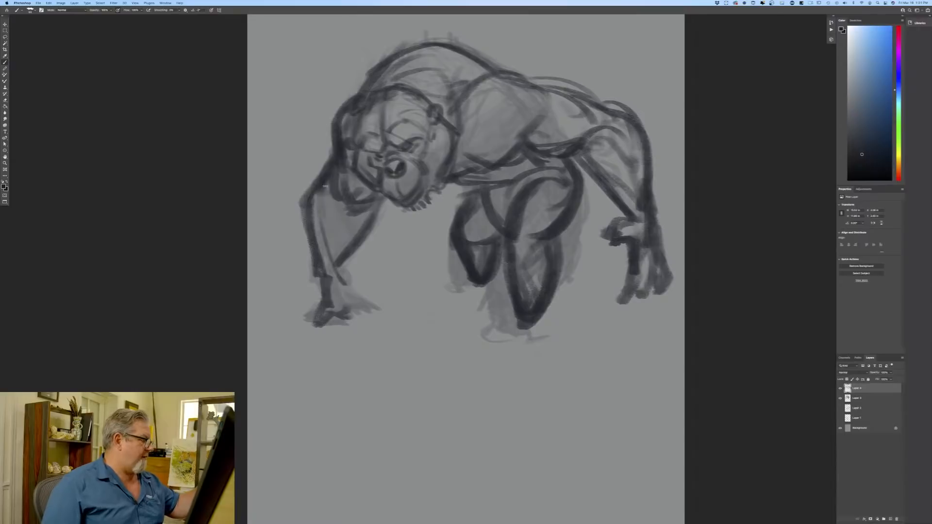
drag(297, 214, 323, 272)
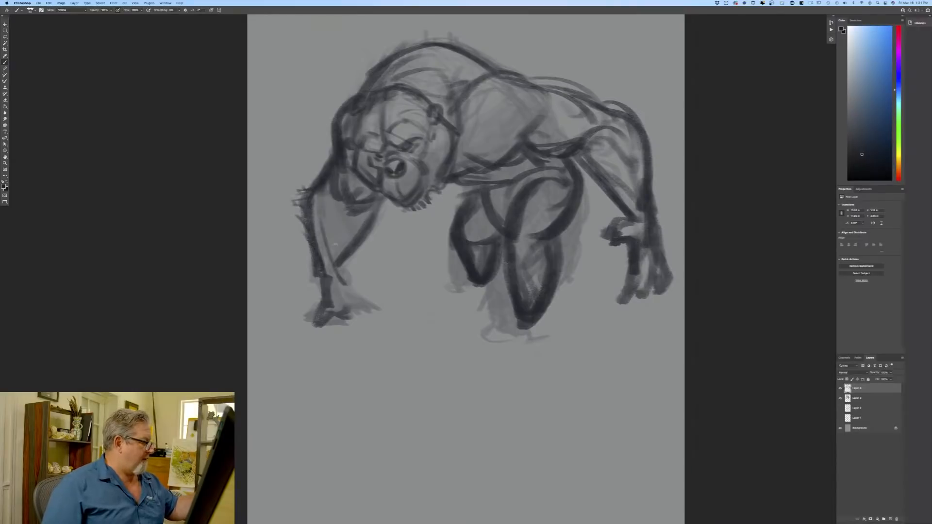
drag(383, 205, 343, 266)
drag(375, 224, 336, 284)
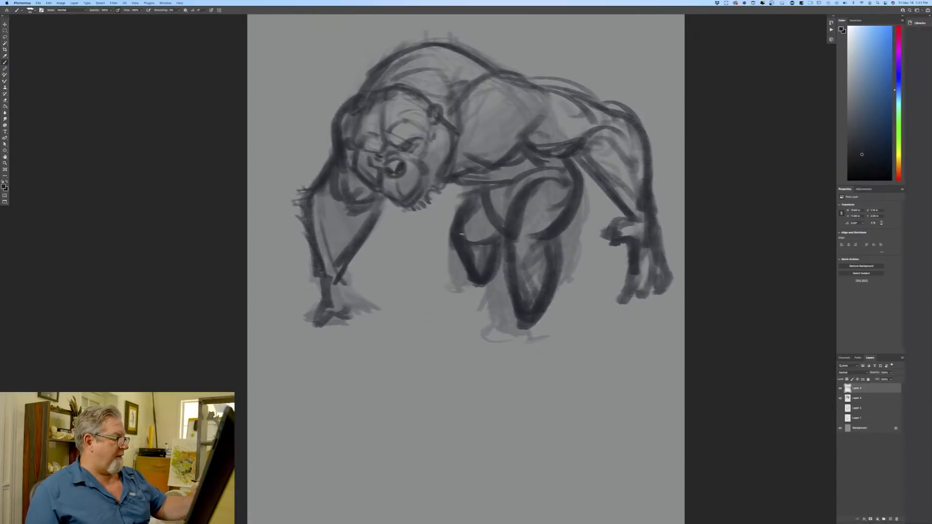
drag(482, 191, 449, 229)
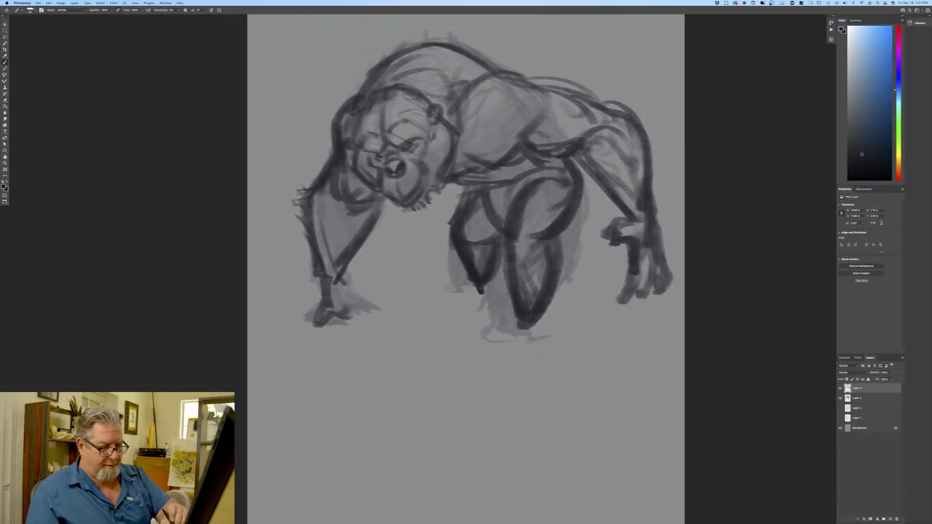
Check the drawing without the Layer 3 underlay, lower the opacity of Layers 3 and 4, and add a new layer on top.
click(841, 399)
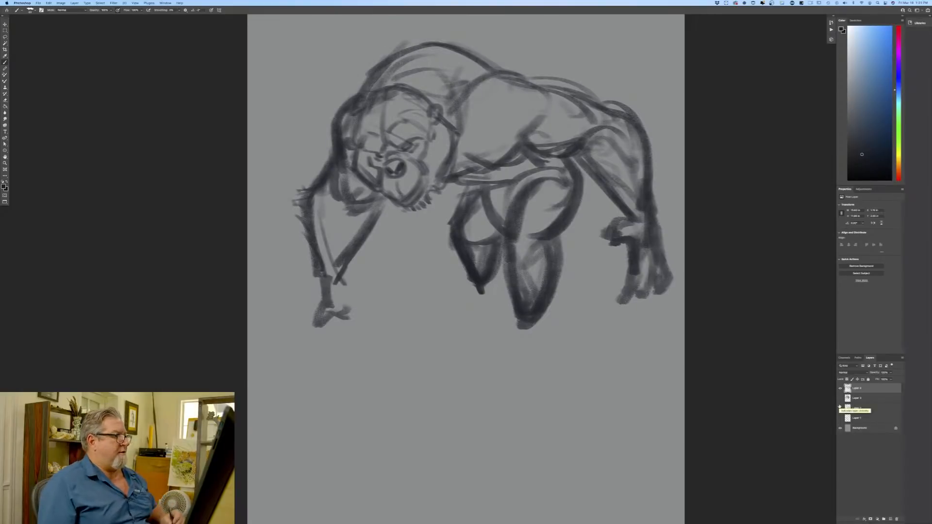
click(841, 398)
click(867, 398)
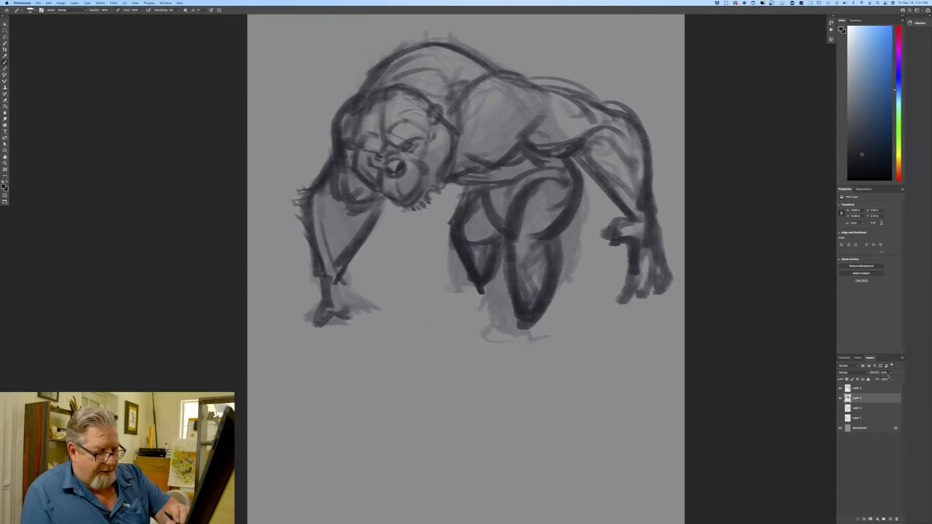
click(891, 373)
drag(893, 379, 881, 381)
click(870, 389)
click(891, 372)
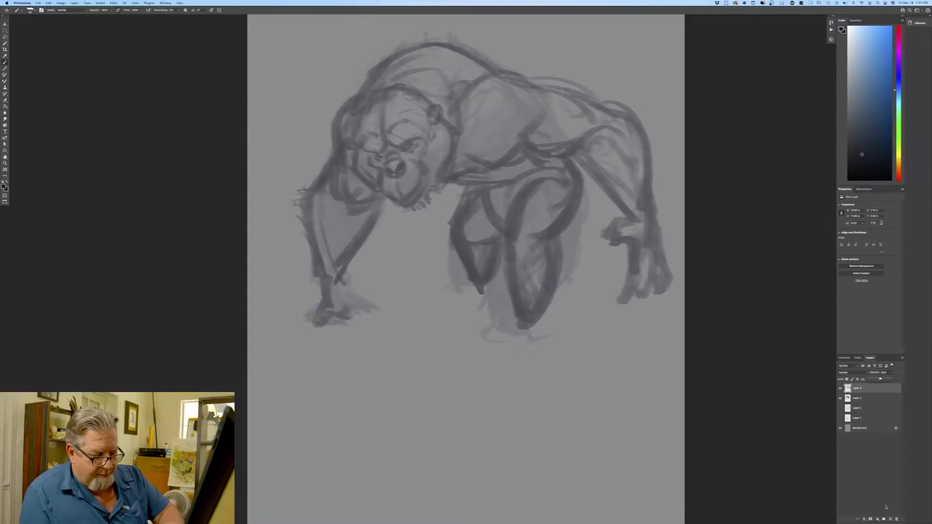
click(890, 519)
Draw a thin dark vertical crease down the middle of the forehead to the bridge of the nose.
key(super+plus)
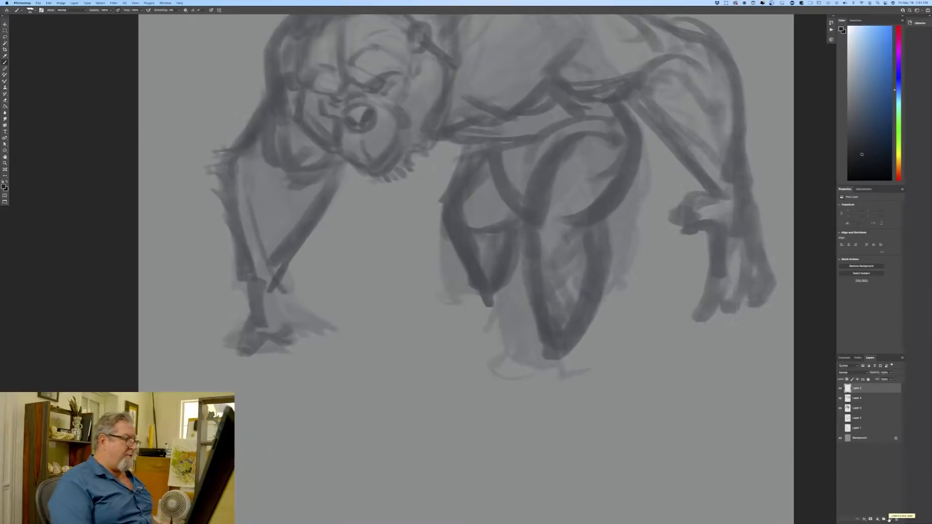
drag(273, 375, 341, 498)
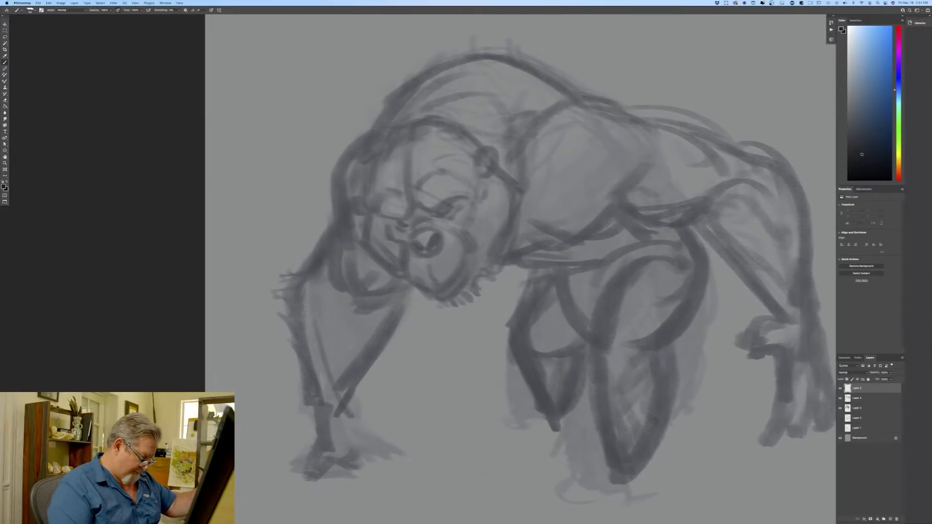
drag(407, 150, 405, 190)
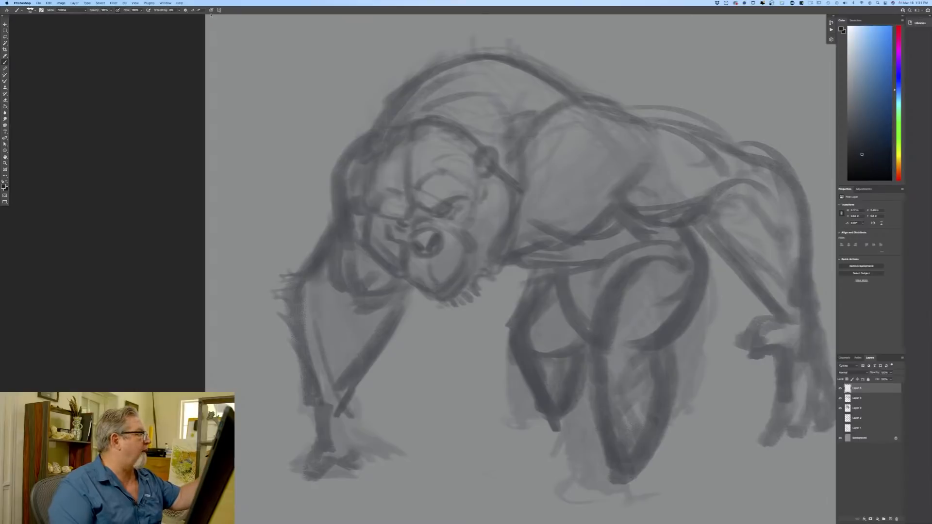
drag(408, 152, 411, 204)
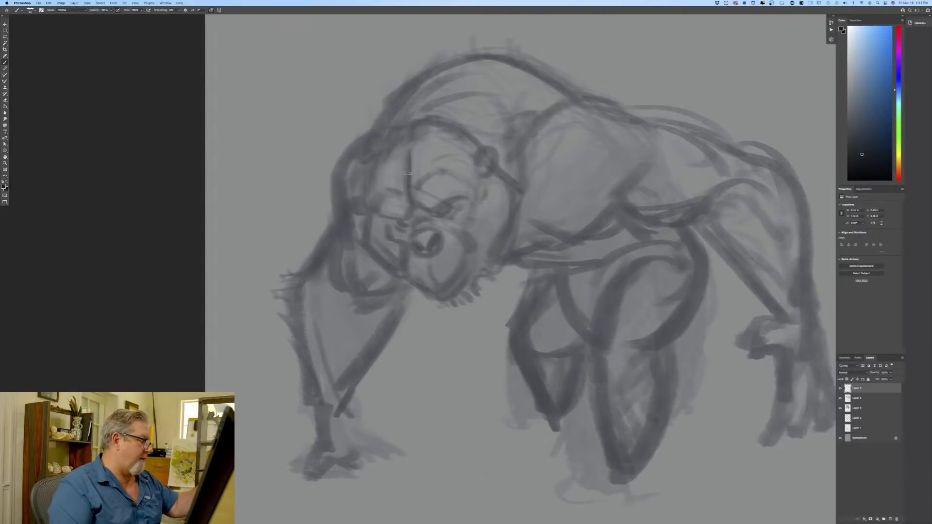
drag(407, 170, 412, 213)
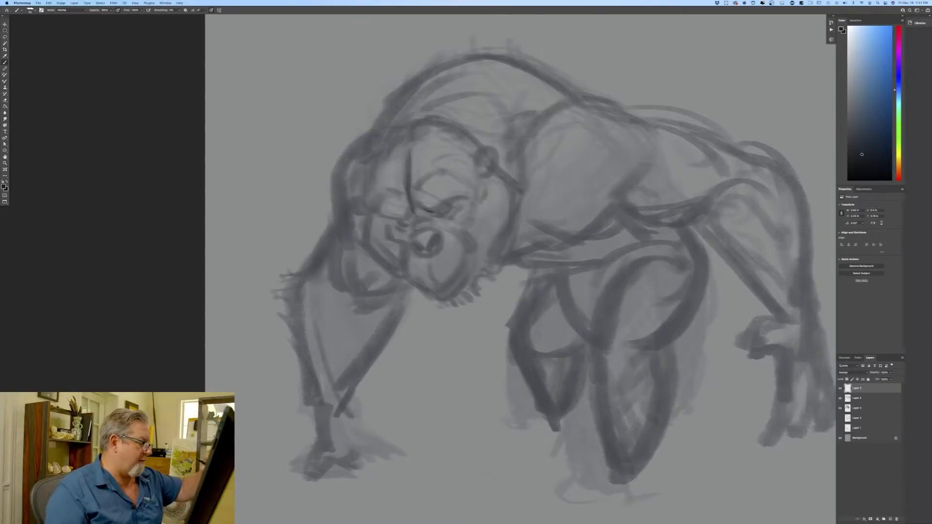
Draw the slanted frowning eye lines, shade the nose with its nostrils, and darken the muzzle's side edge.
mouse_move(470, 197)
mouse_down()
mouse_move(428, 213)
mouse_move(414, 198)
mouse_up()
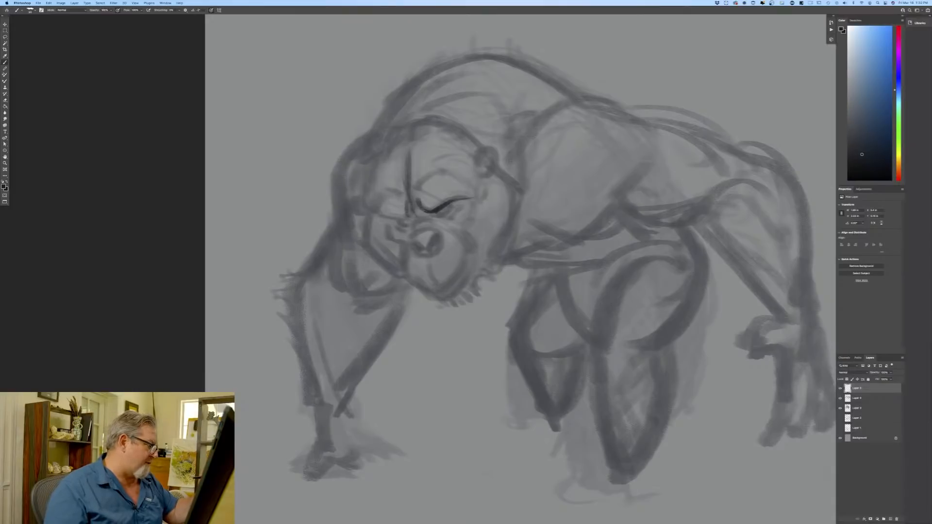
drag(403, 219, 378, 219)
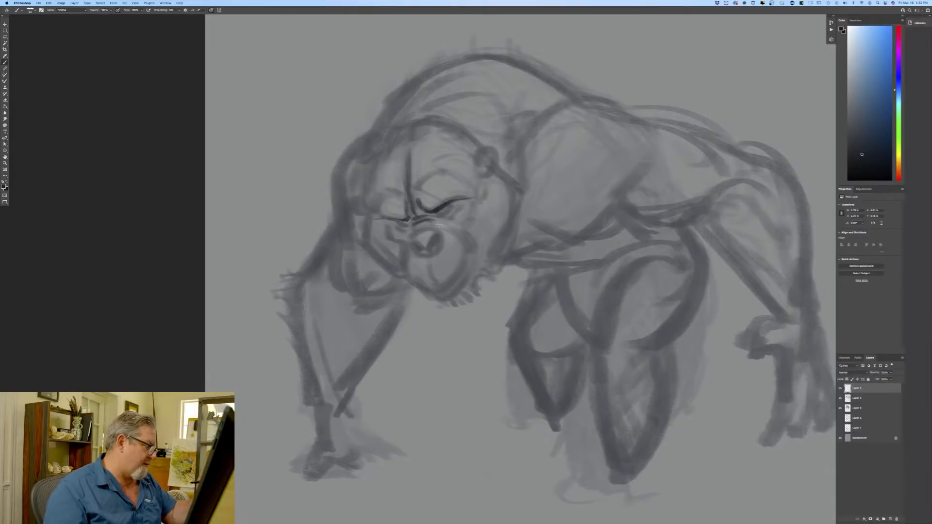
mouse_move(432, 226)
mouse_down()
mouse_move(410, 235)
mouse_move(443, 230)
mouse_move(423, 234)
mouse_move(434, 225)
mouse_move(448, 233)
mouse_move(442, 243)
mouse_move(414, 233)
mouse_move(430, 252)
mouse_up()
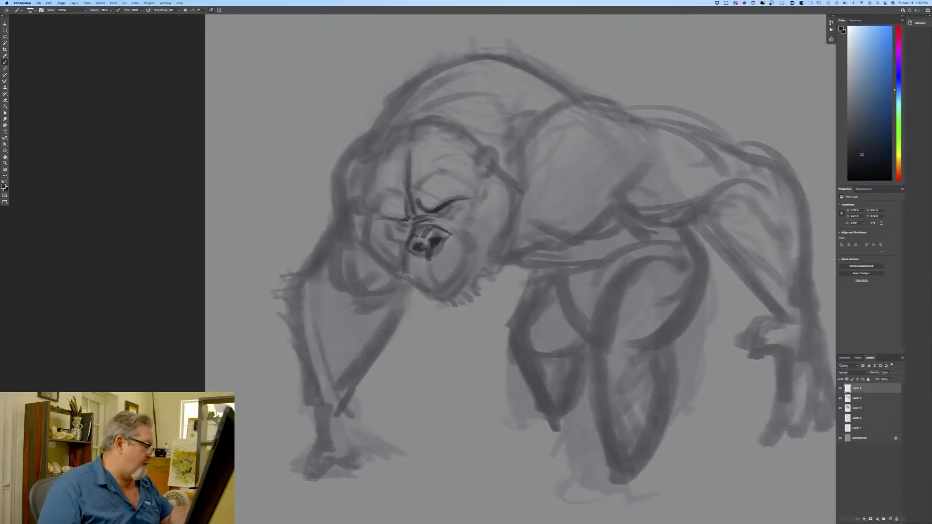
drag(406, 271, 403, 257)
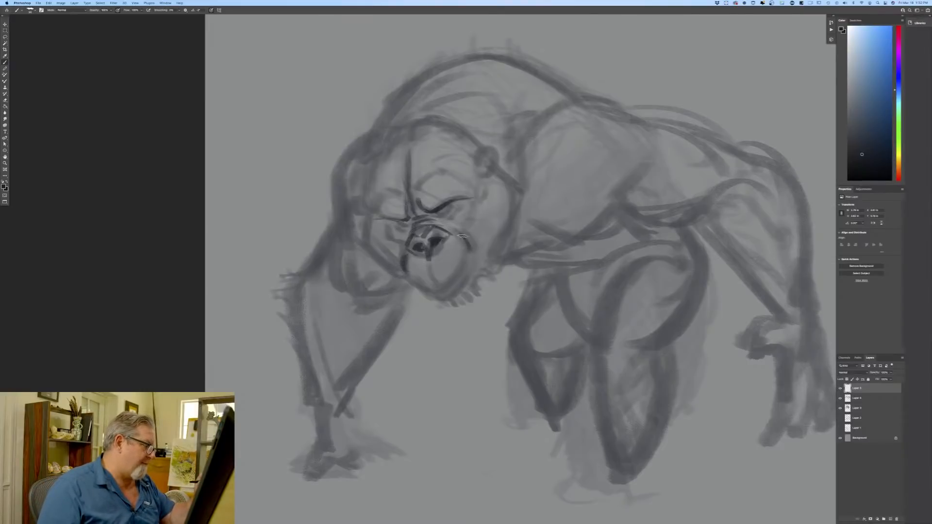
Darken the muzzle and jaw outline with short chin fur, and define the eyes beneath the frowning brows.
mouse_move(463, 236)
mouse_down()
mouse_move(478, 251)
mouse_move(473, 245)
mouse_move(440, 290)
mouse_move(430, 286)
mouse_move(420, 231)
mouse_move(423, 280)
mouse_move(407, 265)
mouse_move(425, 291)
mouse_move(403, 268)
mouse_move(430, 289)
mouse_up()
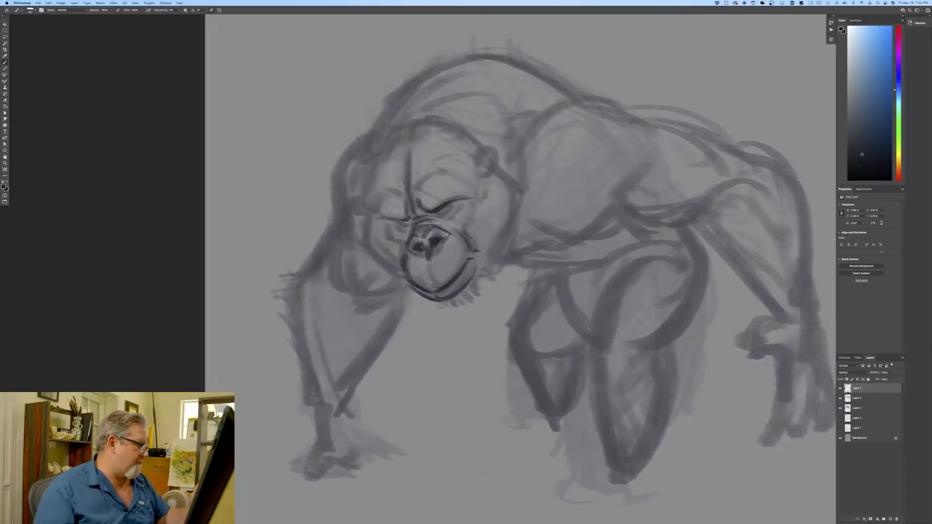
mouse_move(482, 274)
mouse_down()
mouse_move(464, 295)
mouse_move(478, 307)
mouse_up()
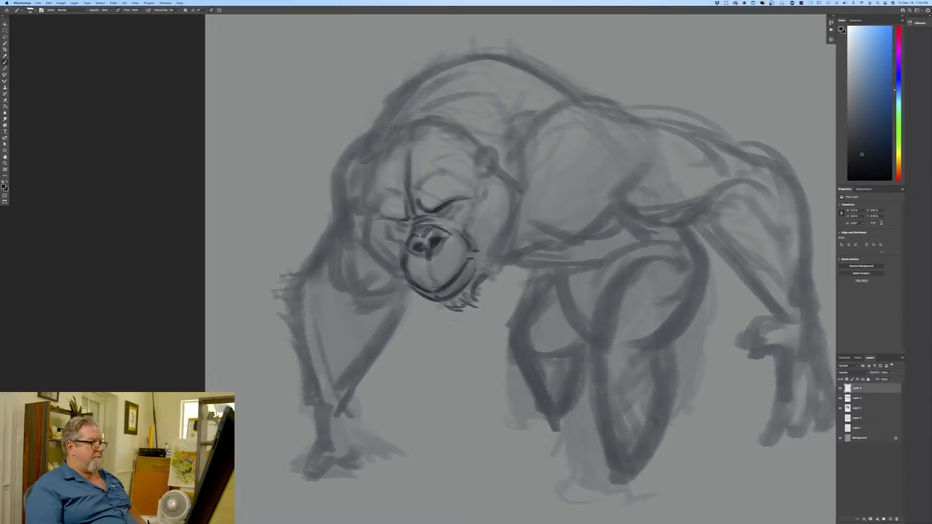
drag(451, 206, 433, 215)
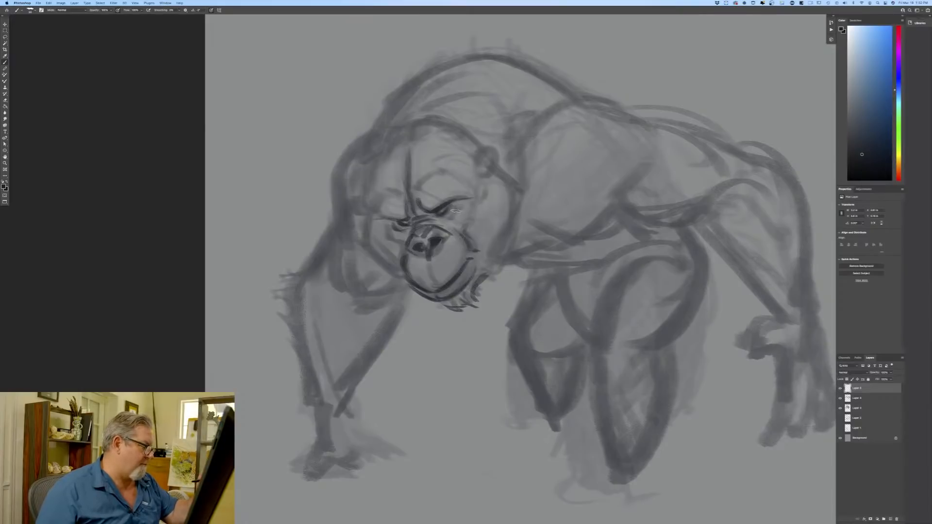
drag(450, 219, 461, 216)
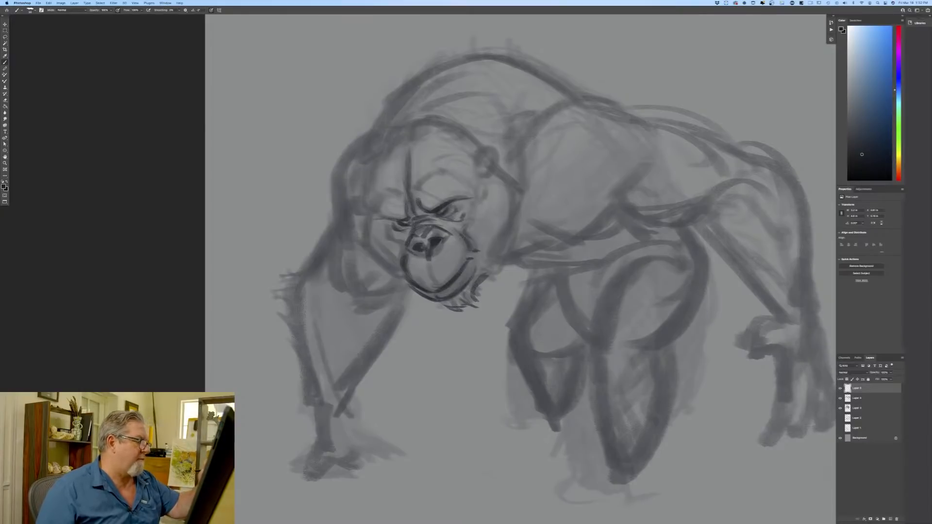
Draw both ears and darken the cheek contours on either side of the face down to the jaw.
mouse_move(483, 171)
mouse_down()
mouse_move(492, 145)
mouse_move(479, 163)
mouse_move(510, 174)
mouse_move(510, 224)
mouse_up()
mouse_move(516, 189)
mouse_down()
mouse_move(514, 243)
mouse_move(476, 279)
mouse_up()
drag(515, 236, 473, 279)
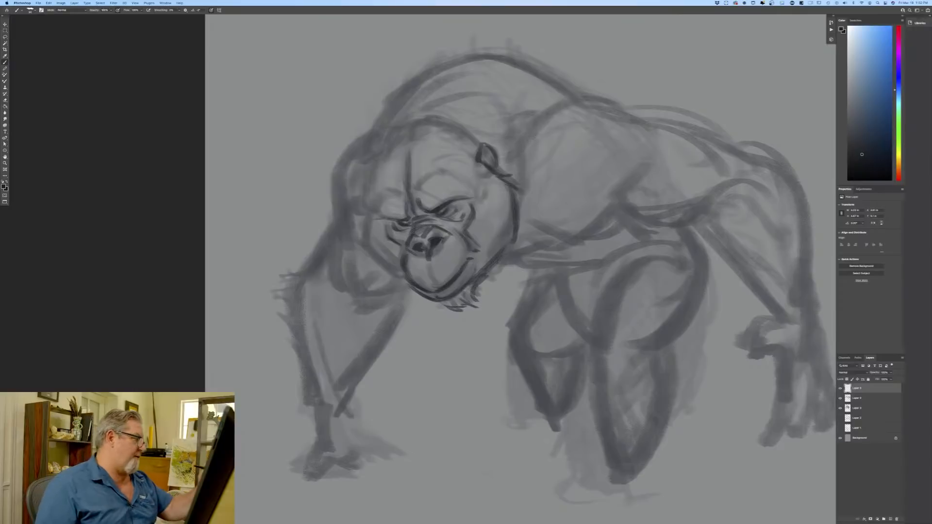
mouse_move(388, 193)
mouse_down()
mouse_move(372, 218)
mouse_move(370, 250)
mouse_move(405, 279)
mouse_up()
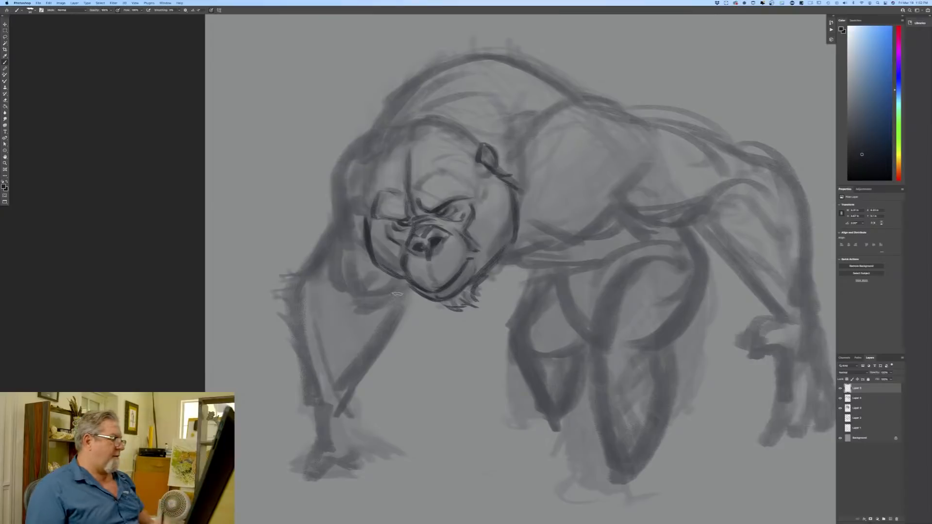
drag(360, 187, 356, 206)
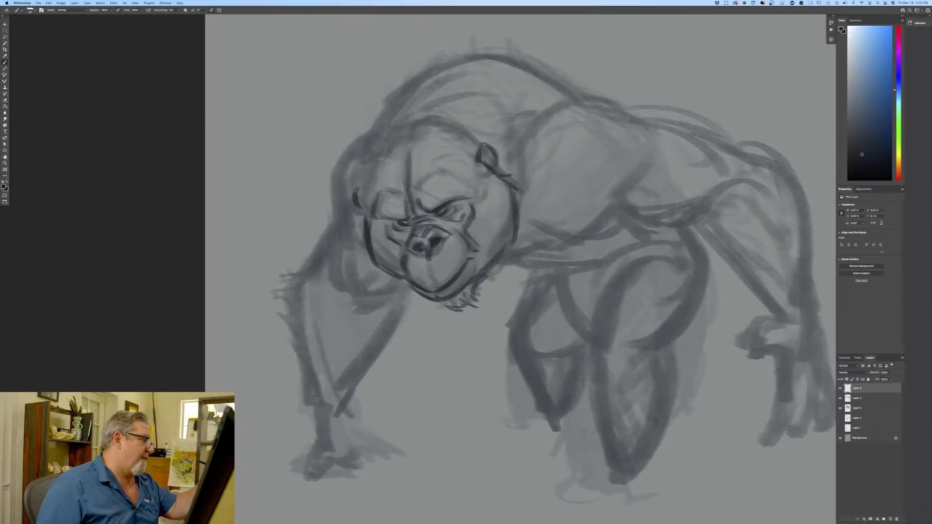
Darken the top of the head and add hair tufts across the crown and behind the near ear.
drag(370, 166, 367, 199)
mouse_move(428, 118)
mouse_down()
mouse_move(473, 138)
mouse_move(384, 120)
mouse_move(394, 109)
mouse_move(463, 133)
mouse_up()
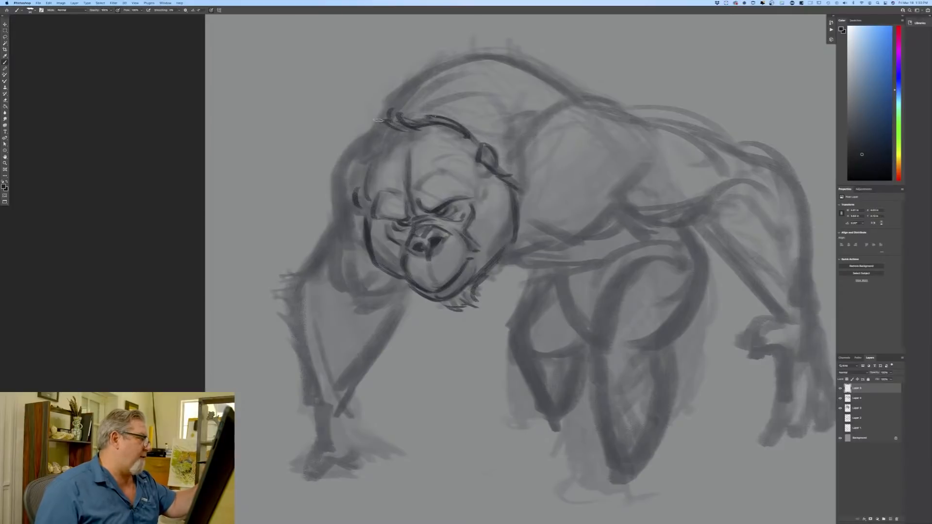
mouse_move(380, 120)
mouse_down()
mouse_move(394, 139)
mouse_move(381, 153)
mouse_up()
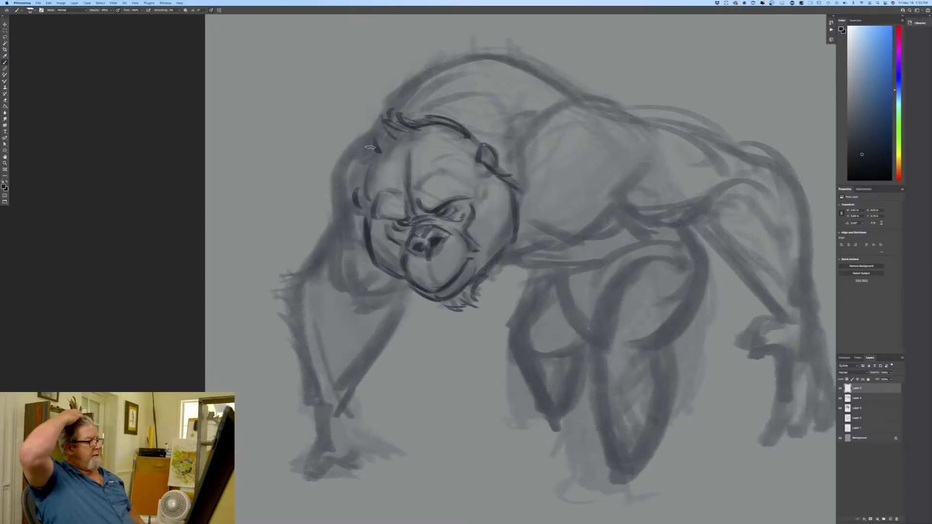
mouse_move(457, 111)
mouse_down()
mouse_move(489, 136)
mouse_move(515, 177)
mouse_up()
drag(481, 103, 518, 152)
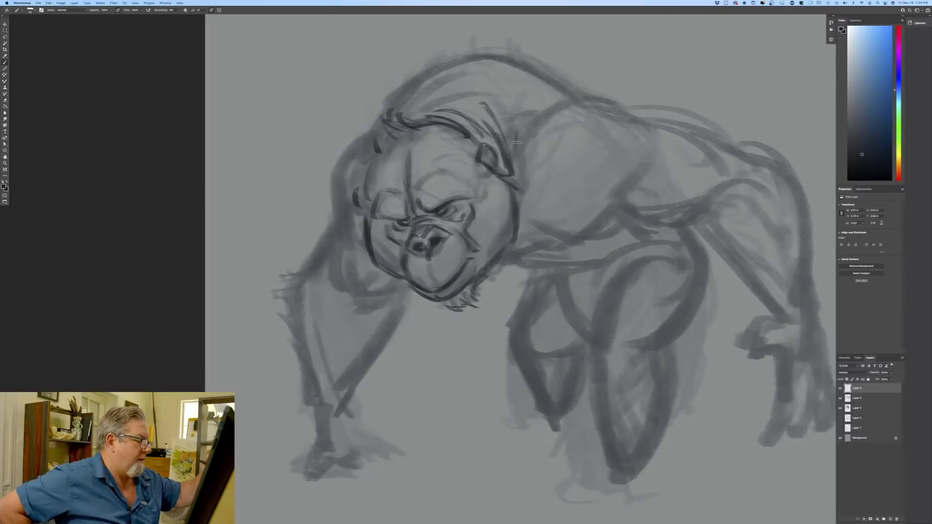
Reinforce the shoulder and upper back contour with dark strokes, adding spiky fur along the hump and nape.
mouse_move(516, 206)
mouse_down()
mouse_move(525, 141)
mouse_move(563, 91)
mouse_move(632, 114)
mouse_up()
mouse_move(541, 117)
mouse_down()
mouse_move(632, 103)
mouse_move(643, 117)
mouse_up()
drag(509, 38, 569, 84)
mouse_move(483, 49)
mouse_down()
mouse_move(522, 68)
mouse_move(510, 67)
mouse_up()
mouse_move(442, 41)
mouse_down()
mouse_move(488, 66)
mouse_move(443, 54)
mouse_up()
drag(465, 49, 402, 107)
mouse_move(395, 74)
mouse_down()
mouse_move(386, 112)
mouse_move(371, 119)
mouse_up()
drag(373, 111, 366, 122)
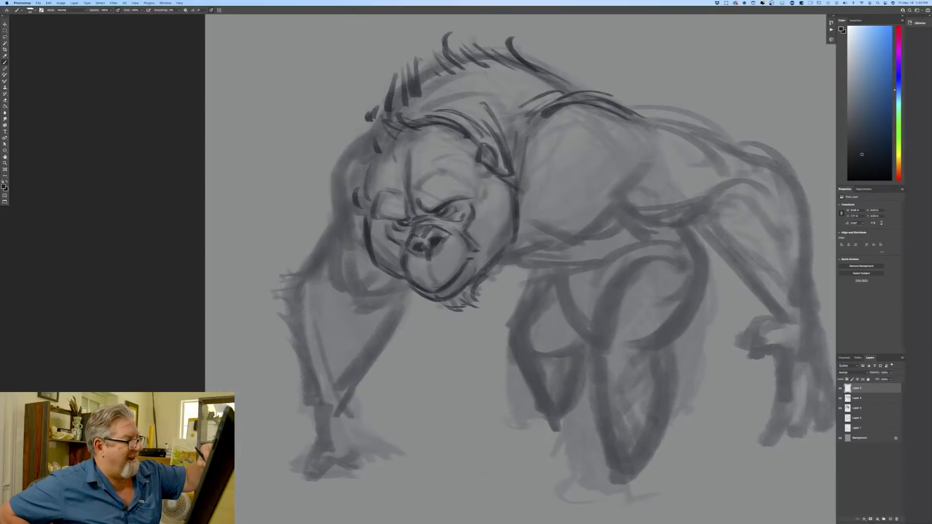
Add dark creases beneath and beside the near shoulder mass, and outline the reaching arm's shoulder, upper arm and furry elbow.
mouse_move(604, 222)
mouse_down()
mouse_move(546, 237)
mouse_move(530, 252)
mouse_up()
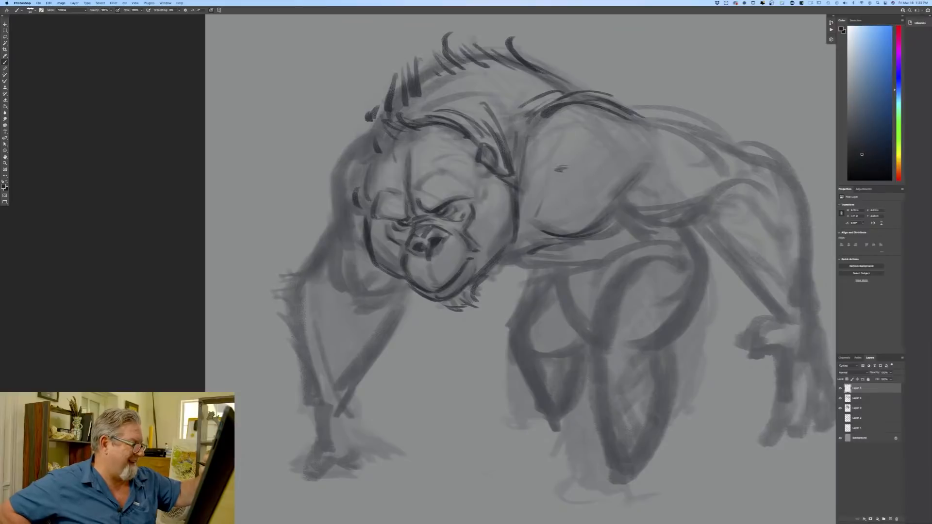
drag(562, 169, 515, 250)
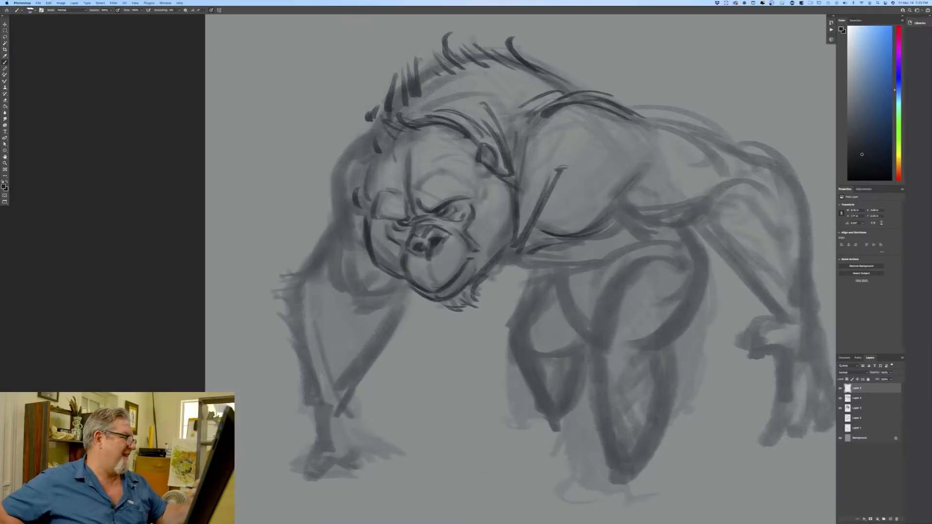
mouse_move(362, 131)
mouse_down()
mouse_move(331, 178)
mouse_move(337, 234)
mouse_move(335, 224)
mouse_move(364, 304)
mouse_move(390, 291)
mouse_move(368, 306)
mouse_move(352, 300)
mouse_move(367, 318)
mouse_up()
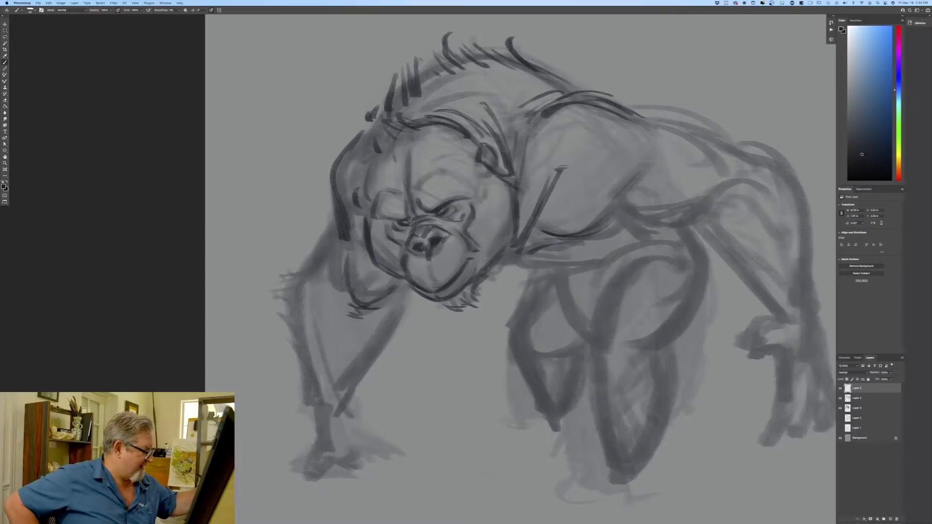
mouse_move(331, 221)
mouse_down()
mouse_move(291, 293)
mouse_move(306, 383)
mouse_up()
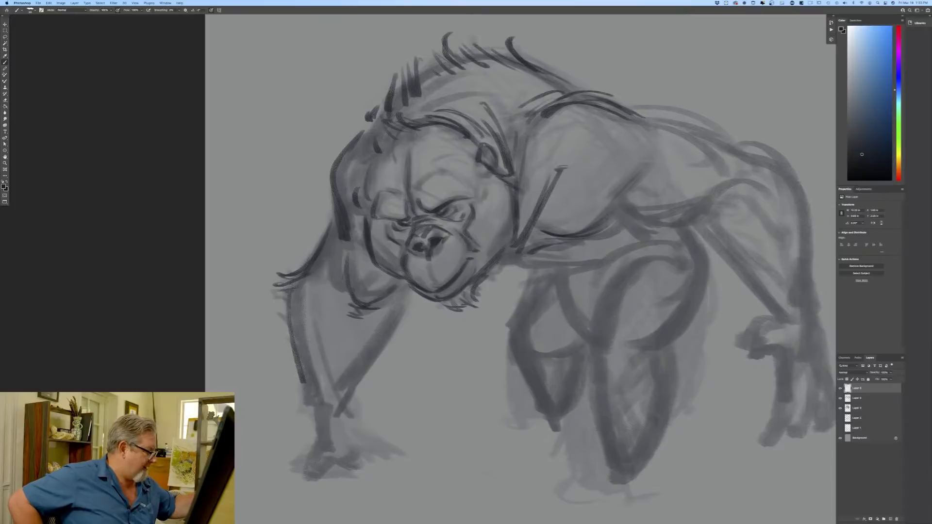
drag(340, 246, 346, 299)
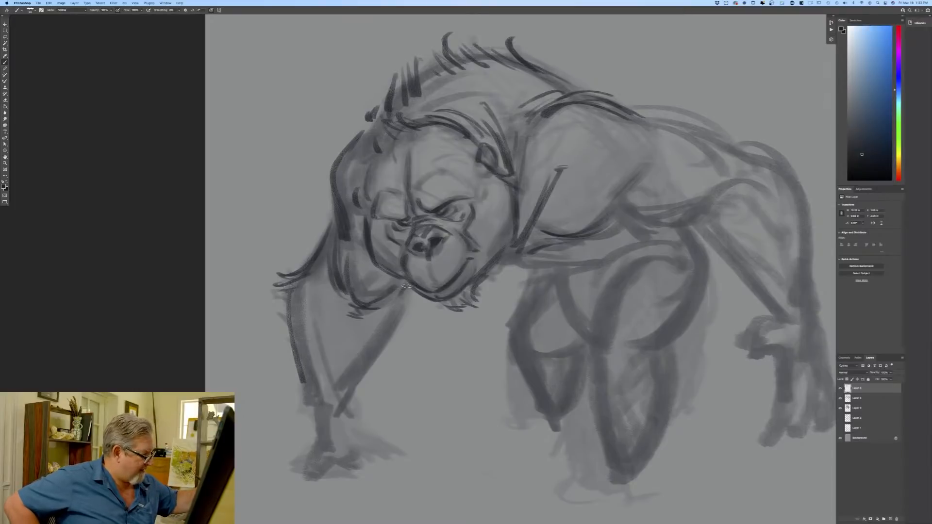
Darken both edges of the reaching forearm down to the wrist, with short spiky fur along its inner edge.
drag(405, 286, 348, 388)
drag(394, 328, 384, 355)
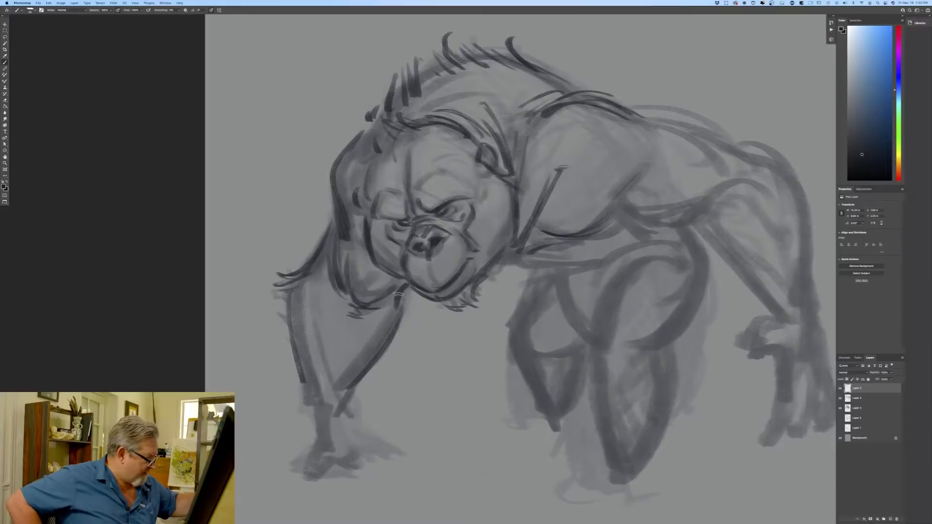
mouse_move(399, 292)
mouse_down()
mouse_move(391, 340)
mouse_move(325, 415)
mouse_up()
drag(297, 343, 321, 416)
Draw the reaching arm's wrist and planted hand with curled fingers, and add a small crease near the armpit.
mouse_move(315, 384)
mouse_down()
mouse_move(323, 426)
mouse_move(313, 471)
mouse_up()
mouse_move(347, 418)
mouse_down()
mouse_move(365, 433)
mouse_move(340, 443)
mouse_move(365, 444)
mouse_move(386, 462)
mouse_move(374, 472)
mouse_move(347, 465)
mouse_up()
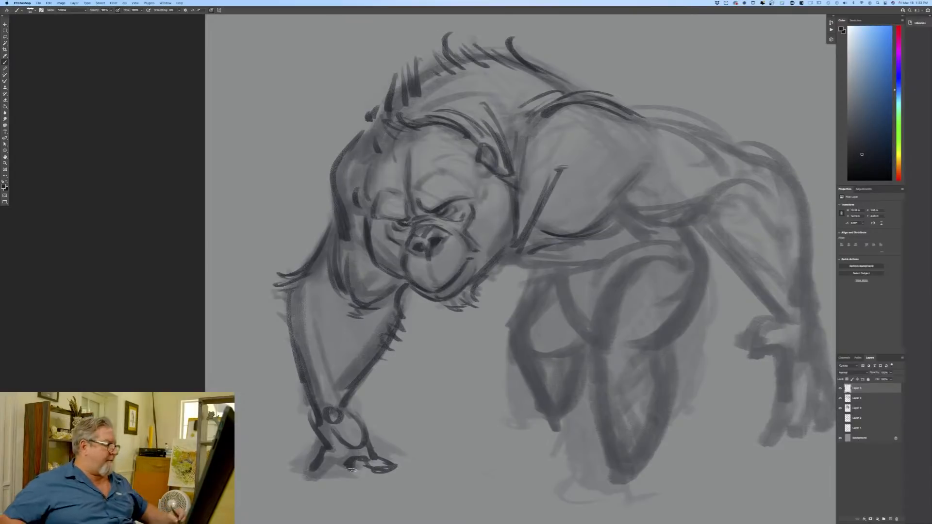
drag(361, 232, 350, 243)
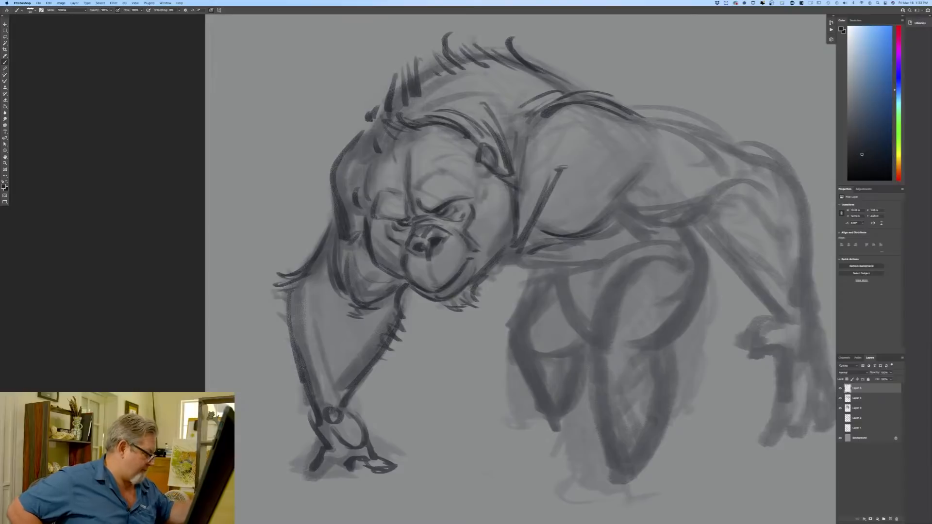
mouse_move(314, 467)
mouse_down()
mouse_move(306, 483)
mouse_move(355, 481)
mouse_move(286, 482)
mouse_move(300, 487)
mouse_move(298, 463)
mouse_up()
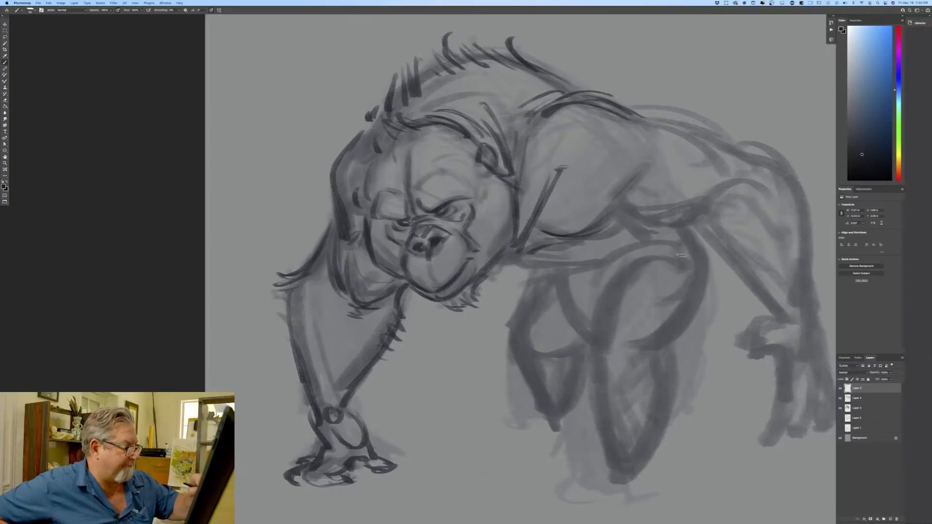
Outline the rounded upper part of the near bent limb and add curved muscle and wrinkle lines inside it.
mouse_move(681, 256)
mouse_down()
mouse_move(618, 286)
mouse_move(601, 305)
mouse_up()
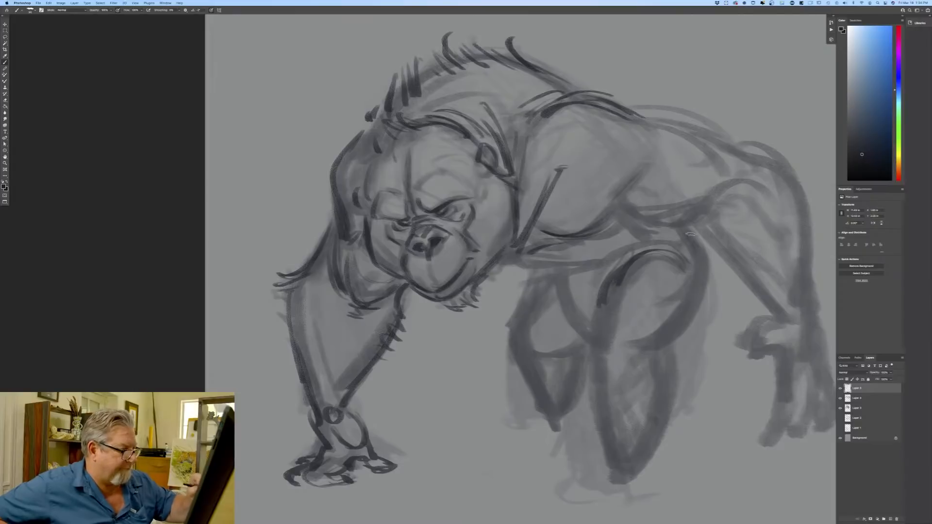
mouse_move(690, 234)
mouse_down()
mouse_move(705, 291)
mouse_move(685, 330)
mouse_move(662, 339)
mouse_up()
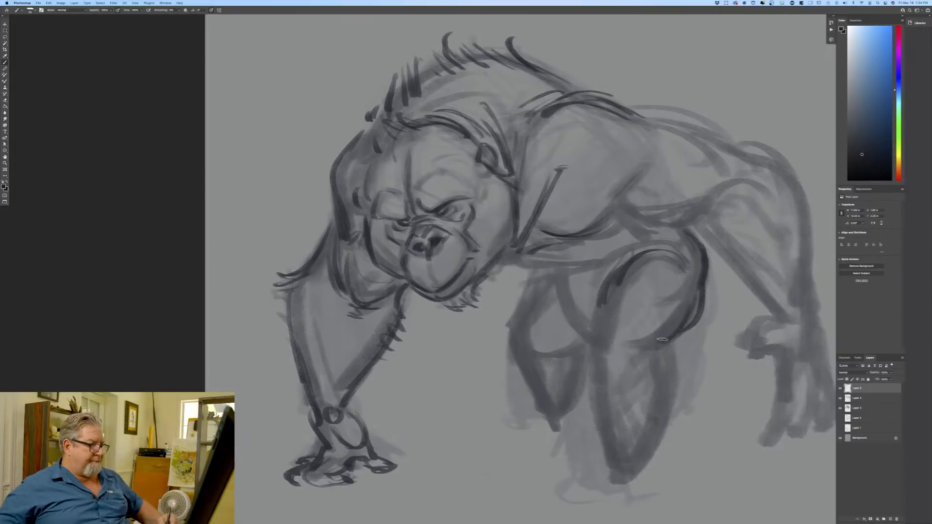
mouse_move(597, 314)
mouse_down()
mouse_move(624, 307)
mouse_move(631, 323)
mouse_up()
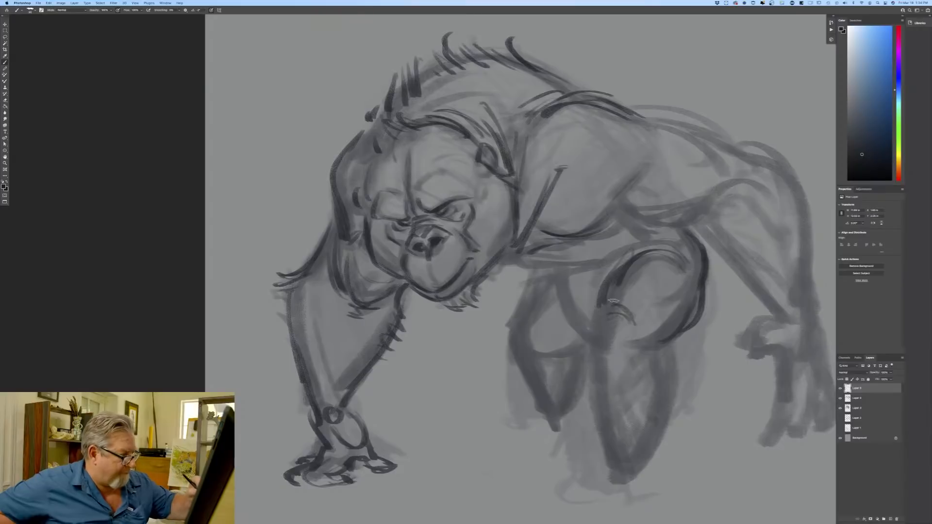
drag(607, 289, 592, 327)
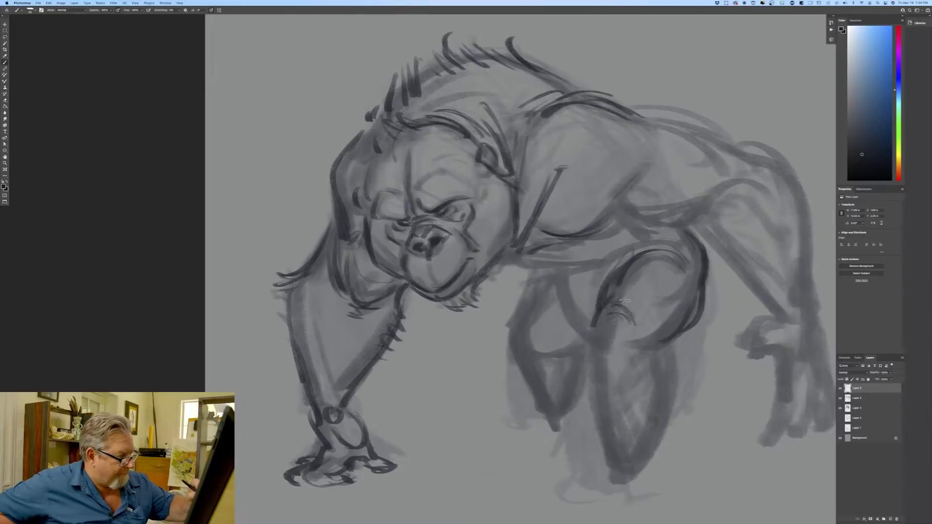
drag(645, 299, 667, 307)
drag(637, 291, 654, 309)
drag(650, 274, 636, 291)
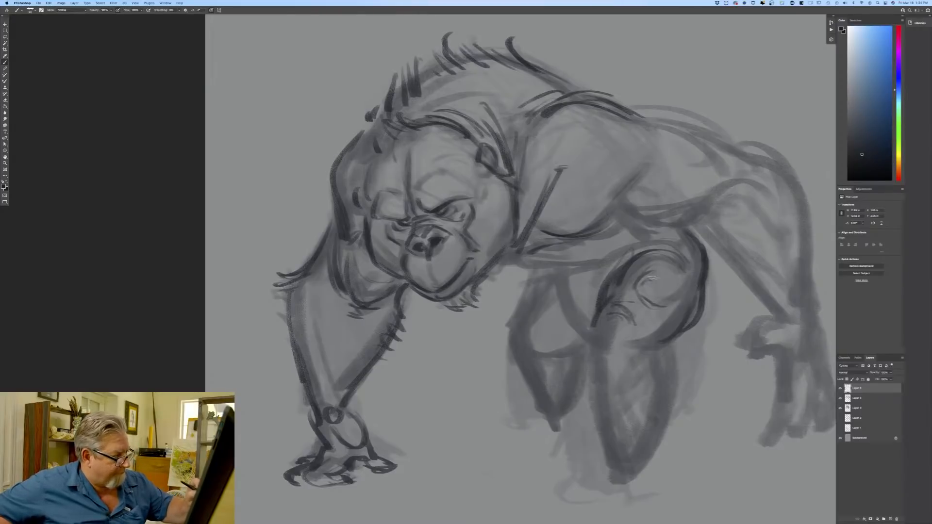
Draw the lower part of the near bent limb with its inner contour, tapering to a rough planted end.
mouse_move(600, 330)
mouse_down()
mouse_move(611, 388)
mouse_move(593, 352)
mouse_move(602, 403)
mouse_up()
mouse_move(652, 344)
mouse_down()
mouse_move(662, 337)
mouse_move(631, 393)
mouse_move(658, 432)
mouse_up()
mouse_move(672, 372)
mouse_down()
mouse_move(653, 451)
mouse_move(636, 472)
mouse_up()
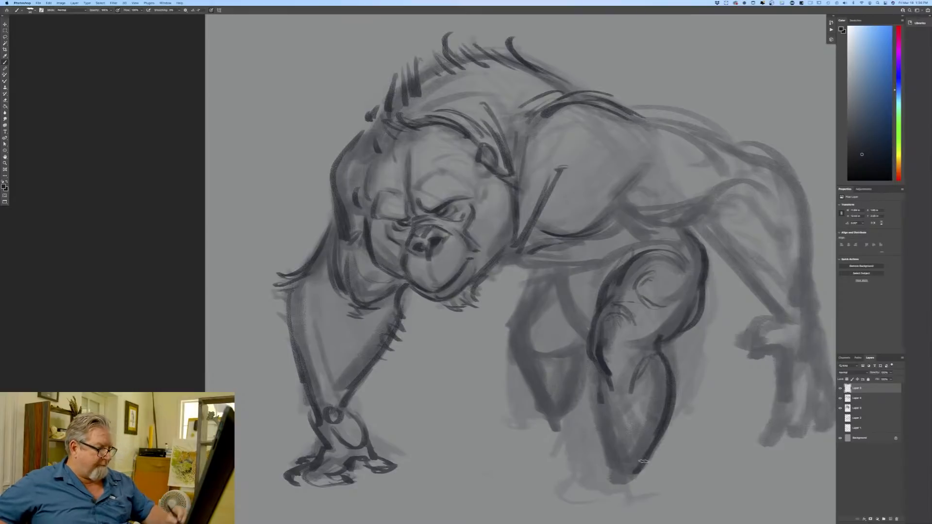
drag(601, 378, 600, 462)
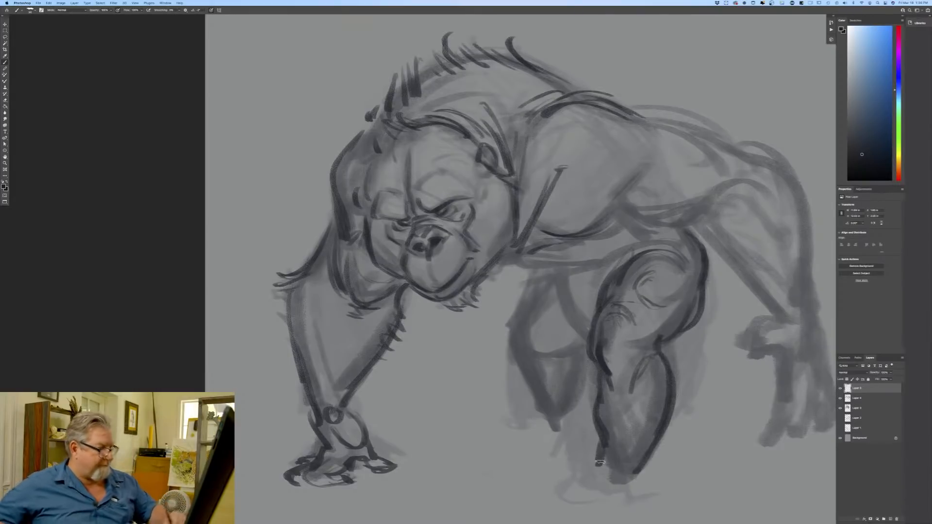
mouse_move(598, 410)
mouse_down()
mouse_move(597, 473)
mouse_move(627, 487)
mouse_up()
drag(596, 456, 634, 493)
drag(590, 471, 632, 500)
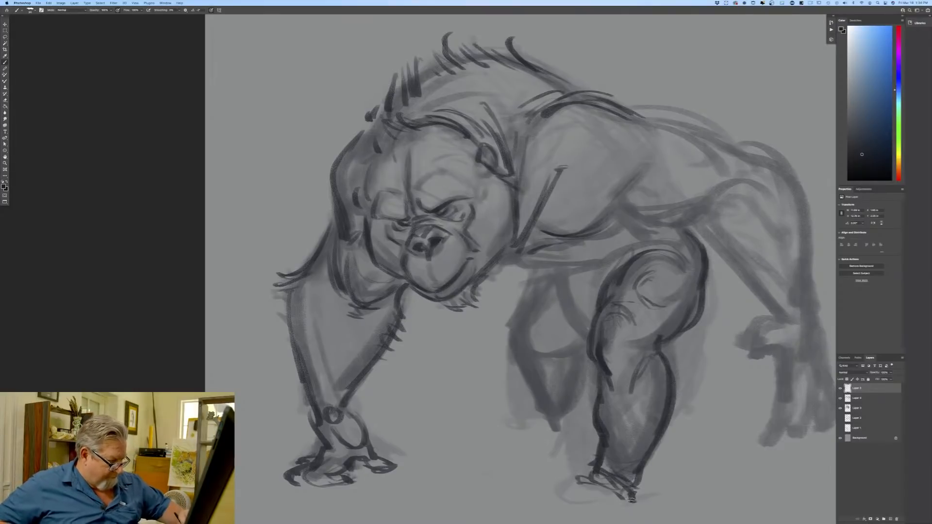
Outline the upper part of the far bent limb with a curved inner fold, and thicken the near limb's top edge.
mouse_move(566, 281)
mouse_down()
mouse_move(583, 340)
mouse_move(566, 285)
mouse_up()
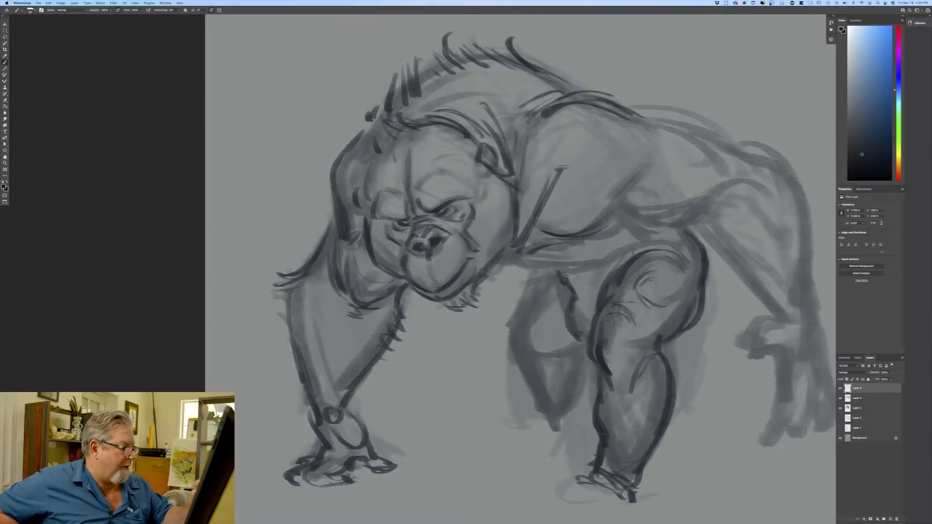
drag(675, 241, 633, 254)
drag(656, 240, 627, 257)
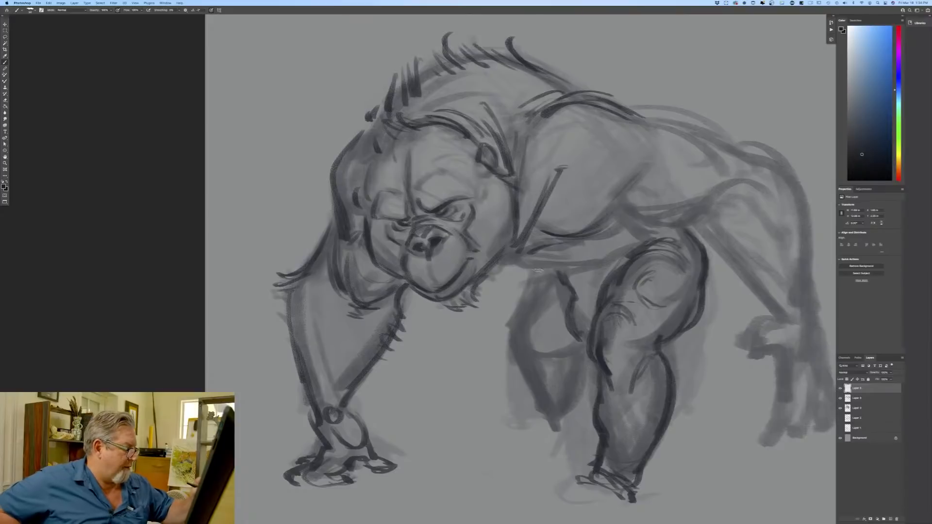
drag(539, 272, 513, 343)
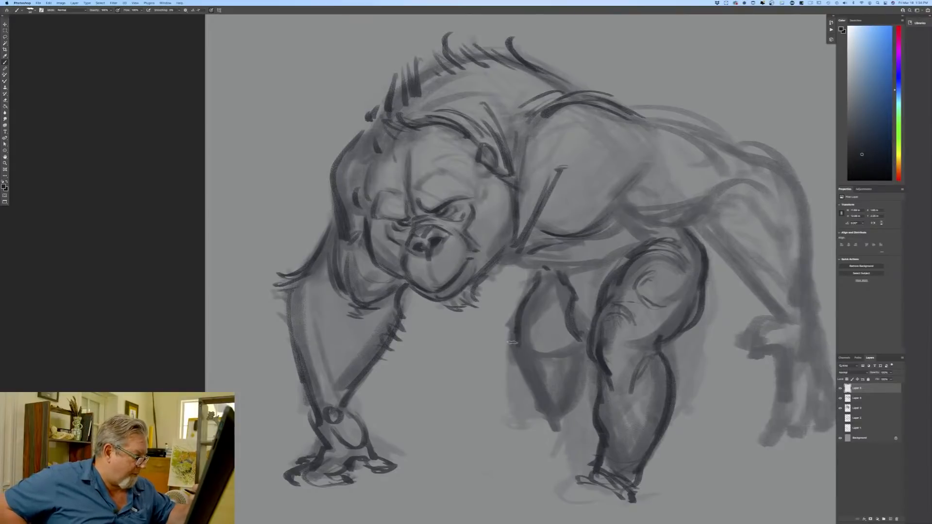
drag(567, 321, 536, 344)
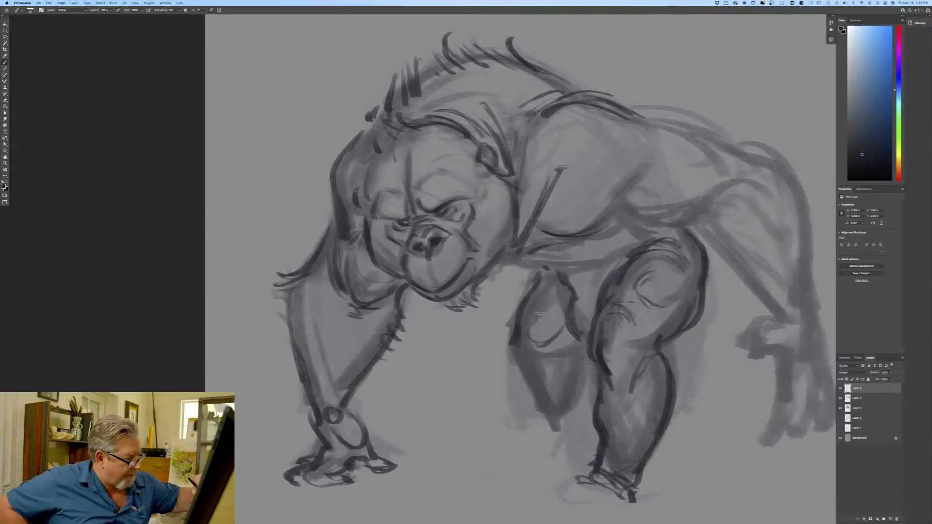
mouse_move(546, 308)
mouse_down()
mouse_move(522, 354)
mouse_move(526, 363)
mouse_up()
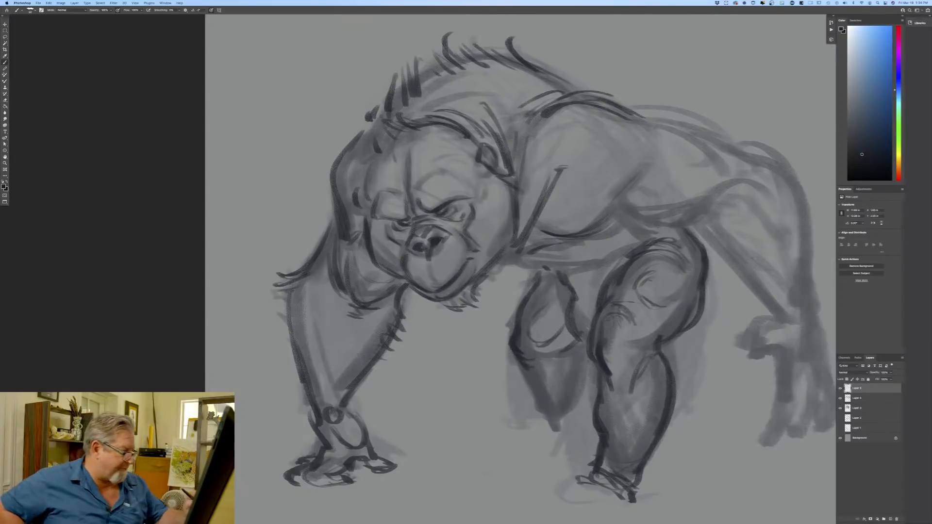
Darken the outer edge of the far limb's lower part and draw the looped muscle contour inside it.
drag(518, 357, 539, 418)
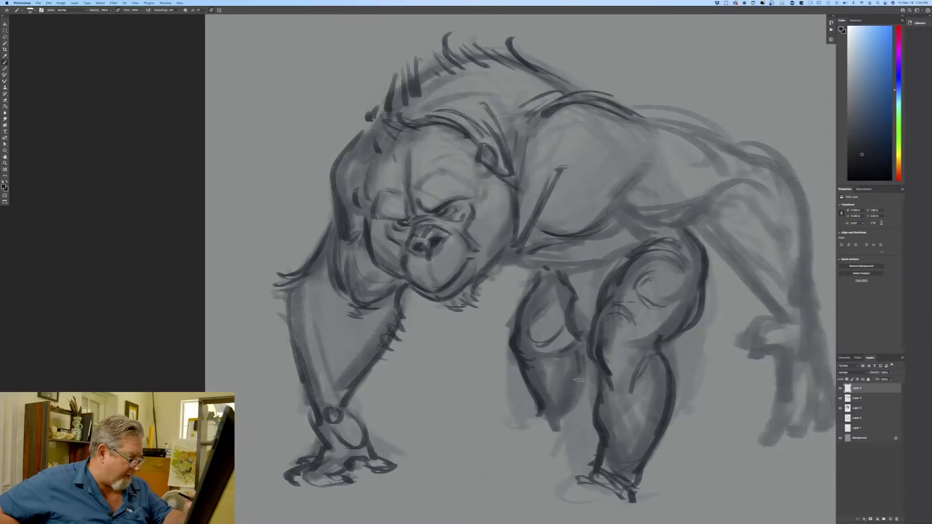
drag(578, 352, 577, 389)
mouse_move(562, 358)
mouse_down()
mouse_move(545, 375)
mouse_move(564, 399)
mouse_up()
drag(577, 394, 576, 412)
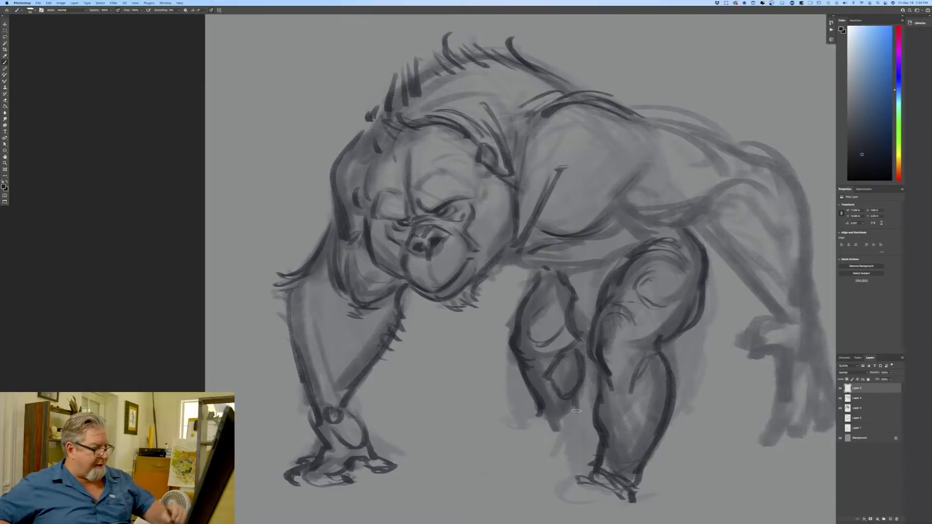
Draw the oval kneecap and surrounding folds on the near bent limb, and reinforce the inner edge of the far limb.
mouse_move(635, 338)
mouse_down()
mouse_move(630, 372)
mouse_move(611, 380)
mouse_up()
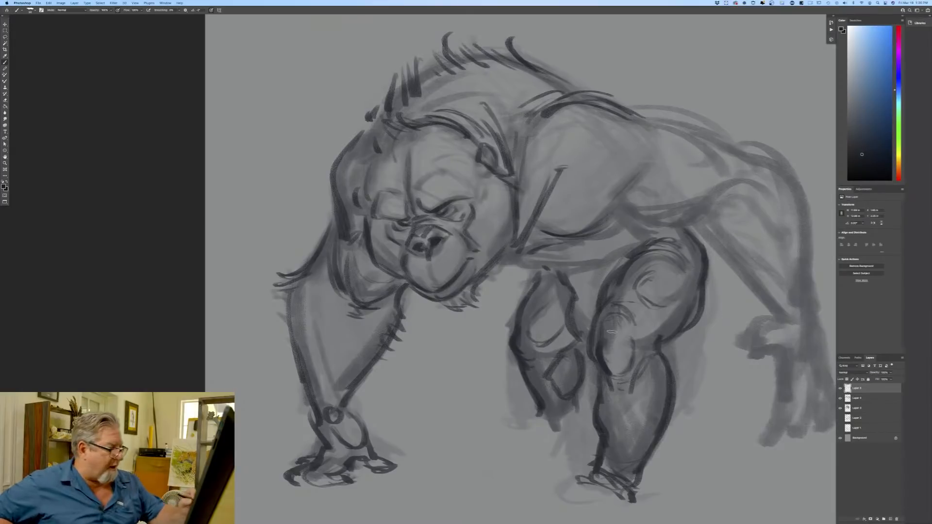
mouse_move(633, 329)
mouse_down()
mouse_move(638, 345)
mouse_move(656, 334)
mouse_up()
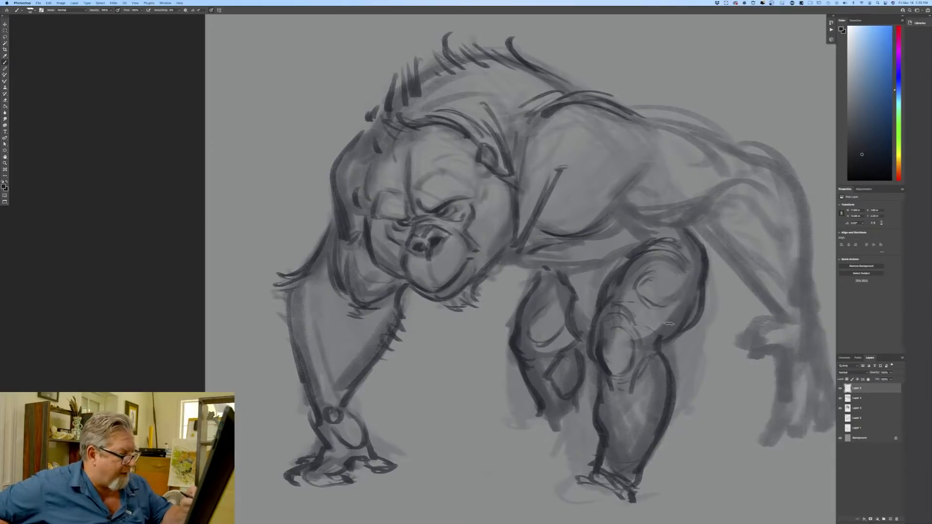
drag(693, 311, 663, 346)
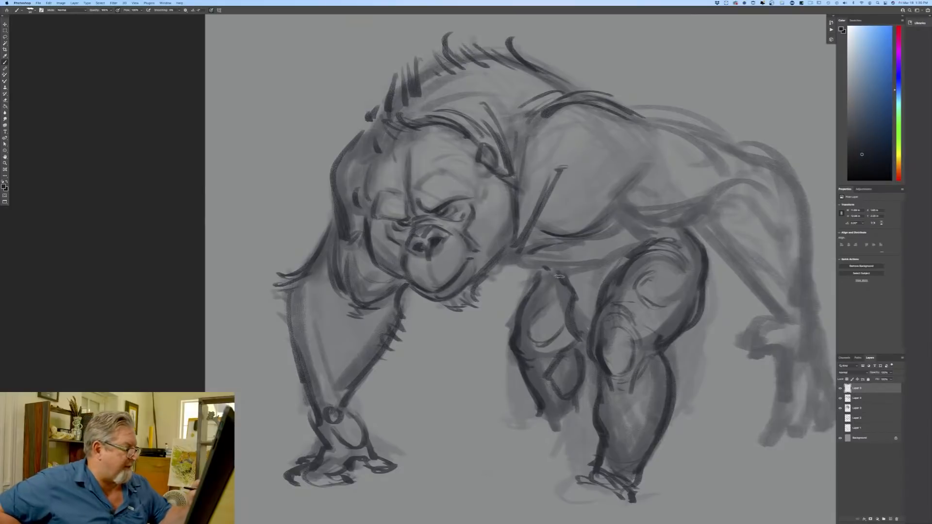
drag(560, 276, 573, 335)
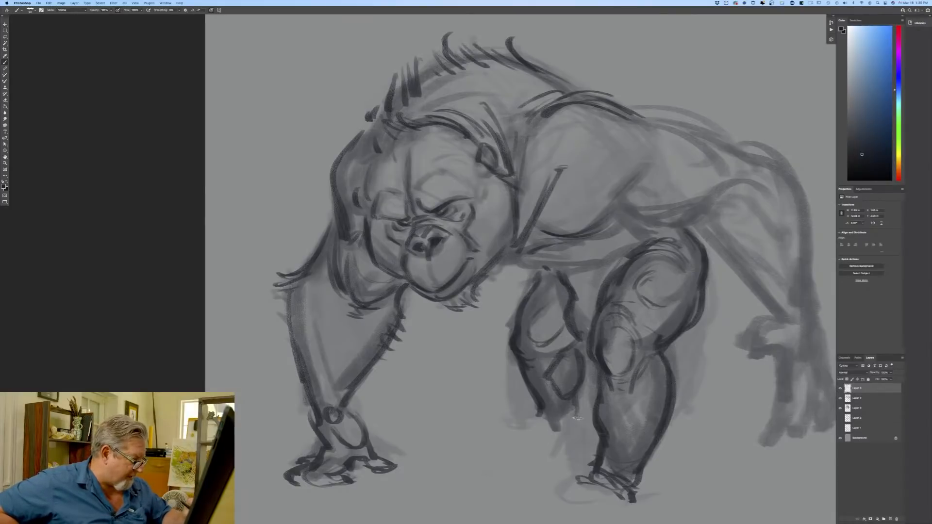
Draw the far foot with its heel and splayed toes at the end of the far limb.
mouse_move(577, 413)
mouse_down()
mouse_move(580, 437)
mouse_move(556, 454)
mouse_move(544, 441)
mouse_move(580, 459)
mouse_move(524, 439)
mouse_up()
mouse_move(573, 441)
mouse_down()
mouse_move(560, 448)
mouse_move(548, 436)
mouse_move(492, 436)
mouse_up()
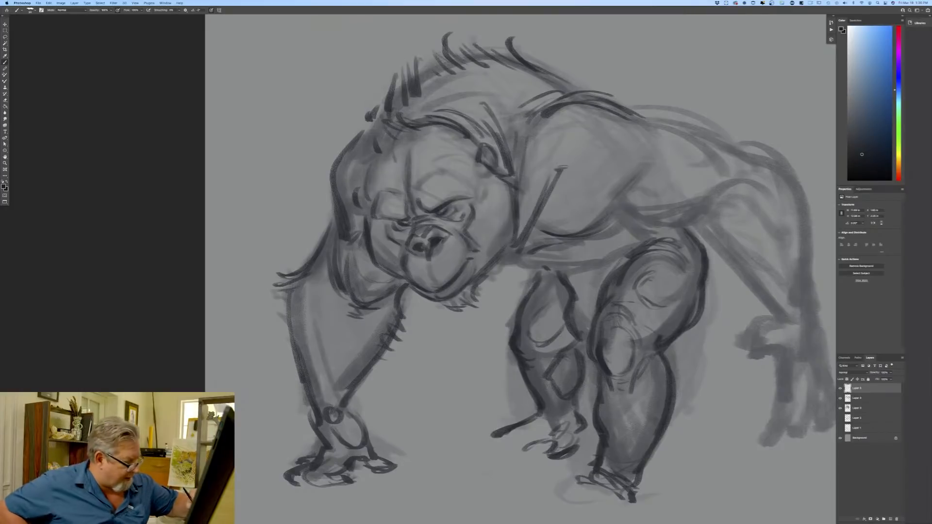
mouse_move(540, 407)
mouse_down()
mouse_move(527, 425)
mouse_move(491, 438)
mouse_move(499, 459)
mouse_move(480, 457)
mouse_move(484, 448)
mouse_up()
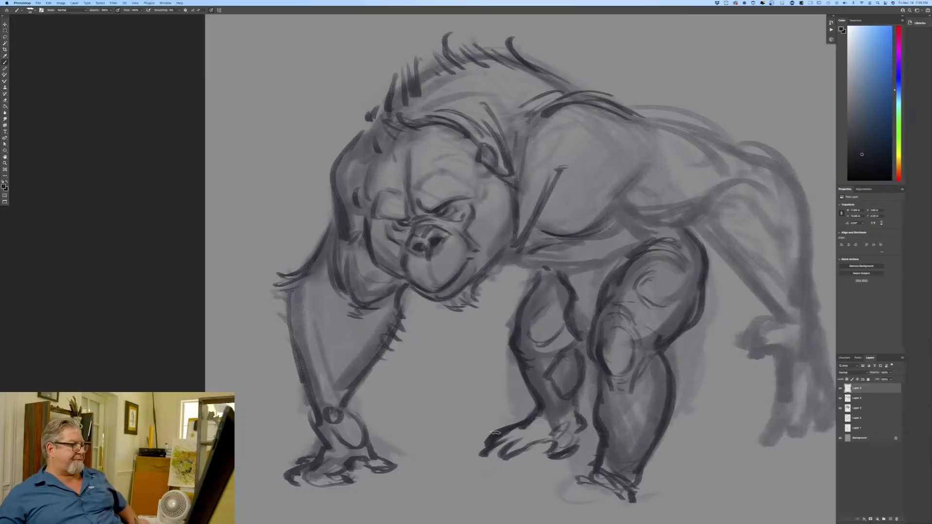
Outline the back from behind the shoulder to the rump and down the rearmost limb's outer edge with overlapping fur strokes.
mouse_move(152, 383)
mouse_down()
mouse_move(123, 379)
mouse_move(75, 347)
mouse_up()
mouse_move(495, 81)
mouse_down()
mouse_move(599, 108)
mouse_move(665, 160)
mouse_up()
mouse_move(629, 127)
mouse_down()
mouse_move(679, 158)
mouse_move(701, 219)
mouse_up()
mouse_move(653, 167)
mouse_down()
mouse_move(684, 236)
mouse_move(682, 272)
mouse_up()
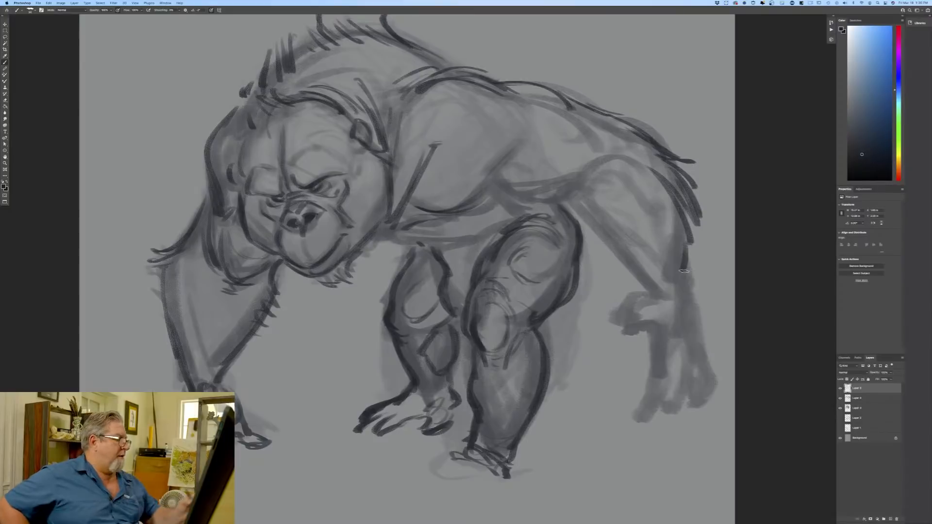
Darken the lower torso contour and draw the rearmost limb's inner edge down to the wrist.
mouse_move(430, 204)
mouse_down()
mouse_move(522, 186)
mouse_move(523, 194)
mouse_up()
drag(506, 145, 487, 167)
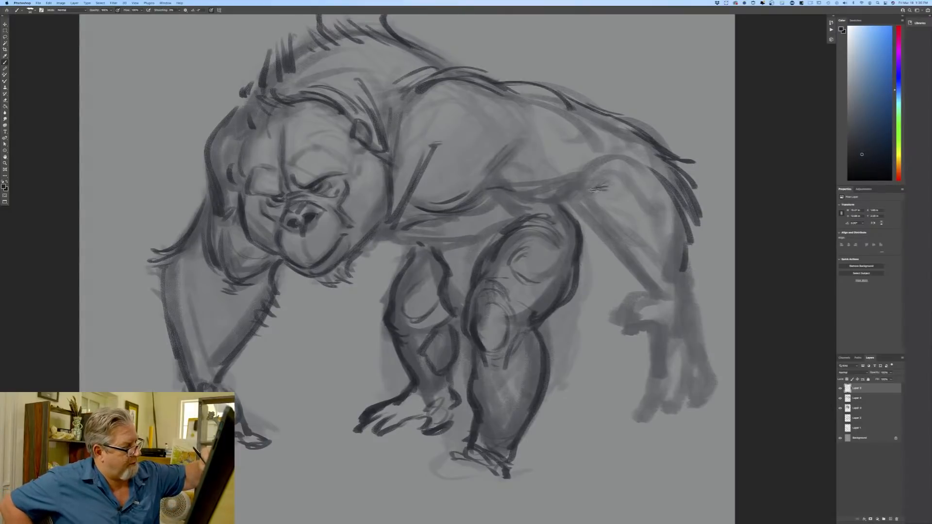
drag(575, 194, 459, 203)
mouse_move(577, 195)
mouse_down()
mouse_move(606, 198)
mouse_move(572, 203)
mouse_move(614, 246)
mouse_up()
drag(585, 212, 642, 274)
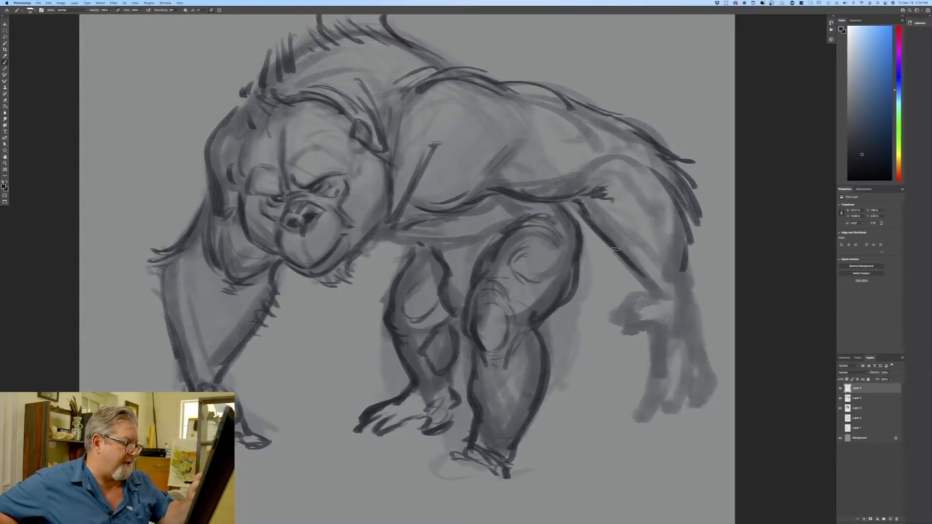
drag(597, 235, 641, 283)
Add fur strokes along the rearmost limb's outer forearm, the side of the torso and the rump.
drag(689, 246, 708, 318)
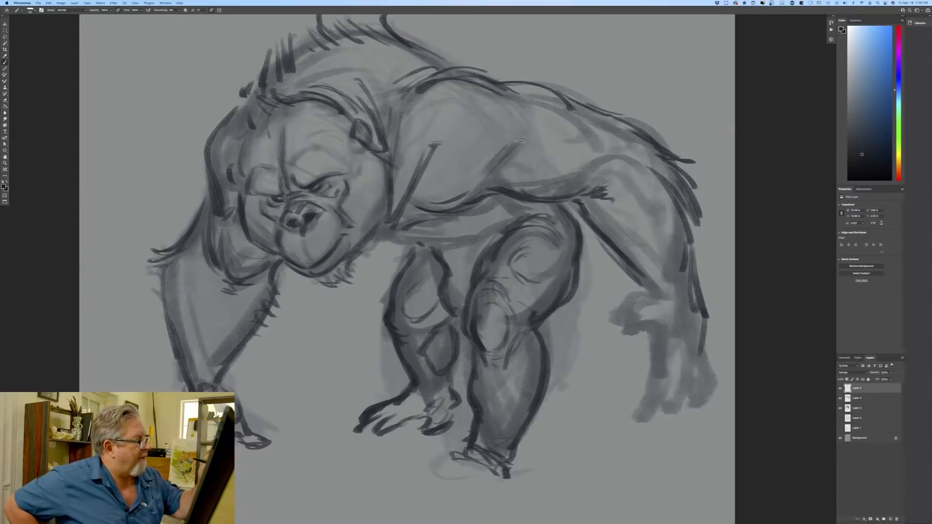
drag(520, 141, 597, 125)
mouse_move(560, 98)
mouse_down()
mouse_move(510, 81)
mouse_move(557, 89)
mouse_up()
drag(629, 156, 668, 168)
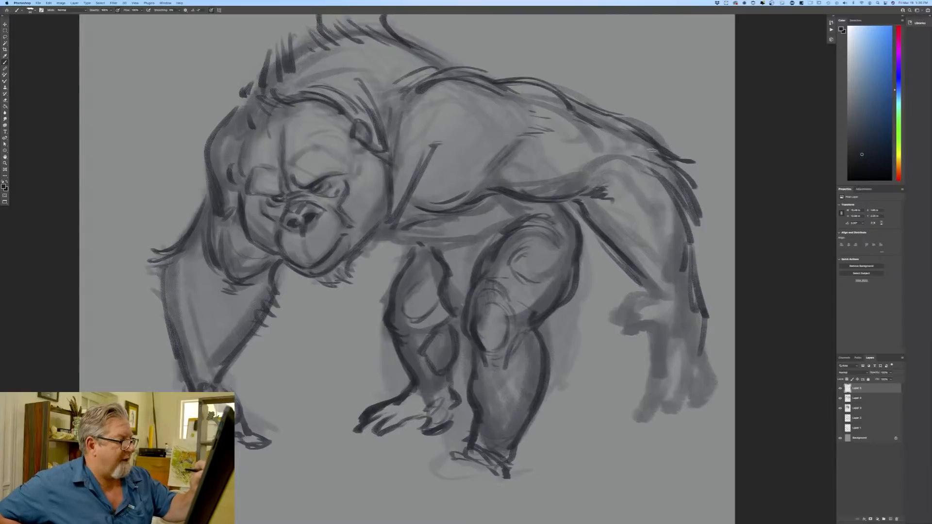
drag(634, 131, 675, 141)
Draw the thumb and curled finger of the rearmost hand, and outline both sides of its hanging fingers.
mouse_move(640, 285)
mouse_down()
mouse_move(662, 298)
mouse_move(659, 314)
mouse_move(632, 317)
mouse_move(627, 335)
mouse_move(603, 343)
mouse_move(627, 358)
mouse_move(663, 340)
mouse_up()
mouse_move(608, 353)
mouse_down()
mouse_move(649, 343)
mouse_move(616, 342)
mouse_up()
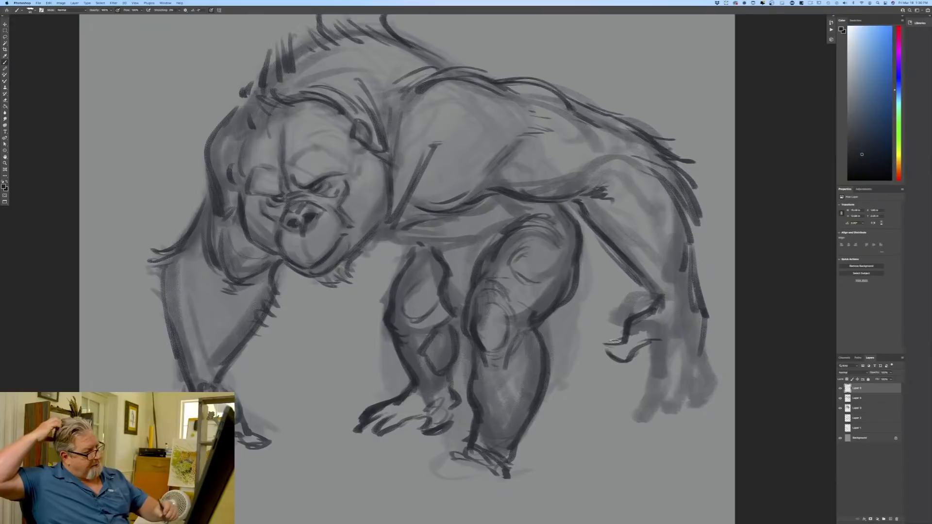
drag(699, 290, 707, 313)
mouse_move(703, 352)
mouse_down()
mouse_move(688, 370)
mouse_move(698, 379)
mouse_up()
mouse_move(661, 339)
mouse_down()
mouse_move(645, 392)
mouse_move(652, 410)
mouse_up()
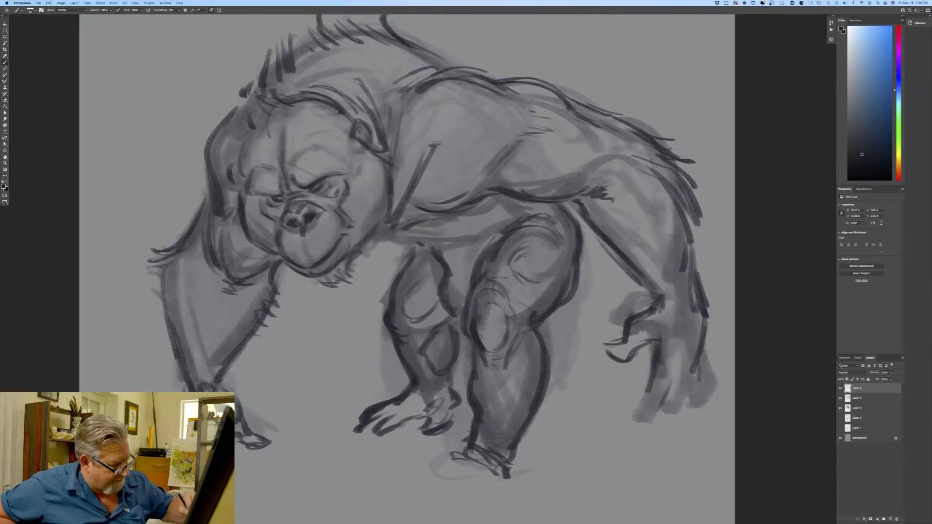
Close the rearmost hand's outline with rounded fingertips and lines separating the fingers.
drag(657, 379, 649, 396)
mouse_move(700, 357)
mouse_down()
mouse_move(685, 402)
mouse_move(668, 395)
mouse_move(661, 407)
mouse_move(674, 406)
mouse_move(632, 427)
mouse_up()
mouse_move(675, 405)
mouse_down()
mouse_move(630, 426)
mouse_move(633, 416)
mouse_move(676, 425)
mouse_up()
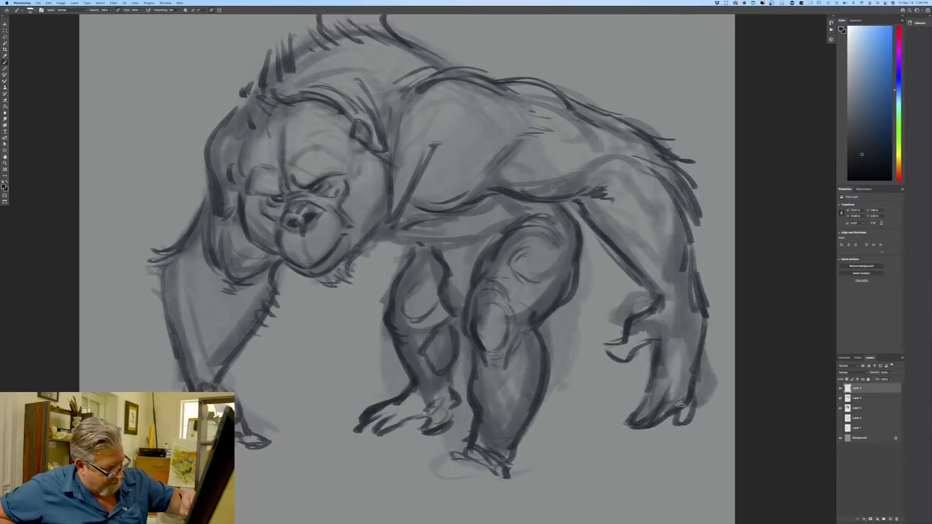
drag(696, 394, 682, 424)
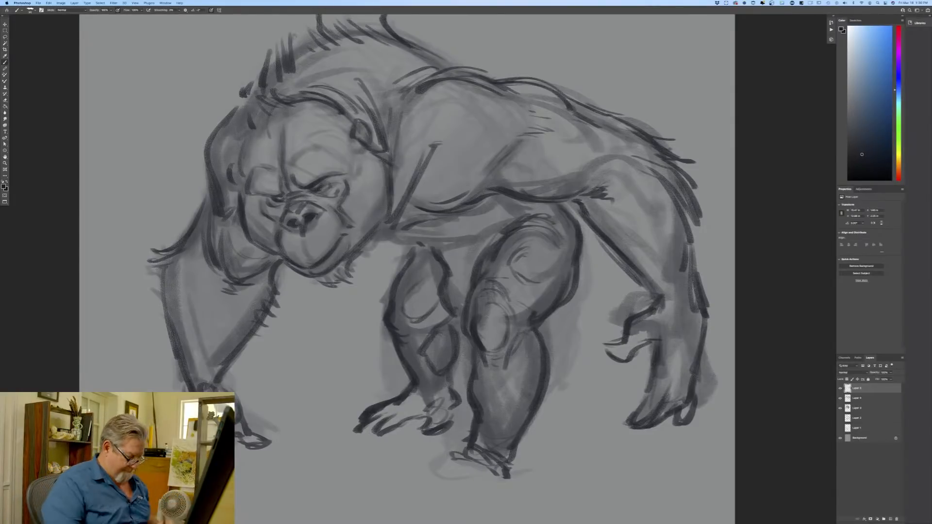
Draw the near foot with its side toe and row of short front toes below the ankle.
key(super+minus)
key(super+minus)
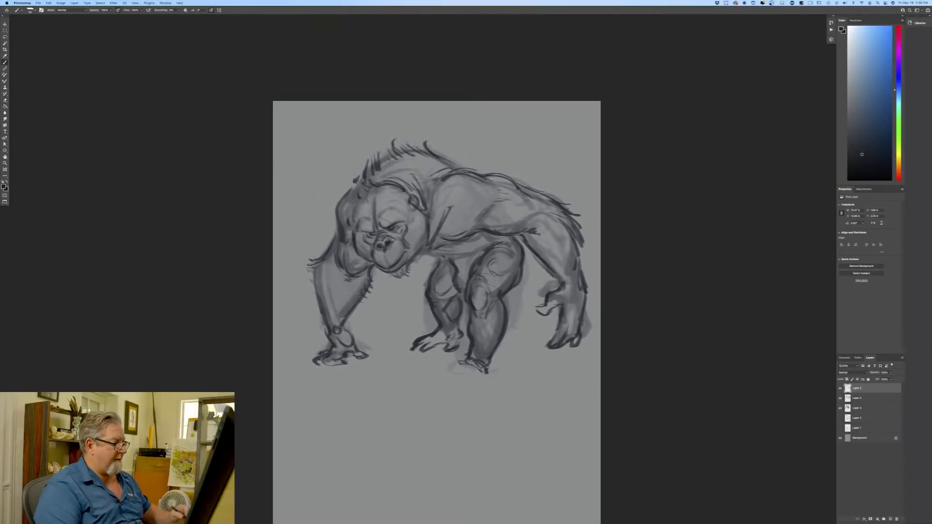
key(super+plus)
drag(183, 395, 250, 321)
mouse_move(561, 327)
mouse_down()
mouse_move(566, 334)
mouse_move(508, 331)
mouse_move(524, 346)
mouse_move(516, 347)
mouse_move(573, 340)
mouse_move(574, 349)
mouse_move(551, 355)
mouse_up()
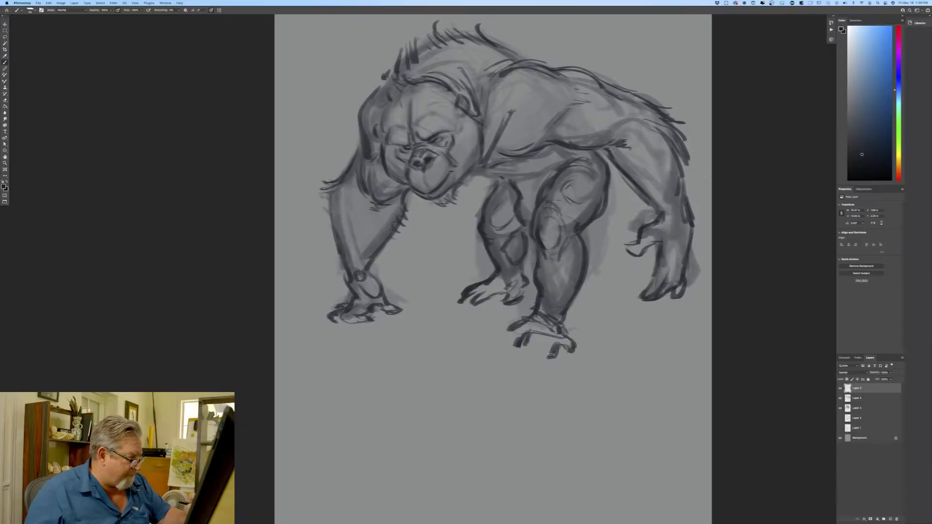
drag(509, 328, 500, 334)
mouse_move(504, 334)
mouse_down()
mouse_move(523, 337)
mouse_move(511, 358)
mouse_move(527, 357)
mouse_up()
drag(543, 343, 537, 362)
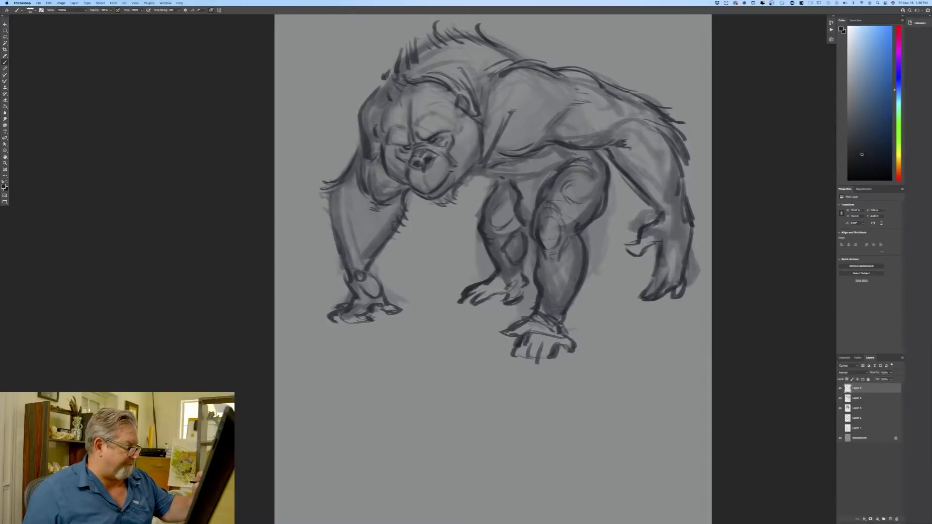
Add vertical muscle and fur strokes along the shin of the near bent limb.
drag(560, 249, 552, 256)
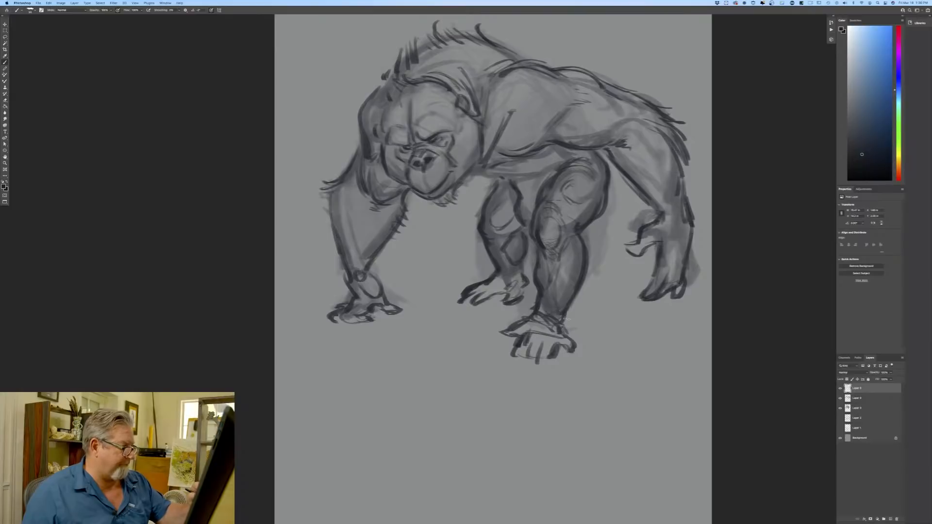
drag(564, 262, 558, 291)
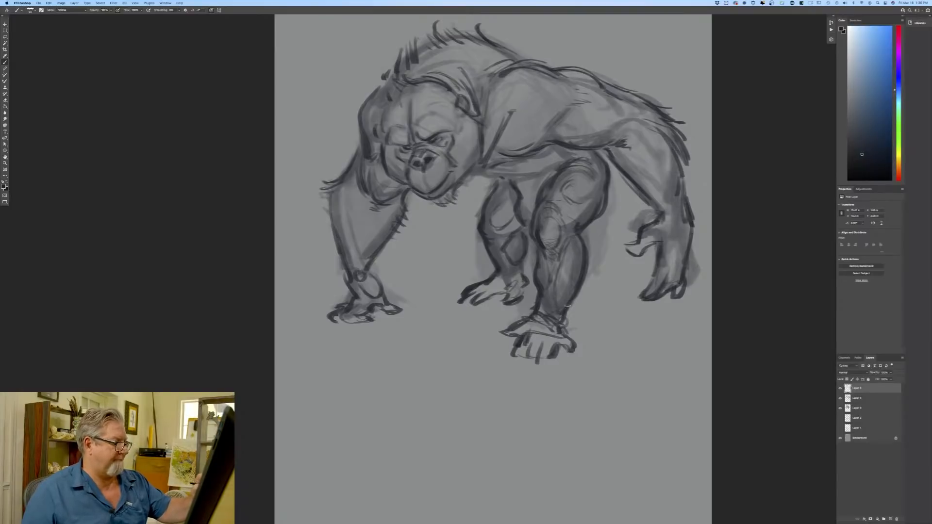
drag(569, 259, 564, 307)
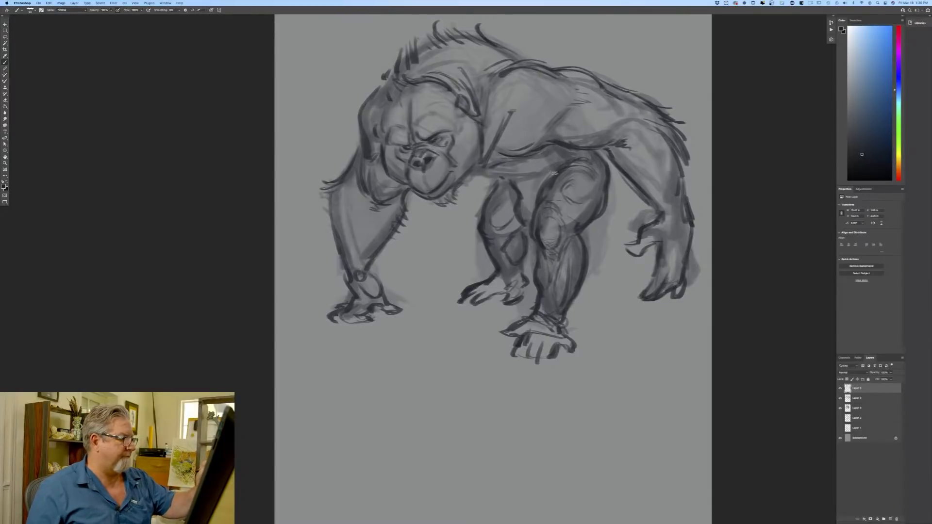
Hatch shadow tone over the belly, far leg, front arm, neck and lower part of the near leg.
mouse_move(554, 173)
mouse_down()
mouse_move(541, 193)
mouse_move(498, 151)
mouse_move(465, 180)
mouse_move(522, 179)
mouse_move(523, 195)
mouse_move(500, 184)
mouse_move(518, 218)
mouse_move(494, 202)
mouse_move(515, 239)
mouse_move(513, 266)
mouse_move(495, 260)
mouse_move(508, 304)
mouse_up()
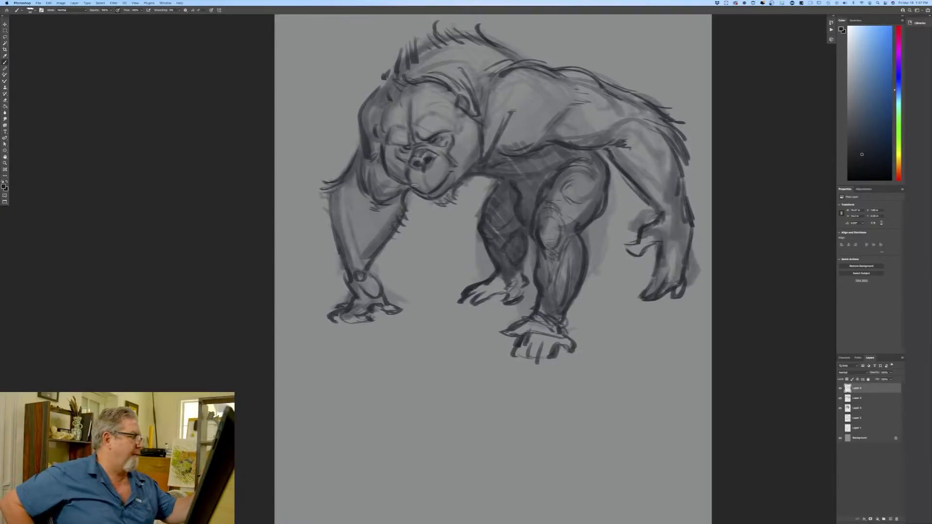
mouse_move(416, 186)
mouse_down()
mouse_move(377, 146)
mouse_move(393, 187)
mouse_move(362, 204)
mouse_move(355, 181)
mouse_move(347, 233)
mouse_move(362, 277)
mouse_up()
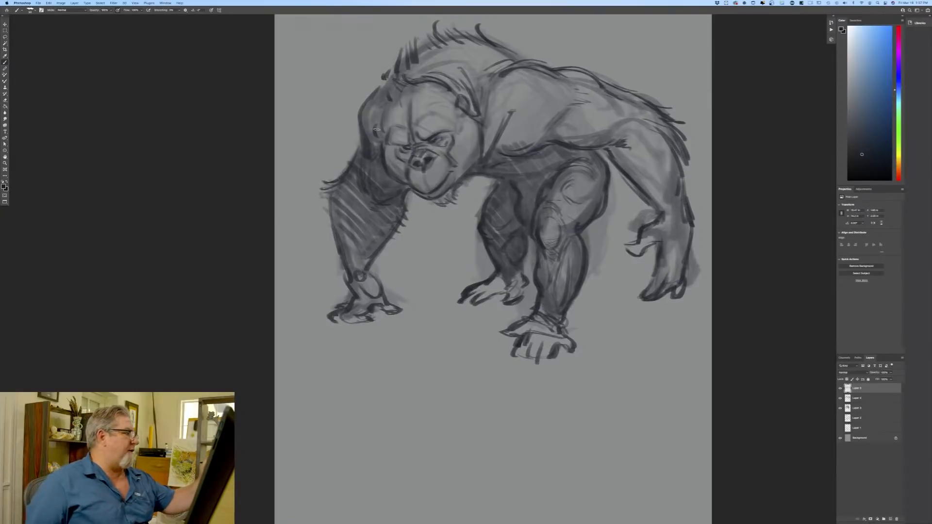
mouse_move(376, 130)
mouse_down()
mouse_move(393, 95)
mouse_move(449, 85)
mouse_move(491, 119)
mouse_move(468, 135)
mouse_move(486, 138)
mouse_move(556, 111)
mouse_move(529, 99)
mouse_up()
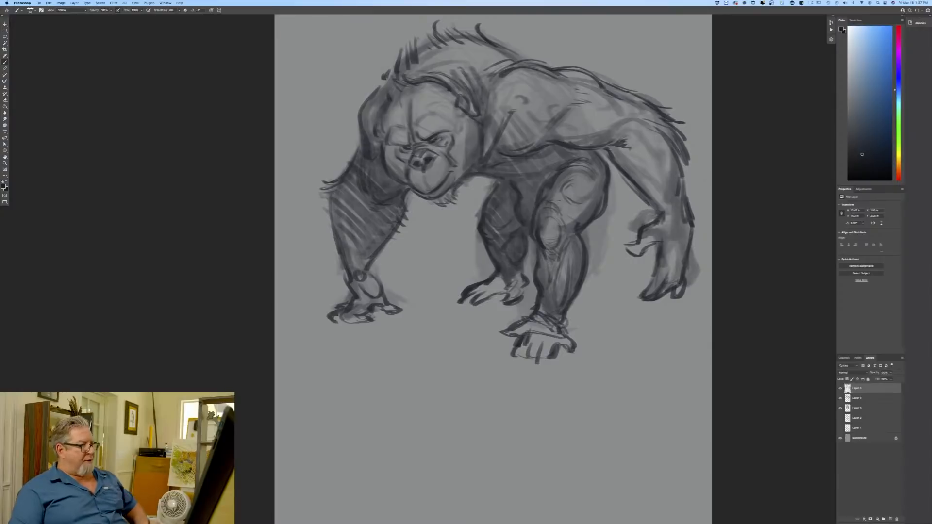
mouse_move(536, 245)
mouse_down()
mouse_move(532, 238)
mouse_move(559, 214)
mouse_move(573, 260)
mouse_move(547, 321)
mouse_up()
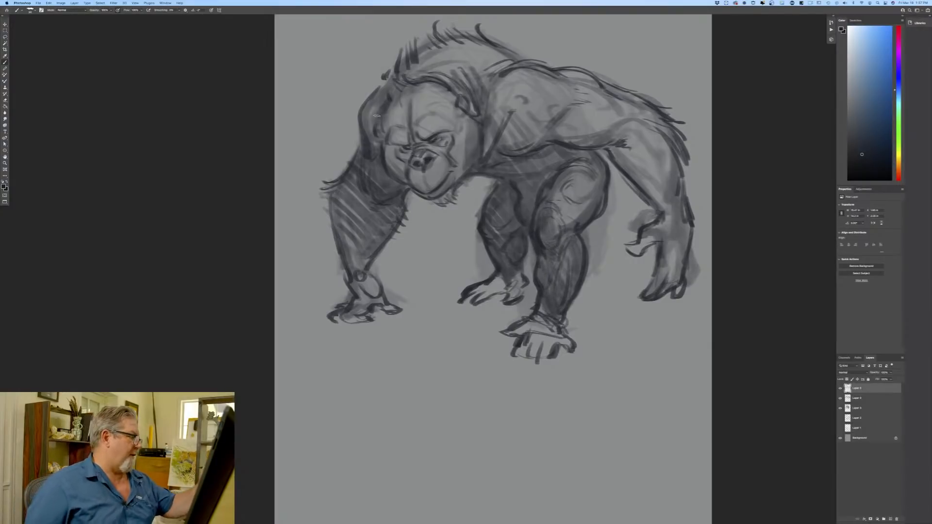
mouse_move(375, 137)
mouse_down()
mouse_move(394, 213)
mouse_move(350, 228)
mouse_move(339, 243)
mouse_up()
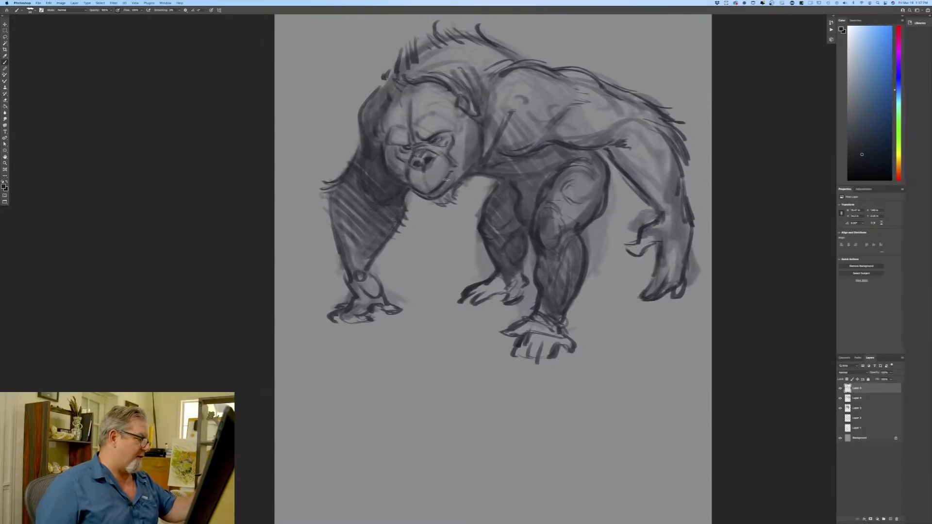
Deepen the shadows under the chin, around the eyes and along the underside of the belly.
mouse_move(446, 180)
mouse_down()
mouse_move(434, 195)
mouse_move(440, 201)
mouse_move(440, 188)
mouse_up()
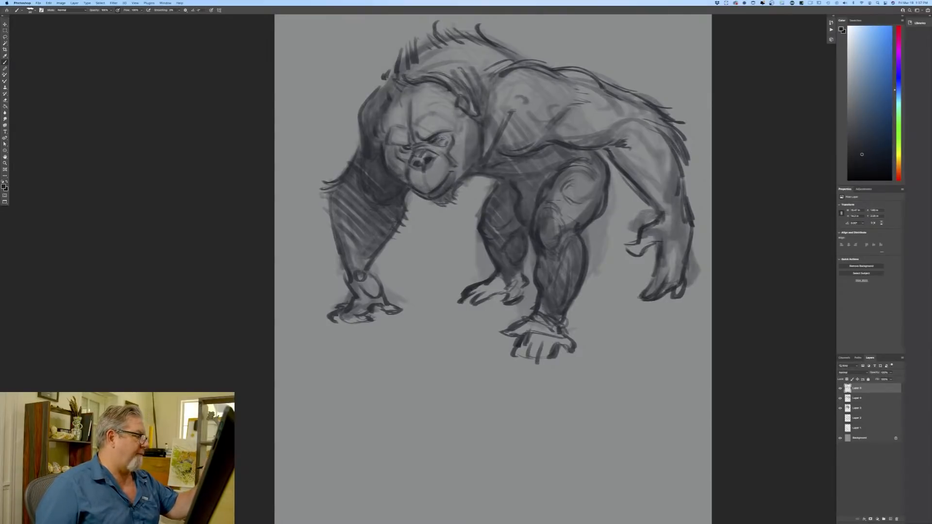
drag(443, 138, 398, 148)
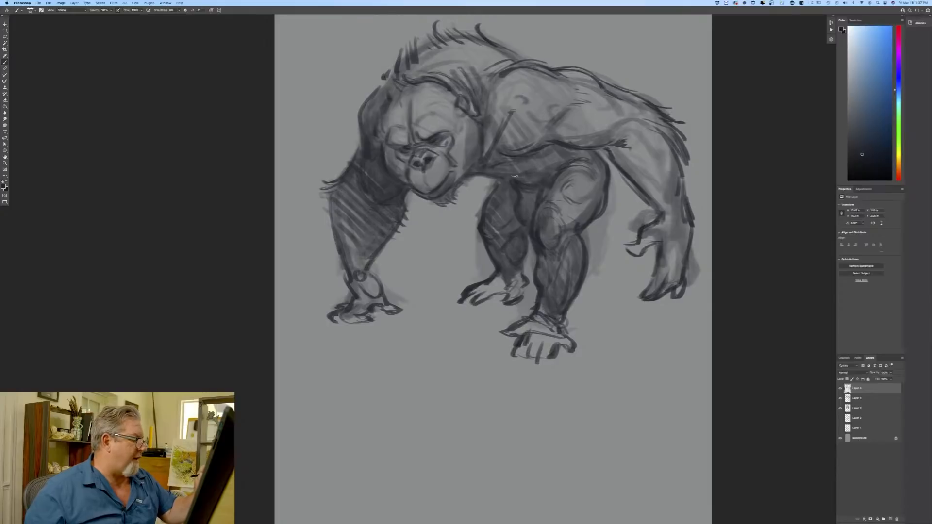
drag(551, 151, 540, 158)
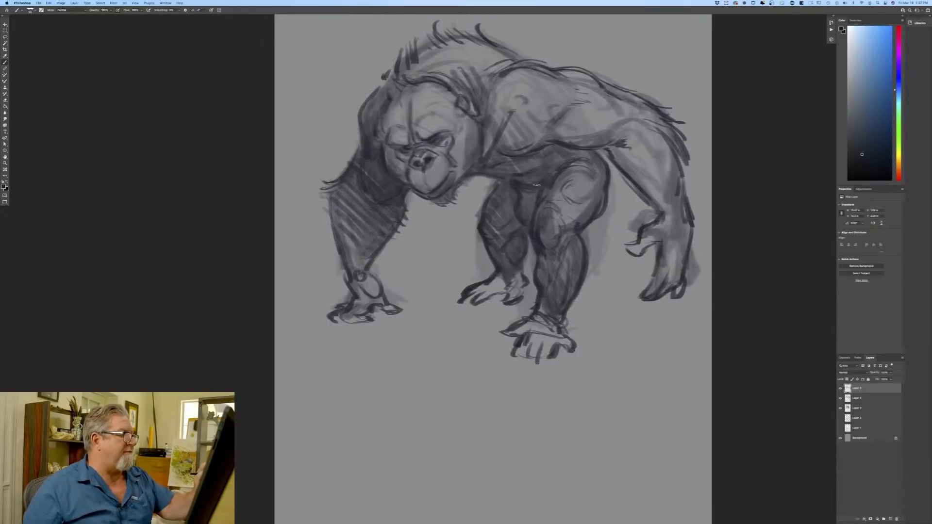
Reinforce the contours of the back, near shoulder, rearmost hand and front arm with darker strokes.
drag(523, 64, 603, 83)
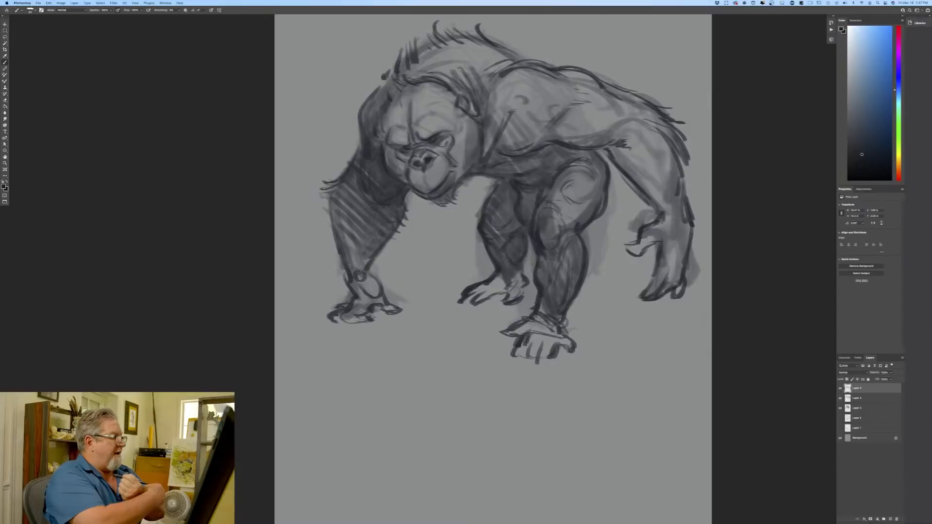
drag(491, 82, 553, 62)
drag(650, 216, 658, 209)
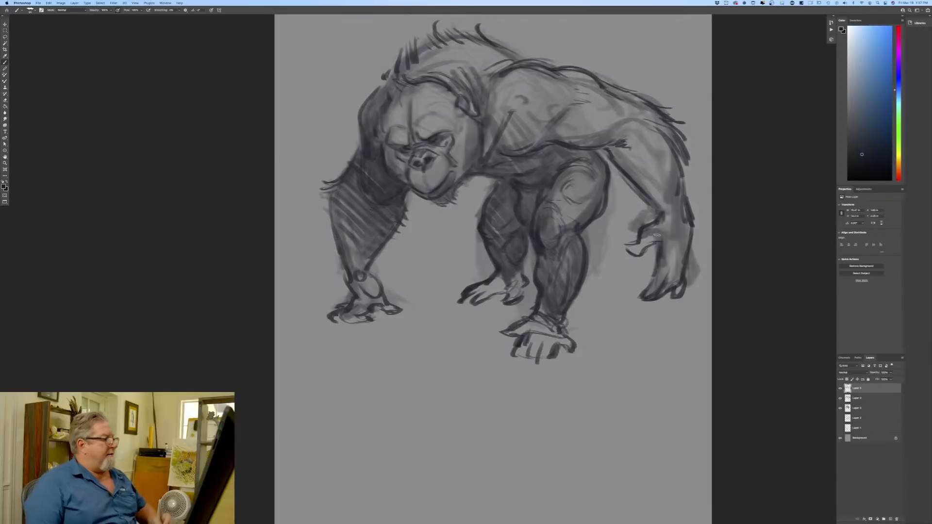
drag(383, 79, 361, 126)
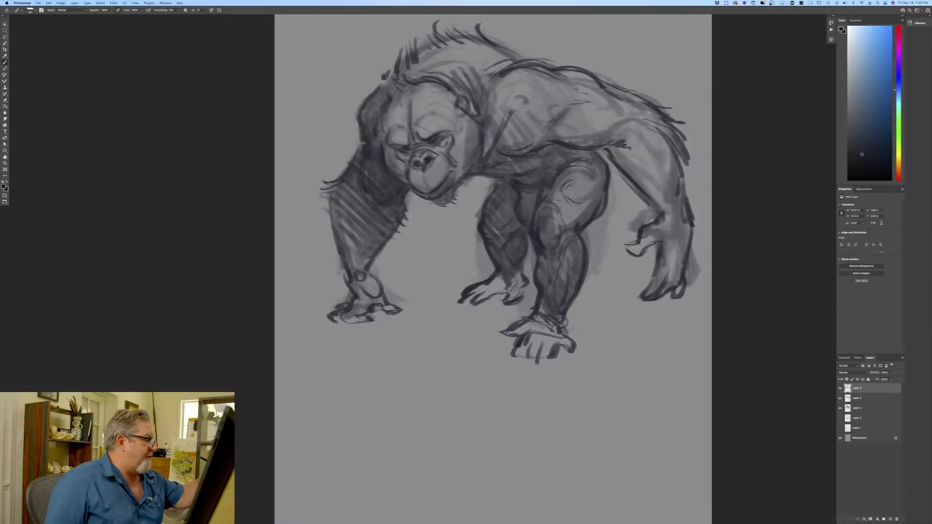
drag(343, 245, 353, 274)
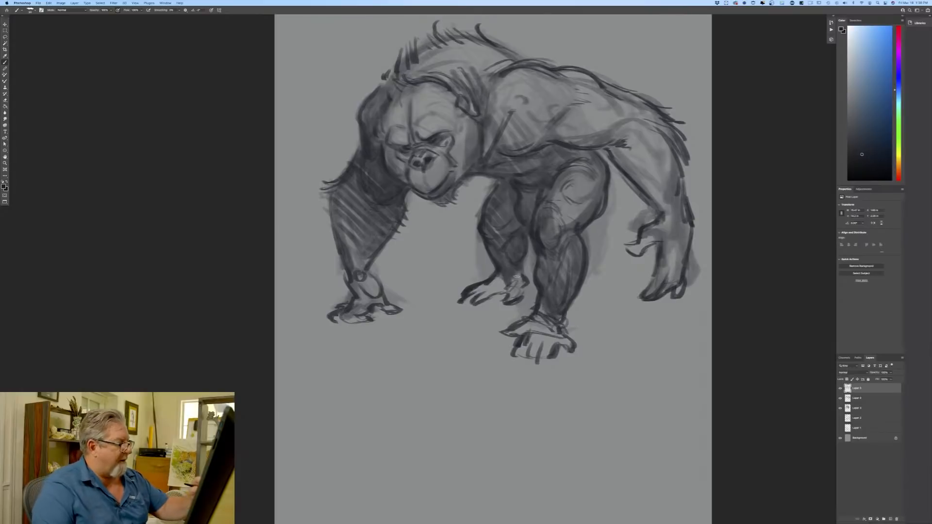
Fill the far and near feet with dark shading, and add hair strokes along the back crest and above the head.
mouse_move(517, 277)
mouse_down()
mouse_move(514, 291)
mouse_move(469, 291)
mouse_move(456, 305)
mouse_up()
mouse_move(568, 332)
mouse_down()
mouse_move(539, 335)
mouse_move(538, 359)
mouse_move(521, 353)
mouse_move(507, 329)
mouse_move(570, 345)
mouse_move(523, 358)
mouse_up()
drag(478, 26, 452, 42)
drag(459, 27, 446, 46)
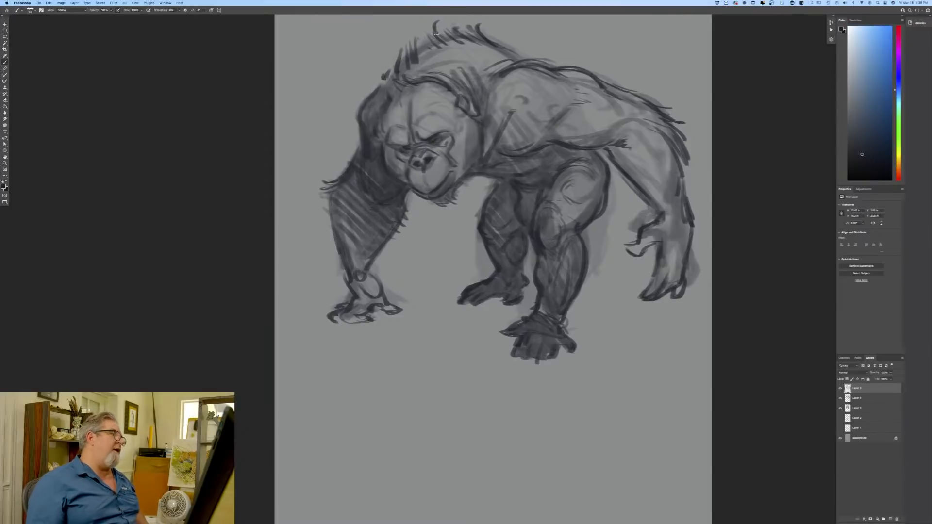
drag(447, 73, 413, 71)
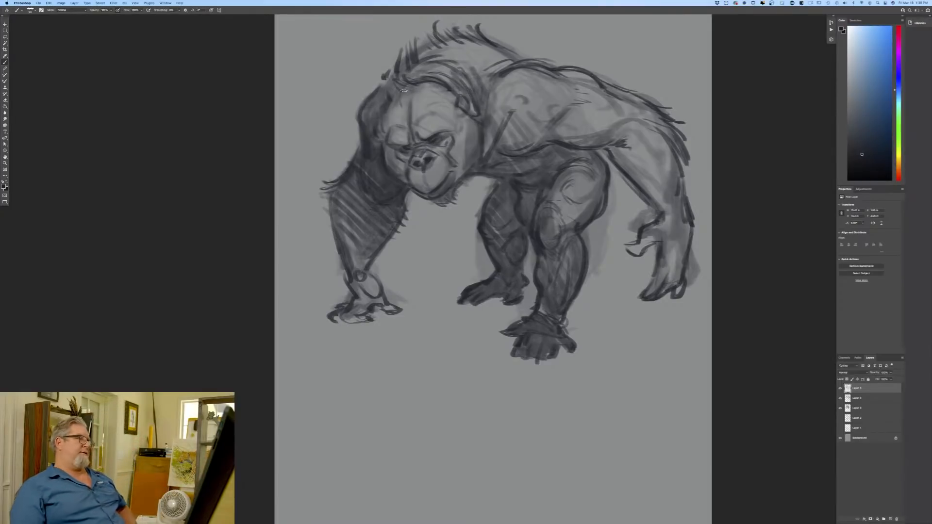
Flip the whole canvas horizontally to mirror the ape figure.
click(61, 3)
mouse_move(80, 47)
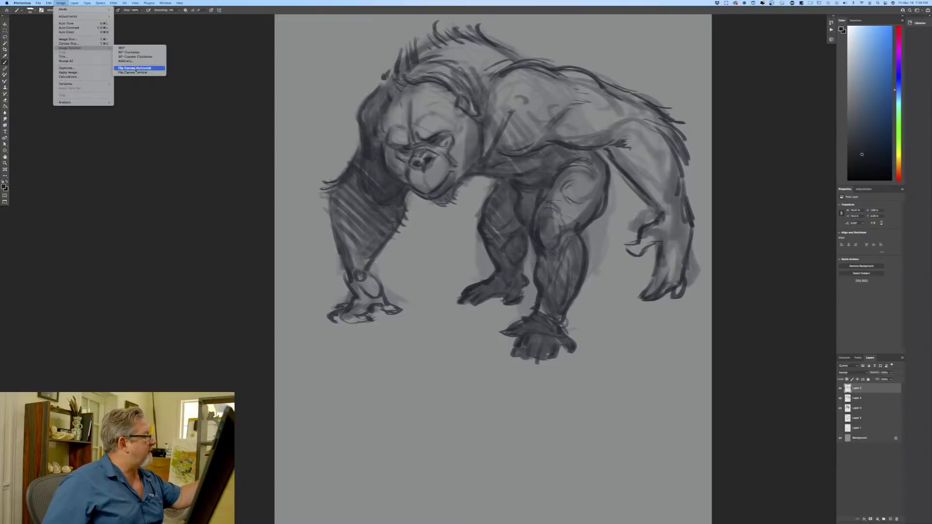
click(135, 68)
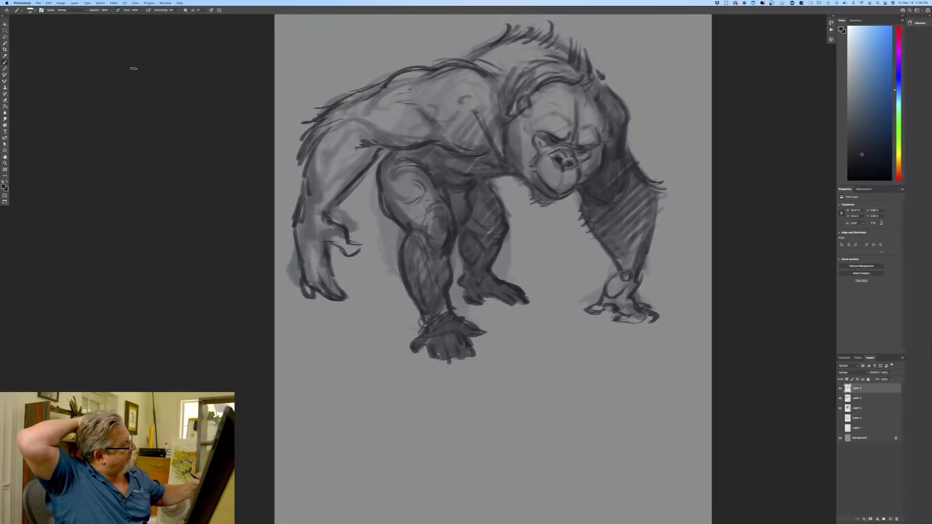
key(l)
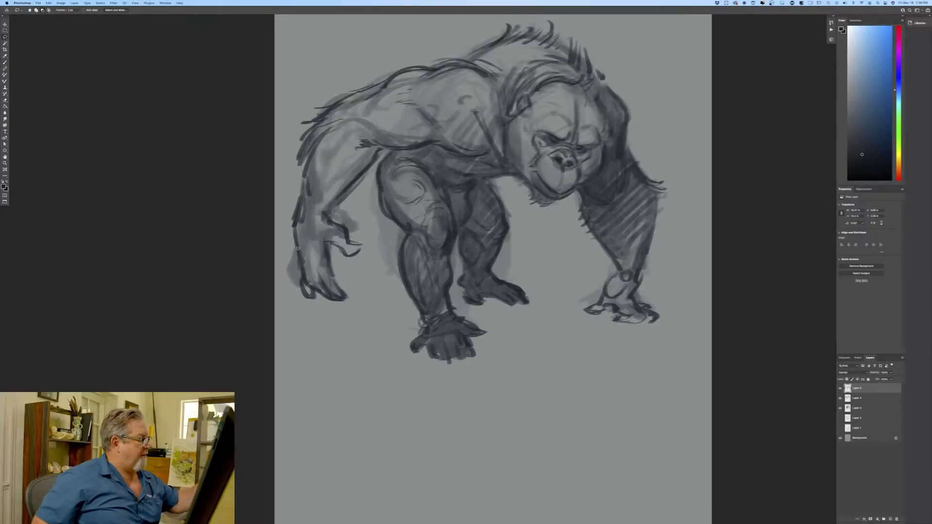
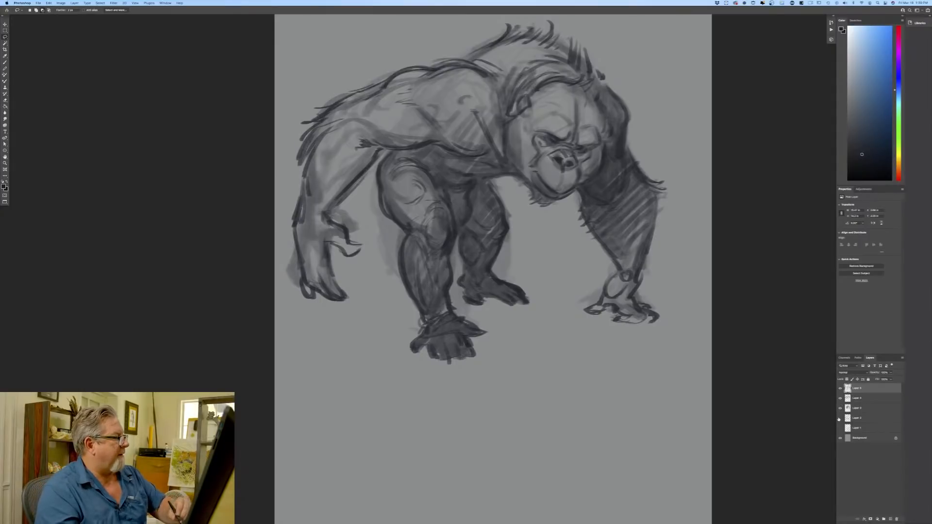
Hide Layer 3 and merge the two topmost ape layers into one.
shift+click(858, 400)
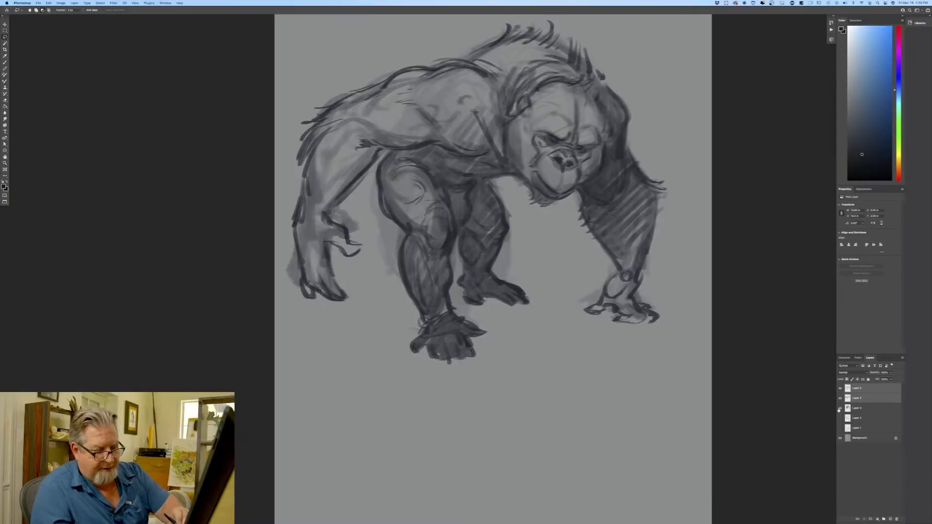
click(840, 408)
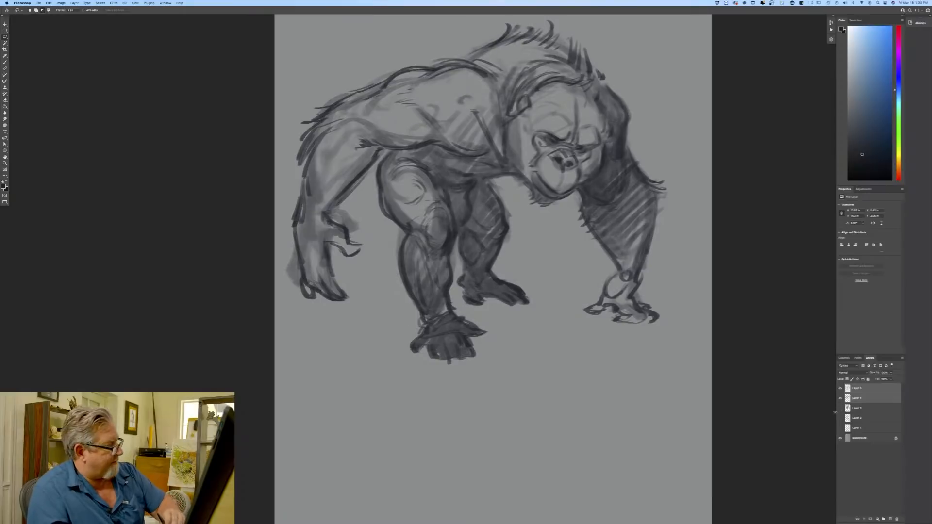
click(74, 3)
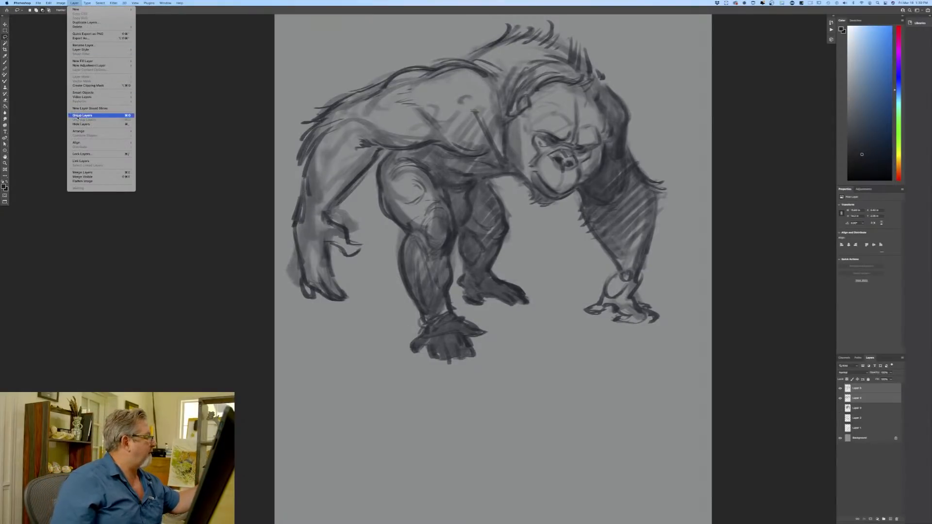
click(85, 172)
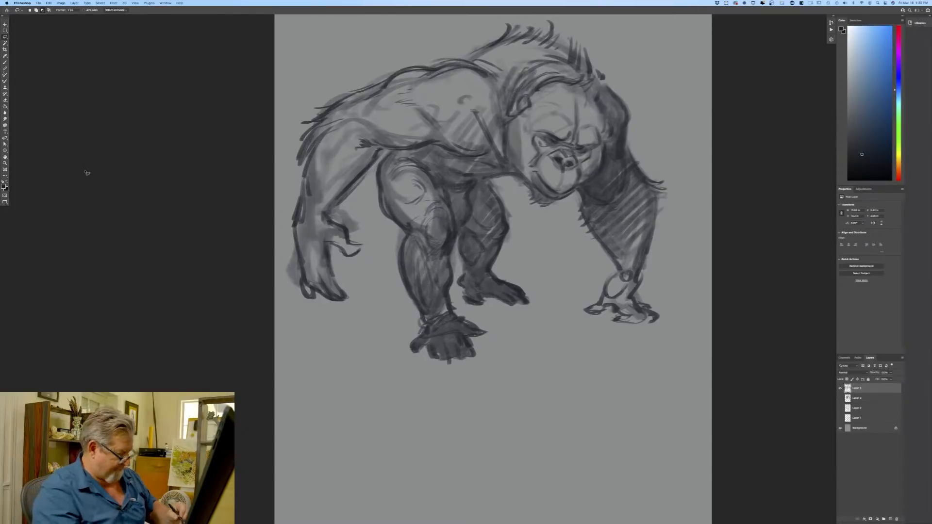
Scale the merged ape figure down proportionally with Free Transform, leaving more margin around it on the canvas.
click(50, 4)
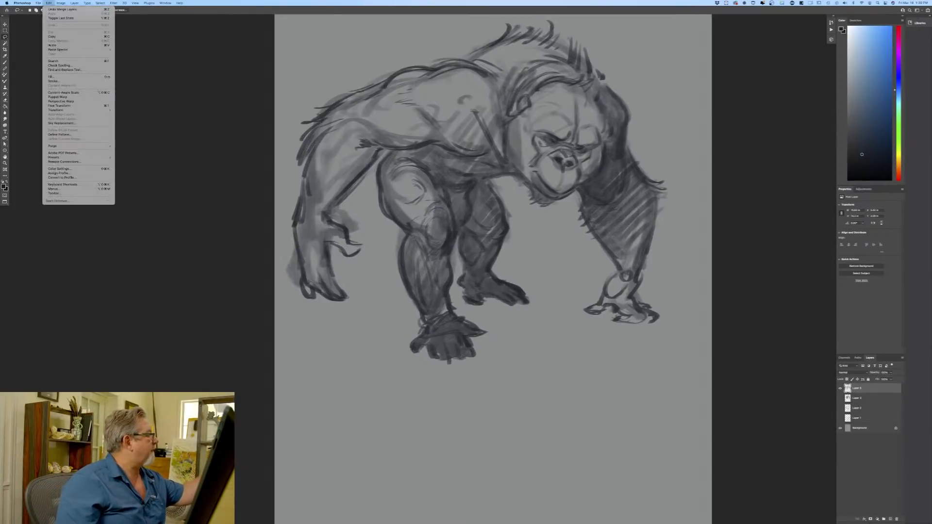
click(58, 106)
mouse_move(286, 21)
mouse_down()
mouse_move(340, 71)
mouse_move(340, 94)
mouse_up()
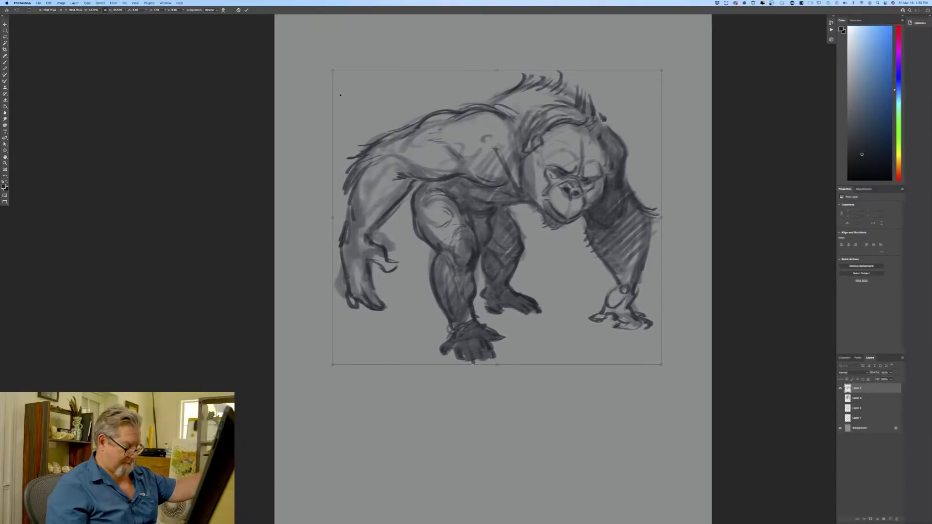
key(Return)
Lasso the ape's near arm, shoulder and back, and move that part slightly away from the head to lengthen the torso.
click(5, 38)
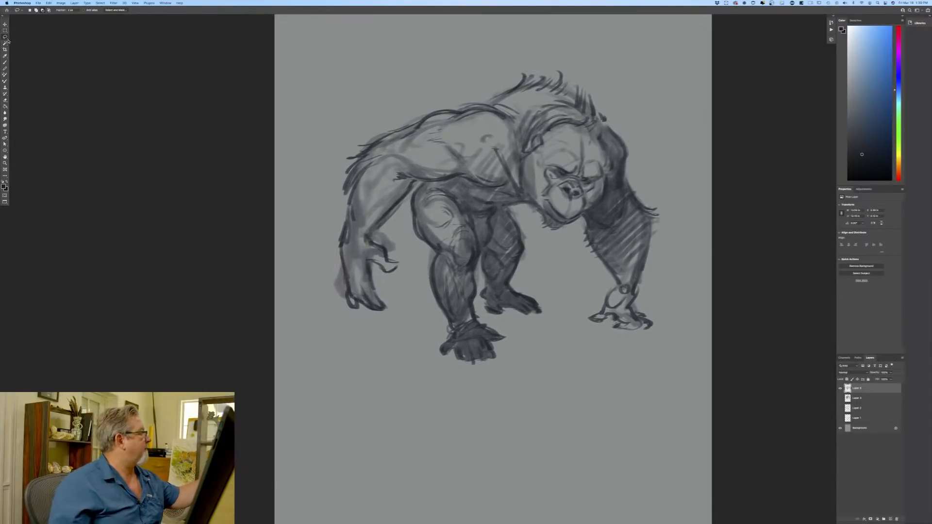
drag(443, 97, 471, 96)
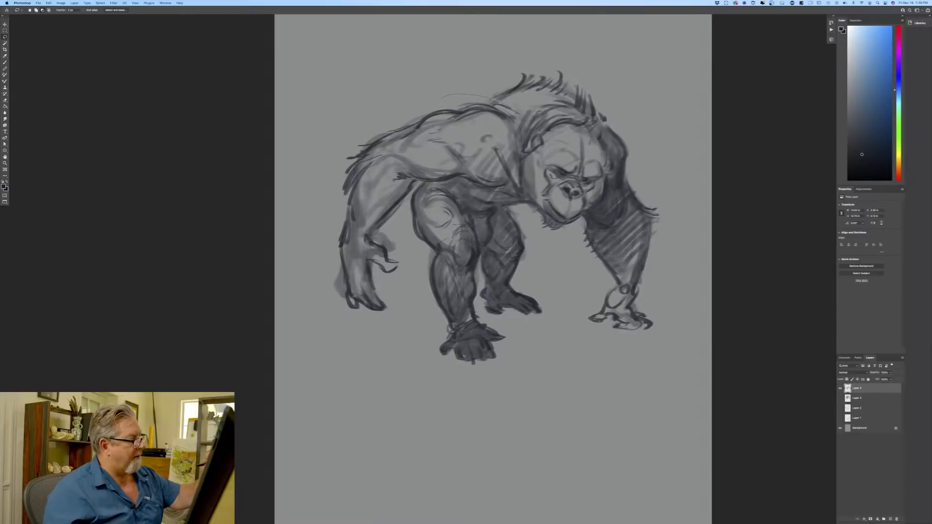
mouse_move(517, 136)
mouse_down()
mouse_move(520, 173)
mouse_move(490, 191)
mouse_move(416, 185)
mouse_up()
mouse_move(396, 339)
mouse_down()
mouse_move(324, 305)
mouse_move(312, 165)
mouse_up()
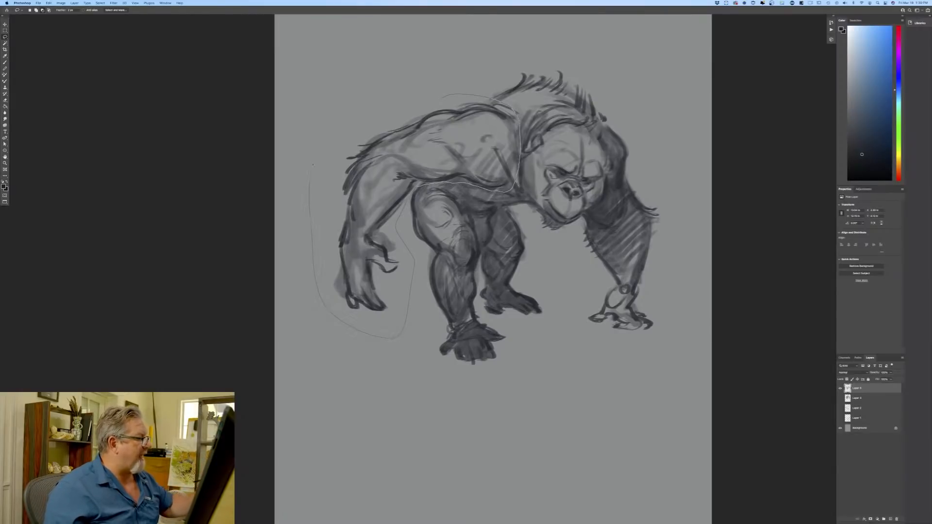
drag(455, 96, 454, 95)
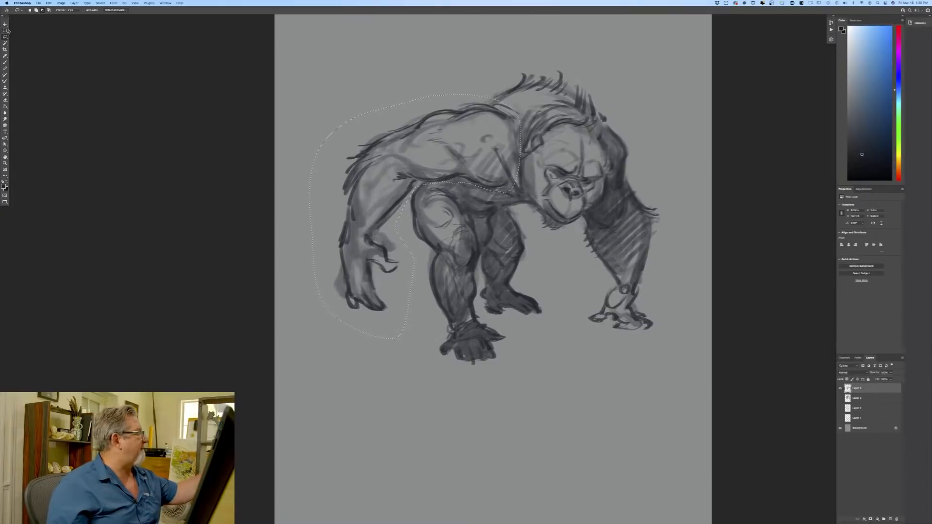
key(v)
drag(333, 185, 320, 192)
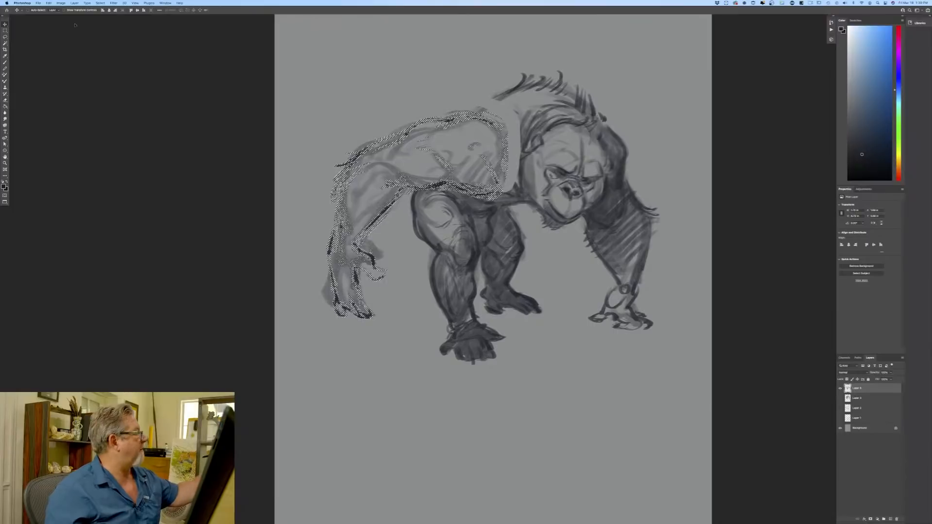
Rotate the selected arm and back slightly counterclockwise with Free Transform, adjust their position beside the legs, and deselect.
click(48, 3)
click(56, 106)
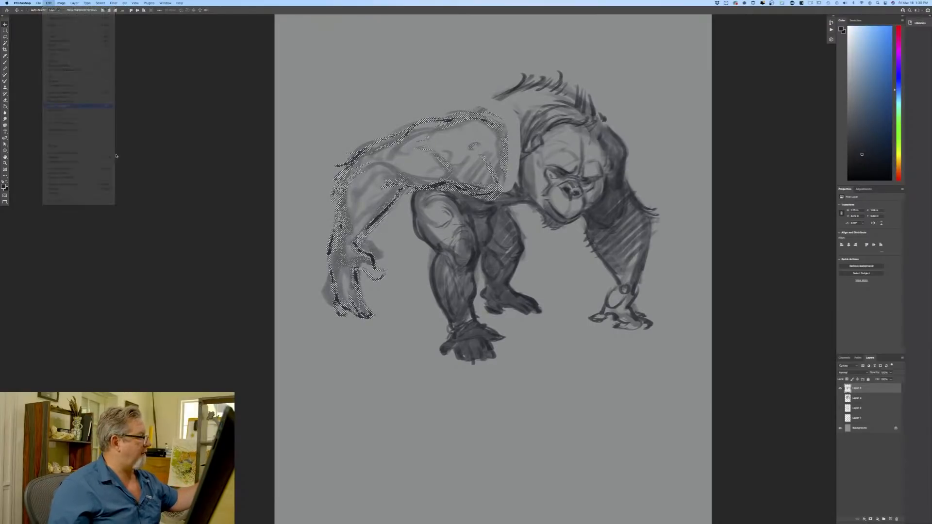
drag(316, 323, 321, 336)
drag(339, 238, 341, 239)
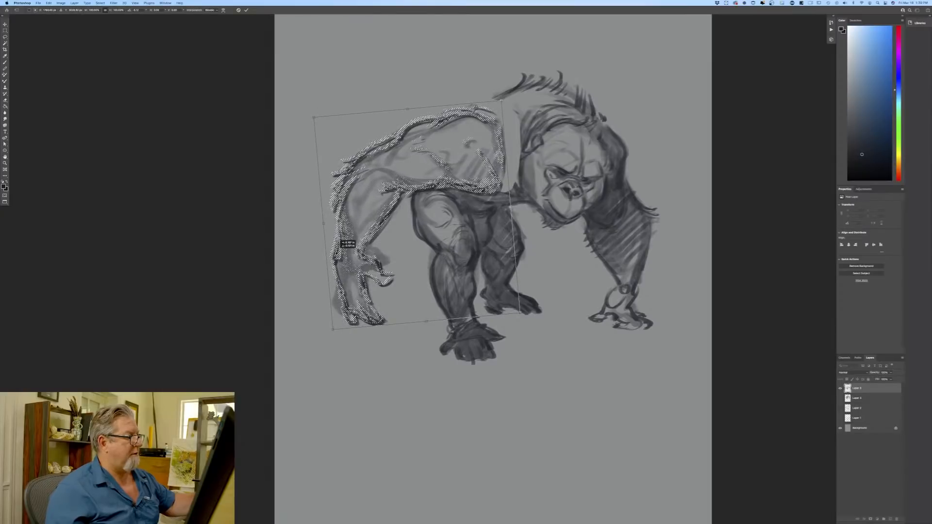
drag(321, 337, 328, 342)
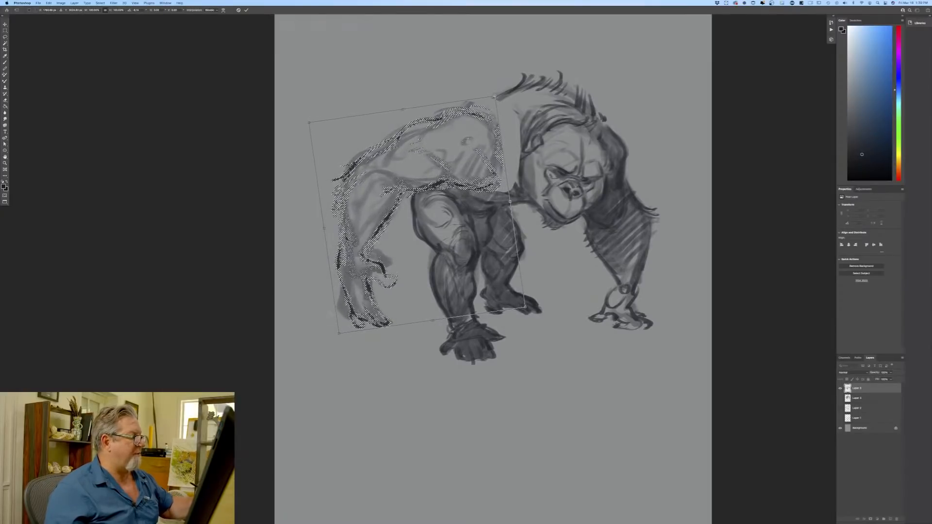
drag(351, 246, 350, 247)
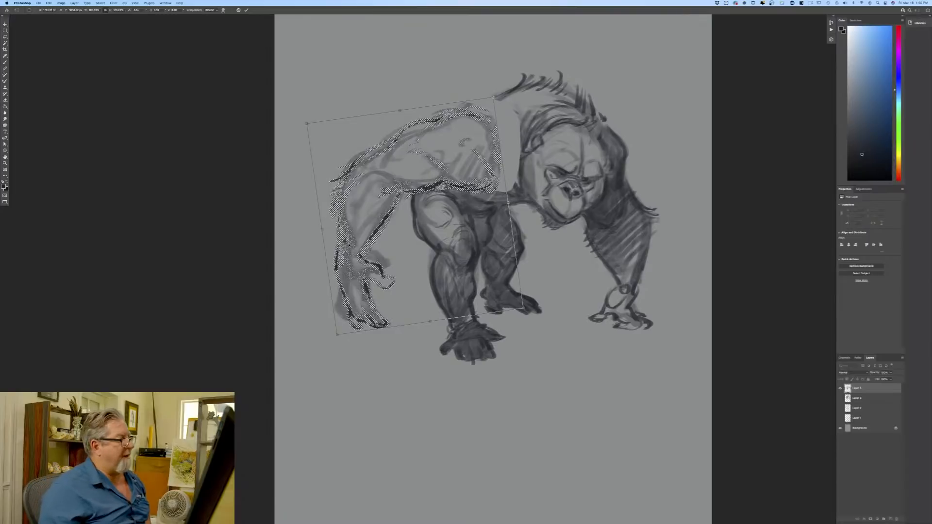
key(Return)
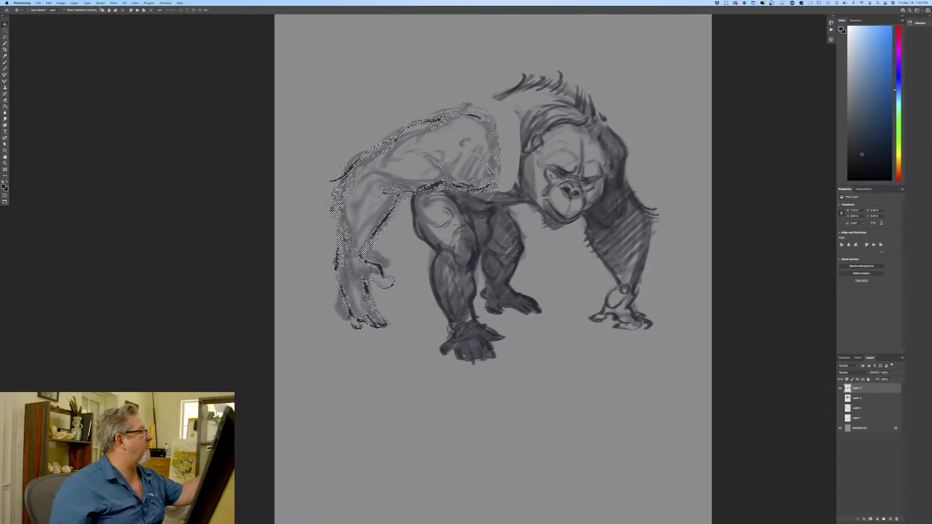
click(100, 3)
click(101, 14)
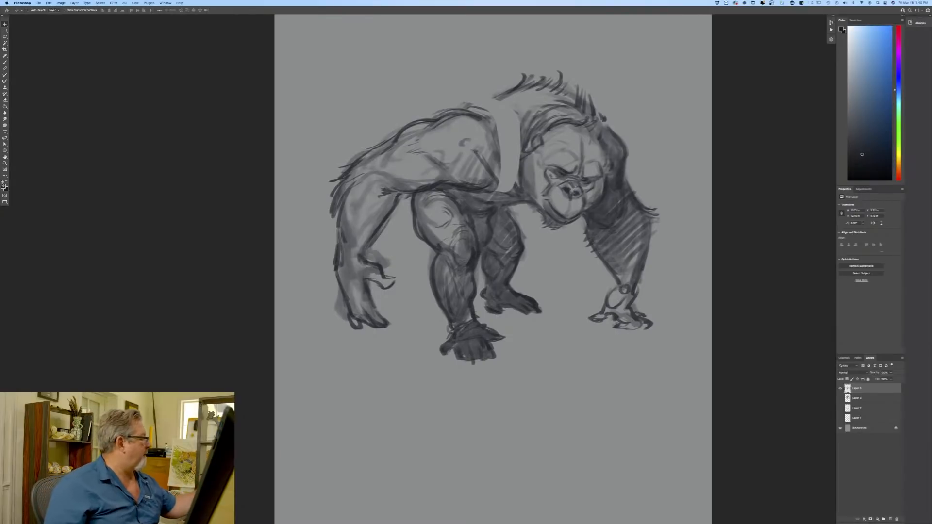
Brush dark strokes across the gap between shoulder and head, joining the chest underside and the upper back contour.
click(5, 63)
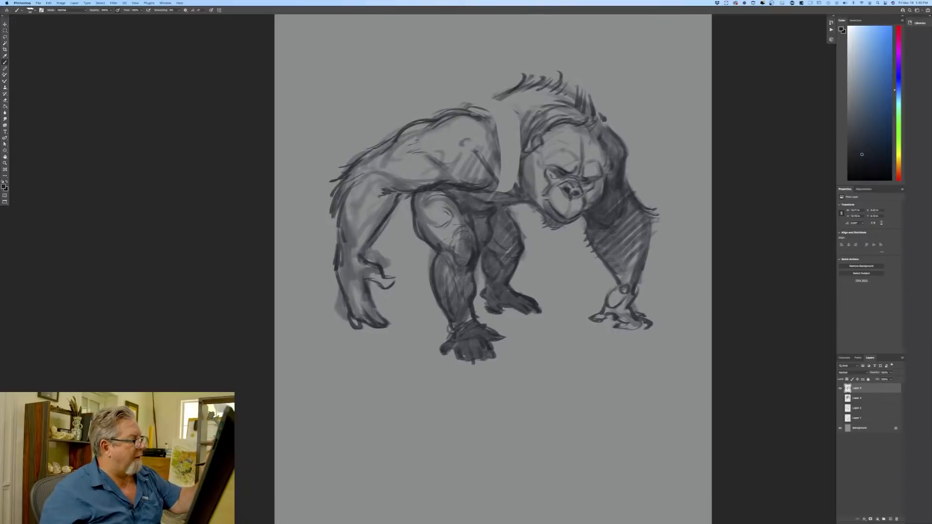
drag(496, 120, 460, 113)
drag(477, 189, 508, 192)
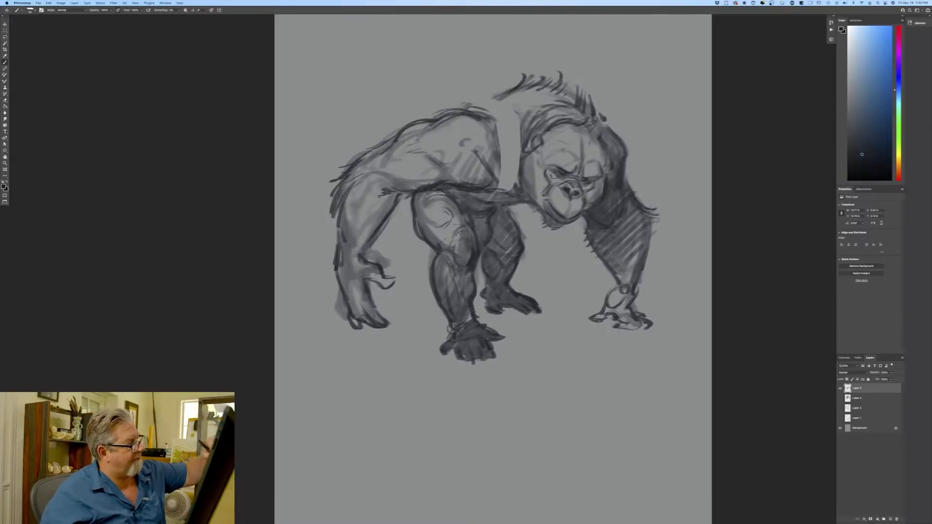
mouse_move(519, 132)
mouse_down()
mouse_move(488, 147)
mouse_move(524, 159)
mouse_move(525, 195)
mouse_move(523, 173)
mouse_move(504, 192)
mouse_move(483, 196)
mouse_move(478, 206)
mouse_move(501, 200)
mouse_move(484, 216)
mouse_move(482, 207)
mouse_move(462, 212)
mouse_move(458, 196)
mouse_move(480, 207)
mouse_move(474, 227)
mouse_move(493, 220)
mouse_move(480, 241)
mouse_move(503, 226)
mouse_move(495, 243)
mouse_move(515, 237)
mouse_move(509, 256)
mouse_up()
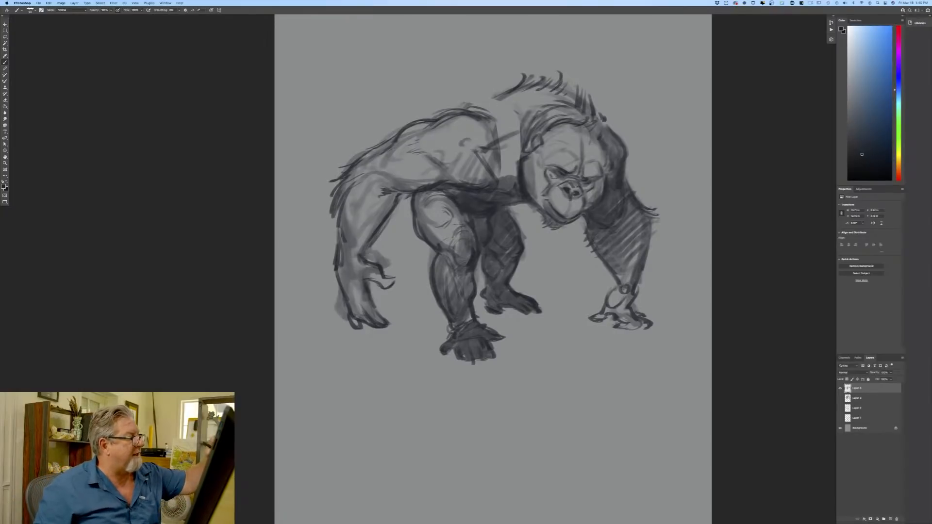
drag(474, 105, 502, 119)
drag(472, 107, 503, 98)
mouse_move(465, 109)
mouse_down()
mouse_move(482, 99)
mouse_move(507, 107)
mouse_move(543, 100)
mouse_move(481, 110)
mouse_move(473, 101)
mouse_up()
mouse_move(471, 107)
mouse_down()
mouse_move(502, 96)
mouse_move(489, 97)
mouse_up()
Hatch dark tone over the neck, chest and near shoulder to blend the moved part into the body.
mouse_move(490, 100)
mouse_down()
mouse_move(515, 86)
mouse_move(516, 188)
mouse_up()
drag(518, 146, 510, 185)
drag(517, 147, 504, 176)
drag(510, 141, 493, 179)
mouse_move(499, 151)
mouse_down()
mouse_move(489, 172)
mouse_move(498, 188)
mouse_up()
mouse_move(511, 180)
mouse_down()
mouse_move(501, 191)
mouse_move(468, 181)
mouse_up()
mouse_move(487, 165)
mouse_down()
mouse_move(458, 175)
mouse_move(455, 167)
mouse_up()
mouse_move(481, 156)
mouse_down()
mouse_move(418, 146)
mouse_move(424, 183)
mouse_up()
drag(500, 173, 476, 185)
drag(484, 144, 445, 179)
mouse_move(489, 122)
mouse_down()
mouse_move(469, 140)
mouse_move(510, 115)
mouse_up()
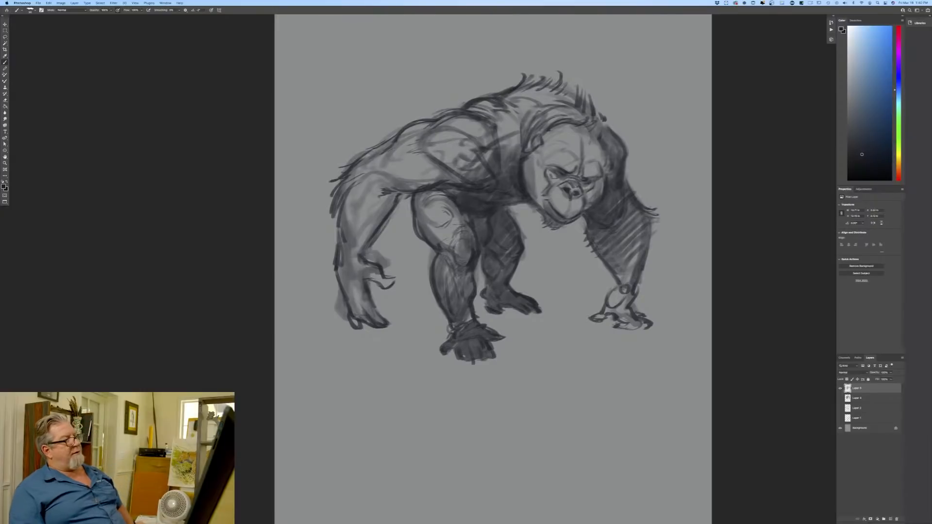
Shade the near arm, the chest, the near thigh and the underside of the shoulder with dark tone.
mouse_move(392, 166)
mouse_down()
mouse_move(432, 161)
mouse_move(382, 191)
mouse_move(388, 206)
mouse_move(355, 263)
mouse_up()
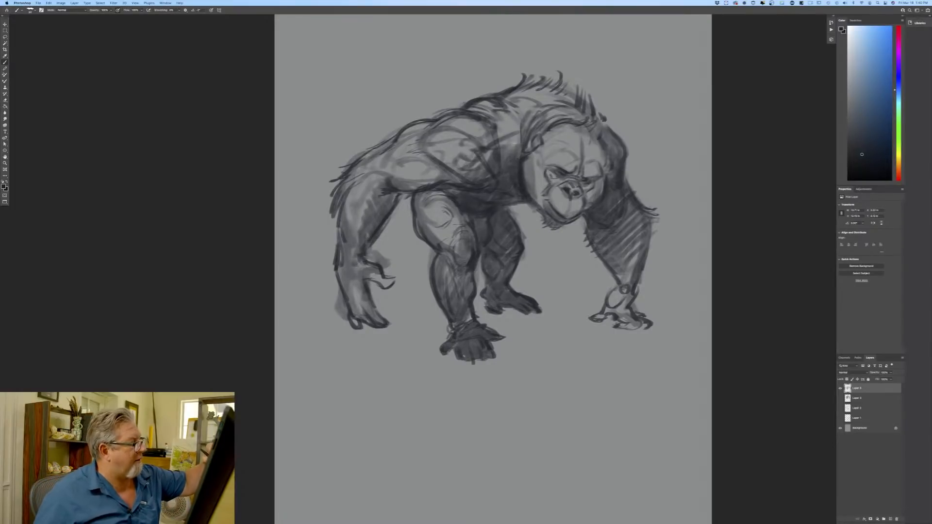
mouse_move(505, 165)
mouse_down()
mouse_move(517, 148)
mouse_move(492, 149)
mouse_move(520, 184)
mouse_move(510, 174)
mouse_move(509, 189)
mouse_move(525, 179)
mouse_move(539, 207)
mouse_move(515, 201)
mouse_move(481, 228)
mouse_up()
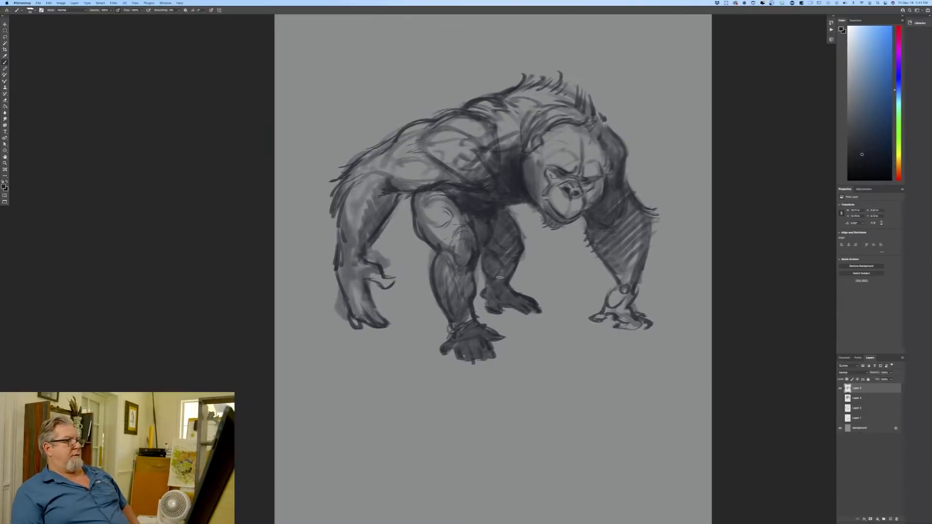
drag(463, 174, 435, 152)
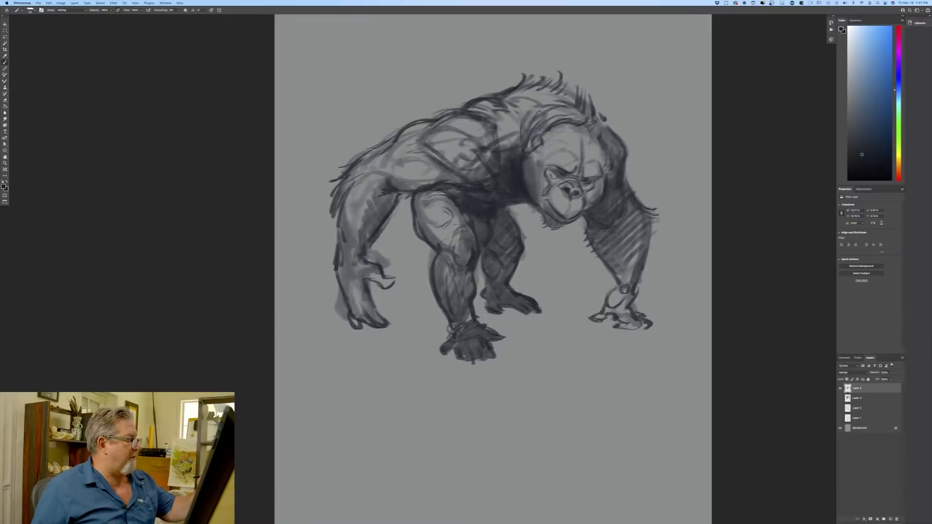
mouse_move(426, 199)
mouse_down()
mouse_move(457, 214)
mouse_move(429, 227)
mouse_move(422, 194)
mouse_move(417, 214)
mouse_move(418, 204)
mouse_move(437, 243)
mouse_move(439, 221)
mouse_move(440, 248)
mouse_move(469, 220)
mouse_move(436, 209)
mouse_move(418, 228)
mouse_up()
mouse_move(445, 188)
mouse_down()
mouse_move(460, 223)
mouse_move(437, 247)
mouse_move(455, 234)
mouse_move(427, 216)
mouse_up()
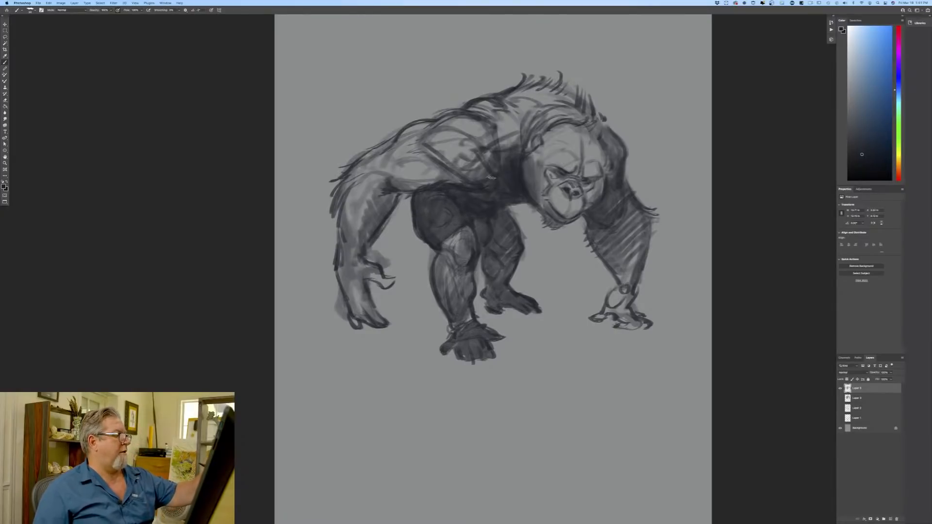
mouse_move(492, 178)
mouse_down()
mouse_move(478, 168)
mouse_move(422, 180)
mouse_up()
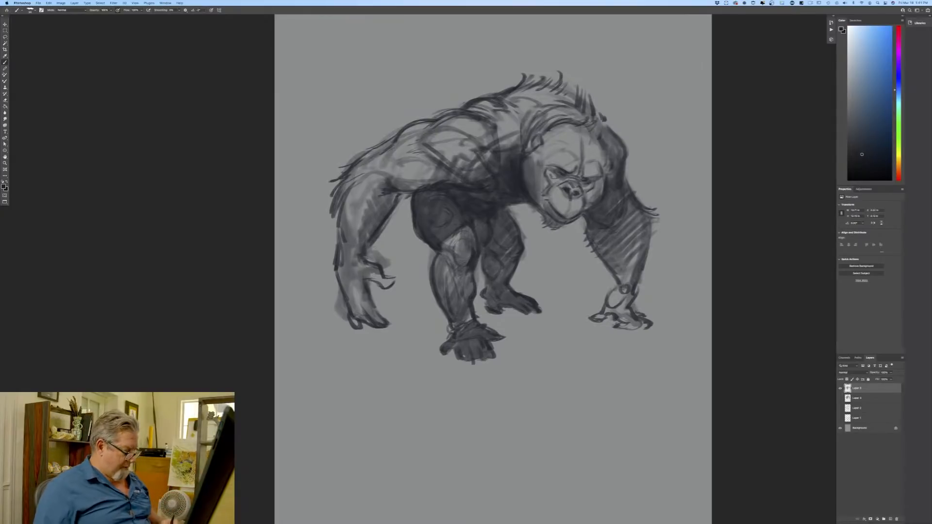
Fill the front hand and wrist with dark tone and extend the shading up the forearm.
key(super+minus)
key(super+minus)
key(super+plus)
key(super+plus)
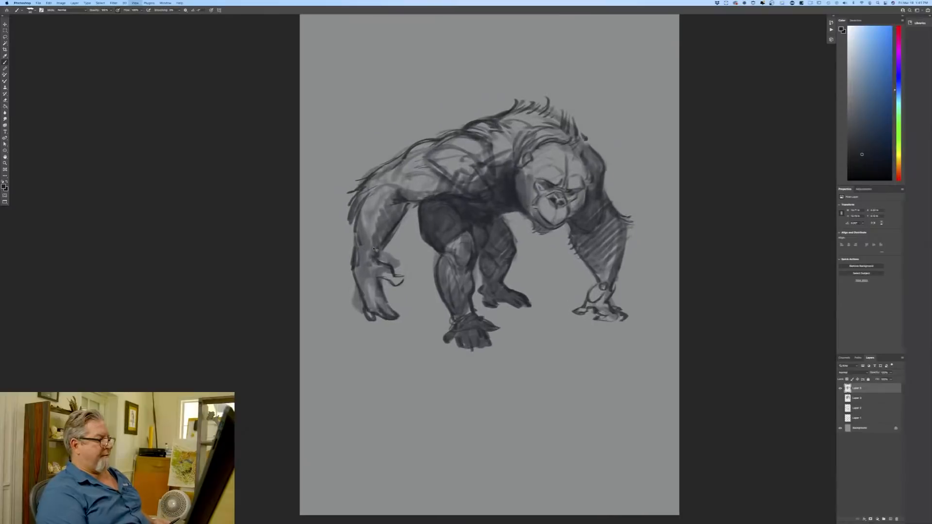
mouse_move(614, 267)
mouse_down()
mouse_move(610, 300)
mouse_move(634, 289)
mouse_move(632, 308)
mouse_move(613, 315)
mouse_move(629, 286)
mouse_move(617, 318)
mouse_up()
drag(642, 243, 623, 286)
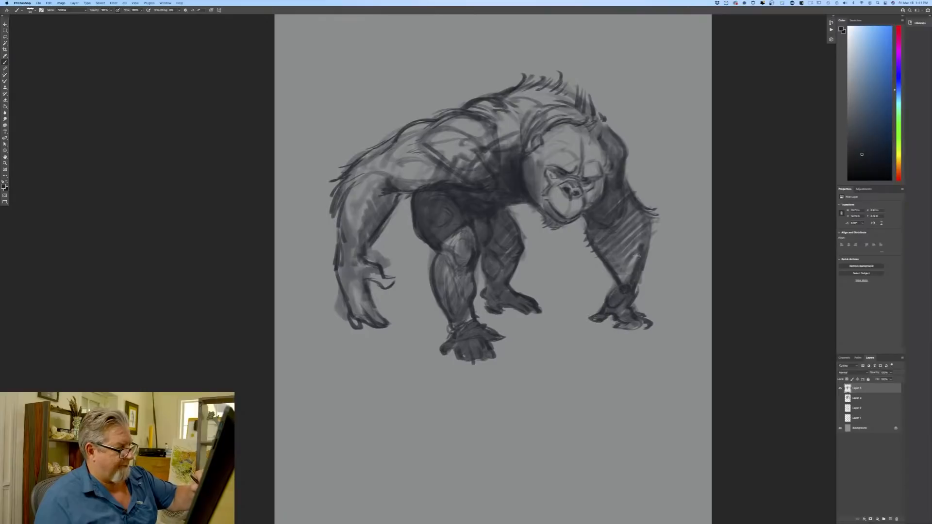
mouse_move(641, 226)
mouse_down()
mouse_move(621, 238)
mouse_move(606, 269)
mouse_up()
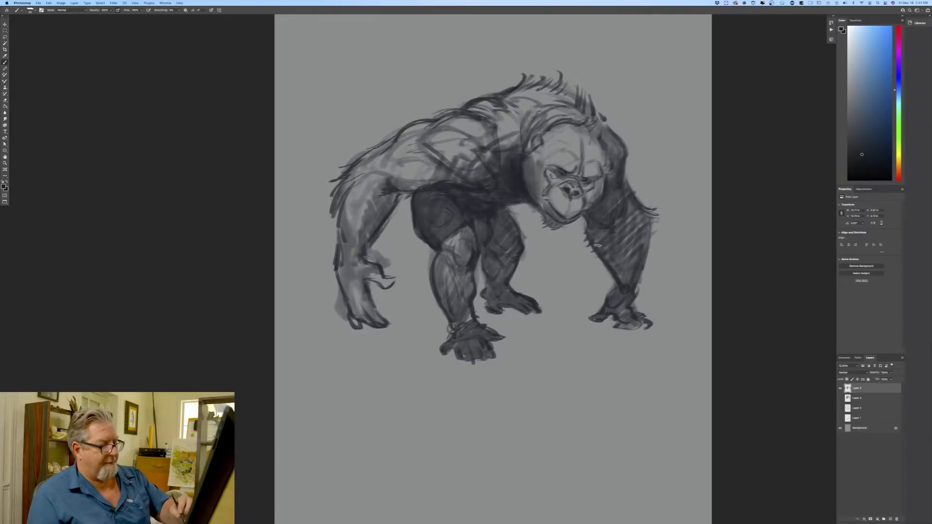
Lower the opacity of the merged ape layer so the sketch fades toward the gray canvas.
click(891, 373)
drag(891, 379, 881, 380)
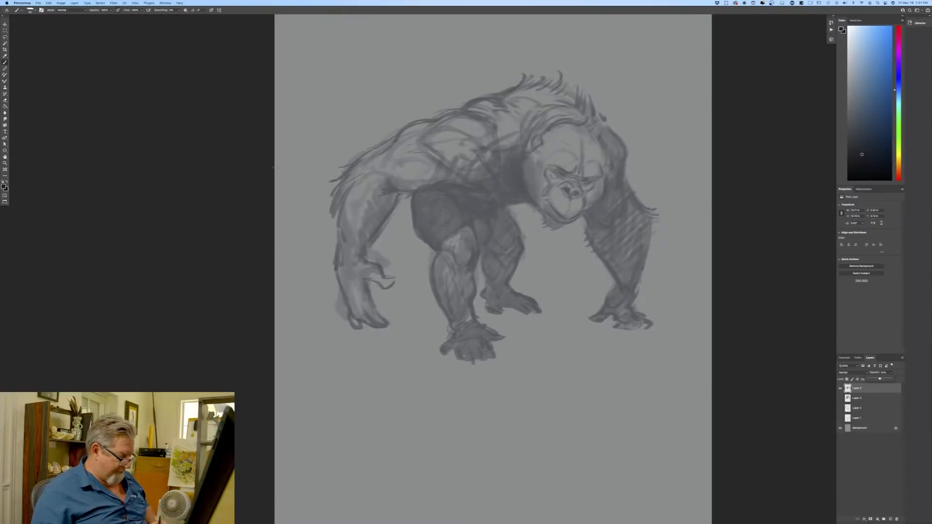
key(super+equal)
key(super+0)
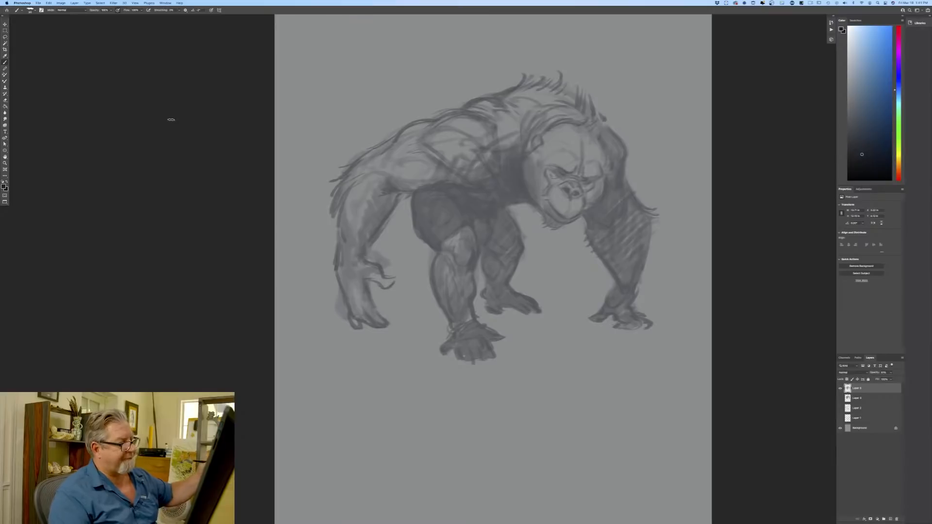
Fine-tune the opacity of the merged ape layer and turn on pen pressure control for the brush size.
click(891, 373)
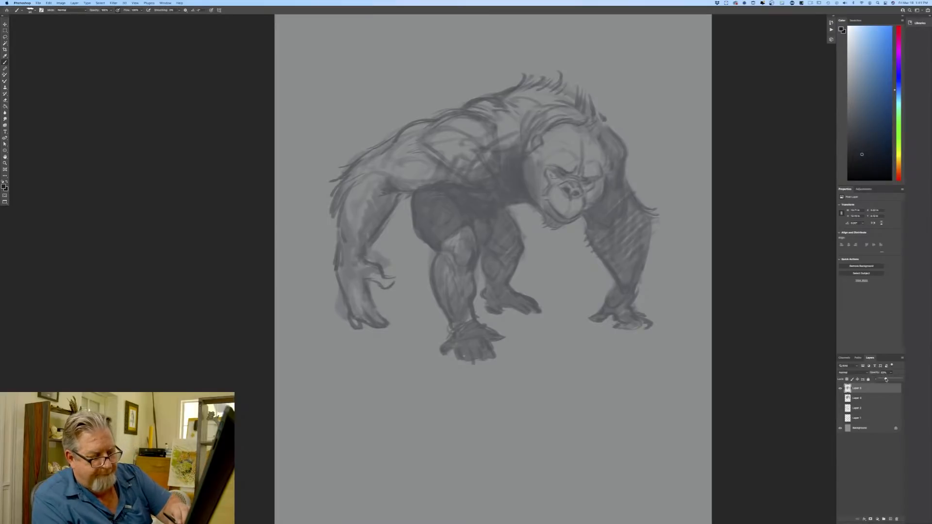
drag(890, 379, 889, 380)
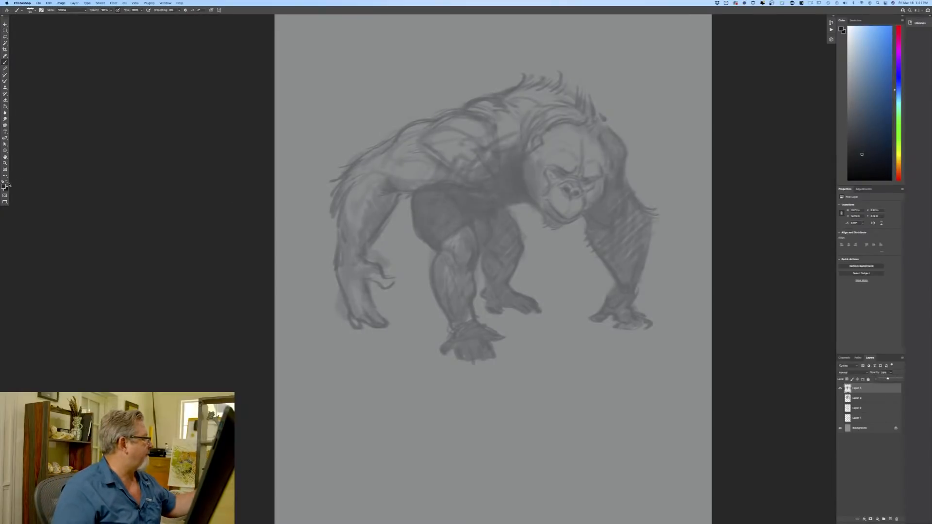
click(211, 10)
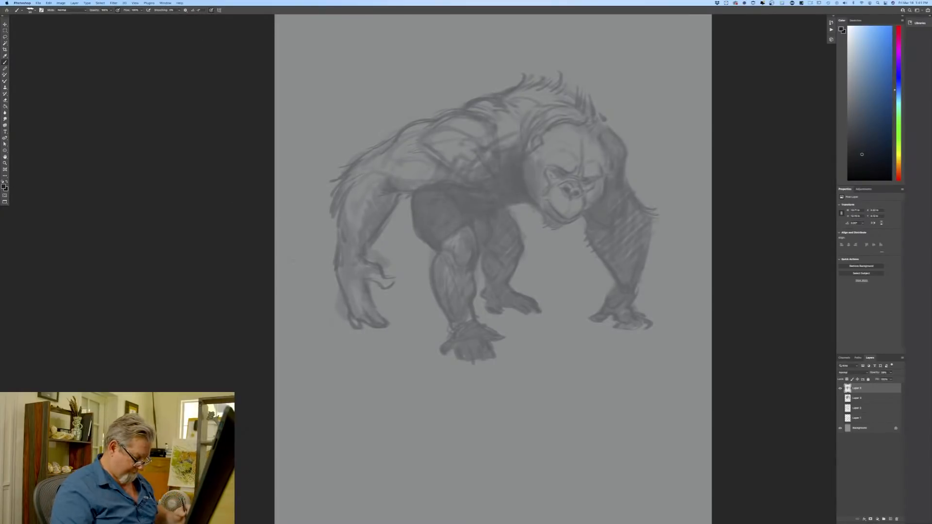
Add a new layer above the faded sketch and ink the ape's brow line and the arcs above both eyes.
key(super+equal)
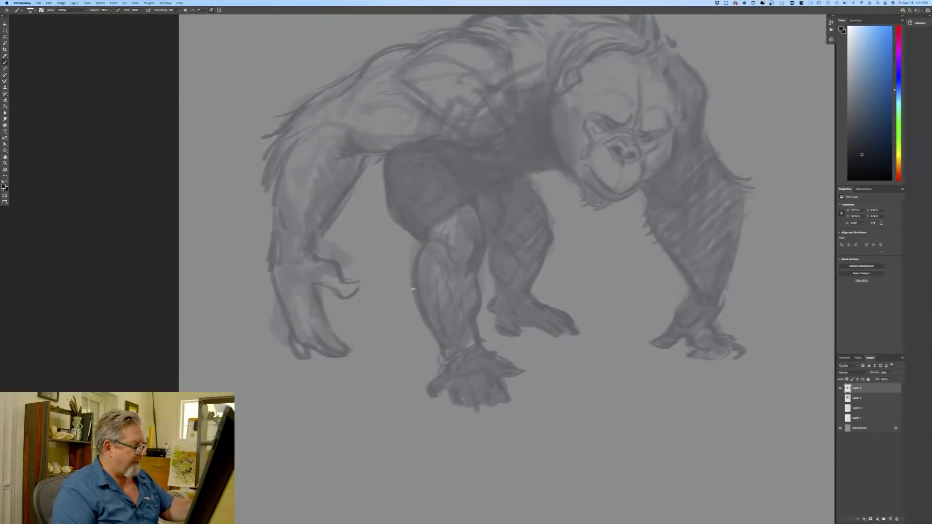
drag(270, 282, 68, 328)
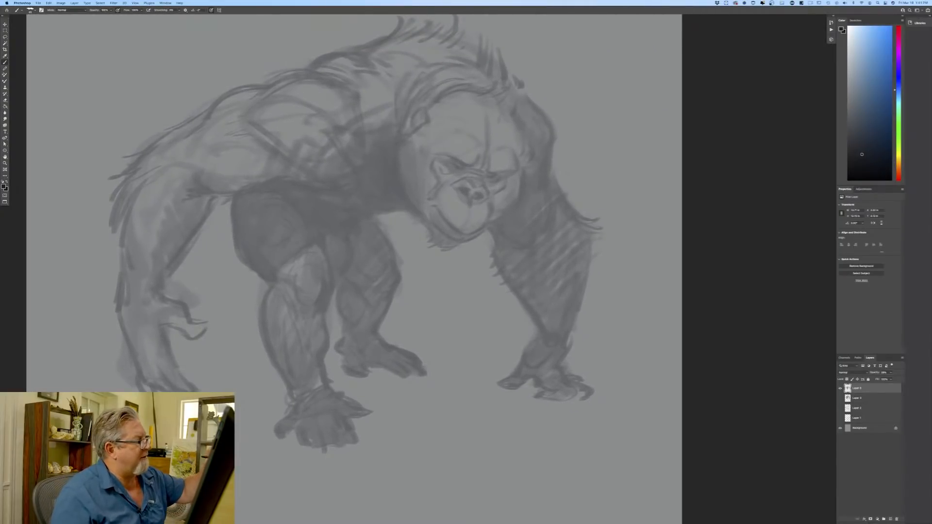
click(891, 518)
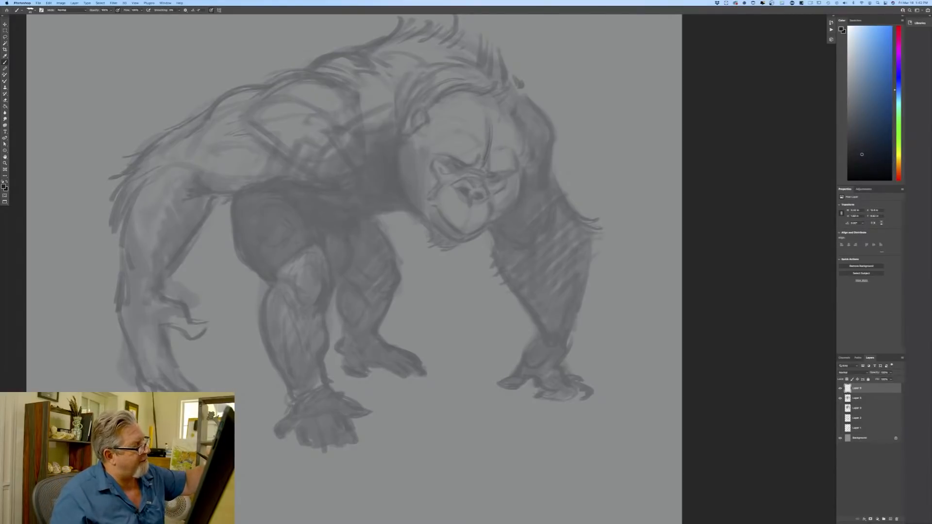
mouse_move(487, 173)
mouse_down()
mouse_move(508, 173)
mouse_move(486, 173)
mouse_move(490, 158)
mouse_move(471, 168)
mouse_move(439, 156)
mouse_up()
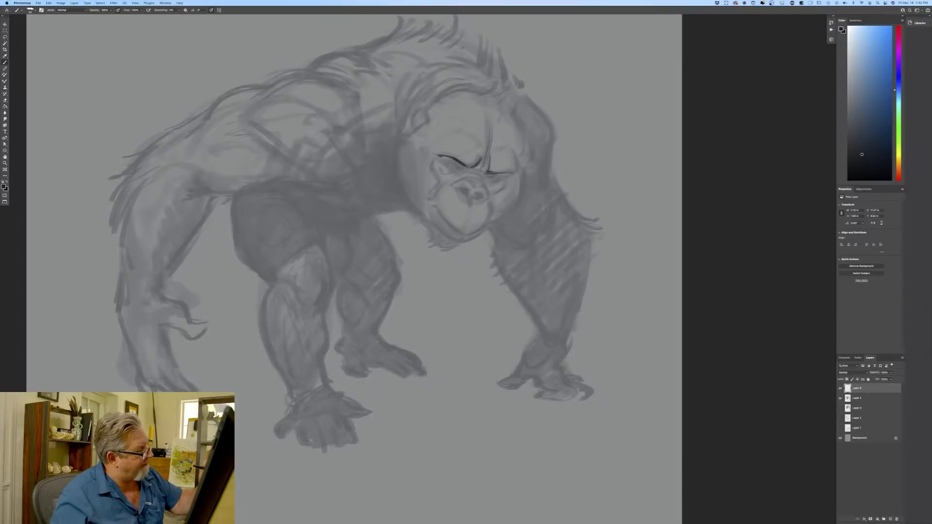
drag(486, 176, 471, 173)
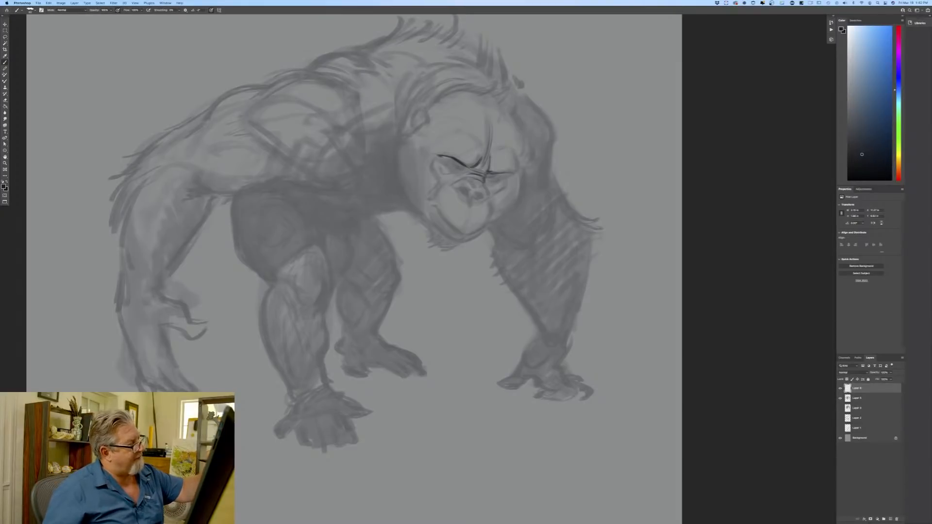
mouse_move(479, 134)
mouse_down()
mouse_move(481, 146)
mouse_move(463, 132)
mouse_move(440, 138)
mouse_up()
mouse_move(495, 152)
mouse_down()
mouse_move(507, 146)
mouse_move(520, 173)
mouse_up()
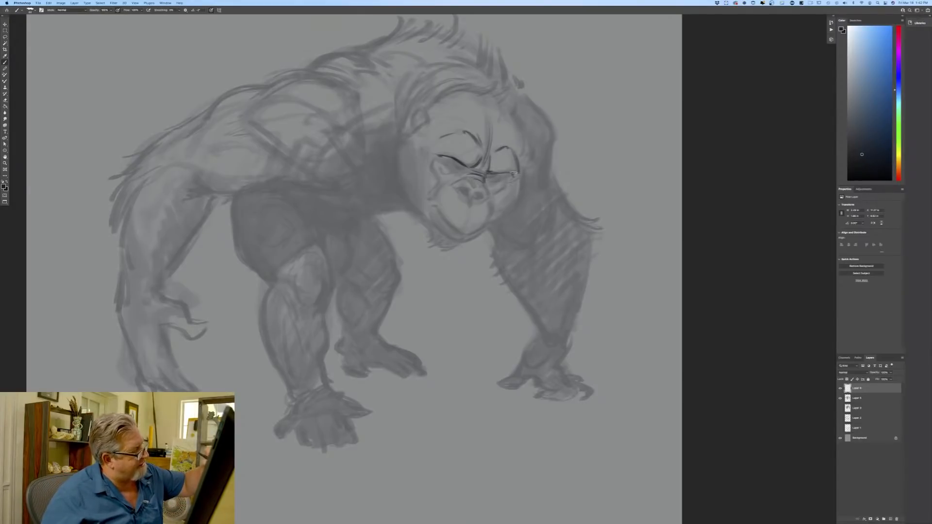
Ink the outer edges of both eye sockets, the cheek folds and the far side of the muzzle.
drag(506, 183, 493, 196)
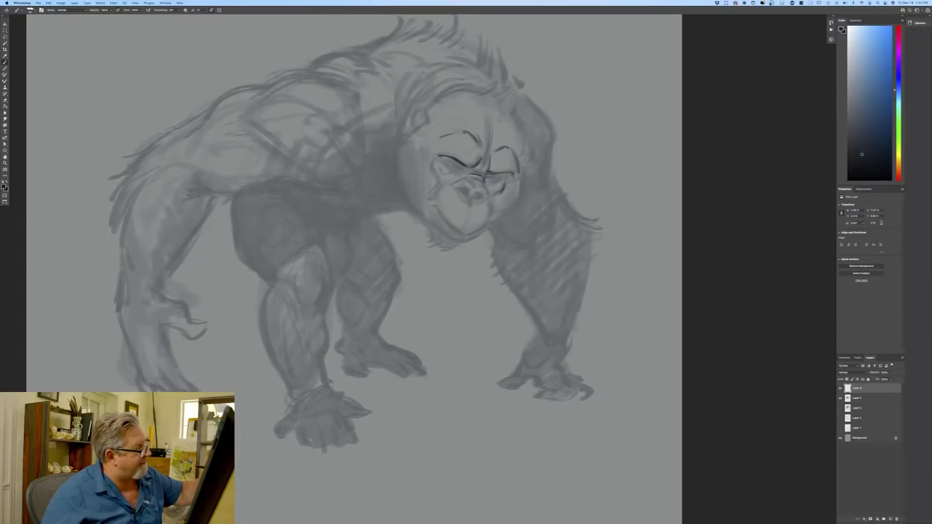
drag(432, 162, 437, 196)
drag(498, 195, 485, 217)
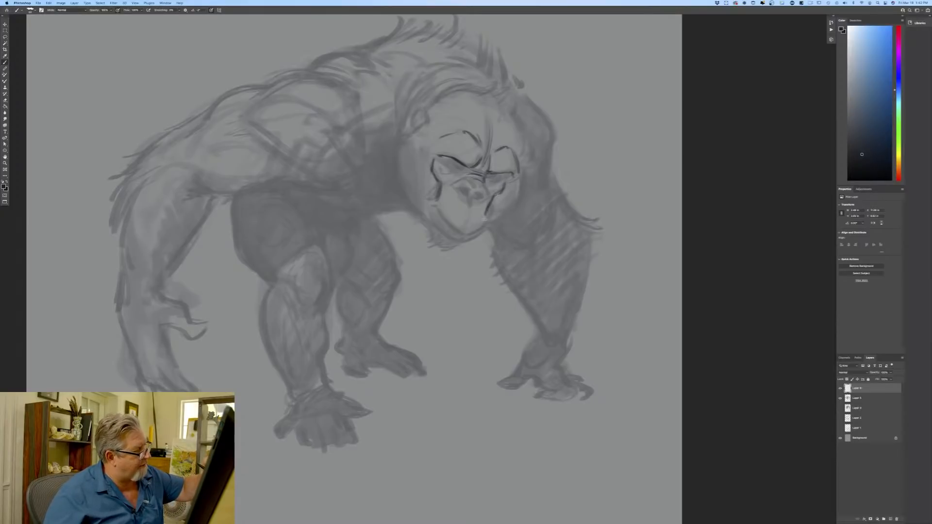
mouse_move(438, 181)
mouse_down()
mouse_move(449, 186)
mouse_move(440, 203)
mouse_move(486, 229)
mouse_move(474, 244)
mouse_up()
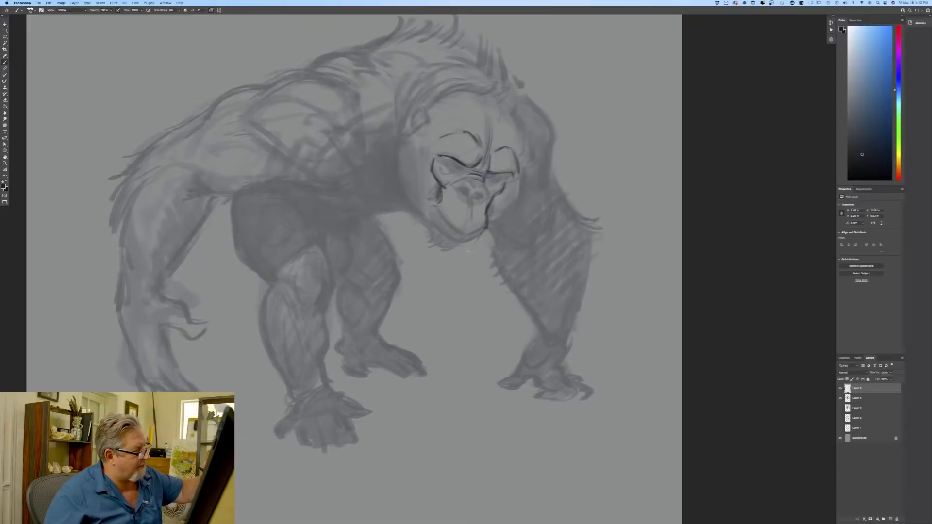
Lower the opacity of the ape sketch layer further and make the new line layer active again.
click(862, 398)
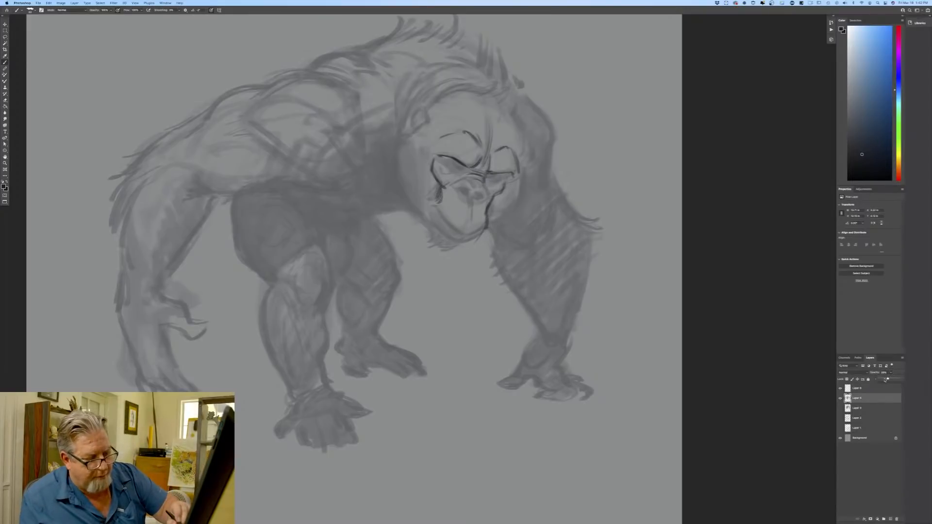
drag(891, 373, 881, 386)
click(872, 389)
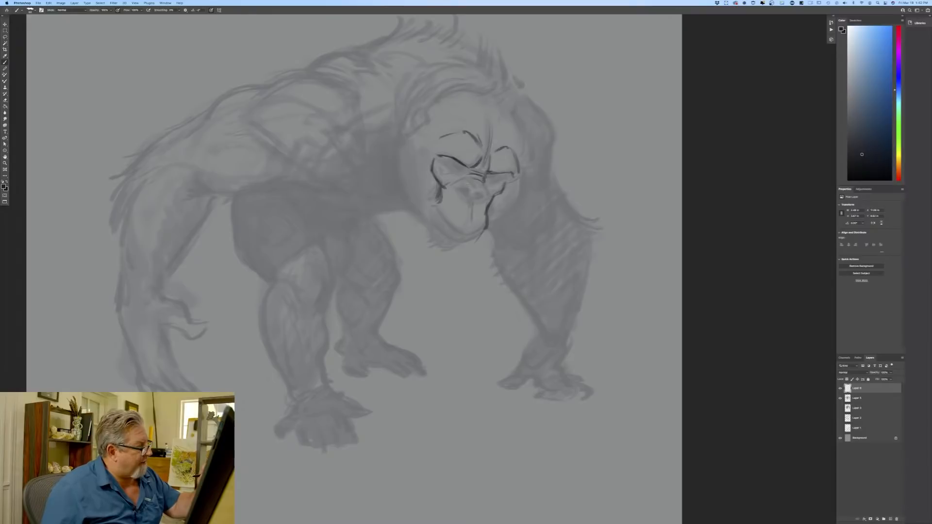
Ink the nose contour and fill both nostrils with dark strokes.
drag(452, 179, 461, 186)
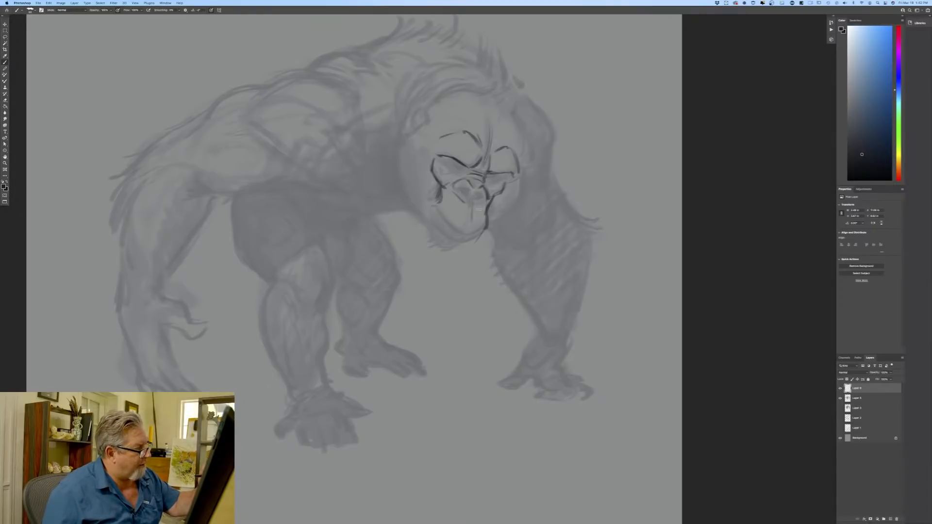
mouse_move(487, 199)
mouse_down()
mouse_move(476, 210)
mouse_move(459, 195)
mouse_up()
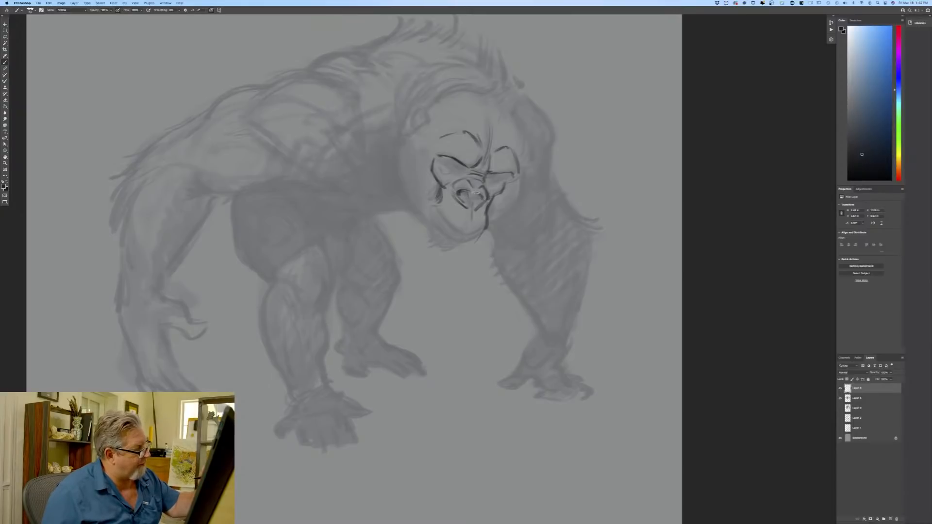
mouse_move(476, 193)
mouse_down()
mouse_move(481, 198)
mouse_move(466, 195)
mouse_move(468, 178)
mouse_up()
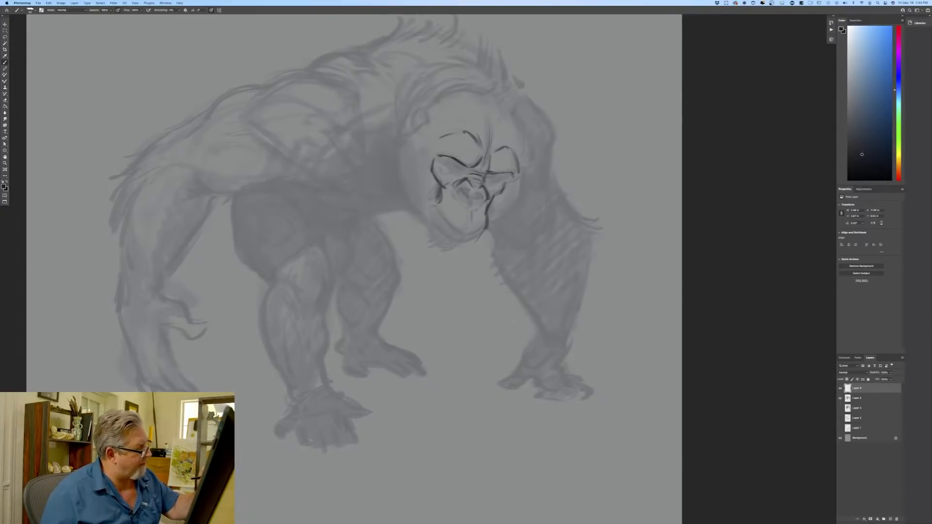
mouse_move(484, 197)
mouse_down()
mouse_move(472, 208)
mouse_move(480, 204)
mouse_move(464, 196)
mouse_up()
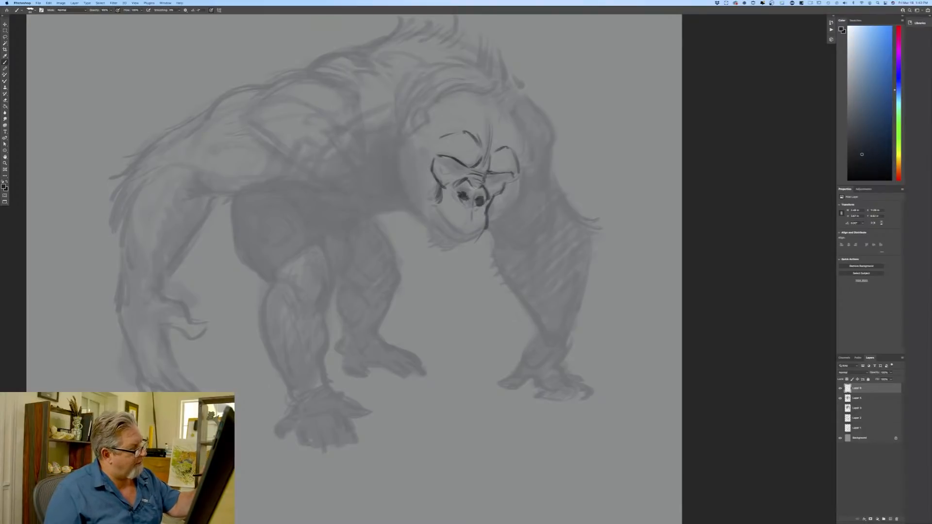
Ink the muzzle outline down to and around the chin, with the vertical centre line and the cheek folds.
mouse_move(477, 186)
mouse_down()
mouse_move(466, 180)
mouse_move(451, 194)
mouse_move(460, 212)
mouse_move(478, 199)
mouse_move(473, 210)
mouse_move(481, 205)
mouse_move(486, 219)
mouse_move(485, 236)
mouse_move(467, 252)
mouse_up()
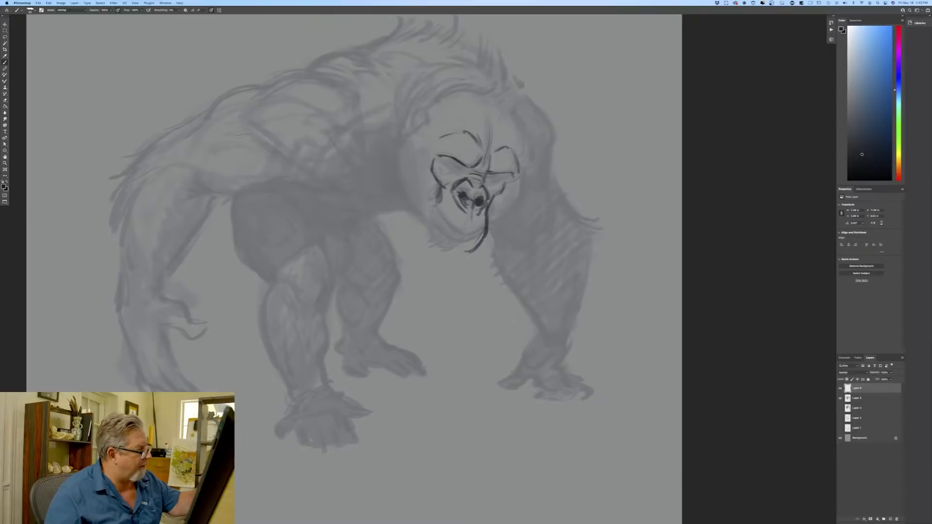
mouse_move(439, 210)
mouse_down()
mouse_move(430, 191)
mouse_move(435, 211)
mouse_up()
drag(485, 236, 472, 250)
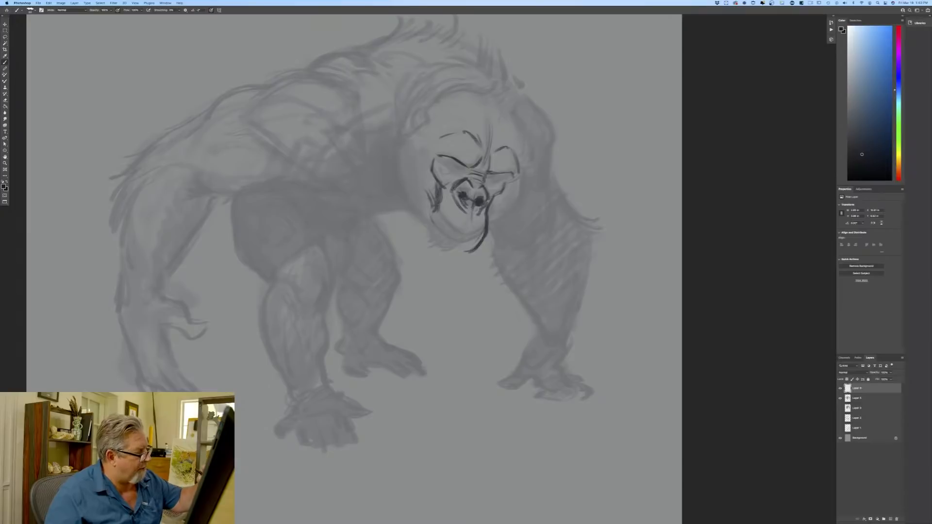
drag(475, 216, 468, 250)
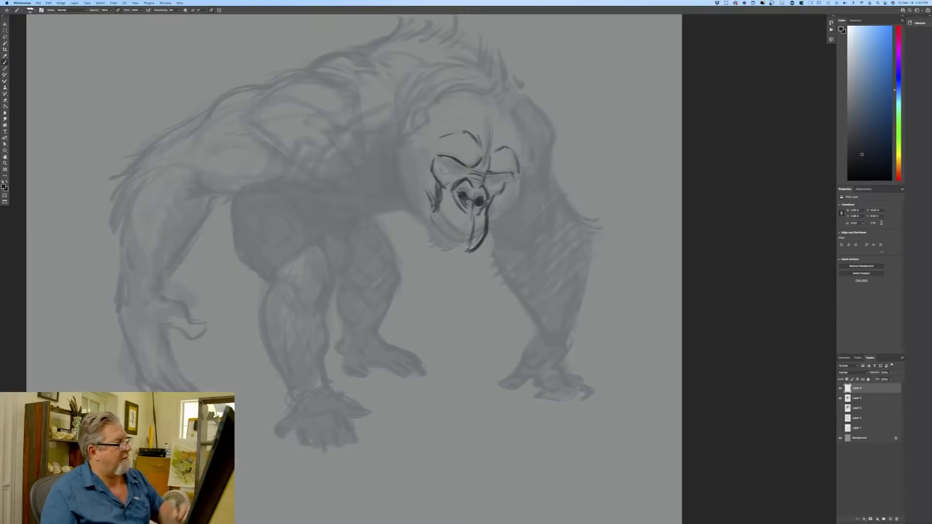
mouse_move(486, 219)
mouse_down()
mouse_move(466, 251)
mouse_move(438, 232)
mouse_move(471, 253)
mouse_move(477, 246)
mouse_move(474, 256)
mouse_up()
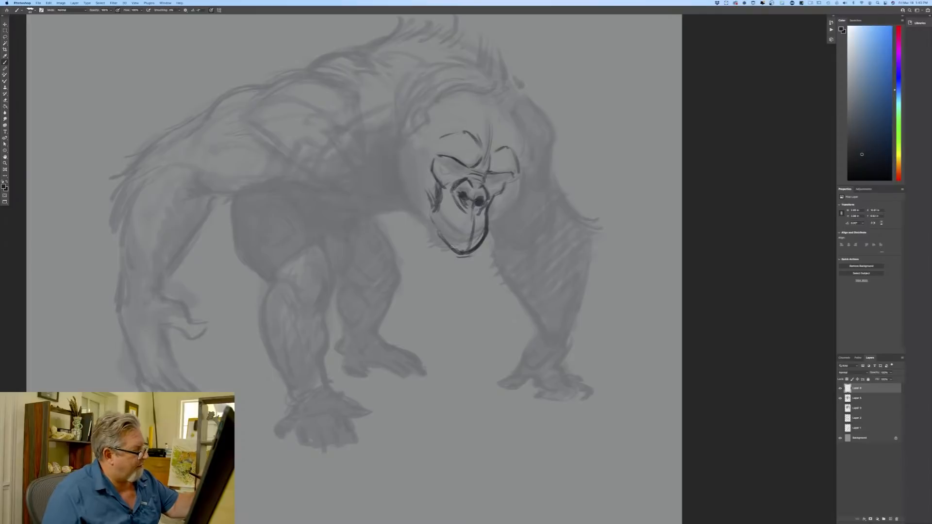
mouse_move(443, 234)
mouse_down()
mouse_move(445, 245)
mouse_move(439, 221)
mouse_up()
Ink the outer contour of the face along both cheeks and strengthen the near side of the jaw.
mouse_move(492, 196)
mouse_down()
mouse_move(489, 209)
mouse_move(494, 199)
mouse_up()
mouse_move(525, 171)
mouse_down()
mouse_move(519, 192)
mouse_move(499, 223)
mouse_up()
mouse_move(418, 128)
mouse_down()
mouse_move(398, 157)
mouse_move(407, 205)
mouse_move(426, 217)
mouse_move(421, 231)
mouse_move(469, 256)
mouse_move(454, 259)
mouse_up()
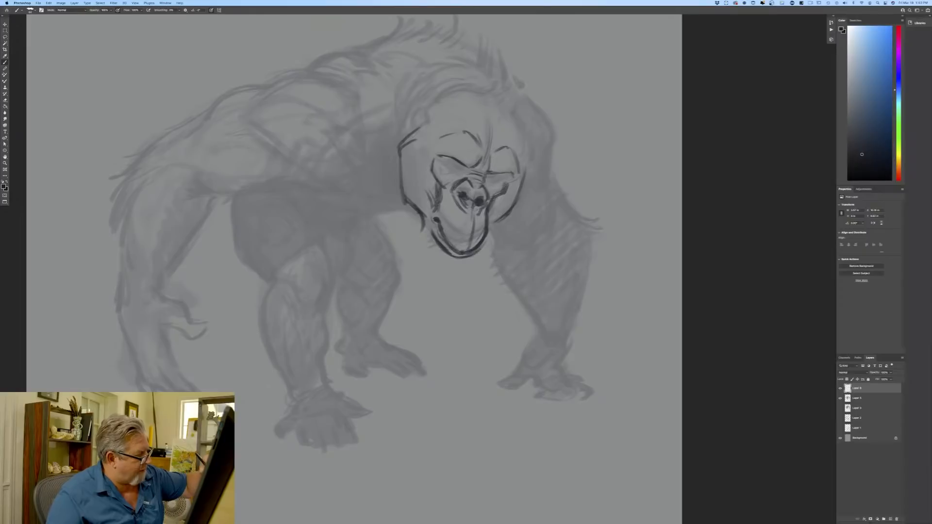
drag(436, 219, 433, 236)
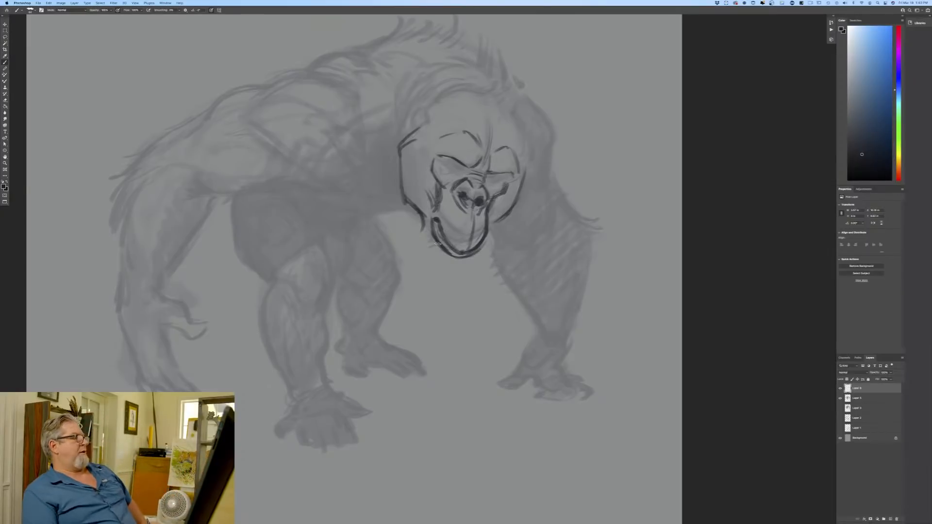
Draw both eyes beneath the brow, with dark pupils, lids and the wrinkles under them.
scroll(437, 244, up, 2)
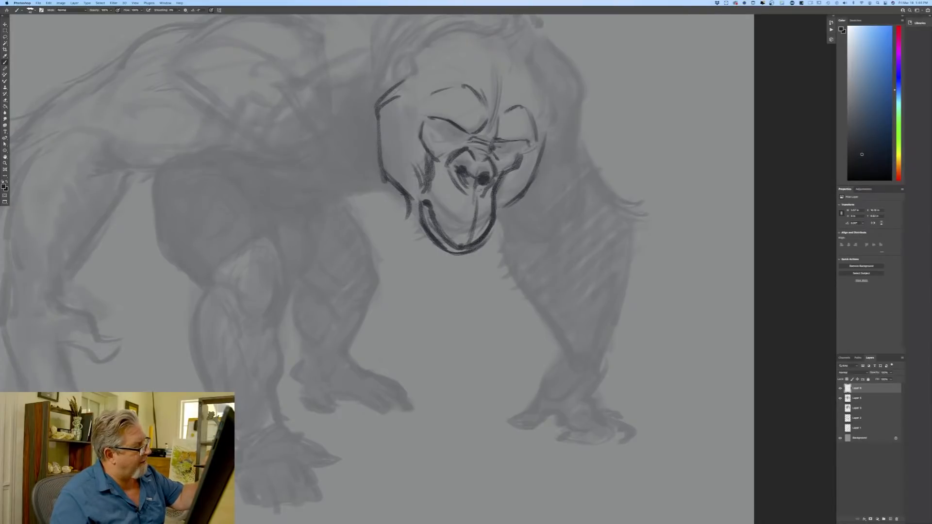
drag(468, 140, 441, 145)
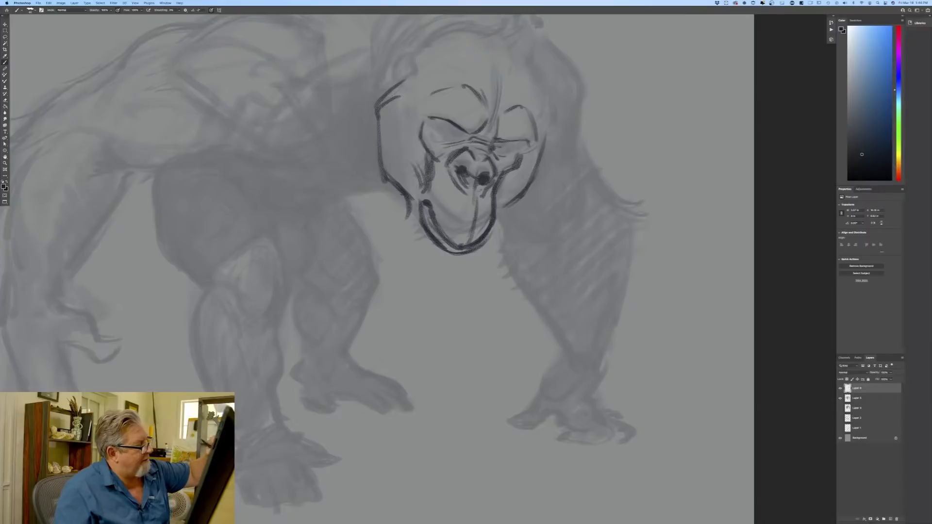
mouse_move(506, 141)
mouse_down()
mouse_move(464, 129)
mouse_move(517, 140)
mouse_move(504, 152)
mouse_move(518, 144)
mouse_move(519, 152)
mouse_up()
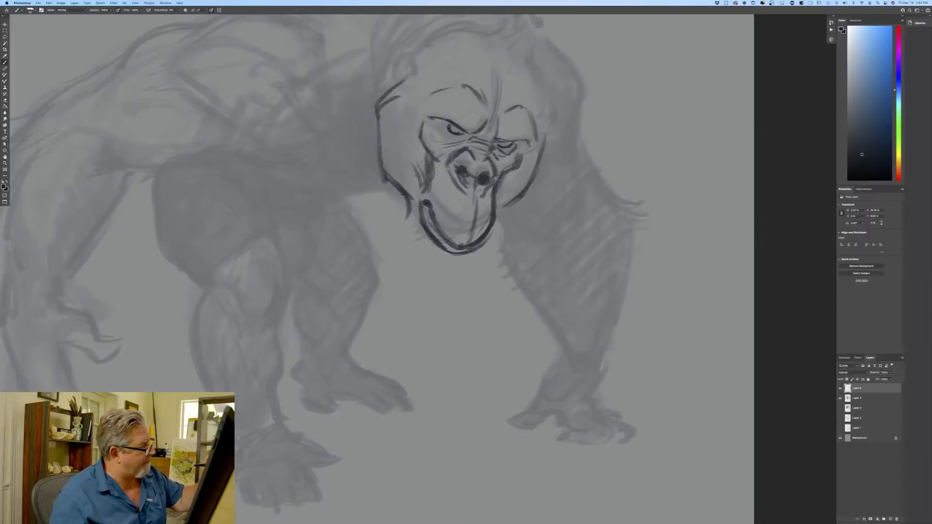
mouse_move(447, 137)
mouse_down()
mouse_move(464, 136)
mouse_move(439, 127)
mouse_up()
drag(447, 129, 441, 123)
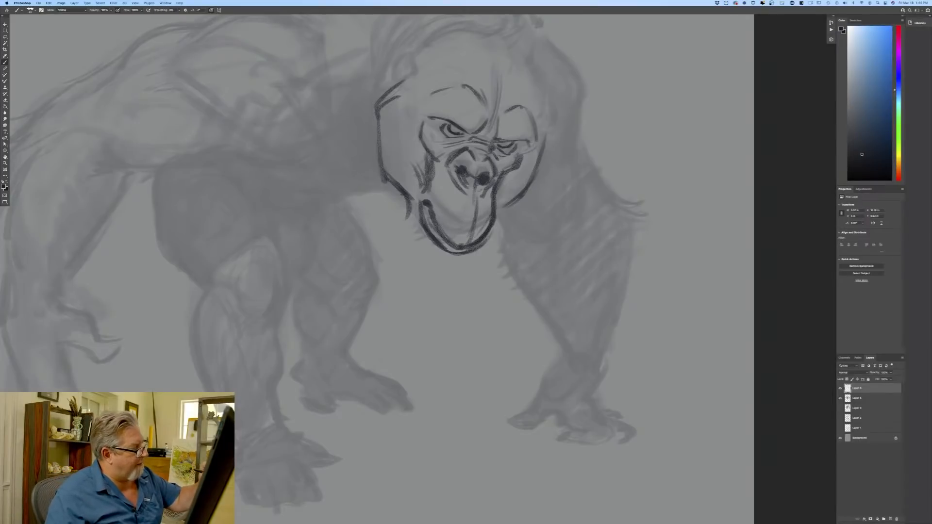
Darken the corners of the mouth on both sides and add wrinkle lines on the upper lip.
drag(503, 209, 493, 228)
drag(501, 218, 486, 237)
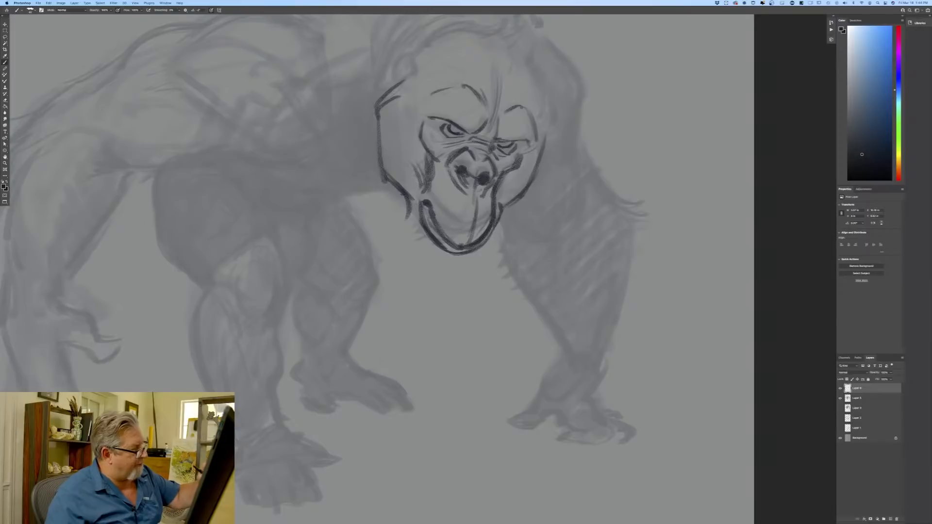
mouse_move(421, 192)
mouse_down()
mouse_move(433, 183)
mouse_move(416, 210)
mouse_up()
drag(497, 212, 501, 207)
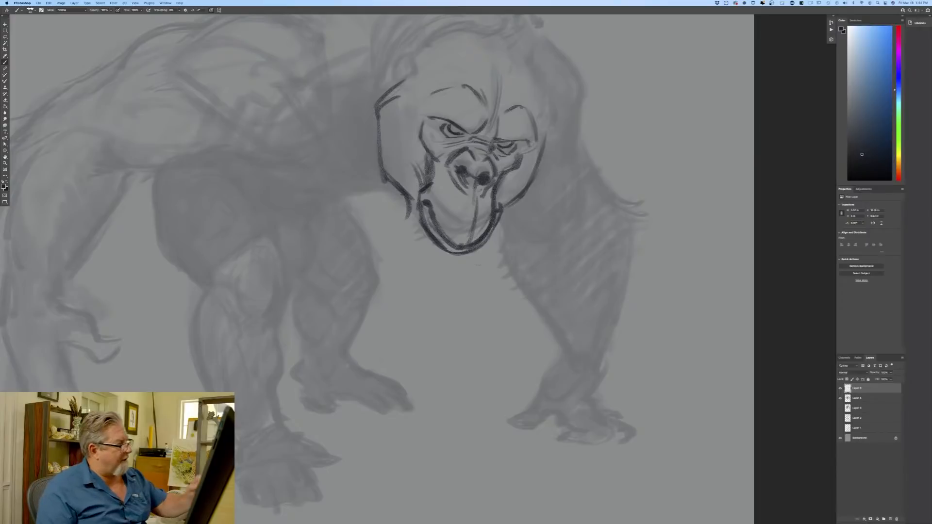
mouse_move(447, 184)
mouse_down()
mouse_move(463, 196)
mouse_move(455, 201)
mouse_up()
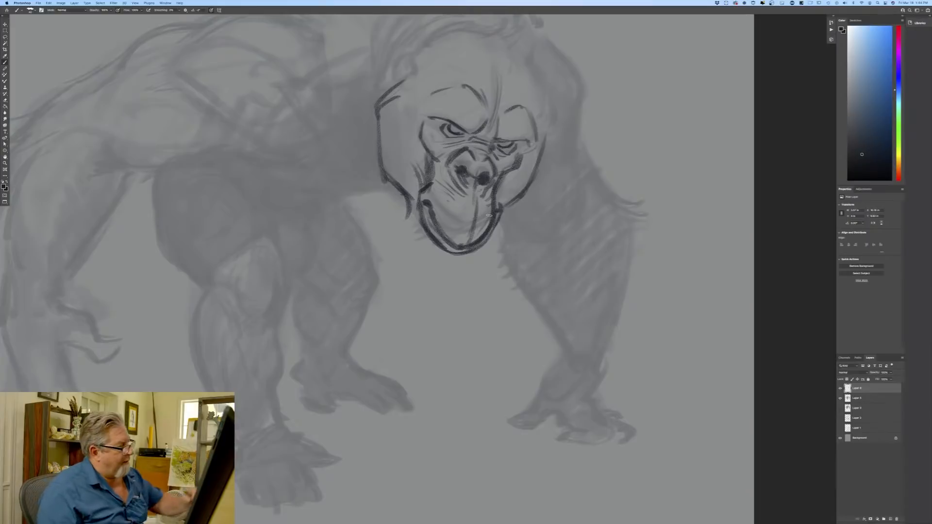
Redraw the vertical centre line of the muzzle and hatch shading across the far cheek.
drag(475, 206, 468, 233)
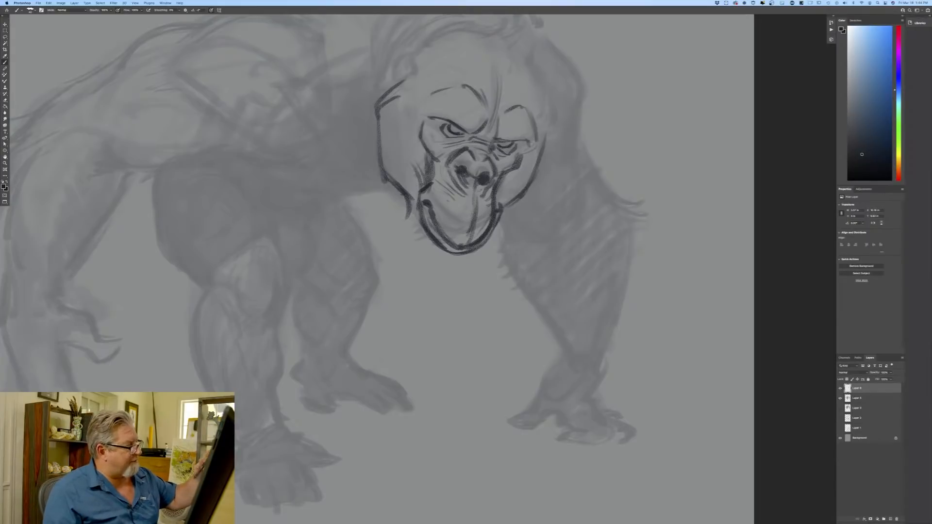
key(super+z)
key(super+z)
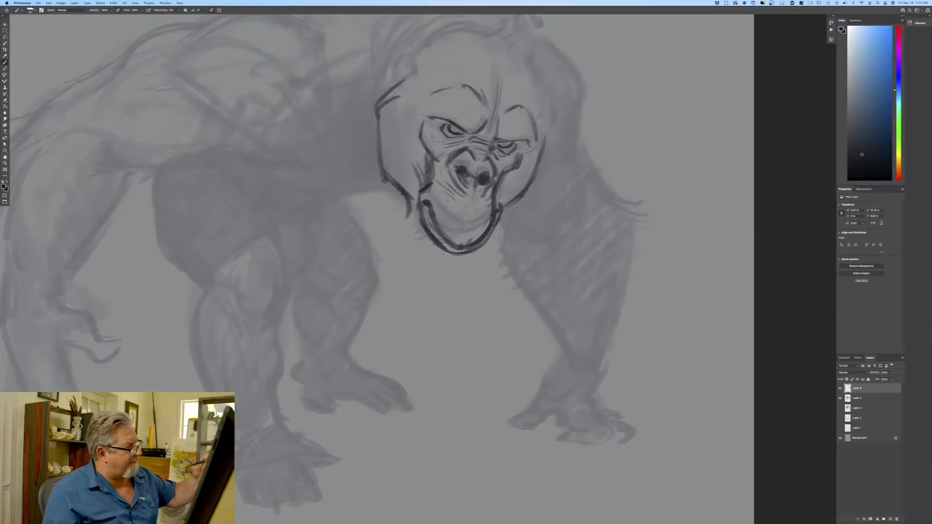
drag(476, 210, 468, 238)
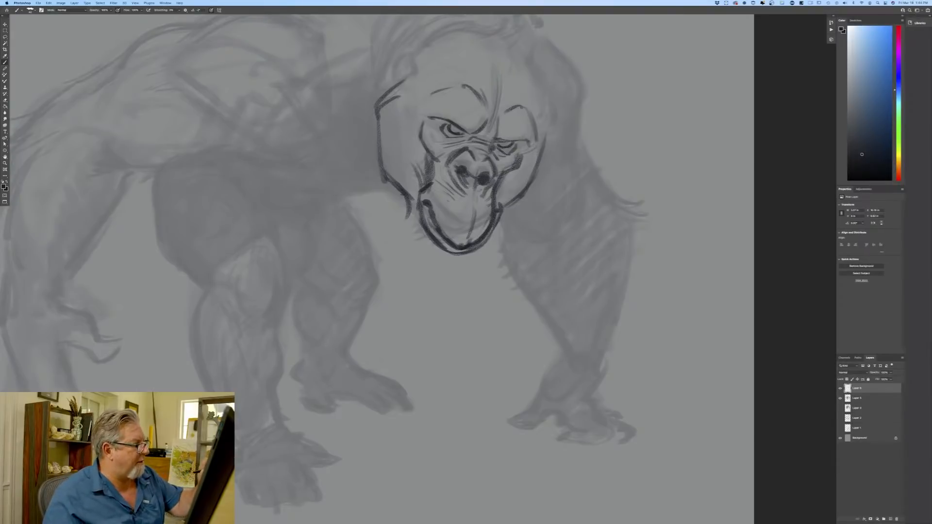
drag(538, 154, 498, 206)
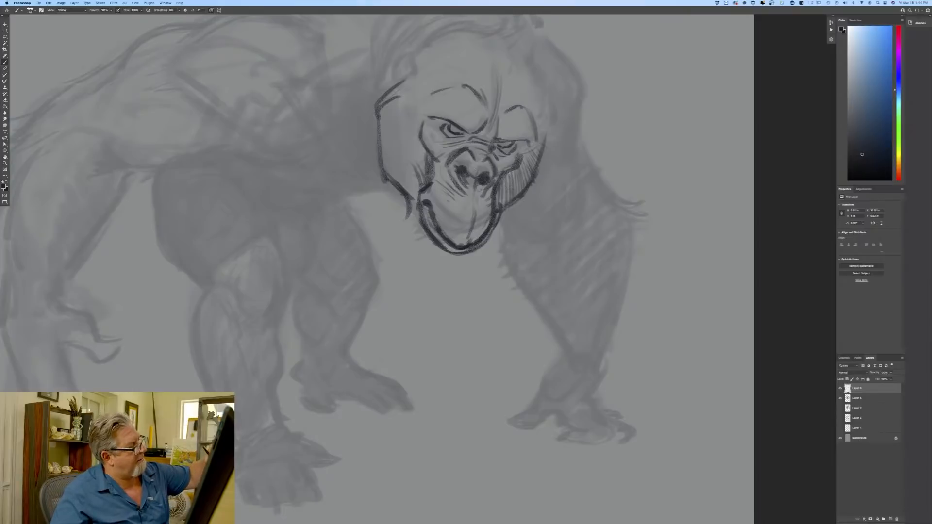
Hatch shading across the ape's near cheek and add short whisker strokes along the jaw and under the chin.
mouse_move(427, 173)
mouse_down()
mouse_move(408, 197)
mouse_move(401, 189)
mouse_move(407, 221)
mouse_up()
drag(424, 211, 409, 226)
mouse_move(422, 234)
mouse_down()
mouse_move(437, 259)
mouse_move(459, 263)
mouse_up()
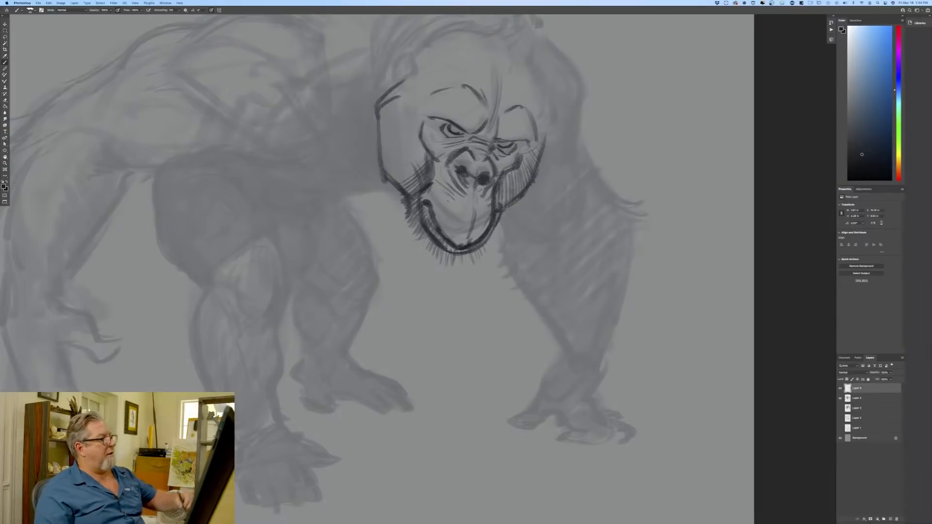
mouse_move(427, 176)
mouse_down()
mouse_move(388, 147)
mouse_move(408, 147)
mouse_move(395, 142)
mouse_up()
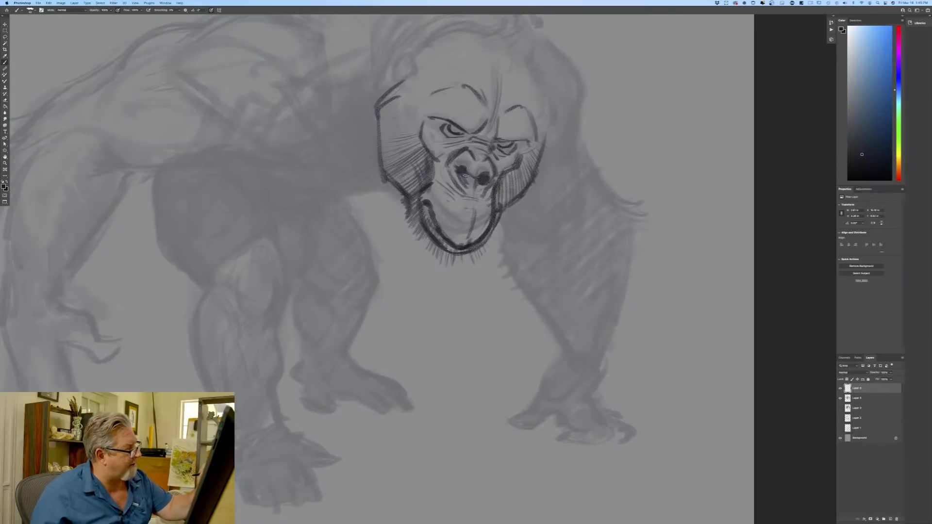
Darken the nostrils, the folds around the nose and the shadows above and around both eyes.
mouse_move(467, 174)
mouse_down()
mouse_move(454, 171)
mouse_move(486, 174)
mouse_up()
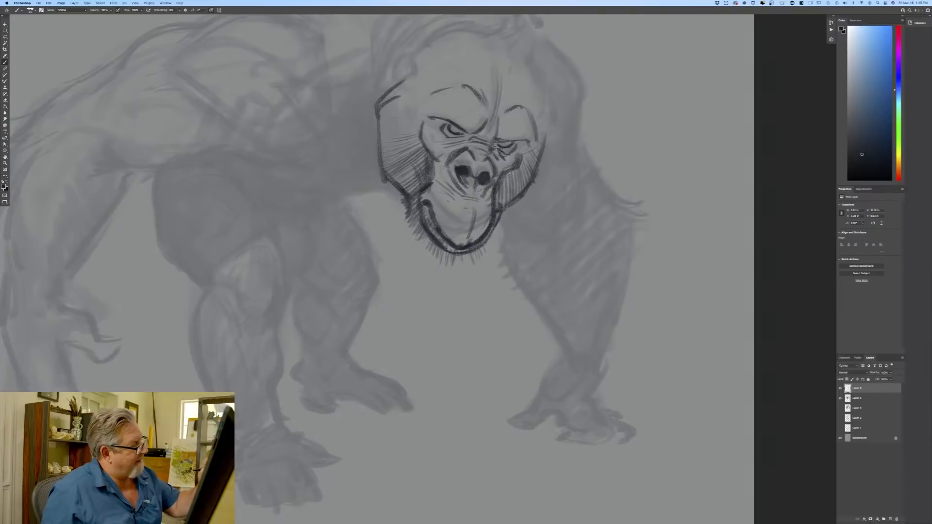
mouse_move(499, 157)
mouse_down()
mouse_move(507, 164)
mouse_move(508, 151)
mouse_move(527, 143)
mouse_up()
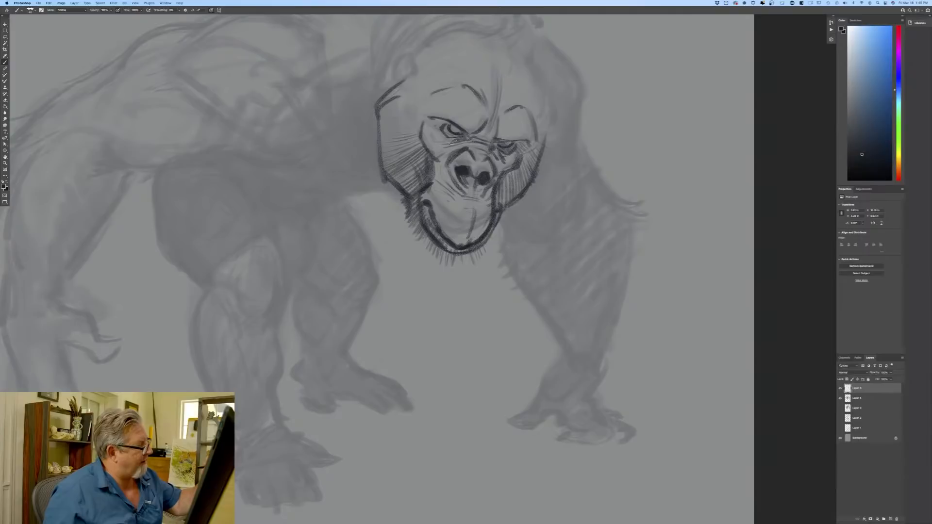
mouse_move(448, 144)
mouse_down()
mouse_move(458, 128)
mouse_move(459, 138)
mouse_move(422, 122)
mouse_up()
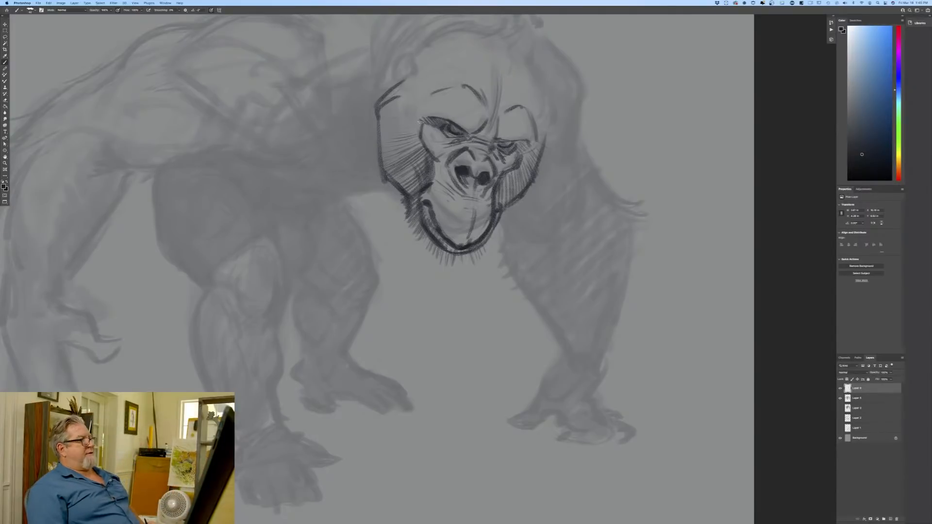
mouse_move(437, 164)
mouse_down()
mouse_move(430, 182)
mouse_move(447, 178)
mouse_up()
drag(463, 187, 442, 181)
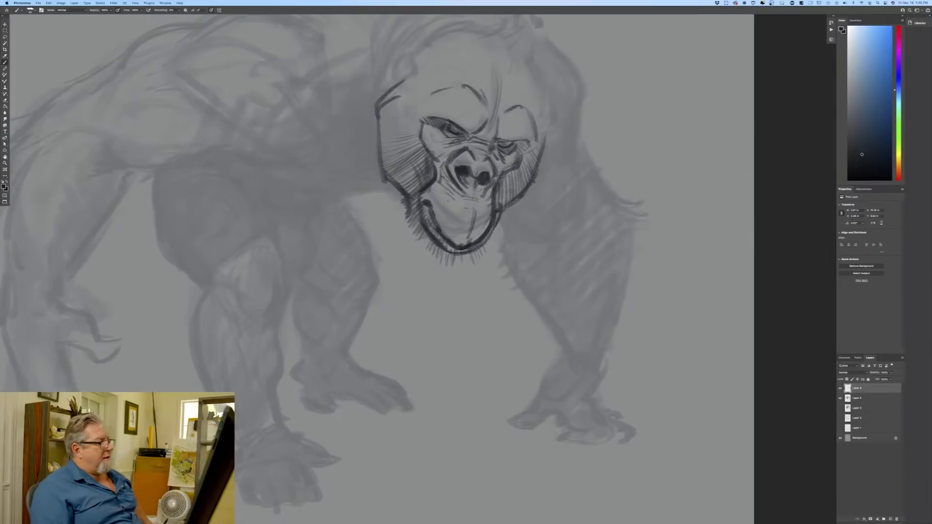
drag(468, 135, 443, 119)
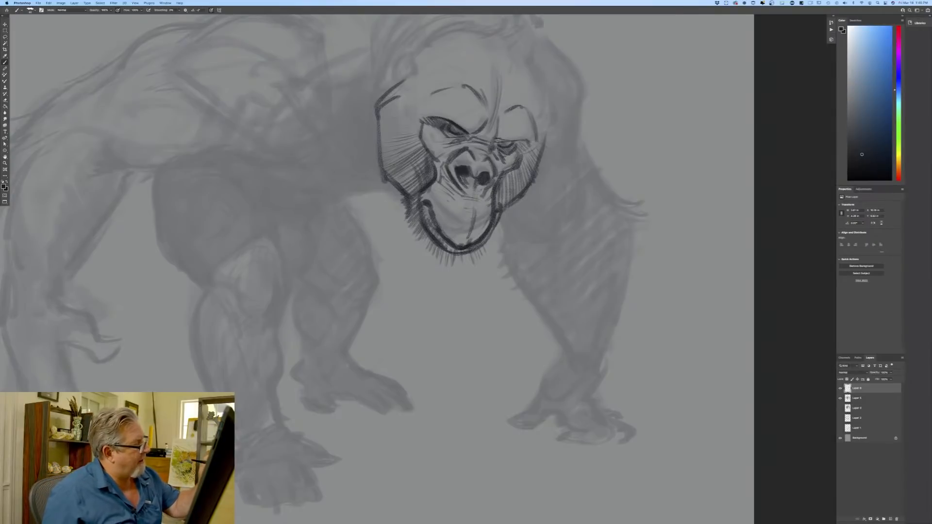
drag(512, 140, 492, 140)
Strengthen the furrow between the brows and add hair tufts along the near brow and the outer ends of both eyes.
drag(499, 104, 493, 122)
mouse_move(495, 115)
mouse_down()
mouse_move(487, 132)
mouse_move(550, 133)
mouse_move(552, 150)
mouse_move(534, 158)
mouse_up()
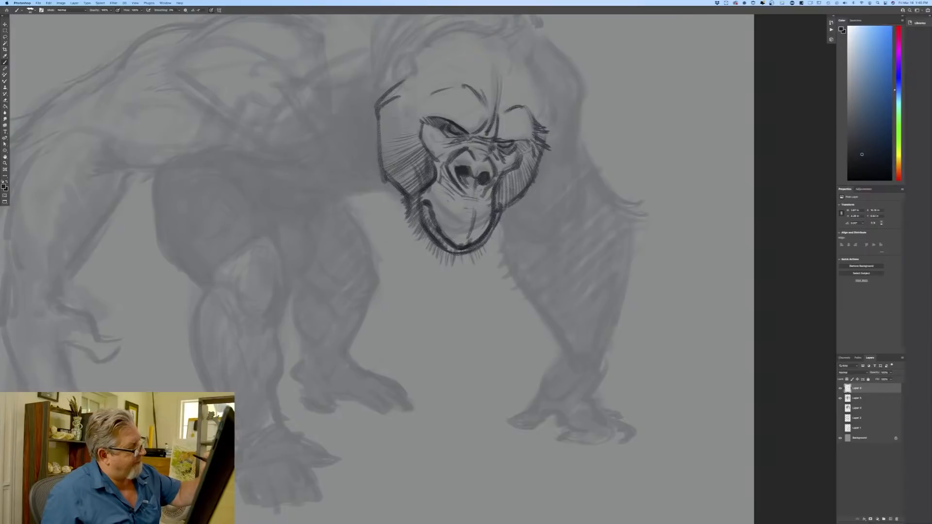
drag(414, 96, 463, 85)
drag(452, 96, 468, 75)
drag(467, 83, 477, 101)
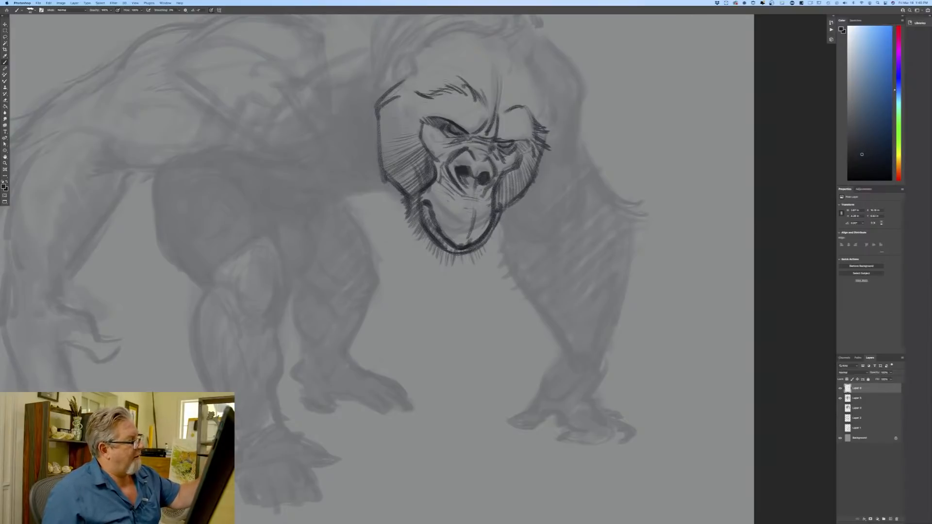
drag(409, 108, 434, 118)
drag(412, 115, 422, 124)
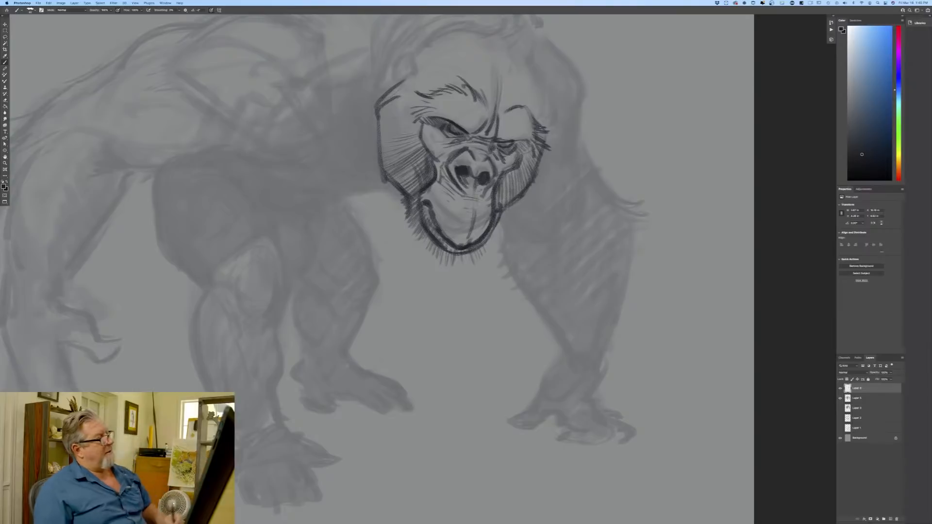
Ink the forehead's centre line, the far side of the skull and both ears.
drag(505, 63, 499, 101)
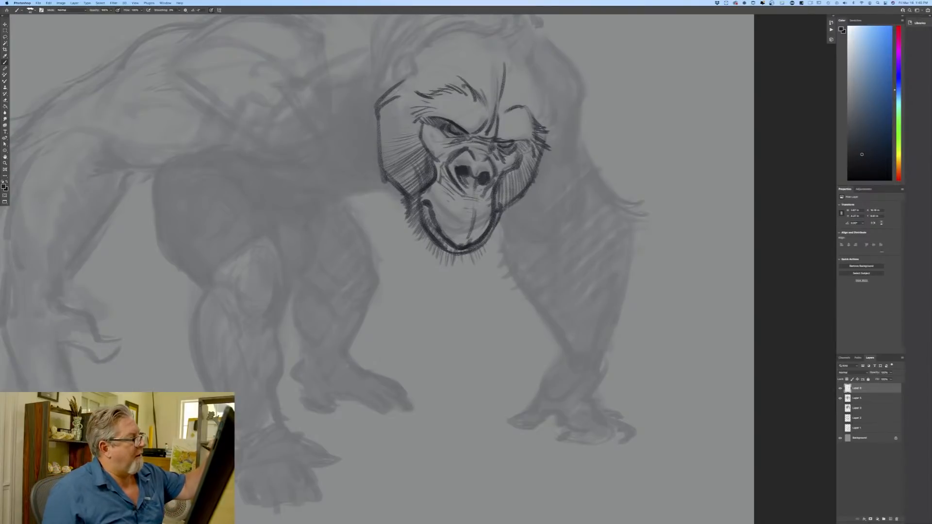
drag(534, 66, 547, 114)
drag(540, 68, 550, 125)
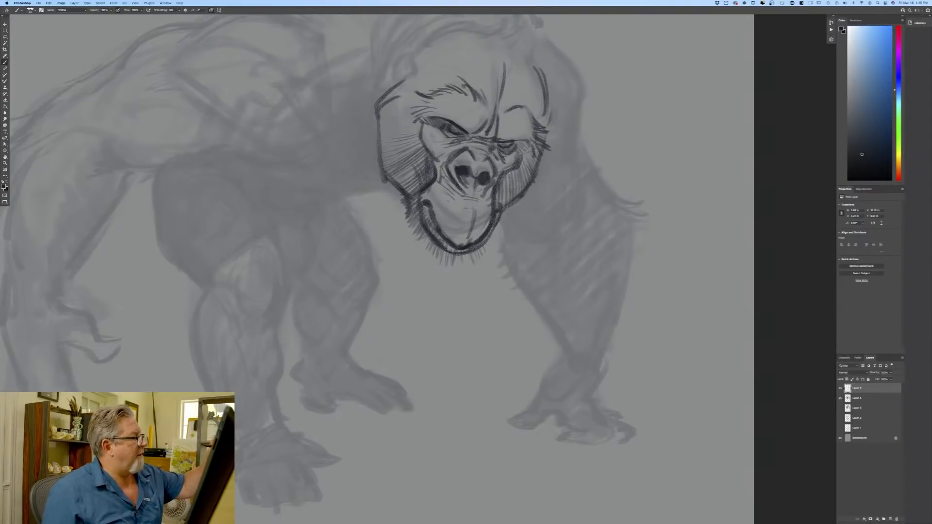
mouse_move(415, 72)
mouse_down()
mouse_move(410, 51)
mouse_move(387, 85)
mouse_up()
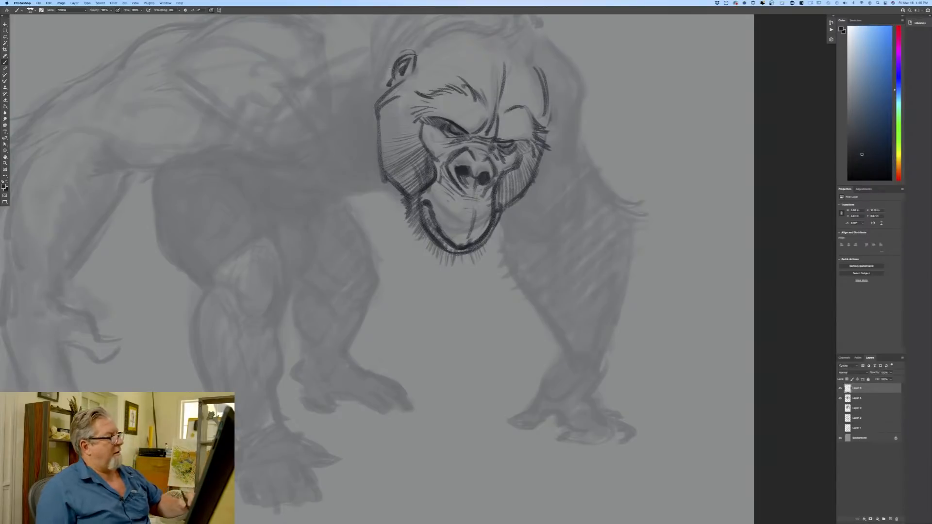
drag(550, 97, 552, 117)
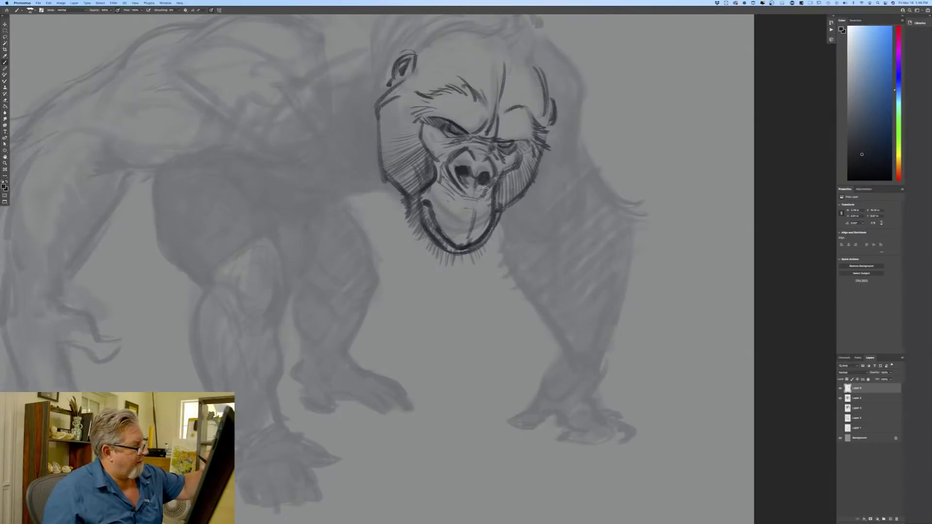
Toggle the visibility of the ink layer to compare the inked face with the rough sketch beneath.
click(841, 389)
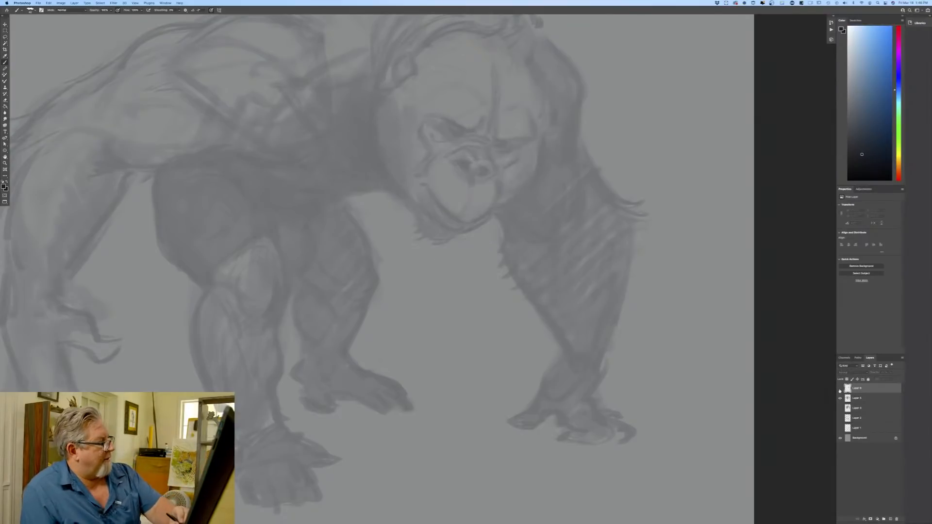
click(841, 389)
click(840, 389)
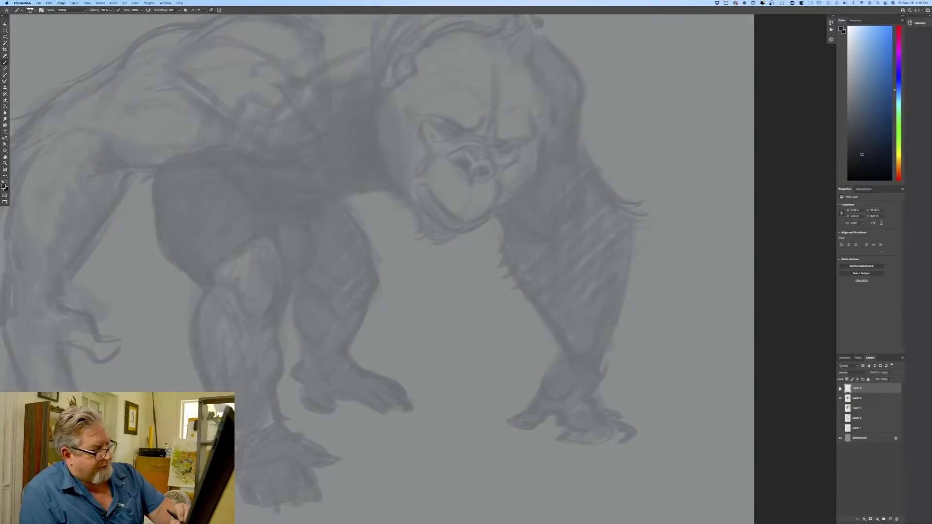
click(840, 389)
click(840, 389)
click(841, 389)
click(841, 388)
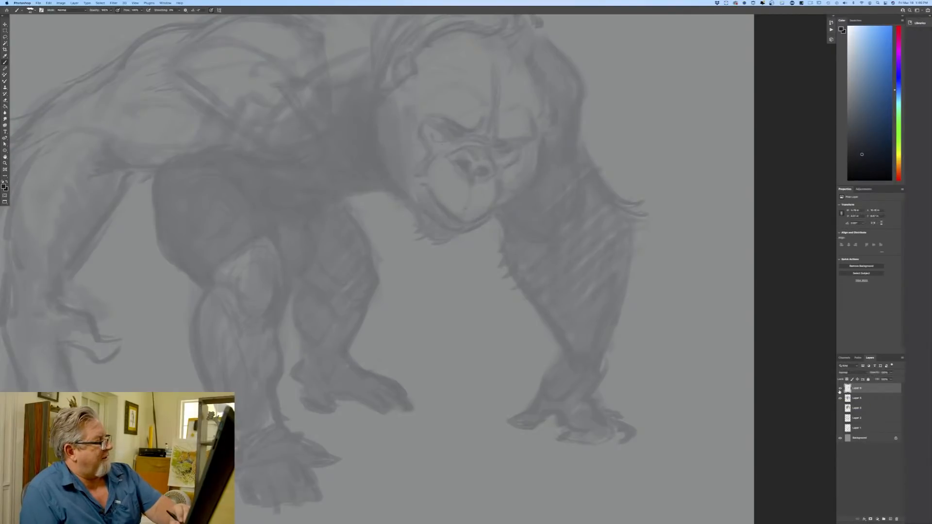
click(840, 389)
Try to enlarge the inked face slightly with Free Transform.
key(super+0)
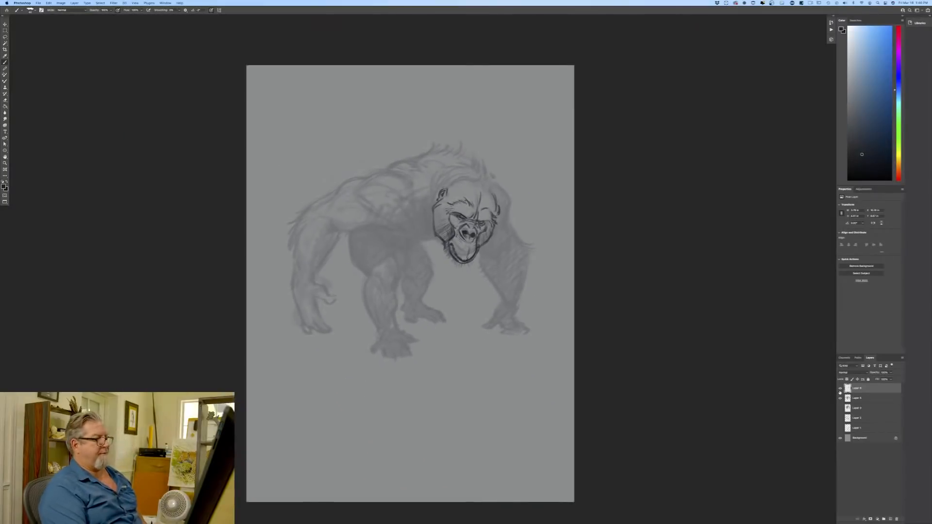
key(super+equal)
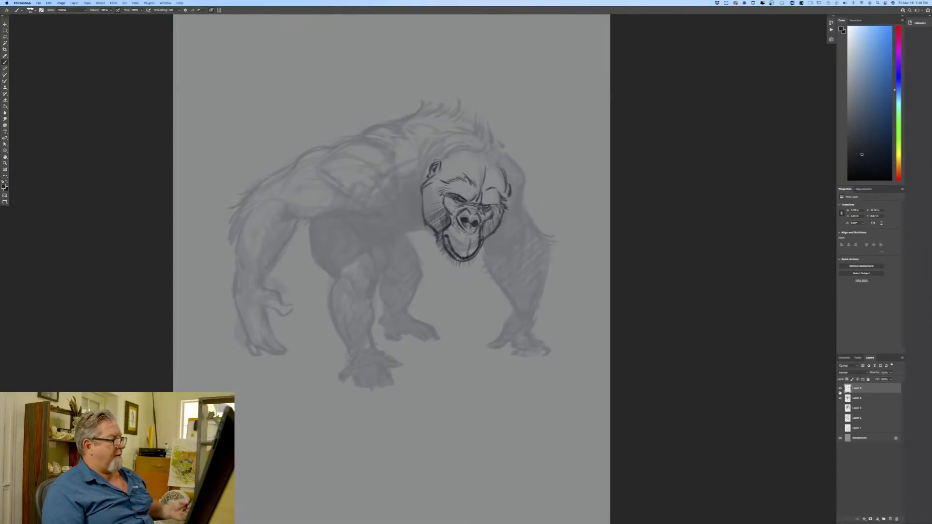
click(50, 3)
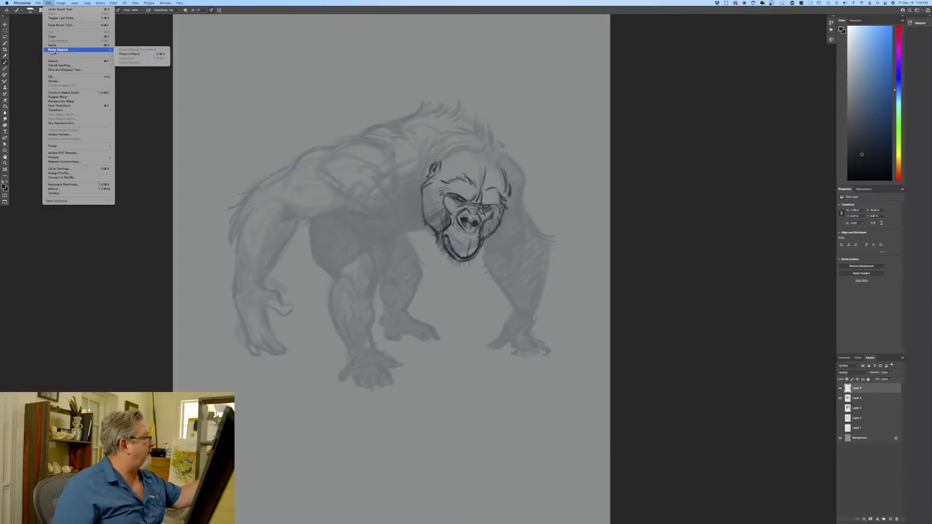
click(59, 105)
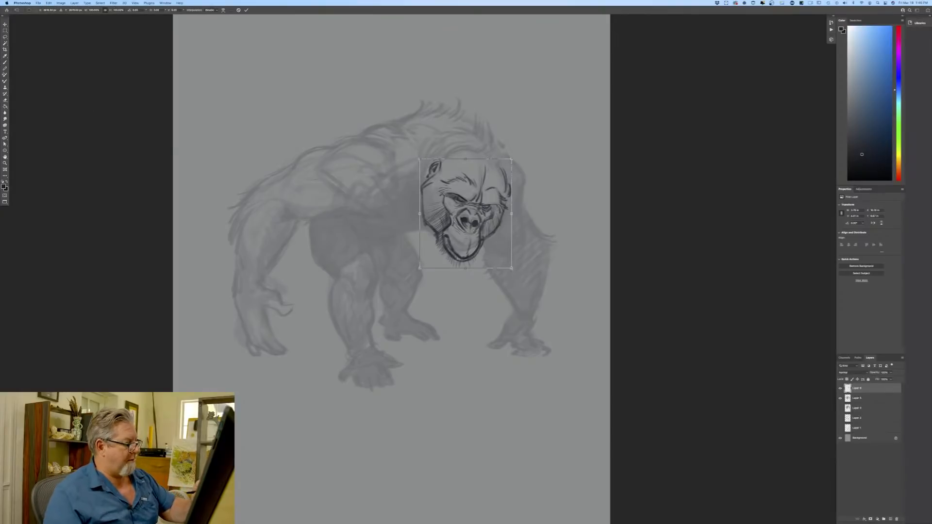
drag(511, 269, 518, 275)
drag(448, 263, 448, 266)
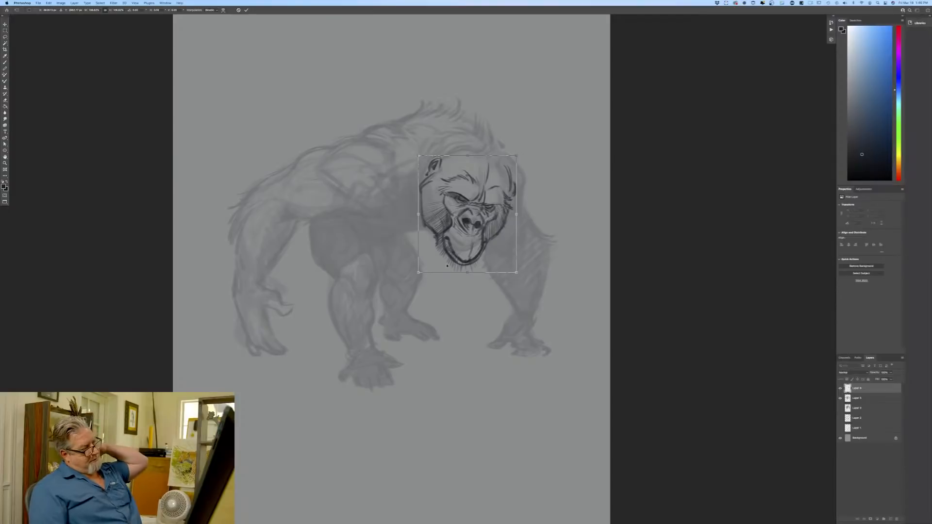
key(Return)
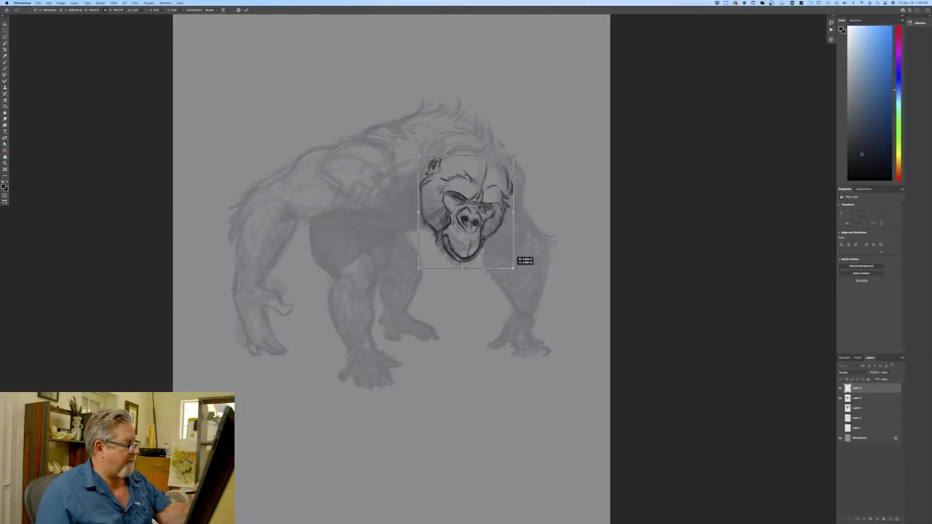
key(b)
key(super+z)
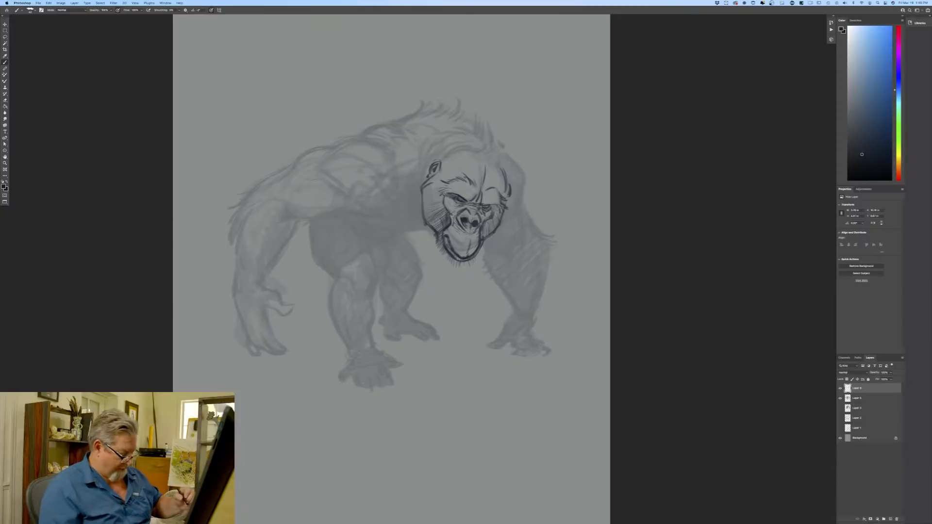
Ink the top of the skull with short hair strokes, tall crest tufts and fur down its far side.
key(super+plus)
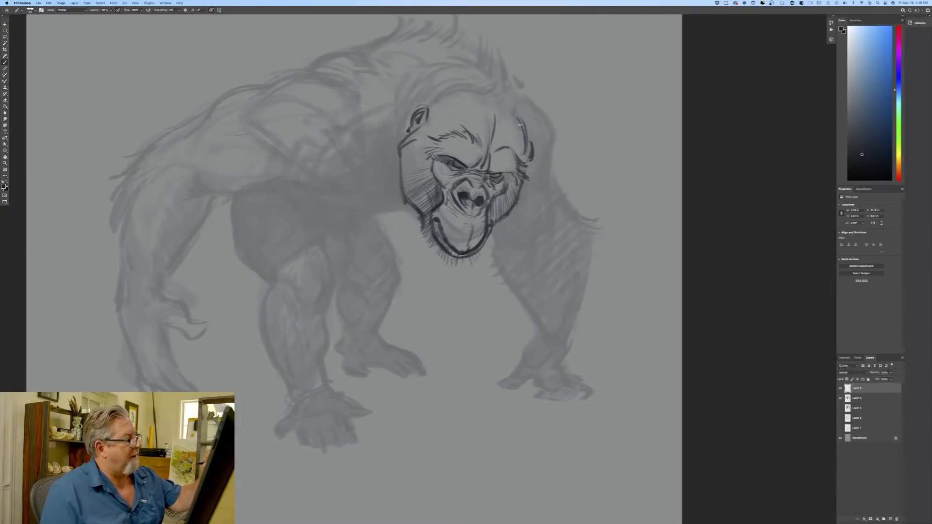
drag(524, 131, 513, 102)
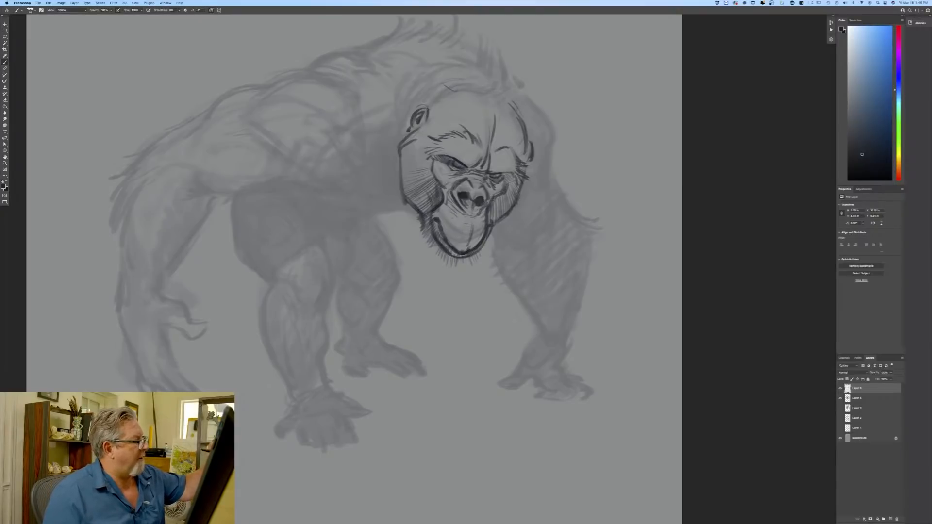
mouse_move(440, 86)
mouse_down()
mouse_move(450, 93)
mouse_move(416, 105)
mouse_move(491, 83)
mouse_move(505, 59)
mouse_up()
drag(500, 98, 509, 90)
drag(508, 99, 522, 79)
drag(520, 120, 538, 120)
mouse_move(517, 130)
mouse_down()
mouse_move(529, 116)
mouse_move(533, 124)
mouse_up()
drag(525, 147, 532, 133)
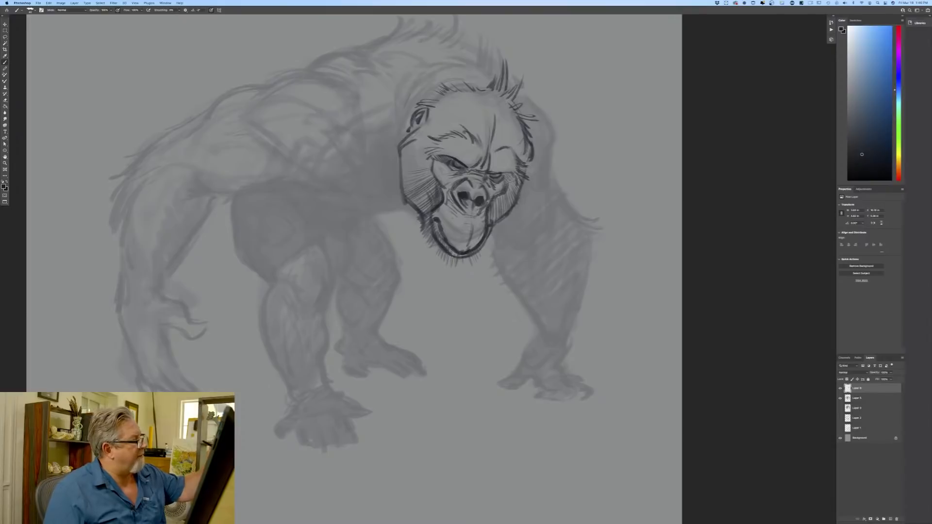
Ink fur strokes beside the near ear and cheek, plus a short contour line under the chest.
mouse_move(398, 130)
mouse_down()
mouse_move(394, 145)
mouse_move(403, 105)
mouse_up()
drag(398, 163, 393, 123)
drag(390, 124, 390, 170)
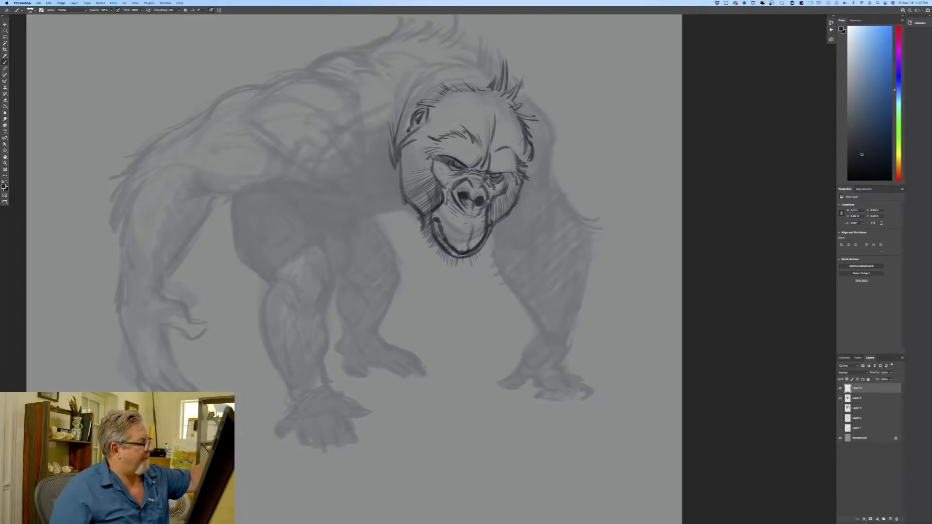
mouse_move(317, 184)
mouse_down()
mouse_move(354, 181)
mouse_move(339, 187)
mouse_up()
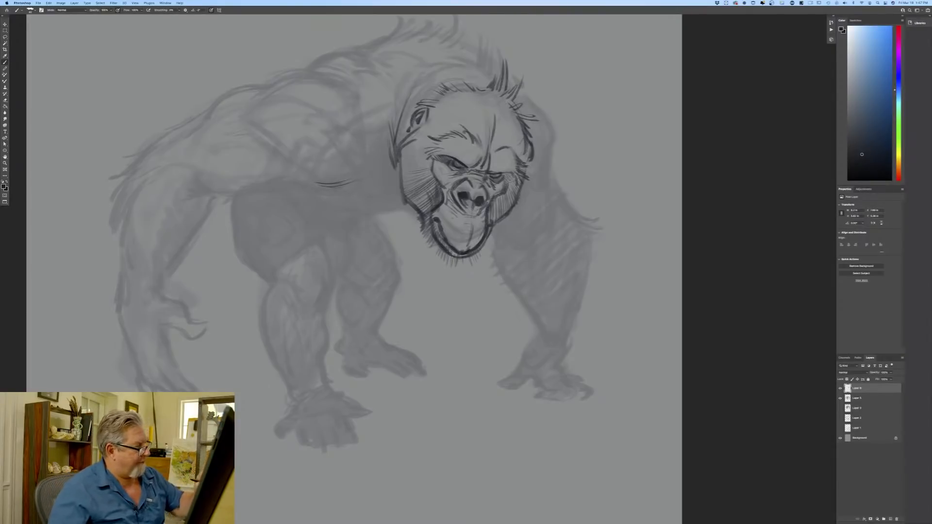
Ink the contours of the ape's far shoulder and upper arm, from behind the head down to the elbow crease.
drag(491, 234, 500, 248)
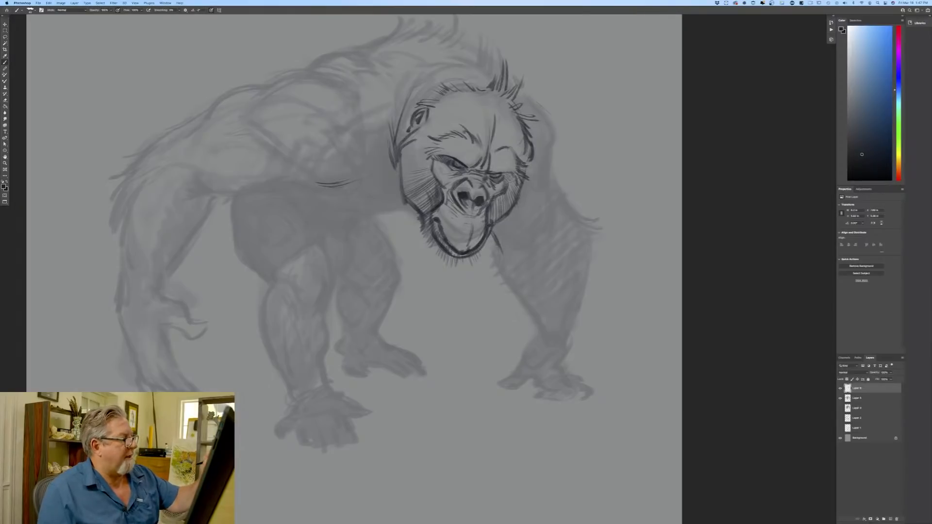
mouse_move(532, 99)
mouse_down()
mouse_move(563, 133)
mouse_move(543, 184)
mouse_up()
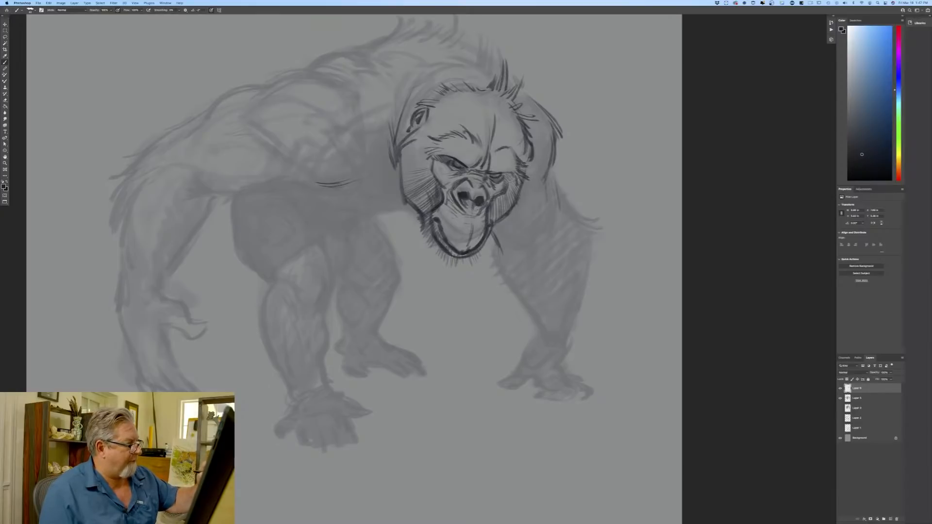
mouse_move(532, 176)
mouse_down()
mouse_move(543, 190)
mouse_move(527, 262)
mouse_up()
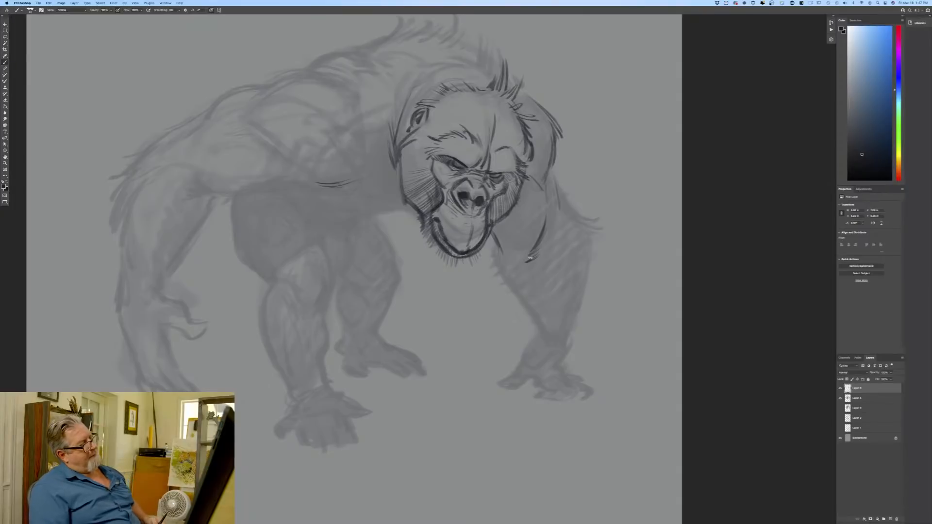
Ink both edges of the far forearm with fur tufts at the elbow, continuing down to the wrist.
mouse_move(496, 232)
mouse_down()
mouse_move(492, 278)
mouse_move(527, 304)
mouse_move(506, 280)
mouse_move(542, 339)
mouse_up()
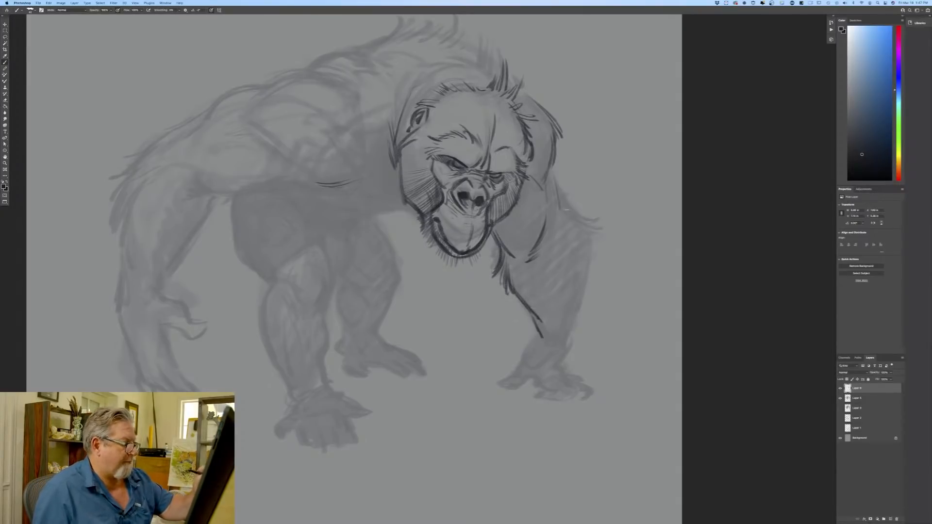
mouse_move(559, 193)
mouse_down()
mouse_move(608, 253)
mouse_move(562, 345)
mouse_up()
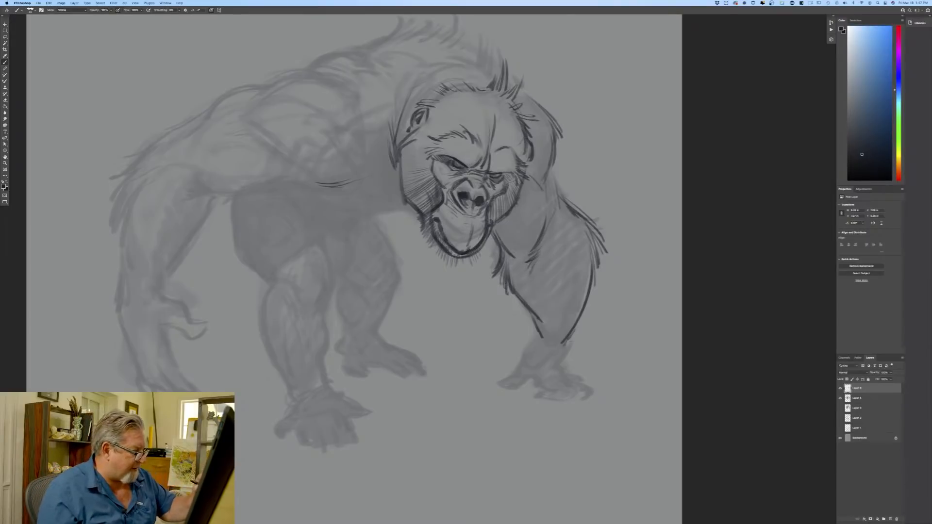
mouse_move(528, 282)
mouse_down()
mouse_move(541, 342)
mouse_move(540, 352)
mouse_move(526, 352)
mouse_move(524, 368)
mouse_up()
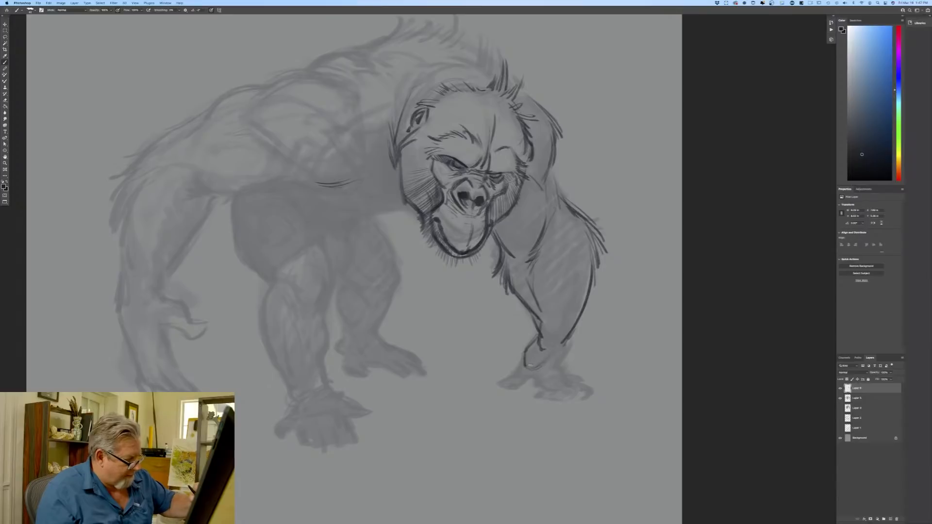
Ink the ape's far wrist and hand, outlining the thumb, knuckles and fingers planted on the ground.
mouse_move(573, 333)
mouse_down()
mouse_move(558, 362)
mouse_move(566, 379)
mouse_up()
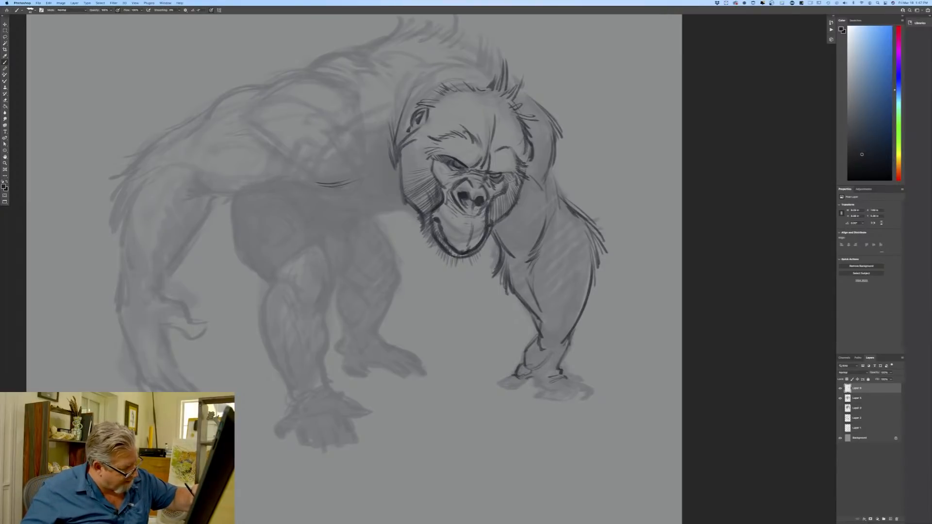
mouse_move(505, 387)
mouse_down()
mouse_move(522, 389)
mouse_move(499, 385)
mouse_up()
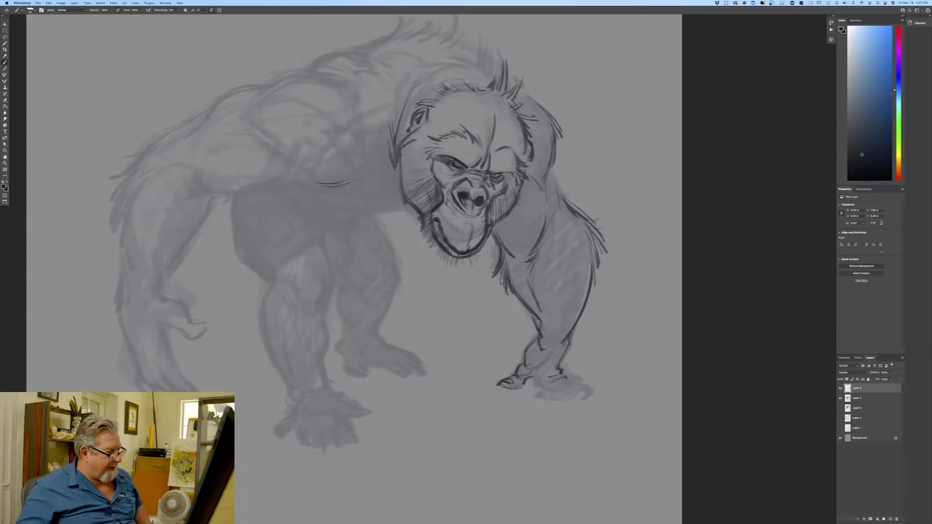
mouse_move(539, 377)
mouse_down()
mouse_move(535, 387)
mouse_move(572, 389)
mouse_move(577, 398)
mouse_up()
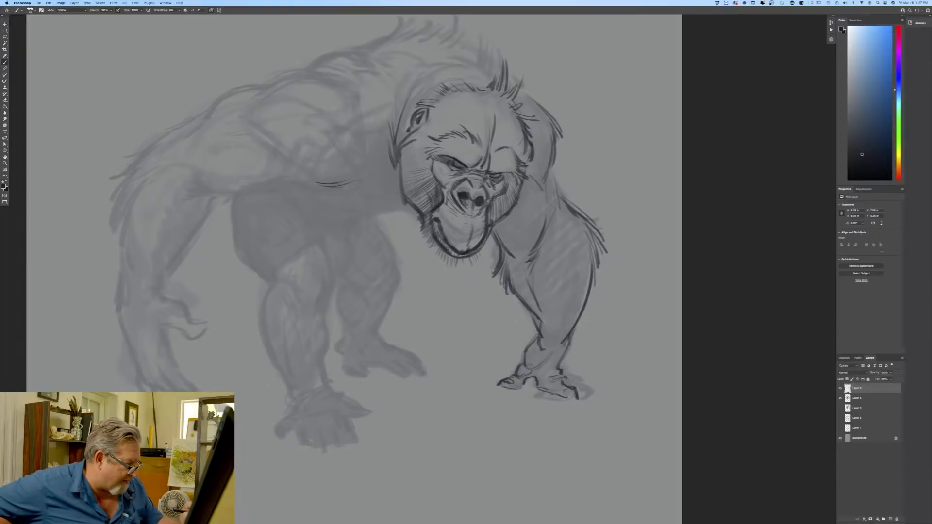
mouse_move(575, 401)
mouse_down()
mouse_move(540, 395)
mouse_move(573, 382)
mouse_move(597, 399)
mouse_move(580, 378)
mouse_up()
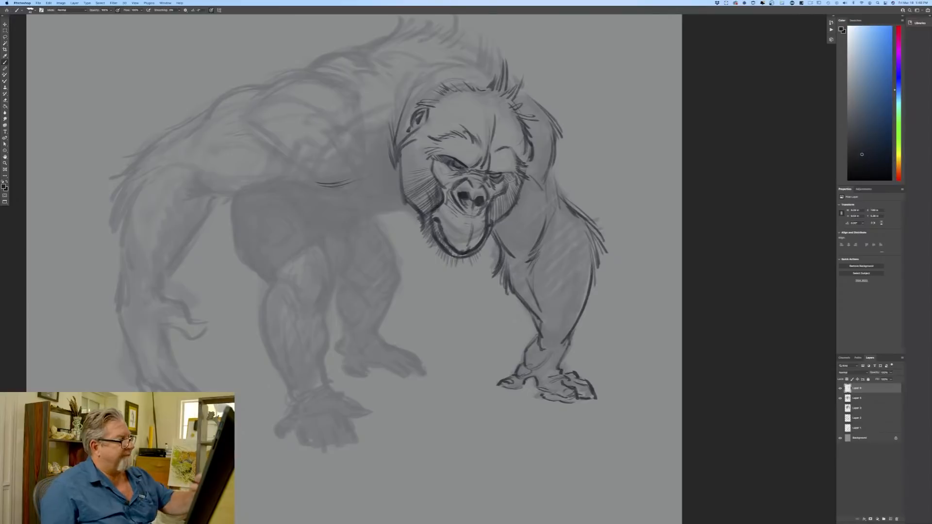
Ink small fur tufts above the far elbow, plus the belly line and the far hind leg's front edge to the knee.
mouse_move(553, 164)
mouse_down()
mouse_move(566, 185)
mouse_move(561, 198)
mouse_up()
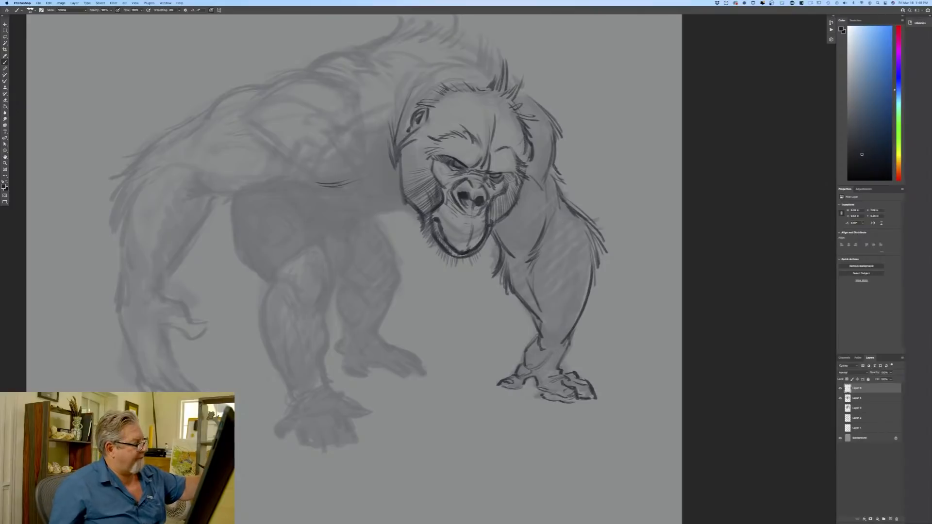
mouse_move(421, 217)
mouse_down()
mouse_move(371, 204)
mouse_move(398, 254)
mouse_move(389, 246)
mouse_move(399, 279)
mouse_move(375, 296)
mouse_up()
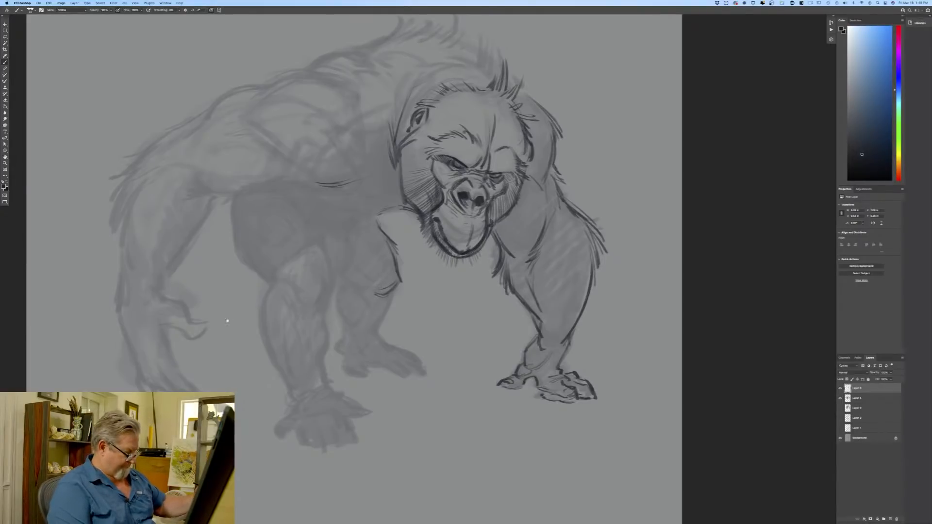
Ink tall fur tufts along the crest behind the head and the upper back contour, with a curved line below the crest.
drag(226, 321, 242, 389)
drag(416, 163, 409, 198)
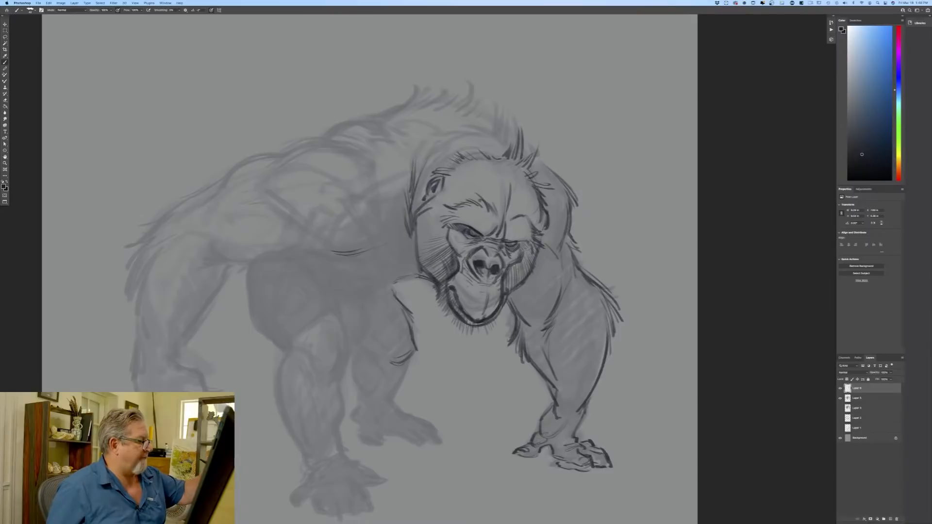
drag(519, 137, 519, 119)
mouse_move(536, 162)
mouse_down()
mouse_move(499, 106)
mouse_move(491, 119)
mouse_move(468, 76)
mouse_move(465, 102)
mouse_move(454, 83)
mouse_move(416, 79)
mouse_move(403, 95)
mouse_up()
mouse_move(403, 110)
mouse_down()
mouse_move(396, 89)
mouse_move(381, 113)
mouse_move(357, 121)
mouse_up()
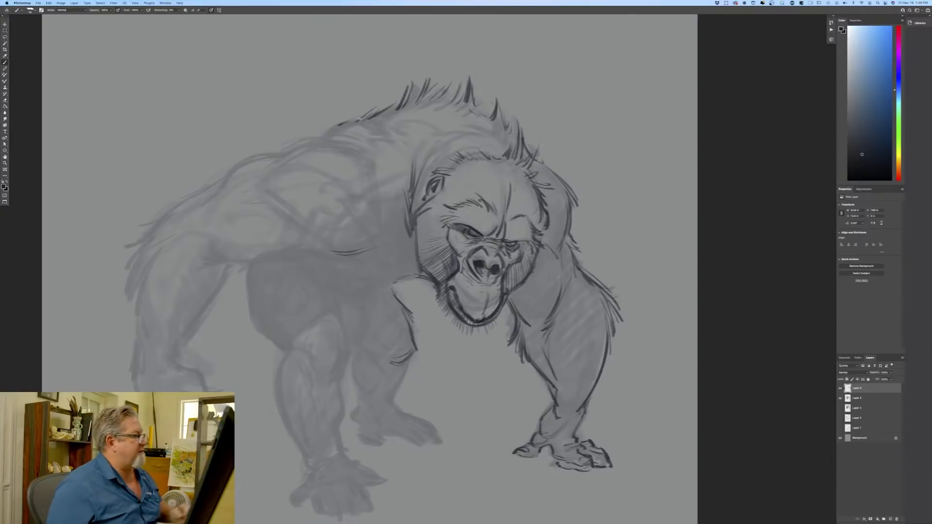
drag(370, 118, 313, 138)
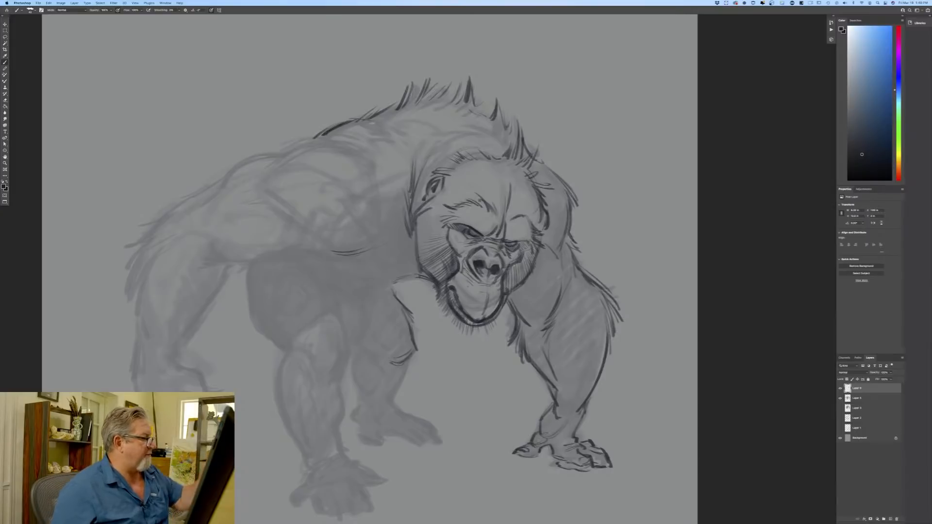
mouse_move(389, 114)
mouse_down()
mouse_move(434, 108)
mouse_move(456, 120)
mouse_up()
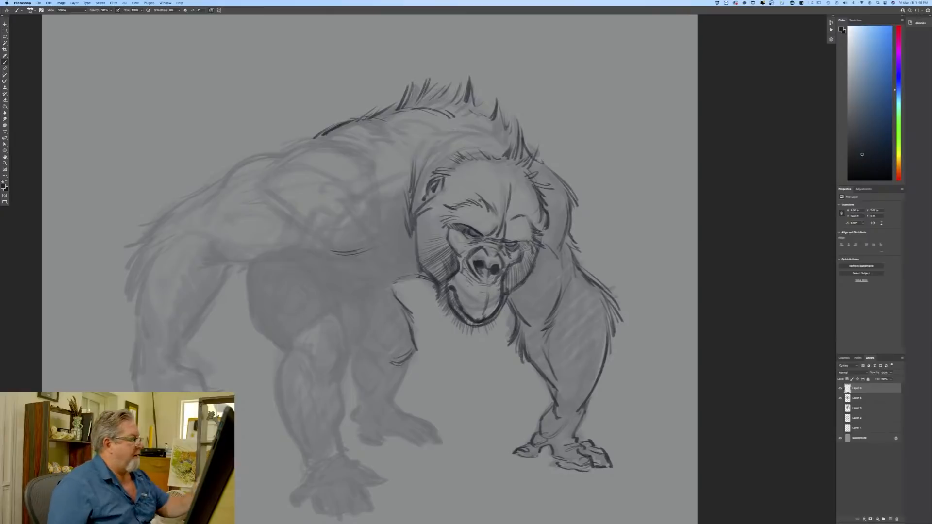
Draw dark contour strokes over the rough sketch along the gorilla's upper back, base of the neck and both shoulders.
drag(314, 139, 344, 148)
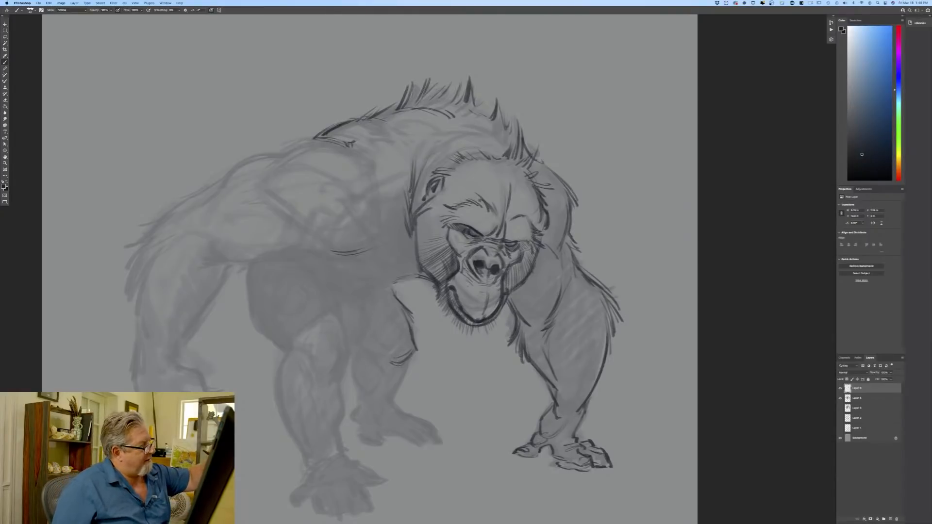
mouse_move(383, 146)
mouse_down()
mouse_move(404, 133)
mouse_move(392, 138)
mouse_up()
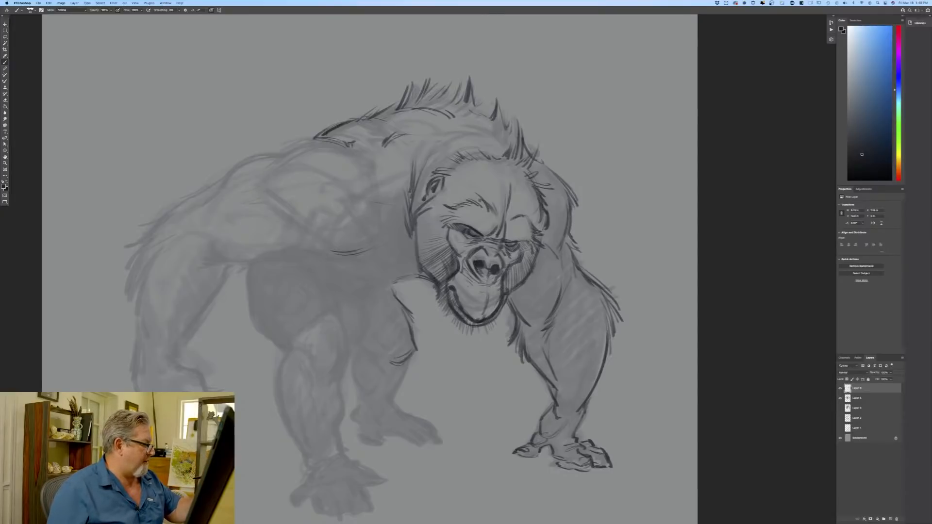
drag(393, 199, 357, 208)
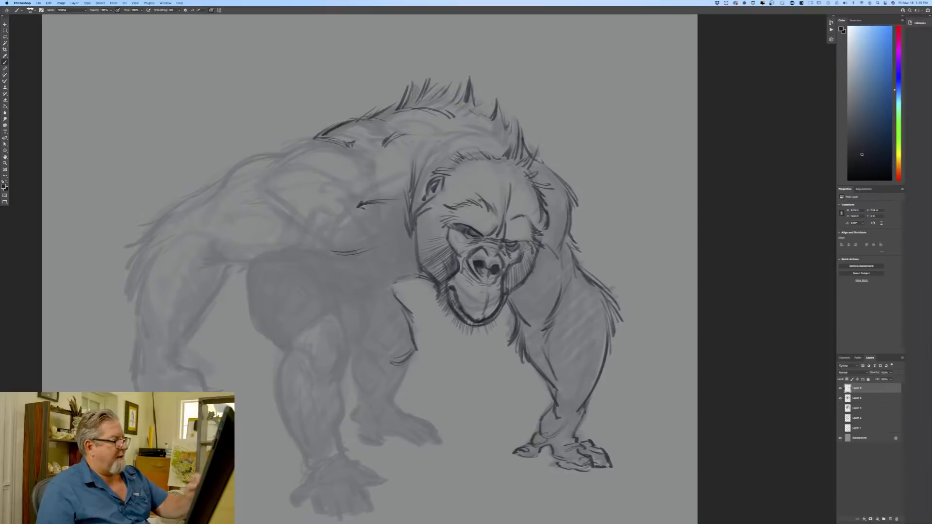
drag(550, 179, 539, 189)
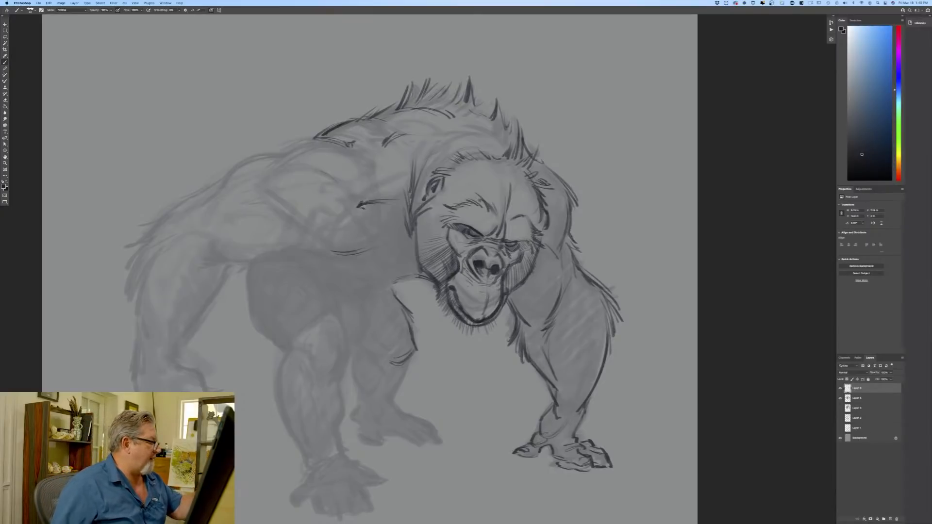
mouse_move(334, 141)
mouse_down()
mouse_move(299, 140)
mouse_move(270, 169)
mouse_up()
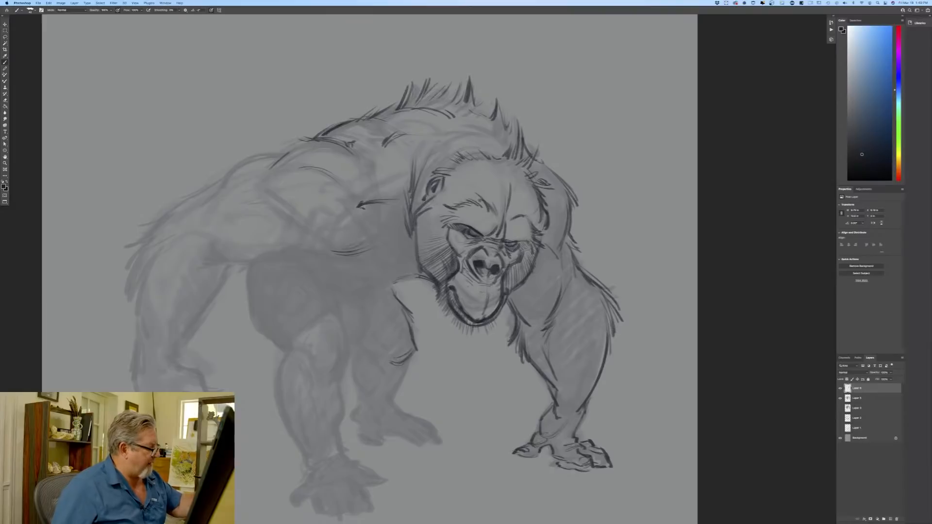
Outline the underside of the gorilla's large shoulder muscle and define the chest with curved strokes below the neck.
mouse_move(358, 251)
mouse_down()
mouse_move(335, 254)
mouse_move(249, 189)
mouse_up()
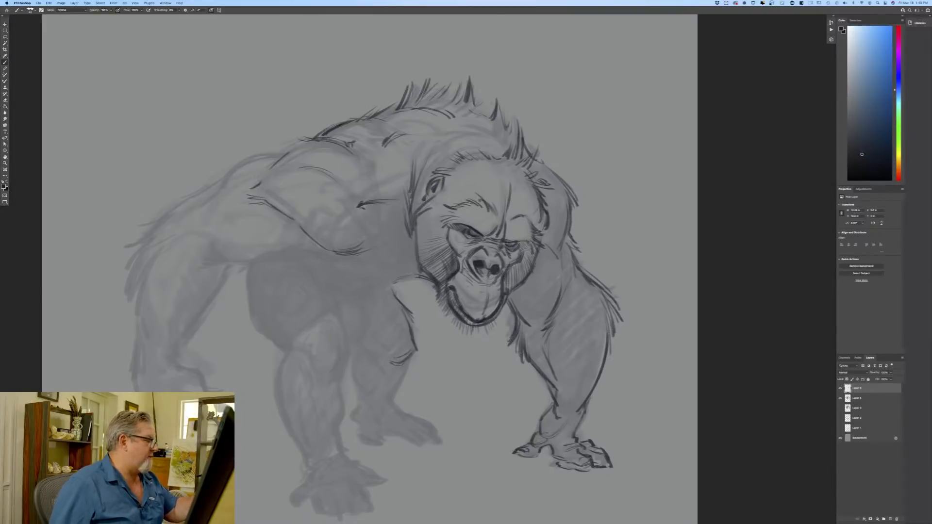
drag(373, 242, 329, 254)
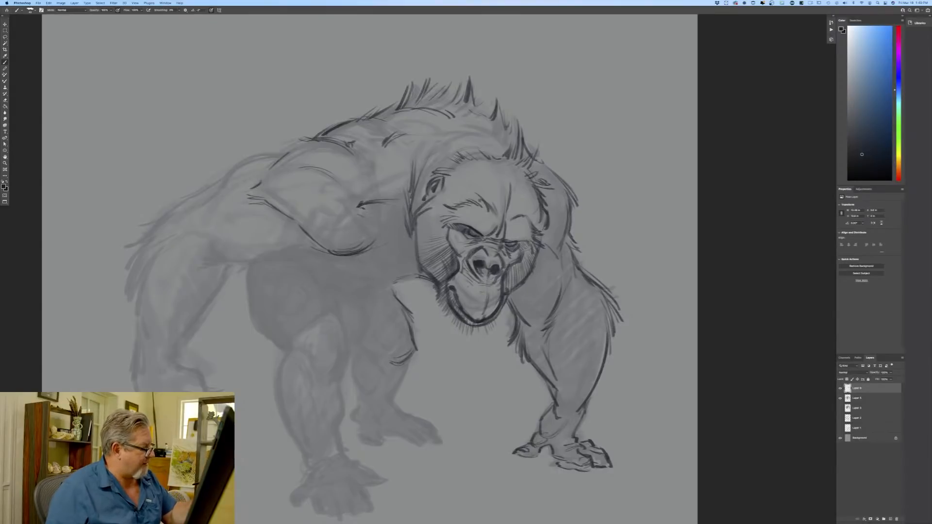
mouse_move(368, 221)
mouse_down()
mouse_move(409, 260)
mouse_move(390, 237)
mouse_up()
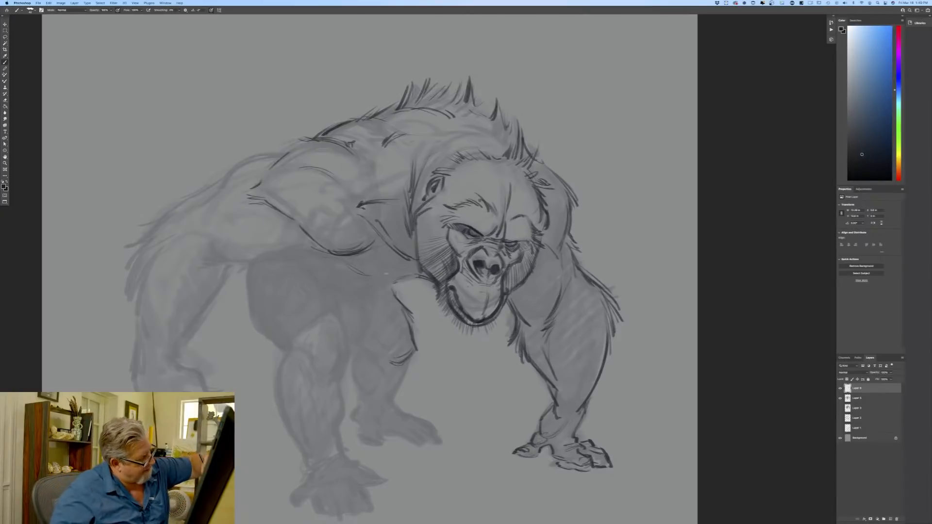
drag(403, 277, 332, 256)
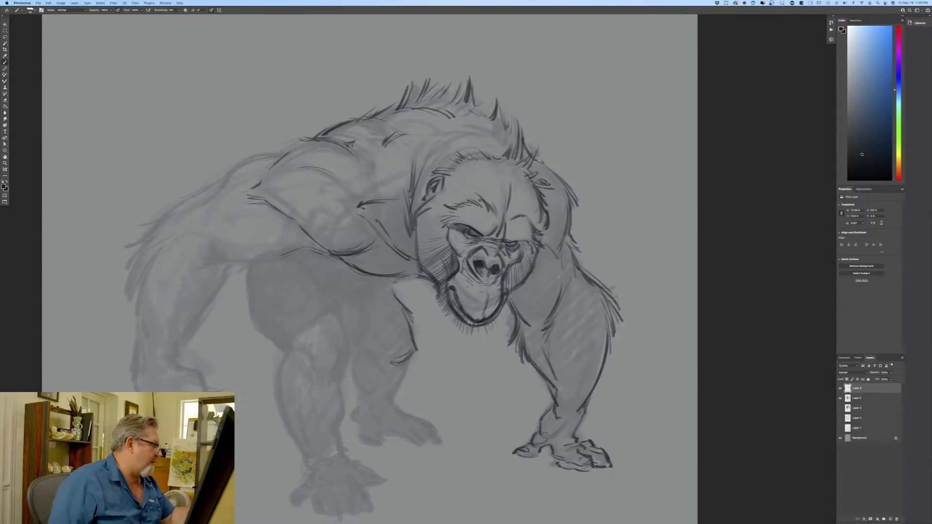
Outline the upper arm extending away from the head, adding its lower curve, top contour and short muscle creases.
mouse_move(211, 243)
mouse_down()
mouse_move(238, 260)
mouse_move(259, 259)
mouse_up()
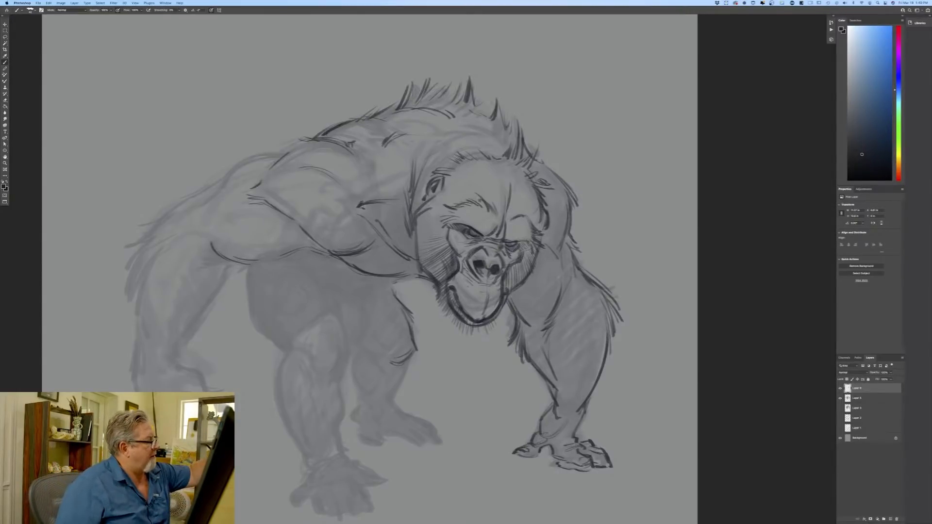
mouse_move(310, 140)
mouse_down()
mouse_move(249, 158)
mouse_move(220, 183)
mouse_up()
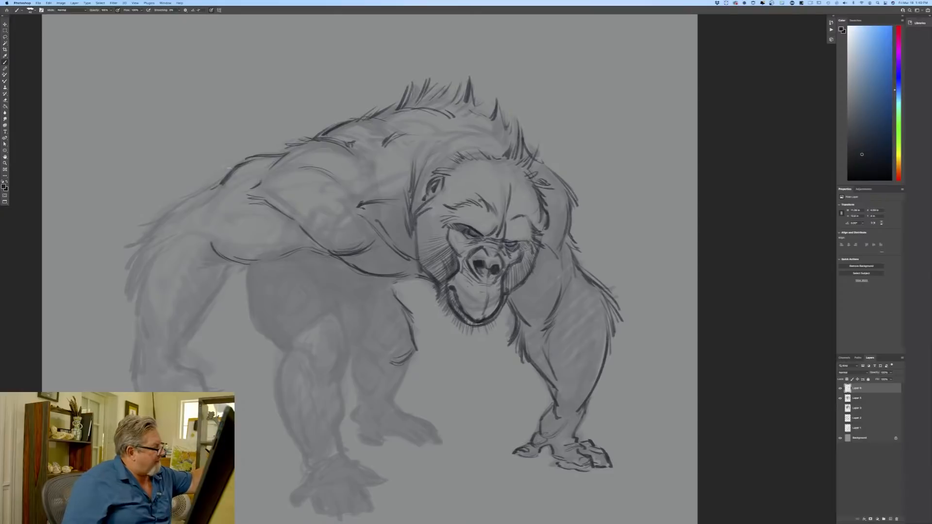
mouse_move(249, 160)
mouse_down()
mouse_move(198, 195)
mouse_move(223, 194)
mouse_move(241, 216)
mouse_up()
drag(251, 210, 215, 224)
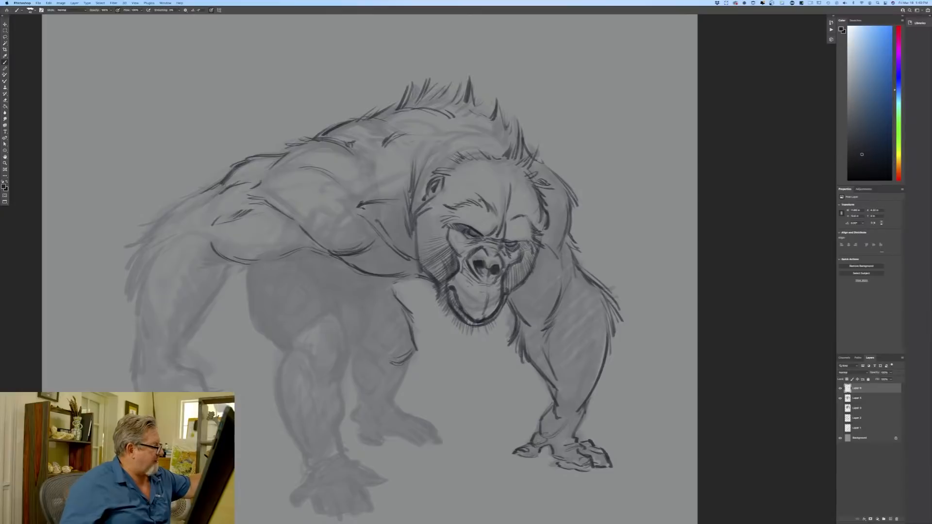
Add furry elbow strokes and the inner forearm edge on the outstretched arm, and define the opposite arm's inner elbow.
mouse_move(205, 193)
mouse_down()
mouse_move(140, 214)
mouse_move(130, 235)
mouse_up()
drag(162, 221, 130, 240)
mouse_move(235, 258)
mouse_down()
mouse_move(204, 271)
mouse_move(228, 270)
mouse_move(229, 279)
mouse_move(178, 345)
mouse_up()
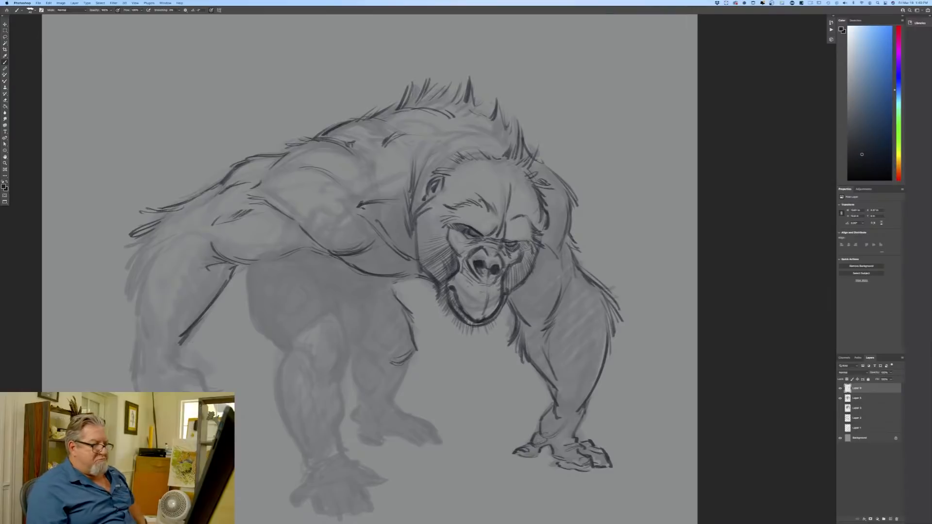
mouse_move(509, 295)
mouse_down()
mouse_move(525, 320)
mouse_move(543, 336)
mouse_up()
drag(534, 332, 543, 339)
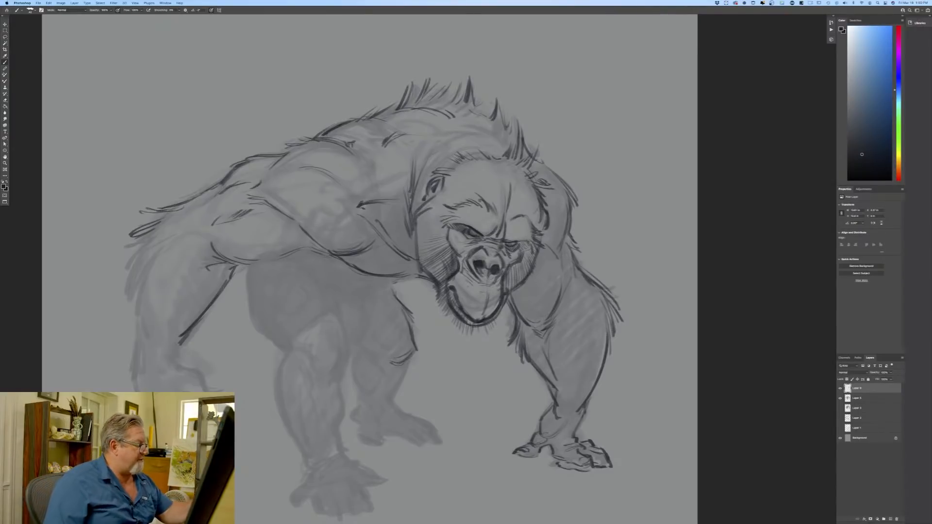
Outline the near thigh on both sides, and add the inner thigh line and knee crease of the far leg.
drag(297, 265, 313, 276)
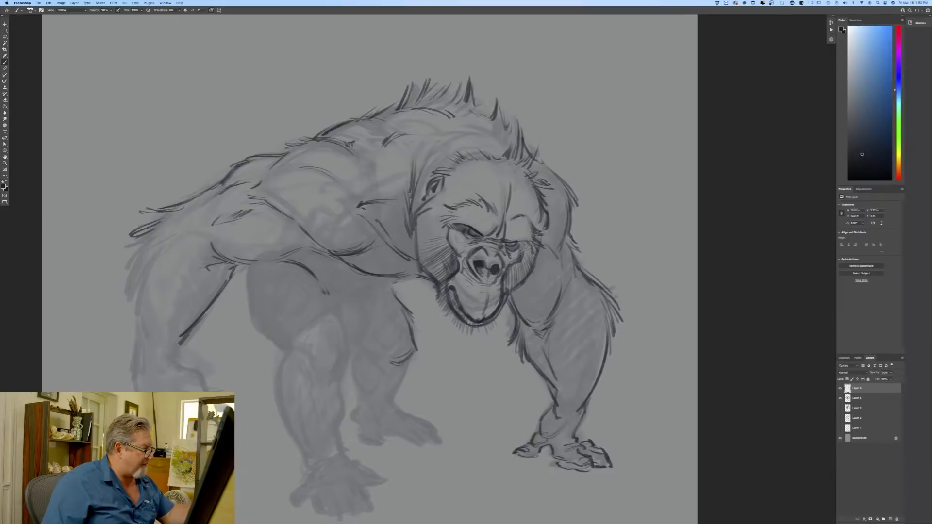
mouse_move(373, 291)
mouse_down()
mouse_move(350, 299)
mouse_move(364, 325)
mouse_move(350, 339)
mouse_up()
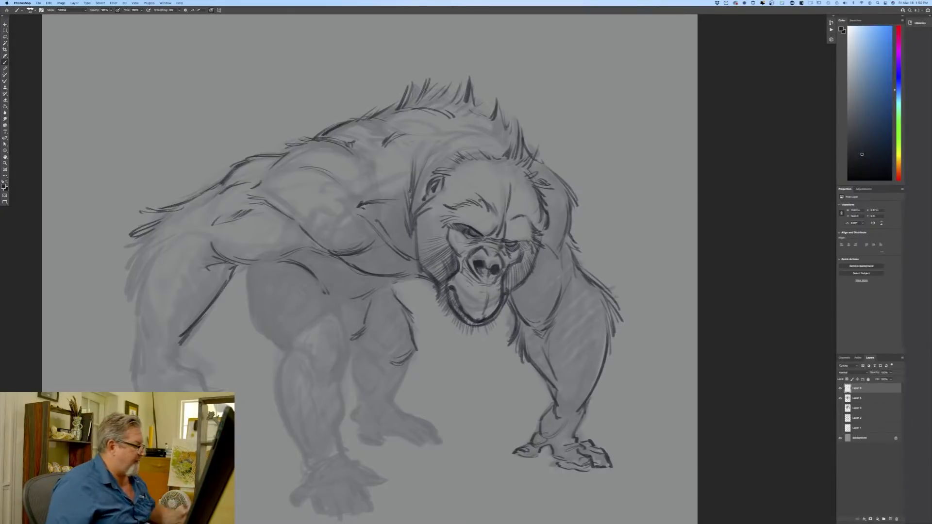
mouse_move(292, 263)
mouse_down()
mouse_move(246, 281)
mouse_move(262, 329)
mouse_move(281, 350)
mouse_up()
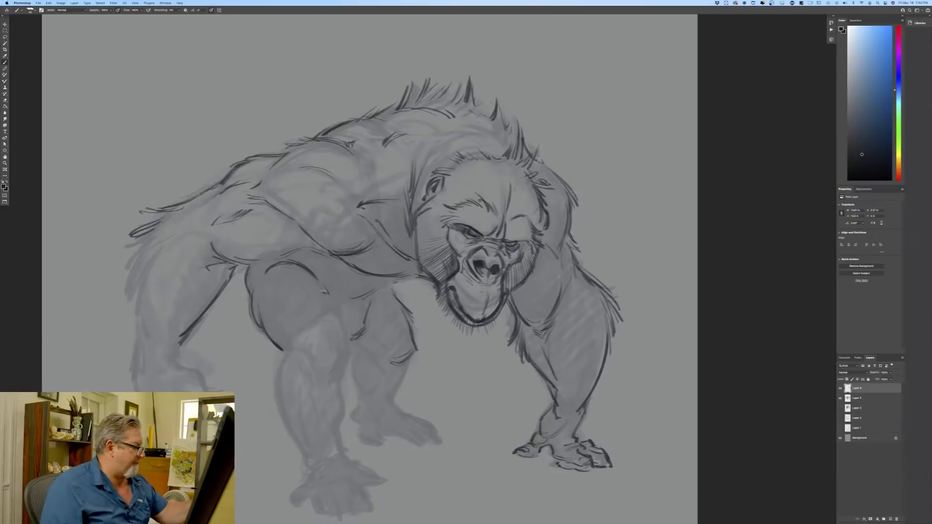
drag(320, 281, 345, 333)
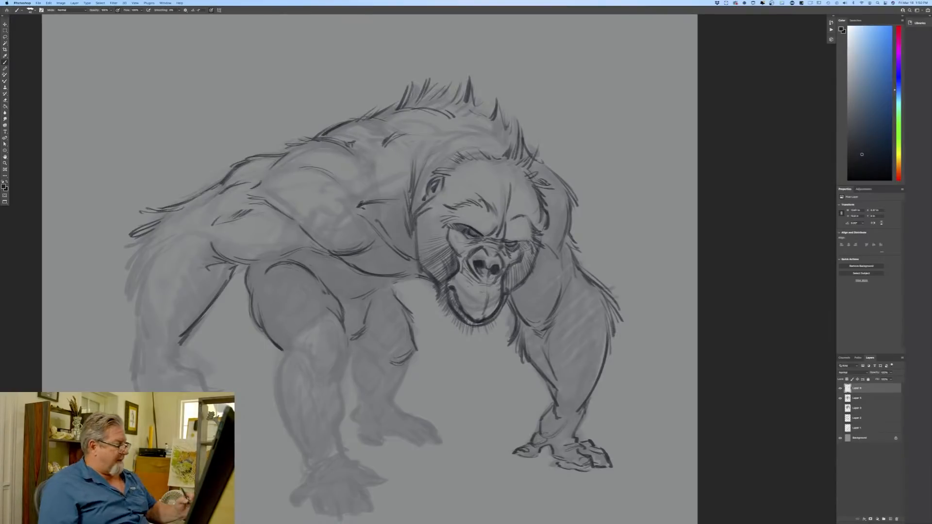
drag(399, 355, 379, 362)
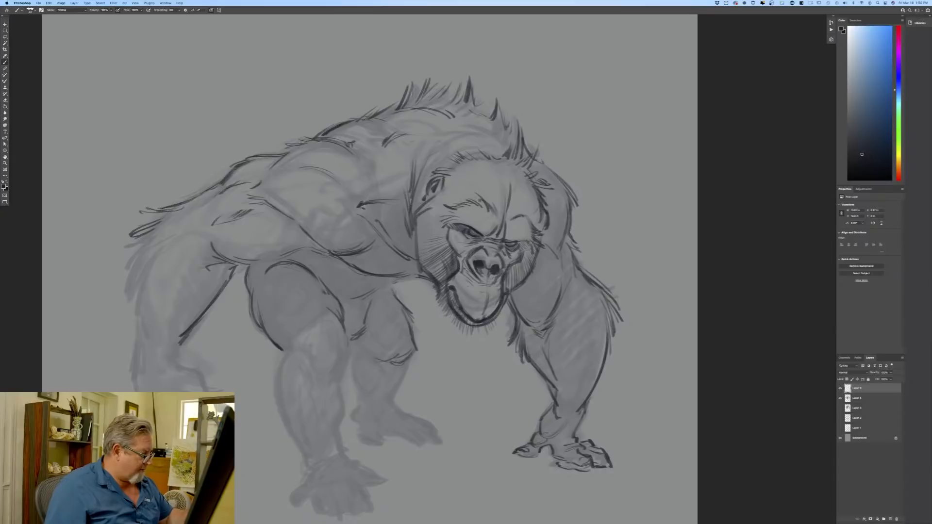
Define the near leg's knee with dark contour strokes and add short muscle lines on its thigh.
mouse_move(344, 335)
mouse_down()
mouse_move(347, 361)
mouse_move(335, 384)
mouse_up()
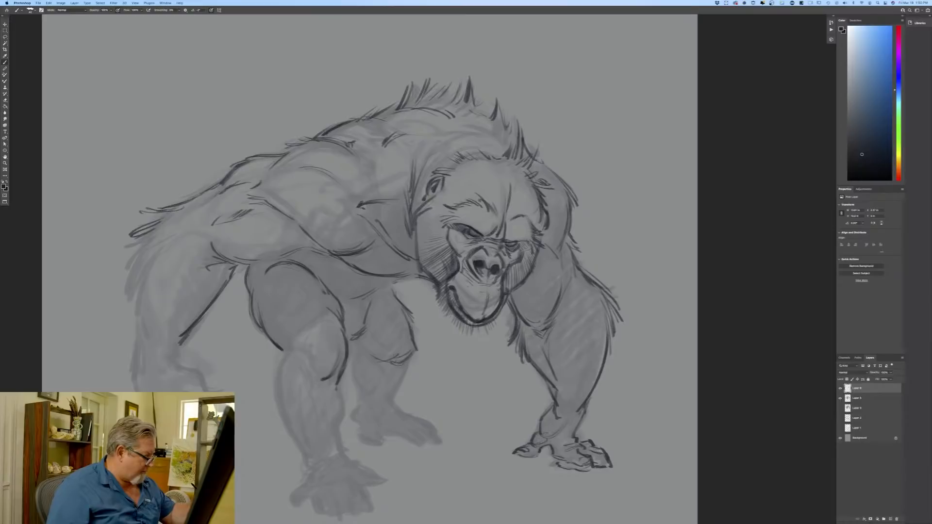
drag(330, 392, 326, 381)
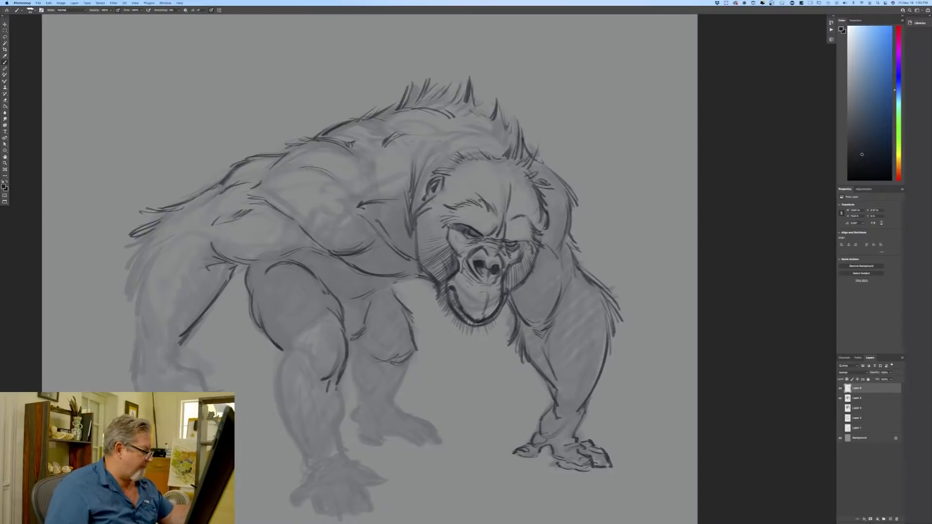
drag(297, 323, 306, 307)
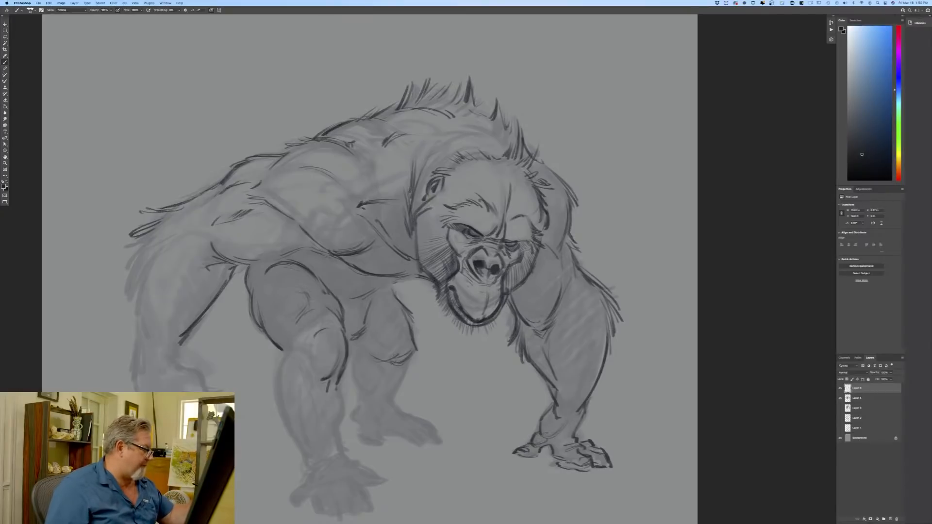
drag(266, 312, 274, 322)
drag(262, 301, 270, 321)
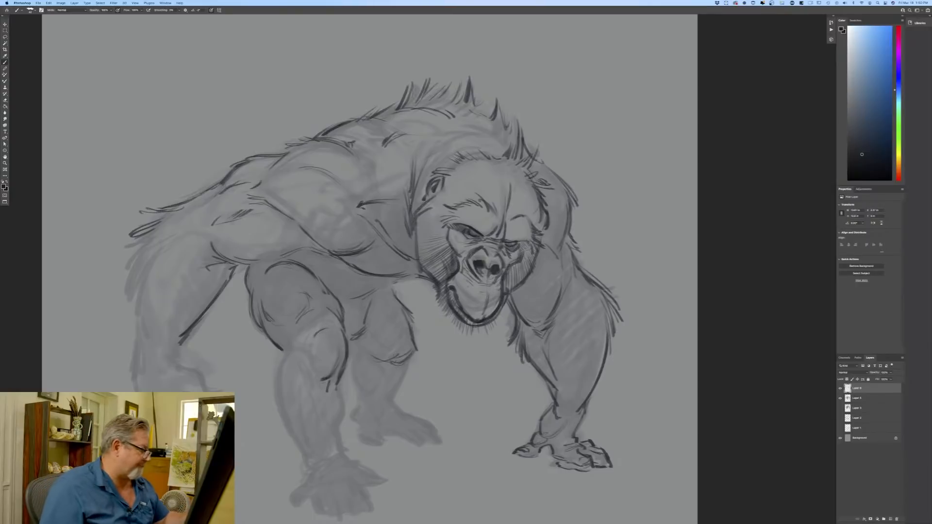
Darken the underside of the far leg's knee and outline both sides of its lower leg.
drag(367, 351, 392, 363)
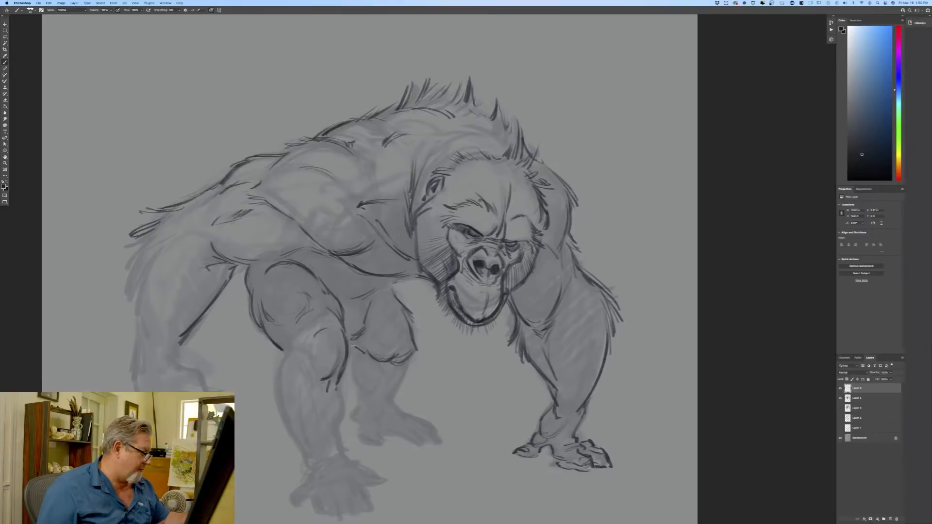
drag(359, 353, 357, 405)
drag(405, 374, 388, 408)
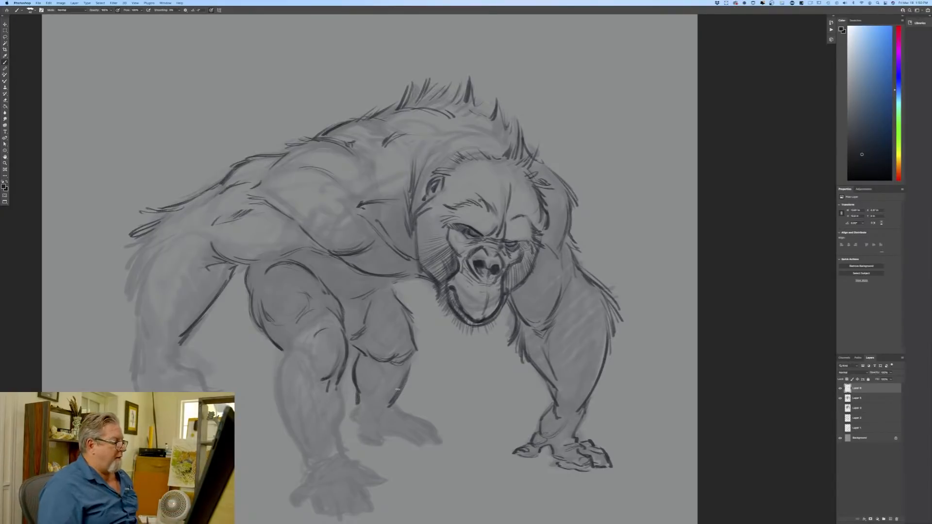
Finish the near kneecap and outline the near shin and calf down to the ankle, with inner muscle lines.
drag(344, 388, 340, 412)
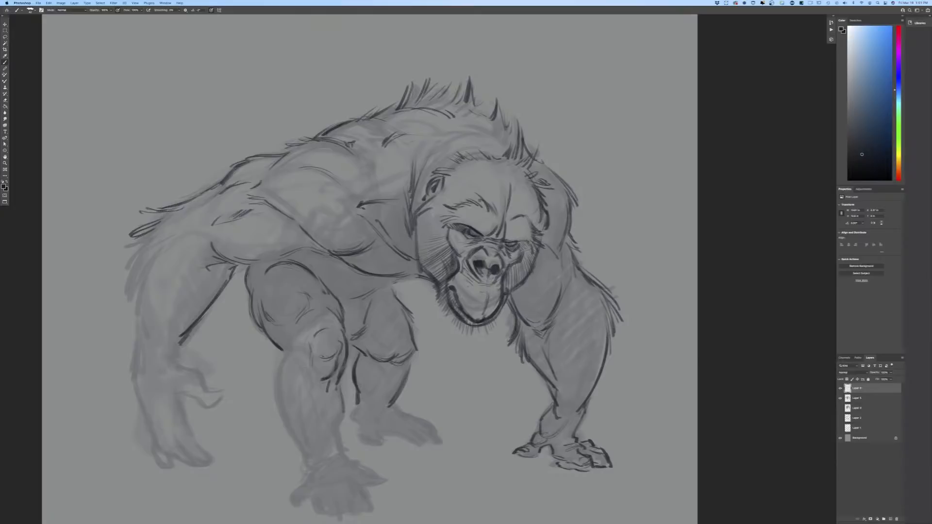
mouse_move(286, 348)
mouse_down()
mouse_move(276, 376)
mouse_move(302, 470)
mouse_up()
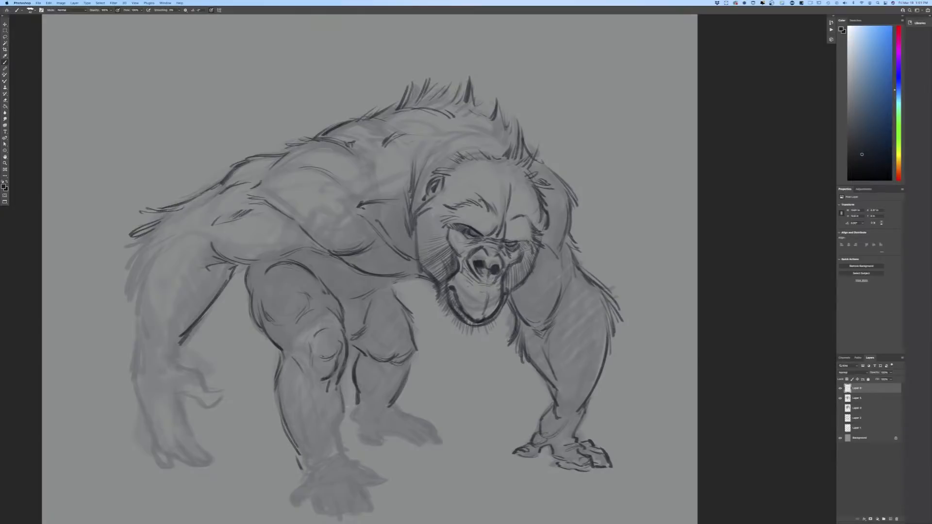
drag(348, 390, 346, 456)
mouse_move(303, 387)
mouse_down()
mouse_move(304, 436)
mouse_move(353, 458)
mouse_move(308, 475)
mouse_up()
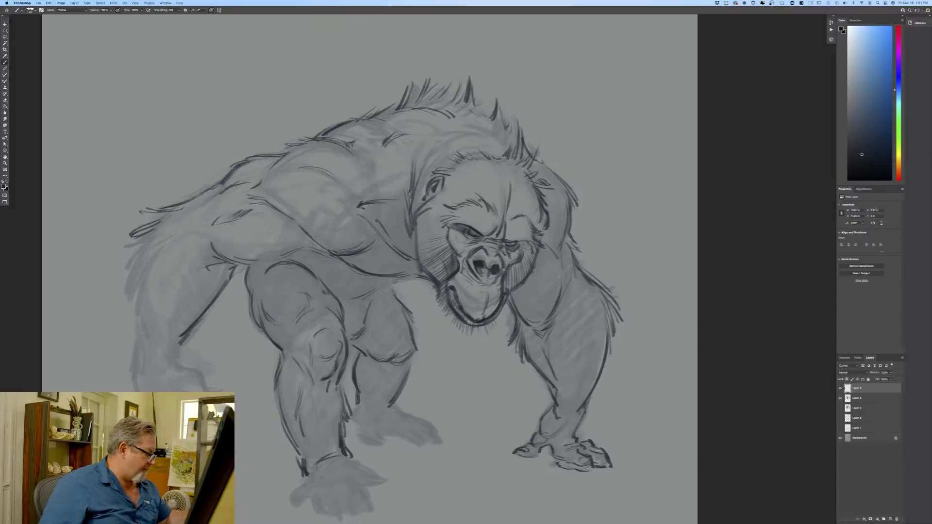
drag(298, 359, 314, 385)
mouse_move(277, 346)
mouse_down()
mouse_move(285, 360)
mouse_move(277, 382)
mouse_up()
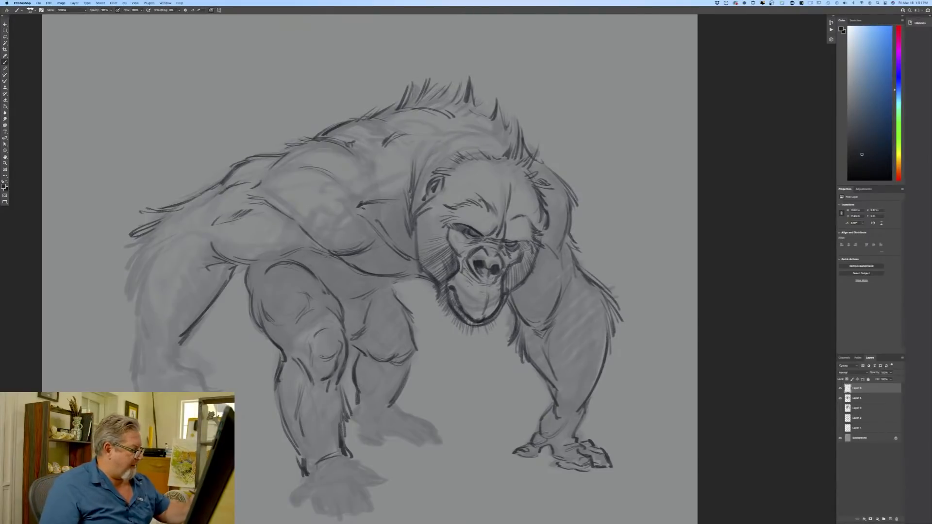
Add inner muscle lines to the far leg's calf and reinforce the outer edge below its knee.
drag(368, 399, 364, 413)
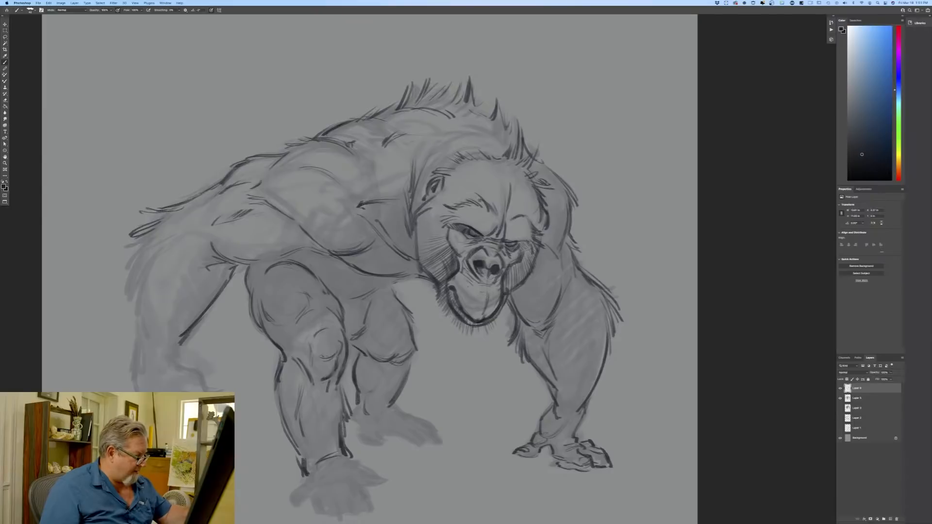
drag(380, 366, 365, 397)
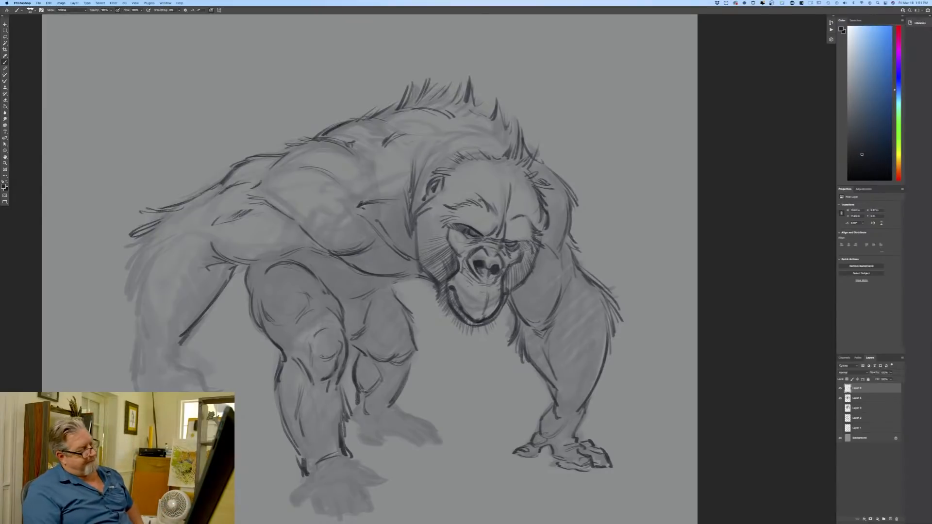
drag(414, 343, 406, 363)
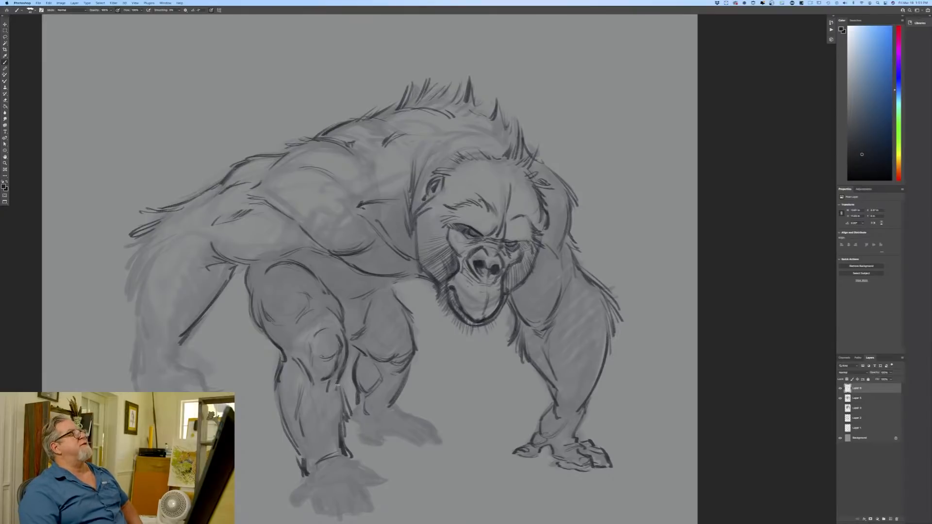
Outline the far leg's heel, the top of its foot and its toes with dark strokes.
drag(351, 408, 358, 435)
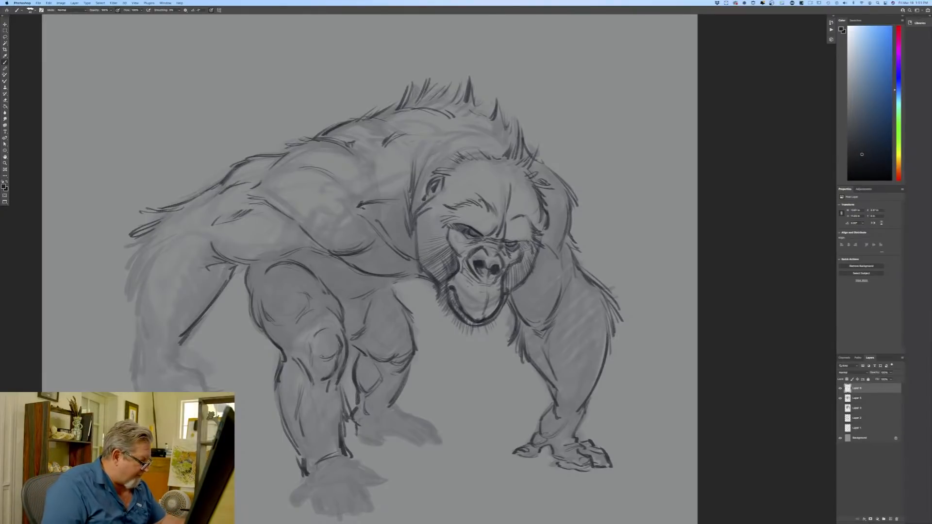
mouse_move(393, 403)
mouse_down()
mouse_move(437, 428)
mouse_move(408, 436)
mouse_move(431, 448)
mouse_up()
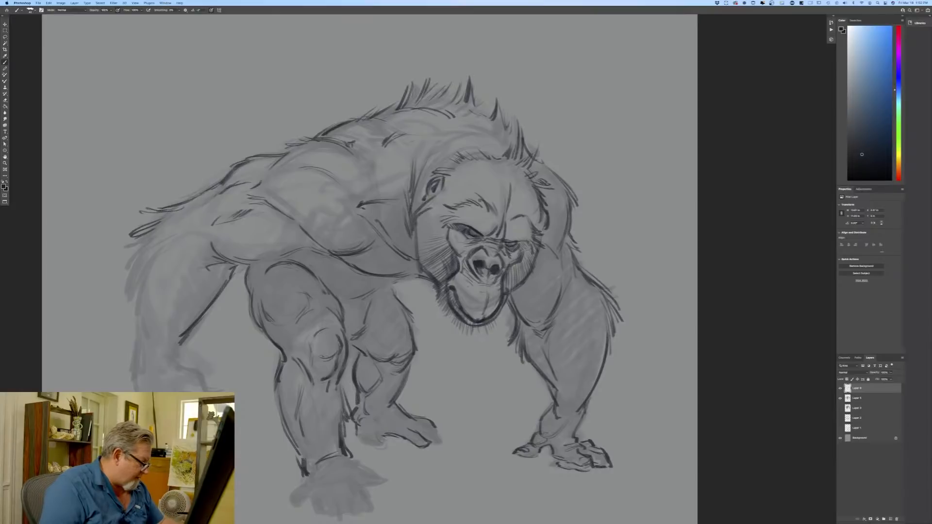
mouse_move(360, 438)
mouse_down()
mouse_move(382, 448)
mouse_move(384, 434)
mouse_up()
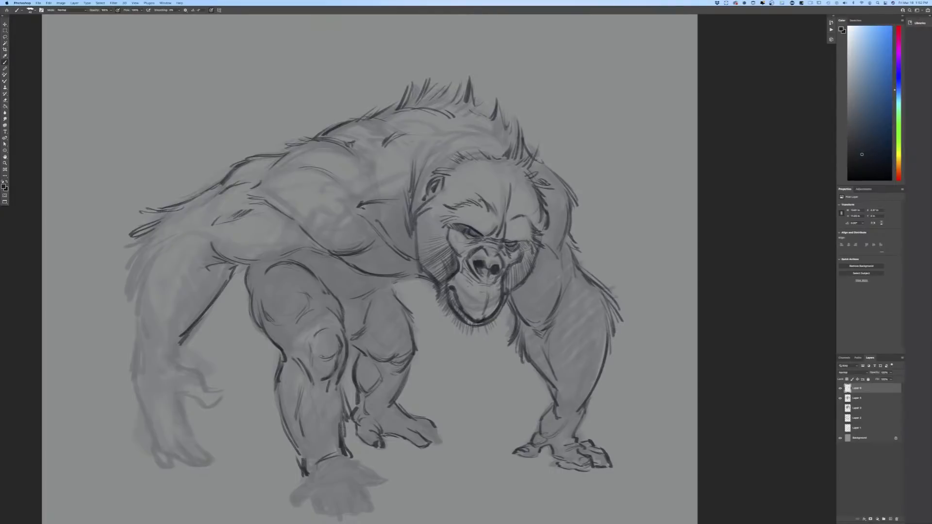
Finish the far foot's toes and reinforce the outer edge of the far lower leg.
mouse_move(411, 420)
mouse_down()
mouse_move(445, 444)
mouse_move(431, 444)
mouse_move(430, 431)
mouse_move(412, 439)
mouse_move(432, 441)
mouse_move(431, 427)
mouse_up()
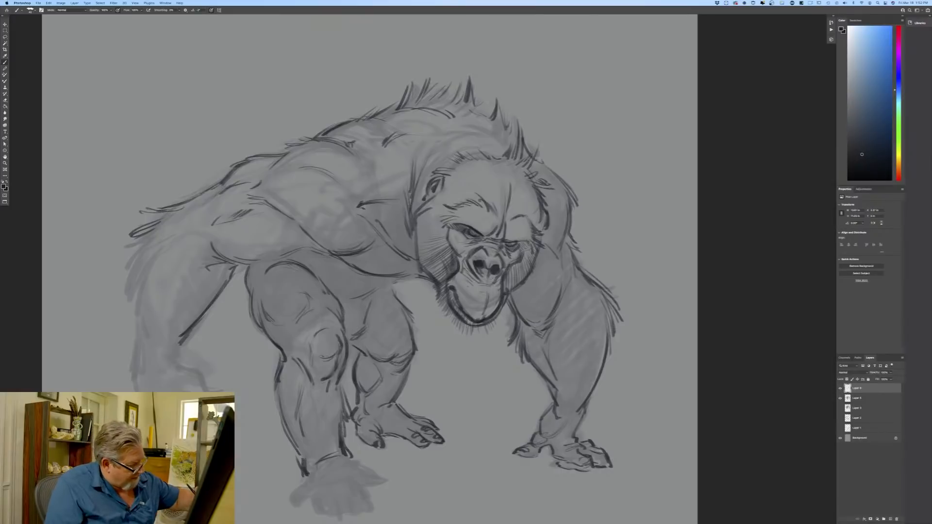
mouse_move(396, 403)
mouse_down()
mouse_move(375, 413)
mouse_move(382, 418)
mouse_up()
drag(412, 357, 398, 395)
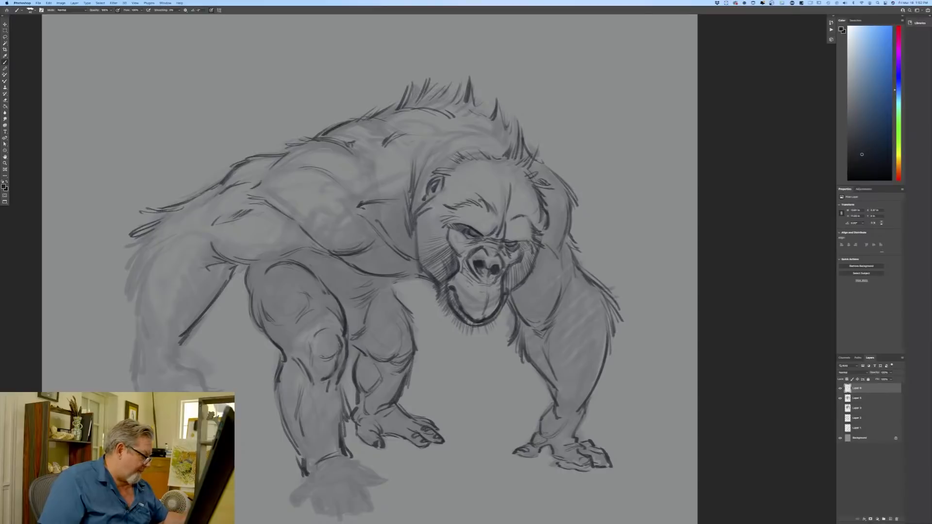
Add inner muscle lines to the near shin and calf, and start outlining the top of the near foot.
drag(334, 391, 331, 430)
drag(331, 395, 330, 420)
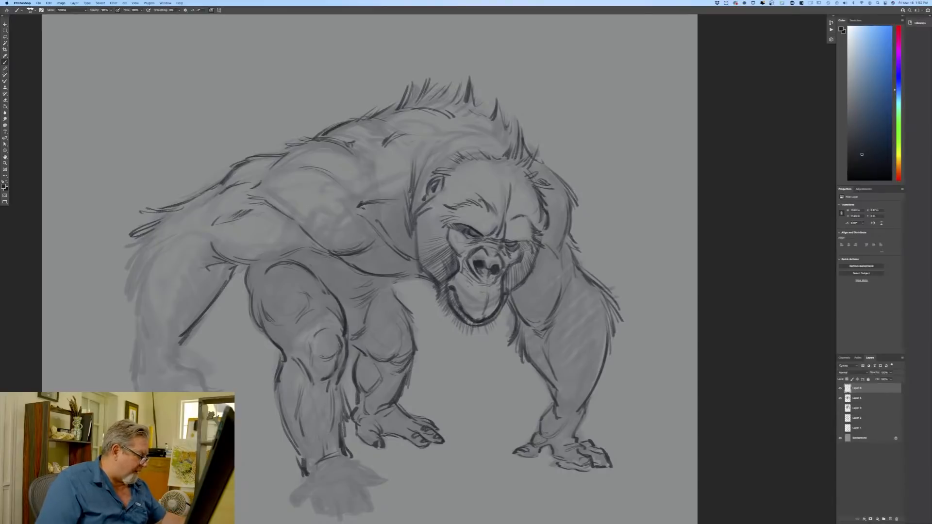
drag(348, 455, 364, 471)
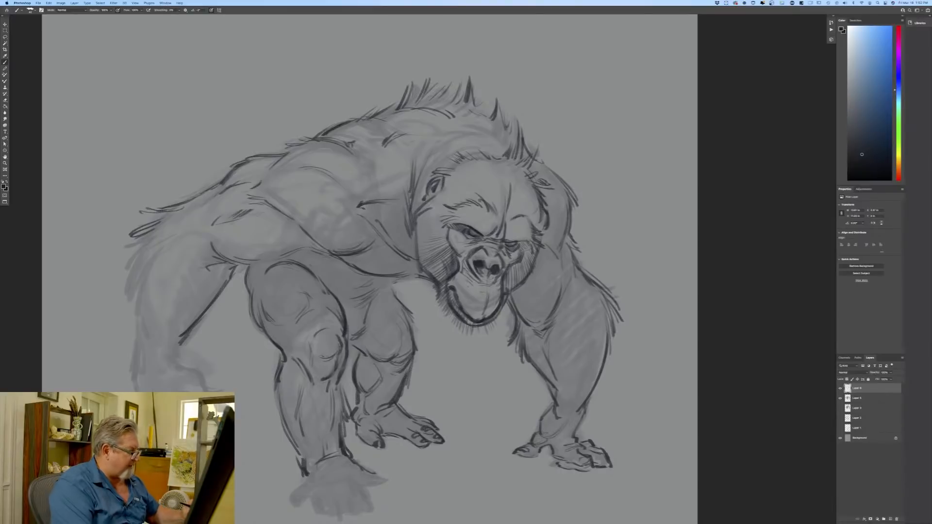
scroll(373, 267, down, 5)
drag(346, 242, 347, 284)
drag(363, 331, 373, 336)
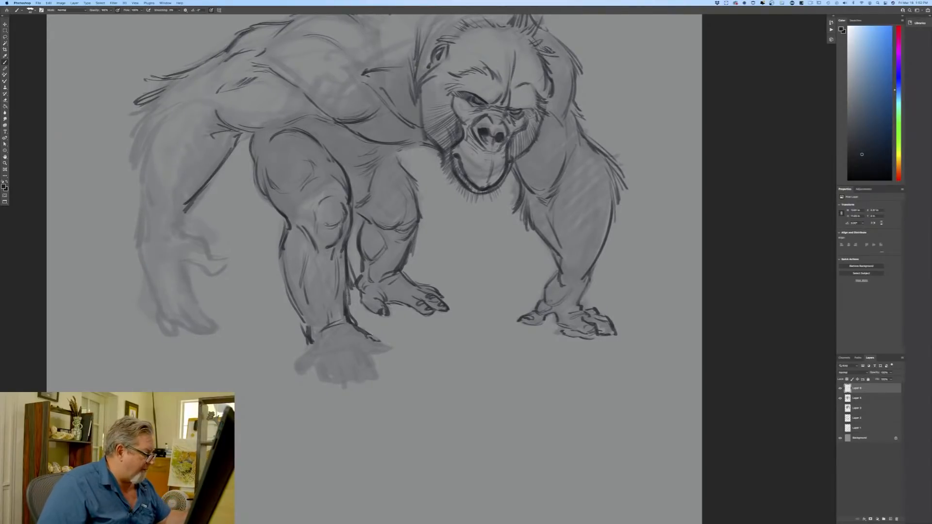
Outline the near foot's big toe and both sides, and add short fur strokes along the near shin.
mouse_move(317, 329)
mouse_down()
mouse_move(339, 338)
mouse_move(331, 333)
mouse_move(311, 351)
mouse_move(365, 383)
mouse_move(395, 350)
mouse_move(360, 351)
mouse_move(368, 386)
mouse_up()
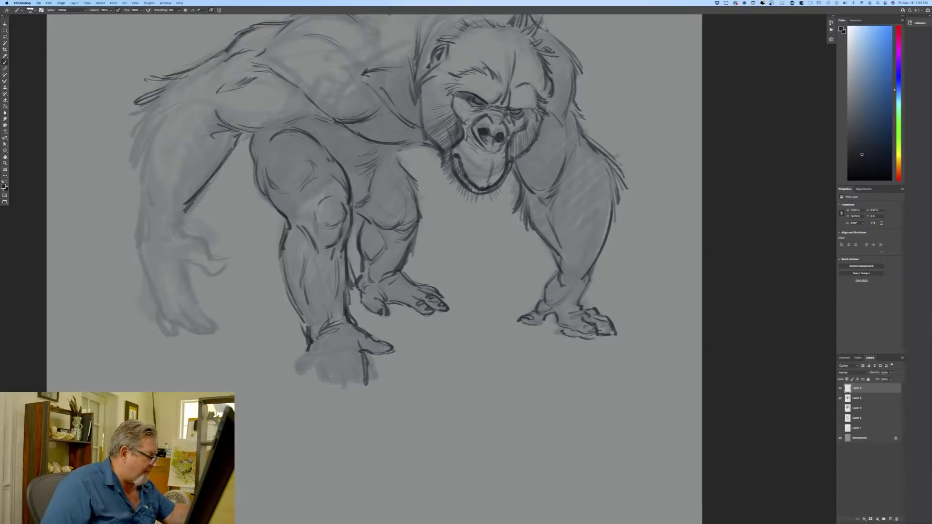
drag(308, 343, 298, 372)
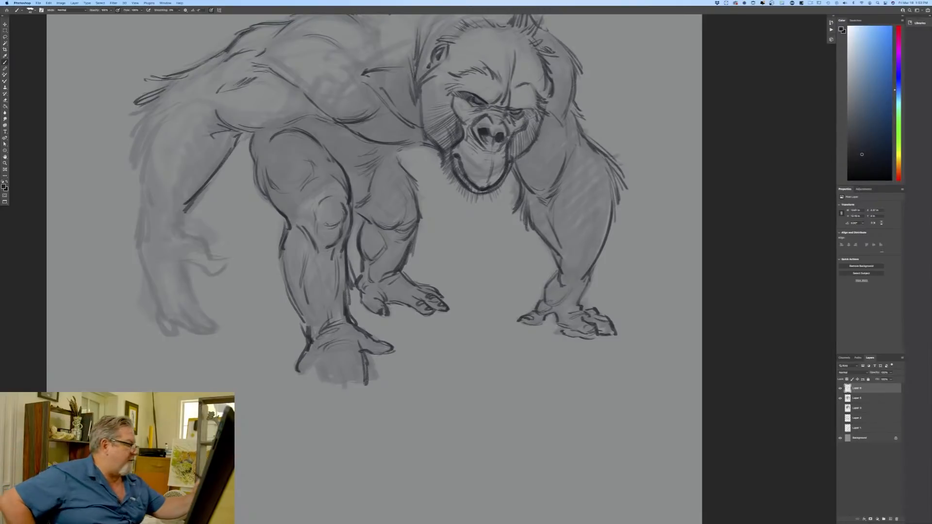
drag(285, 249, 307, 326)
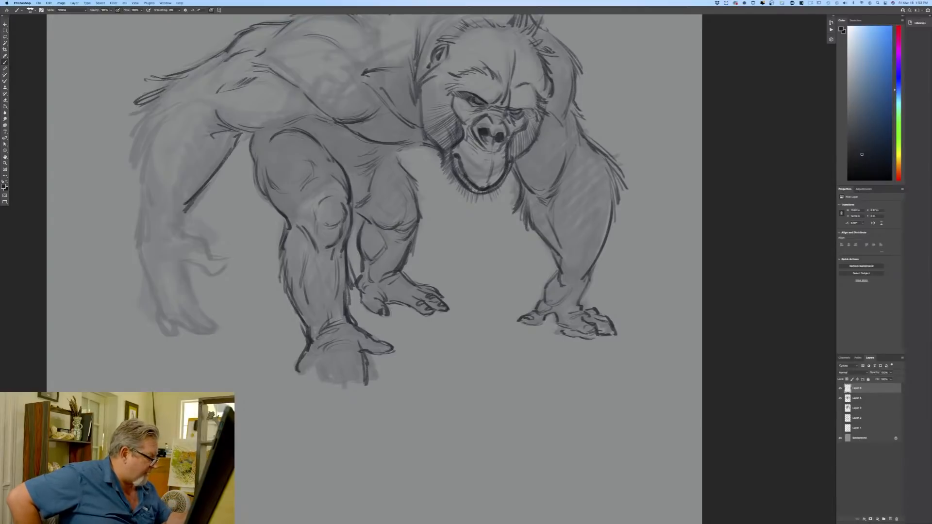
Undo the near foot's inner-edge strokes and redraw its sides with the inner edge slanting farther outward.
key(super+z)
key(super+z)
key(super+z)
key(super+z)
key(super+z)
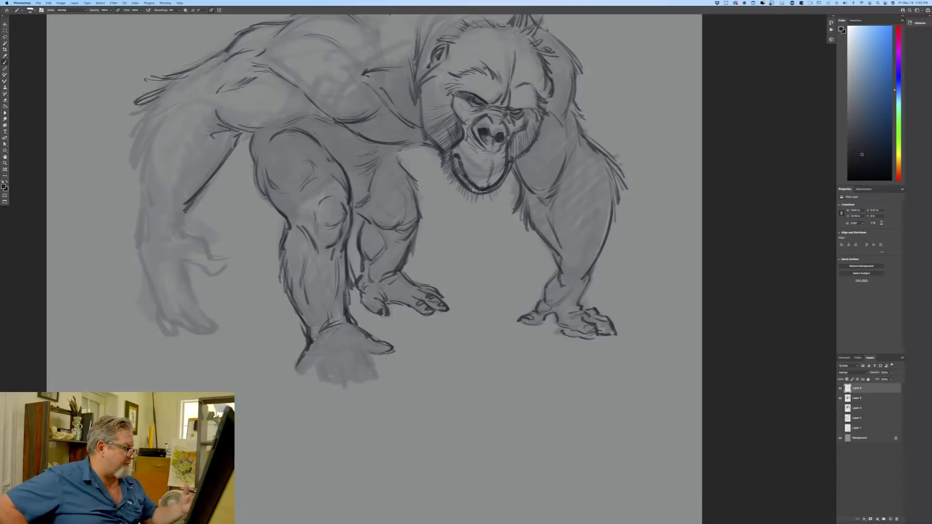
drag(362, 353, 374, 385)
drag(302, 353, 304, 369)
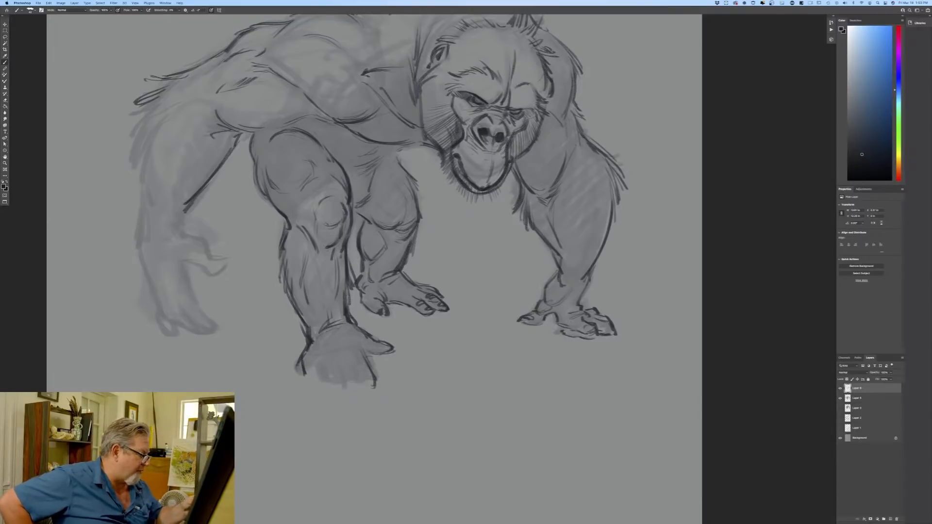
Remove the near foot's big toe outline and redraw the toe angled farther down and outward.
key(super+z)
key(super+z)
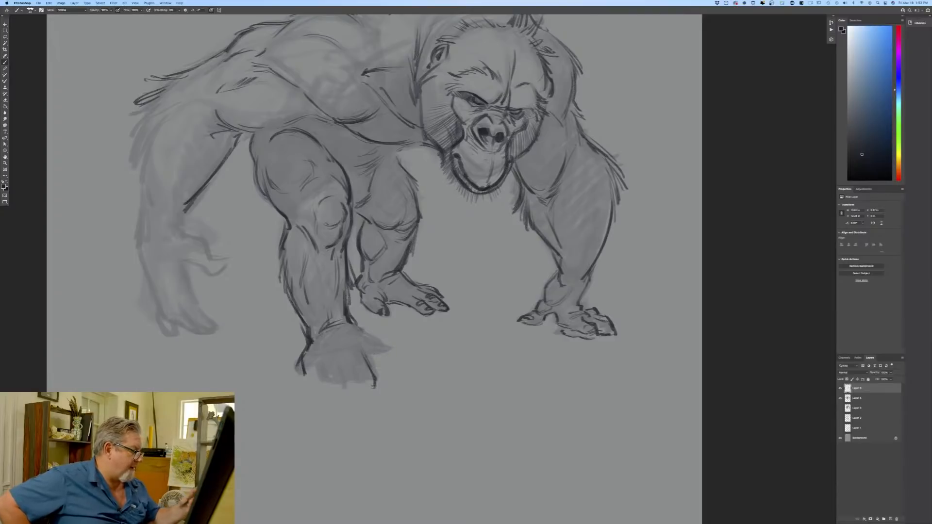
drag(358, 329, 402, 371)
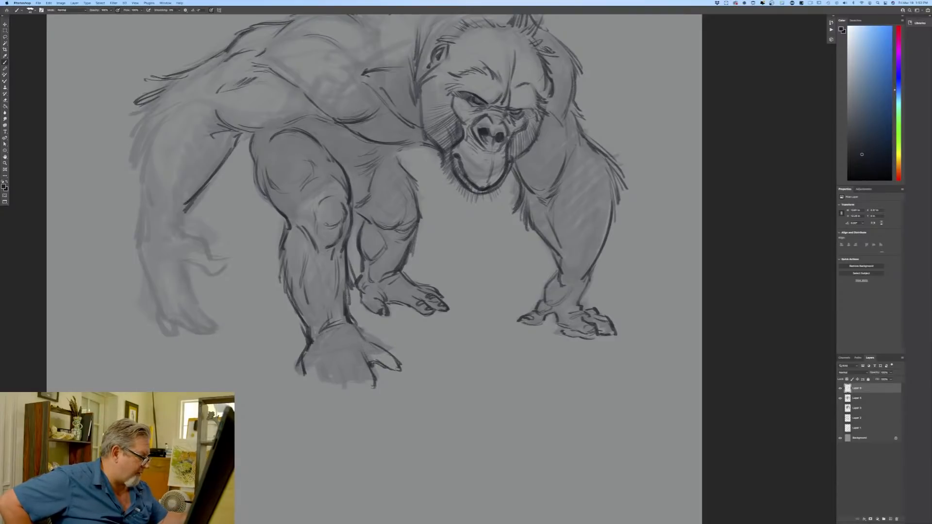
Draw the remaining toes of the near foot and add knuckle and tendon lines across its top.
mouse_move(376, 379)
mouse_down()
mouse_move(373, 398)
mouse_move(363, 380)
mouse_move(359, 391)
mouse_move(333, 369)
mouse_move(307, 383)
mouse_move(326, 391)
mouse_move(320, 377)
mouse_move(343, 395)
mouse_move(316, 397)
mouse_move(359, 405)
mouse_move(373, 397)
mouse_move(346, 389)
mouse_up()
drag(340, 374, 354, 378)
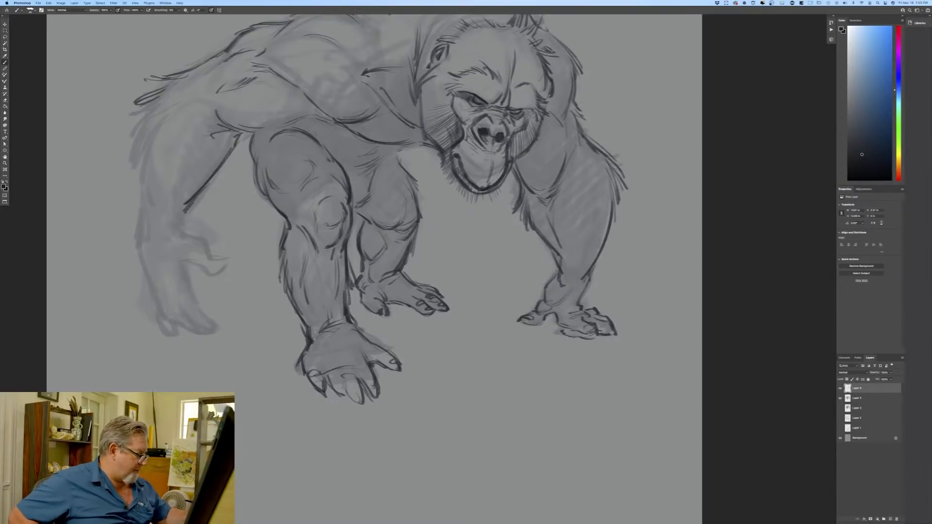
mouse_move(352, 359)
mouse_down()
mouse_move(364, 362)
mouse_move(356, 366)
mouse_up()
mouse_move(348, 350)
mouse_down()
mouse_move(358, 352)
mouse_move(338, 366)
mouse_move(315, 362)
mouse_move(349, 353)
mouse_up()
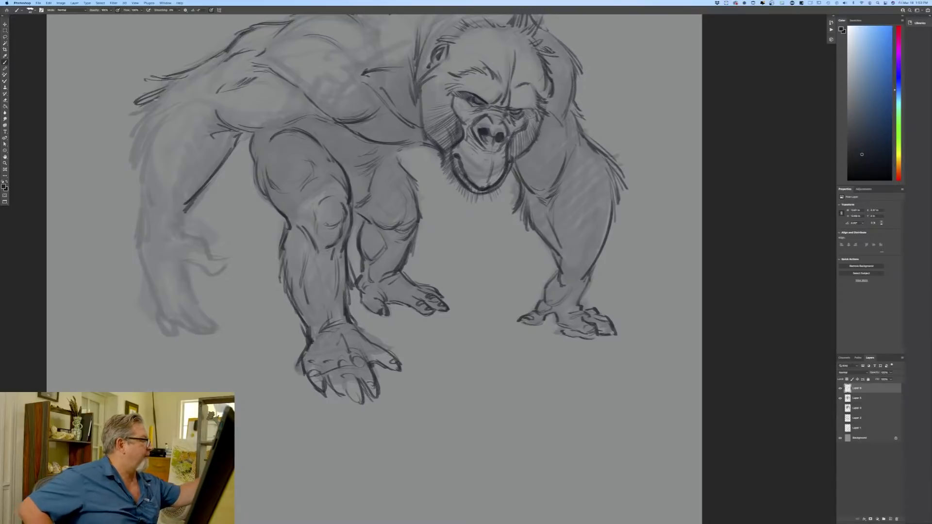
Outline both sides of the gorilla's right forearm down to the wrist, with short strokes at the inner elbow.
mouse_move(154, 98)
mouse_down()
mouse_move(139, 120)
mouse_move(143, 178)
mouse_up()
mouse_move(220, 131)
mouse_down()
mouse_move(205, 162)
mouse_move(210, 155)
mouse_up()
drag(185, 197, 176, 233)
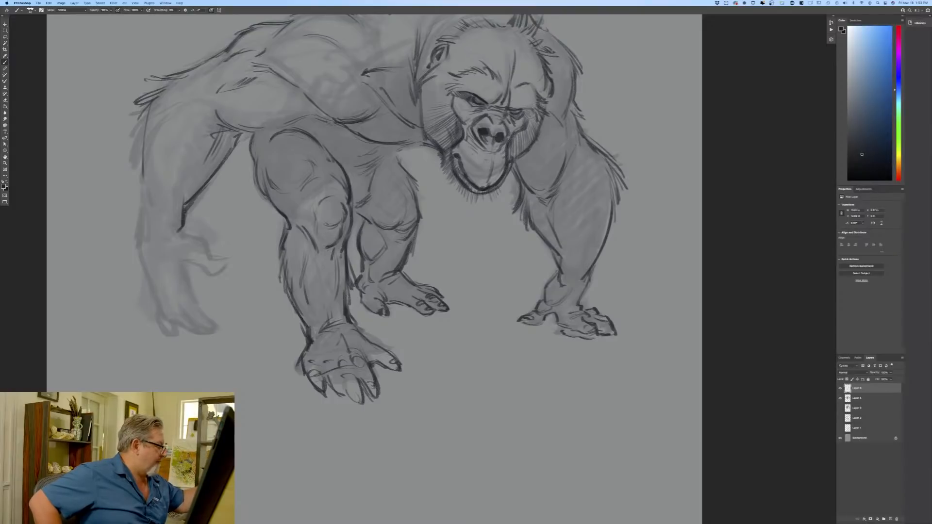
mouse_move(141, 171)
mouse_down()
mouse_move(135, 232)
mouse_move(148, 275)
mouse_up()
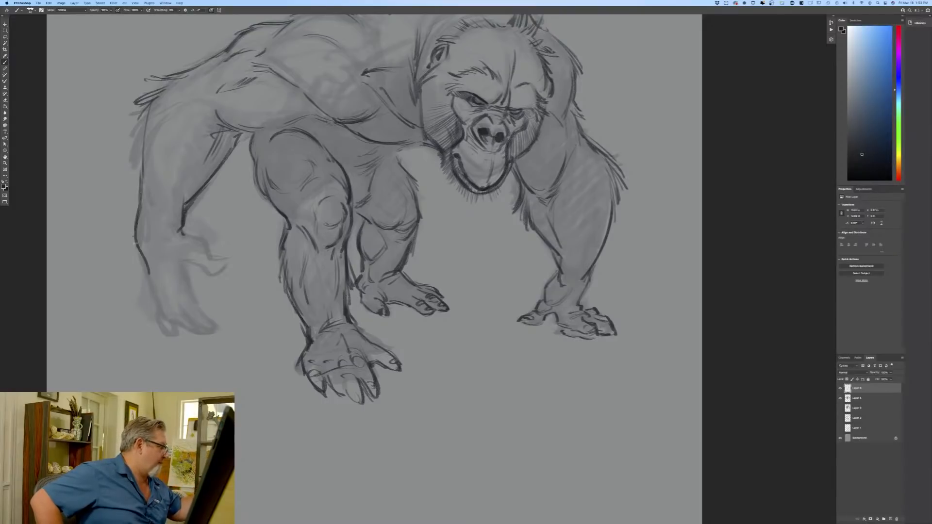
drag(134, 236, 147, 271)
Outline the gorilla's right hand with its thumb, palm edges, knuckles and fingers in dark strokes.
mouse_move(185, 231)
mouse_down()
mouse_move(203, 244)
mouse_move(208, 263)
mouse_move(194, 268)
mouse_move(218, 285)
mouse_up()
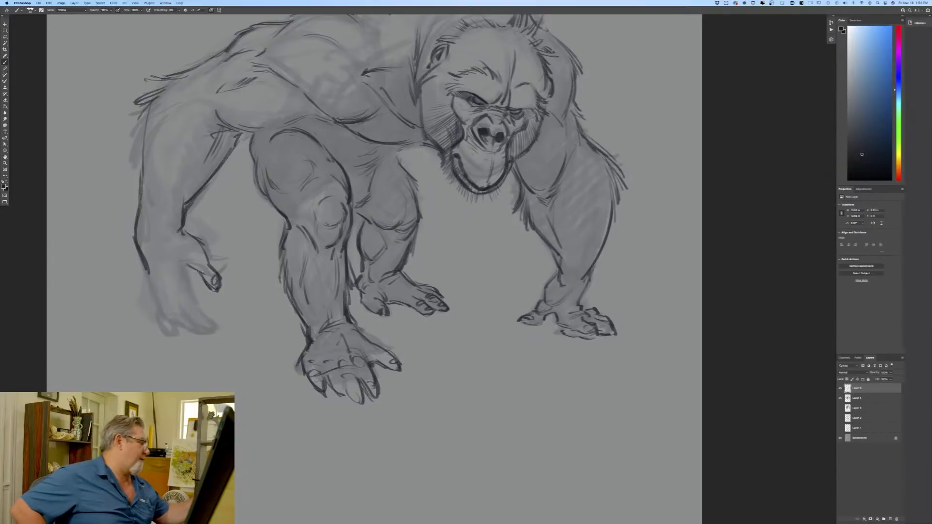
mouse_move(182, 273)
mouse_down()
mouse_move(194, 270)
mouse_move(197, 309)
mouse_up()
mouse_move(146, 264)
mouse_down()
mouse_move(158, 313)
mouse_move(189, 315)
mouse_move(177, 320)
mouse_up()
mouse_move(177, 315)
mouse_down()
mouse_move(223, 322)
mouse_move(224, 331)
mouse_up()
drag(212, 326, 226, 320)
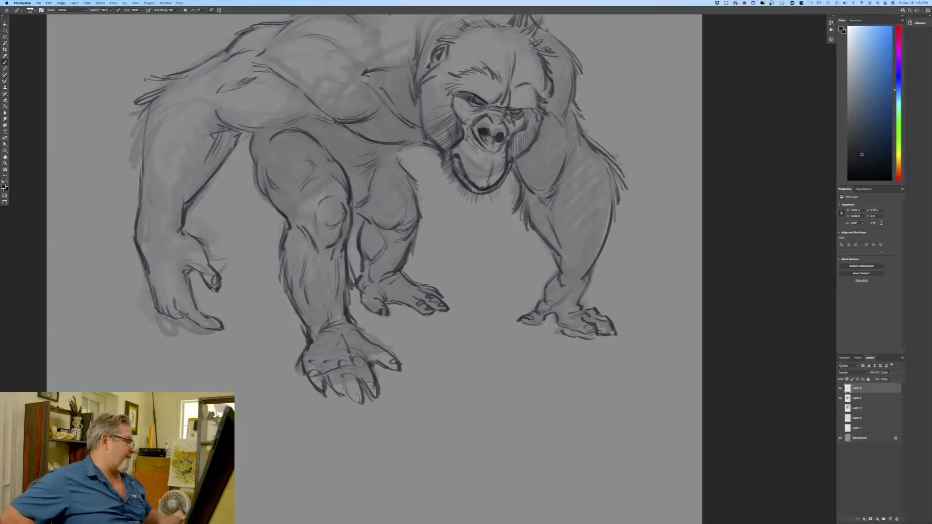
mouse_move(172, 320)
mouse_down()
mouse_move(213, 345)
mouse_move(205, 332)
mouse_move(186, 339)
mouse_move(170, 331)
mouse_up()
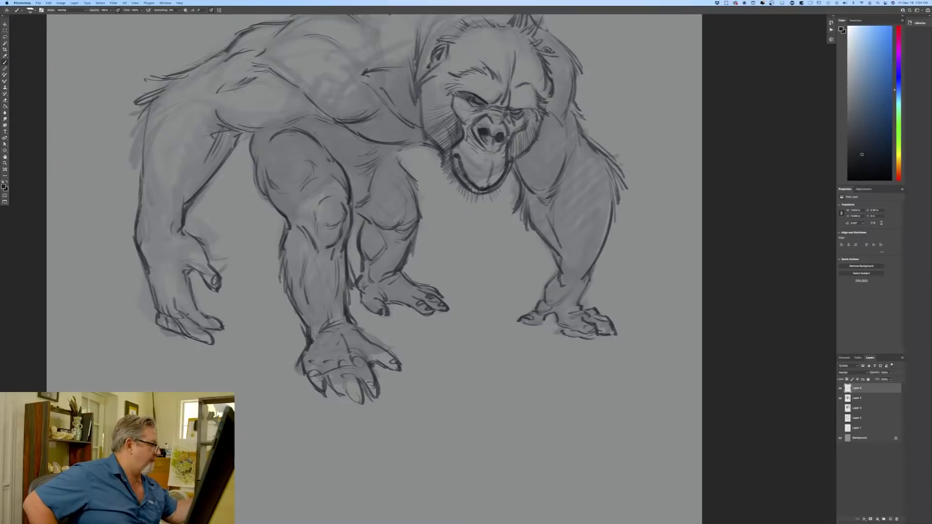
mouse_move(201, 282)
mouse_down()
mouse_move(220, 290)
mouse_move(195, 303)
mouse_move(203, 314)
mouse_up()
drag(196, 302, 215, 319)
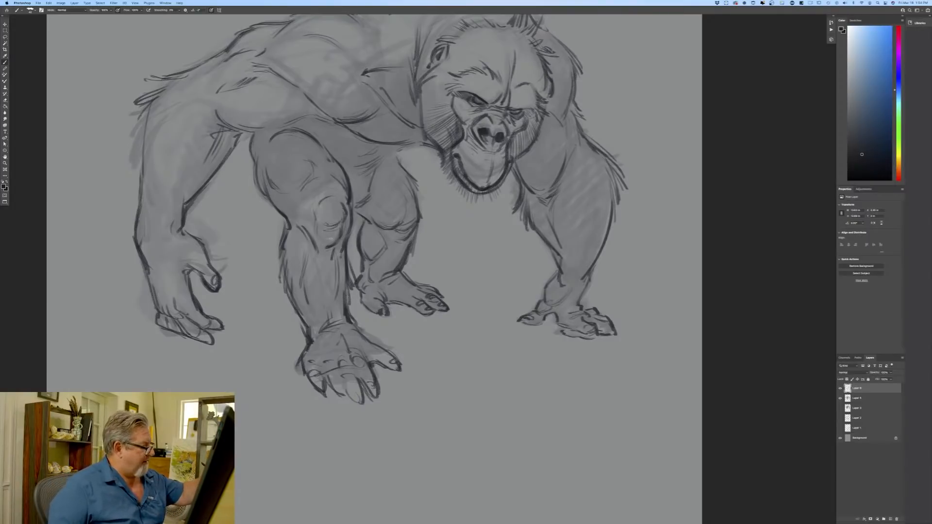
Reinforce the contours of both lower legs and the inner muscle line of the near shin.
drag(411, 237, 400, 265)
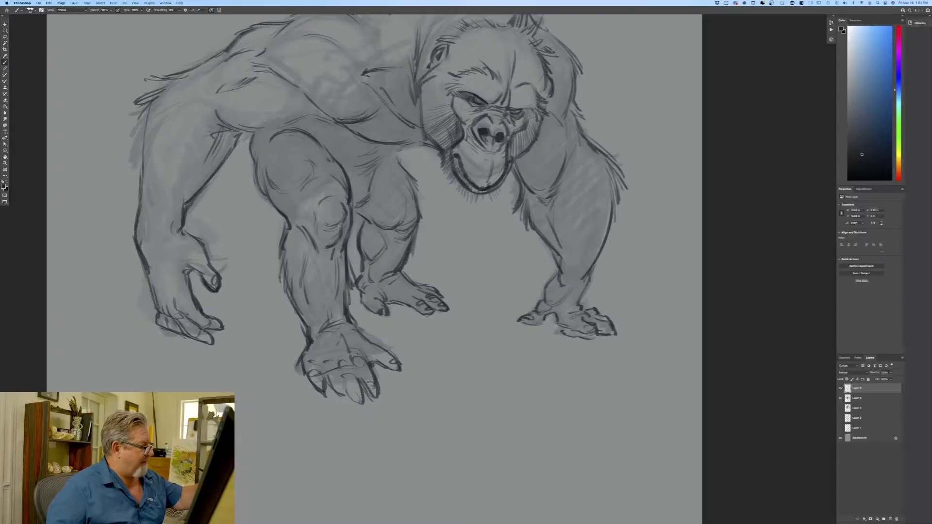
drag(388, 231, 379, 247)
drag(306, 234, 294, 296)
drag(285, 260, 280, 275)
drag(354, 250, 346, 300)
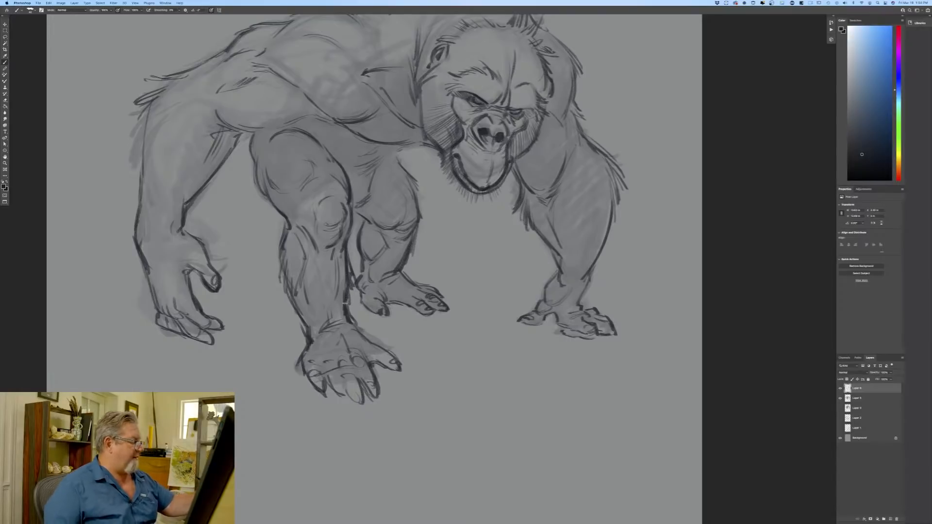
Add short dark strokes at the groin and where the near thigh meets the belly.
key(super+minus)
key(super+minus)
key(super+minus)
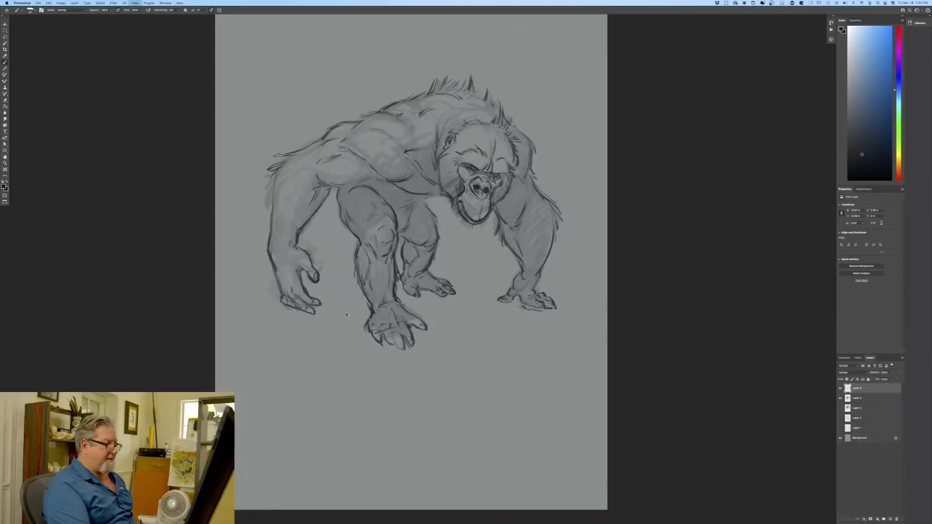
key(super+plus)
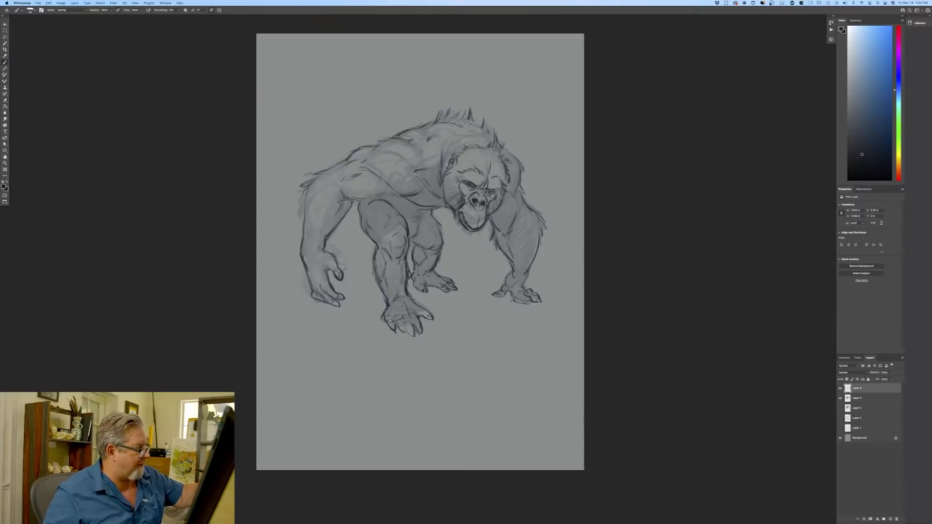
drag(420, 218, 422, 223)
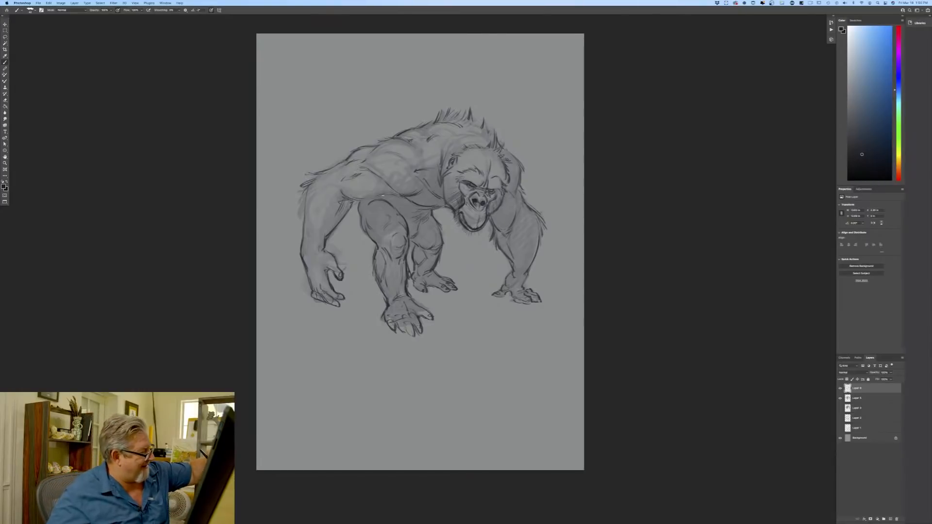
drag(383, 195, 376, 198)
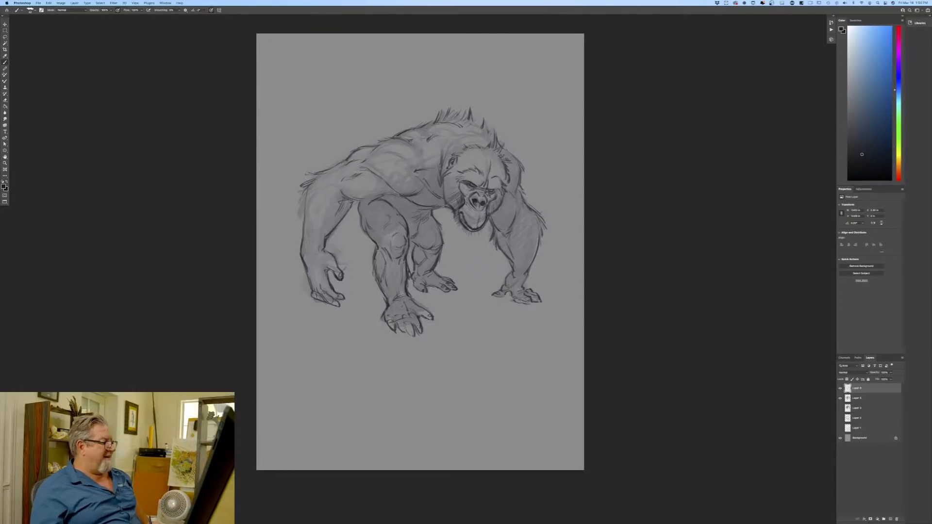
Darken the underside of the right upper arm and add fur strokes around the elbow and outer forearm.
key(super+equal)
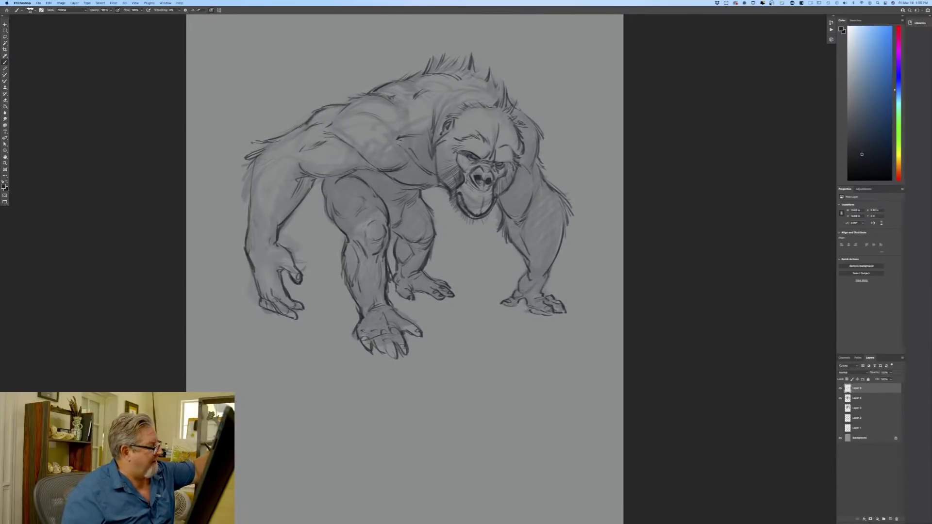
drag(319, 177, 355, 167)
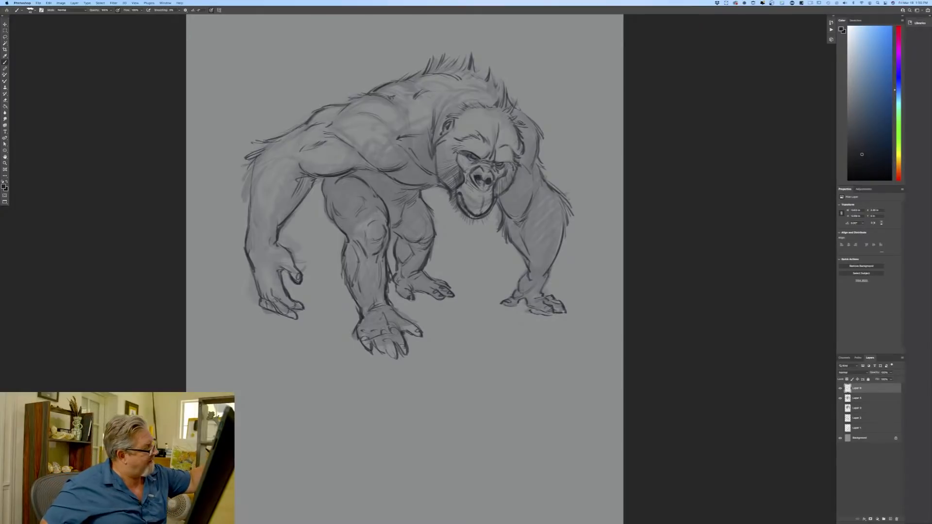
mouse_move(298, 141)
mouse_down()
mouse_move(295, 166)
mouse_move(264, 145)
mouse_move(247, 183)
mouse_move(247, 220)
mouse_up()
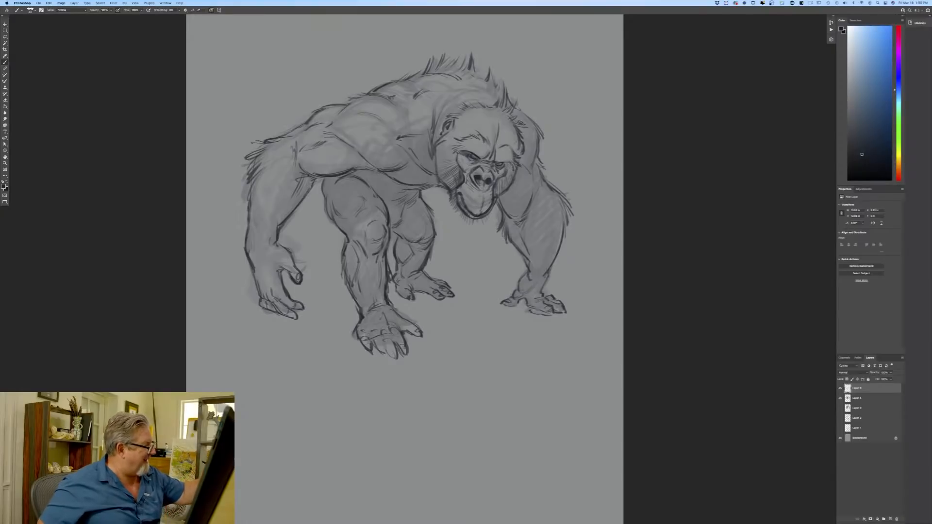
drag(298, 164, 288, 193)
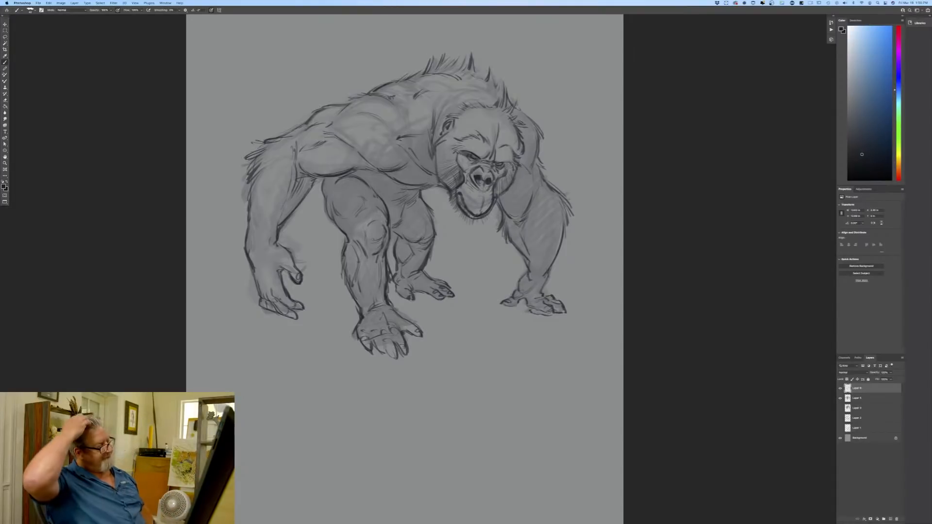
Select the line layer together with the rough sketch layer below it and move the gorilla up and slightly left on the canvas.
key(ctrl+minus)
key(ctrl+minus)
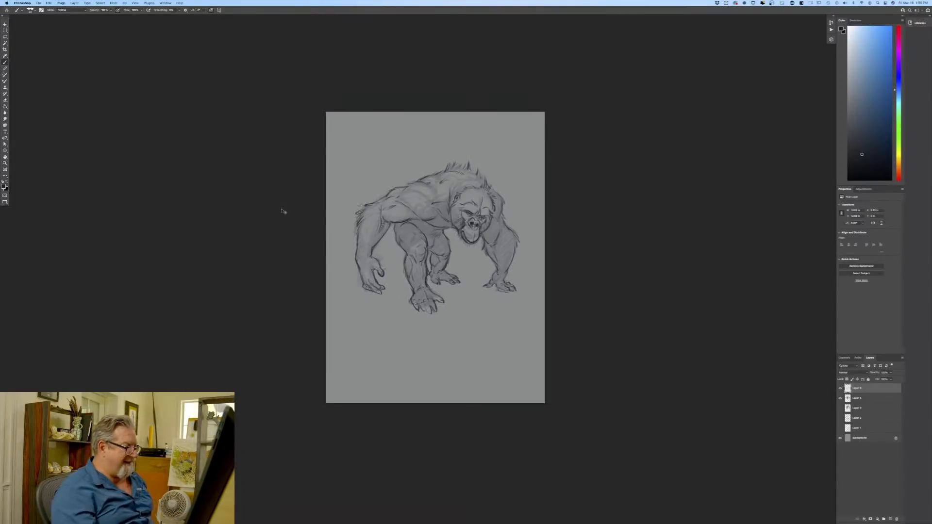
key(ctrl+plus)
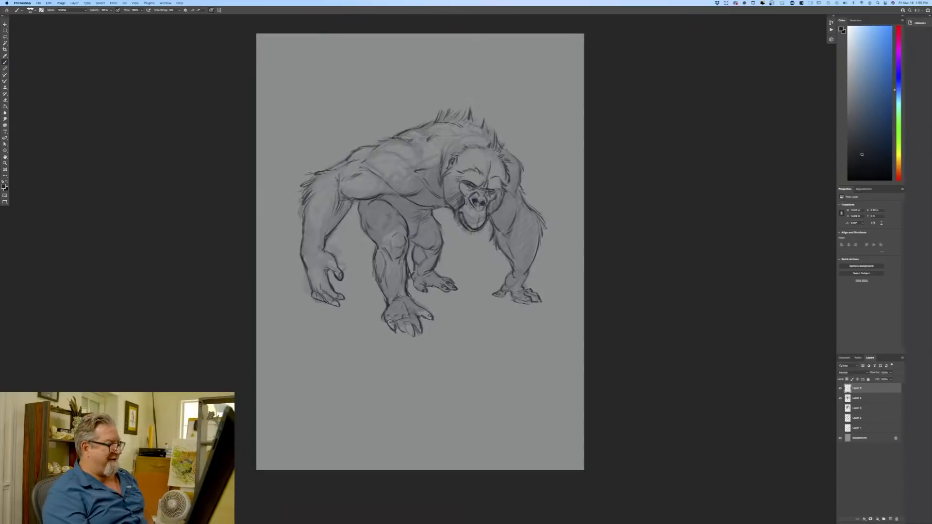
shift+click(860, 399)
key(v)
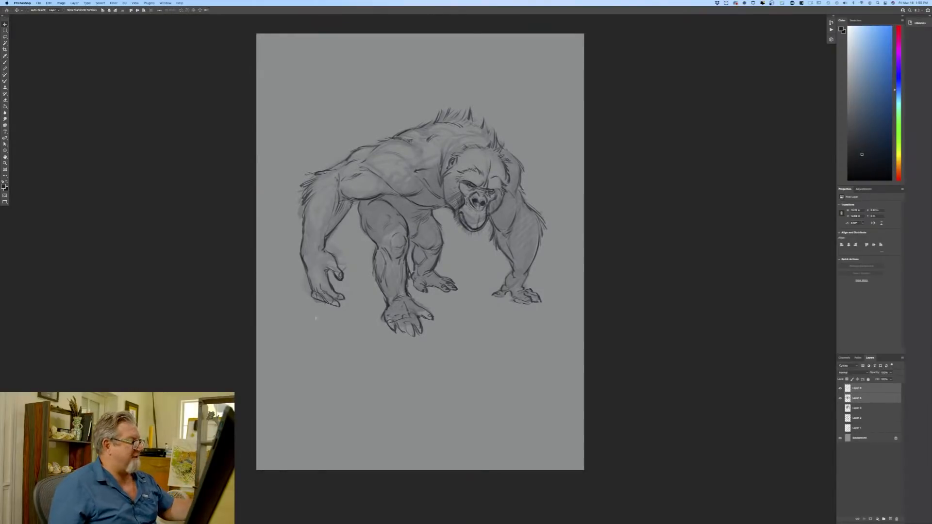
mouse_move(330, 312)
mouse_down()
mouse_move(322, 291)
mouse_move(307, 292)
mouse_up()
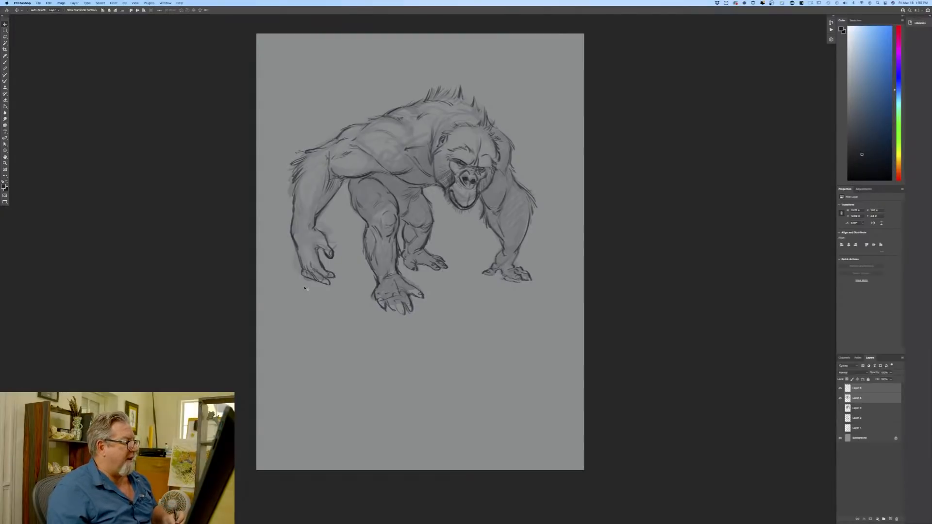
Scale the gorilla layers up with Free Transform to nearly the canvas width and move the figure slightly higher.
click(48, 3)
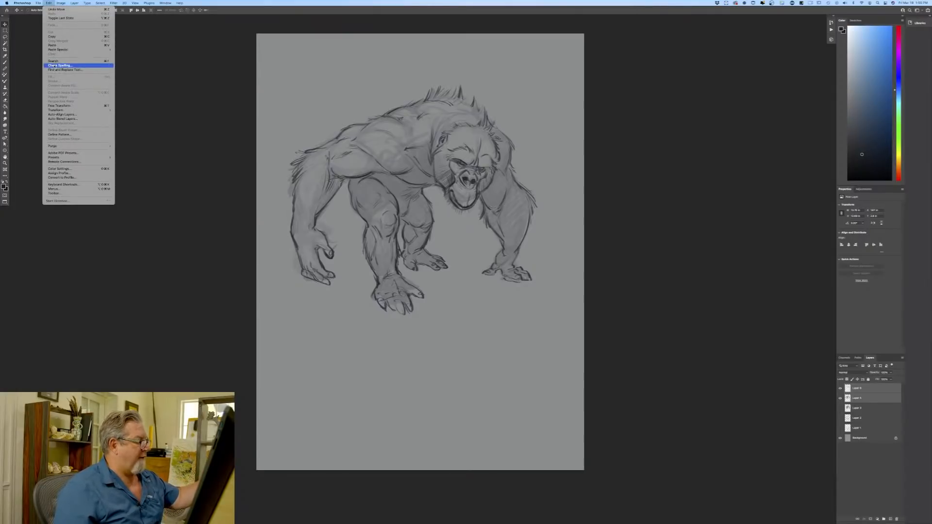
click(54, 106)
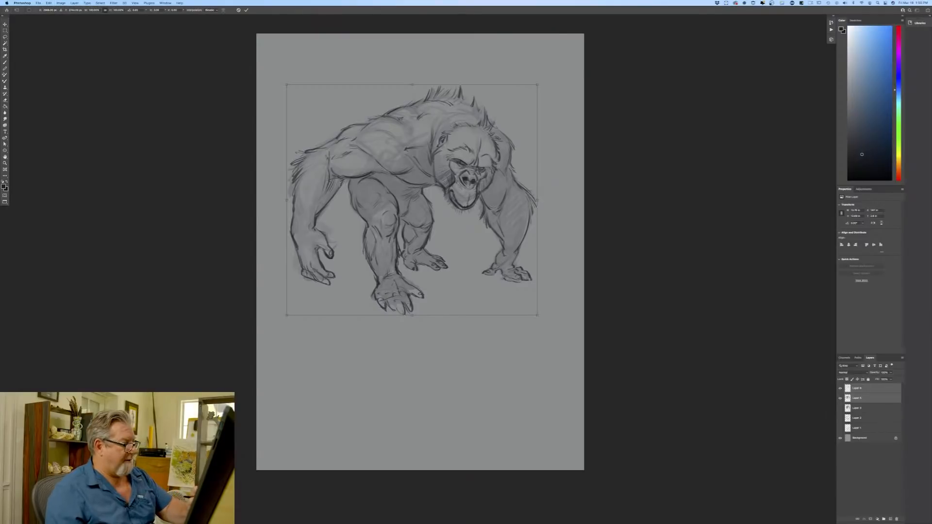
mouse_move(538, 316)
mouse_down()
mouse_move(572, 345)
mouse_move(529, 309)
mouse_move(568, 327)
mouse_up()
drag(270, 325, 267, 328)
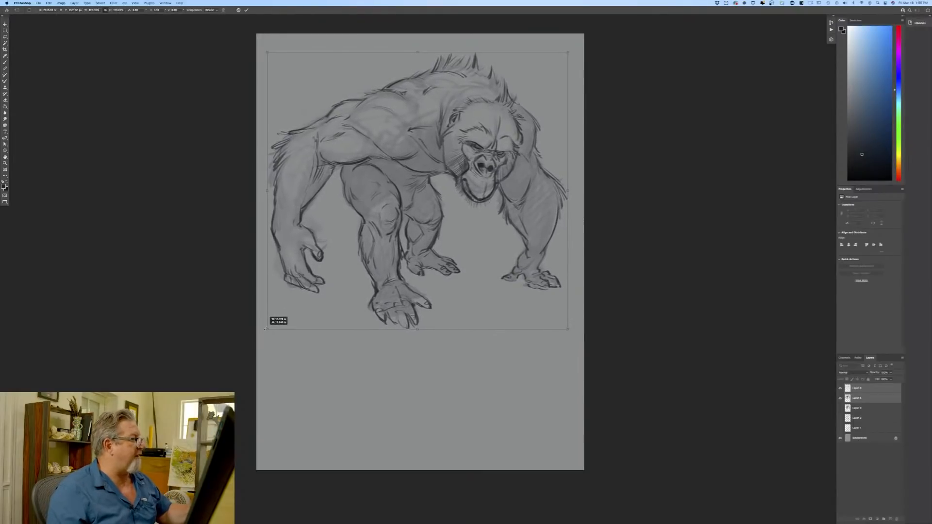
drag(304, 288, 304, 282)
key(Return)
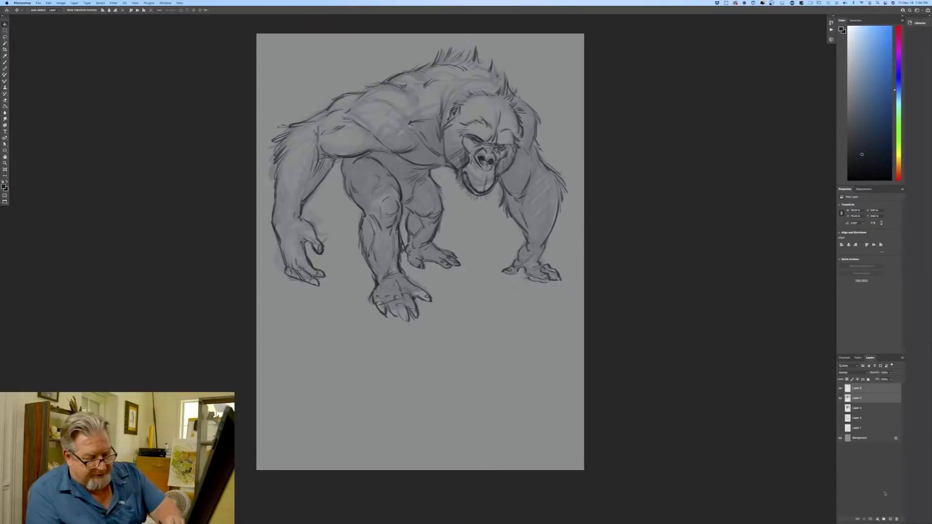
Add a new layer on top and set the brush's foreground color to a very dark warm brown.
click(890, 520)
key(super+plus)
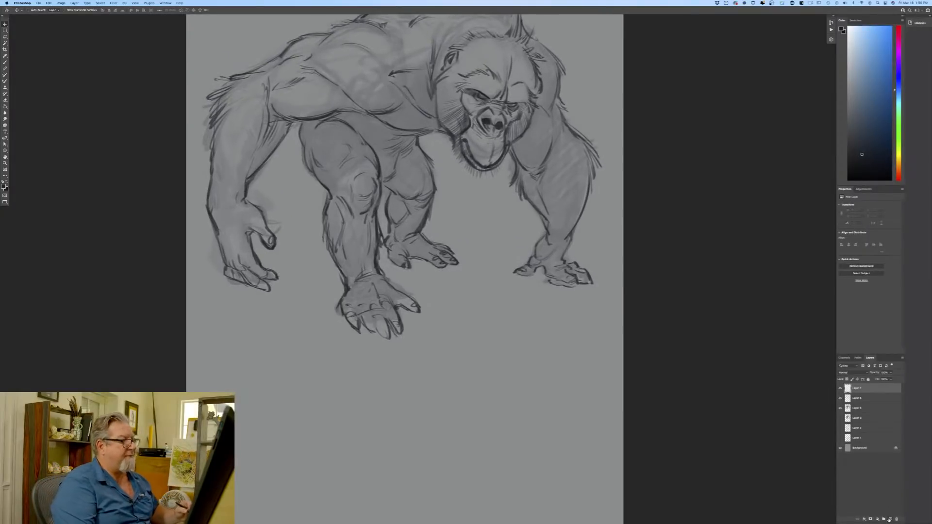
drag(225, 375, 190, 285)
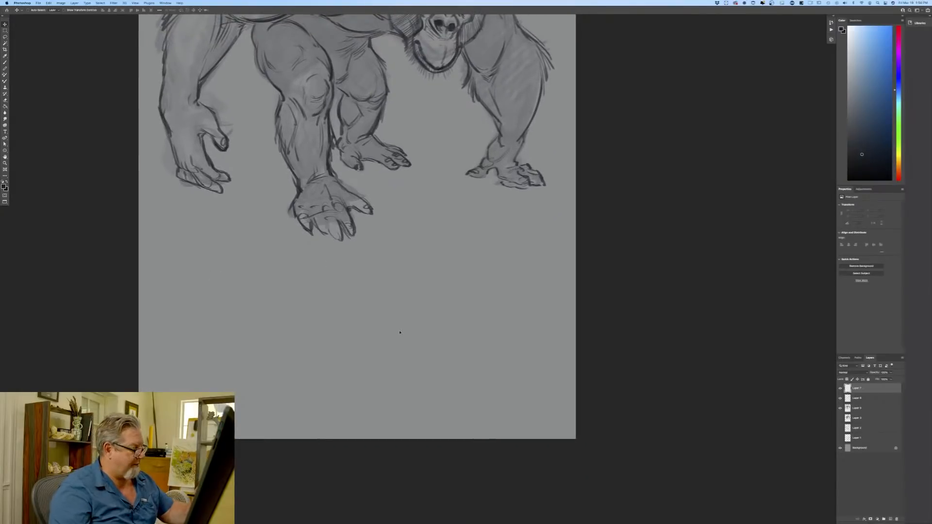
click(4, 186)
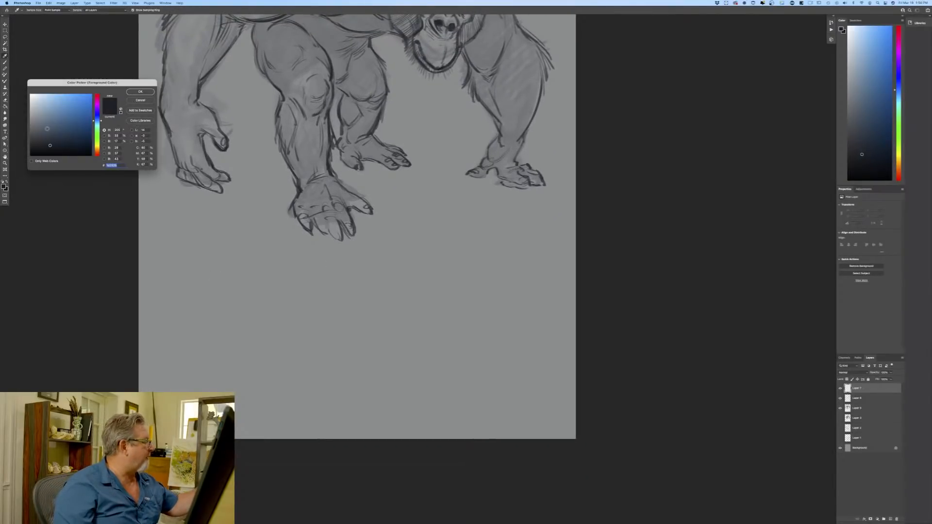
click(97, 151)
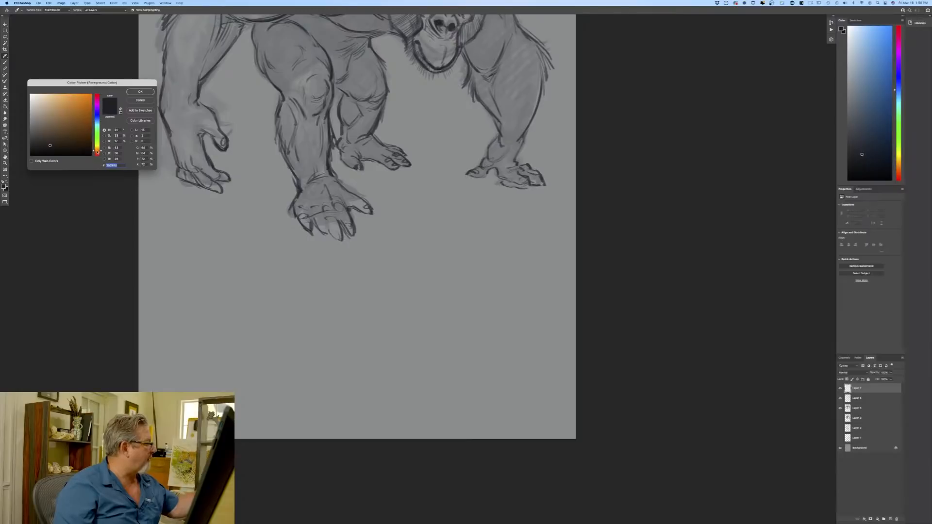
click(50, 147)
key(Return)
key(v)
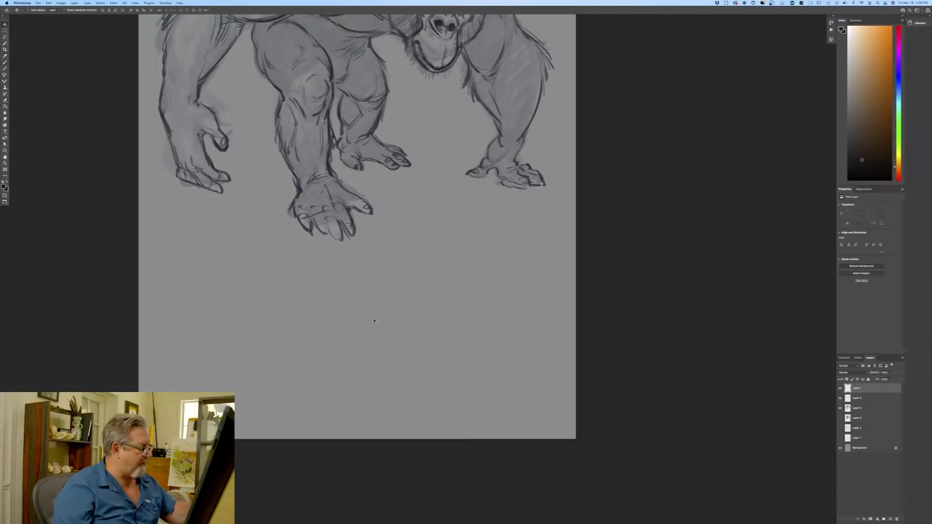
key(b)
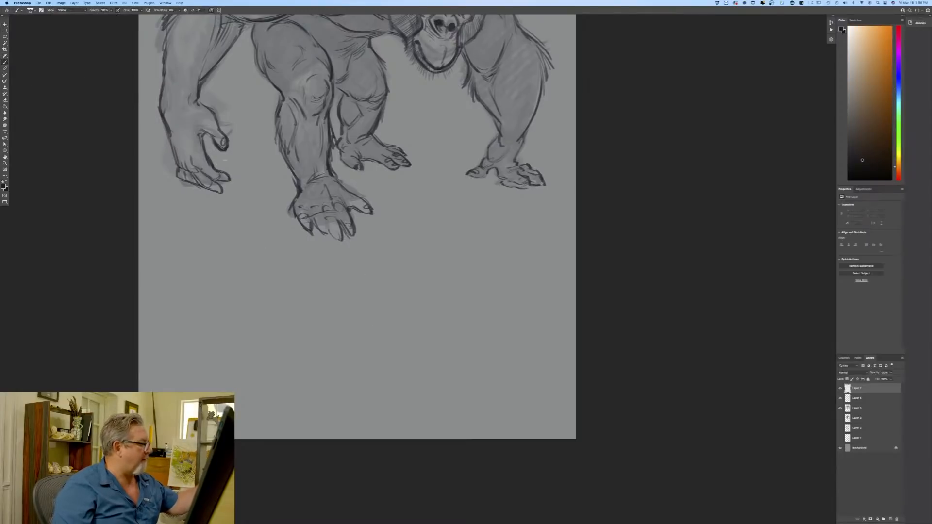
Sketch a rough circle for a skull's cranium below the gorilla and thicken its outline with loose strokes.
mouse_move(391, 299)
mouse_down()
mouse_move(369, 379)
mouse_move(406, 323)
mouse_up()
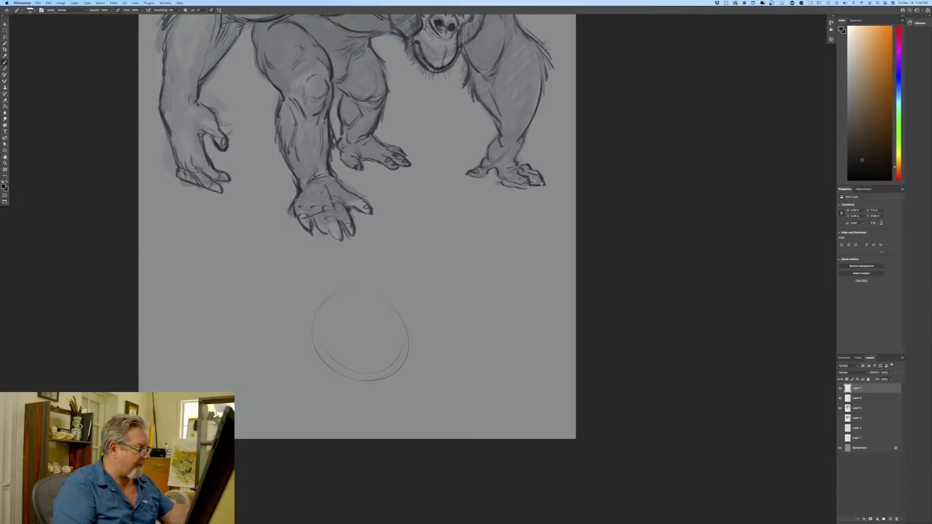
mouse_move(402, 308)
mouse_down()
mouse_move(372, 289)
mouse_move(339, 290)
mouse_move(325, 309)
mouse_up()
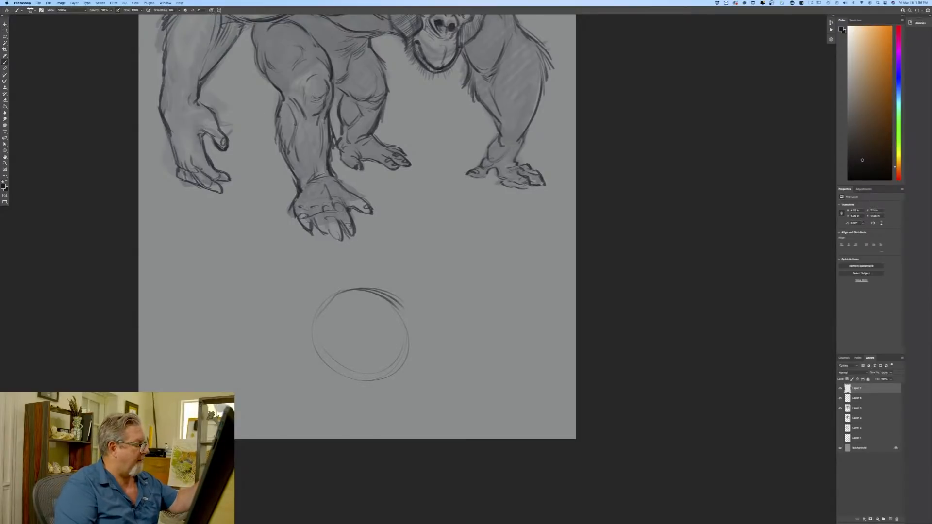
mouse_move(402, 304)
mouse_down()
mouse_move(415, 359)
mouse_move(373, 383)
mouse_up()
drag(329, 298, 312, 340)
mouse_move(362, 297)
mouse_down()
mouse_move(313, 360)
mouse_move(335, 381)
mouse_up()
drag(306, 352, 344, 384)
mouse_move(328, 359)
mouse_down()
mouse_move(378, 357)
mouse_move(347, 377)
mouse_up()
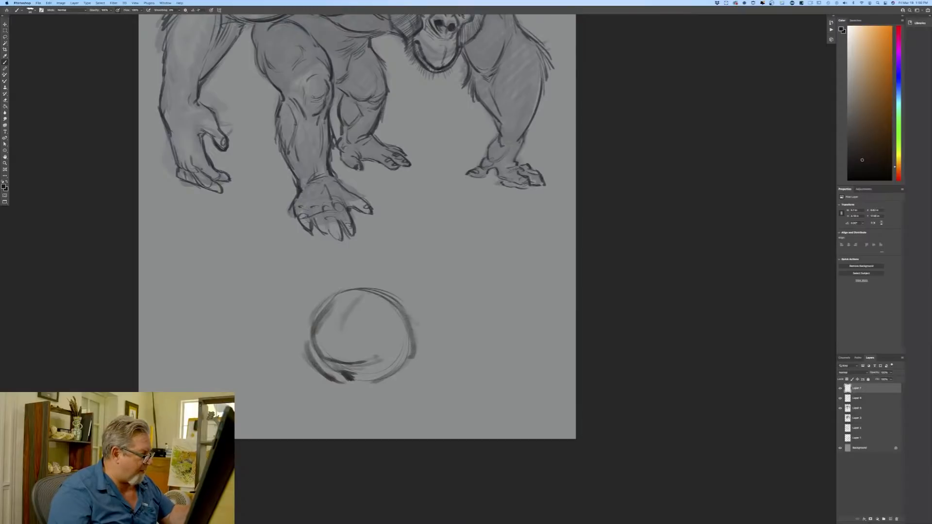
Add the projecting brow and muzzle shapes on the right side of the skull circle.
mouse_move(413, 316)
mouse_down()
mouse_move(338, 285)
mouse_move(316, 320)
mouse_up()
mouse_move(393, 299)
mouse_down()
mouse_move(418, 308)
mouse_move(417, 334)
mouse_move(426, 324)
mouse_move(437, 339)
mouse_move(408, 365)
mouse_up()
mouse_move(427, 322)
mouse_down()
mouse_move(446, 347)
mouse_move(436, 357)
mouse_up()
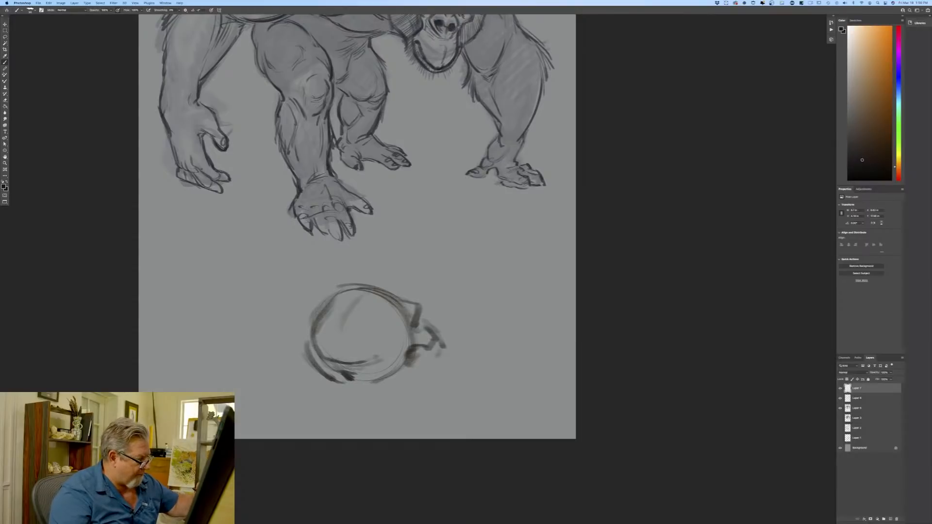
mouse_move(419, 318)
mouse_down()
mouse_move(444, 341)
mouse_move(423, 355)
mouse_move(435, 359)
mouse_move(418, 358)
mouse_move(391, 381)
mouse_up()
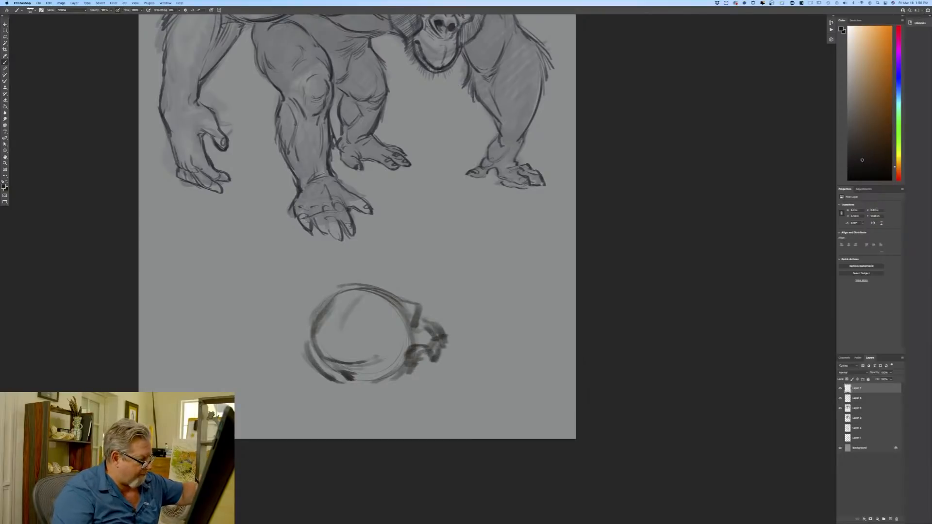
Draw curved strokes inside the skull circle for the cheekbone and the structures behind the muzzle.
mouse_move(411, 348)
mouse_down()
mouse_move(395, 360)
mouse_move(391, 342)
mouse_up()
mouse_move(397, 347)
mouse_down()
mouse_move(393, 331)
mouse_move(372, 332)
mouse_up()
drag(378, 346, 423, 348)
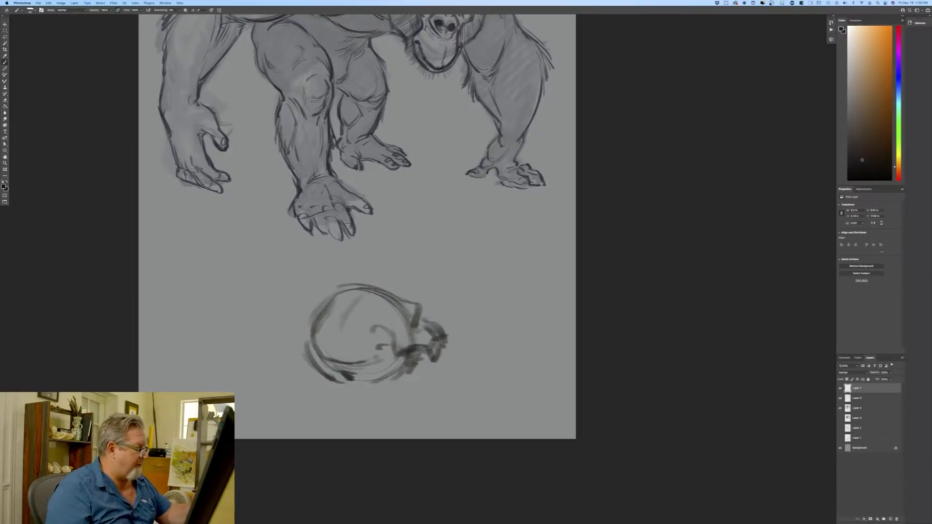
drag(392, 313, 399, 340)
drag(393, 316, 373, 320)
drag(388, 321, 391, 342)
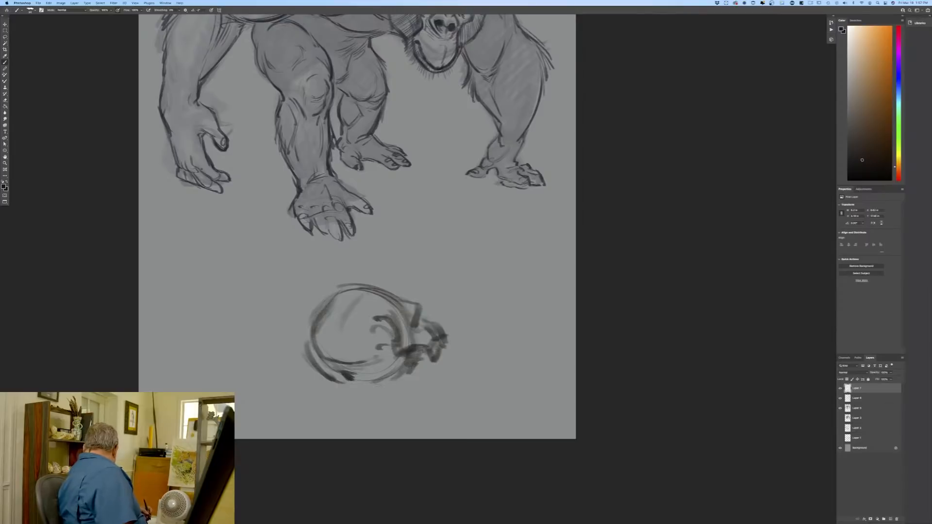
Darken the skull's base, back, crown and brow contours and add a V-shaped stroke inside the cranium.
mouse_move(392, 370)
mouse_down()
mouse_move(330, 374)
mouse_move(316, 360)
mouse_move(362, 379)
mouse_up()
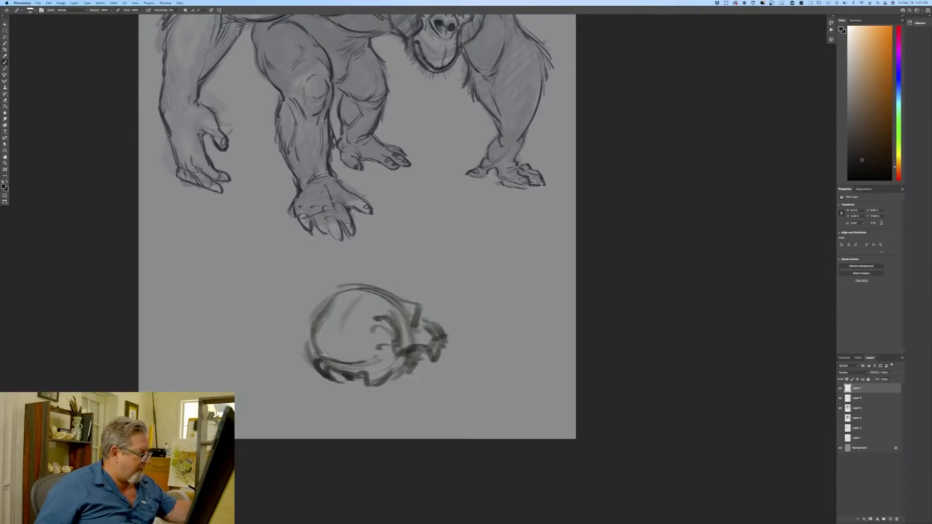
mouse_move(335, 297)
mouse_down()
mouse_move(309, 329)
mouse_move(321, 355)
mouse_up()
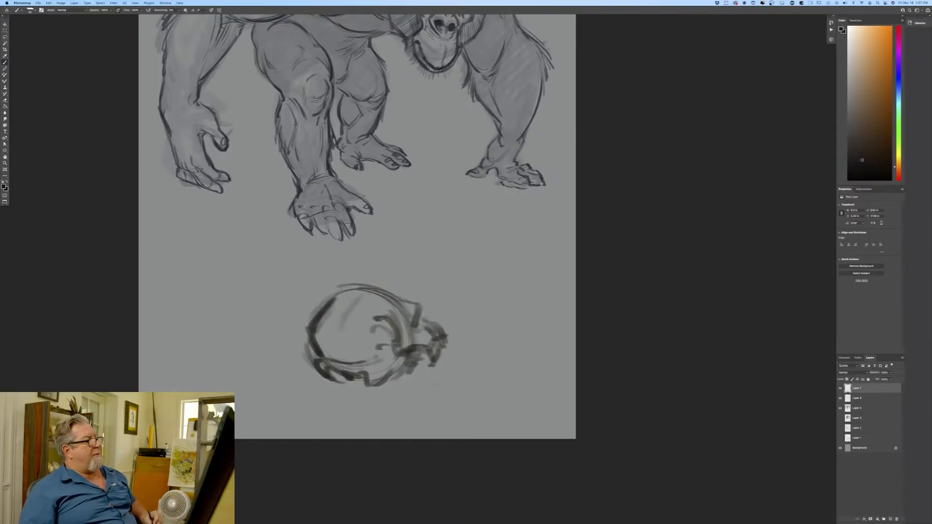
mouse_move(403, 302)
mouse_down()
mouse_move(339, 289)
mouse_move(388, 299)
mouse_move(357, 281)
mouse_move(339, 321)
mouse_up()
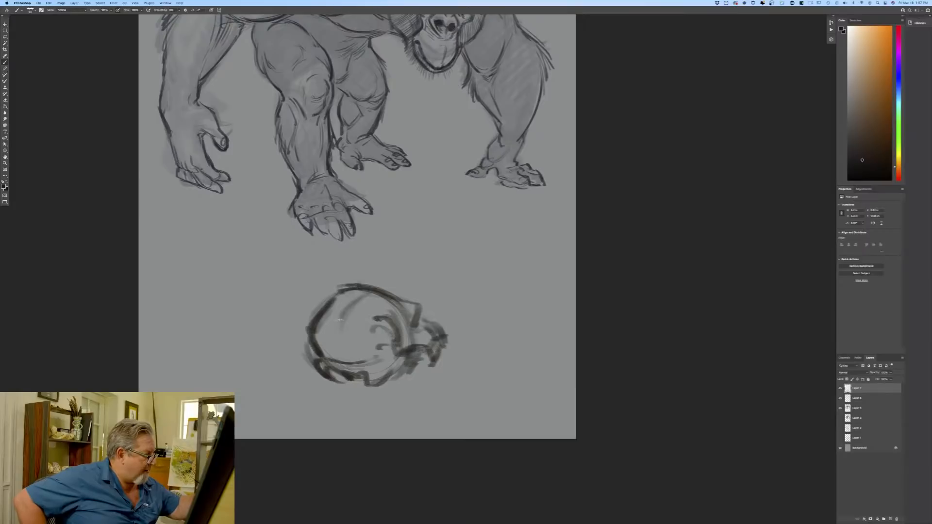
mouse_move(360, 291)
mouse_down()
mouse_move(335, 294)
mouse_move(336, 325)
mouse_up()
drag(354, 312, 339, 330)
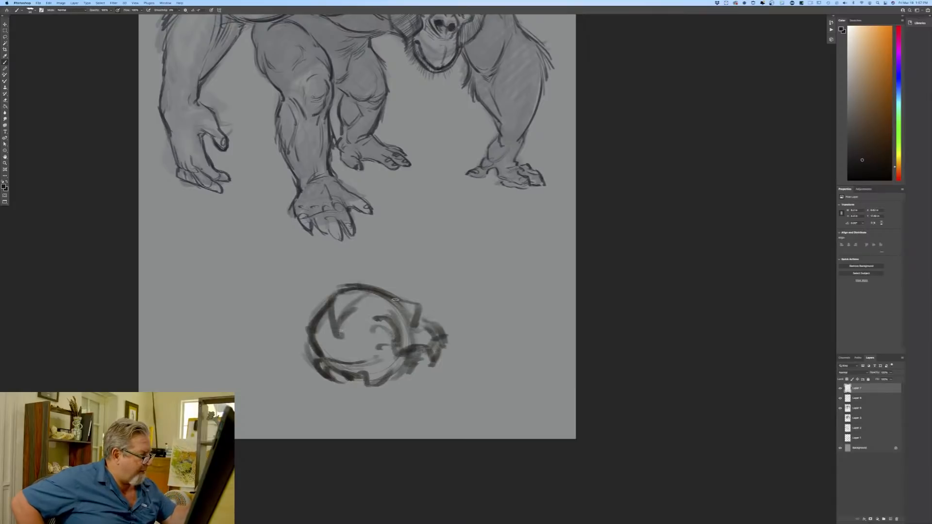
mouse_move(396, 301)
mouse_down()
mouse_move(438, 335)
mouse_move(427, 363)
mouse_move(442, 323)
mouse_move(449, 349)
mouse_up()
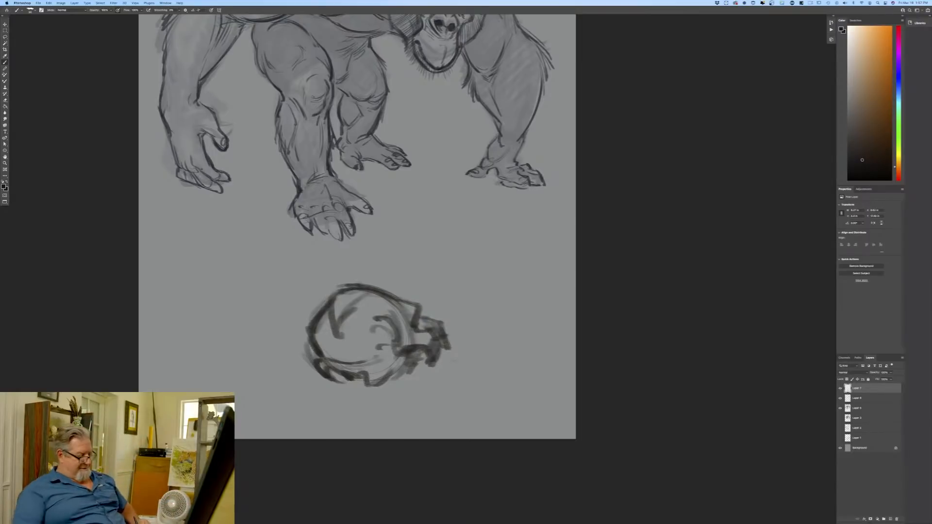
Delete the layer holding the skull sketch and add a new empty layer on top.
key(super+0)
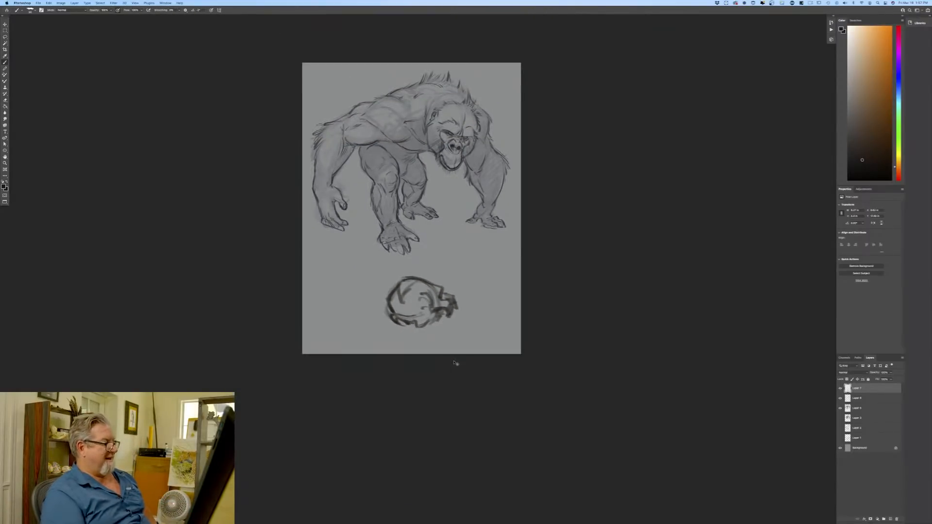
key(super+equal)
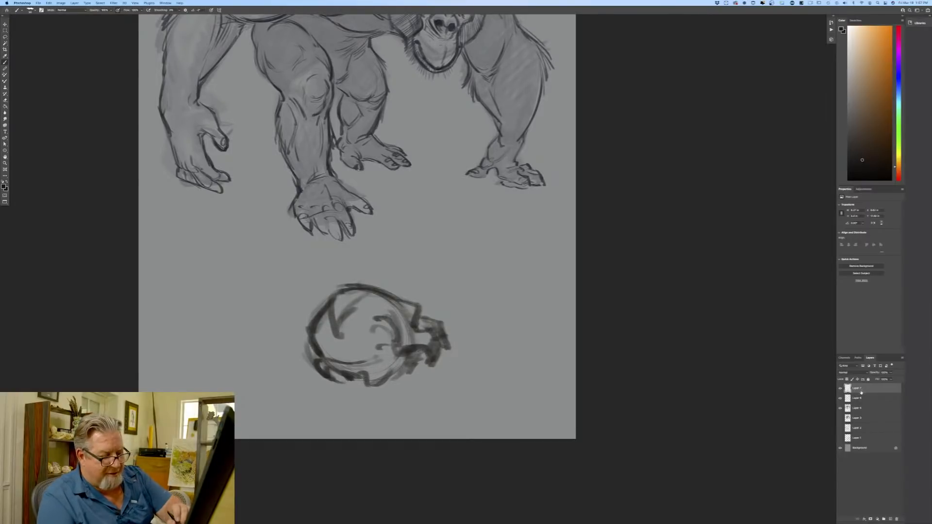
mouse_move(861, 392)
mouse_down()
mouse_move(869, 512)
mouse_move(897, 520)
mouse_up()
click(890, 519)
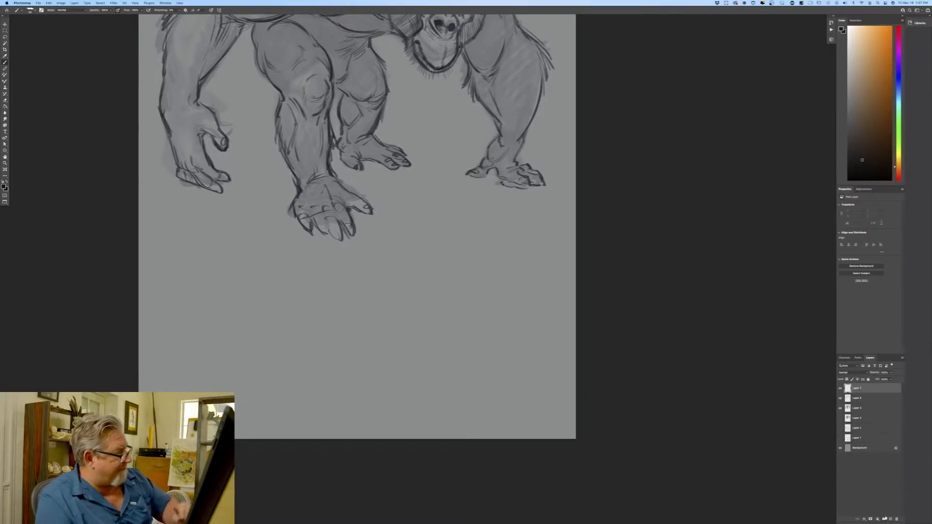
Sketch a new skull in three-quarter view below the gorilla, with a round cranium, forehead curves, two eye sockets and a nose cavity.
mouse_move(422, 248)
mouse_down()
mouse_move(391, 272)
mouse_move(403, 253)
mouse_move(466, 311)
mouse_move(384, 291)
mouse_move(473, 272)
mouse_move(480, 289)
mouse_move(434, 236)
mouse_move(396, 252)
mouse_move(464, 256)
mouse_move(483, 297)
mouse_up()
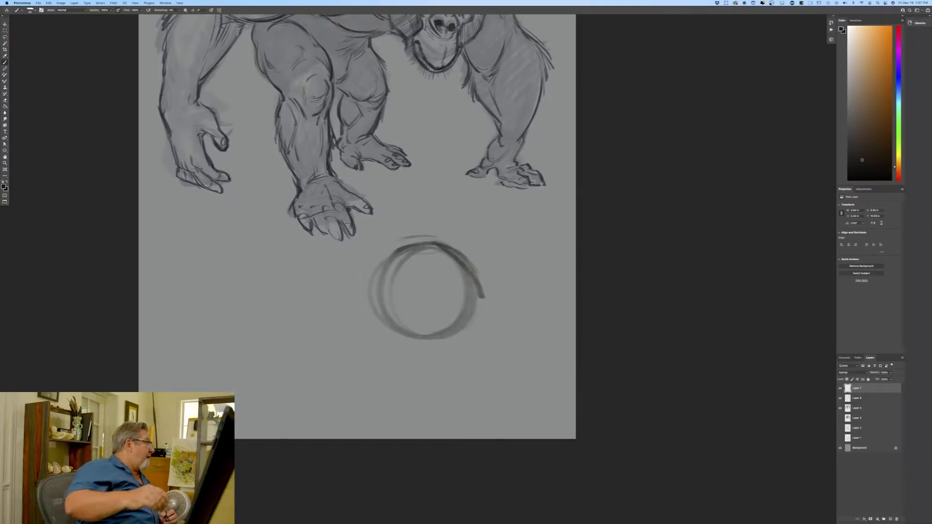
drag(484, 297, 466, 331)
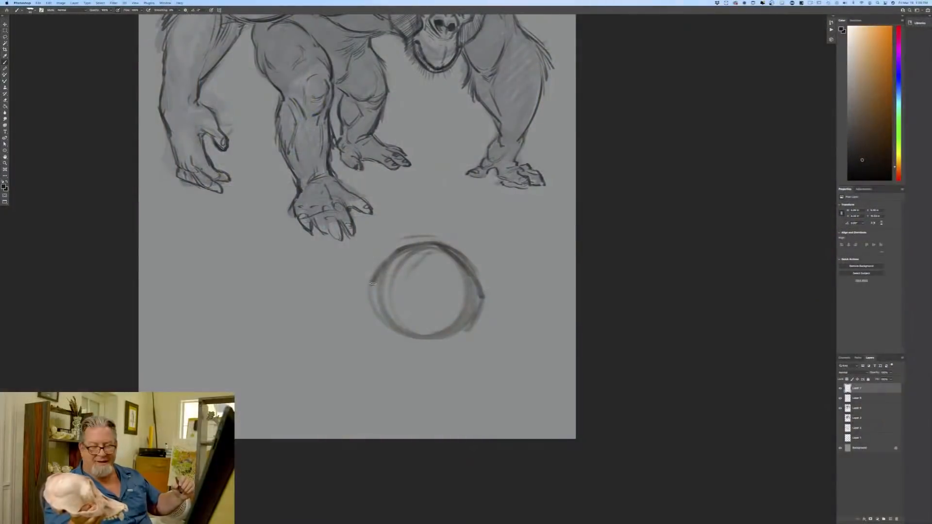
mouse_move(436, 246)
mouse_down()
mouse_move(409, 285)
mouse_move(442, 311)
mouse_up()
mouse_move(385, 298)
mouse_down()
mouse_move(398, 312)
mouse_move(381, 315)
mouse_move(435, 298)
mouse_move(399, 315)
mouse_move(395, 293)
mouse_move(456, 311)
mouse_move(449, 331)
mouse_move(369, 291)
mouse_move(371, 308)
mouse_move(397, 294)
mouse_move(374, 353)
mouse_move(395, 361)
mouse_move(381, 347)
mouse_move(391, 347)
mouse_up()
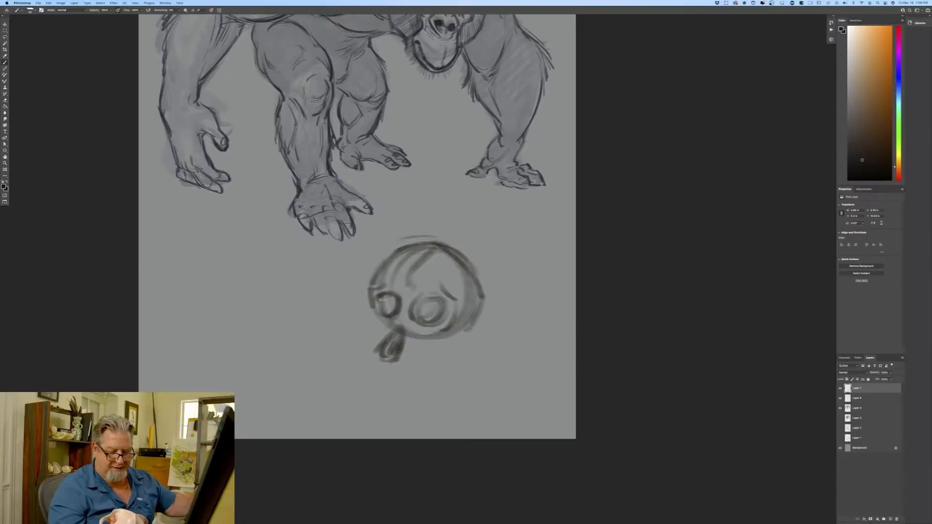
Draw the skull's cheekbones on both sides and the projecting upper jaw with its canines below the nose cavity.
mouse_move(371, 290)
mouse_down()
mouse_move(365, 315)
mouse_move(358, 307)
mouse_move(347, 325)
mouse_move(372, 349)
mouse_up()
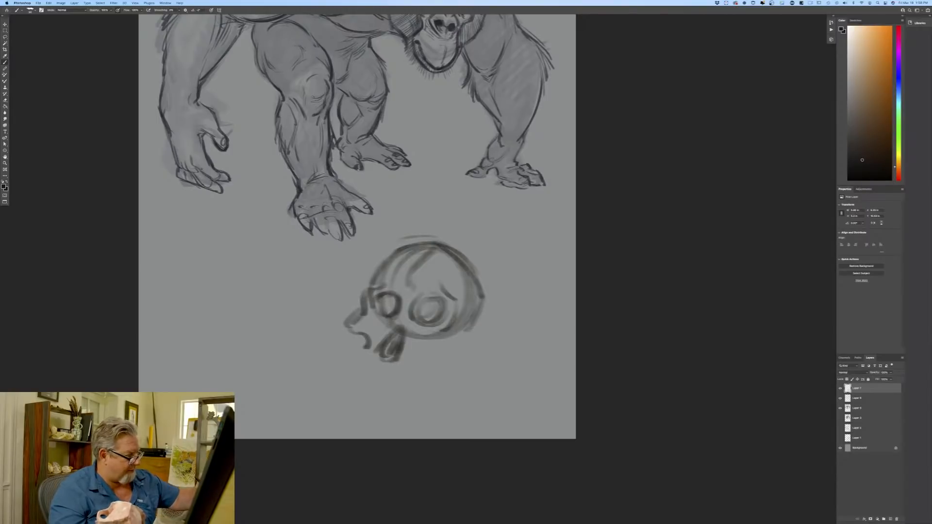
mouse_move(454, 313)
mouse_down()
mouse_move(476, 336)
mouse_move(409, 366)
mouse_up()
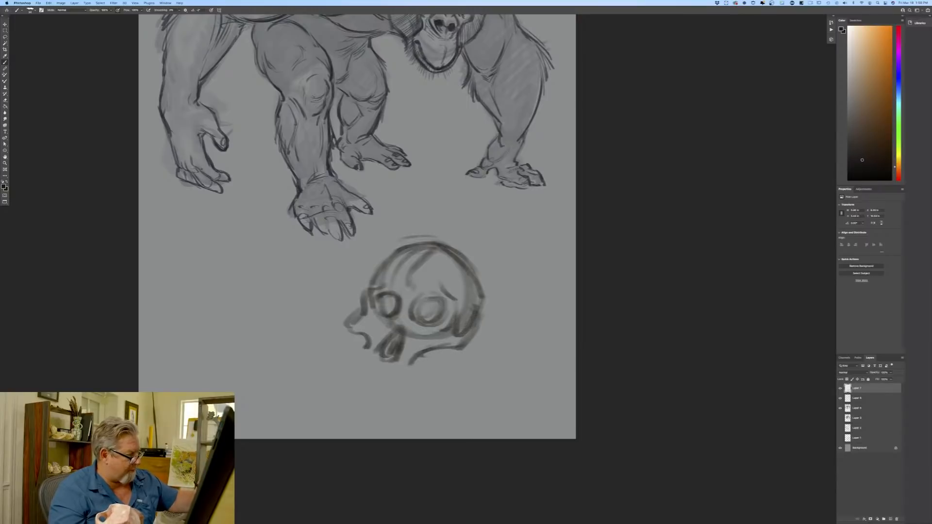
mouse_move(380, 334)
mouse_down()
mouse_move(359, 364)
mouse_move(376, 367)
mouse_move(348, 386)
mouse_up()
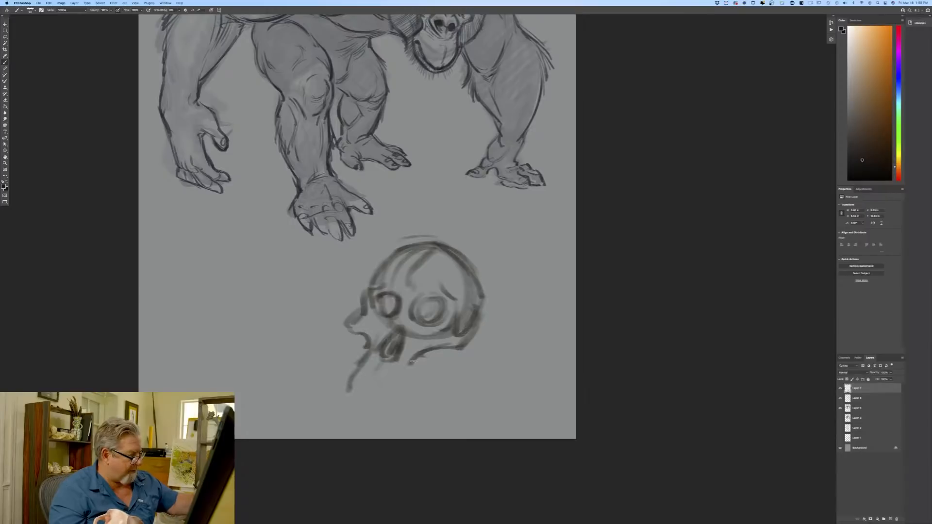
mouse_move(413, 360)
mouse_down()
mouse_move(412, 393)
mouse_move(356, 387)
mouse_move(383, 390)
mouse_move(402, 413)
mouse_move(398, 401)
mouse_move(370, 403)
mouse_move(349, 384)
mouse_move(358, 401)
mouse_move(380, 394)
mouse_up()
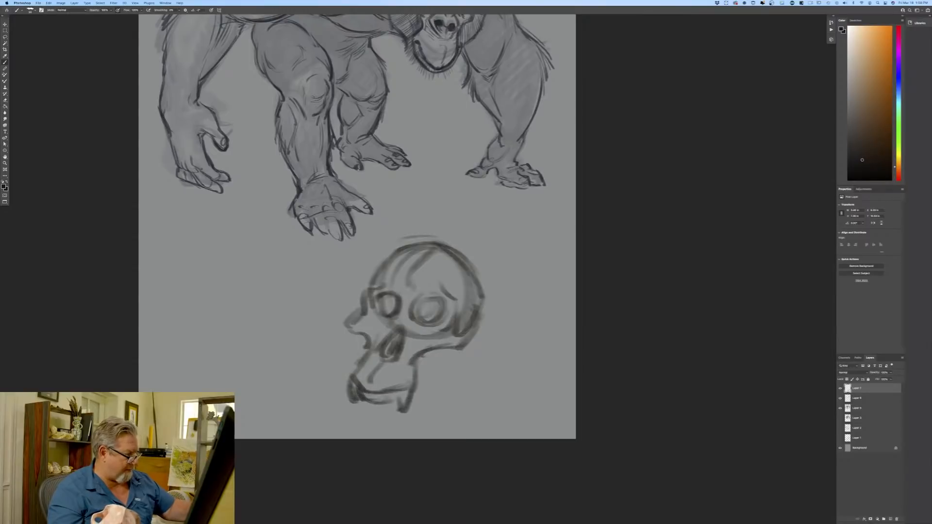
drag(437, 354, 420, 376)
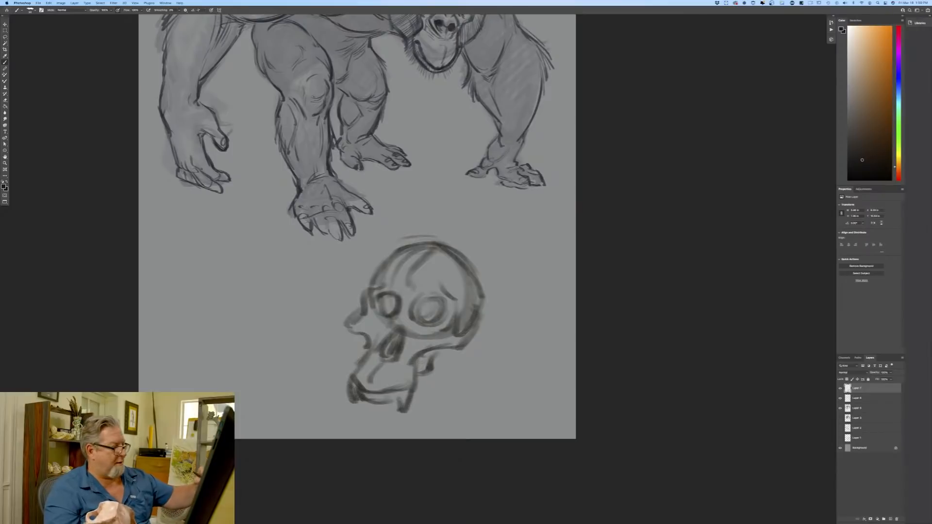
Add a pointed crest on top of the cranium and thicken the bony ridge and dark area at its right side.
mouse_move(420, 272)
mouse_down()
mouse_move(436, 288)
mouse_move(408, 295)
mouse_move(411, 271)
mouse_move(452, 232)
mouse_move(471, 270)
mouse_up()
mouse_move(442, 233)
mouse_down()
mouse_move(401, 253)
mouse_move(382, 276)
mouse_up()
mouse_move(459, 261)
mouse_down()
mouse_move(485, 276)
mouse_move(492, 311)
mouse_move(479, 318)
mouse_up()
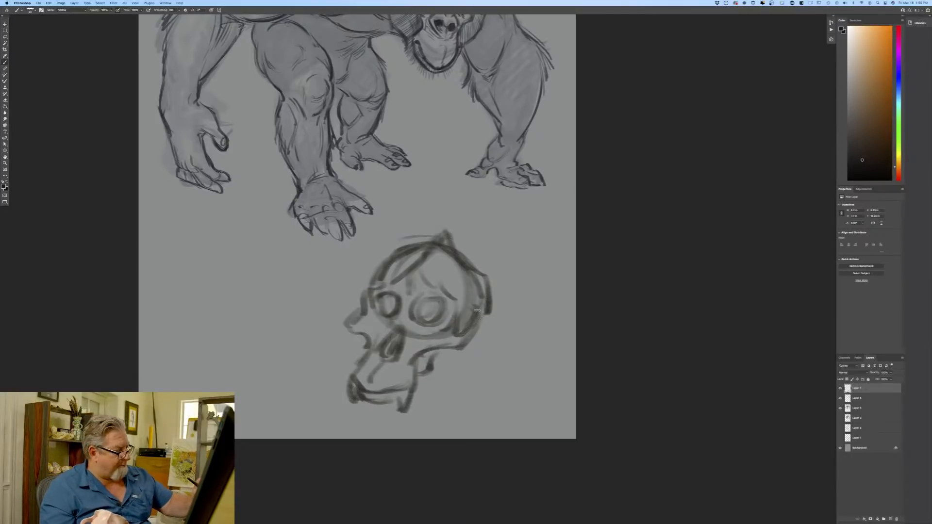
mouse_move(477, 310)
mouse_down()
mouse_move(483, 324)
mouse_move(462, 350)
mouse_move(457, 328)
mouse_move(472, 325)
mouse_up()
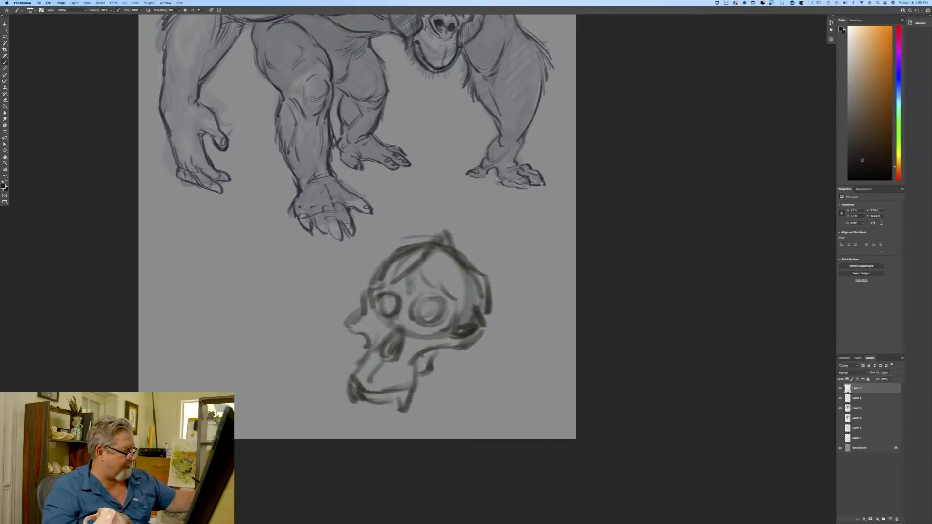
Darken the skull's far cheekbone, the adjoining edge of the upper jaw and the rim of the far eye socket.
mouse_move(359, 314)
mouse_down()
mouse_move(364, 308)
mouse_move(346, 321)
mouse_move(369, 351)
mouse_up()
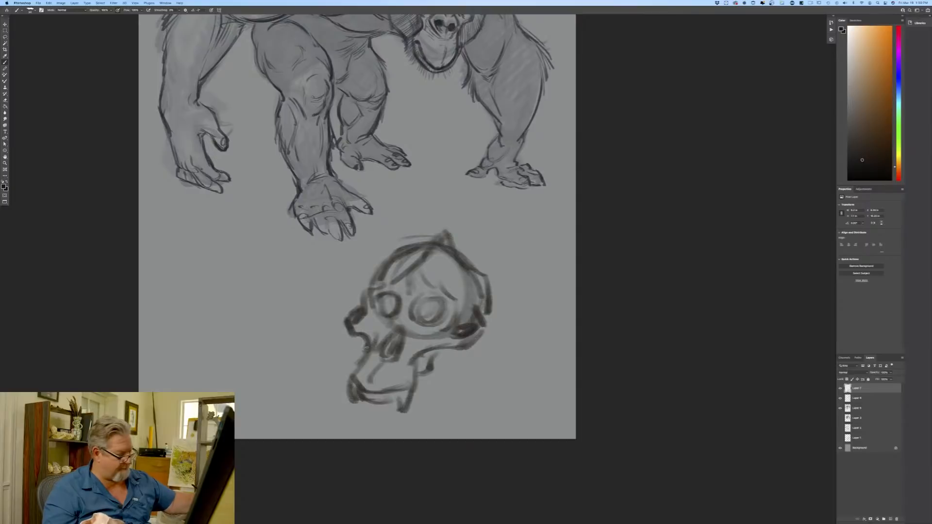
drag(367, 347, 359, 368)
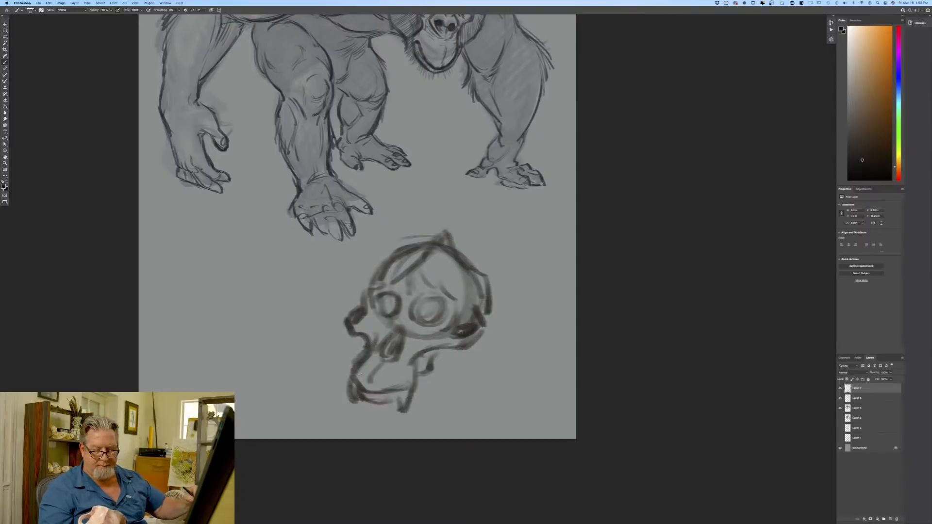
mouse_move(394, 317)
mouse_down()
mouse_move(382, 318)
mouse_move(375, 303)
mouse_move(396, 294)
mouse_move(387, 290)
mouse_move(409, 301)
mouse_up()
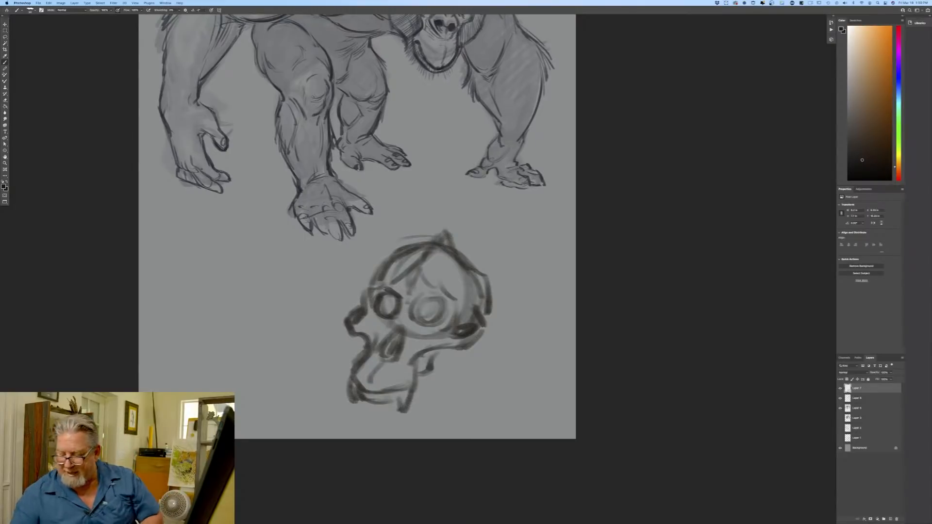
Move the skull sketch slightly up, closer to the gorilla's feet.
key(super+0)
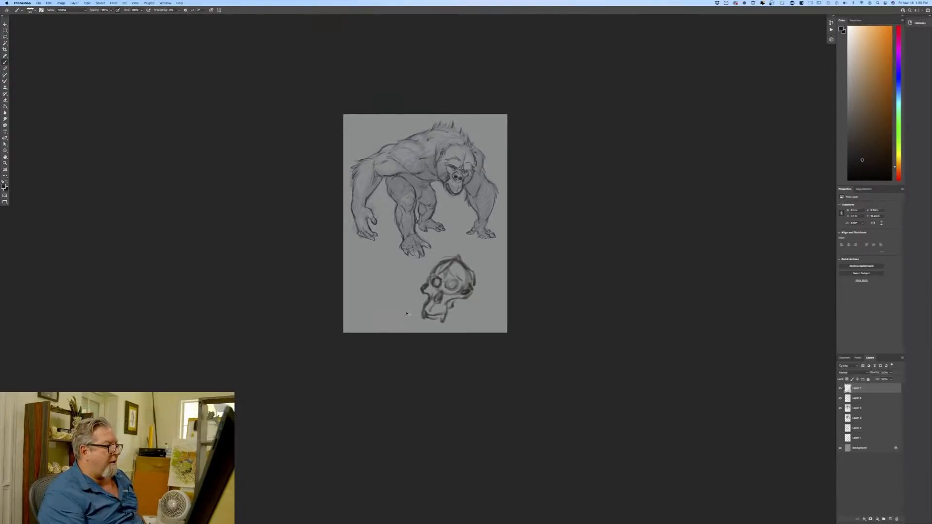
key(super+equal)
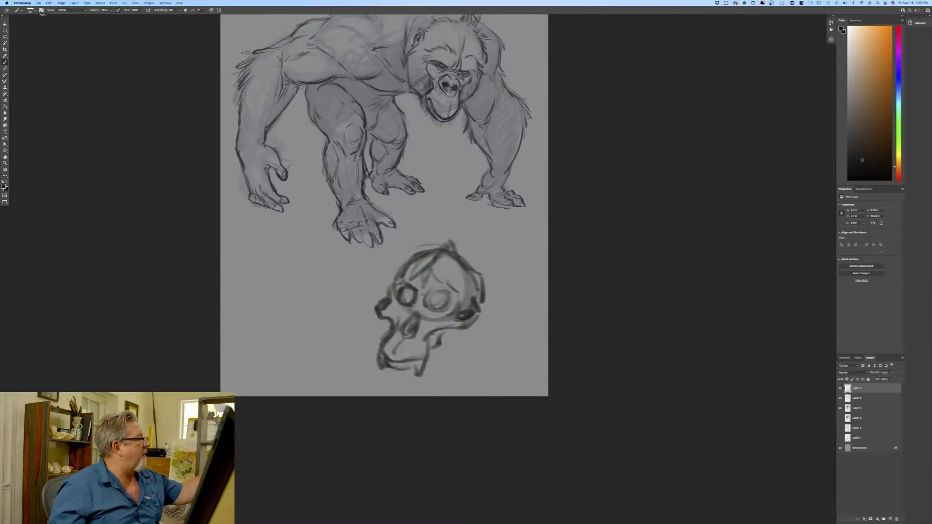
key(v)
drag(376, 368, 380, 342)
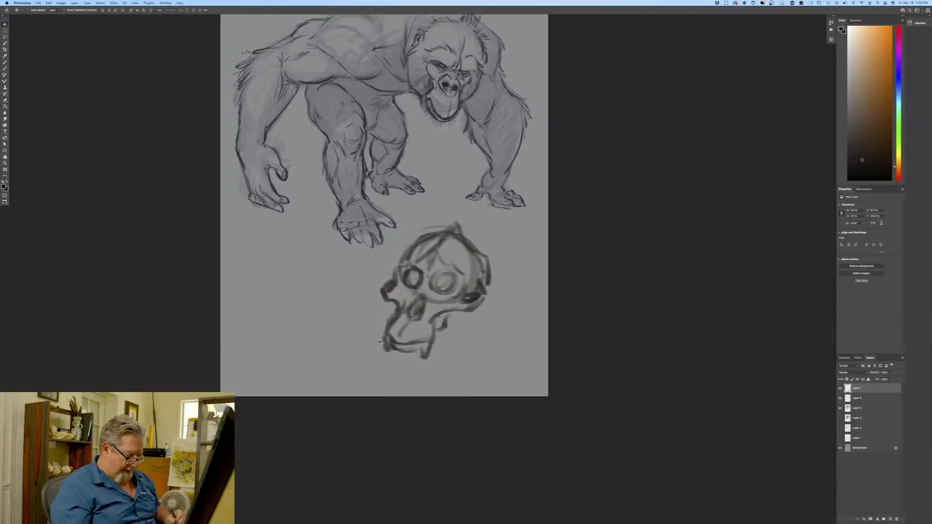
key(super+minus)
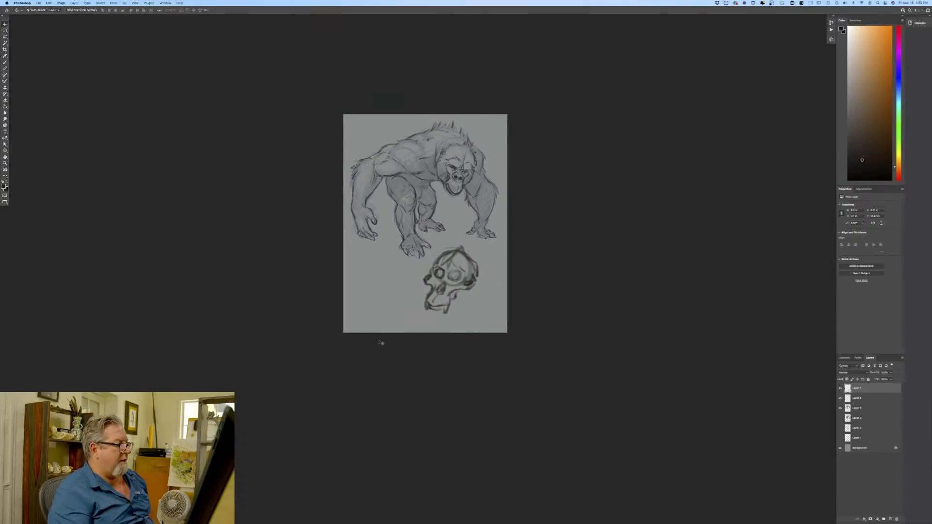
key(super+plus)
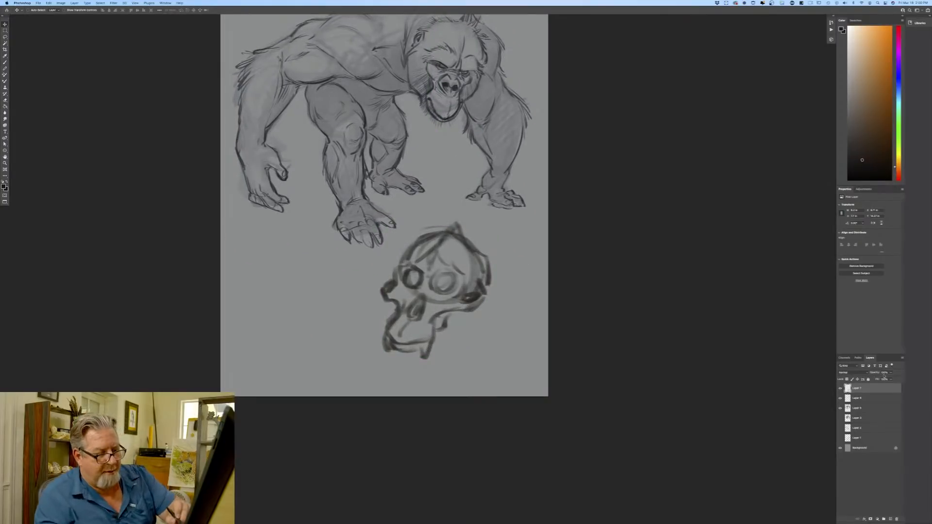
Lower the opacity of the skull sketch layer so it serves as a faint guide, and add a new empty layer above it.
click(891, 372)
drag(882, 379, 879, 379)
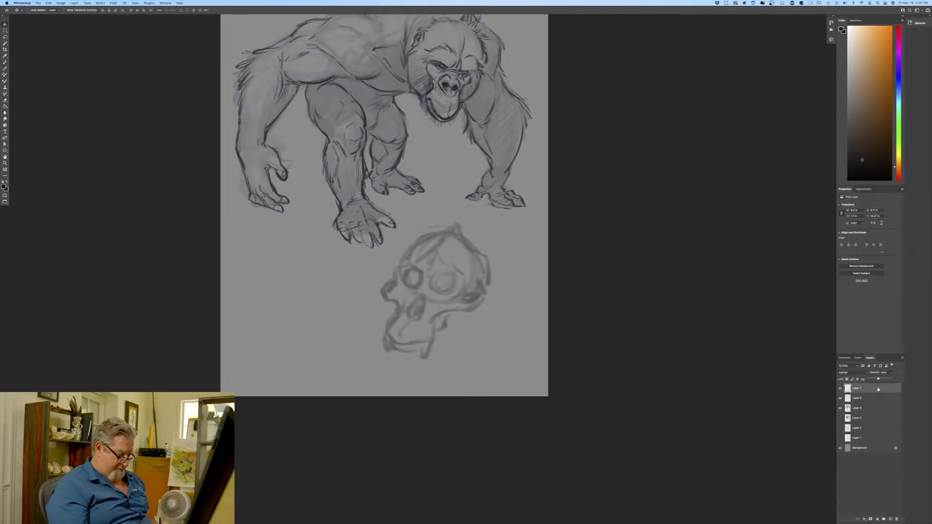
key(super+plus)
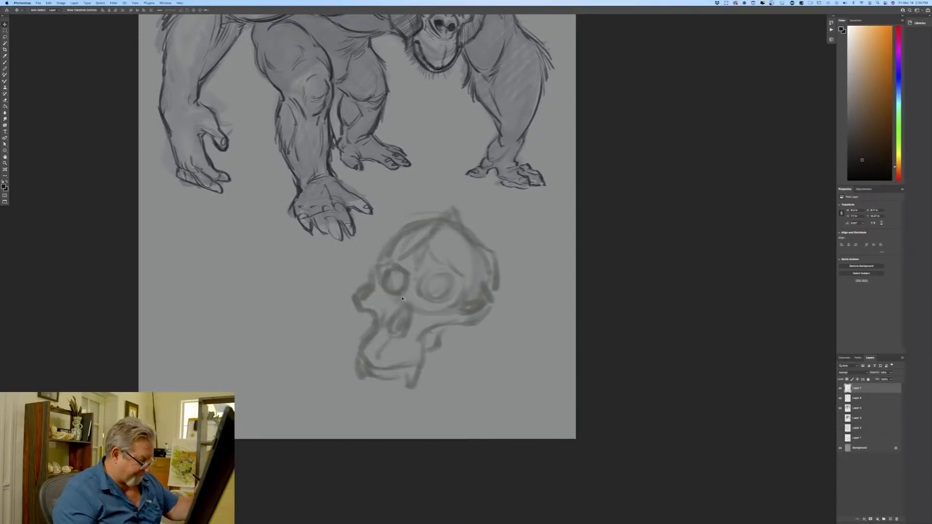
key(b)
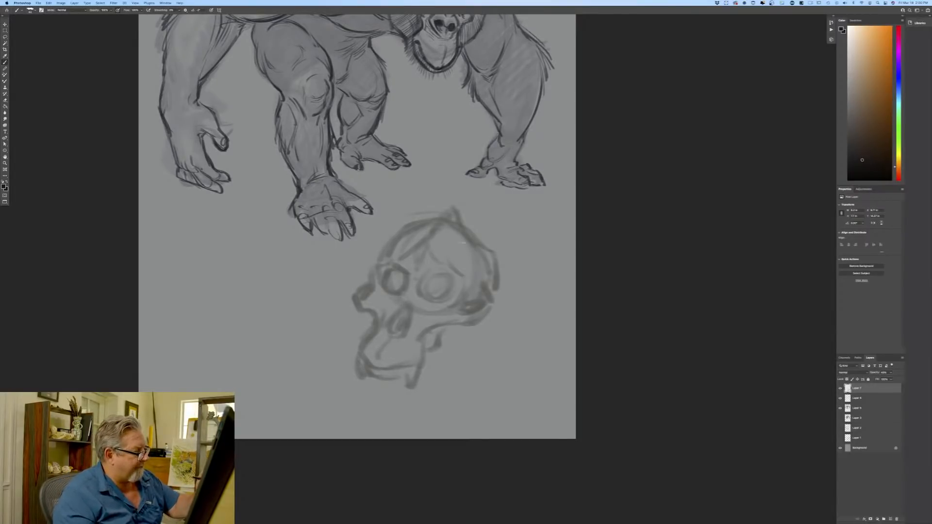
click(886, 519)
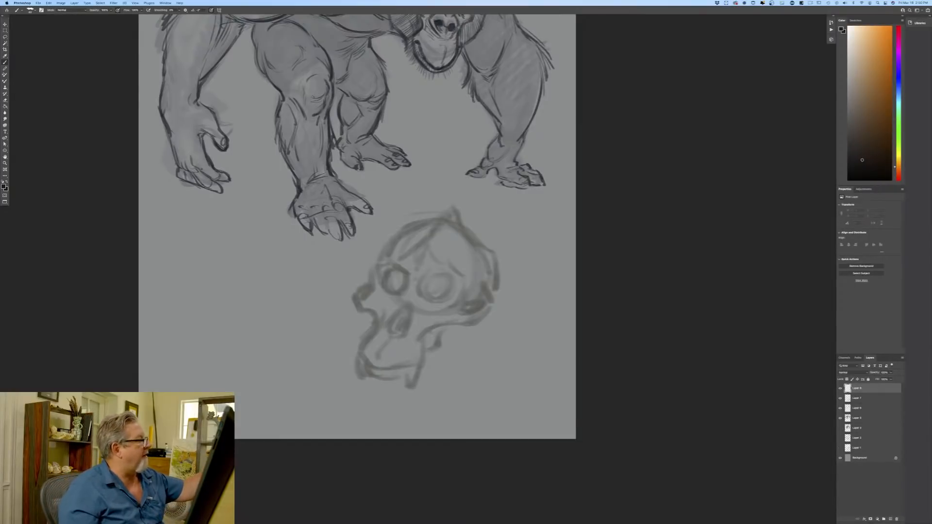
Trace the skull's central forehead lines, both eye socket rims and the nose cavity in thinner dark lines on the new layer.
mouse_move(449, 212)
mouse_down()
mouse_move(424, 240)
mouse_move(437, 264)
mouse_up()
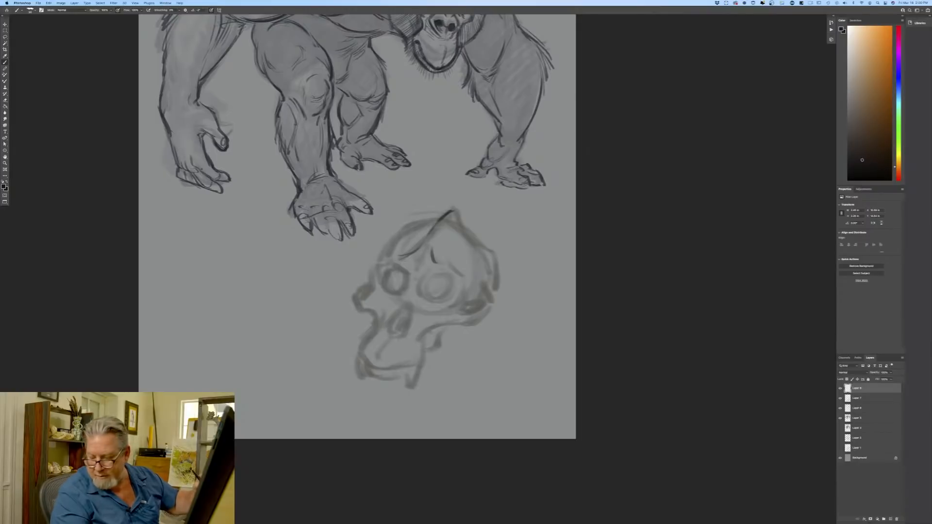
mouse_move(406, 269)
mouse_down()
mouse_move(402, 289)
mouse_move(417, 301)
mouse_move(449, 277)
mouse_move(453, 297)
mouse_move(425, 299)
mouse_up()
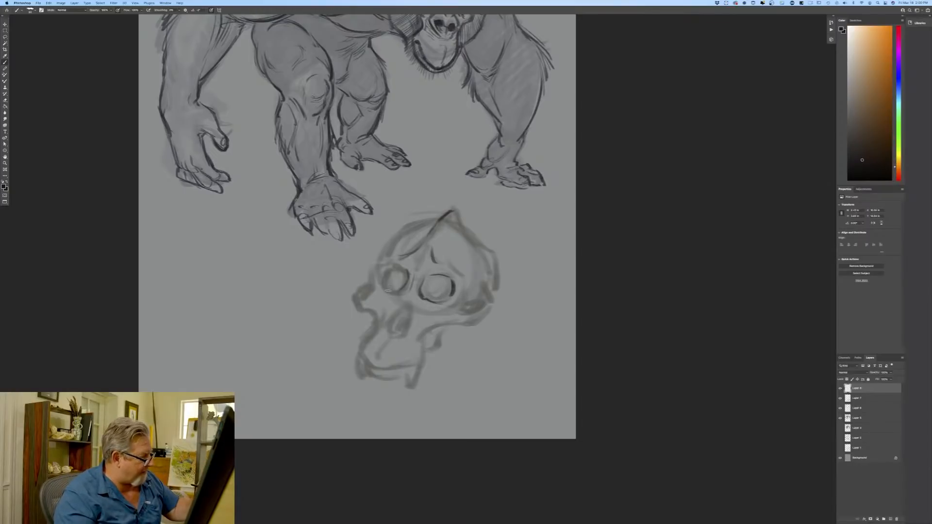
mouse_move(387, 270)
mouse_down()
mouse_move(382, 281)
mouse_move(392, 268)
mouse_up()
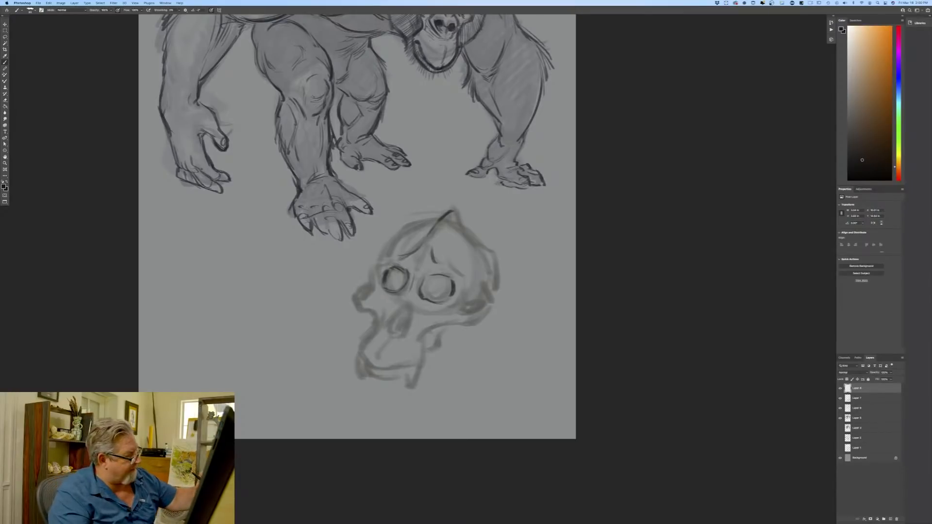
mouse_move(406, 301)
mouse_down()
mouse_move(387, 322)
mouse_move(410, 330)
mouse_move(401, 340)
mouse_move(388, 329)
mouse_move(401, 329)
mouse_move(393, 330)
mouse_up()
Outline the far-side brow and protruding cheekbone, continuing the contour down to the front of the upper jaw.
key(super+plus)
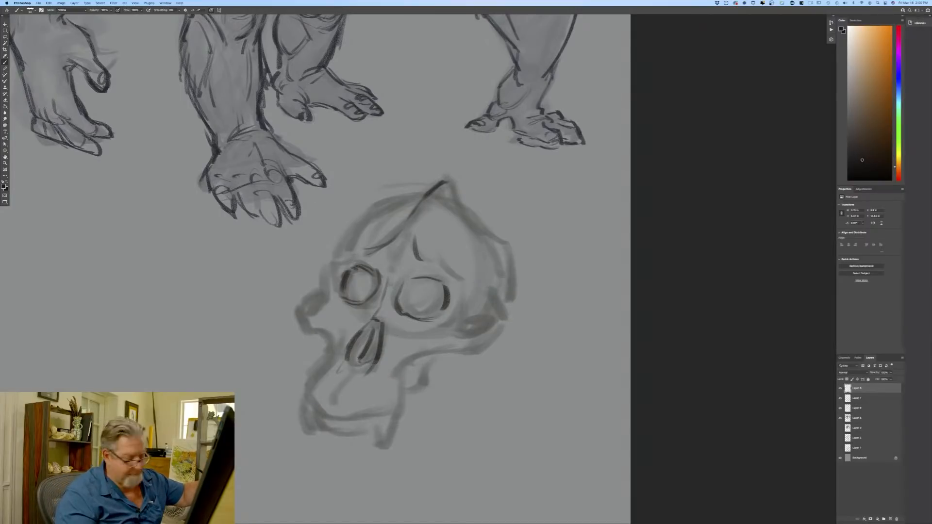
mouse_move(356, 261)
mouse_down()
mouse_move(333, 258)
mouse_move(325, 301)
mouse_move(309, 313)
mouse_move(308, 302)
mouse_move(301, 306)
mouse_move(311, 311)
mouse_move(299, 312)
mouse_move(304, 332)
mouse_move(321, 334)
mouse_move(340, 355)
mouse_move(325, 356)
mouse_up()
drag(407, 352, 395, 372)
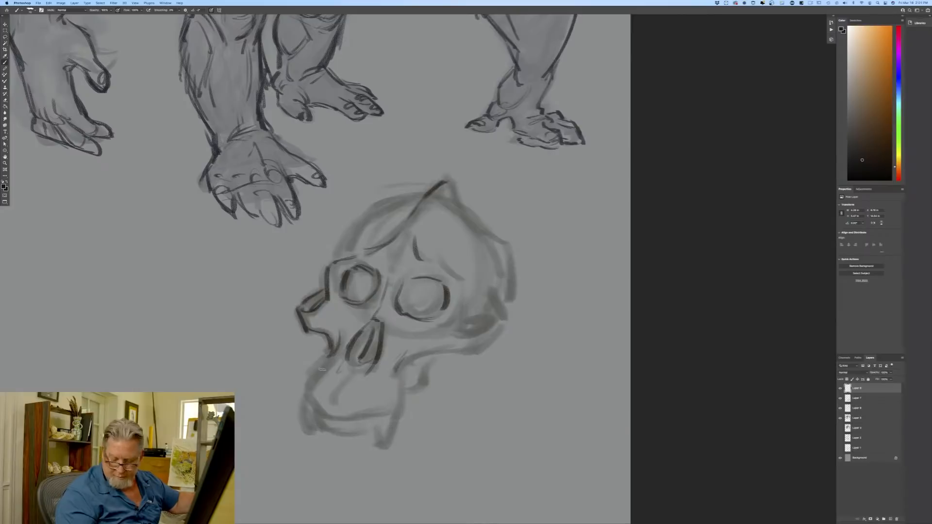
drag(321, 370, 305, 386)
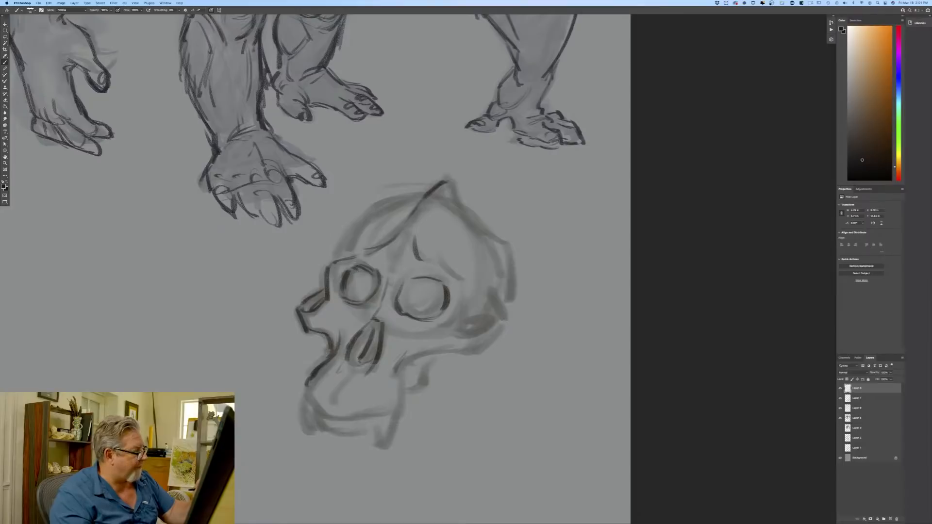
Outline the near-side brow and cheekbone arch with the jaw corner beneath it, and shade both eye sockets and the hollow below the cheekbone.
mouse_move(428, 262)
mouse_down()
mouse_move(465, 286)
mouse_move(467, 310)
mouse_move(451, 324)
mouse_up()
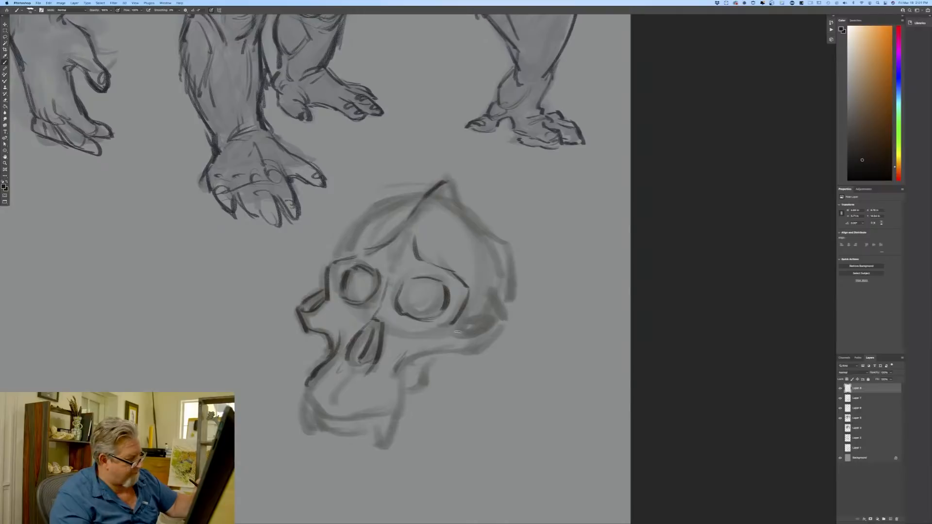
mouse_move(459, 335)
mouse_down()
mouse_move(499, 319)
mouse_move(500, 335)
mouse_move(473, 354)
mouse_up()
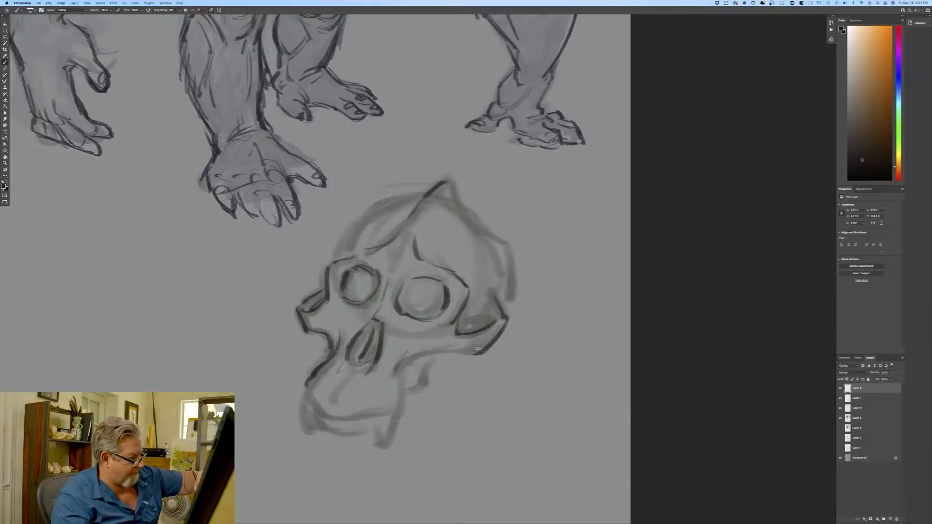
mouse_move(478, 350)
mouse_down()
mouse_move(432, 356)
mouse_move(411, 367)
mouse_move(434, 369)
mouse_move(410, 386)
mouse_move(420, 380)
mouse_up()
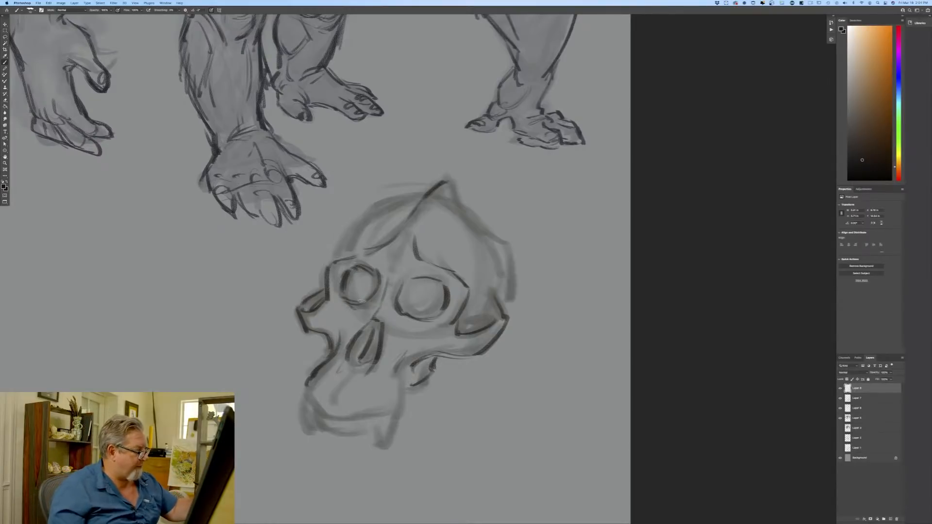
mouse_move(439, 304)
mouse_down()
mouse_move(410, 292)
mouse_move(401, 307)
mouse_move(367, 289)
mouse_up()
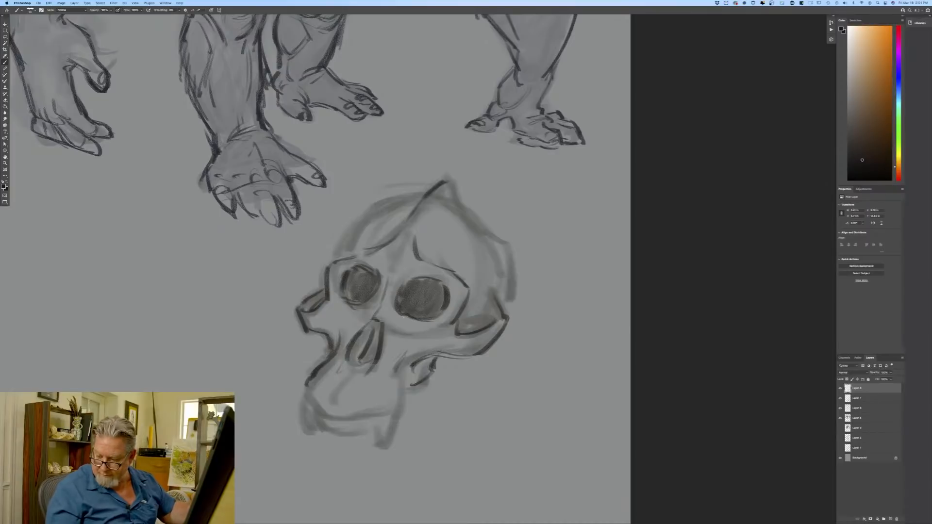
drag(391, 355, 419, 347)
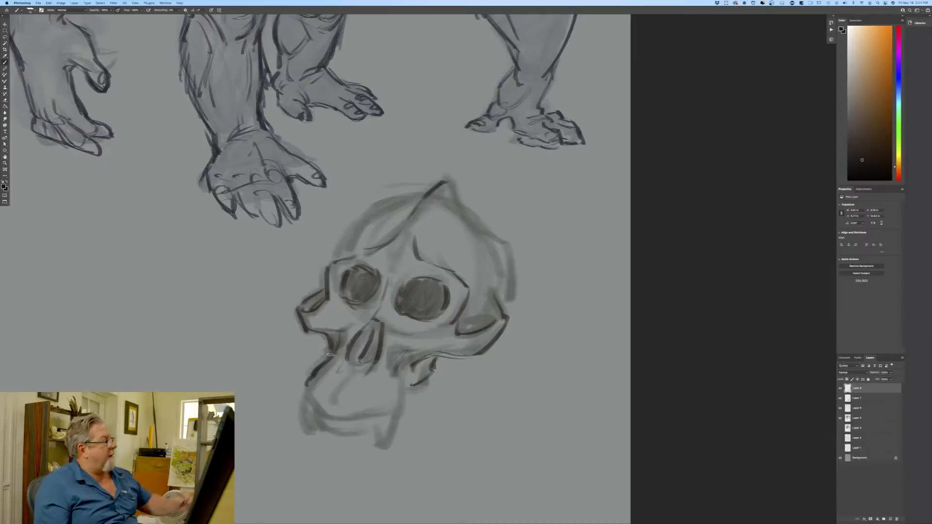
Draw the upper jaw's front teeth and both large canines, with the canine root line and the jaw's rear edge.
mouse_move(327, 357)
mouse_down()
mouse_move(336, 353)
mouse_move(331, 401)
mouse_up()
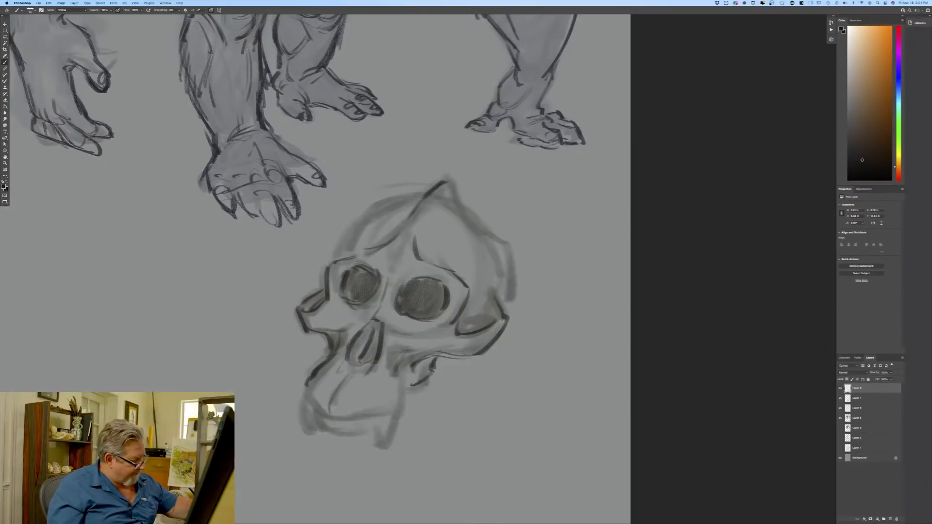
mouse_move(341, 412)
mouse_down()
mouse_move(322, 434)
mouse_move(342, 437)
mouse_move(313, 433)
mouse_up()
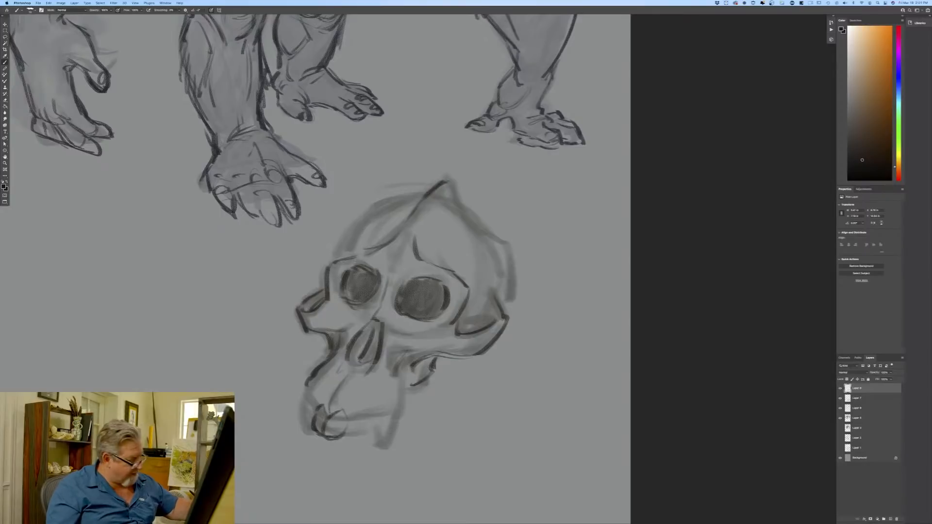
mouse_move(349, 417)
mouse_down()
mouse_move(360, 411)
mouse_move(348, 435)
mouse_up()
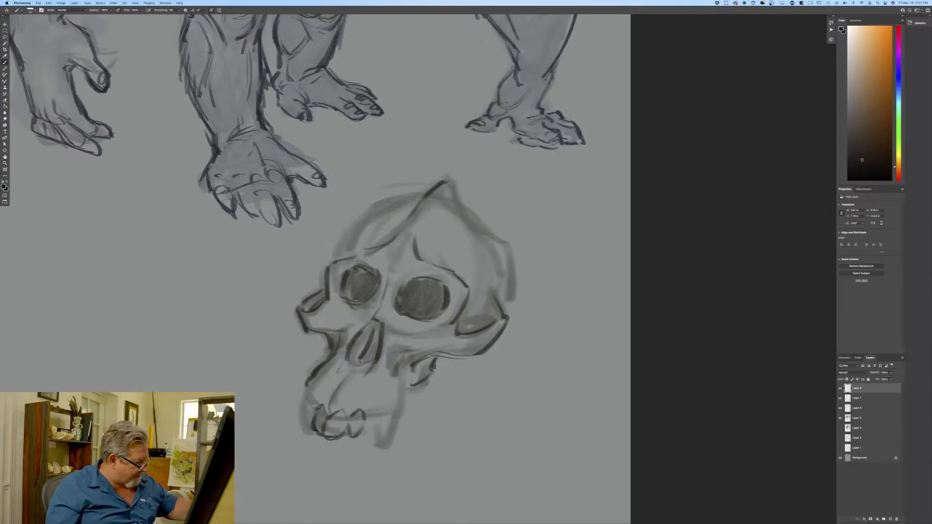
mouse_move(313, 400)
mouse_down()
mouse_move(303, 422)
mouse_move(311, 421)
mouse_up()
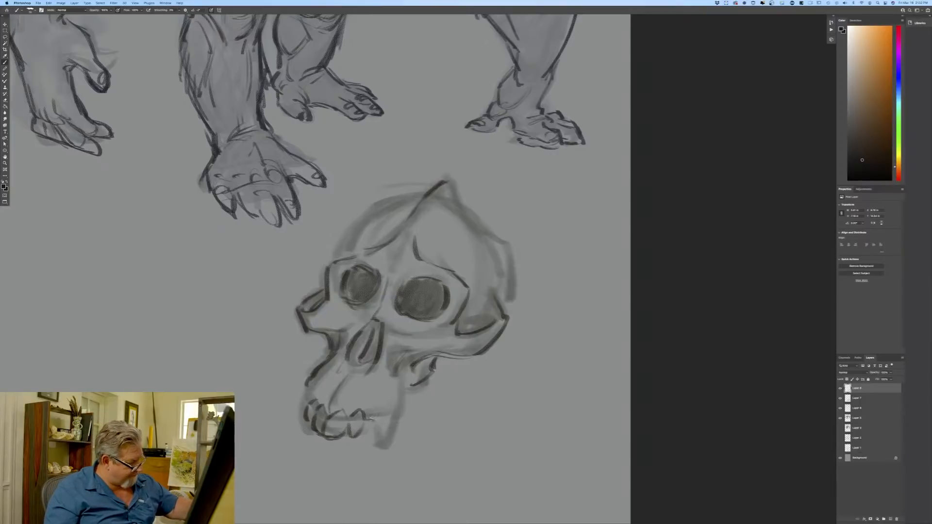
mouse_move(383, 417)
mouse_down()
mouse_move(400, 413)
mouse_move(375, 451)
mouse_up()
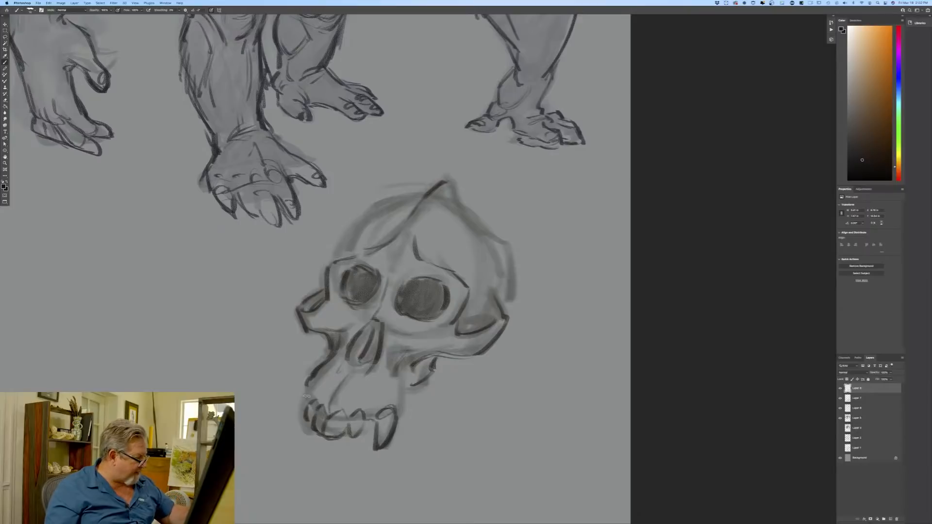
mouse_move(311, 397)
mouse_down()
mouse_move(300, 391)
mouse_move(297, 431)
mouse_move(304, 422)
mouse_up()
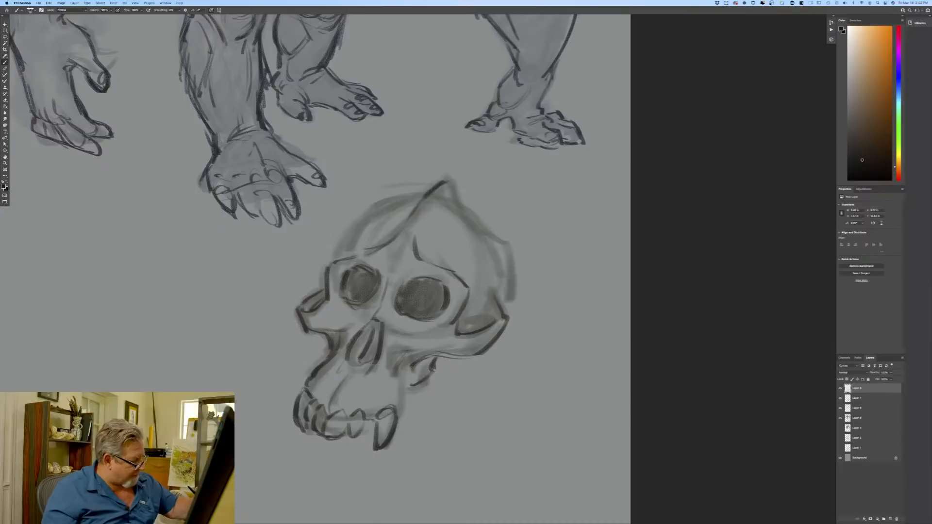
mouse_move(405, 381)
mouse_down()
mouse_move(398, 416)
mouse_move(408, 389)
mouse_up()
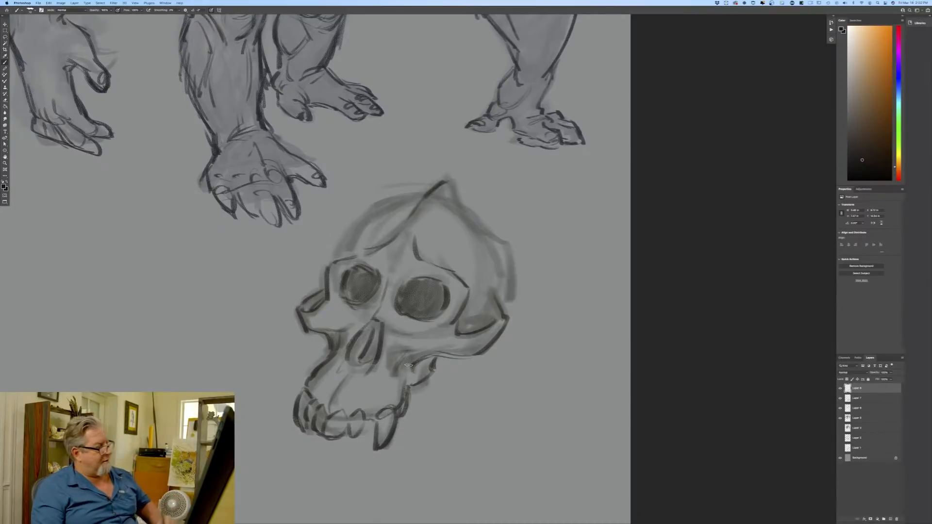
Outline the cranium with its pointed crest, far-side curve and near-side back contour, adding hatching along the rear ridge.
drag(455, 183, 501, 284)
mouse_move(495, 246)
mouse_down()
mouse_move(512, 298)
mouse_move(500, 309)
mouse_move(499, 295)
mouse_move(459, 327)
mouse_move(490, 328)
mouse_up()
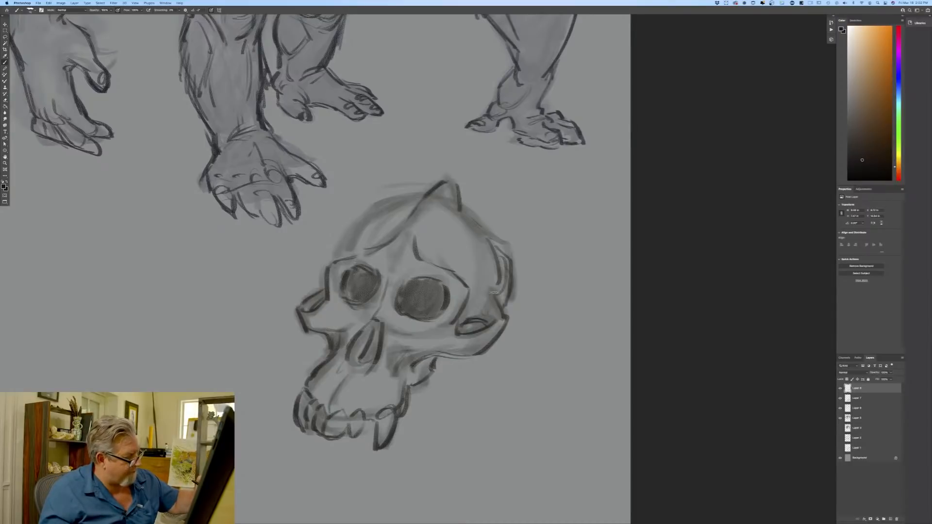
drag(498, 281, 493, 294)
drag(468, 221, 510, 248)
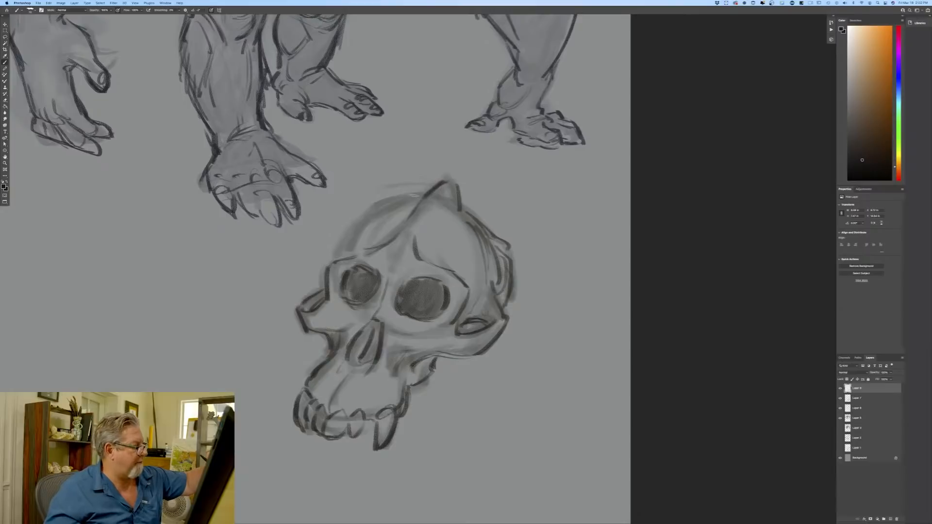
mouse_move(404, 202)
mouse_down()
mouse_move(423, 194)
mouse_move(397, 205)
mouse_up()
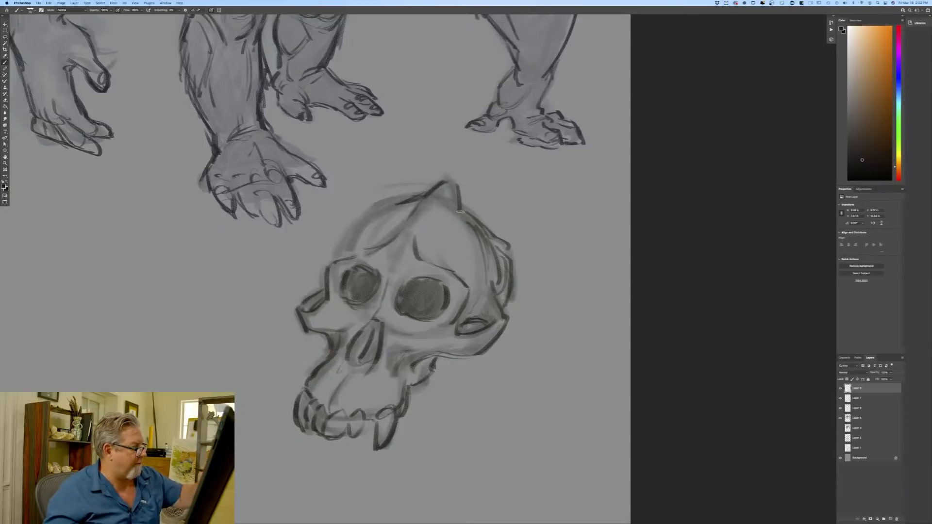
mouse_move(460, 212)
mouse_down()
mouse_move(454, 180)
mouse_move(443, 179)
mouse_up()
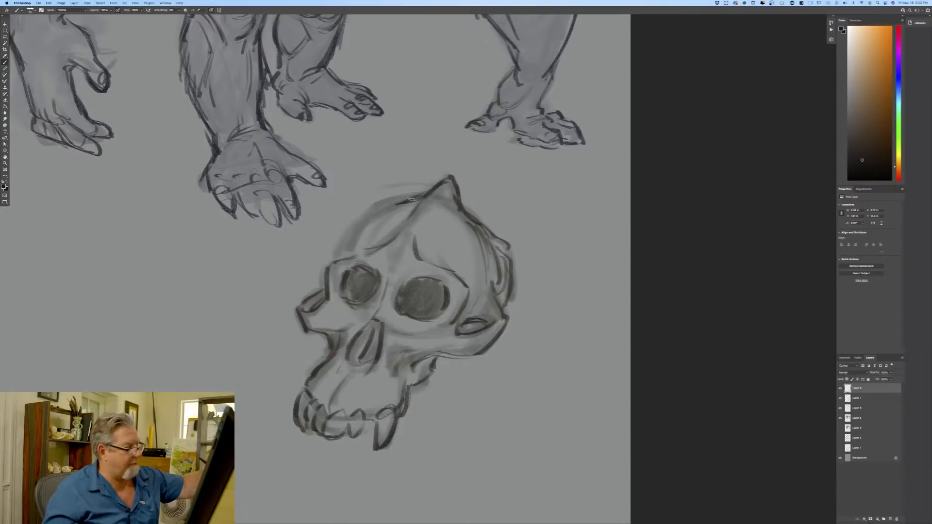
mouse_move(463, 213)
mouse_down()
mouse_move(484, 222)
mouse_move(507, 273)
mouse_up()
drag(378, 209, 346, 251)
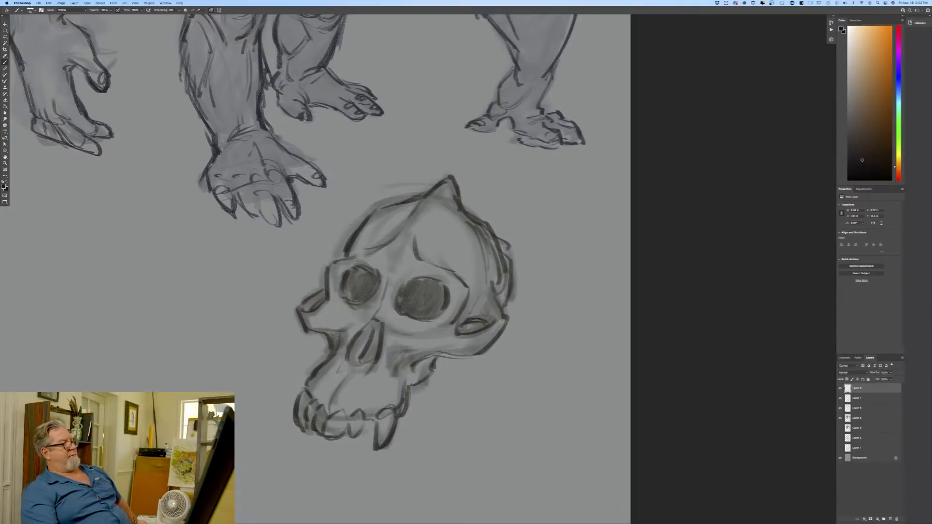
Rotate both skull layers slightly counterclockwise together and enlarge them a little below the gorilla.
key(super+0)
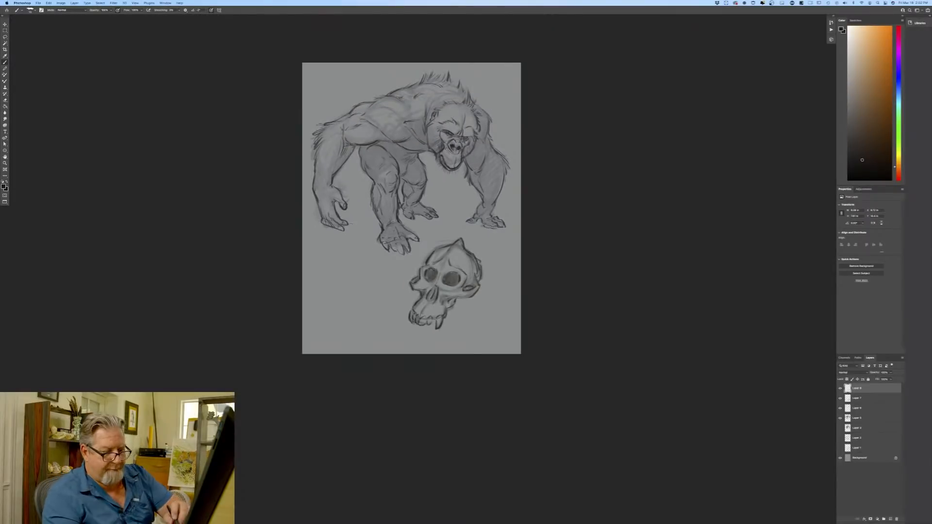
shift+click(855, 400)
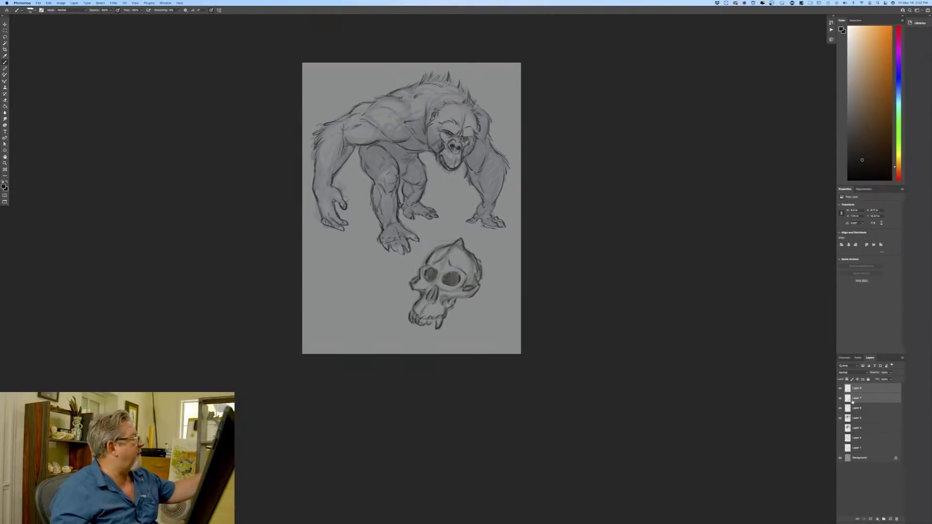
click(49, 3)
click(58, 107)
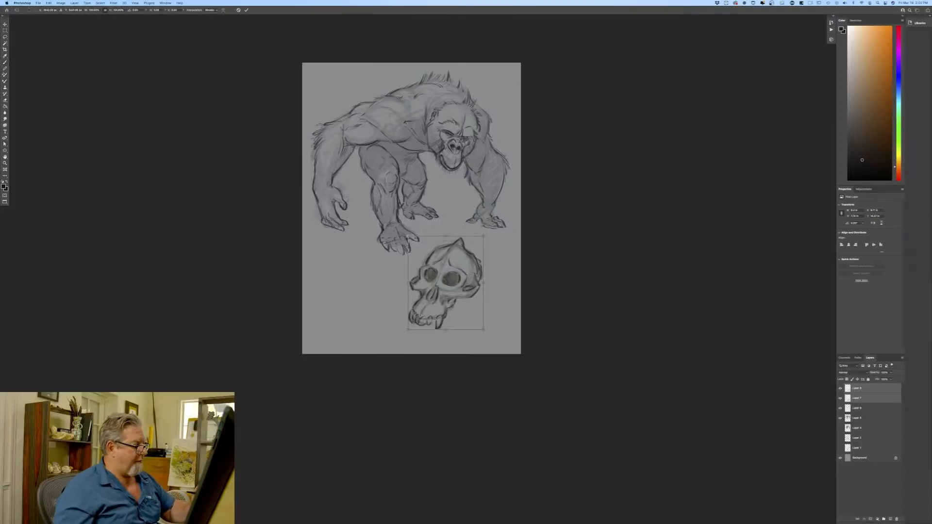
drag(400, 333, 408, 354)
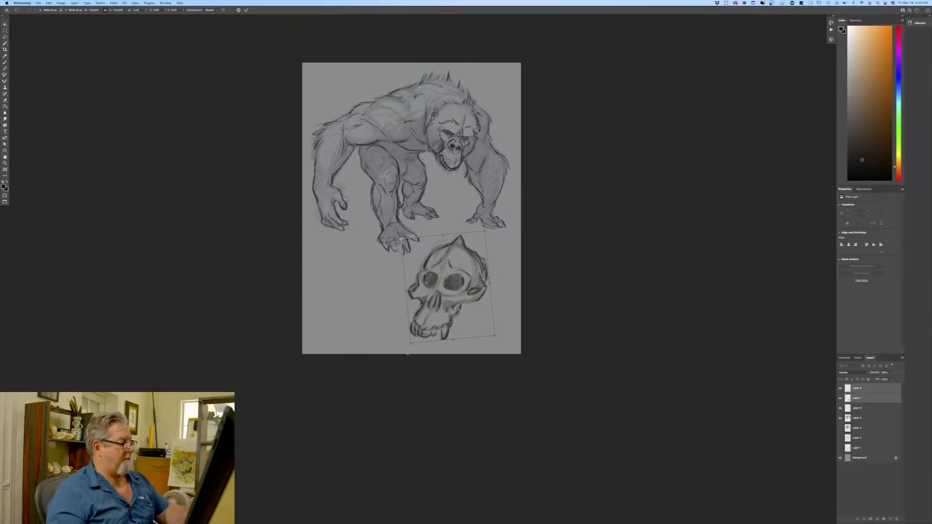
key(Return)
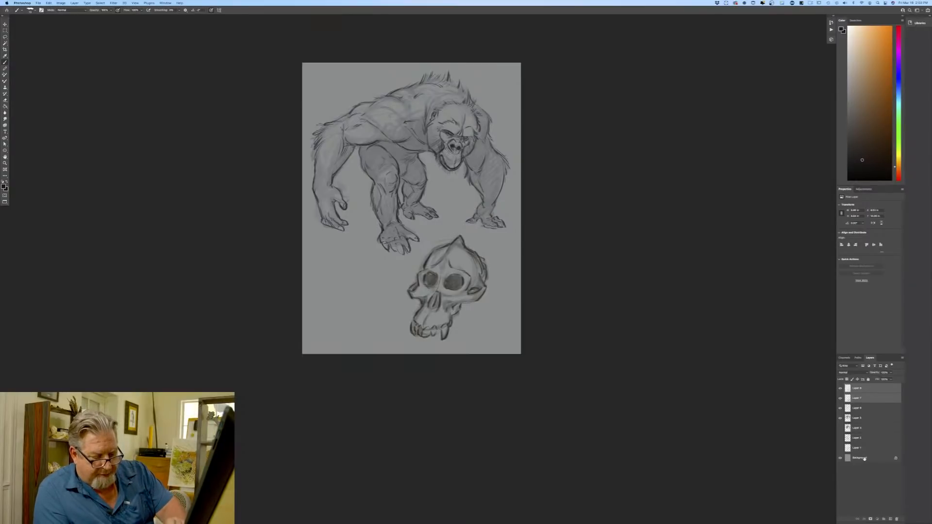
Add a new empty layer directly beneath the visible gorilla drawing layers and above the hidden sketches.
click(864, 458)
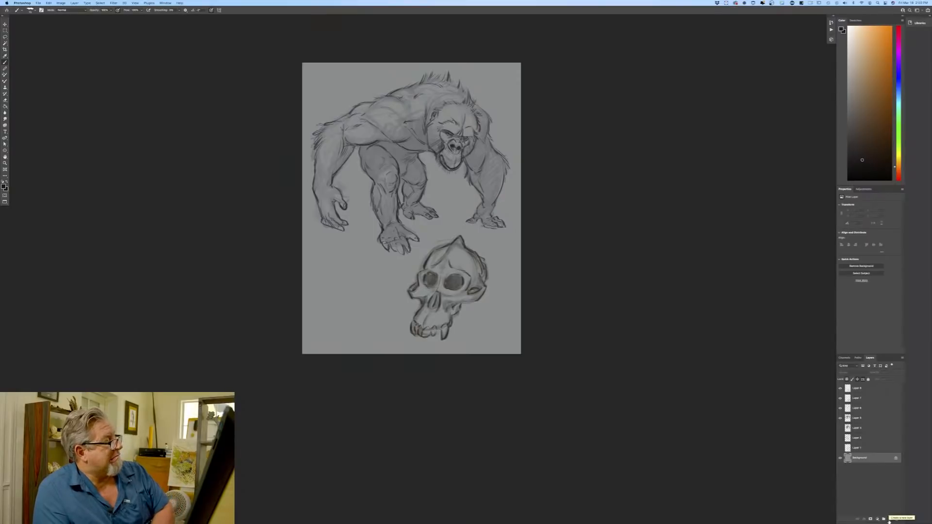
click(866, 431)
click(890, 518)
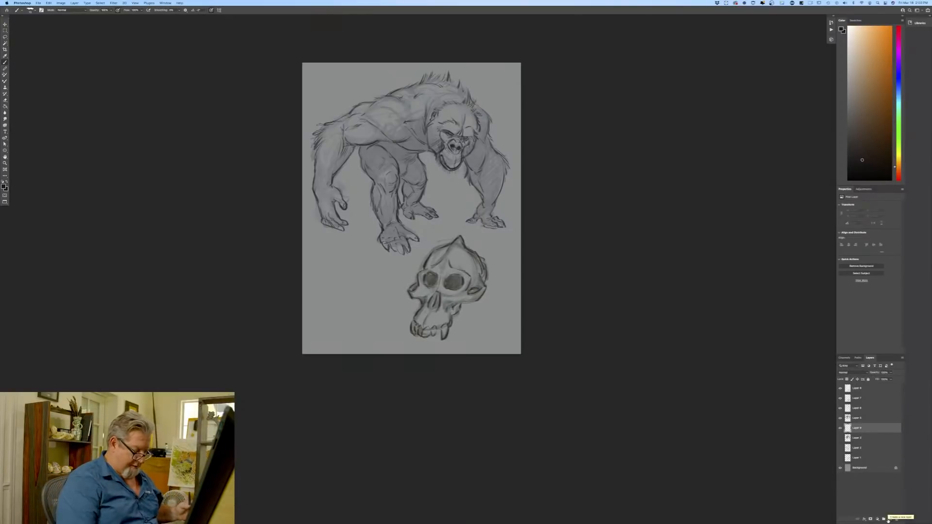
Set the foreground color to a muted dark blue for the gorilla's base tone.
key(super+equal)
drag(144, 275, 165, 362)
click(4, 187)
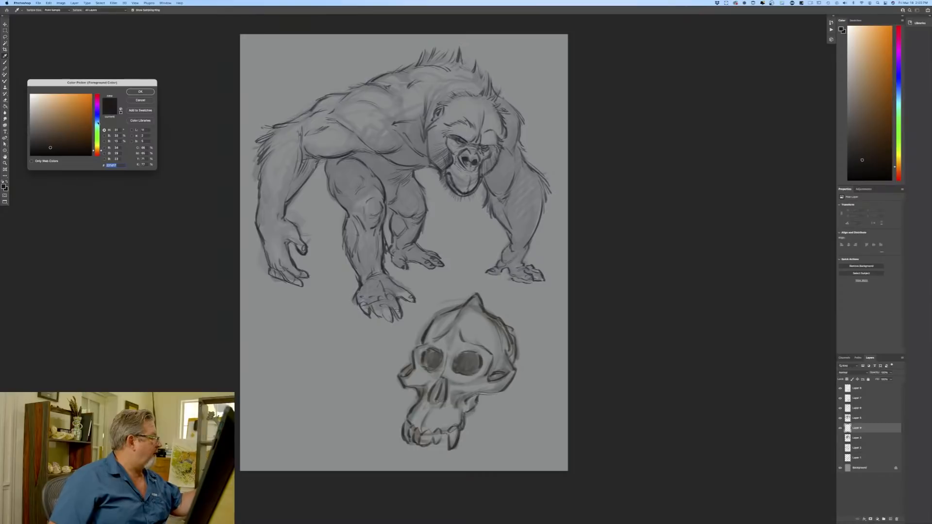
drag(98, 123, 94, 120)
click(57, 135)
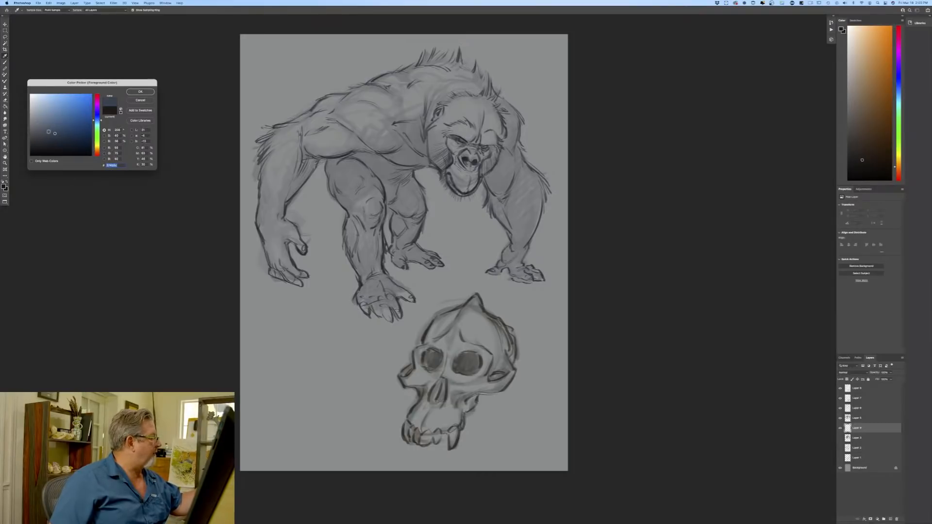
click(49, 132)
click(135, 93)
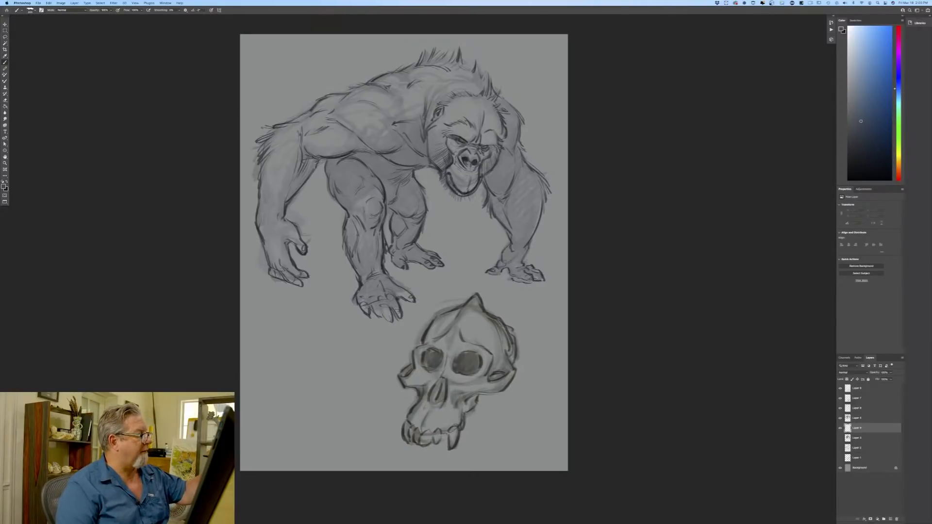
Disable the brush's Transfer option and block in the gorilla's chest, upper back, head, muzzle and head-side arm in flat dark blue.
mouse_move(419, 102)
mouse_down()
mouse_move(416, 121)
mouse_move(389, 142)
mouse_up()
click(42, 10)
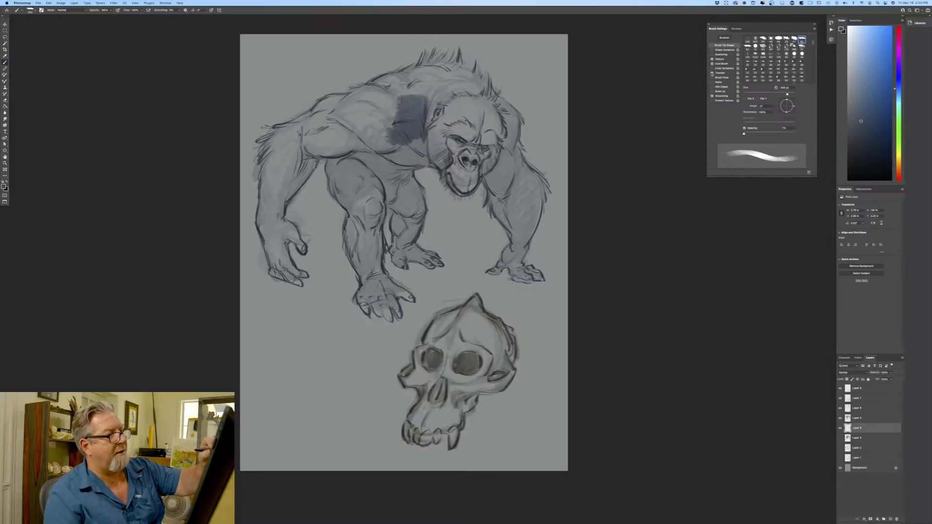
click(713, 73)
mouse_move(418, 97)
mouse_down()
mouse_move(401, 141)
mouse_move(384, 112)
mouse_move(379, 141)
mouse_move(422, 95)
mouse_move(442, 139)
mouse_move(461, 99)
mouse_move(483, 144)
mouse_move(487, 112)
mouse_move(505, 124)
mouse_move(510, 105)
mouse_move(508, 148)
mouse_move(518, 141)
mouse_move(530, 177)
mouse_move(517, 165)
mouse_move(531, 176)
mouse_move(525, 238)
mouse_move(519, 210)
mouse_move(505, 225)
mouse_move(501, 217)
mouse_move(517, 234)
mouse_move(500, 207)
mouse_move(499, 194)
mouse_move(503, 215)
mouse_move(513, 159)
mouse_move(484, 170)
mouse_move(489, 179)
mouse_move(489, 148)
mouse_move(461, 170)
mouse_move(442, 151)
mouse_move(432, 154)
mouse_move(470, 84)
mouse_move(481, 92)
mouse_move(430, 78)
mouse_move(410, 86)
mouse_move(374, 80)
mouse_move(368, 91)
mouse_move(402, 145)
mouse_move(425, 160)
mouse_move(403, 170)
mouse_move(422, 132)
mouse_up()
key(bracketleft)
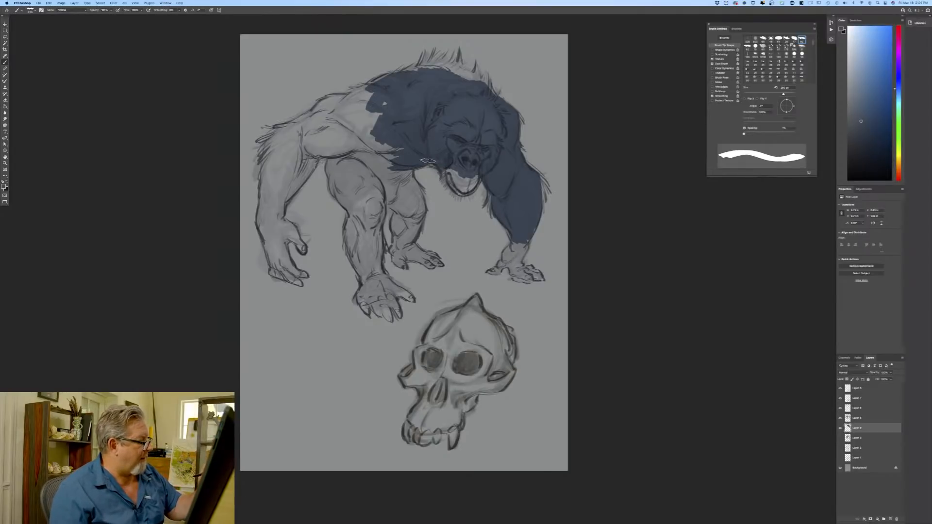
mouse_move(457, 166)
mouse_down()
mouse_move(473, 174)
mouse_move(469, 187)
mouse_move(463, 175)
mouse_up()
Use a smaller brush to fill the wrist, hand and fingers of the head-side arm with the same blue.
key(bracketleft)
key(bracketleft)
key(bracketleft)
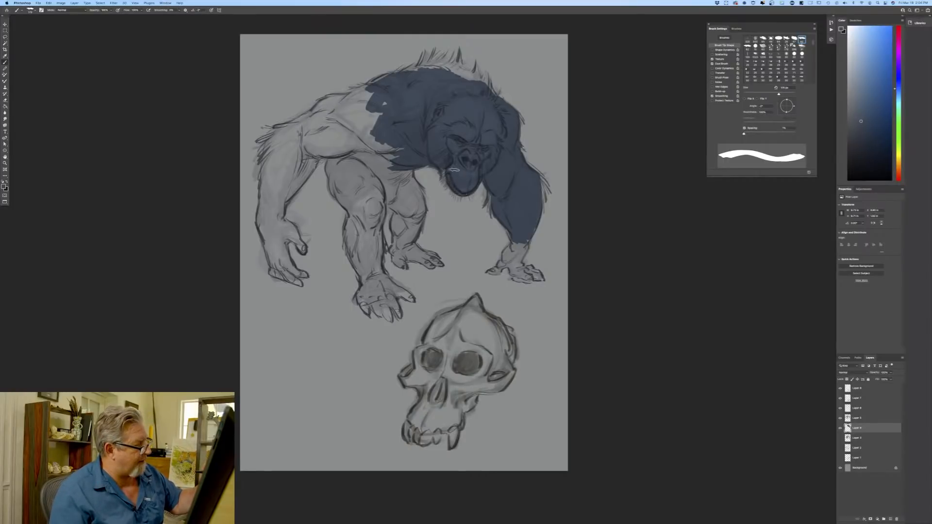
mouse_move(521, 246)
mouse_down()
mouse_move(516, 259)
mouse_move(509, 223)
mouse_move(509, 251)
mouse_move(538, 278)
mouse_move(511, 270)
mouse_move(532, 281)
mouse_move(518, 281)
mouse_move(516, 268)
mouse_up()
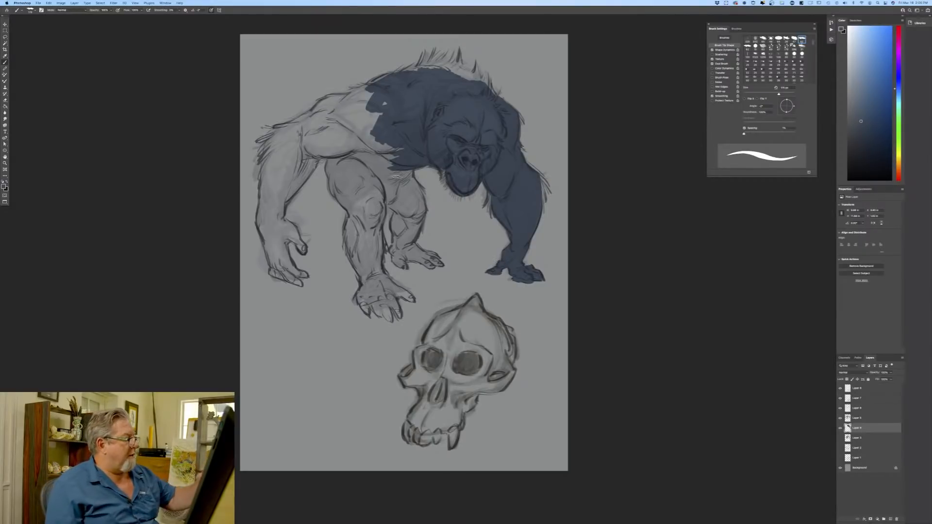
Fill the far hind leg from thigh to toes with the flat blue, staying inside the line work.
mouse_move(397, 177)
mouse_down()
mouse_move(419, 212)
mouse_move(407, 179)
mouse_move(401, 214)
mouse_move(385, 196)
mouse_move(415, 215)
mouse_move(414, 233)
mouse_move(422, 213)
mouse_move(408, 246)
mouse_move(396, 214)
mouse_up()
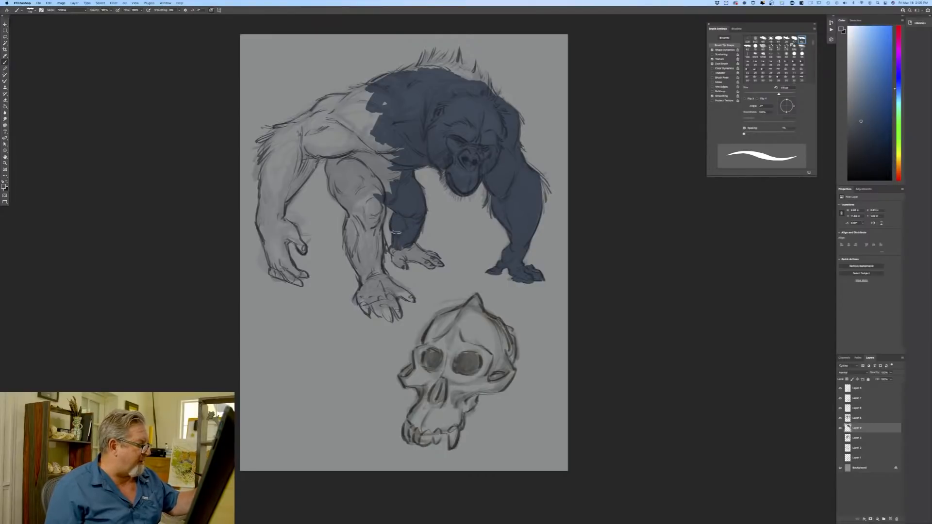
mouse_move(395, 256)
mouse_down()
mouse_move(406, 223)
mouse_move(413, 247)
mouse_up()
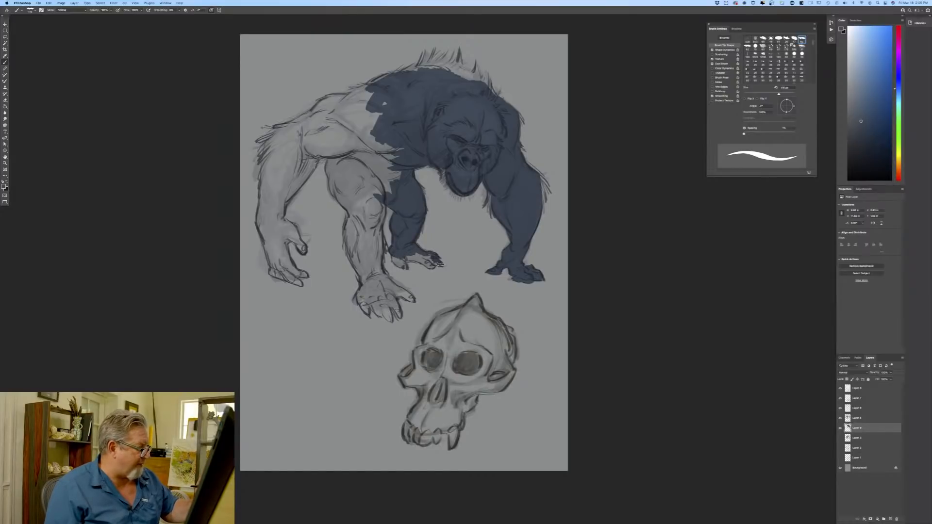
drag(426, 254, 425, 263)
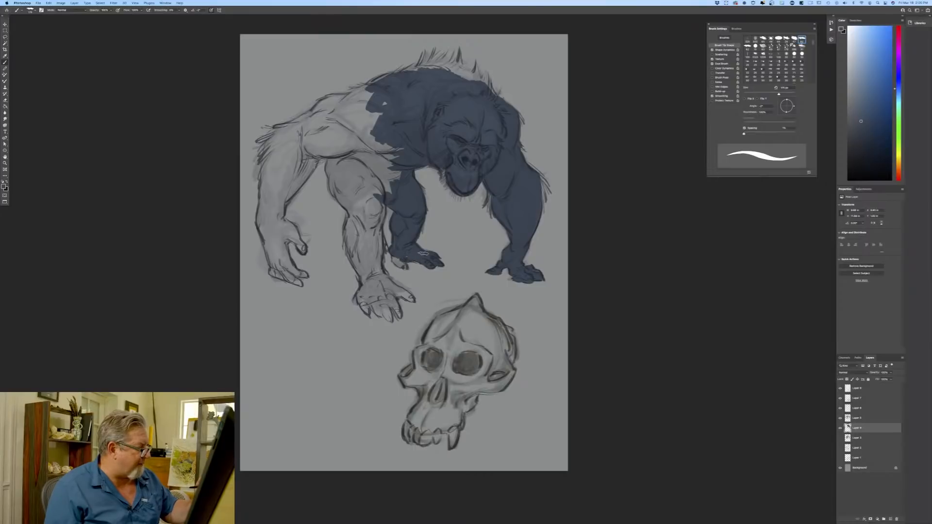
drag(397, 254, 403, 265)
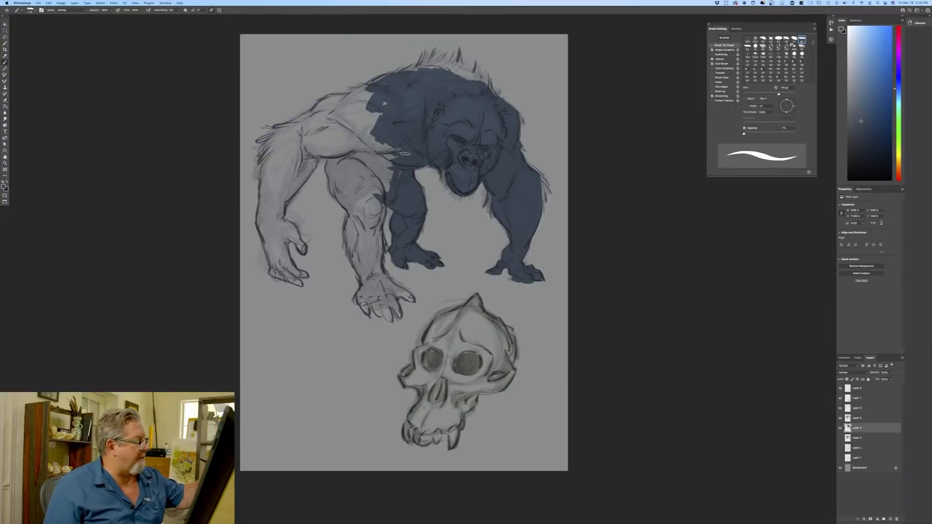
Fill the belly and the near hind leg down through its foot and toes with flat blue.
mouse_move(391, 189)
mouse_down()
mouse_move(368, 132)
mouse_move(359, 191)
mouse_move(349, 182)
mouse_move(347, 142)
mouse_move(355, 183)
mouse_move(343, 184)
mouse_move(333, 164)
mouse_move(331, 172)
mouse_move(332, 156)
mouse_move(335, 193)
mouse_up()
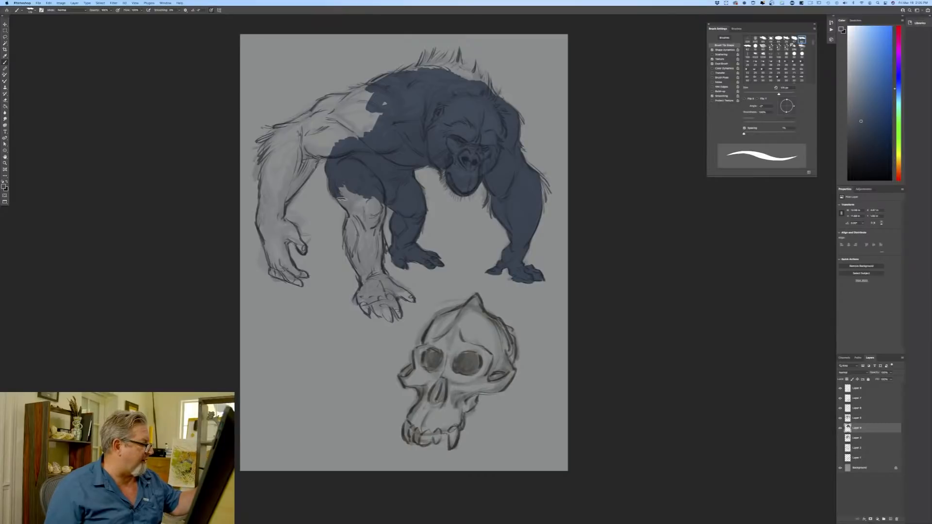
mouse_move(334, 176)
mouse_down()
mouse_move(366, 228)
mouse_move(367, 199)
mouse_move(375, 193)
mouse_move(380, 218)
mouse_move(381, 204)
mouse_move(366, 244)
mouse_move(367, 218)
mouse_move(381, 243)
mouse_move(379, 267)
mouse_move(382, 245)
mouse_move(375, 236)
mouse_move(370, 257)
mouse_move(362, 249)
mouse_move(352, 200)
mouse_move(361, 253)
mouse_move(353, 241)
mouse_move(352, 255)
mouse_move(364, 286)
mouse_move(368, 268)
mouse_move(381, 290)
mouse_move(370, 264)
mouse_move(401, 290)
mouse_up()
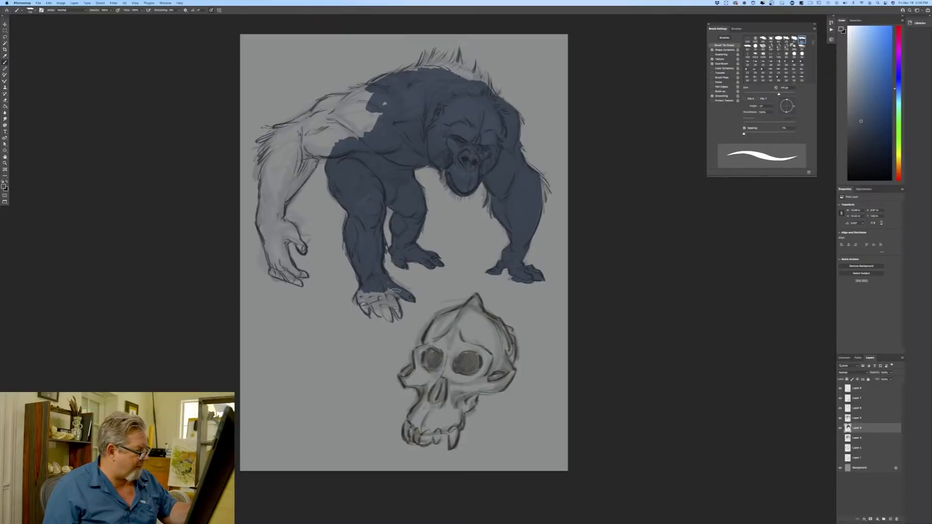
mouse_move(394, 293)
mouse_down()
mouse_move(399, 317)
mouse_move(384, 291)
mouse_move(389, 320)
mouse_move(378, 290)
mouse_move(380, 317)
mouse_move(378, 292)
mouse_move(384, 300)
mouse_move(359, 301)
mouse_up()
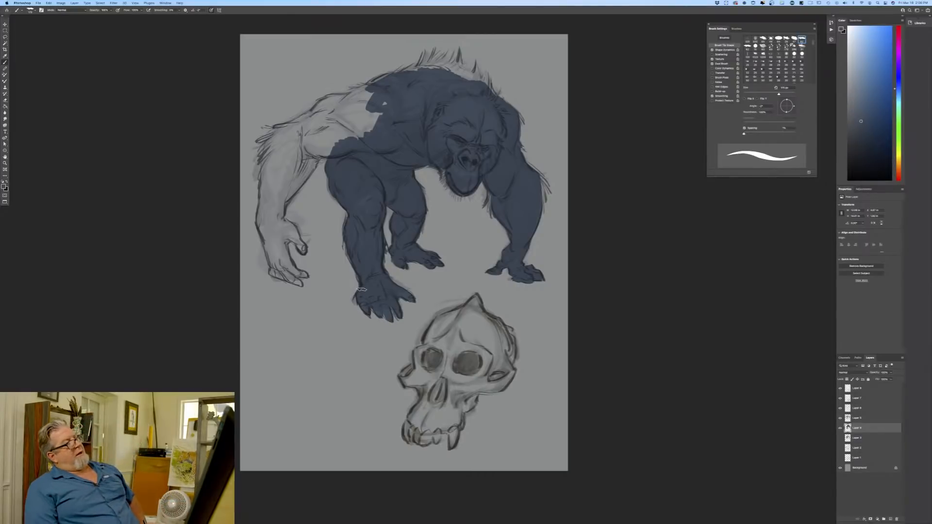
Fill the remaining shoulder and upper back, the hanging arm beyond the legs, and its hand and fingers with flat blue.
mouse_move(374, 119)
mouse_down()
mouse_move(362, 135)
mouse_move(380, 97)
mouse_move(342, 140)
mouse_move(367, 100)
mouse_move(361, 88)
mouse_move(342, 104)
mouse_move(346, 80)
mouse_move(310, 170)
mouse_move(313, 161)
mouse_move(280, 206)
mouse_move(305, 147)
mouse_move(280, 186)
mouse_move(284, 140)
mouse_move(272, 178)
mouse_move(288, 129)
mouse_up()
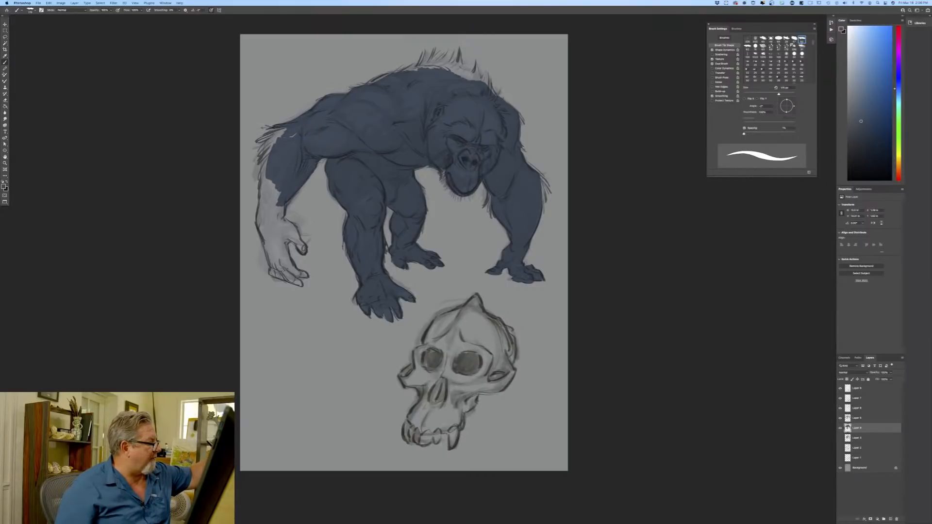
mouse_move(264, 137)
mouse_down()
mouse_move(288, 131)
mouse_move(266, 140)
mouse_move(260, 166)
mouse_move(270, 156)
mouse_move(260, 194)
mouse_move(272, 176)
mouse_move(275, 214)
mouse_move(285, 203)
mouse_move(265, 227)
mouse_up()
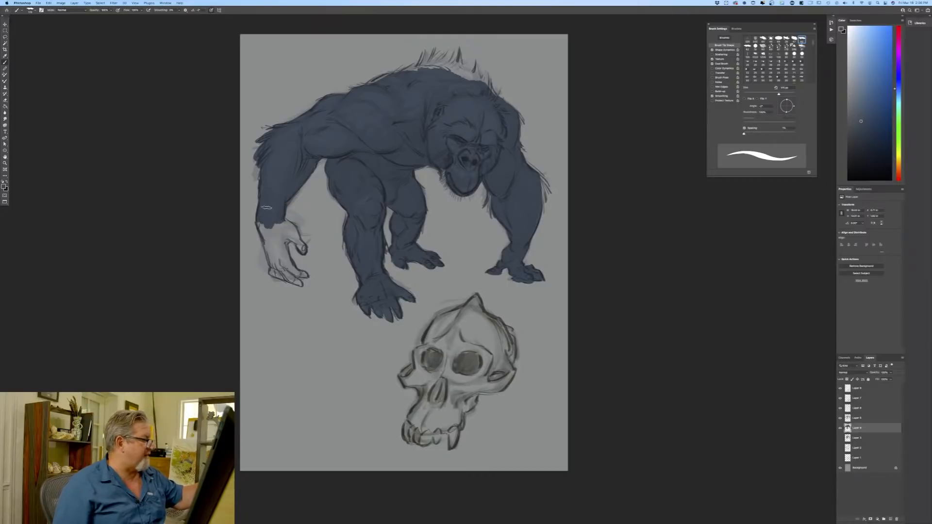
mouse_move(275, 220)
mouse_down()
mouse_move(286, 220)
mouse_move(302, 253)
mouse_move(261, 220)
mouse_move(276, 265)
mouse_move(277, 241)
mouse_move(290, 267)
mouse_up()
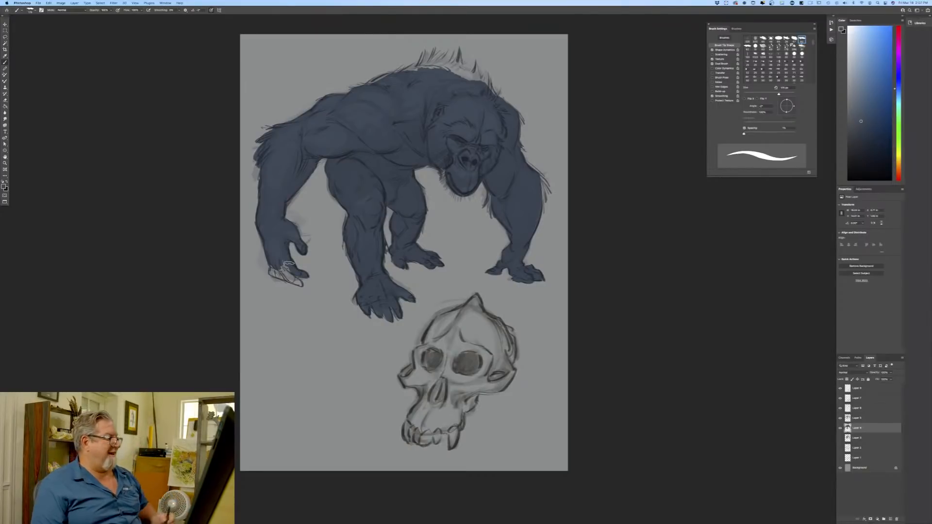
drag(282, 261, 288, 278)
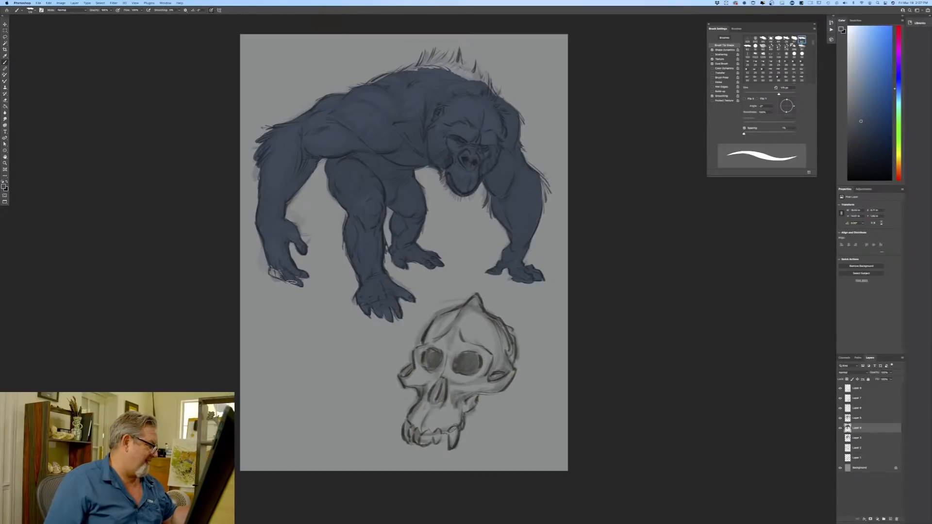
drag(279, 277, 277, 267)
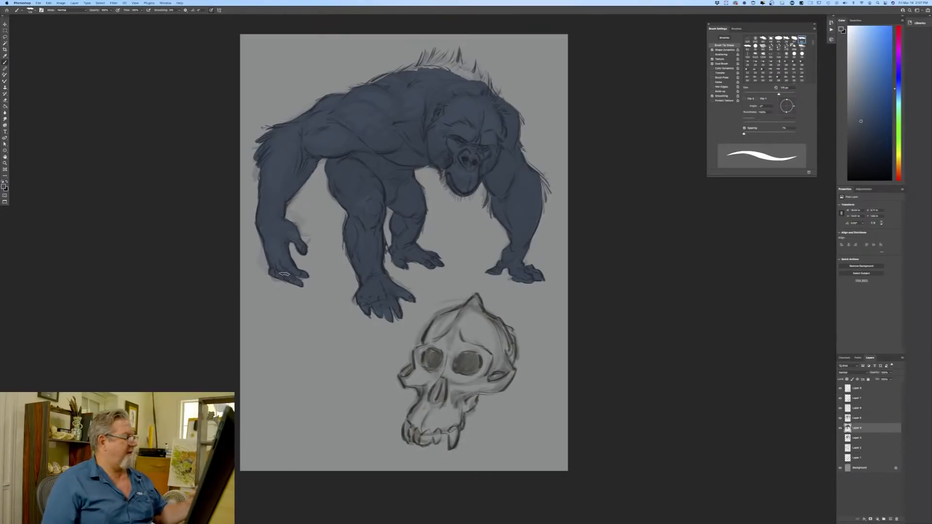
Turn off pressure-controlled brush size and switch to a soft, textured preset brush with tapered strokes for fur.
click(212, 10)
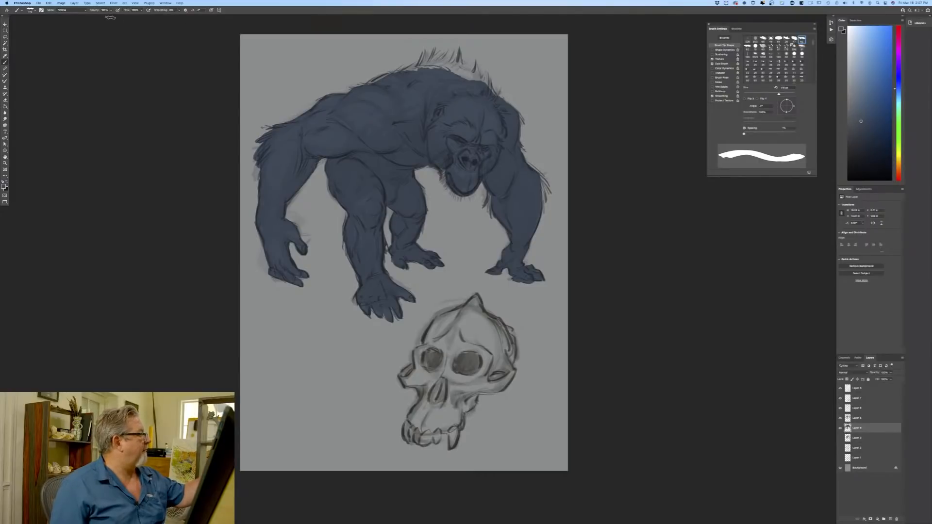
click(29, 12)
click(29, 78)
click(194, 104)
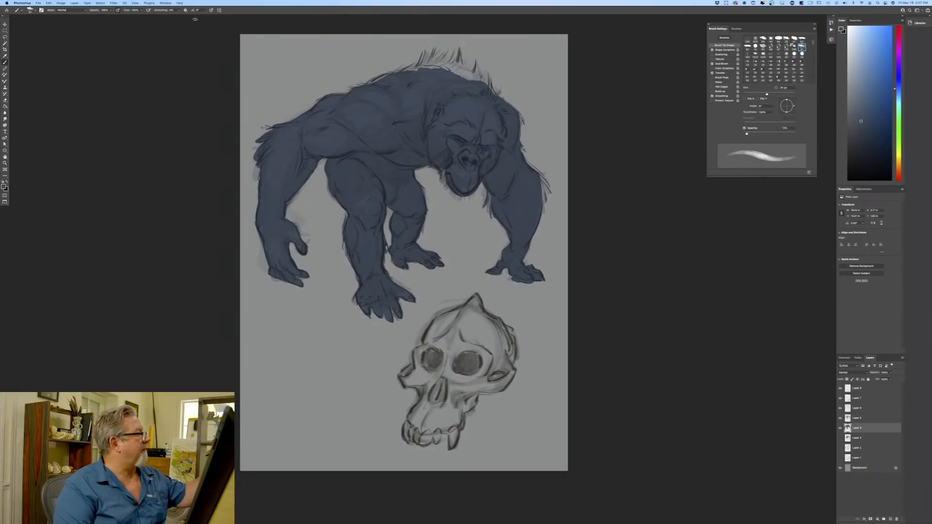
Enlarge the textured brush and paint blue fur over the spiky tufts along the gorilla's back and behind its head.
key(bracketright)
key(bracketright)
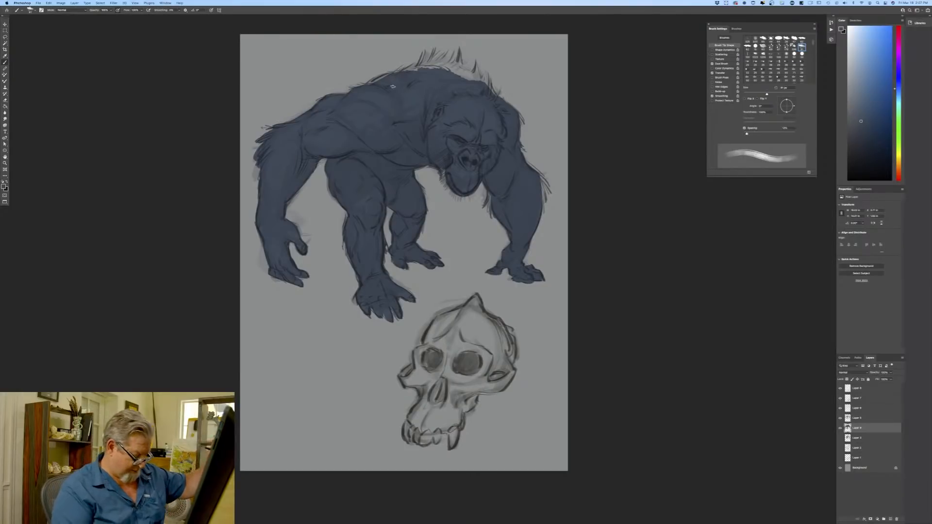
key(bracketright)
key(bracketright)
key(bracketright)
key(bracketright)
key(bracketright)
key(bracketright)
key(bracketright)
key(bracketright)
mouse_move(480, 89)
mouse_down()
mouse_move(472, 73)
mouse_move(479, 85)
mouse_move(463, 69)
mouse_move(448, 74)
mouse_move(454, 59)
mouse_move(433, 70)
mouse_move(428, 59)
mouse_move(375, 88)
mouse_move(437, 70)
mouse_move(482, 87)
mouse_move(514, 123)
mouse_up()
Reduce the textured brush size and soften the silhouette with fur beneath the chin and along the arms.
key(bracketleft)
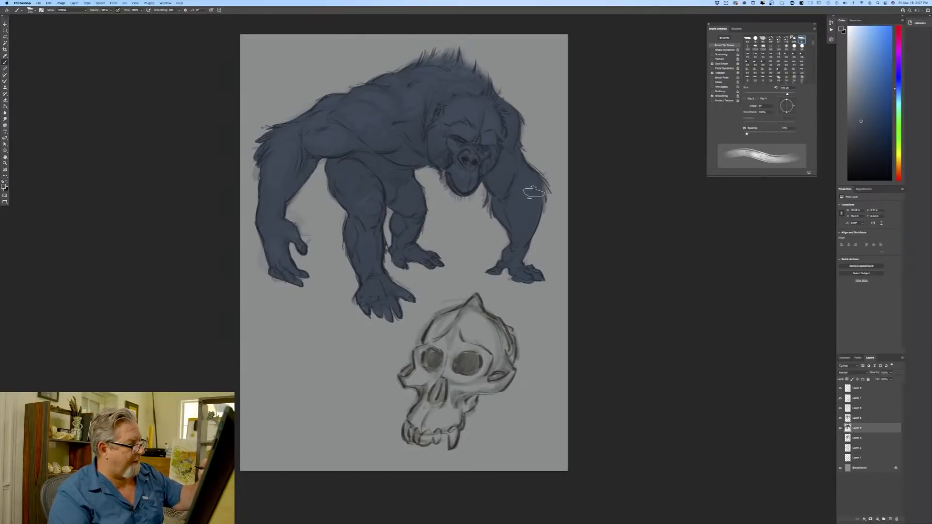
key(bracketleft)
key(bracketleft)
key(bracketleft)
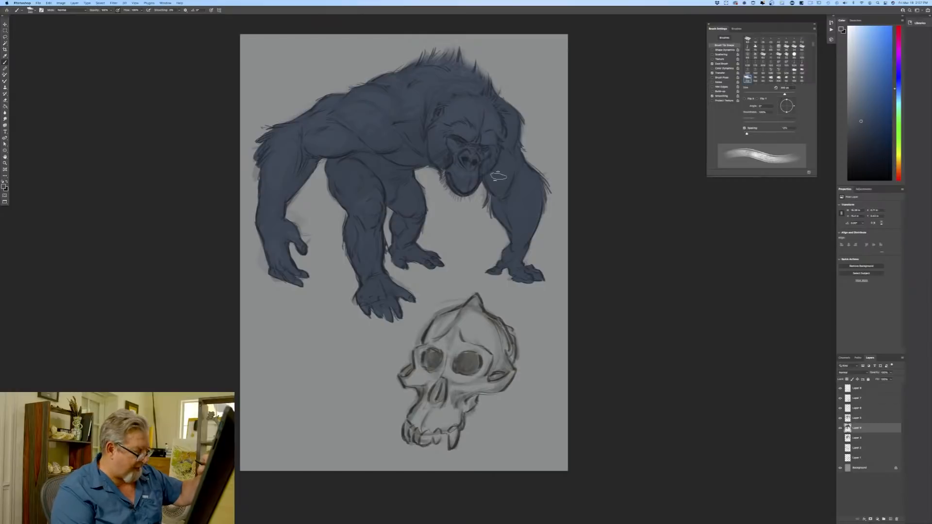
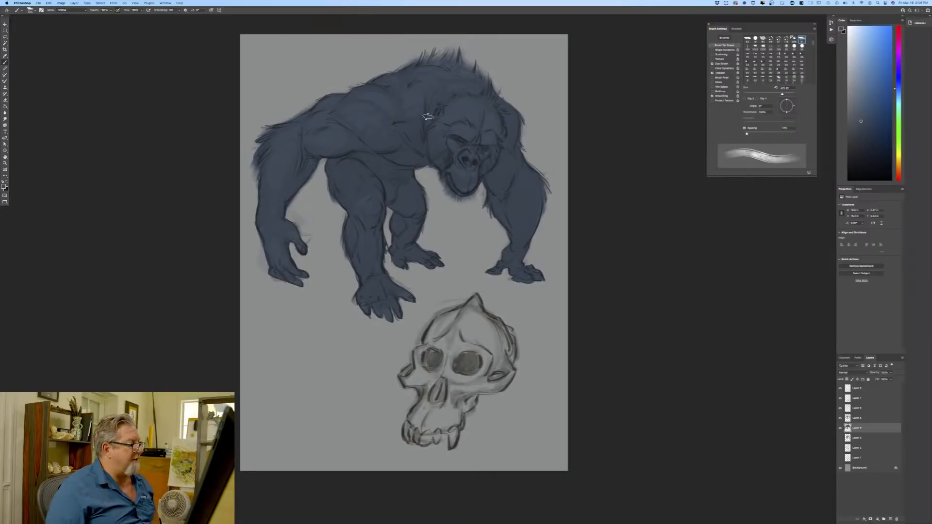
Select the gorilla's line-work layer and set the foreground colour to a light warm grey.
click(853, 421)
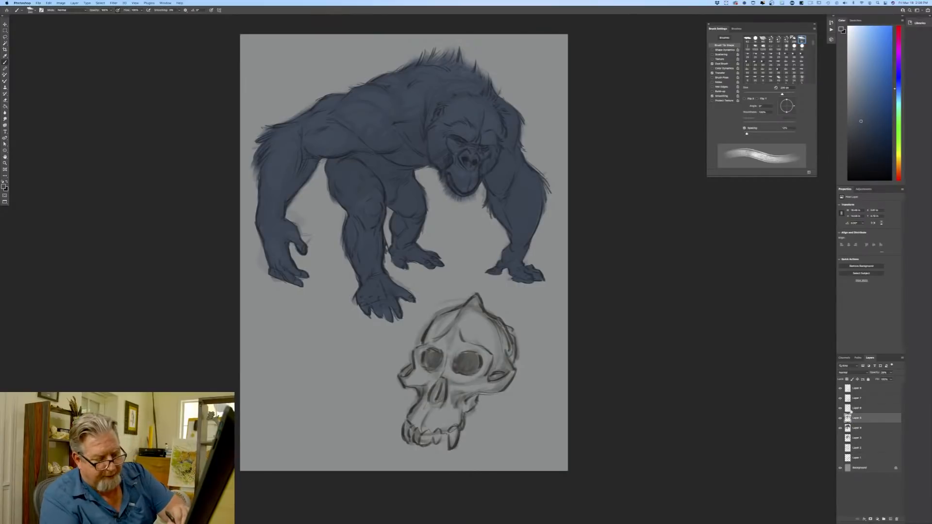
click(855, 439)
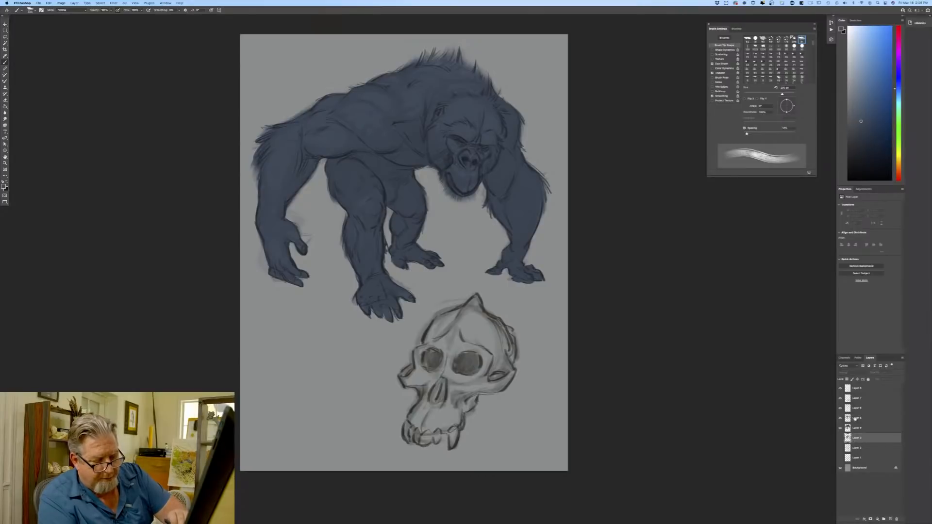
click(856, 419)
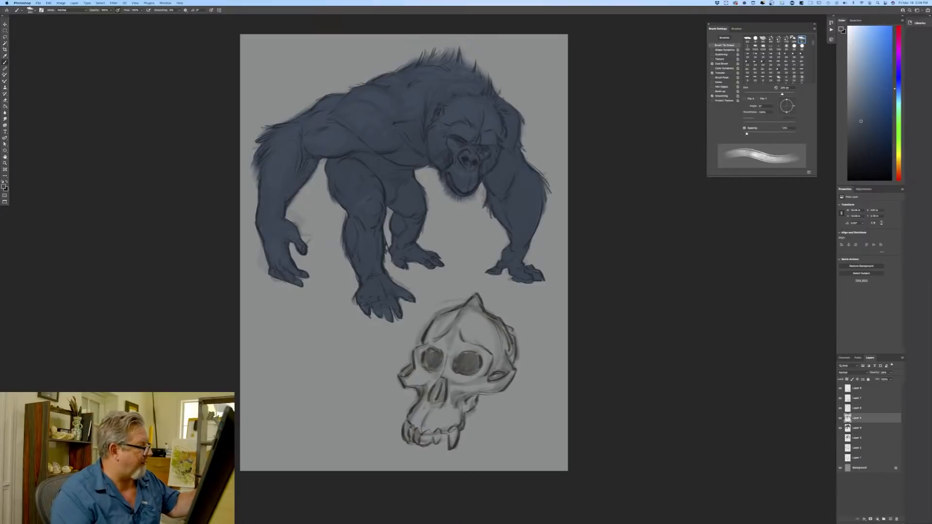
click(856, 410)
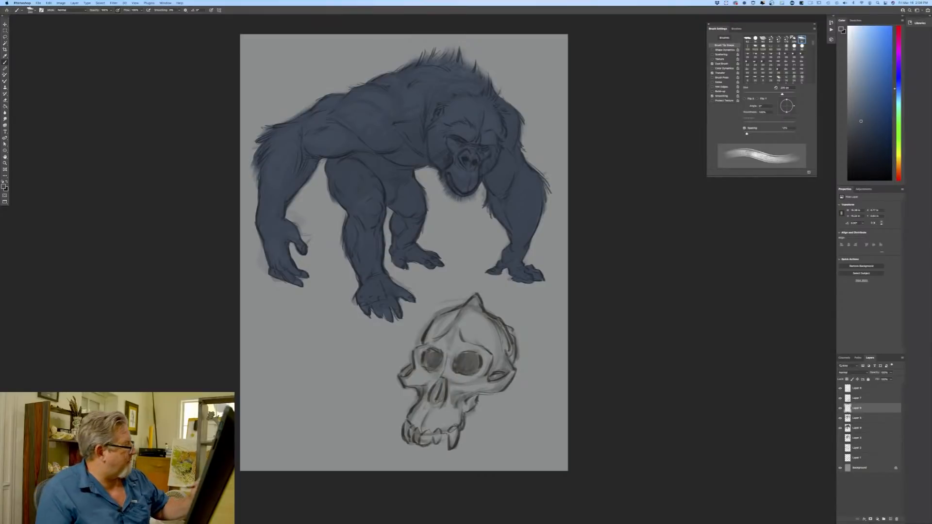
click(3, 186)
click(98, 150)
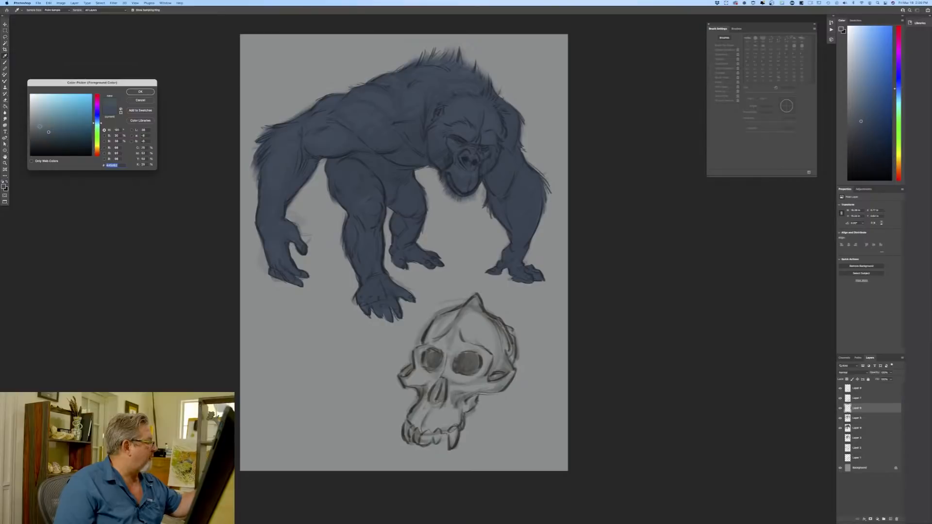
click(34, 116)
click(98, 151)
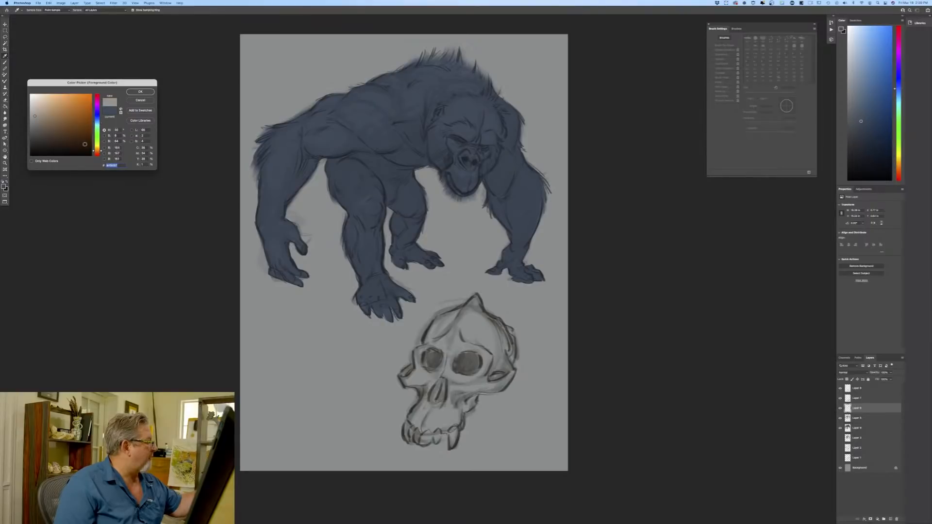
click(35, 112)
click(140, 91)
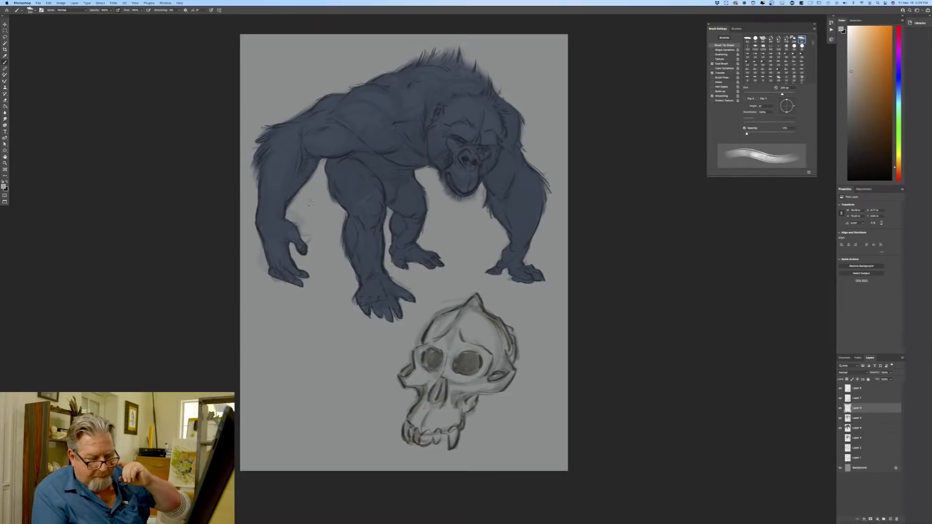
Toggle the skull shading and gorilla line layers to identify them, and add a new layer between the two.
click(840, 398)
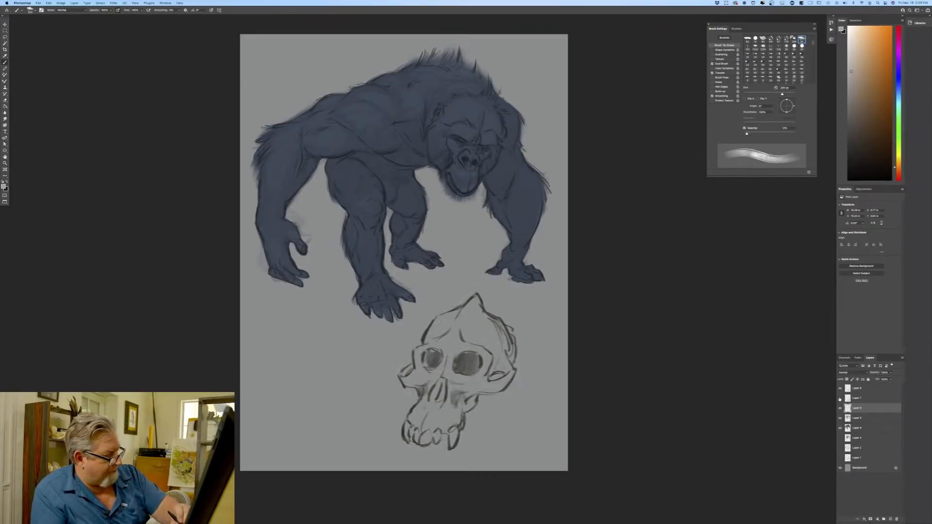
click(840, 399)
click(841, 409)
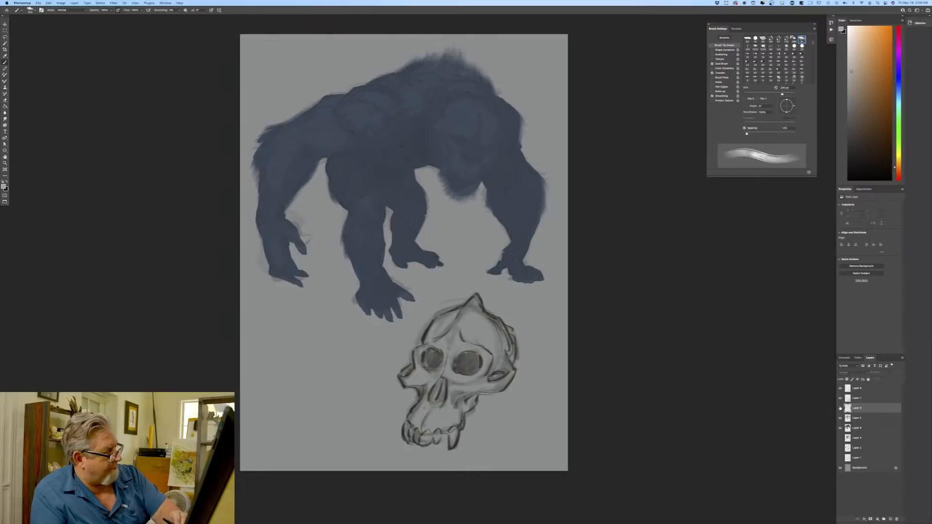
click(840, 409)
click(891, 519)
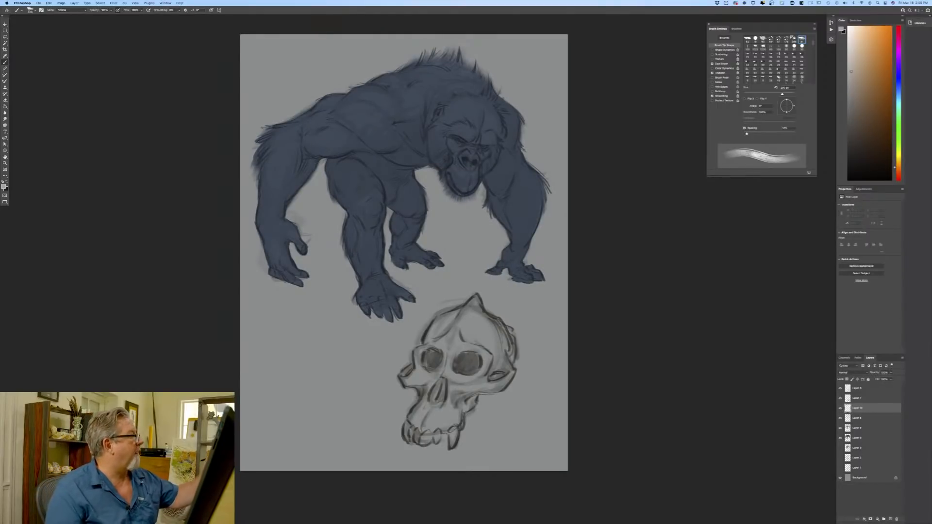
Switch to the pastel preset brush, enlarge it, and paint light bone colour over the skull's crest and forehead.
right_click(34, 30)
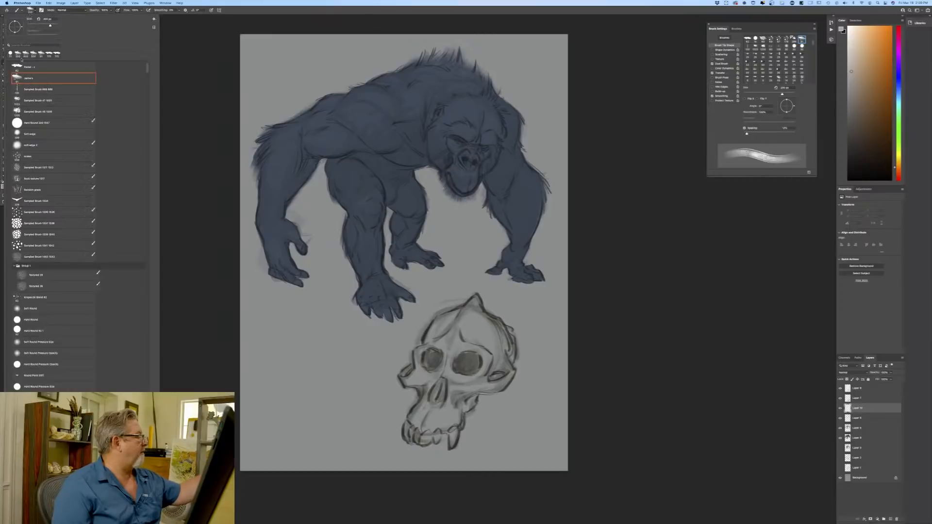
click(18, 69)
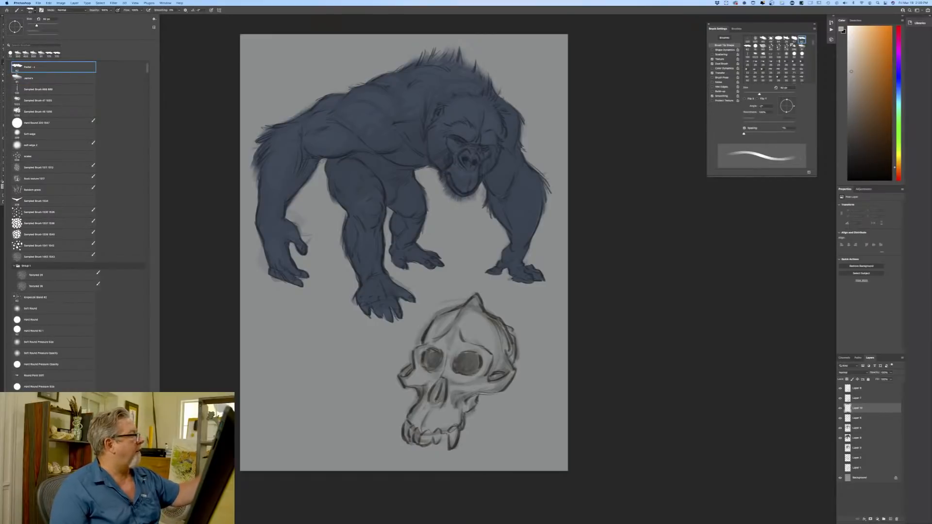
key(Return)
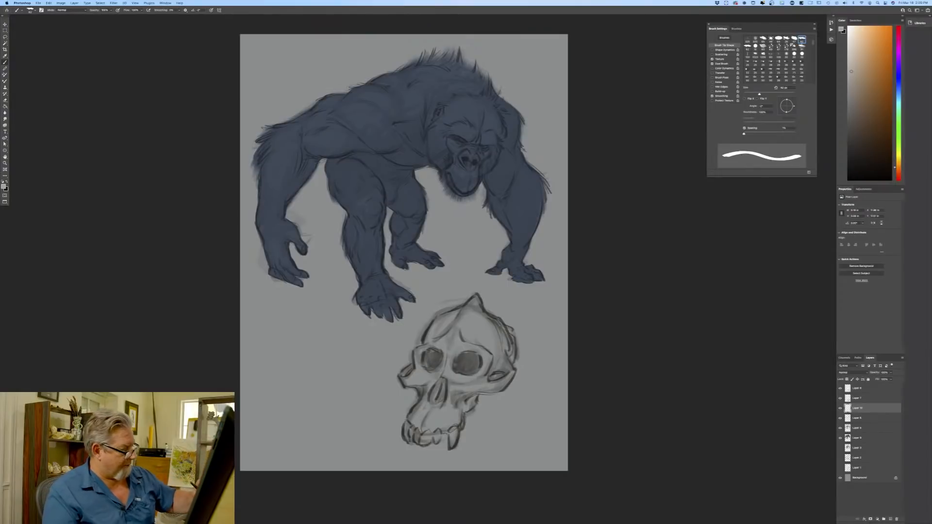
mouse_move(461, 329)
mouse_down()
mouse_move(447, 358)
mouse_move(443, 321)
mouse_move(433, 335)
mouse_move(459, 311)
mouse_move(471, 321)
mouse_move(452, 318)
mouse_move(477, 298)
mouse_up()
key(bracketright)
key(bracketright)
key(bracketright)
key(bracketright)
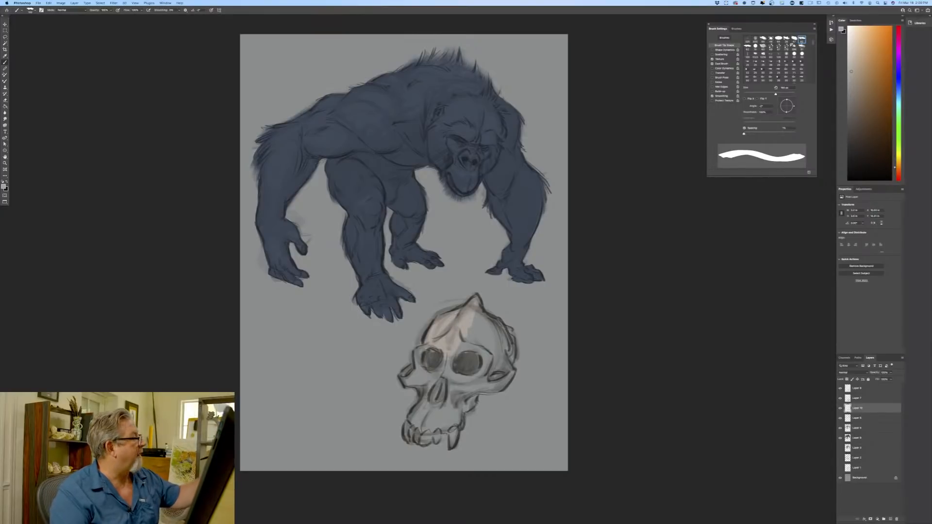
Turn on pressure-controlled brush size and cover the rest of the skull, cheekbones, muzzle and teeth with the bone colour.
click(213, 10)
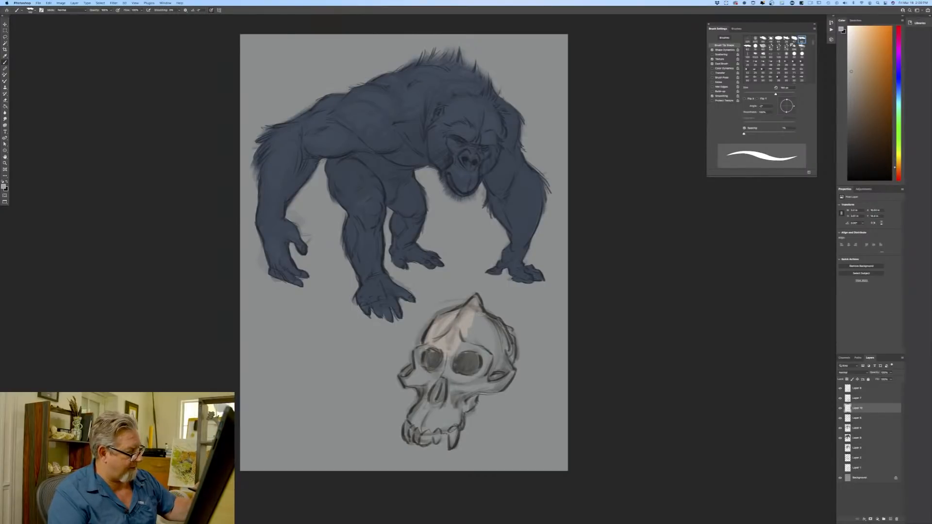
mouse_move(484, 314)
mouse_down()
mouse_move(478, 340)
mouse_move(442, 382)
mouse_move(499, 321)
mouse_move(508, 364)
mouse_move(482, 340)
mouse_move(456, 389)
mouse_move(449, 379)
mouse_move(512, 375)
mouse_move(460, 394)
mouse_move(452, 446)
mouse_move(444, 414)
mouse_move(437, 441)
mouse_move(406, 440)
mouse_up()
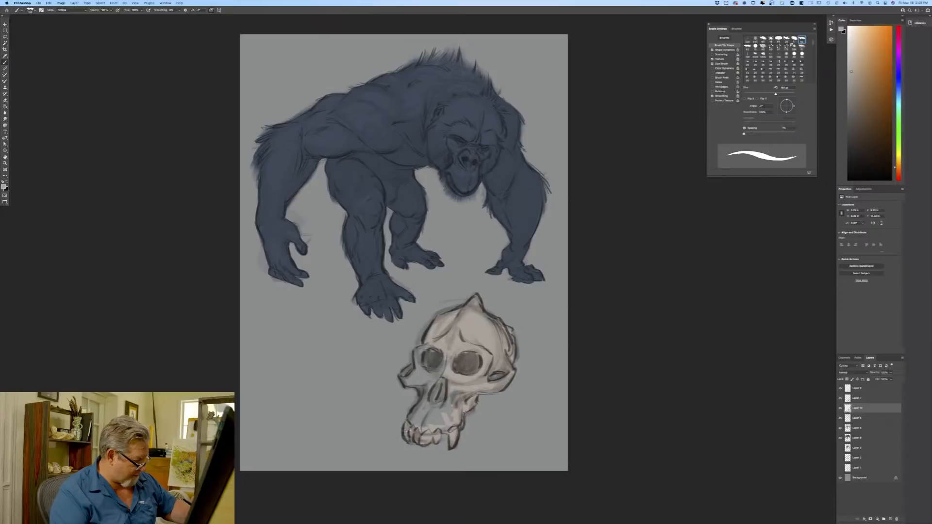
mouse_move(422, 399)
mouse_down()
mouse_move(420, 424)
mouse_move(447, 417)
mouse_up()
mouse_move(436, 373)
mouse_down()
mouse_move(432, 400)
mouse_move(420, 388)
mouse_up()
mouse_move(445, 359)
mouse_down()
mouse_move(441, 373)
mouse_move(417, 366)
mouse_move(412, 381)
mouse_up()
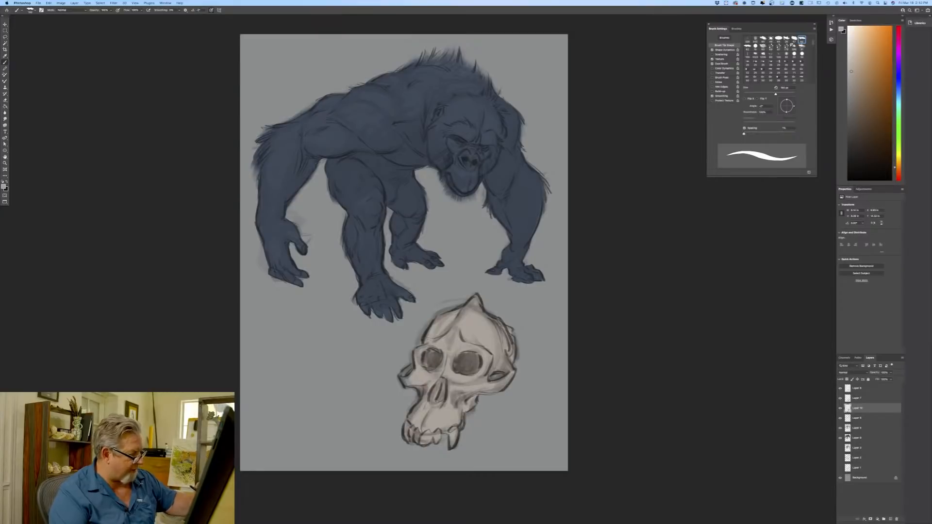
drag(405, 374, 407, 382)
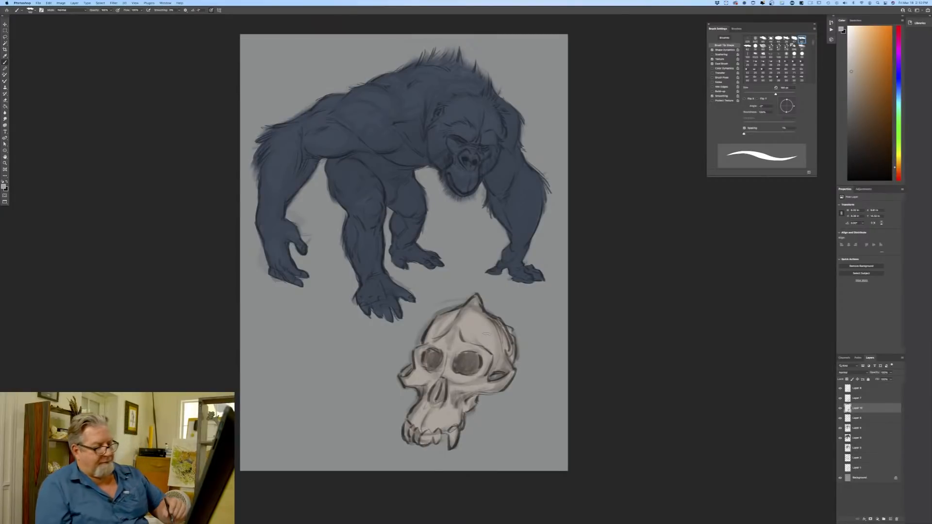
Add a new layer directly above the background and set the foreground colour to a dark, muted blue.
click(870, 478)
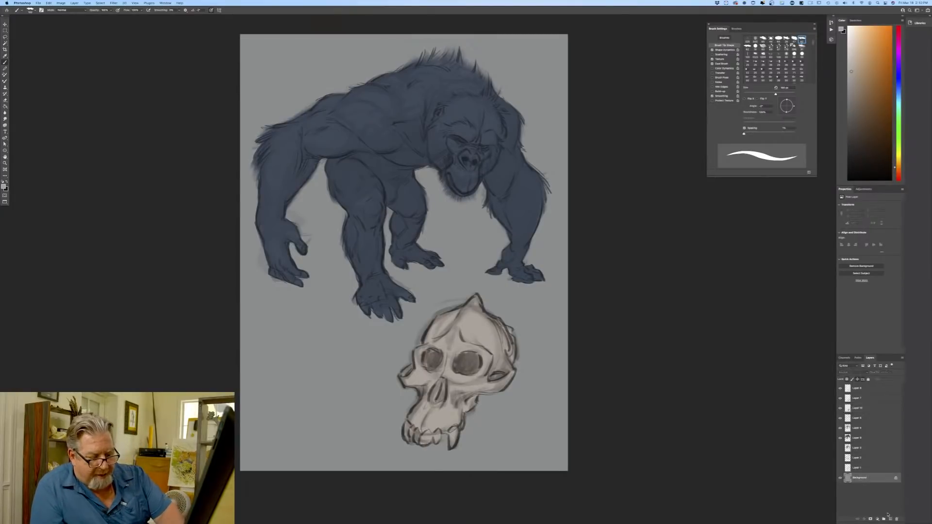
click(889, 519)
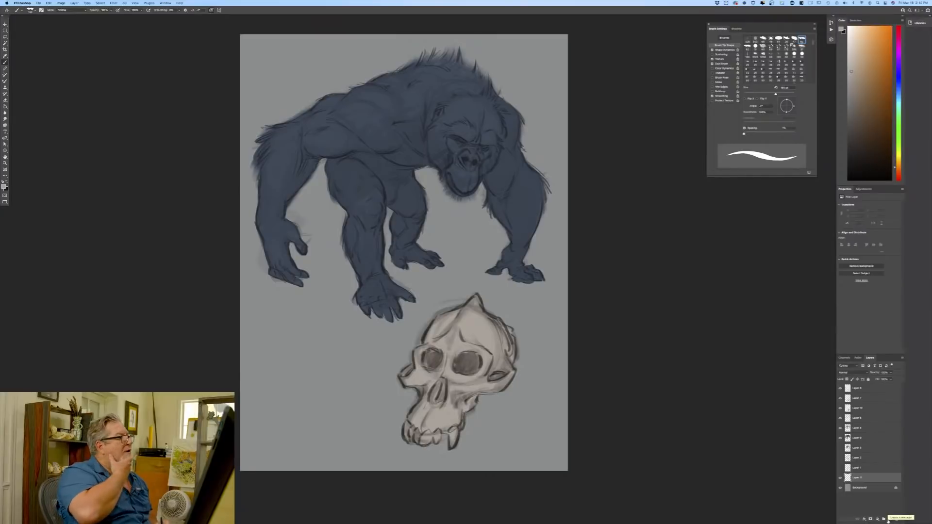
click(4, 186)
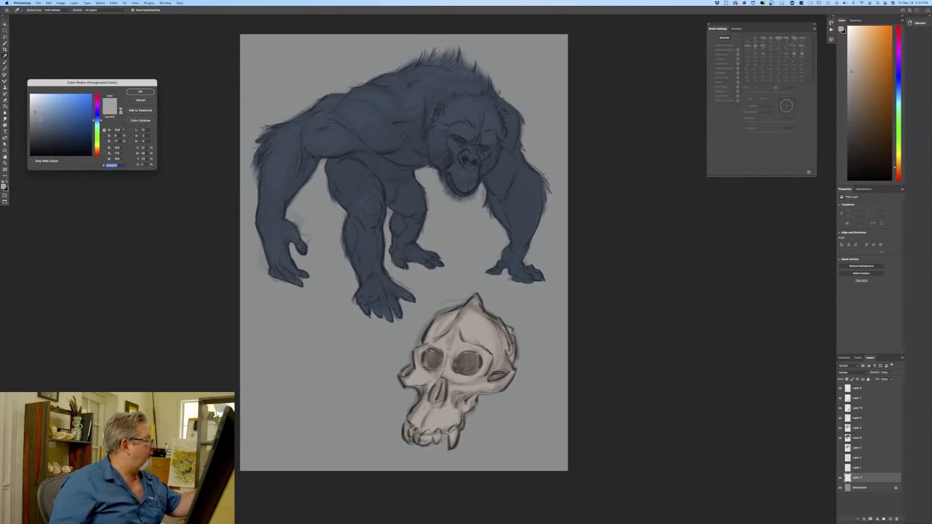
drag(42, 131, 48, 142)
click(134, 94)
Switch back to the soft, textured preset brush and add another new layer directly above the background.
click(30, 11)
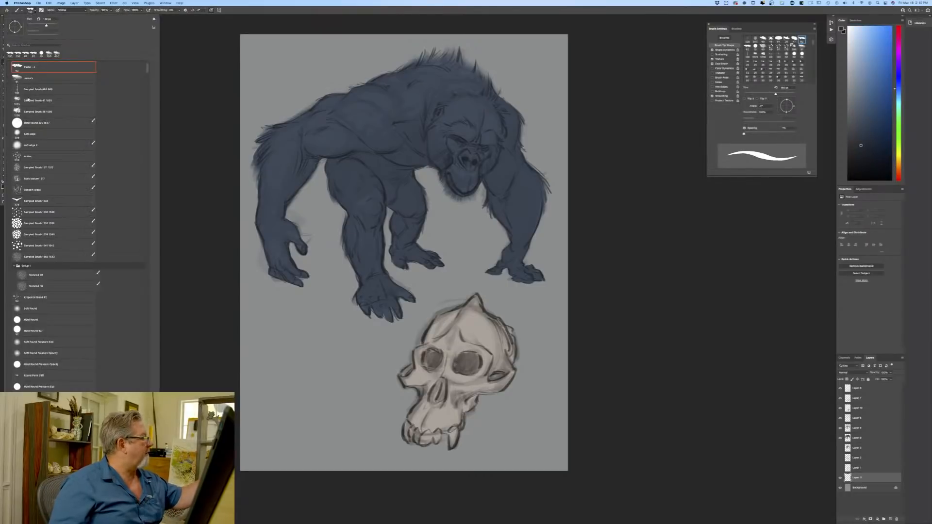
click(28, 80)
click(188, 138)
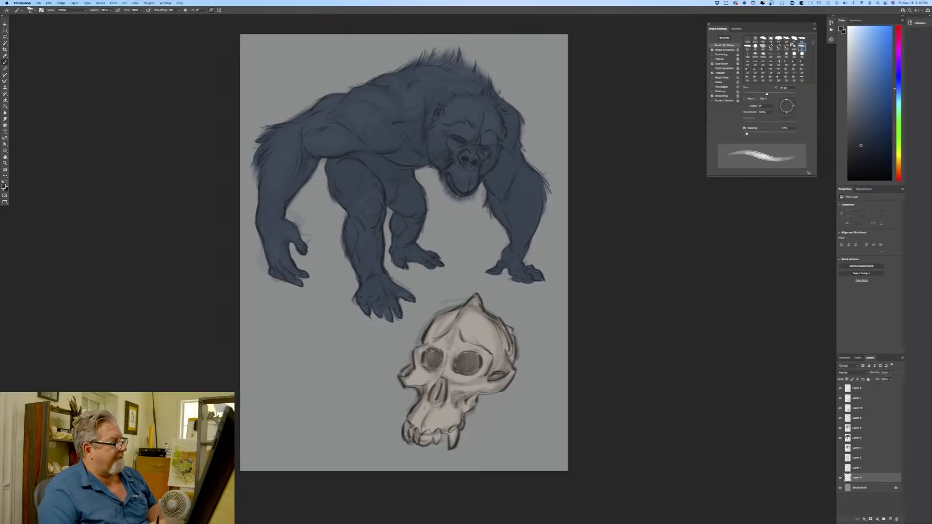
click(869, 488)
click(891, 520)
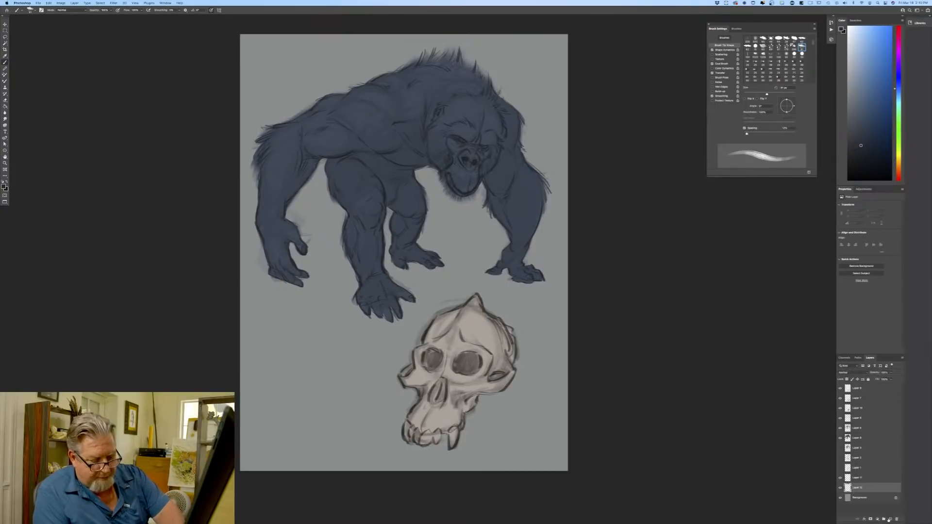
Set the foreground colour to a mid-dark, desaturated warm brown after trying grey-blue and darker hues.
click(4, 185)
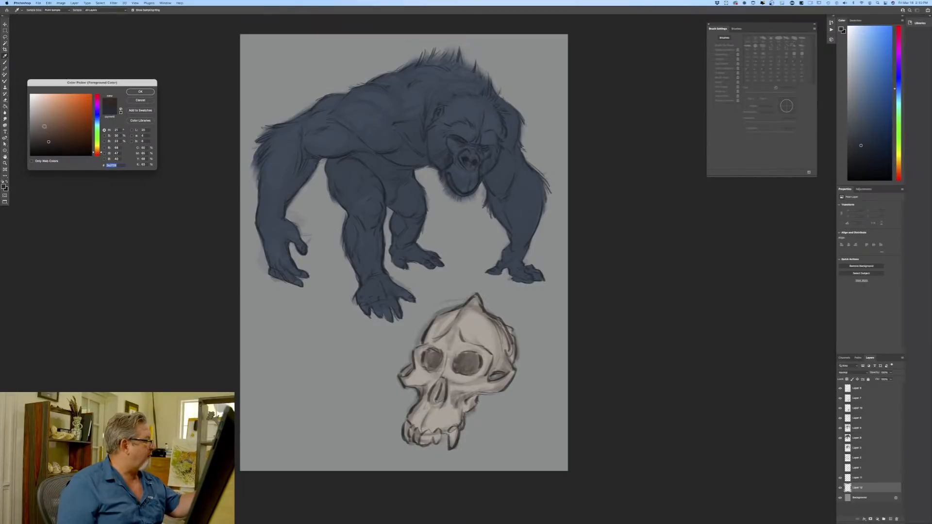
click(44, 126)
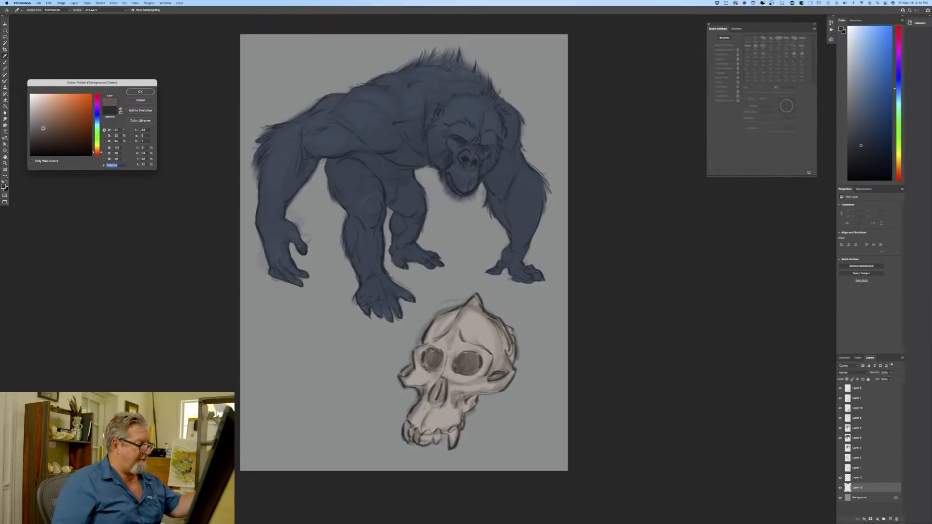
click(96, 121)
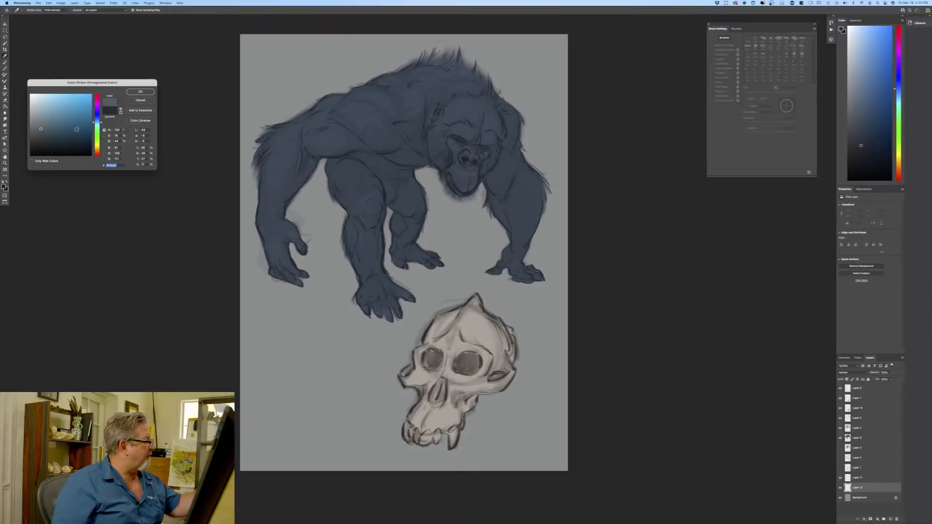
click(40, 131)
drag(40, 131, 42, 135)
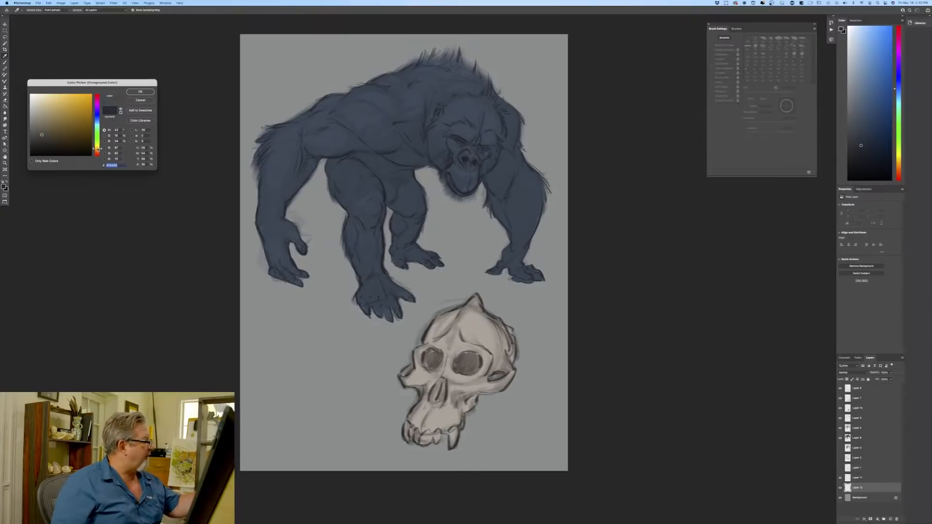
drag(97, 149, 97, 151)
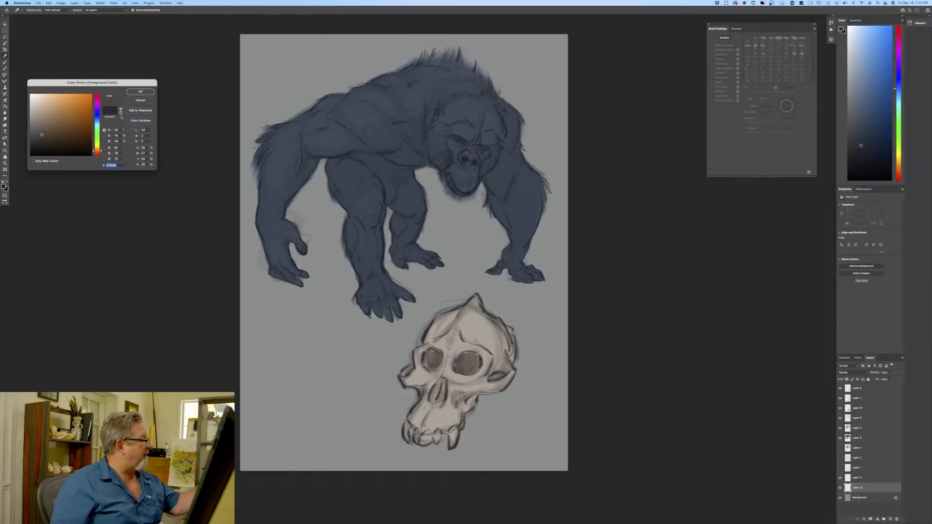
drag(43, 135, 44, 127)
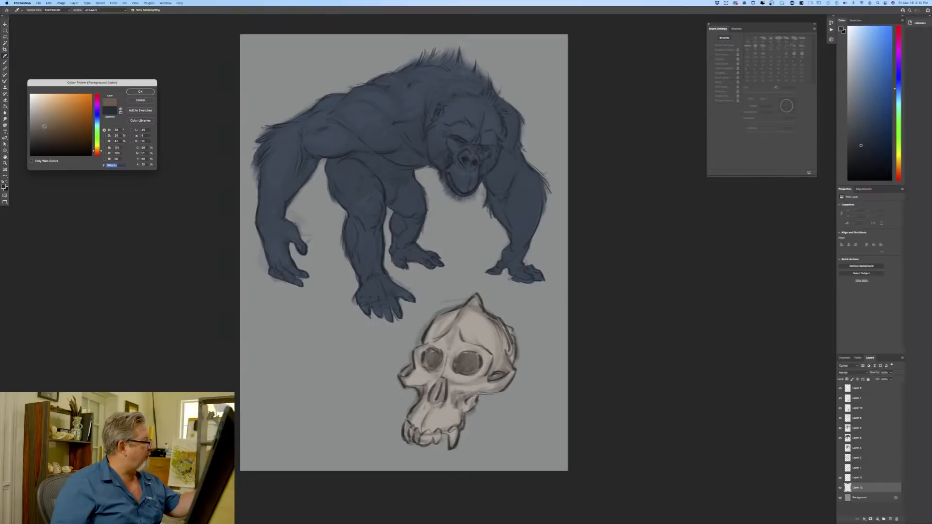
key(Return)
Fill the empty layer above the background with the muted brown using the Paint Bucket tool.
key(b)
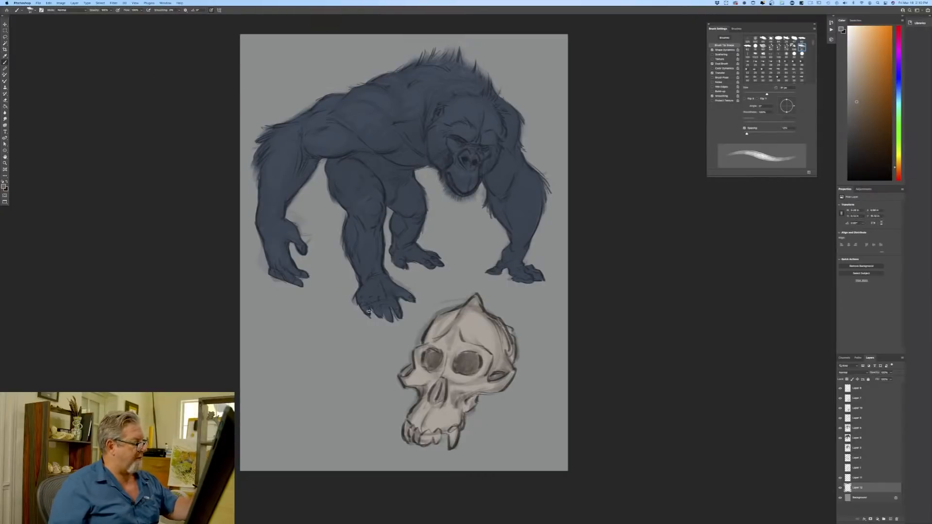
click(5, 106)
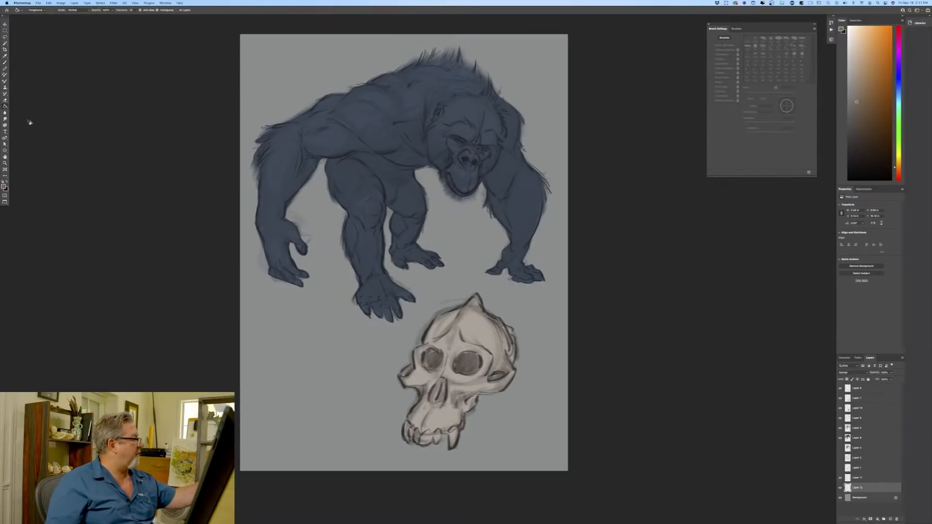
click(362, 357)
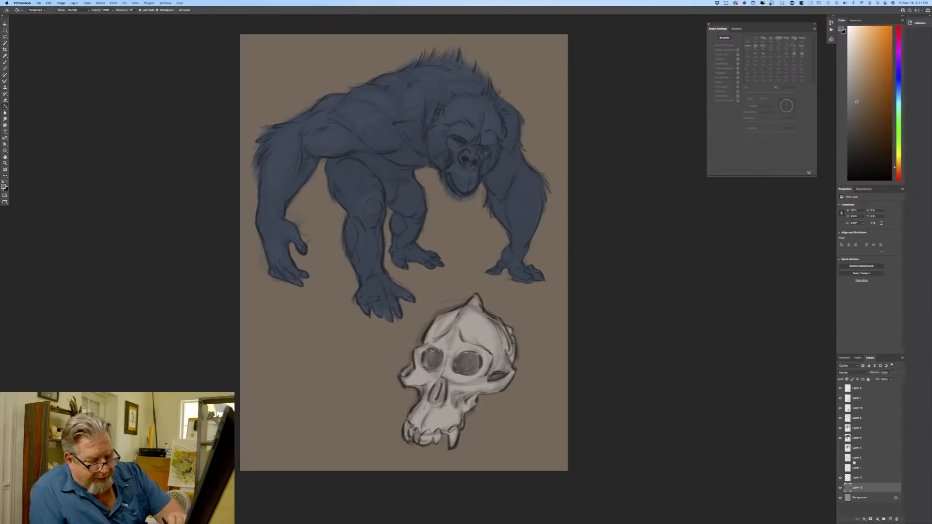
Add a new layer above the brown fill layer and set the foreground colour to a dark, desaturated blue.
click(890, 520)
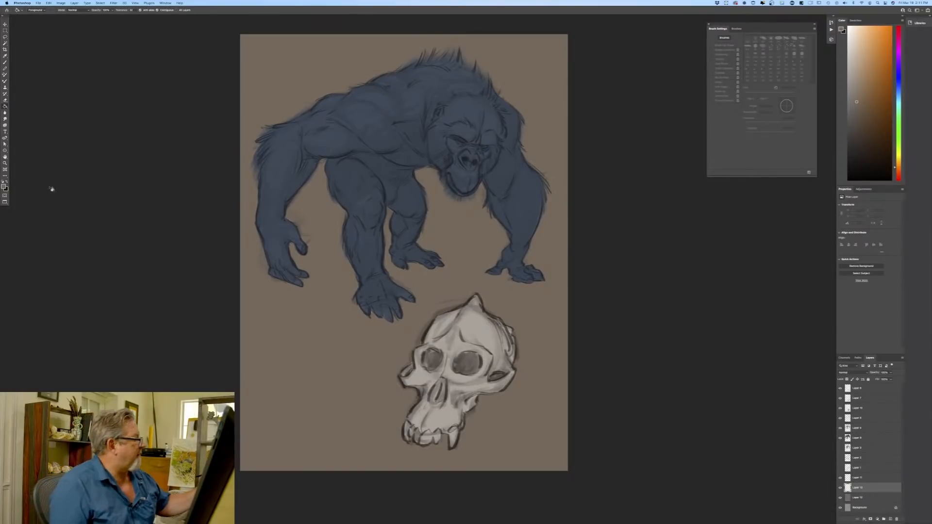
click(3, 185)
drag(97, 123, 96, 119)
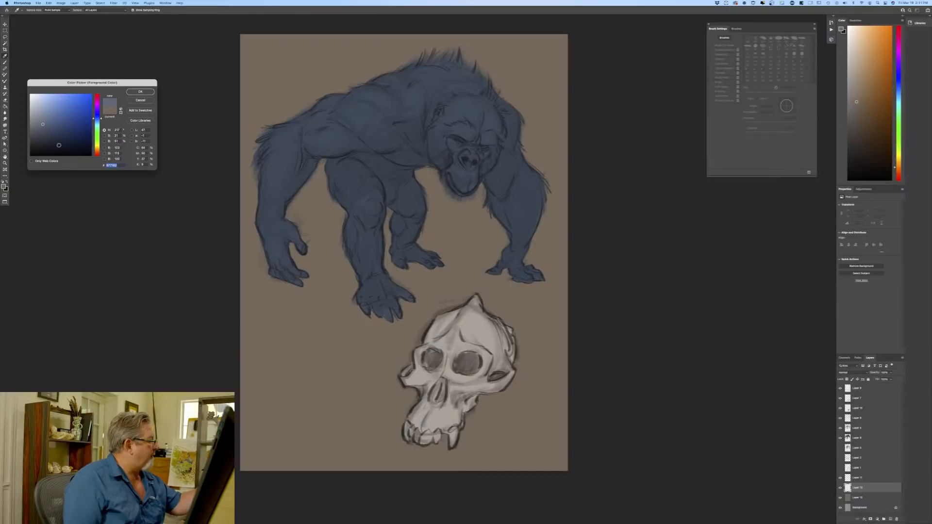
click(60, 145)
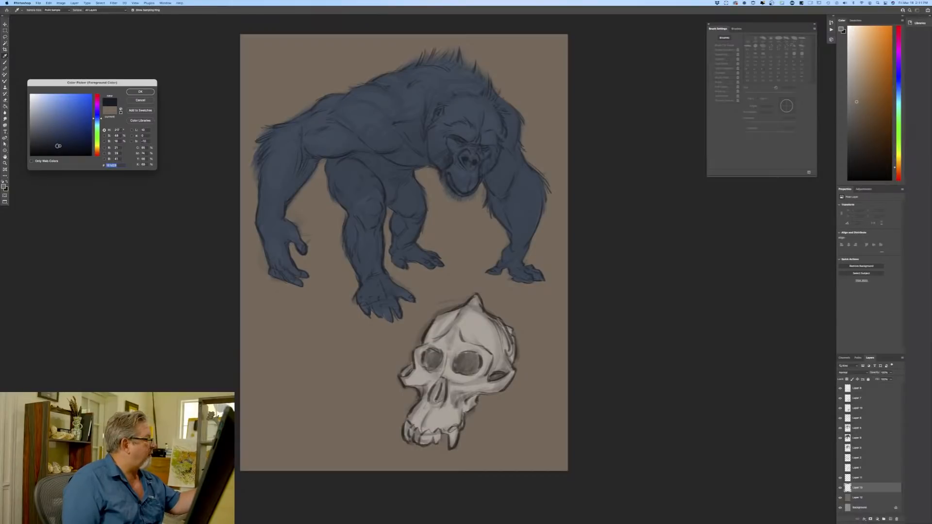
click(56, 145)
drag(56, 145, 55, 140)
click(140, 91)
key(g)
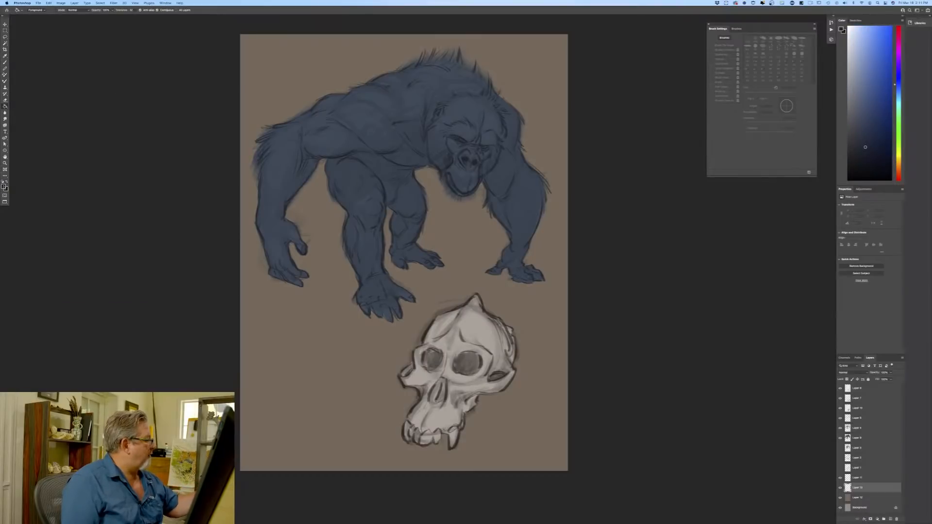
Change the foreground colour to a dark, muted olive, starting from the brown sampled off the canvas.
click(3, 187)
click(286, 303)
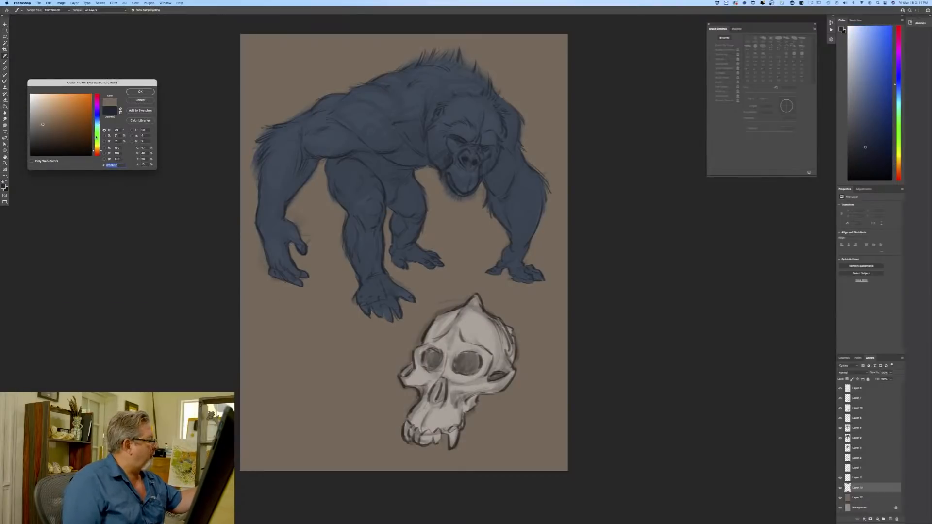
click(95, 145)
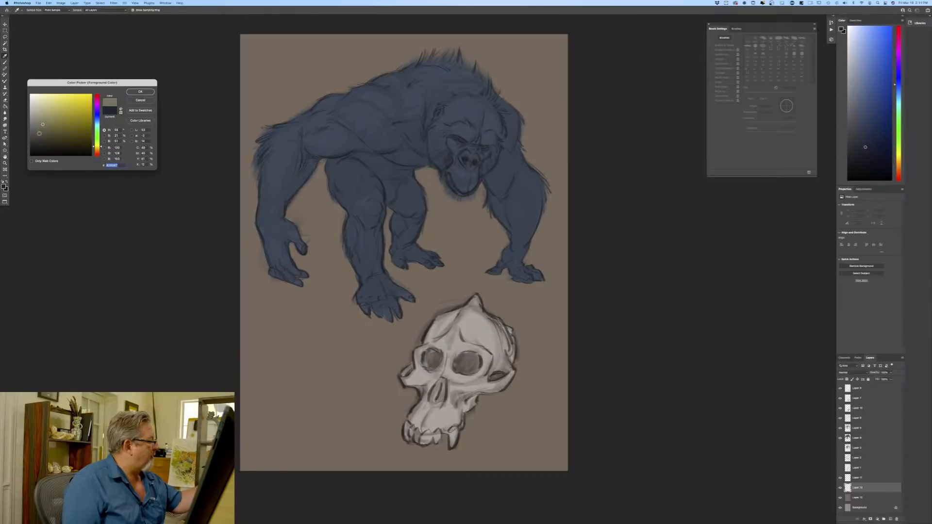
drag(40, 133, 42, 137)
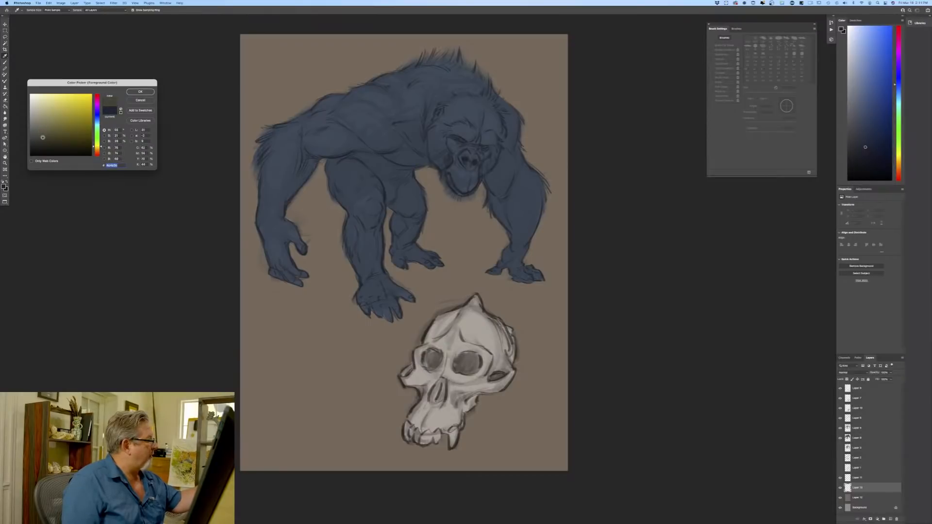
click(140, 92)
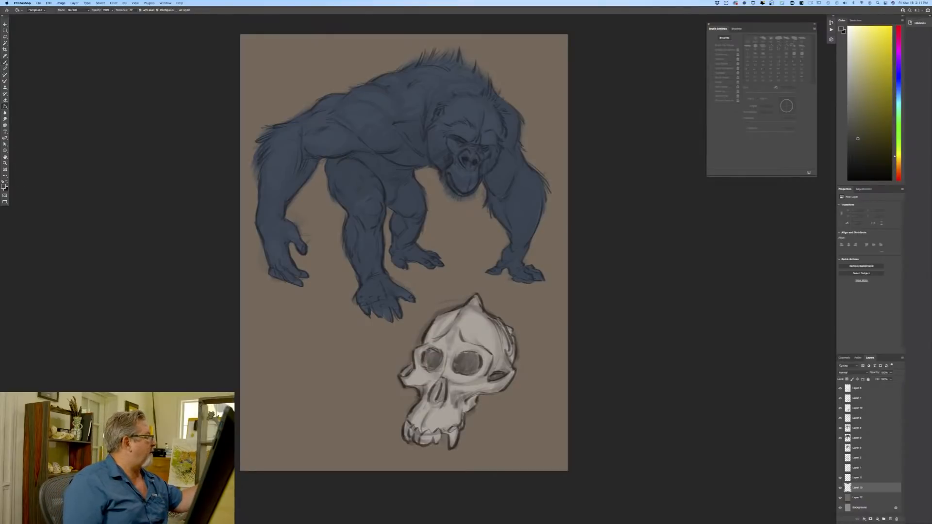
Switch to the soft textured brush, enlarge it considerably and turn off pen-pressure control of its size.
key(b)
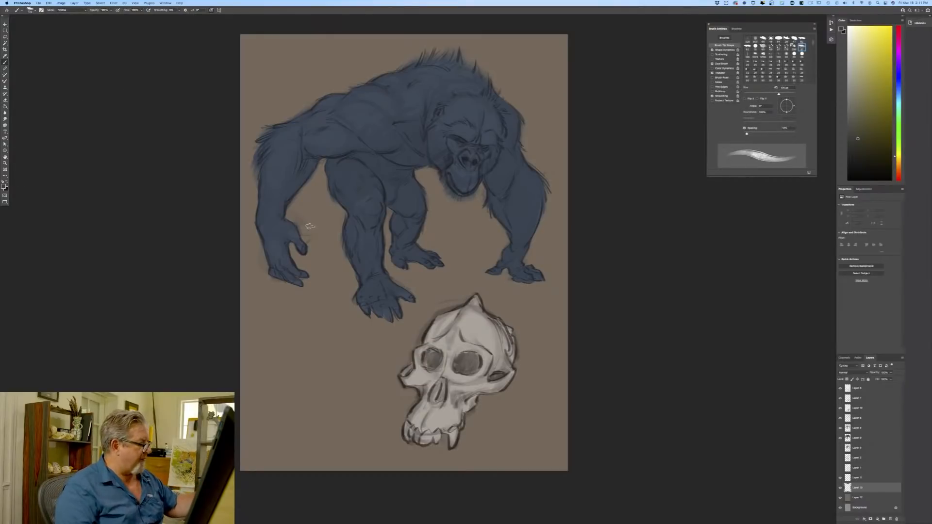
key(bracketright)
key(bracketright)
key(bracketright)
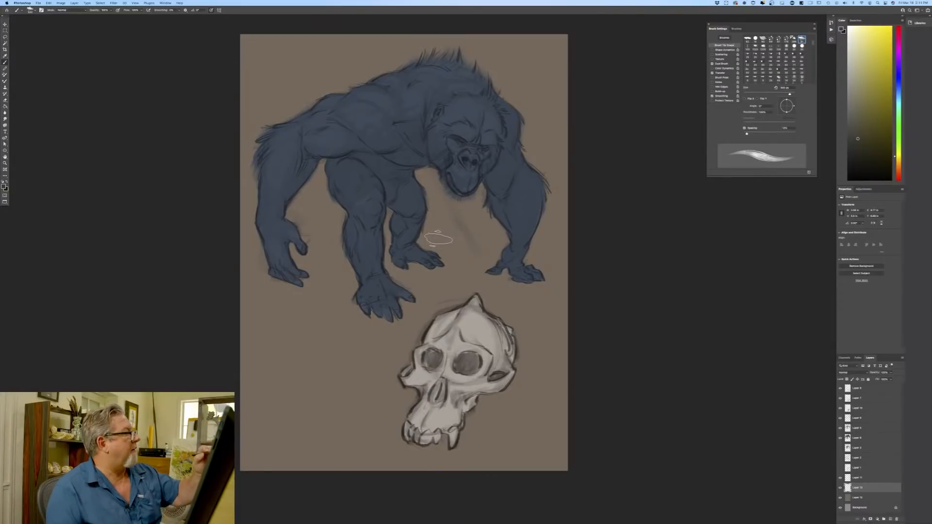
click(212, 10)
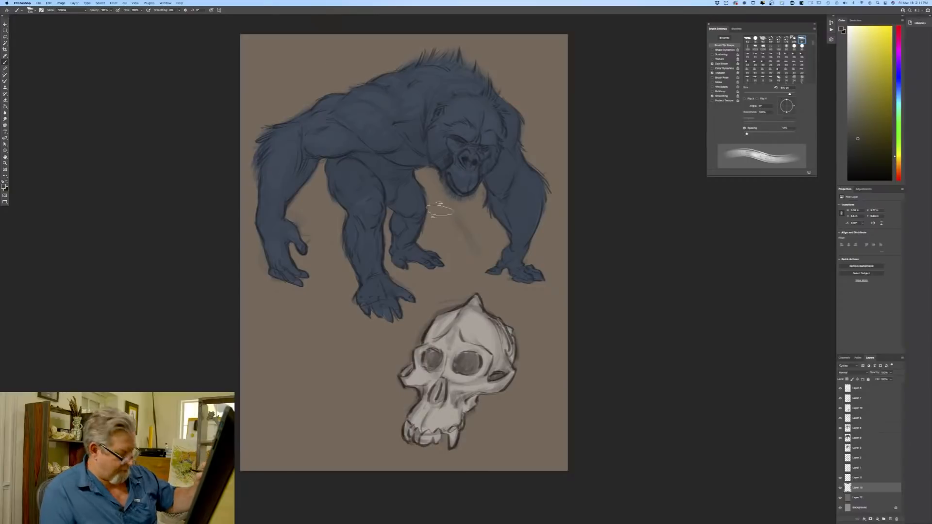
Paint broad dark olive tones behind the gorilla, between its limbs and across the ground towards the skull.
mouse_move(416, 151)
mouse_down()
mouse_move(444, 260)
mouse_move(428, 174)
mouse_move(484, 255)
mouse_move(465, 187)
mouse_move(524, 247)
mouse_move(441, 176)
mouse_up()
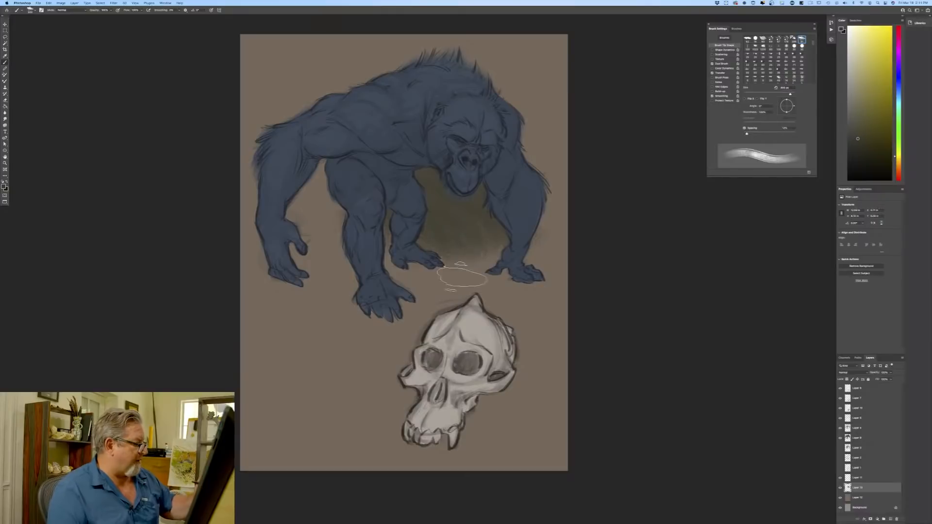
mouse_move(378, 238)
mouse_down()
mouse_move(415, 293)
mouse_move(352, 238)
mouse_move(389, 237)
mouse_move(471, 298)
mouse_move(451, 228)
mouse_move(552, 280)
mouse_move(477, 213)
mouse_move(576, 252)
mouse_move(475, 169)
mouse_move(568, 224)
mouse_move(483, 94)
mouse_move(560, 150)
mouse_up()
mouse_move(488, 222)
mouse_down()
mouse_move(298, 81)
mouse_move(405, 240)
mouse_move(281, 147)
mouse_move(307, 201)
mouse_move(380, 283)
mouse_move(249, 196)
mouse_move(285, 255)
mouse_move(353, 281)
mouse_move(296, 248)
mouse_move(325, 289)
mouse_move(348, 240)
mouse_move(322, 261)
mouse_move(317, 336)
mouse_move(281, 306)
mouse_move(217, 299)
mouse_move(372, 380)
mouse_move(260, 316)
mouse_move(435, 386)
mouse_move(399, 349)
mouse_move(541, 422)
mouse_move(492, 388)
mouse_move(313, 316)
mouse_up()
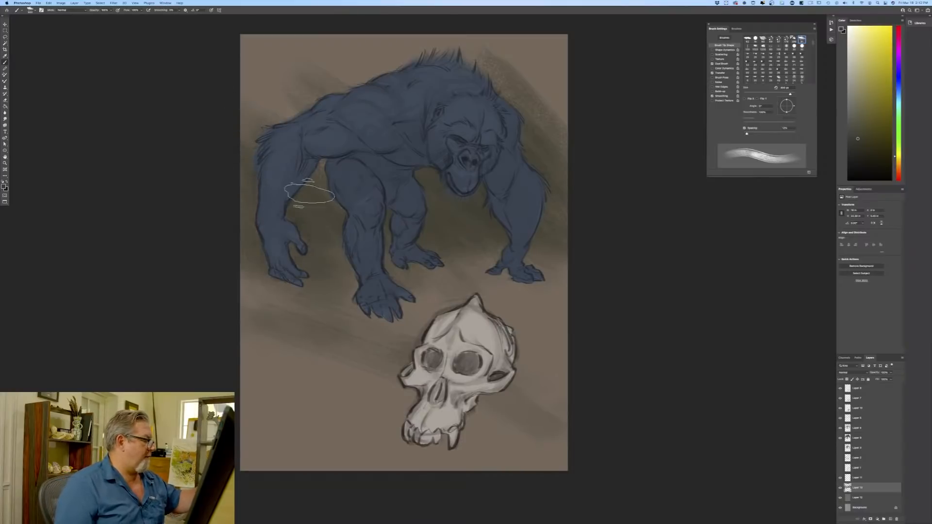
mouse_move(322, 156)
mouse_down()
mouse_move(249, 41)
mouse_move(359, 69)
mouse_move(415, 51)
mouse_move(524, 46)
mouse_move(542, 33)
mouse_move(547, 89)
mouse_up()
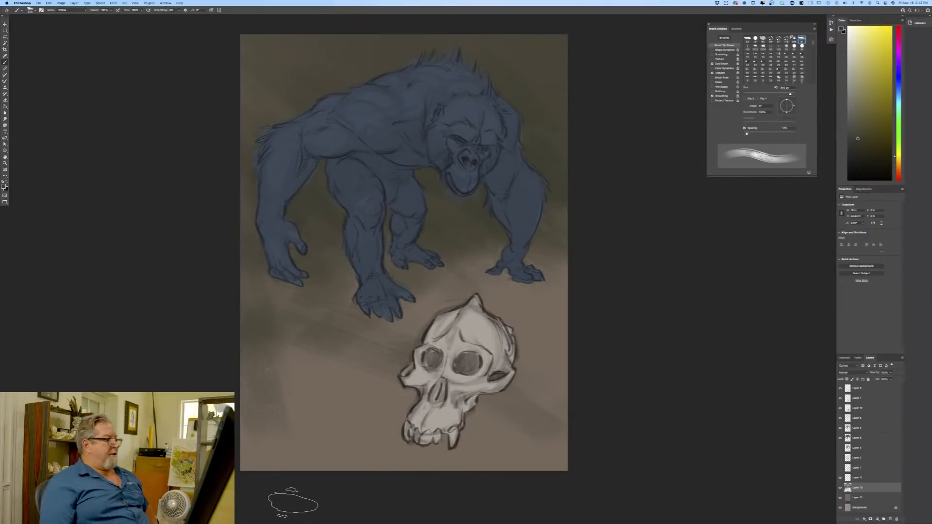
Set the foreground colour to a dark, muted blue after trying dark green, and paint it over the upper background around the gorilla.
click(4, 185)
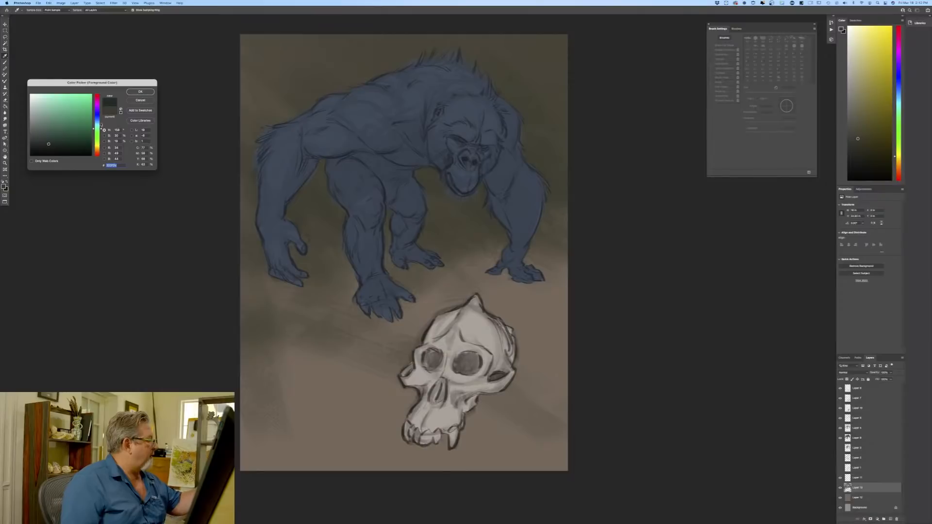
click(132, 92)
click(4, 185)
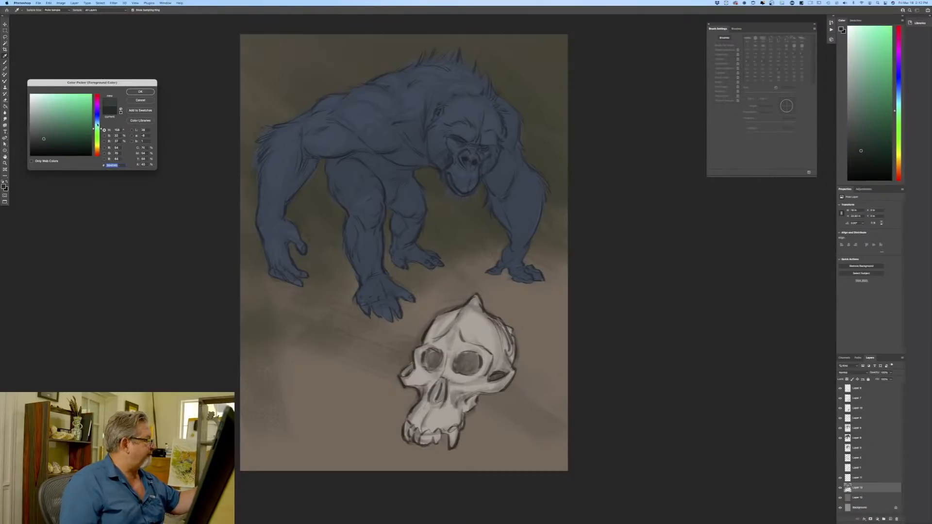
click(97, 121)
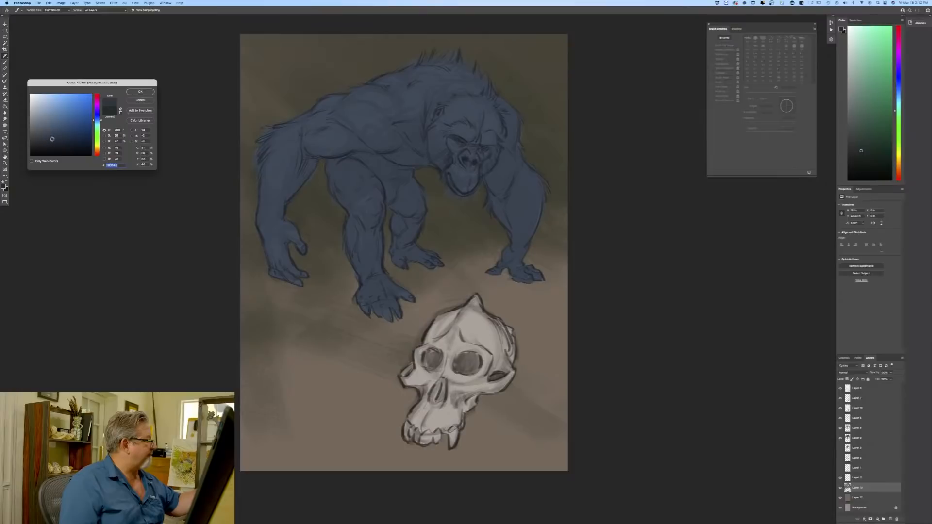
key(Return)
key(b)
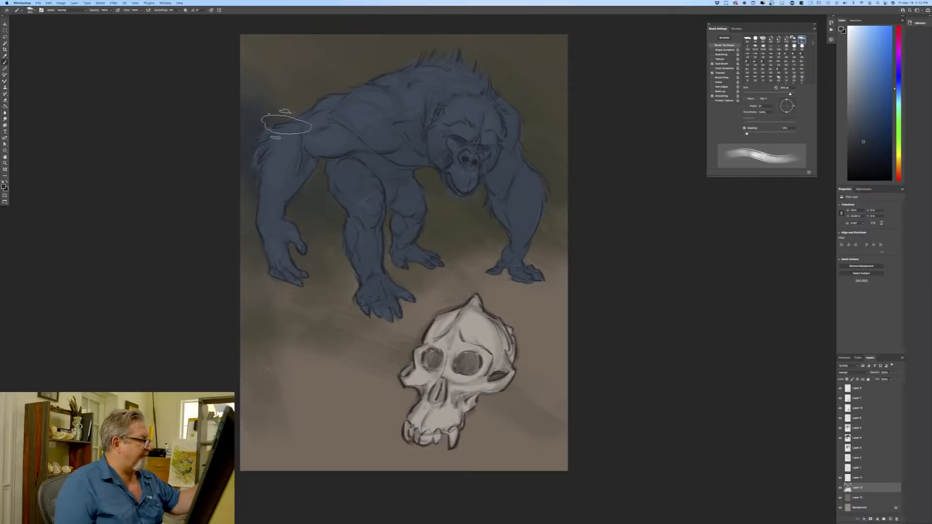
mouse_move(287, 125)
mouse_down()
mouse_move(317, 122)
mouse_move(350, 135)
mouse_move(246, 44)
mouse_move(341, 72)
mouse_move(332, 85)
mouse_move(272, 72)
mouse_move(267, 94)
mouse_move(306, 105)
mouse_move(371, 65)
mouse_move(369, 34)
mouse_move(391, 22)
mouse_move(523, 106)
mouse_move(588, 108)
mouse_move(590, 69)
mouse_move(575, 37)
mouse_move(540, 67)
mouse_up()
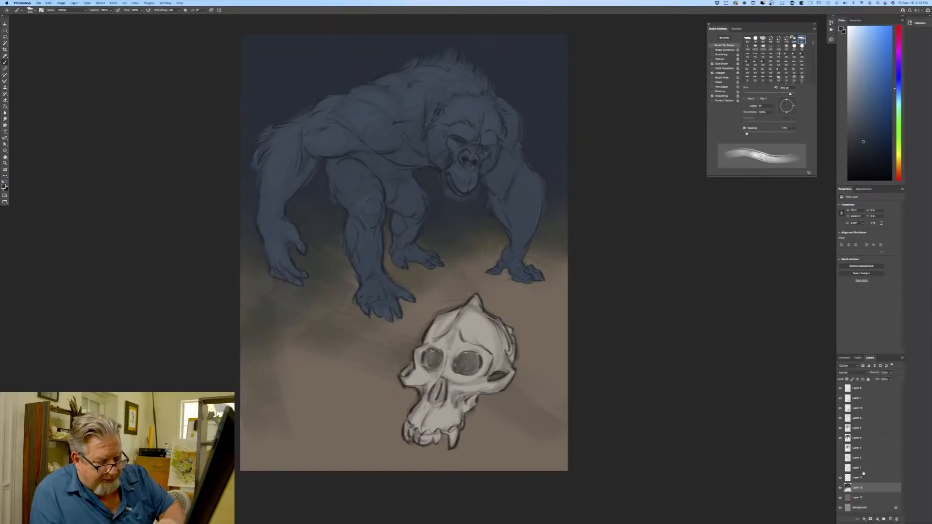
Select the gorilla's base colour layer and set the foreground colour to a muted, greyish teal.
click(855, 439)
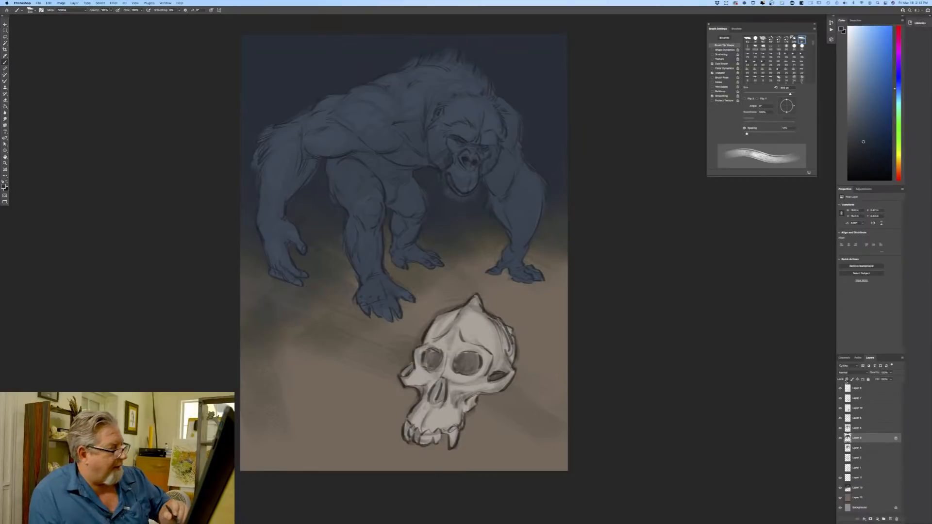
click(4, 186)
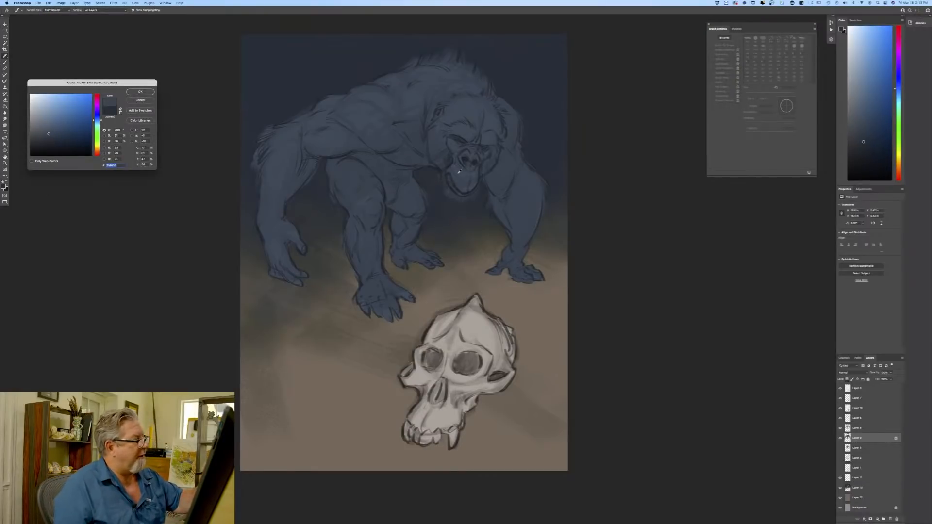
click(97, 124)
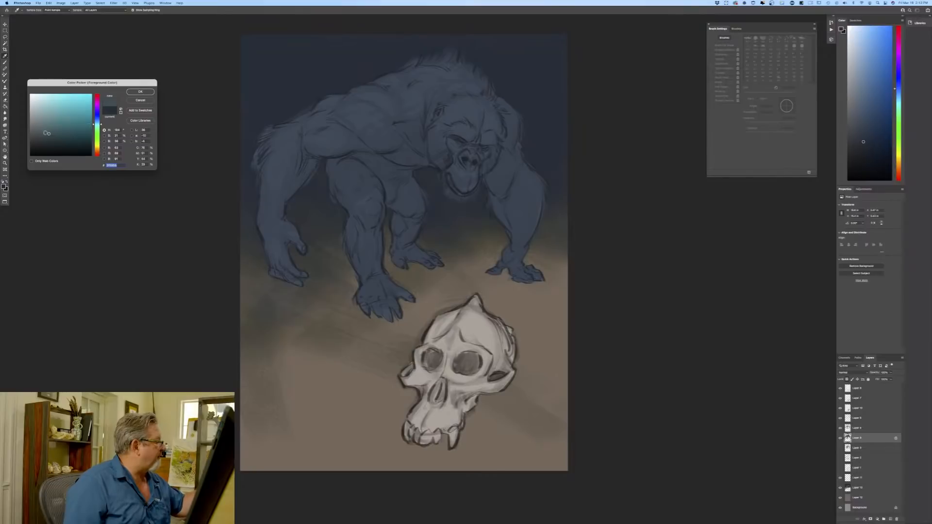
key(Return)
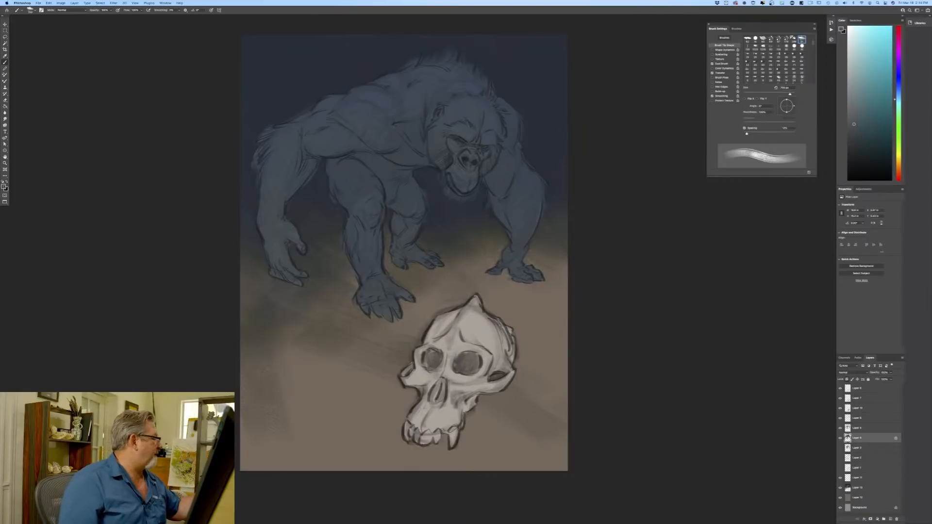
Change the foreground colour to a muted reddish brown and return to the brush for tinting the gorilla.
click(4, 185)
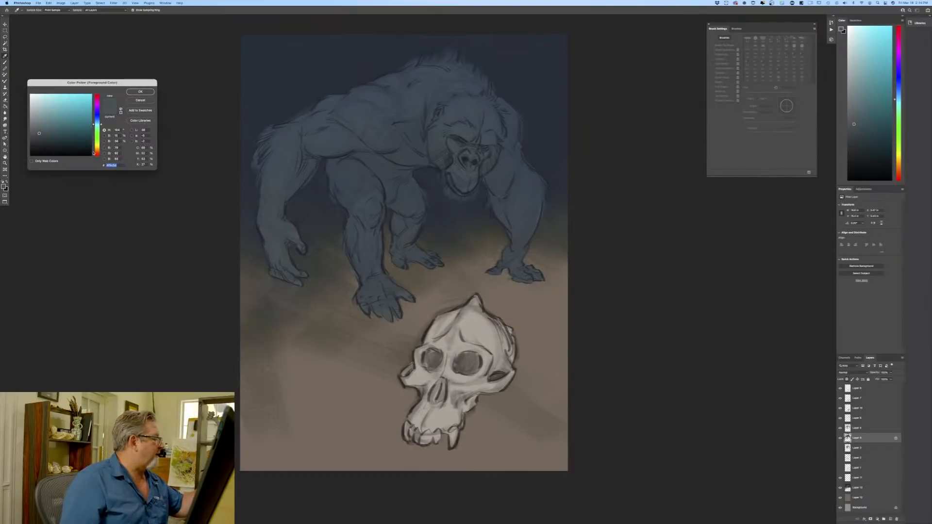
click(97, 153)
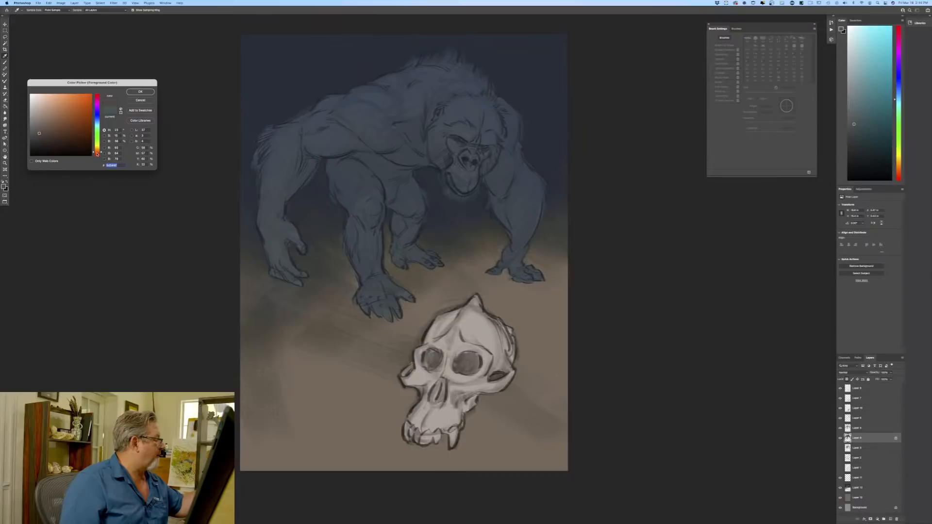
drag(97, 155, 96, 154)
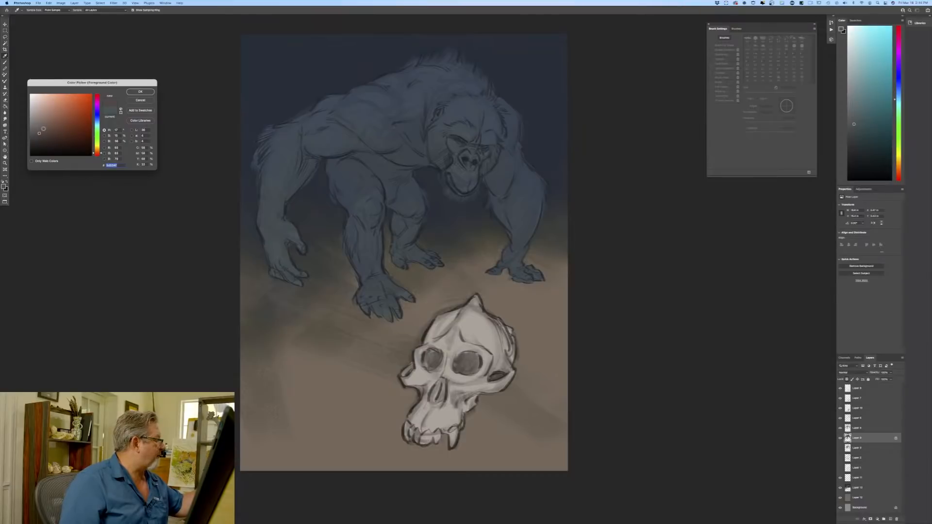
key(Return)
key(b)
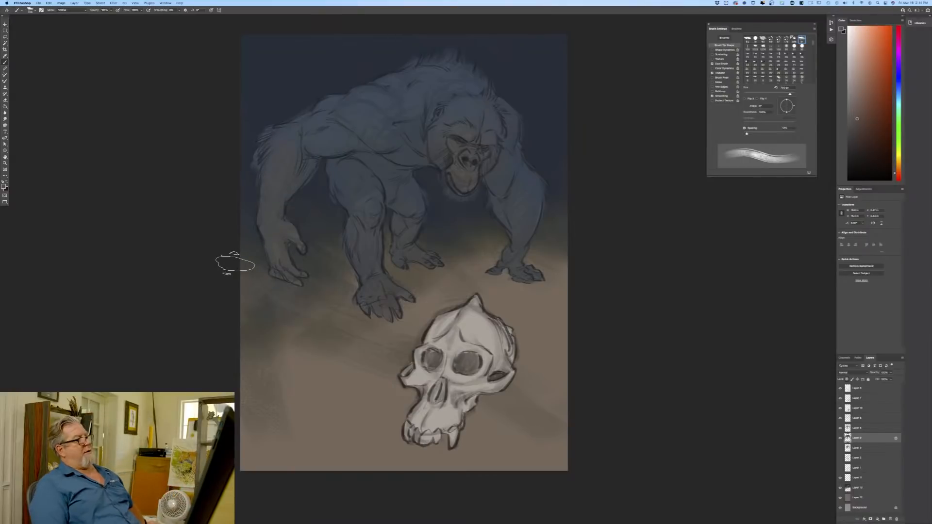
Set the background colour to a muted blue sampled from the gorilla's shoulder and return to the brush.
click(5, 187)
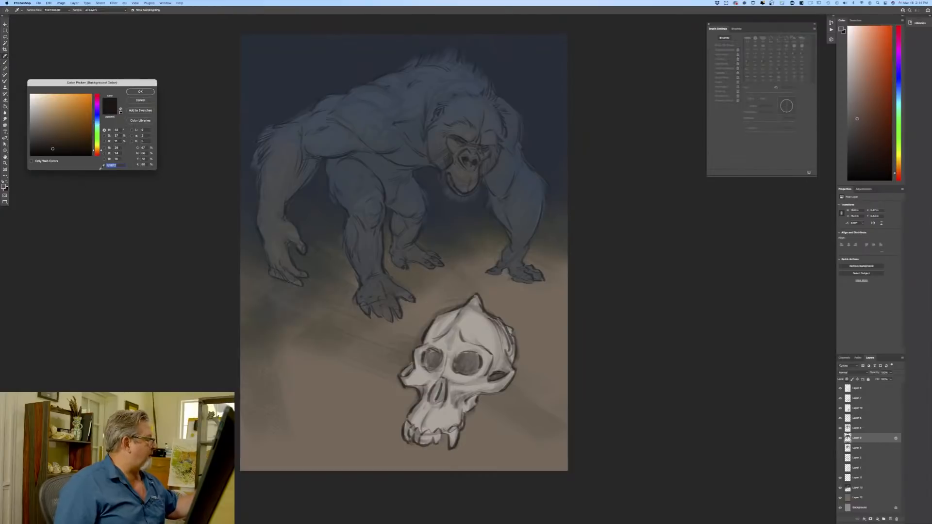
click(96, 123)
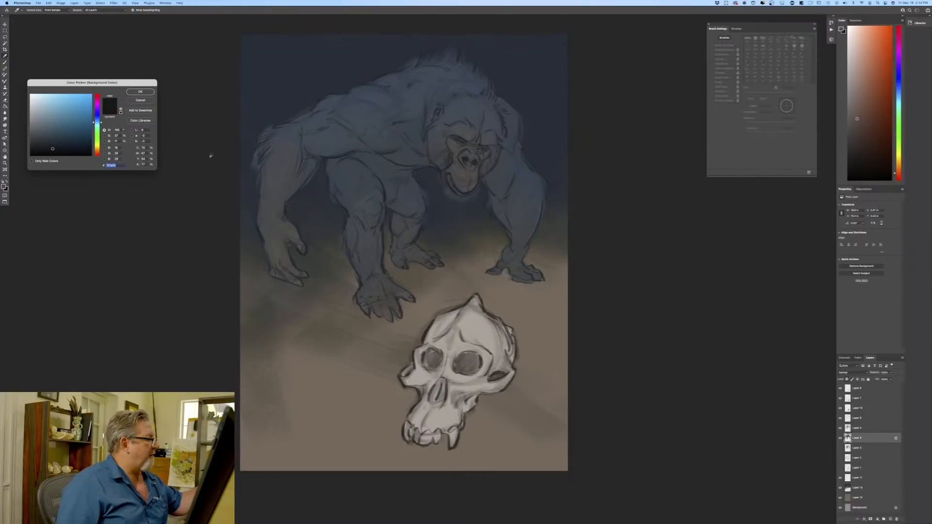
click(288, 140)
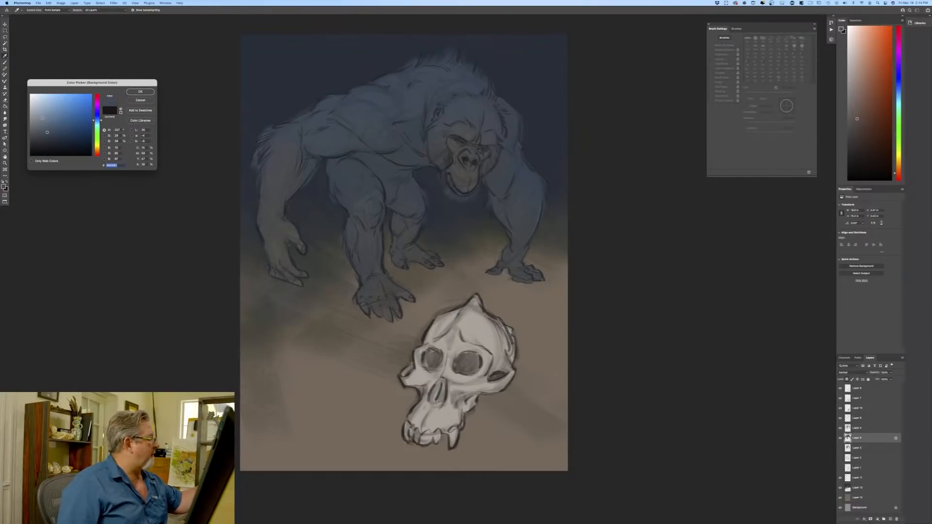
key(Return)
key(b)
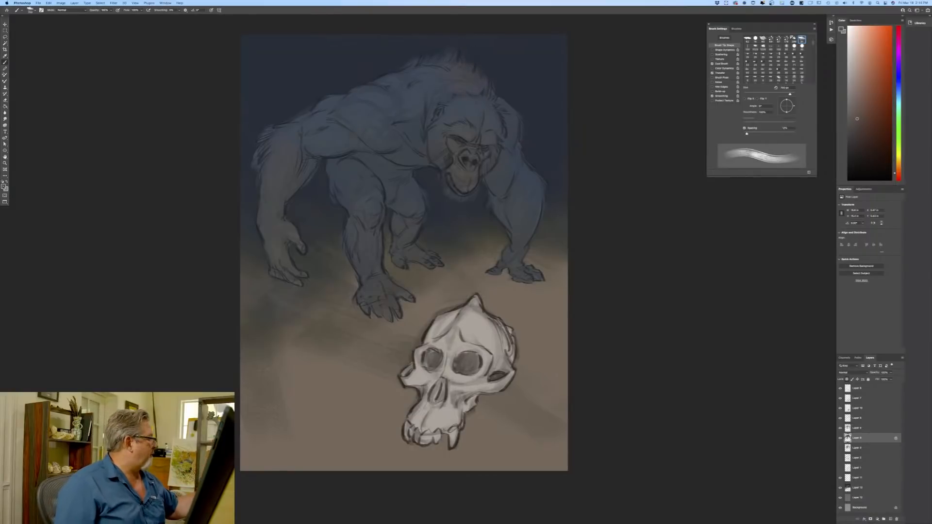
Set the foreground colour to a greyish blue based on the gorilla's back, and reduce the brush size for smaller strokes.
click(3, 186)
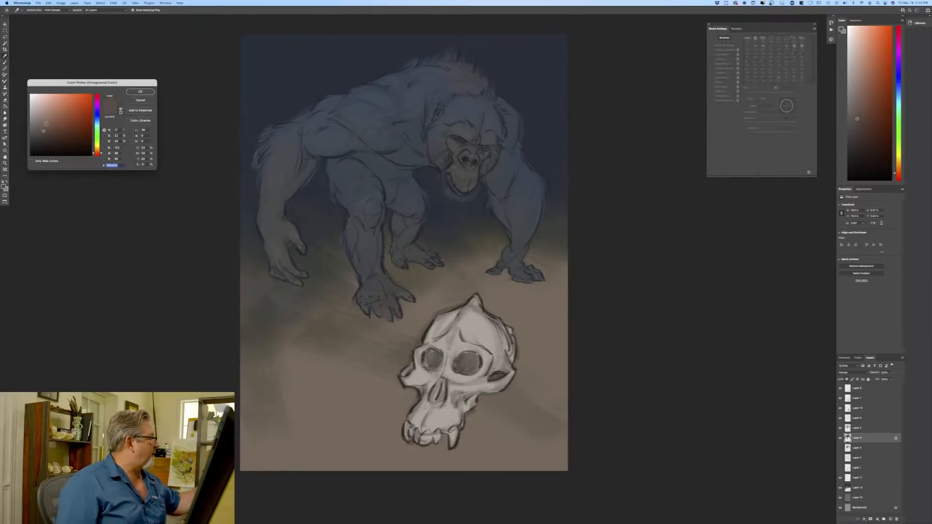
click(357, 111)
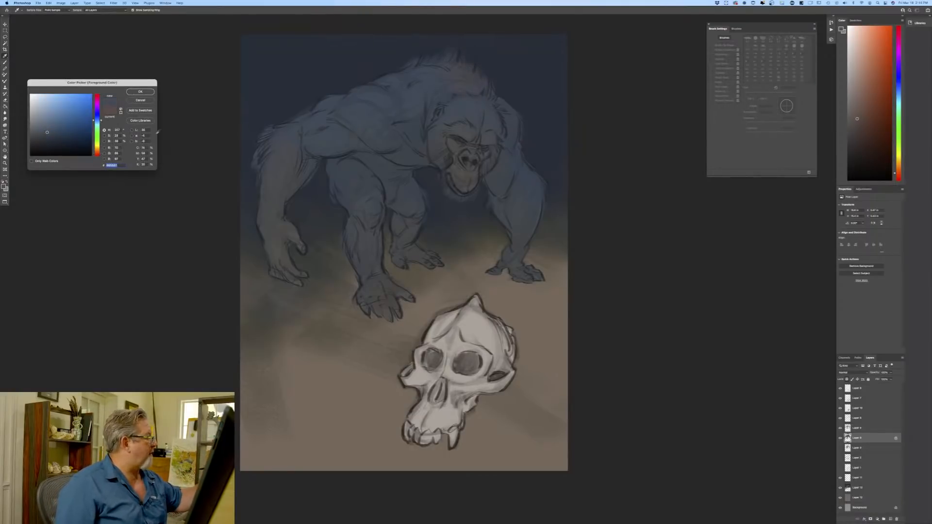
click(141, 92)
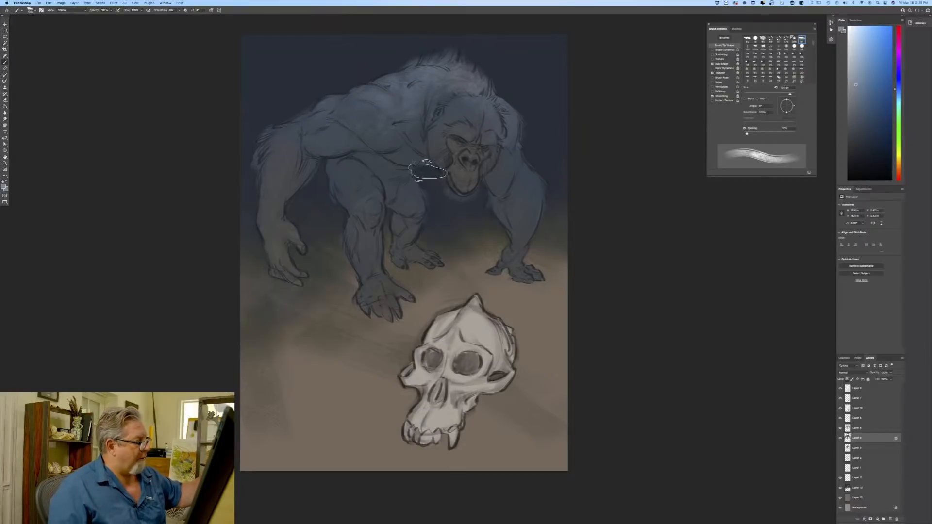
key(bracketleft)
key(bracketleft)
key(bracketleft)
key(bracketleft)
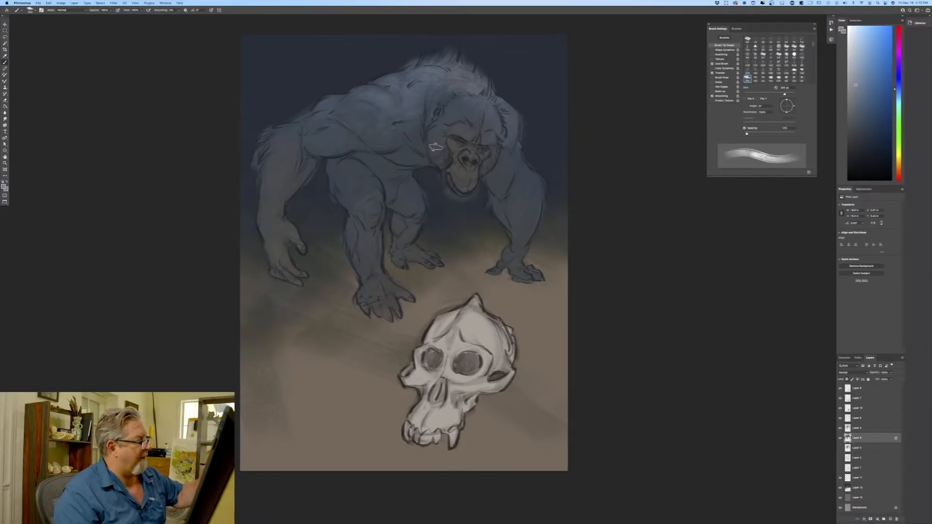
Paint greyish-blue highlights on the gorilla's face, then use a larger brush to lighten its arm, elbow and knees.
drag(436, 169, 431, 134)
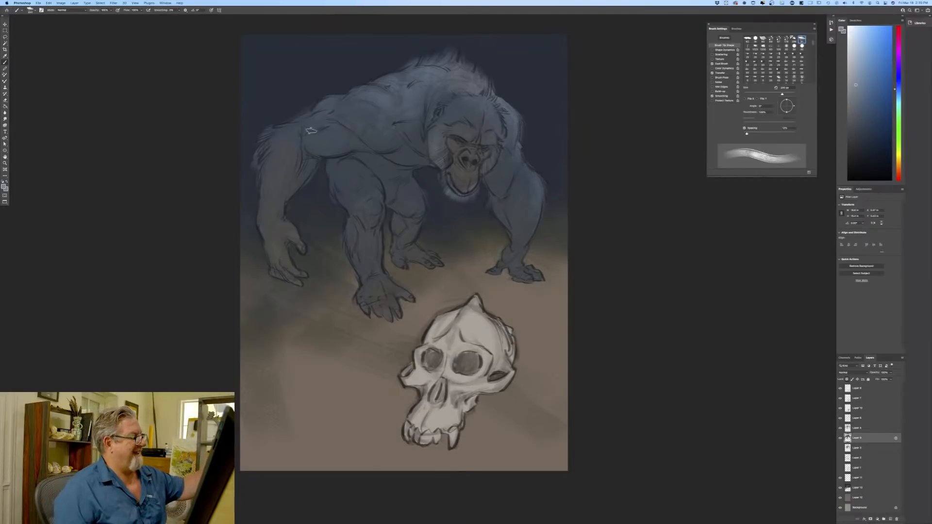
key(bracketright)
key(bracketright)
key(bracketright)
key(bracketright)
key(bracketright)
key(bracketright)
key(bracketright)
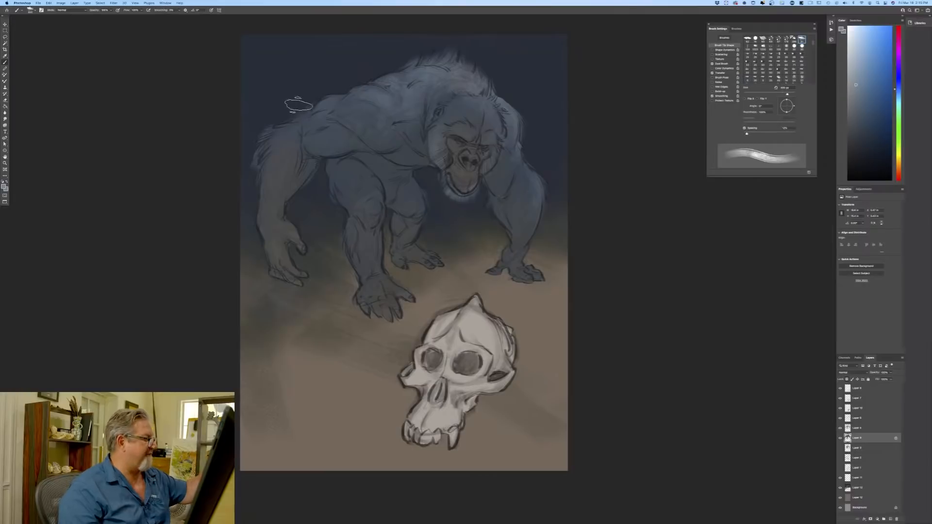
drag(289, 117, 275, 167)
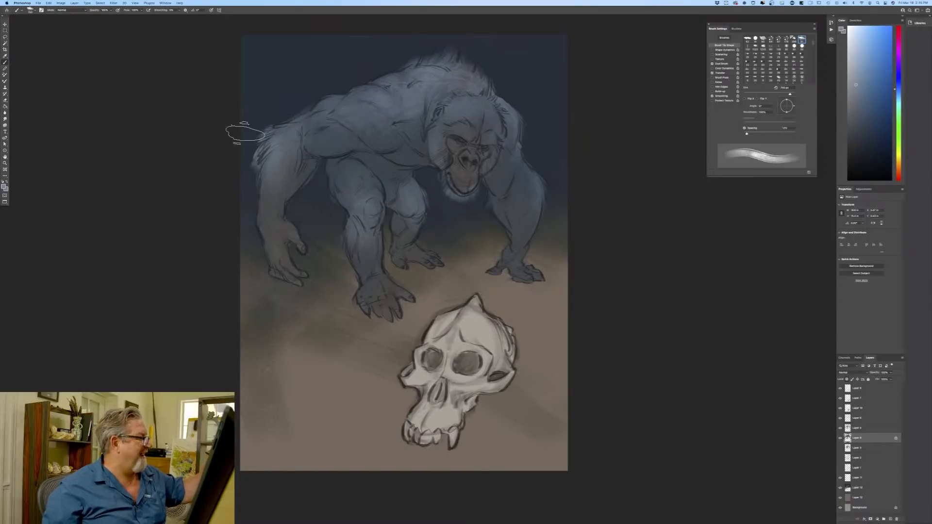
Change the foreground colour to a darker, more saturated blue for tinting the gorilla's limbs.
click(5, 185)
click(61, 129)
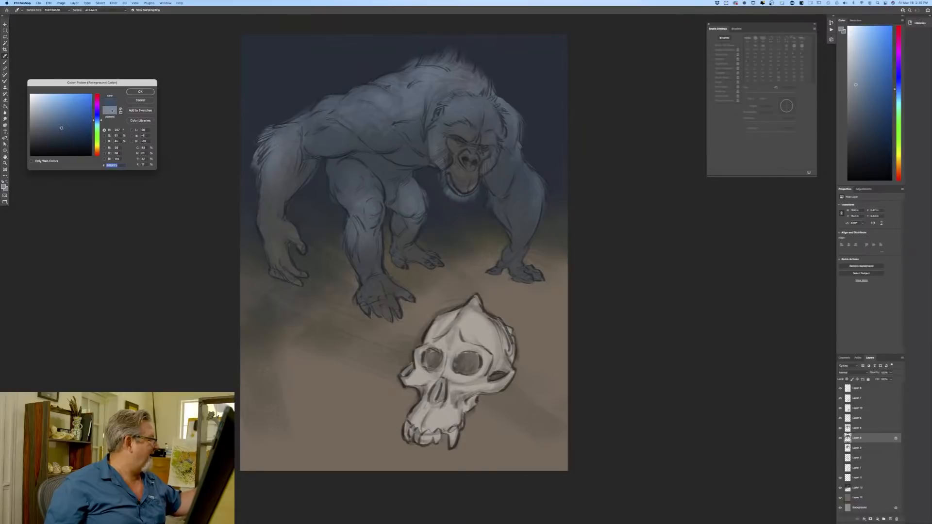
key(Return)
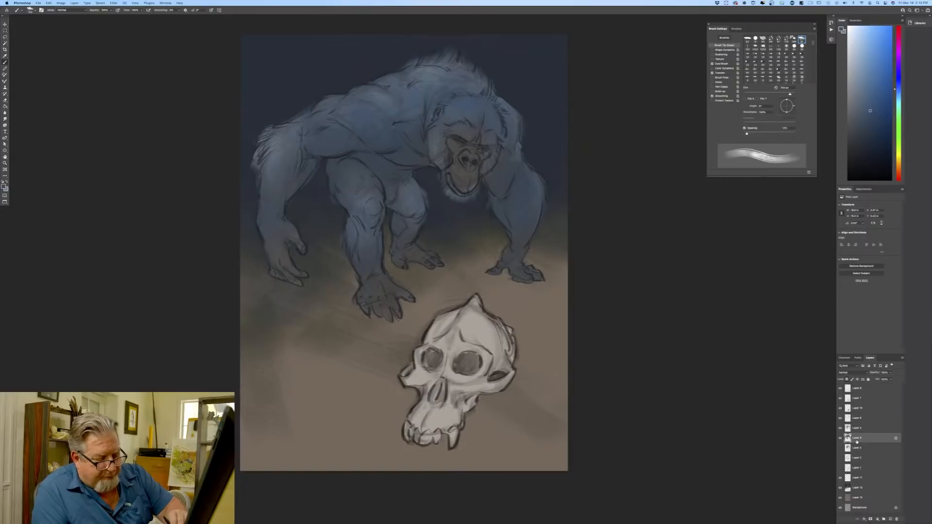
Add a new layer above the gorilla's base colour layer and clip it to that layer.
click(891, 520)
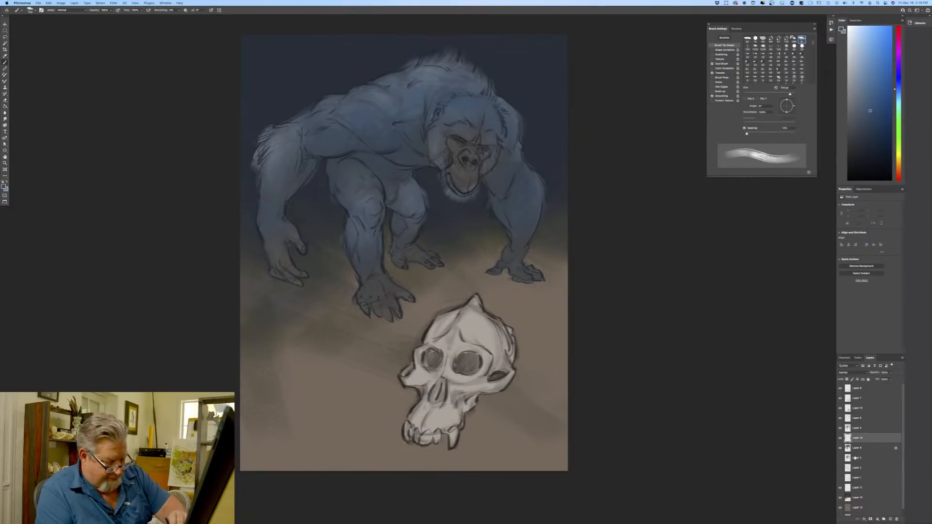
right_click(858, 439)
click(865, 388)
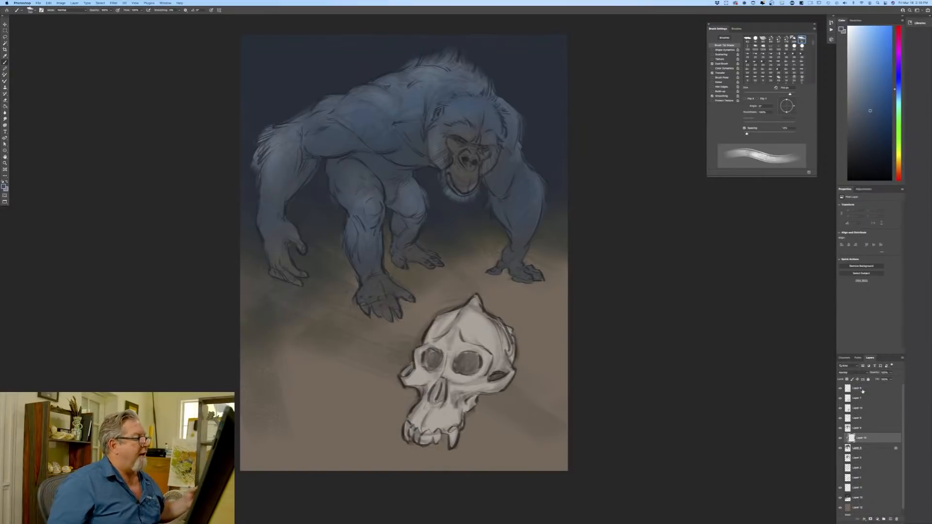
Prepare shadow painting with a lighter greyish-blue foreground colour and a smaller brush, and set the clipped layer's blending mode to Multiply.
click(4, 187)
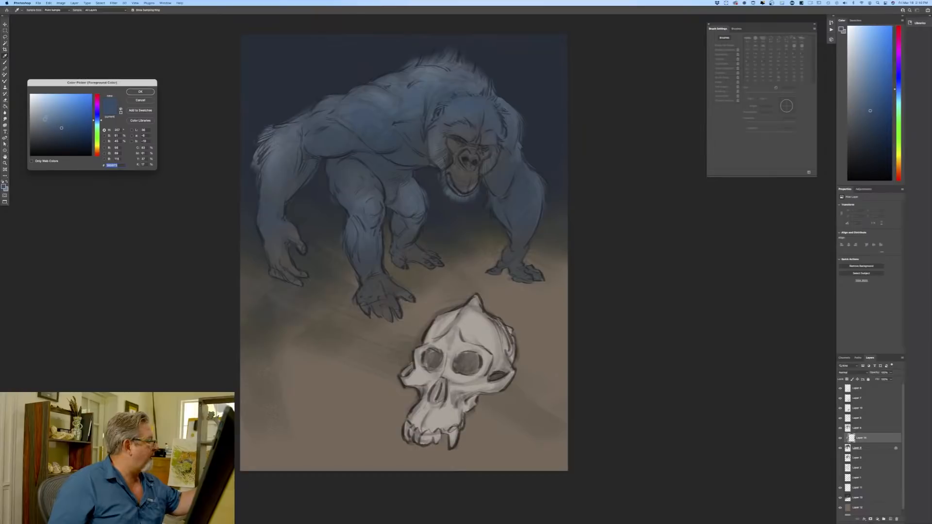
click(136, 92)
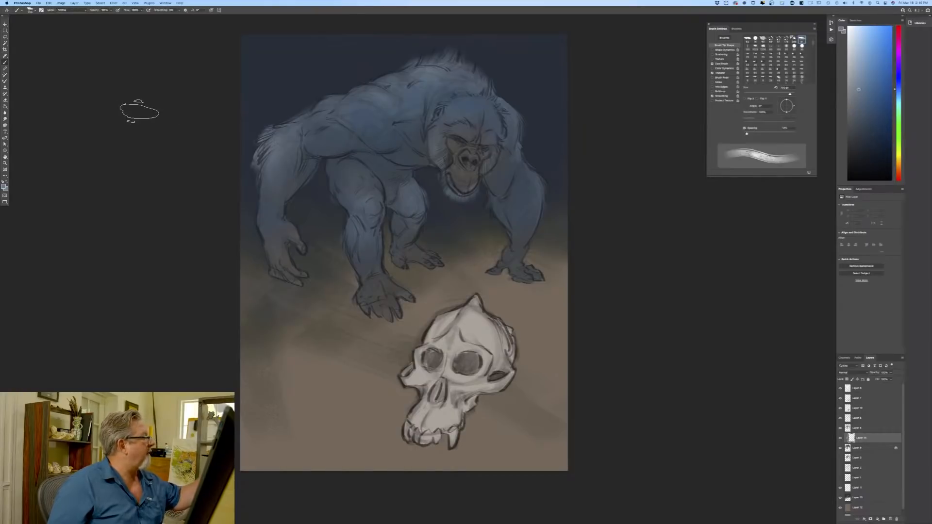
key(bracketleft)
key(bracketleft)
key(bracketleft)
key(bracketleft)
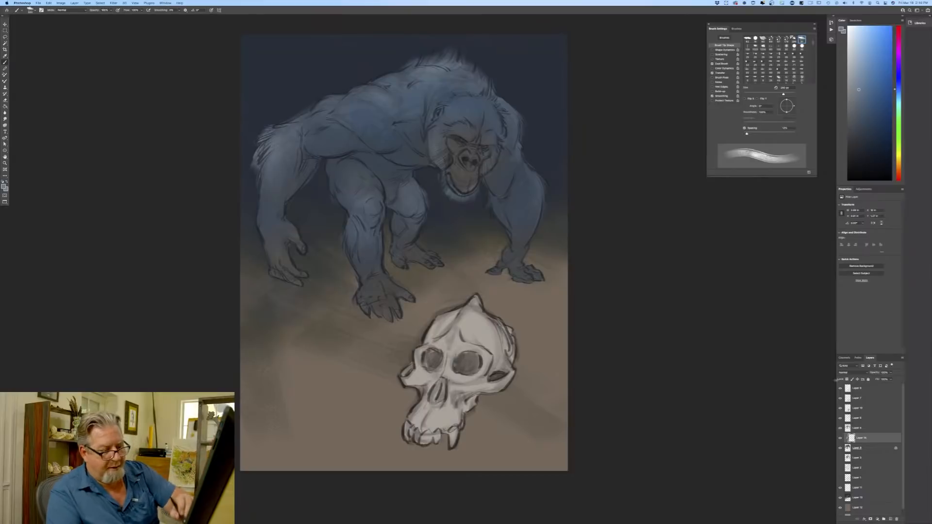
click(851, 373)
click(845, 389)
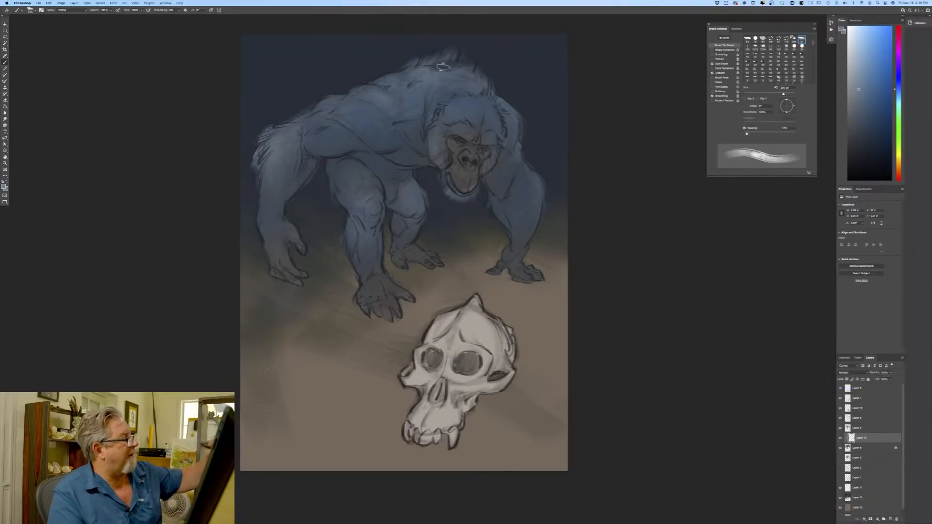
Paint shadows over the gorilla's upper back, chin and the forearm nearest the canvas edge behind its head.
mouse_move(418, 75)
mouse_down()
mouse_move(460, 58)
mouse_move(426, 78)
mouse_move(415, 54)
mouse_move(393, 74)
mouse_move(426, 62)
mouse_move(474, 69)
mouse_move(408, 82)
mouse_move(408, 71)
mouse_move(379, 91)
mouse_move(380, 81)
mouse_move(368, 110)
mouse_up()
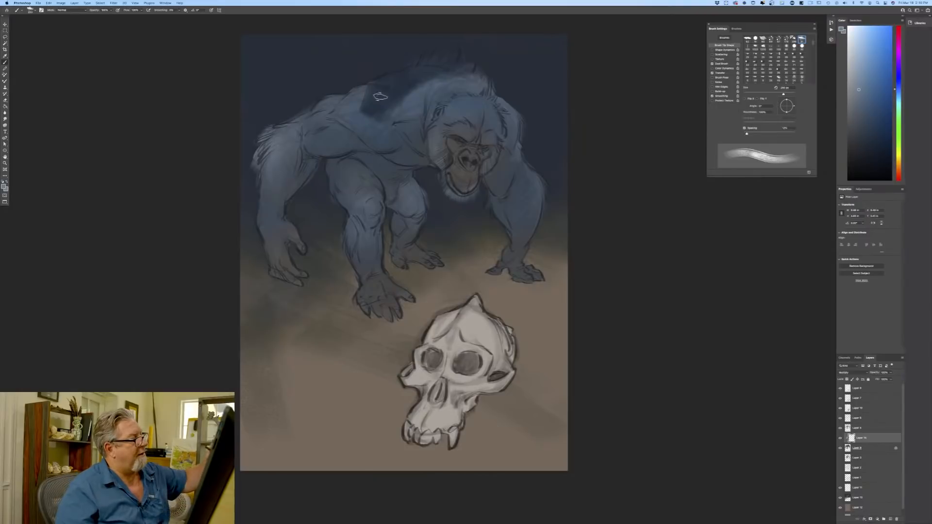
drag(468, 200, 452, 187)
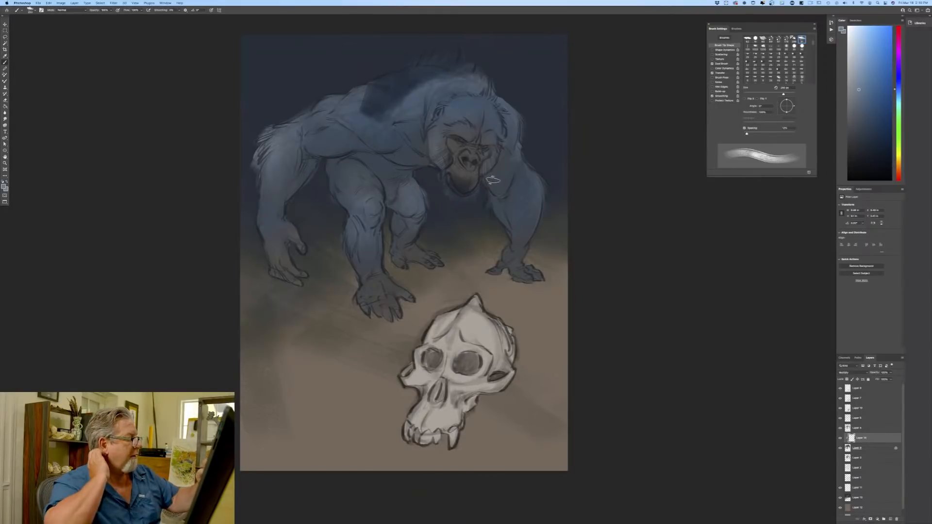
mouse_move(486, 185)
mouse_down()
mouse_move(516, 169)
mouse_move(502, 226)
mouse_move(525, 187)
mouse_move(509, 238)
mouse_move(527, 217)
mouse_move(497, 277)
mouse_move(516, 258)
mouse_move(507, 265)
mouse_move(521, 287)
mouse_up()
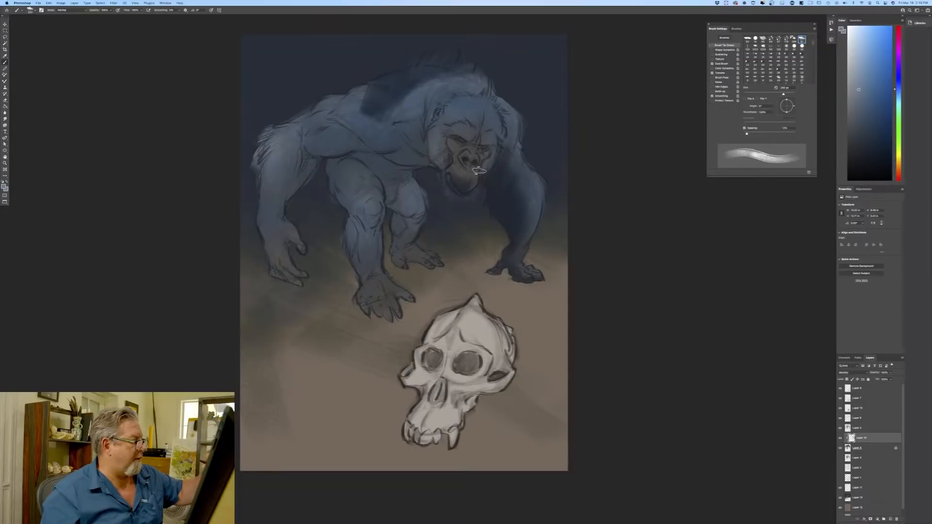
Use a smaller brush to deepen the shadows around the gorilla's eyes, muzzle and cheek.
key(bracketleft)
key(bracketleft)
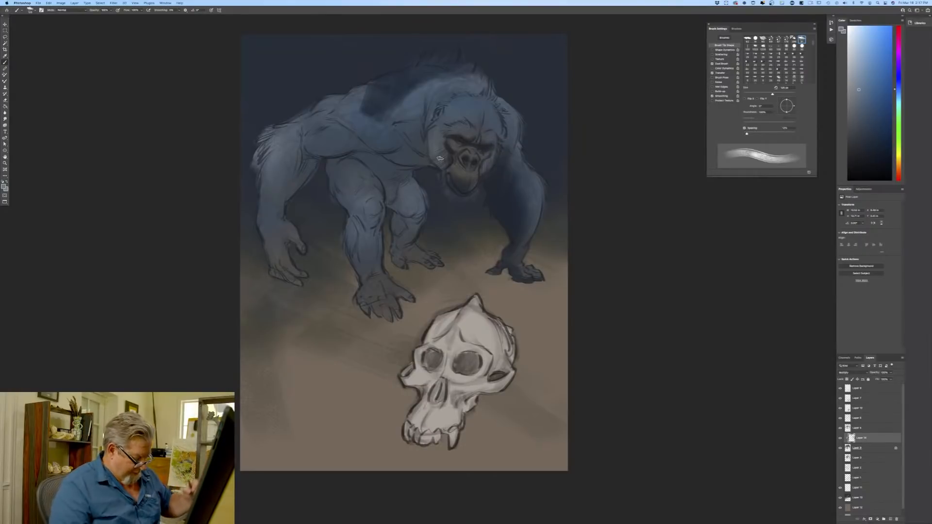
scroll(440, 158, up, 3)
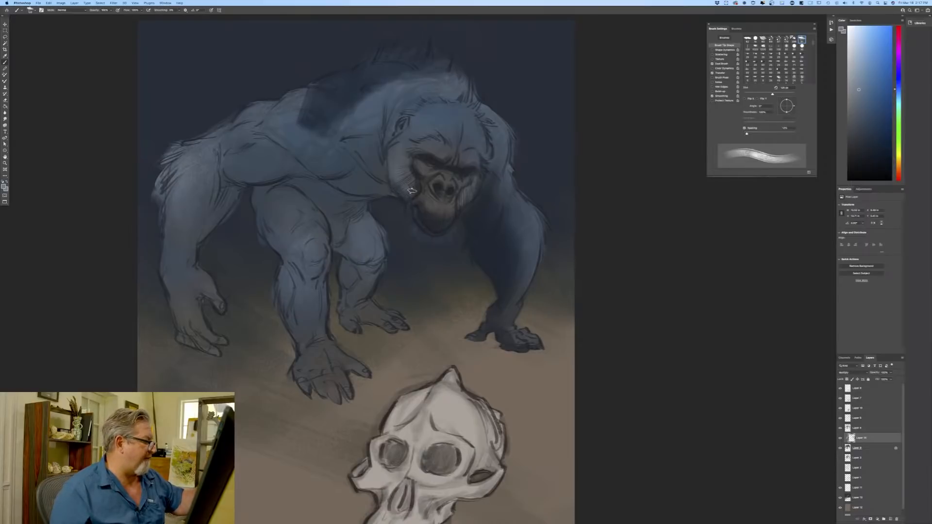
drag(393, 181, 393, 155)
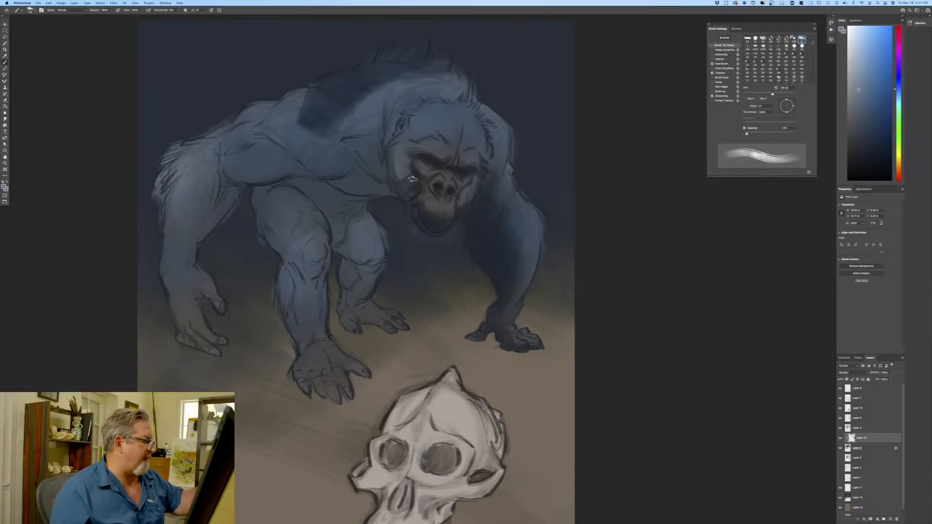
Enlarge the brush and shade the gorilla's chest, belly and rear leg down to the foot.
key(bracketright)
key(bracketright)
key(bracketright)
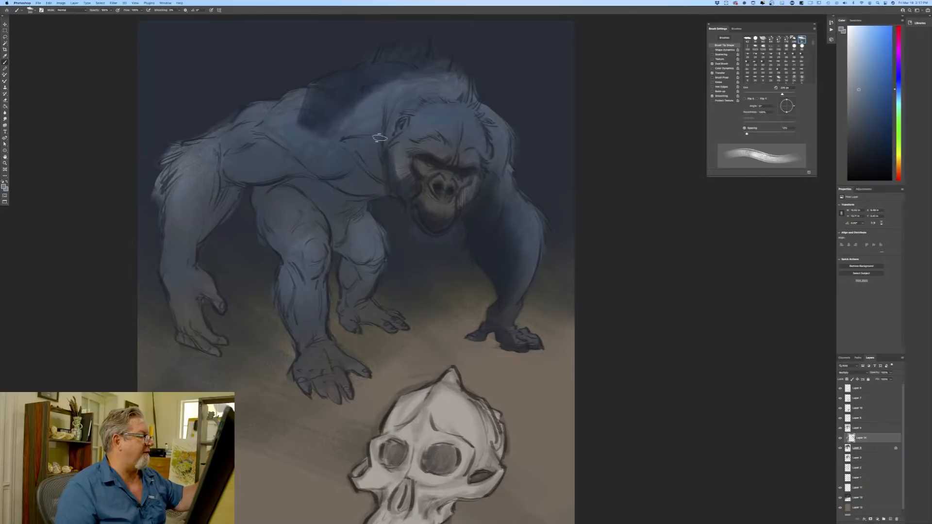
mouse_move(379, 190)
mouse_down()
mouse_move(376, 151)
mouse_move(371, 187)
mouse_move(343, 202)
mouse_move(341, 223)
mouse_move(335, 211)
mouse_move(348, 213)
mouse_move(369, 255)
mouse_move(374, 233)
mouse_move(362, 241)
mouse_move(351, 231)
mouse_move(343, 291)
mouse_up()
mouse_move(356, 218)
mouse_down()
mouse_move(350, 270)
mouse_move(374, 246)
mouse_move(342, 312)
mouse_move(372, 284)
mouse_move(354, 321)
mouse_move(393, 312)
mouse_move(391, 335)
mouse_up()
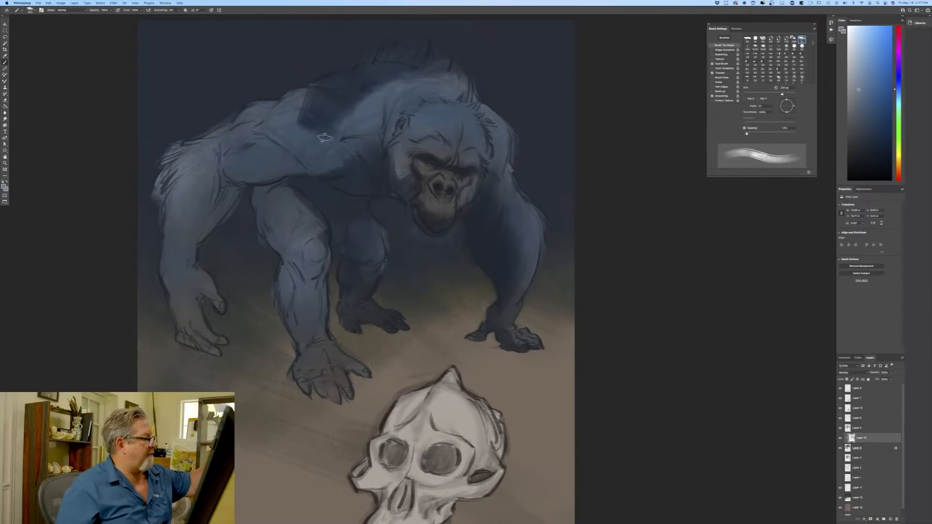
Shade beneath the gorilla's shoulder and upper arm, then clear the dark patch from its upper back.
mouse_move(328, 147)
mouse_down()
mouse_move(301, 145)
mouse_move(285, 175)
mouse_move(278, 164)
mouse_move(263, 193)
mouse_up()
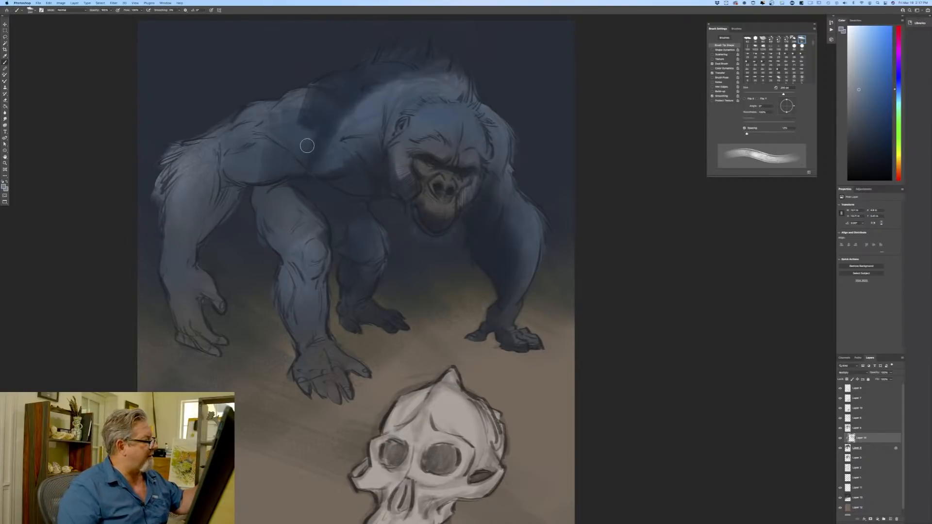
mouse_move(307, 145)
mouse_down()
mouse_move(328, 160)
mouse_move(279, 120)
mouse_move(260, 118)
mouse_move(278, 168)
mouse_move(256, 157)
mouse_move(246, 179)
mouse_move(310, 143)
mouse_move(318, 75)
mouse_move(366, 51)
mouse_move(407, 64)
mouse_move(407, 44)
mouse_move(478, 97)
mouse_move(470, 72)
mouse_up()
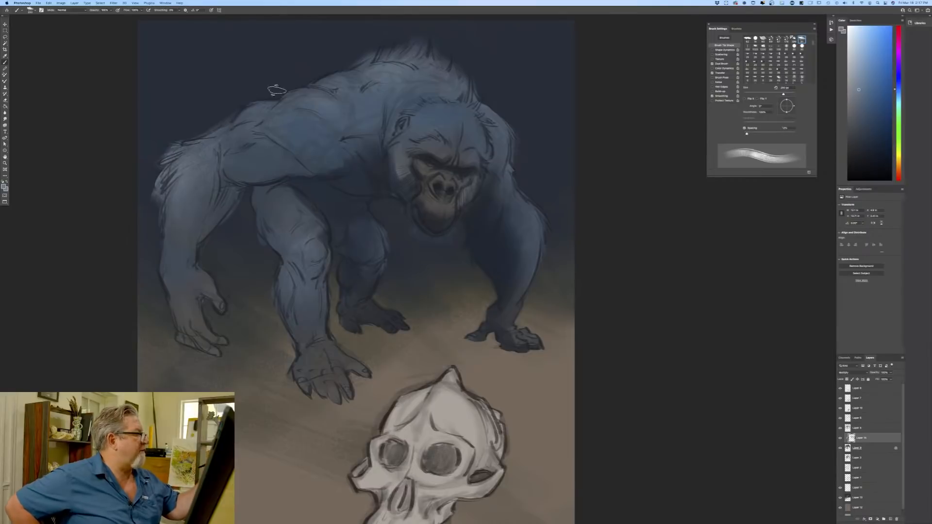
Paint a diagonal shadow edge across the gorilla's back and forehead, and darken the back, crest and far shoulder above it.
mouse_move(297, 99)
mouse_down()
mouse_move(449, 116)
mouse_move(401, 102)
mouse_move(472, 124)
mouse_move(528, 174)
mouse_up()
drag(371, 93, 422, 110)
drag(311, 91, 379, 101)
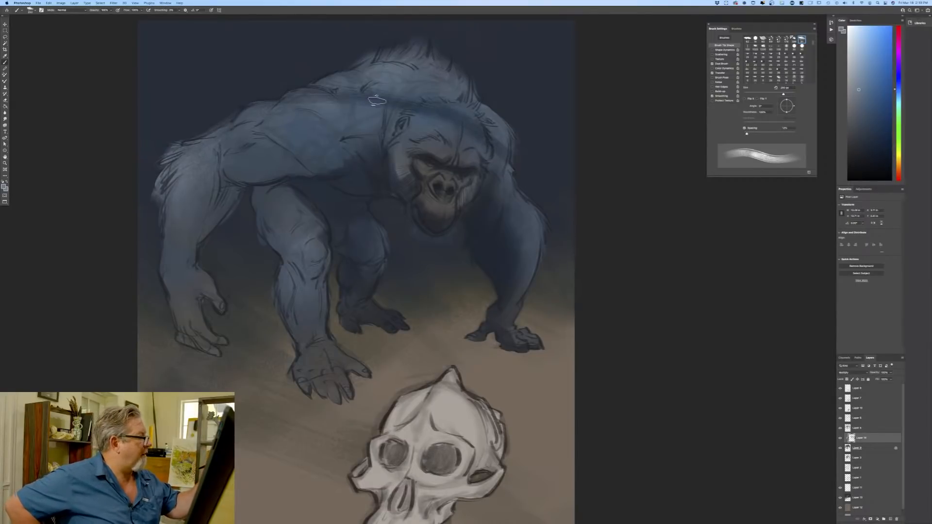
mouse_move(228, 103)
mouse_down()
mouse_move(323, 101)
mouse_move(275, 98)
mouse_move(514, 145)
mouse_move(569, 204)
mouse_up()
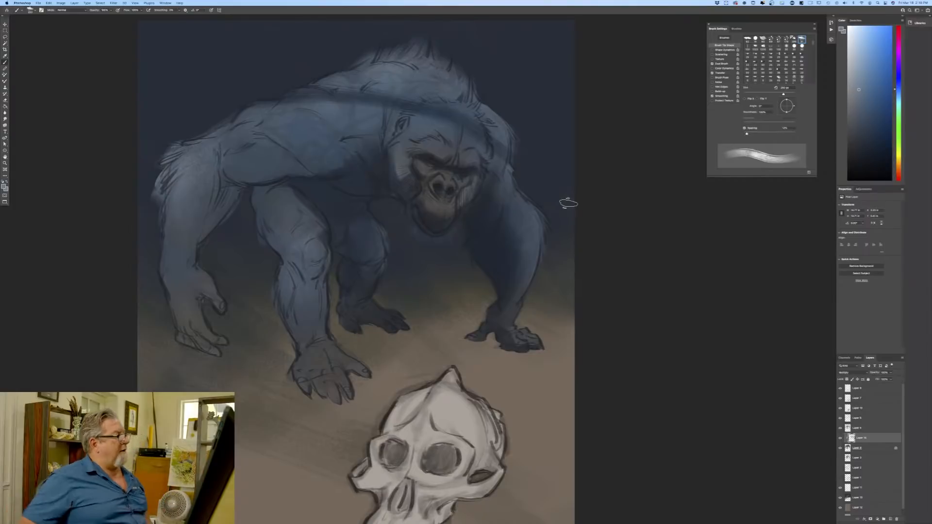
mouse_move(500, 87)
mouse_down()
mouse_move(498, 105)
mouse_move(425, 51)
mouse_move(297, 95)
mouse_up()
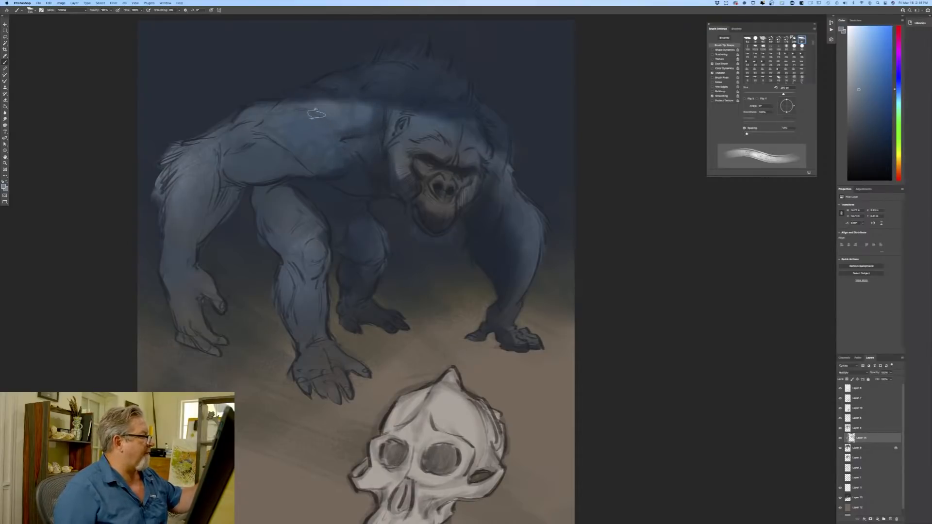
Shade the underside of the gorilla's outstretched arm, the front thigh, the inner forearm and the hand.
drag(329, 116, 296, 105)
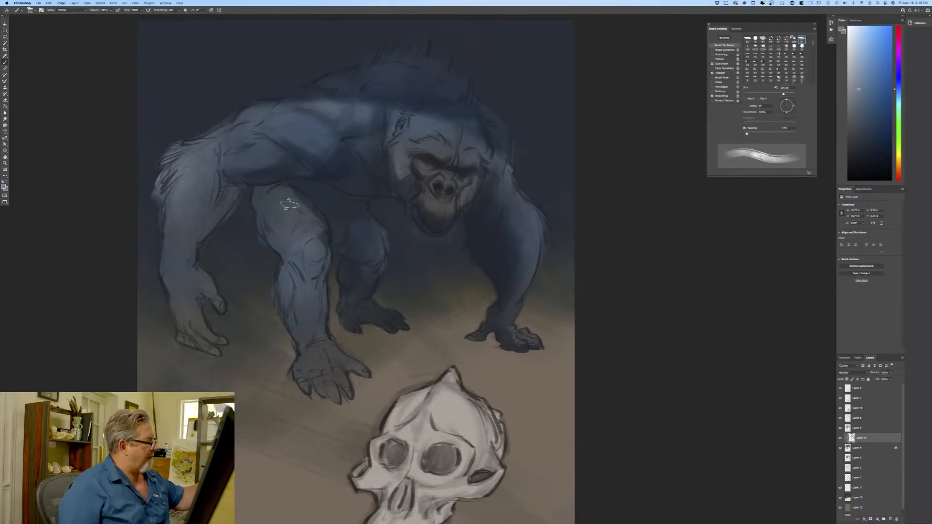
mouse_move(314, 212)
mouse_down()
mouse_move(278, 238)
mouse_move(271, 262)
mouse_move(307, 194)
mouse_move(273, 237)
mouse_move(270, 180)
mouse_move(259, 226)
mouse_up()
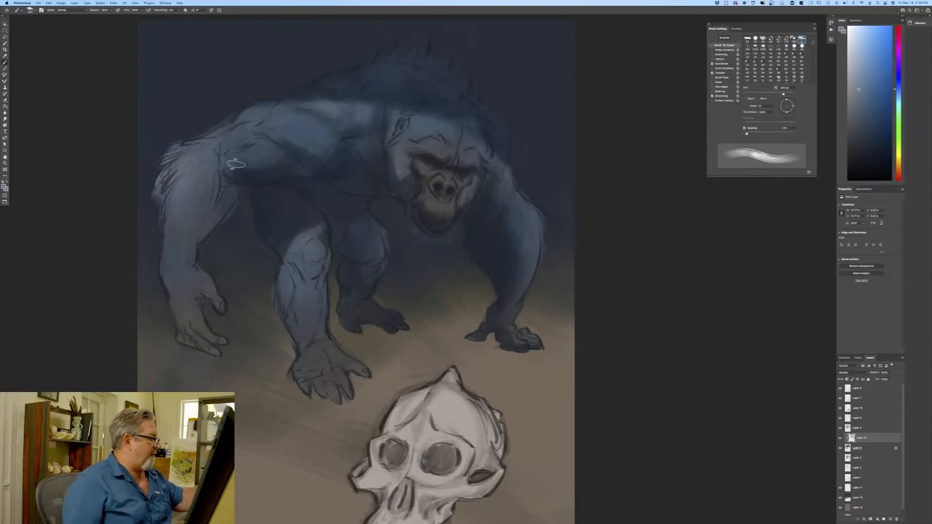
drag(213, 171, 218, 209)
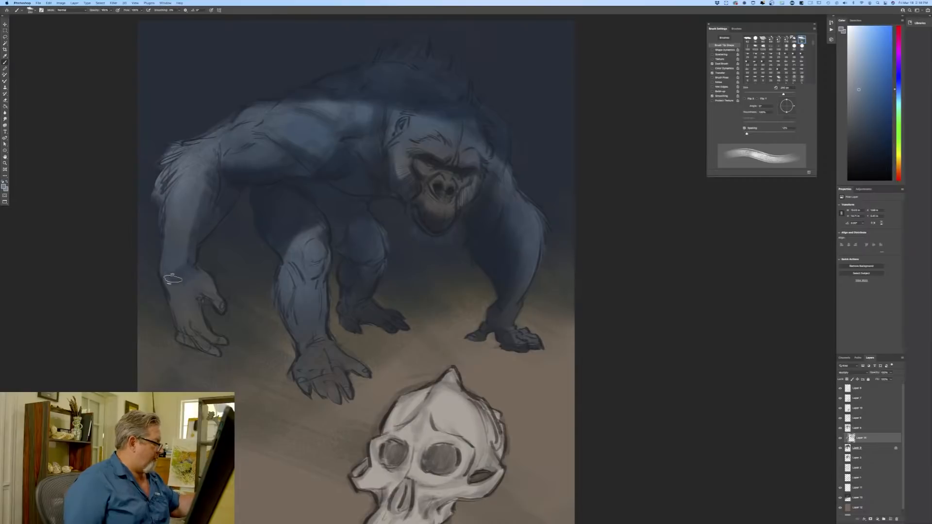
mouse_move(211, 308)
mouse_down()
mouse_move(182, 287)
mouse_move(169, 309)
mouse_move(216, 358)
mouse_up()
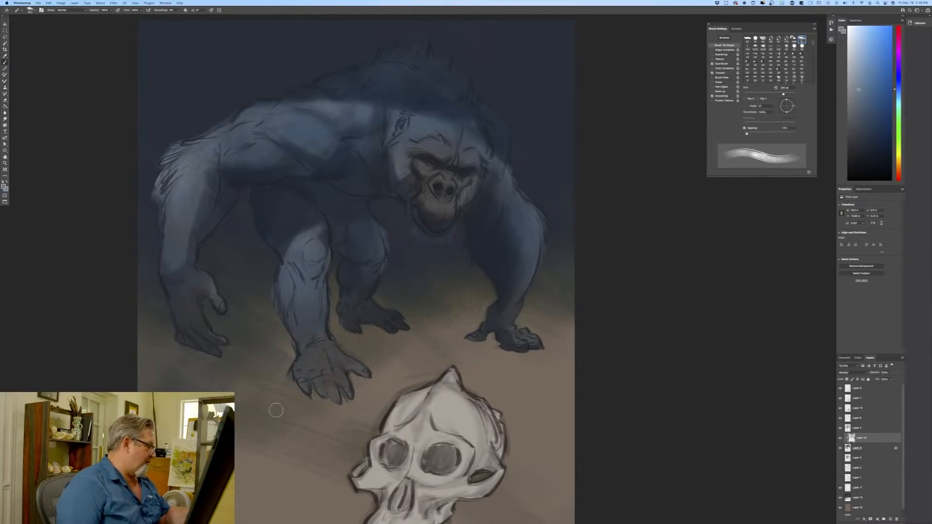
Reduce the brush size and shade the front leg below the knee, keeping the kneecap lighter.
key(bracketleft)
key(bracketleft)
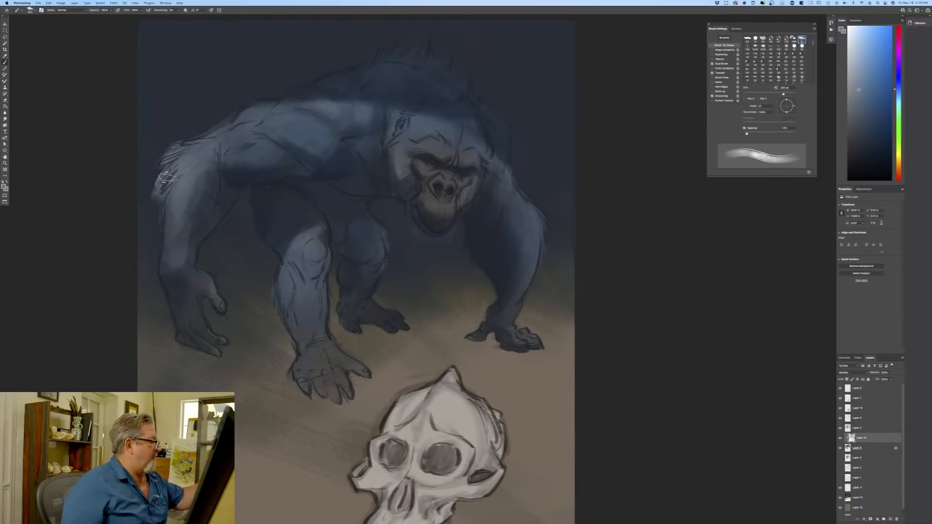
mouse_move(294, 299)
mouse_down()
mouse_move(290, 324)
mouse_move(281, 299)
mouse_move(318, 321)
mouse_up()
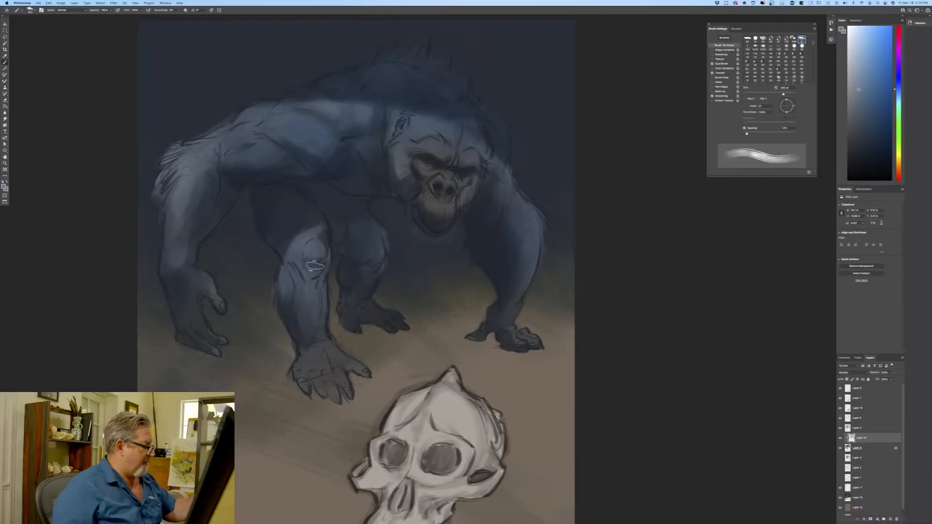
mouse_move(314, 266)
mouse_down()
mouse_move(313, 307)
mouse_move(303, 265)
mouse_move(301, 316)
mouse_up()
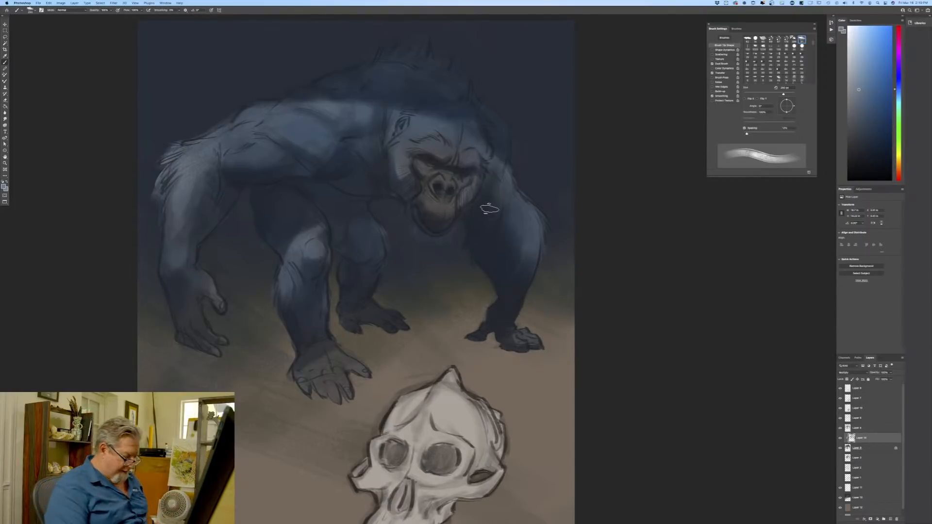
Check the whole composition, then select the layer holding the painted background behind the gorilla.
key(super+minus)
key(super+minus)
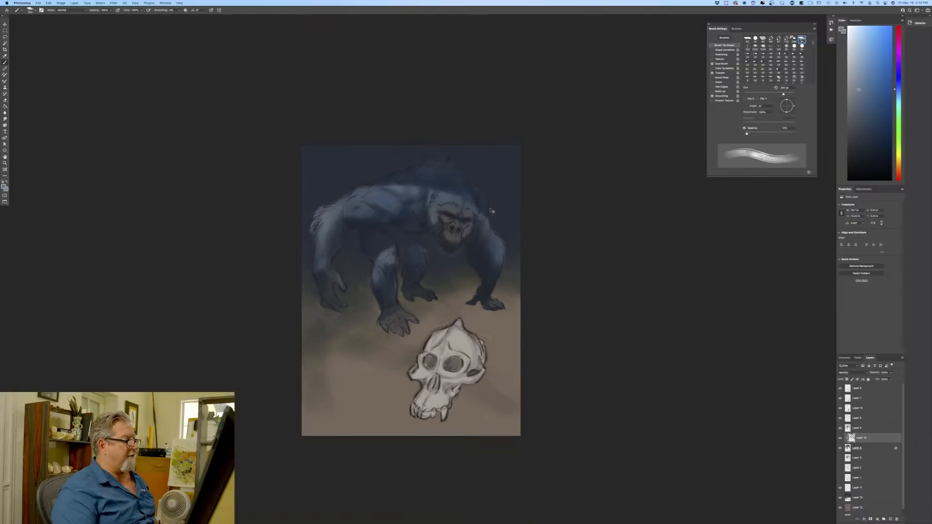
key(super+equal)
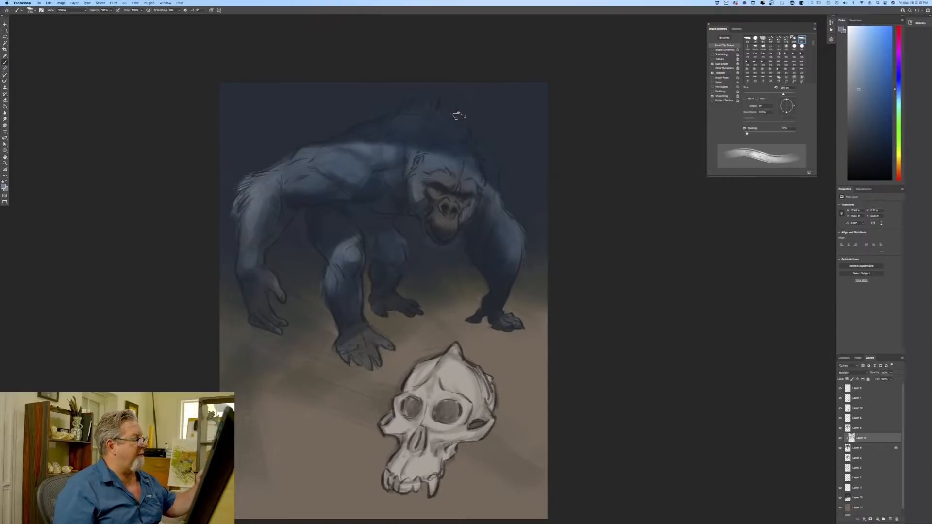
scroll(901, 480, down, 1)
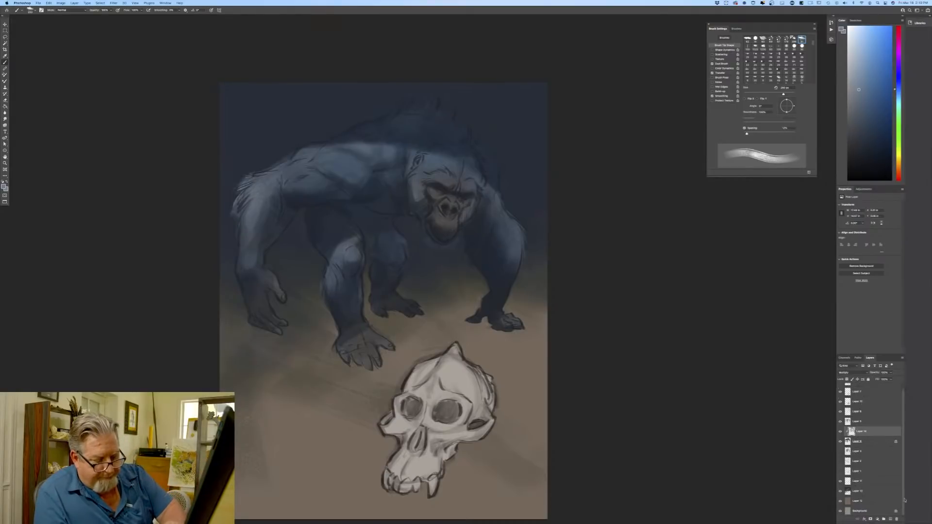
click(860, 491)
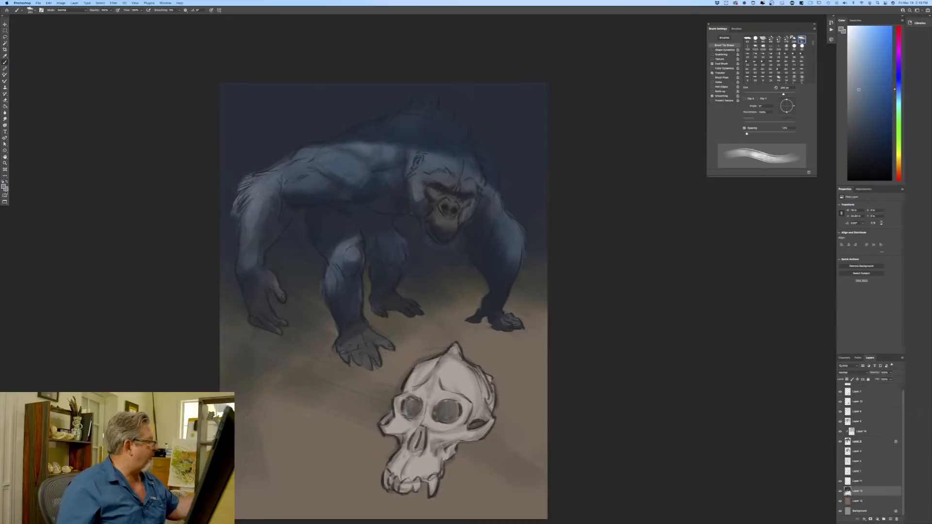
Choose a darker, more violet blue, enlarge the brush and darken the background above and around the gorilla's back and shoulders.
click(4, 187)
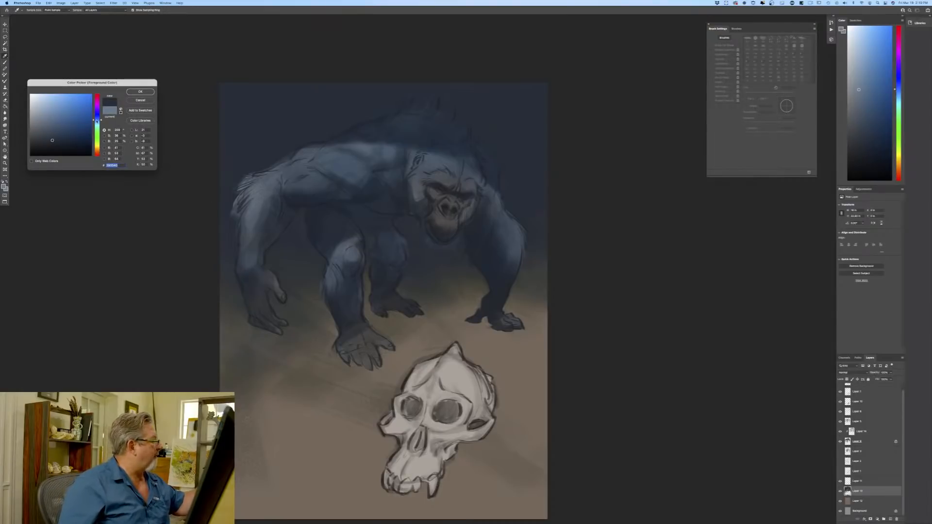
drag(97, 121, 96, 118)
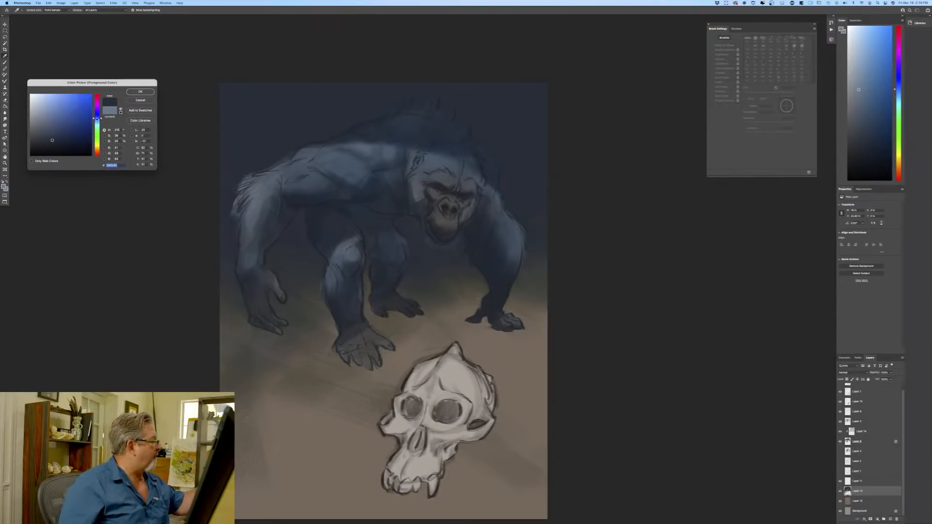
click(139, 92)
key(b)
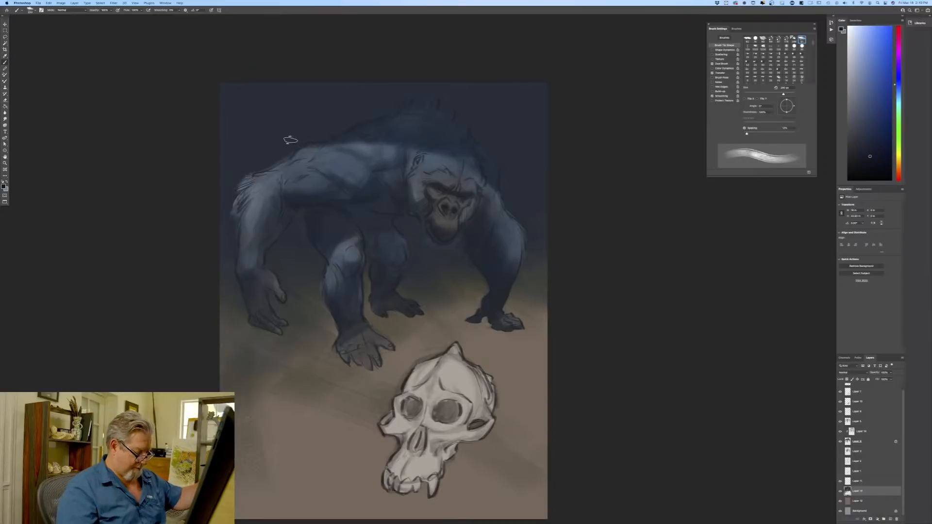
key(bracketright)
key(bracketright)
key(bracketright)
key(bracketright)
key(bracketright)
key(bracketright)
key(bracketright)
drag(352, 75, 346, 163)
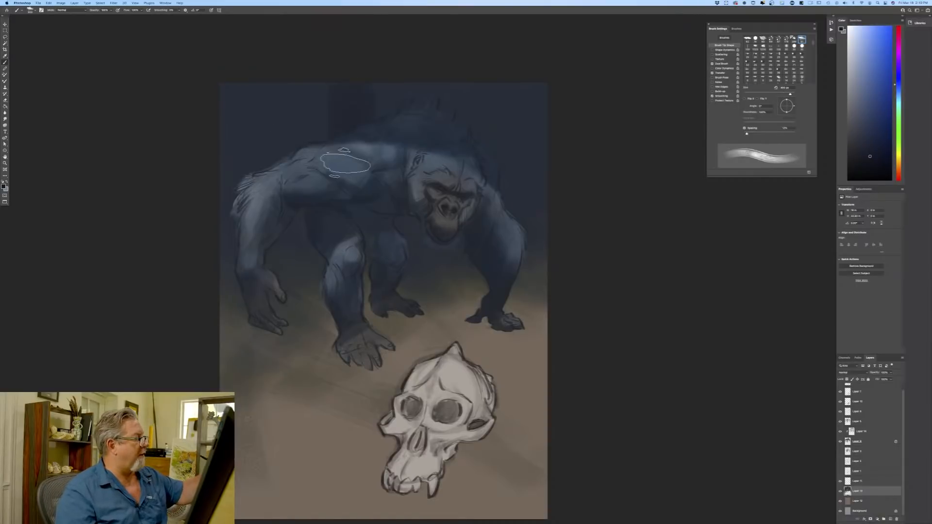
mouse_move(322, 94)
mouse_down()
mouse_move(372, 98)
mouse_move(415, 73)
mouse_move(447, 84)
mouse_move(450, 63)
mouse_move(470, 73)
mouse_move(512, 170)
mouse_move(531, 186)
mouse_move(519, 112)
mouse_move(535, 77)
mouse_up()
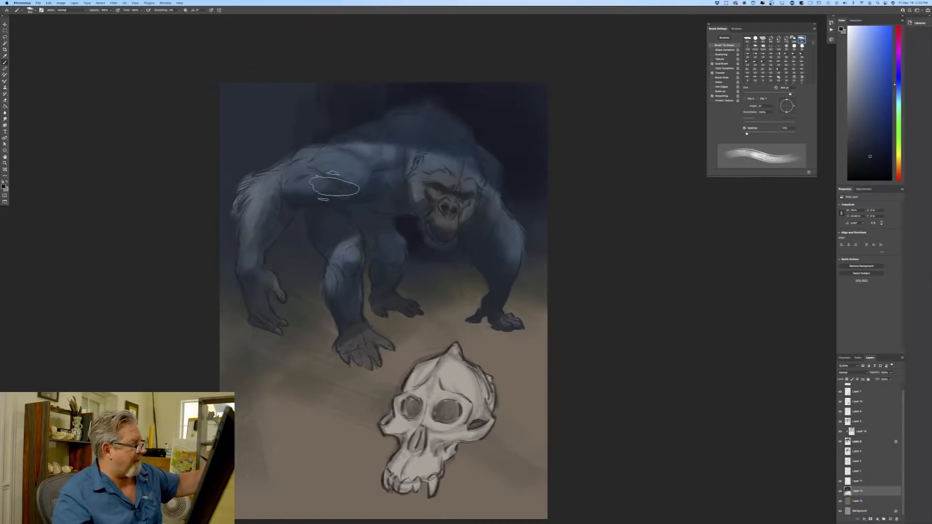
mouse_move(316, 138)
mouse_down()
mouse_move(312, 99)
mouse_move(299, 96)
mouse_move(273, 123)
mouse_move(238, 107)
mouse_up()
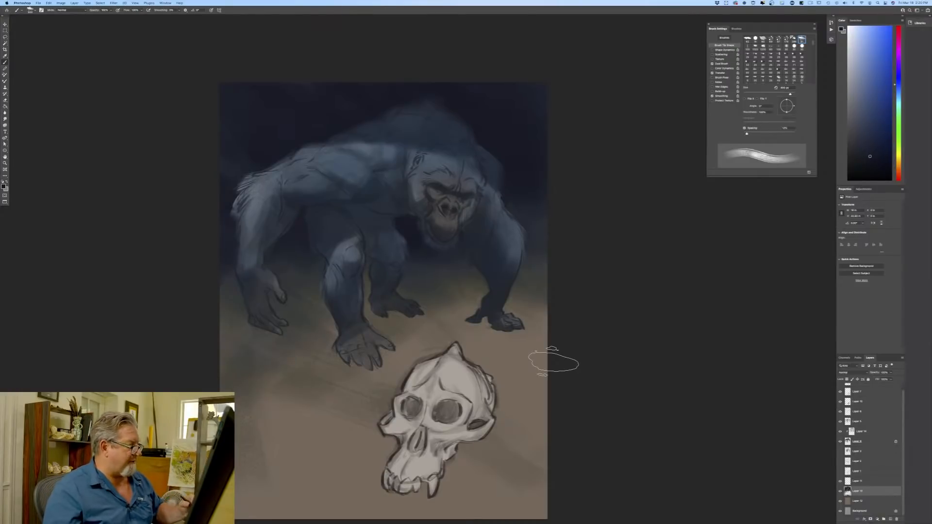
Pick a muted grey-blue and add a new Multiply layer directly beneath the gorilla's layer for ground shadows.
click(3, 185)
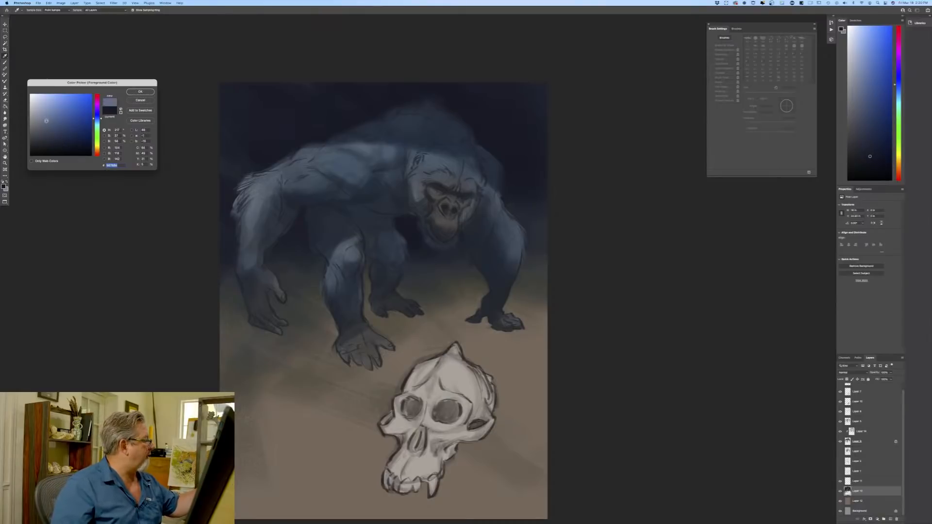
click(133, 94)
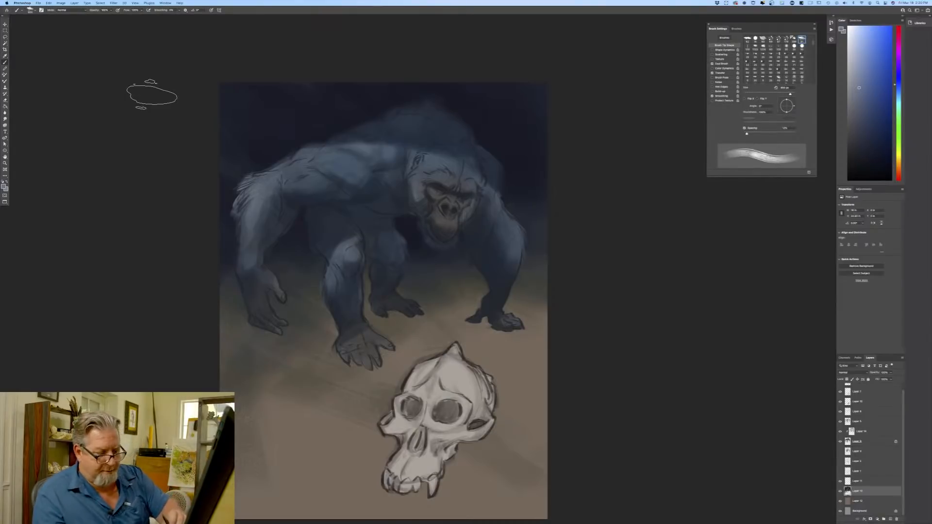
click(860, 432)
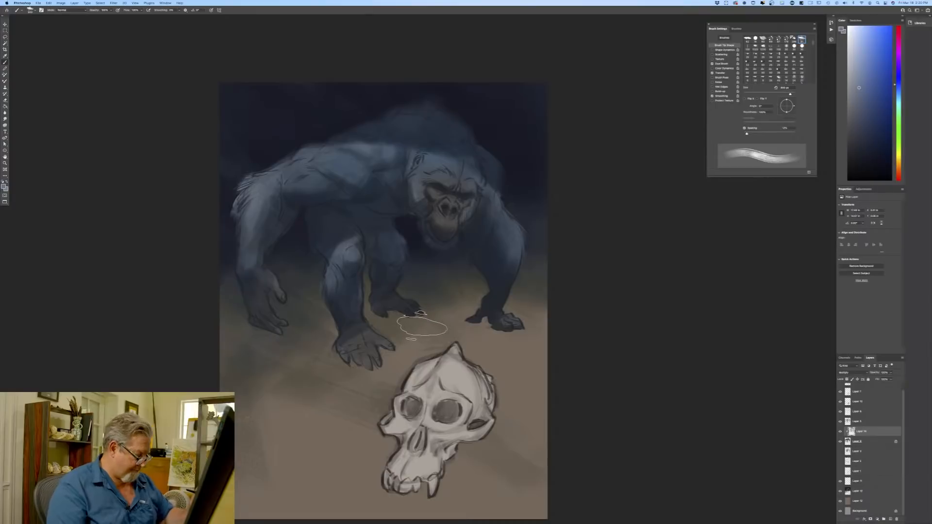
key(bracketleft)
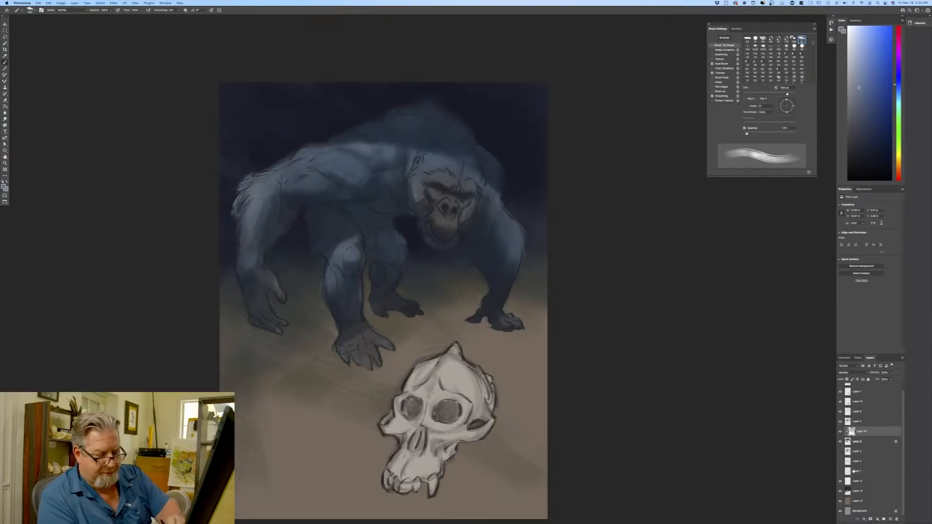
click(890, 519)
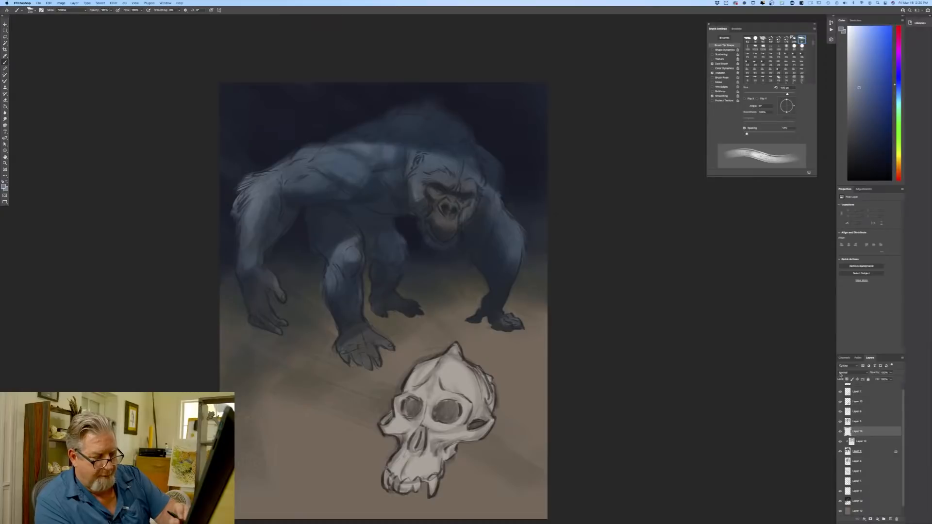
drag(869, 432, 871, 456)
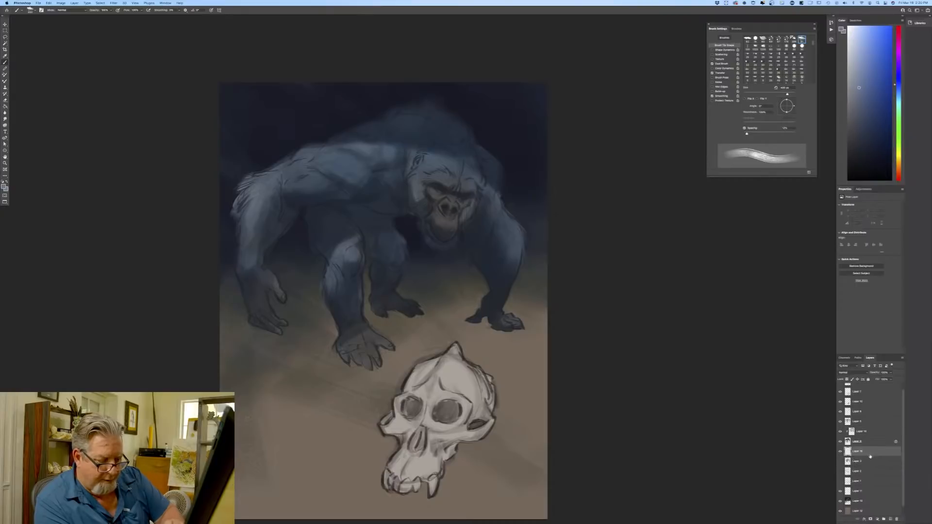
click(845, 375)
click(847, 389)
key(period)
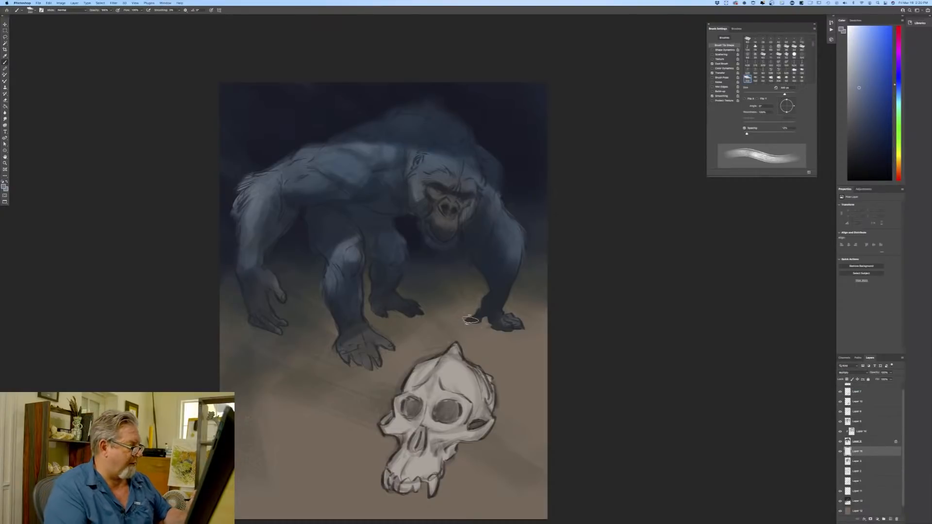
Paint cast shadows on the ground between the gorilla's planted far hand and feet, extending to just behind the skull's crest.
mouse_move(471, 320)
mouse_down()
mouse_move(495, 326)
mouse_move(462, 314)
mouse_move(498, 292)
mouse_move(502, 327)
mouse_move(484, 329)
mouse_move(512, 327)
mouse_move(477, 329)
mouse_move(489, 329)
mouse_move(479, 316)
mouse_move(438, 329)
mouse_move(440, 322)
mouse_move(408, 312)
mouse_move(432, 313)
mouse_move(374, 307)
mouse_move(392, 318)
mouse_up()
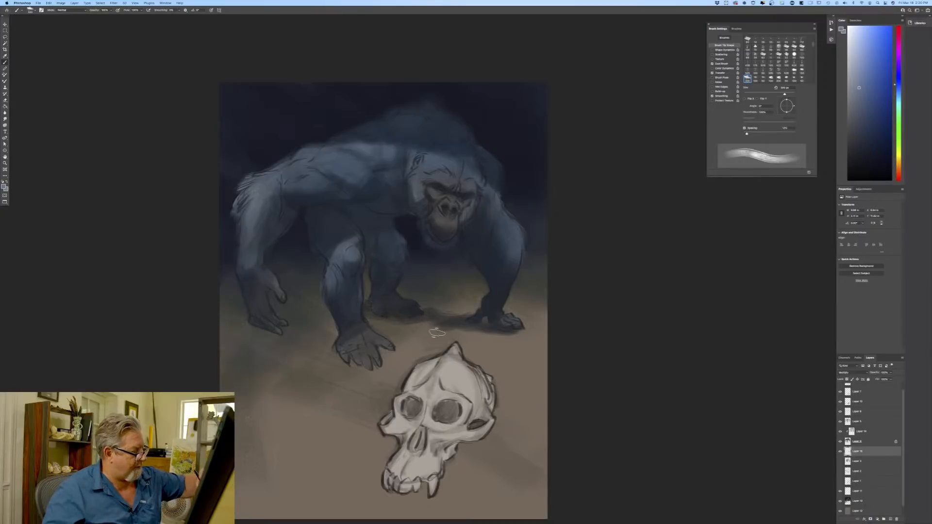
mouse_move(436, 350)
mouse_down()
mouse_move(470, 358)
mouse_move(439, 354)
mouse_move(440, 342)
mouse_move(458, 356)
mouse_move(447, 342)
mouse_move(496, 355)
mouse_up()
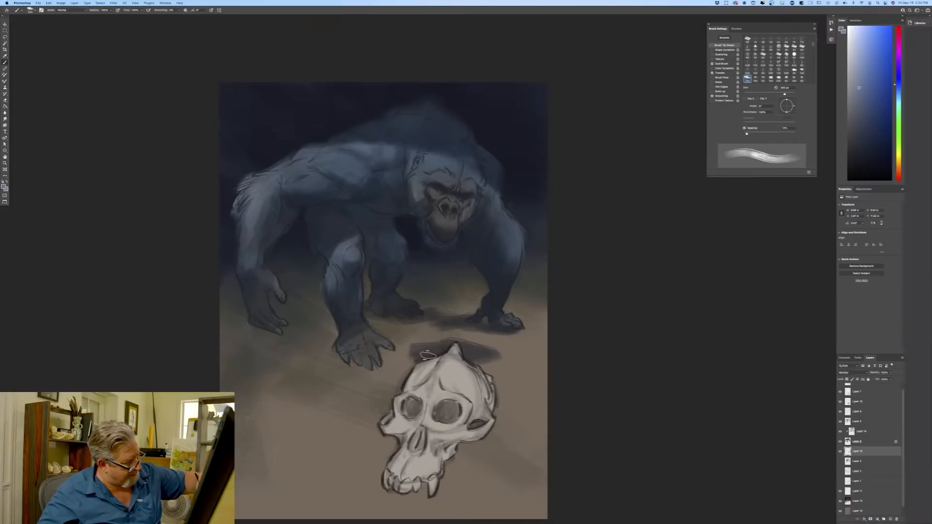
mouse_move(435, 343)
mouse_down()
mouse_move(448, 327)
mouse_move(416, 347)
mouse_move(430, 320)
mouse_move(396, 345)
mouse_move(414, 316)
mouse_move(383, 339)
mouse_move(395, 317)
mouse_move(368, 321)
mouse_up()
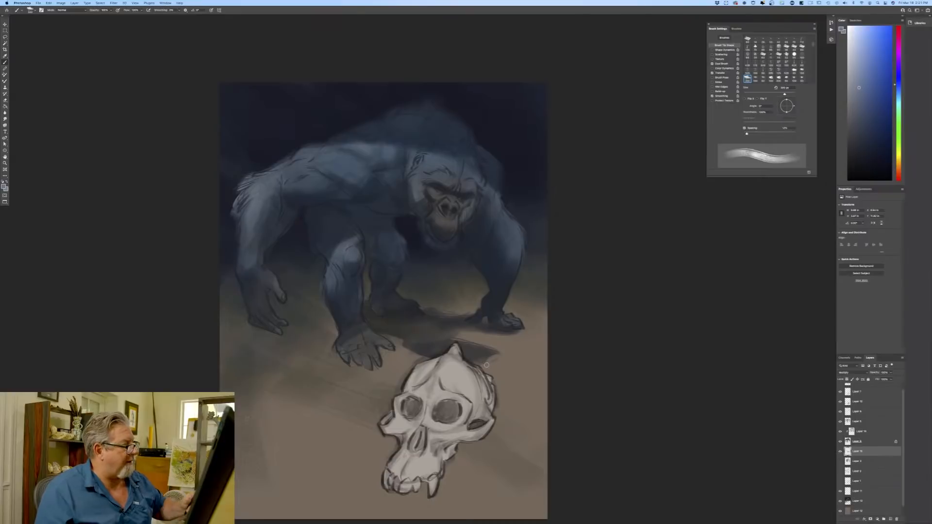
mouse_move(467, 337)
mouse_down()
mouse_move(413, 319)
mouse_move(425, 342)
mouse_move(381, 321)
mouse_move(415, 344)
mouse_move(484, 360)
mouse_up()
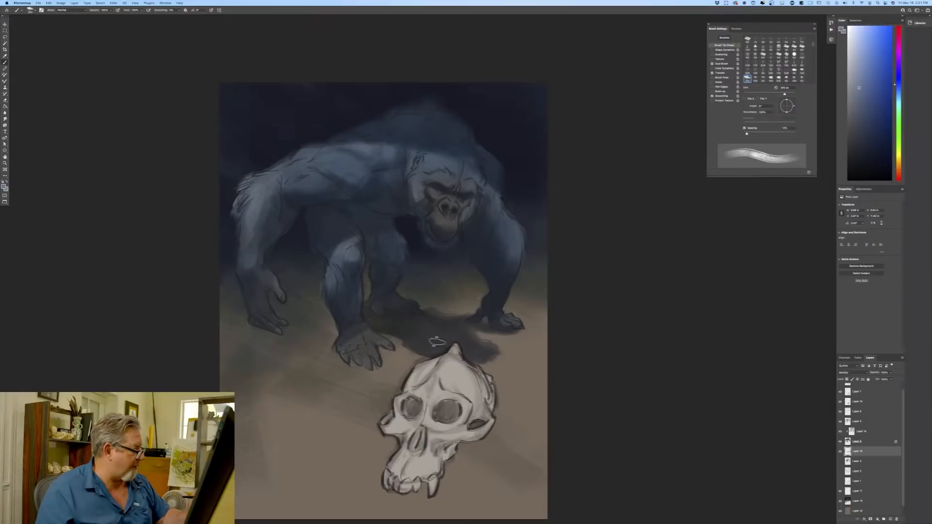
Extend the ground shadow beneath the front foot and outstretched arm, and darken the ground behind the legs.
mouse_move(323, 348)
mouse_down()
mouse_move(302, 316)
mouse_move(295, 351)
mouse_move(265, 365)
mouse_move(283, 365)
mouse_move(267, 382)
mouse_move(254, 377)
mouse_move(279, 353)
mouse_move(237, 355)
mouse_up()
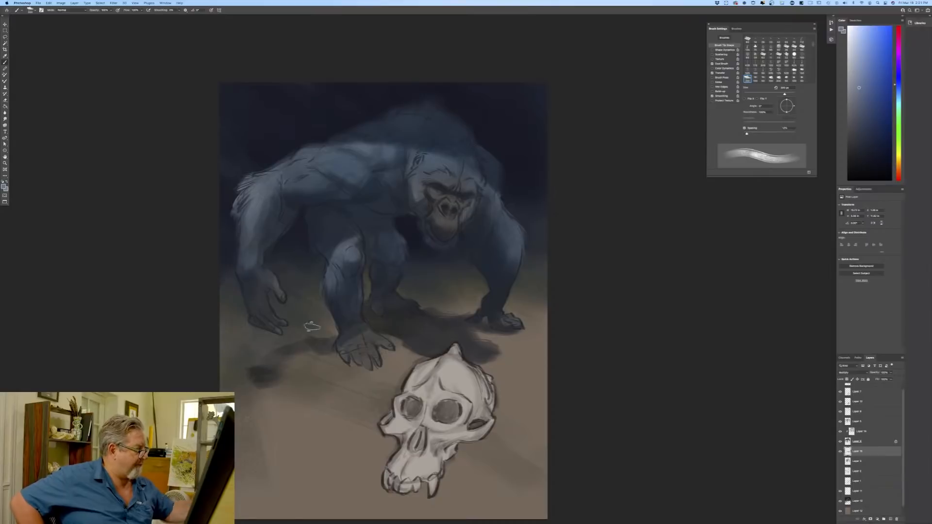
mouse_move(355, 327)
mouse_down()
mouse_move(310, 339)
mouse_move(326, 327)
mouse_move(307, 323)
mouse_move(365, 312)
mouse_move(339, 332)
mouse_move(324, 308)
mouse_move(323, 346)
mouse_move(321, 318)
mouse_move(308, 334)
mouse_move(307, 321)
mouse_move(303, 335)
mouse_move(293, 330)
mouse_move(297, 341)
mouse_move(280, 332)
mouse_move(283, 344)
mouse_move(248, 349)
mouse_move(252, 378)
mouse_move(269, 345)
mouse_move(249, 368)
mouse_move(267, 358)
mouse_move(274, 382)
mouse_move(276, 373)
mouse_move(279, 384)
mouse_move(257, 383)
mouse_move(263, 397)
mouse_move(303, 403)
mouse_move(270, 408)
mouse_move(252, 378)
mouse_move(251, 389)
mouse_move(260, 348)
mouse_up()
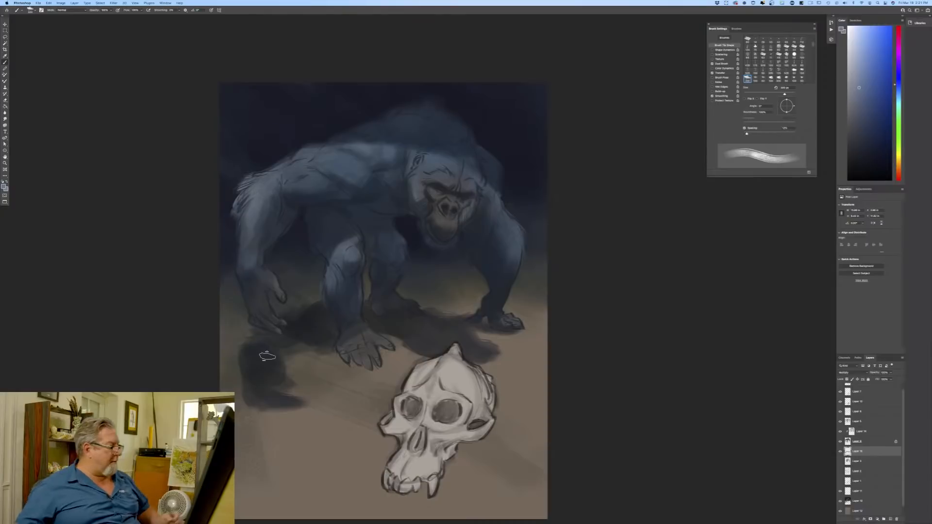
mouse_move(288, 309)
mouse_down()
mouse_move(326, 294)
mouse_move(316, 318)
mouse_move(276, 280)
mouse_move(267, 329)
mouse_move(245, 313)
mouse_move(255, 342)
mouse_move(228, 329)
mouse_up()
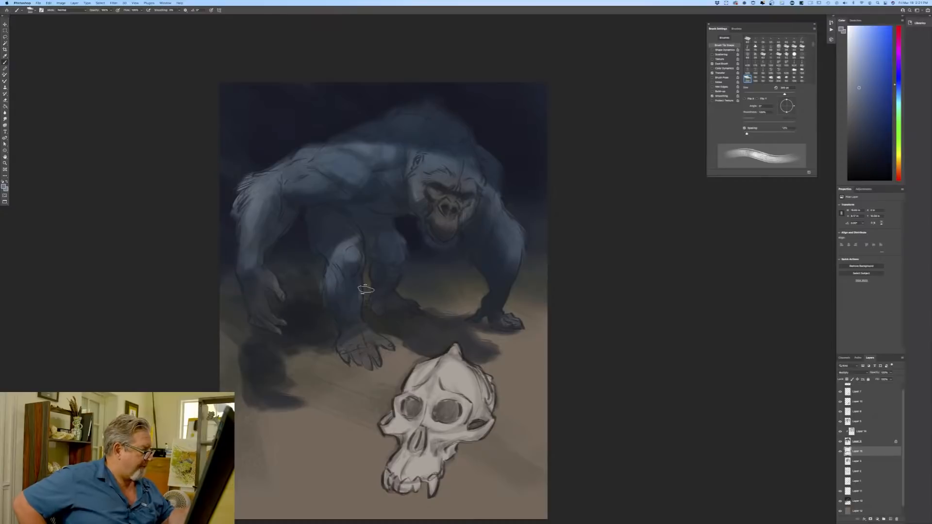
mouse_move(451, 311)
mouse_down()
mouse_move(477, 318)
mouse_move(472, 307)
mouse_move(485, 309)
mouse_move(481, 323)
mouse_move(462, 326)
mouse_move(428, 302)
mouse_up()
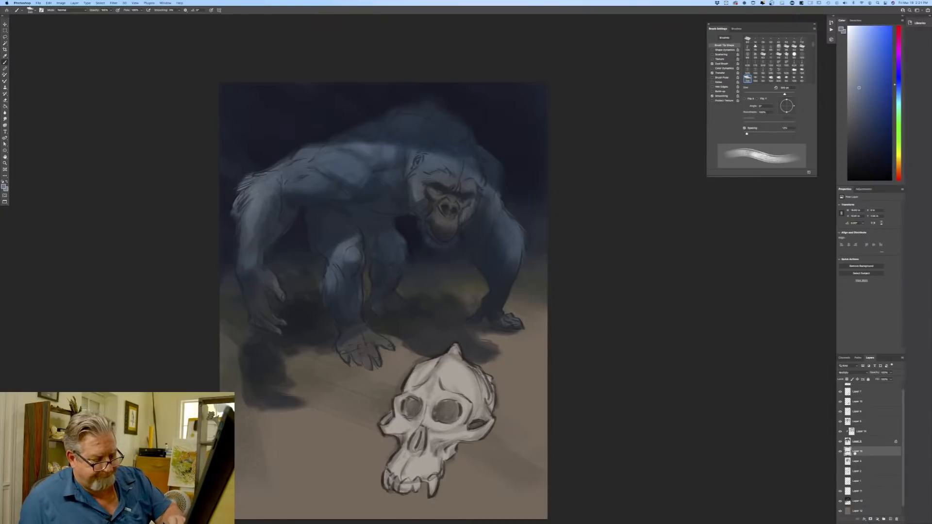
Select the Multiply shadow layer clipped to the gorilla and reduce the brush size for finer shading.
click(860, 432)
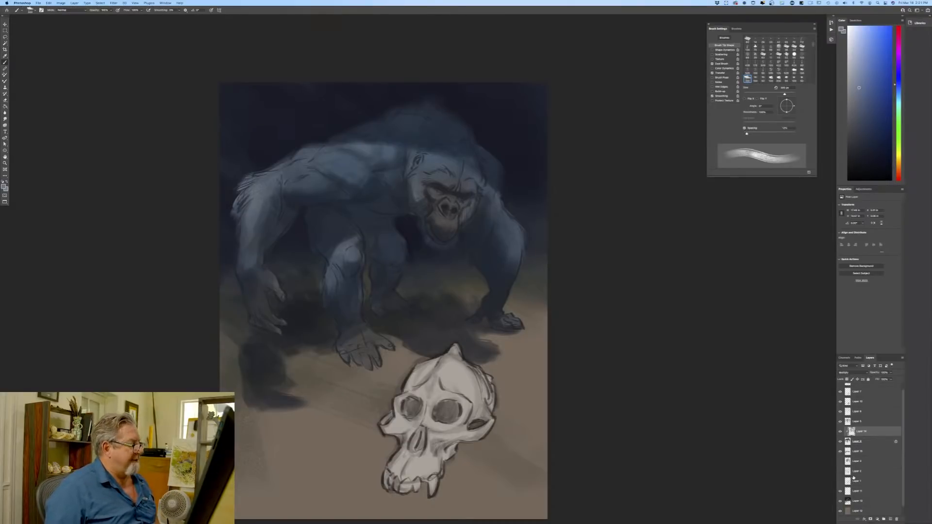
mouse_move(163, 384)
mouse_down()
mouse_move(177, 337)
mouse_move(194, 329)
mouse_move(180, 365)
mouse_move(169, 340)
mouse_up()
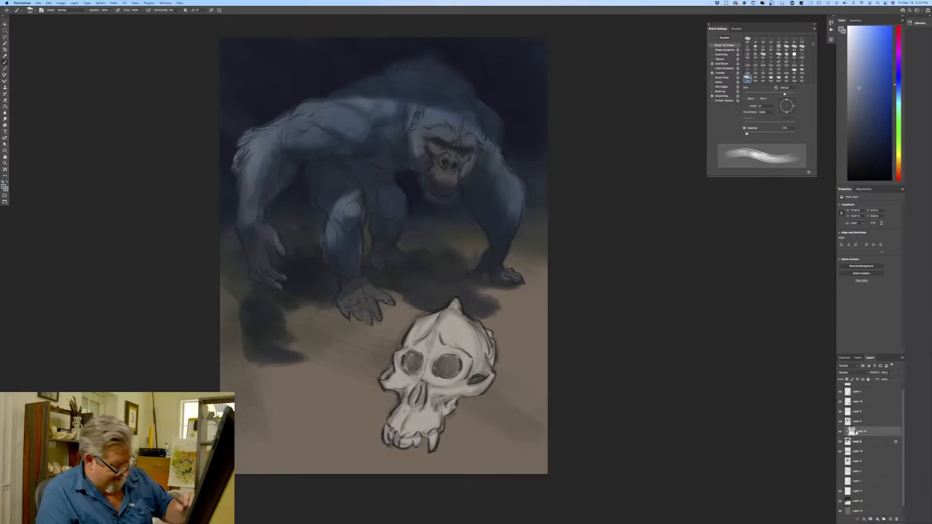
key([)
key([)
key([)
key([)
key([)
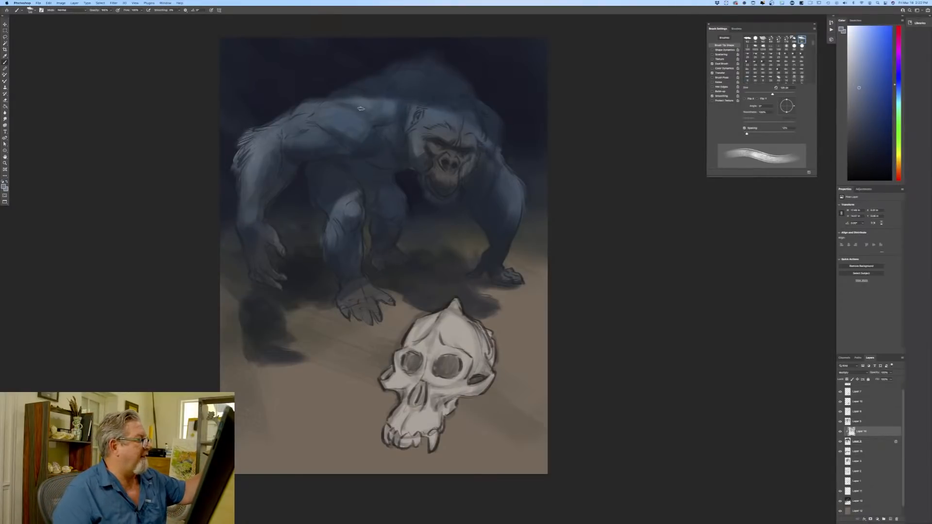
Paint pale blue highlights over the gorilla's forehead, upper back and shoulder on the clipped Overlay layer, enlarging the brush for broader areas.
key(bracketright)
key(bracketright)
key(bracketright)
key(bracketright)
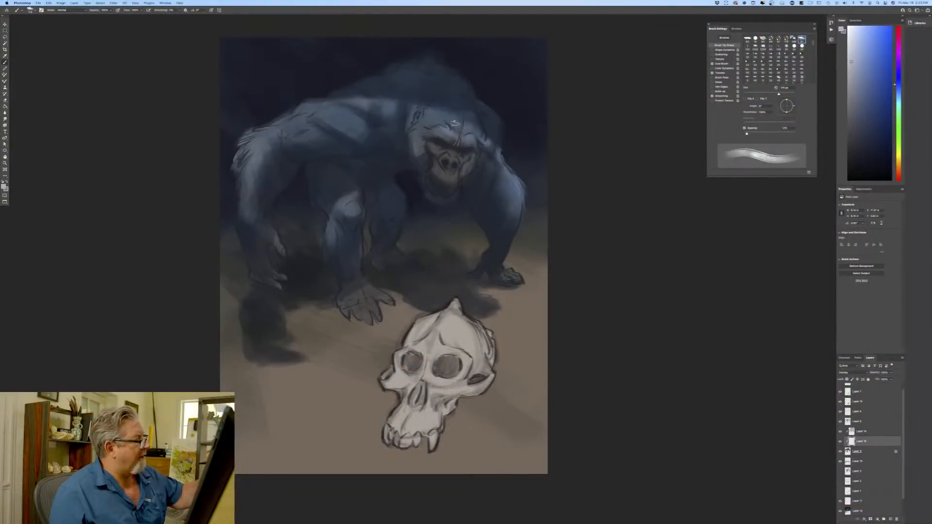
drag(421, 116, 439, 117)
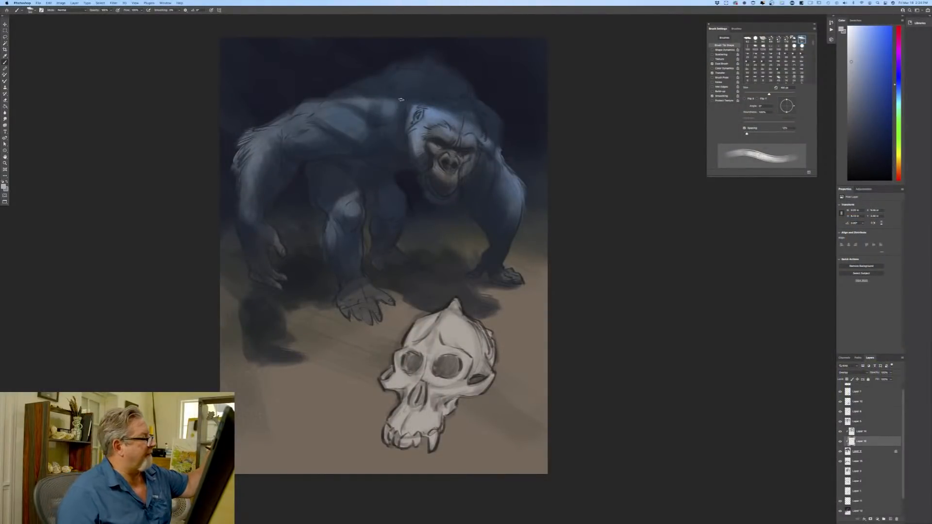
key(bracketright)
key(bracketright)
mouse_move(401, 102)
mouse_down()
mouse_move(384, 110)
mouse_move(380, 99)
mouse_move(380, 122)
mouse_move(370, 105)
mouse_move(377, 97)
mouse_move(374, 107)
mouse_move(336, 99)
mouse_move(325, 106)
mouse_move(353, 113)
mouse_move(352, 121)
mouse_move(336, 122)
mouse_move(342, 116)
mouse_move(327, 103)
mouse_move(357, 132)
mouse_move(364, 129)
mouse_move(329, 122)
mouse_move(314, 103)
mouse_move(310, 128)
mouse_up()
key(bracketright)
key(bracketright)
key(bracketright)
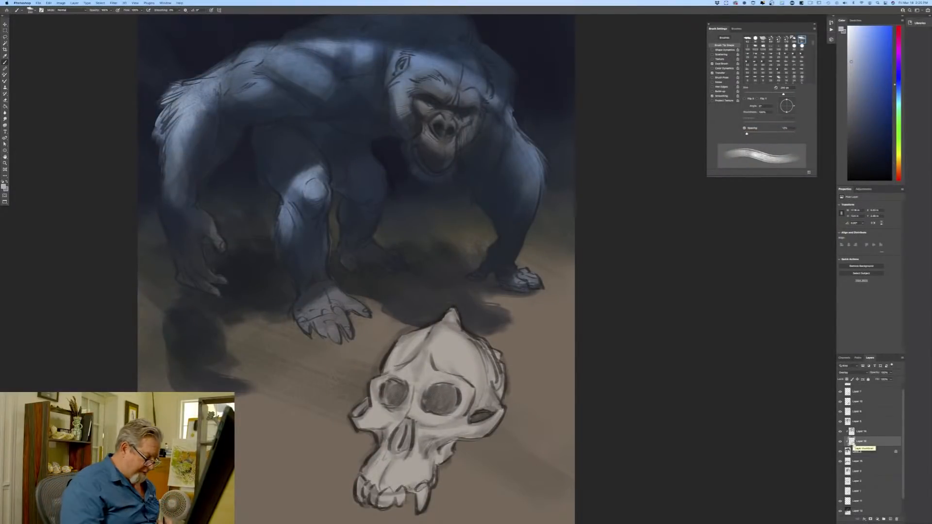
Check the whole composition and add a new layer at the top of the layer stack.
key(super+minus)
drag(164, 309, 174, 356)
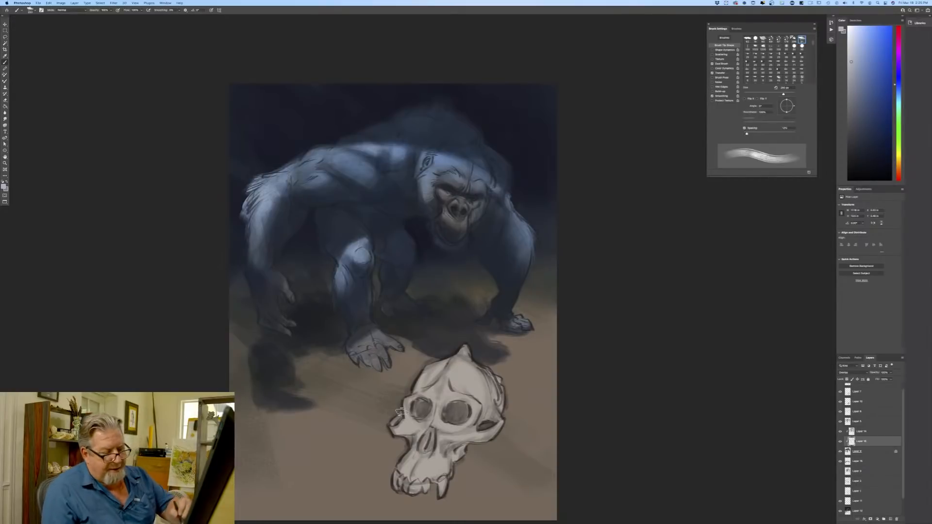
scroll(903, 411, up, 1)
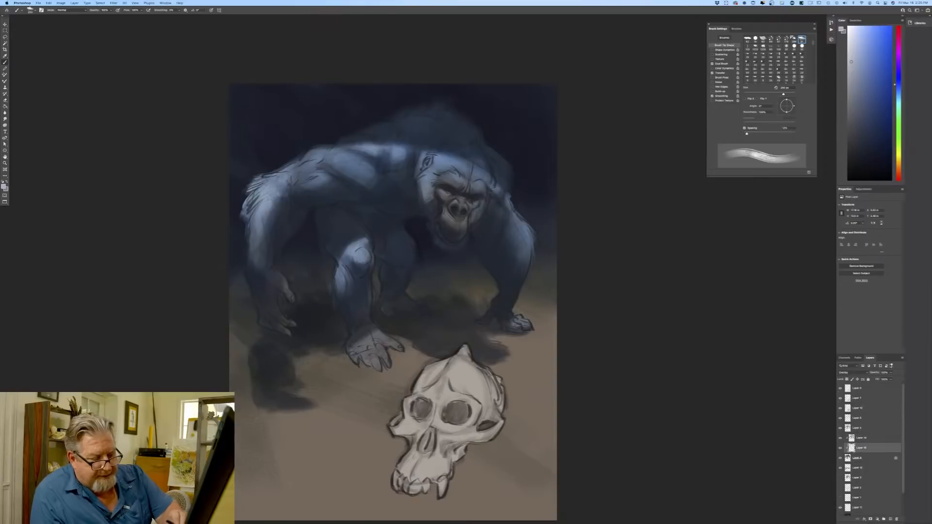
click(869, 391)
click(884, 520)
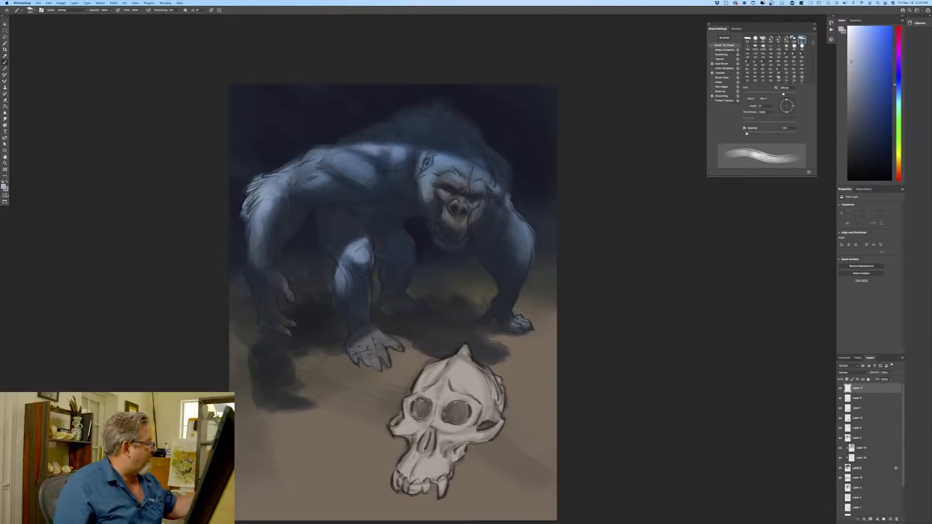
Sample the ground and gorilla tones, then settle on a muted mid-dark brown with an orange hue as the foreground colour.
click(4, 185)
click(343, 440)
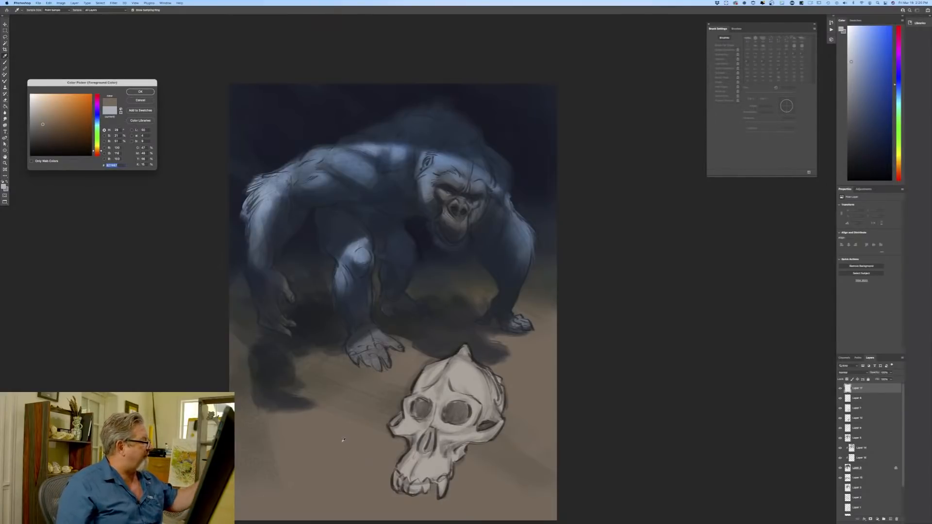
click(475, 233)
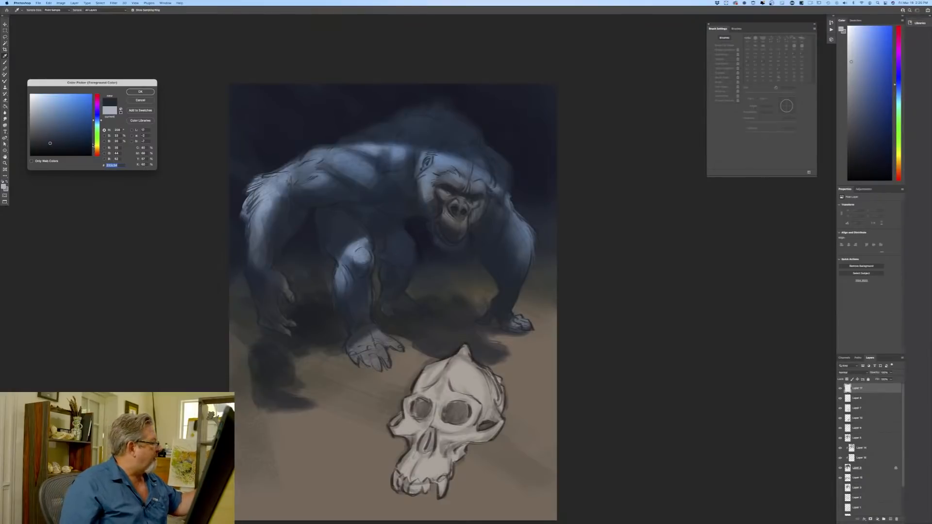
click(97, 125)
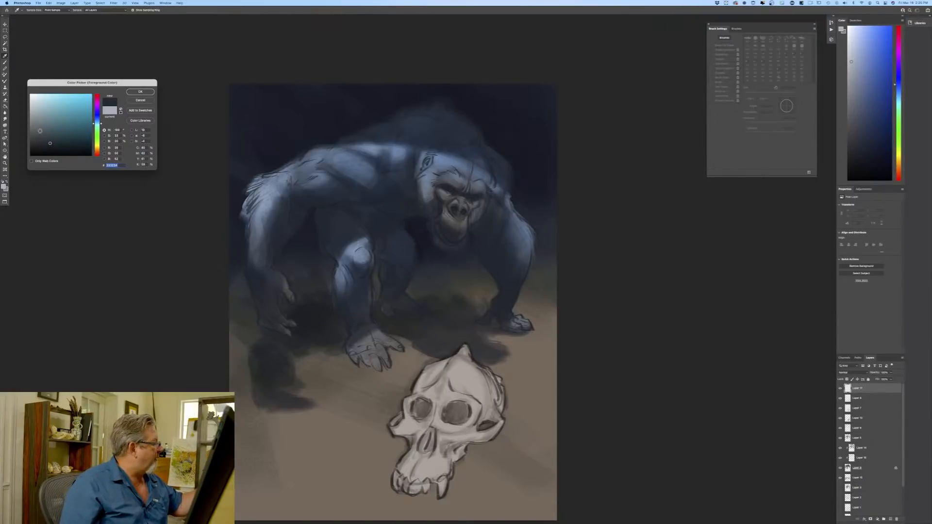
click(40, 130)
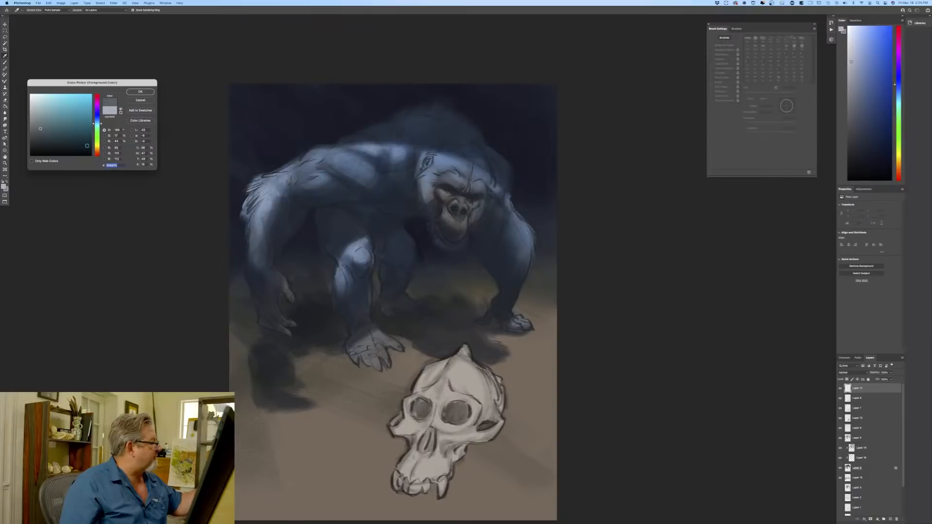
click(97, 150)
click(140, 92)
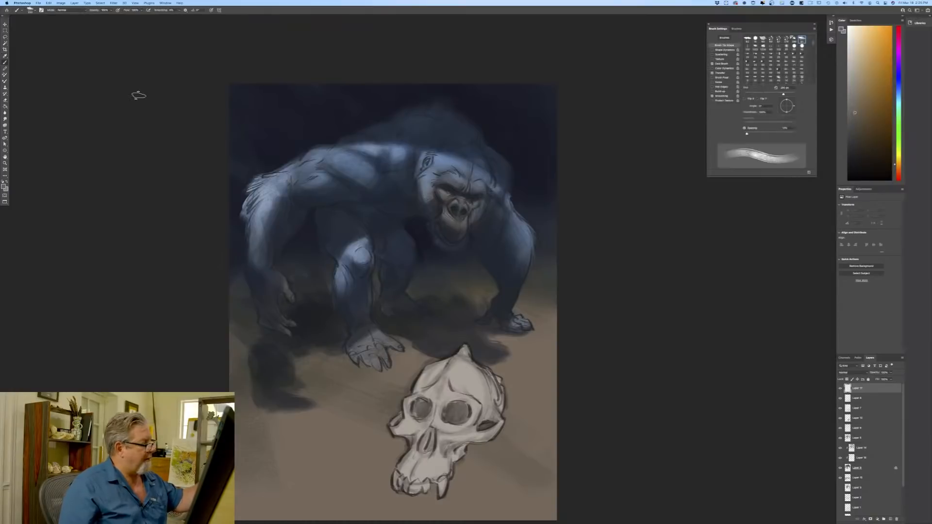
Switch to a smaller pastel brush preset and paint a brown test stroke on the arm just beside the gorilla's jaw.
key(super+equal)
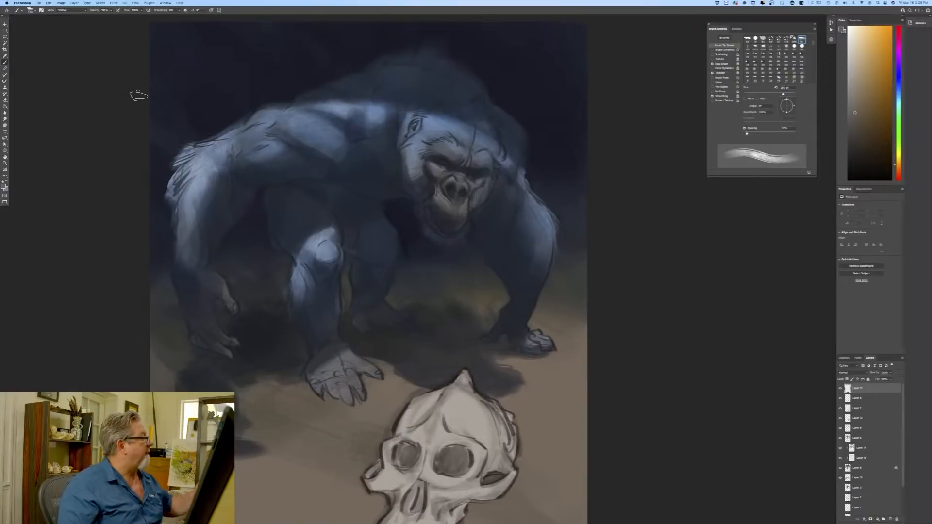
right_click(138, 95)
key(comma)
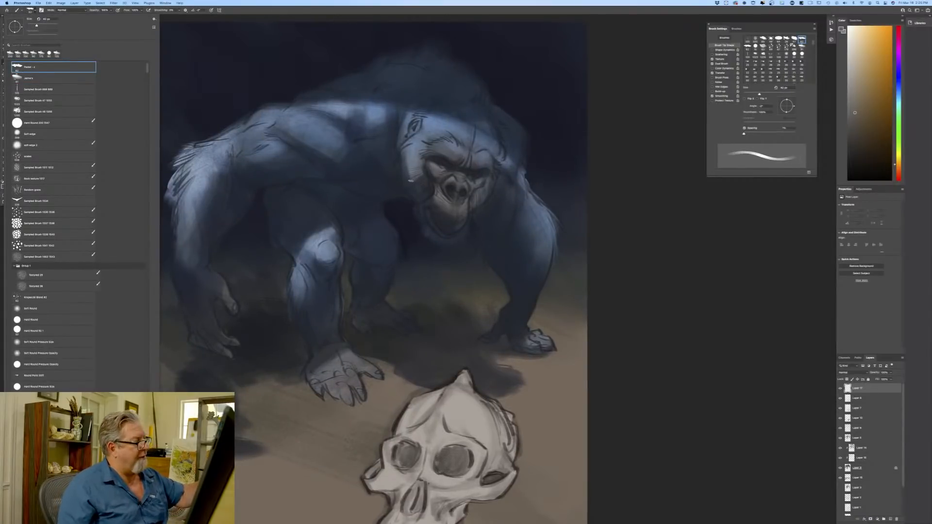
key(Return)
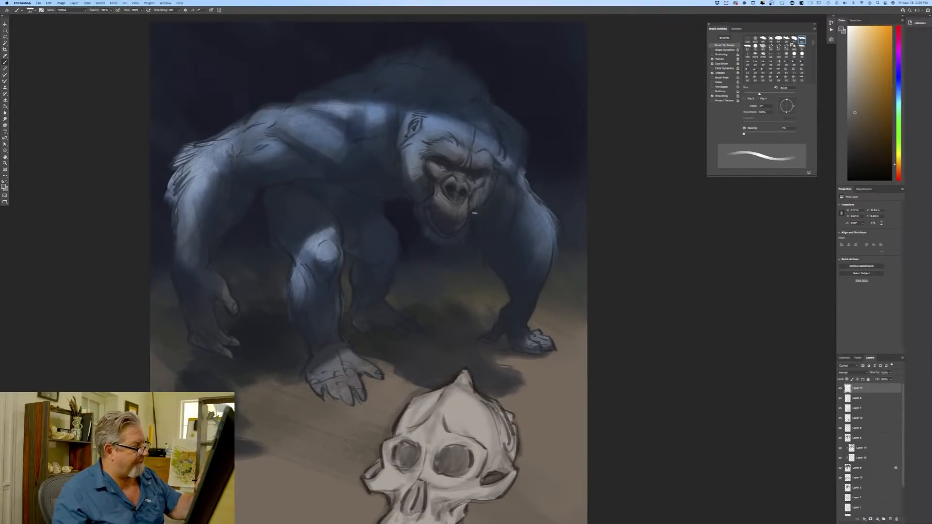
drag(476, 215, 485, 230)
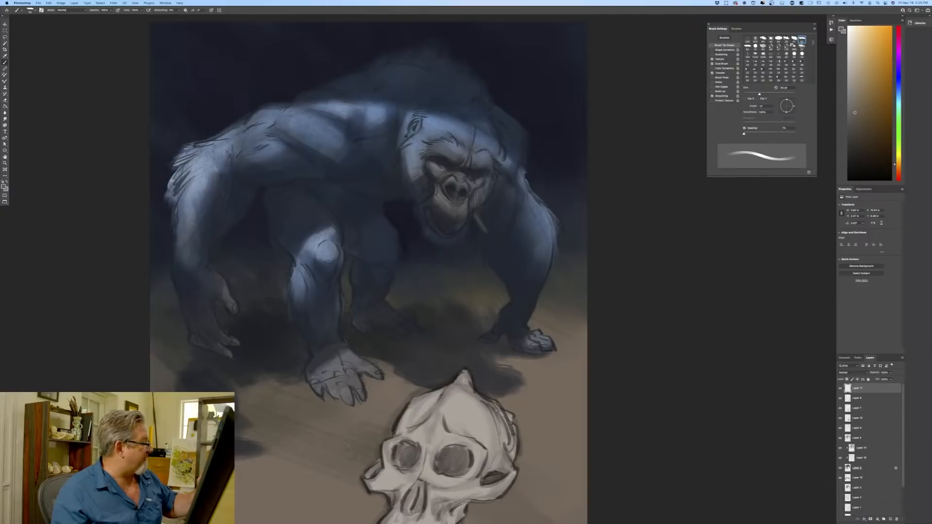
Sample the arm's colour, shift it to a lighter muted orange-brown, and paint reflected light on the arm beside the jaw.
click(3, 186)
click(481, 224)
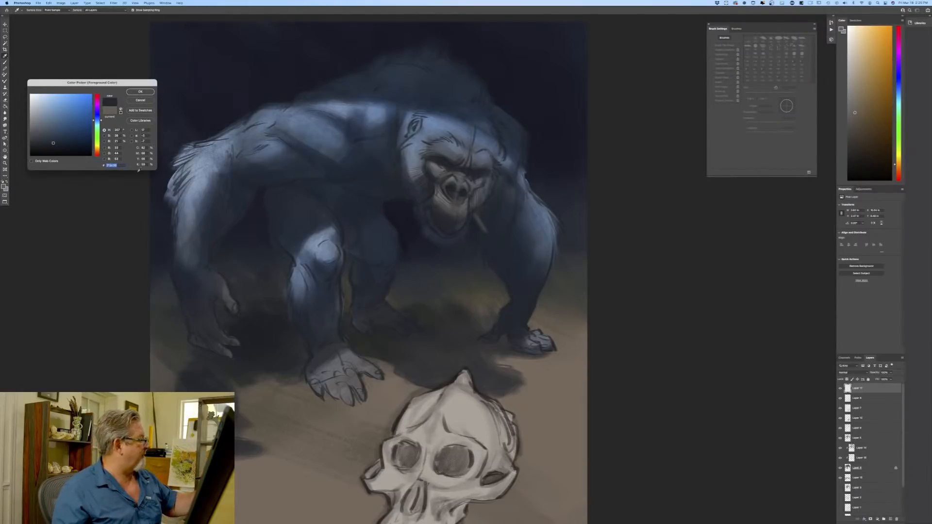
drag(52, 141, 45, 135)
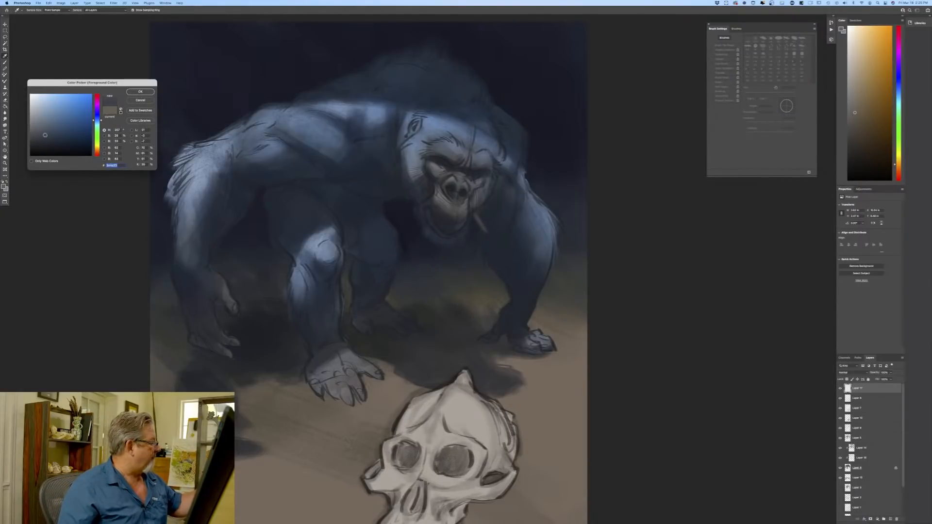
click(97, 152)
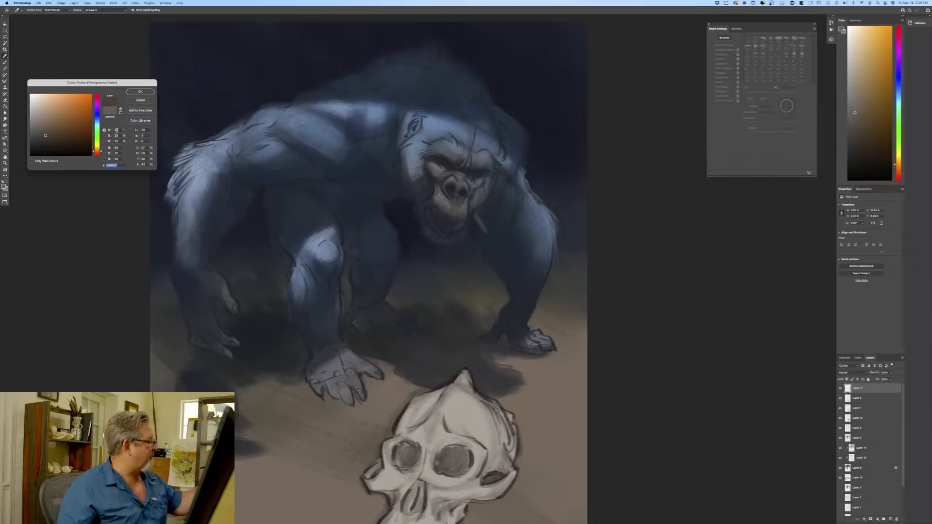
click(140, 91)
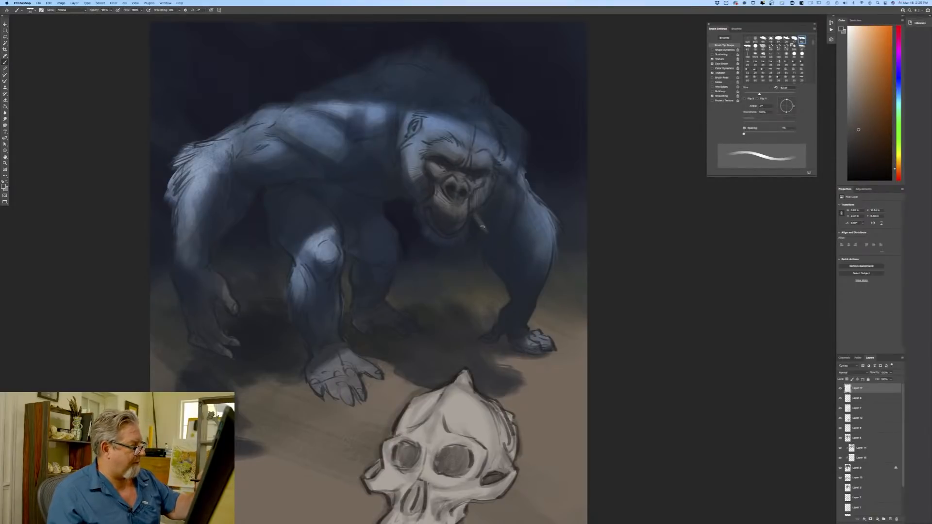
drag(479, 214, 497, 238)
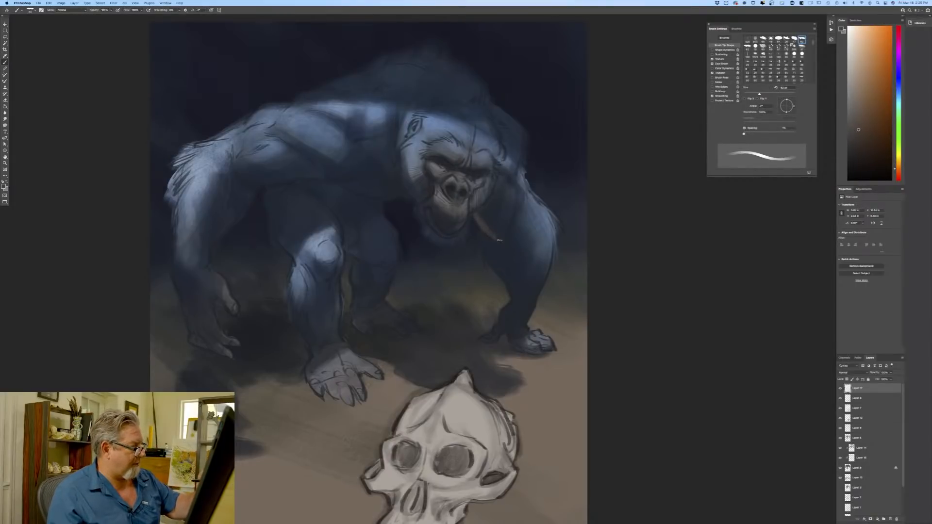
Paint warm brown reflected light down the inner arm beside the head and around the jaw, using pressure-controlled size and varying the brush size.
key(bracketright)
key(bracketright)
key(bracketright)
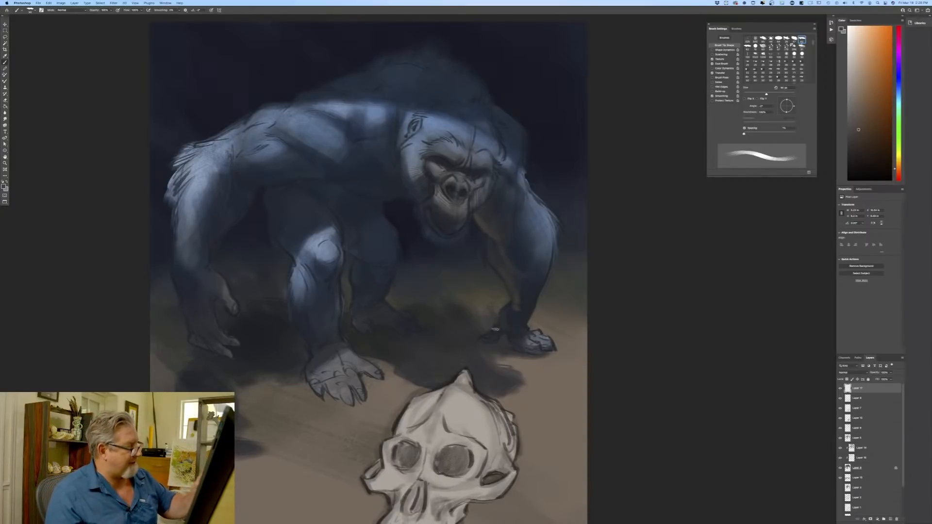
click(211, 11)
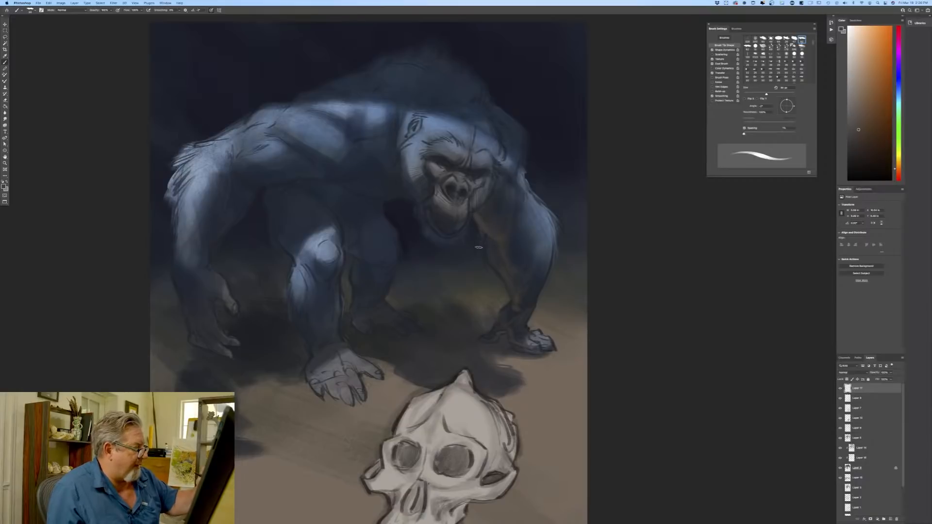
key(bracketleft)
key(bracketleft)
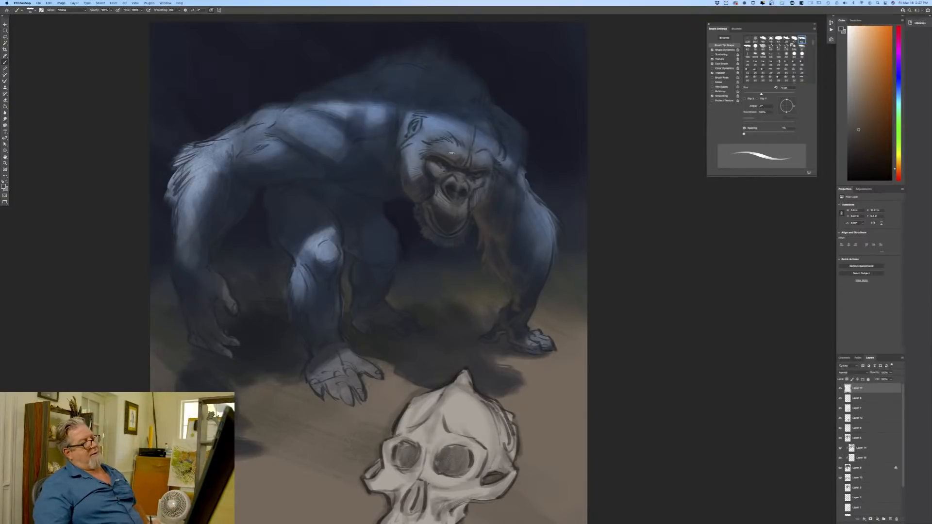
Paint brown reflected light along the chest's lower edge with a larger, constant-width brush, then onto the rear leg with a smaller one.
key(bracketright)
key(bracketright)
key(bracketright)
key(bracketright)
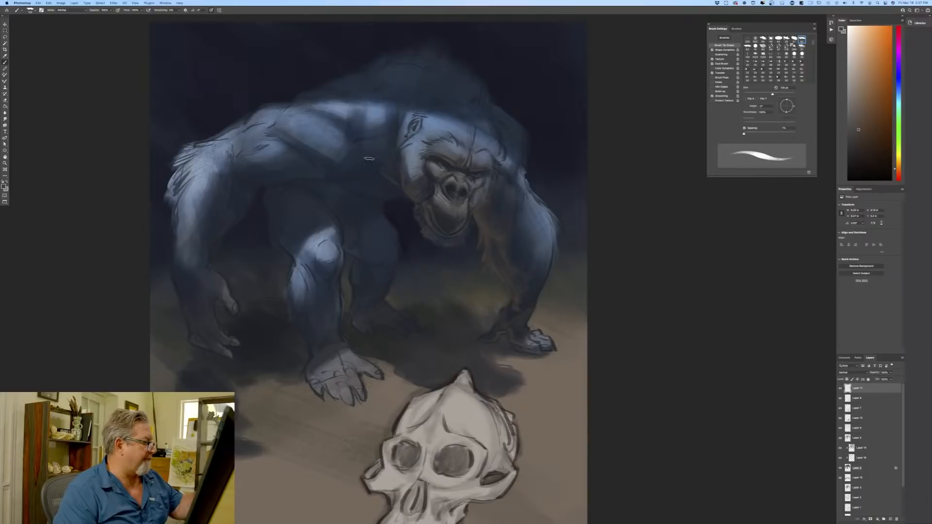
click(209, 10)
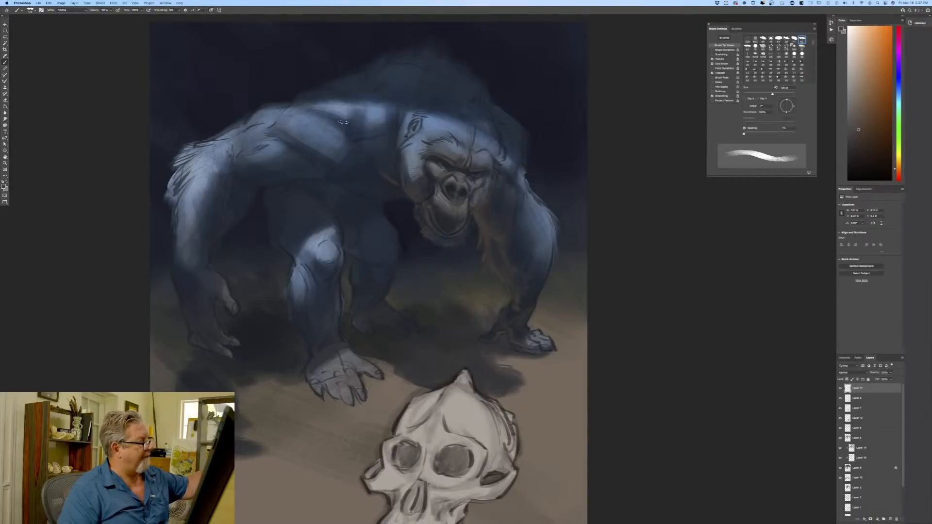
mouse_move(386, 188)
mouse_down()
mouse_move(346, 184)
mouse_move(371, 194)
mouse_move(399, 188)
mouse_move(346, 188)
mouse_move(401, 193)
mouse_move(369, 193)
mouse_up()
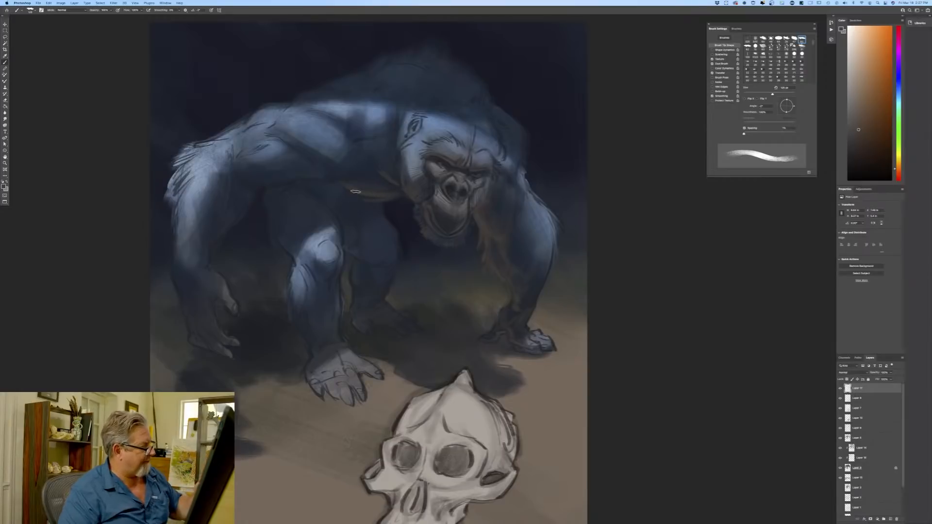
key(bracketleft)
key(bracketleft)
key(bracketleft)
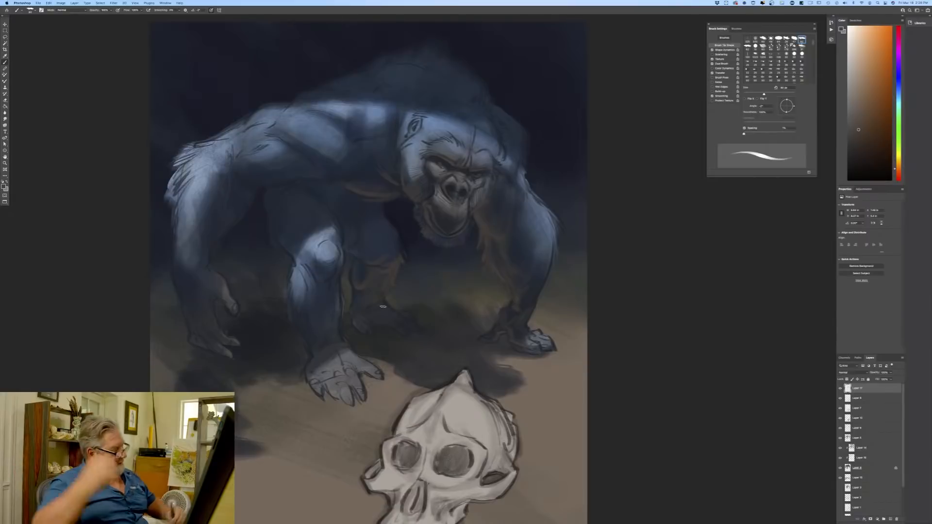
Enlarge the brush and extend the brown reflected light across the chest and along the underside of the raised shoulder and upper arm.
key(bracketright)
key(bracketright)
key(bracketright)
key(bracketright)
key(bracketright)
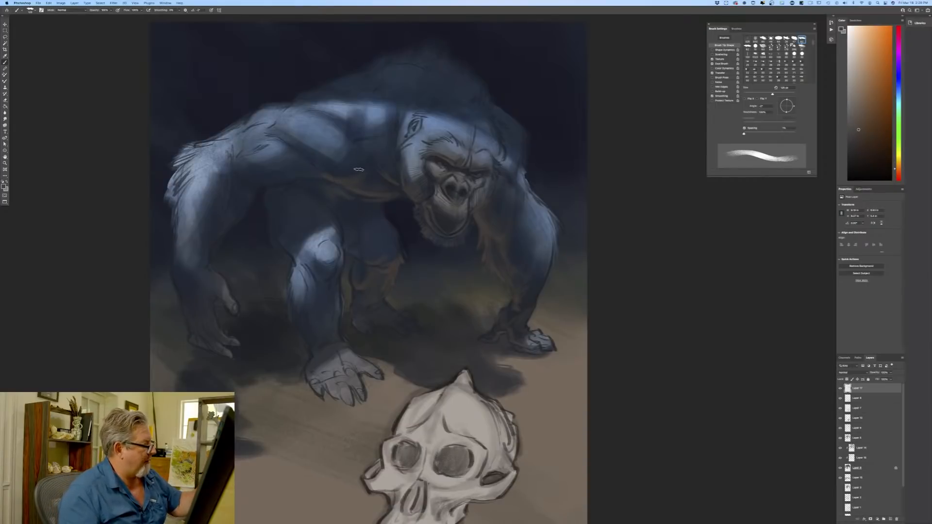
key(bracketright)
key(bracketright)
key(bracketleft)
key(bracketleft)
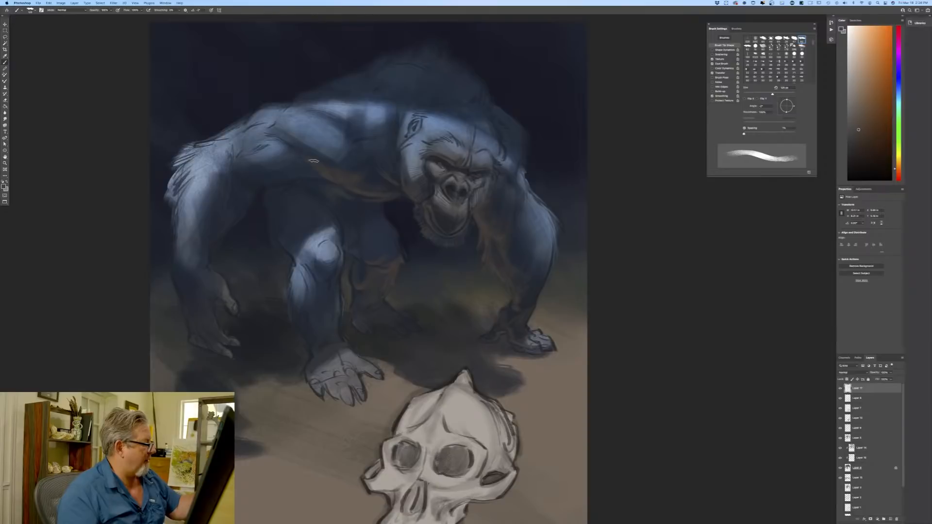
drag(287, 144, 330, 173)
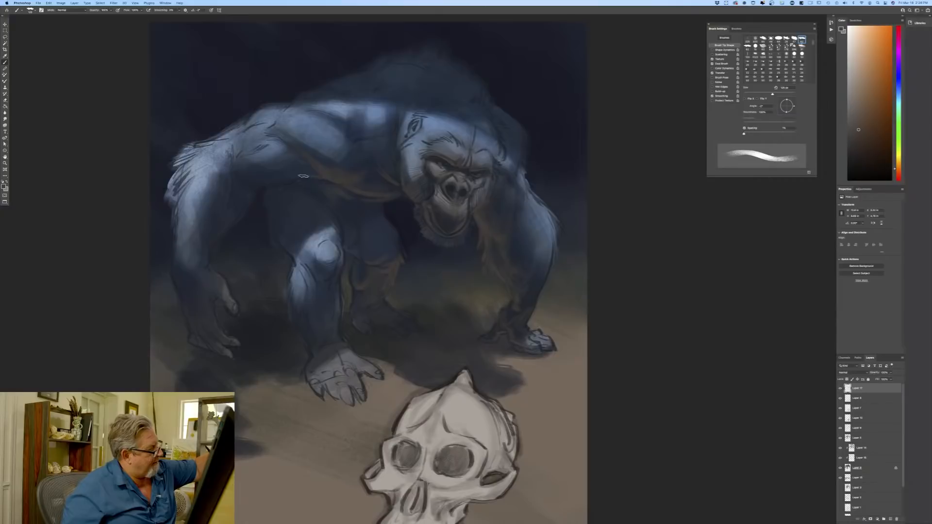
drag(304, 174, 256, 184)
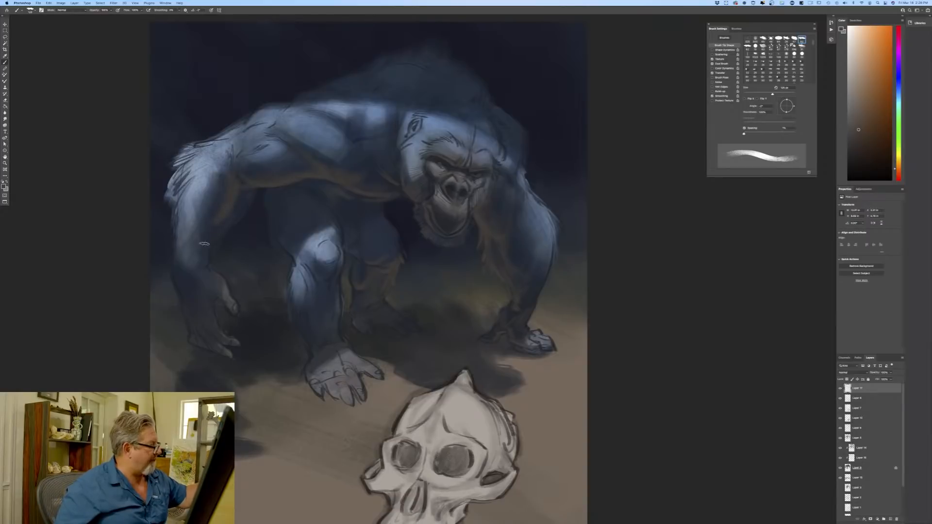
Add warm reflected light to the outer forearm, hand, legs and chest, switching pressure-controlled brush size on for the finer strokes.
click(212, 9)
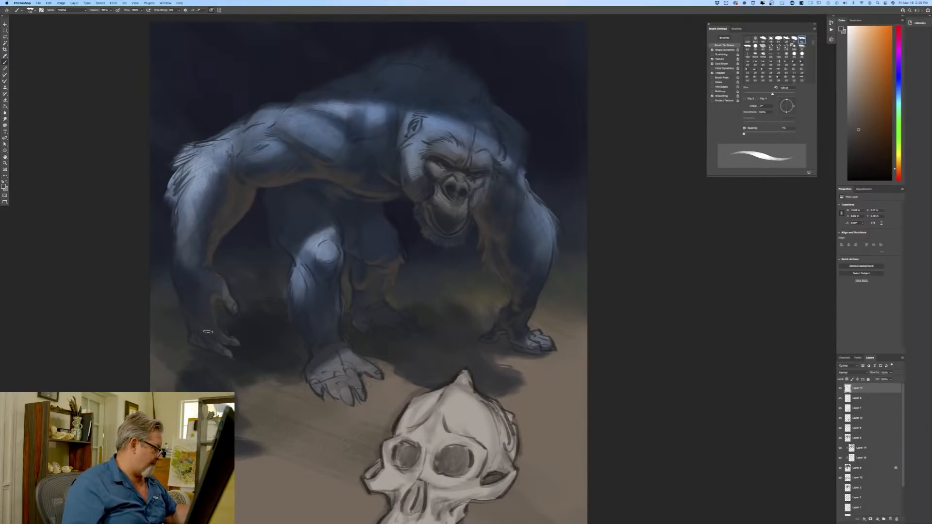
mouse_move(207, 332)
mouse_down()
mouse_move(197, 332)
mouse_move(210, 345)
mouse_move(200, 345)
mouse_up()
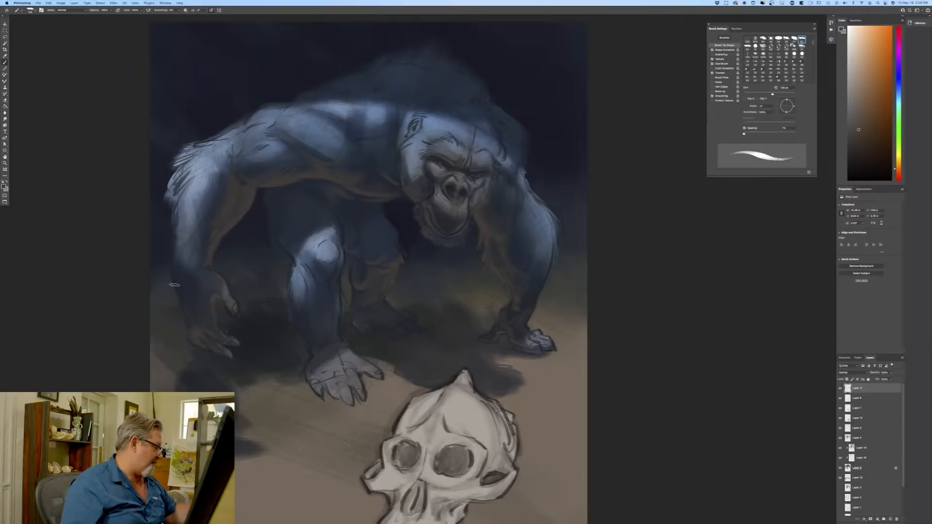
mouse_move(175, 285)
mouse_down()
mouse_move(179, 196)
mouse_move(195, 280)
mouse_move(190, 310)
mouse_up()
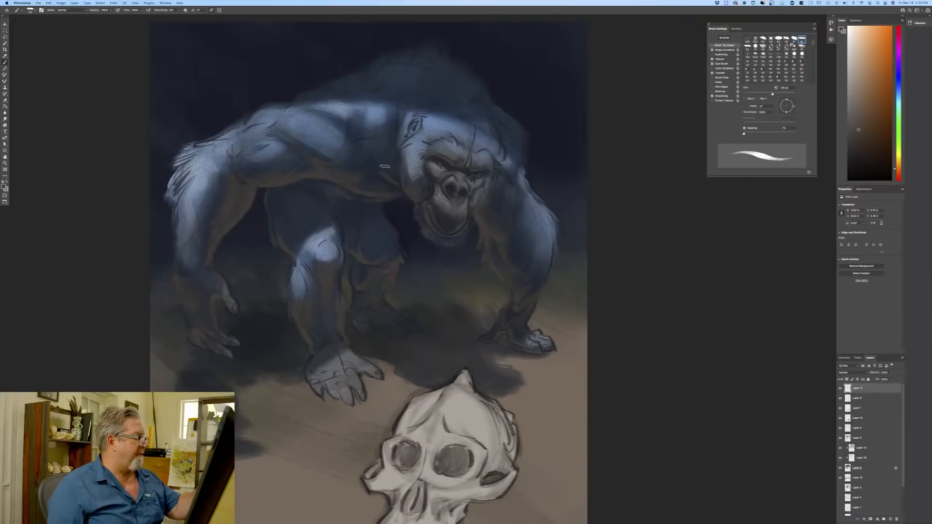
click(212, 10)
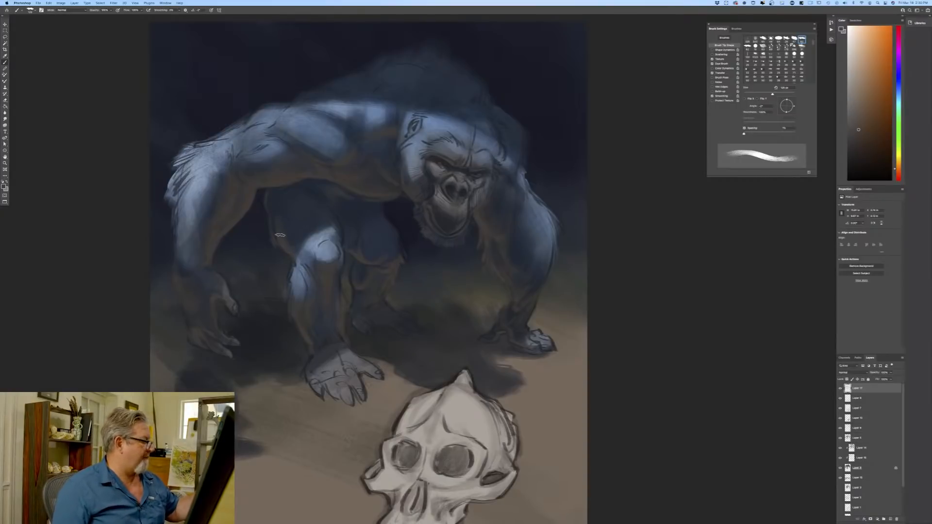
Add a new layer at the top of the layer stack and set its blend mode to Multiply.
click(891, 519)
click(852, 373)
click(844, 374)
click(848, 372)
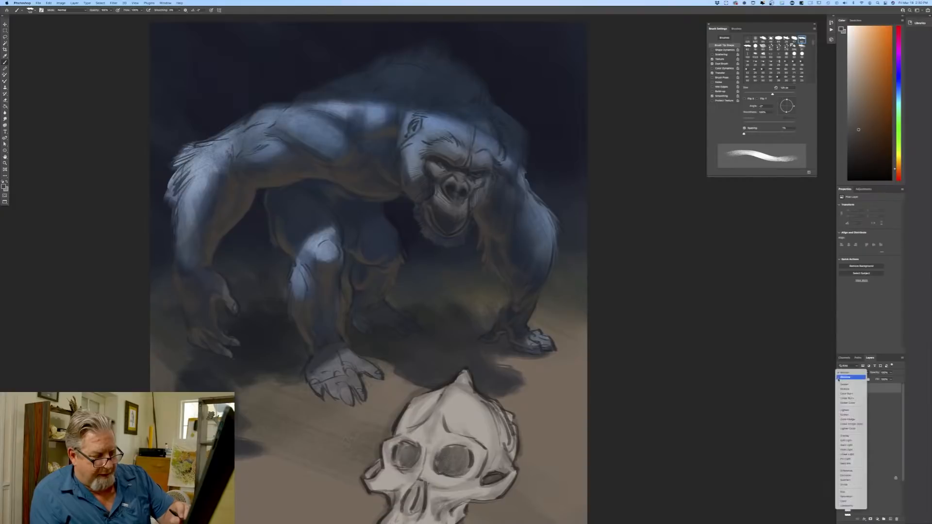
click(841, 390)
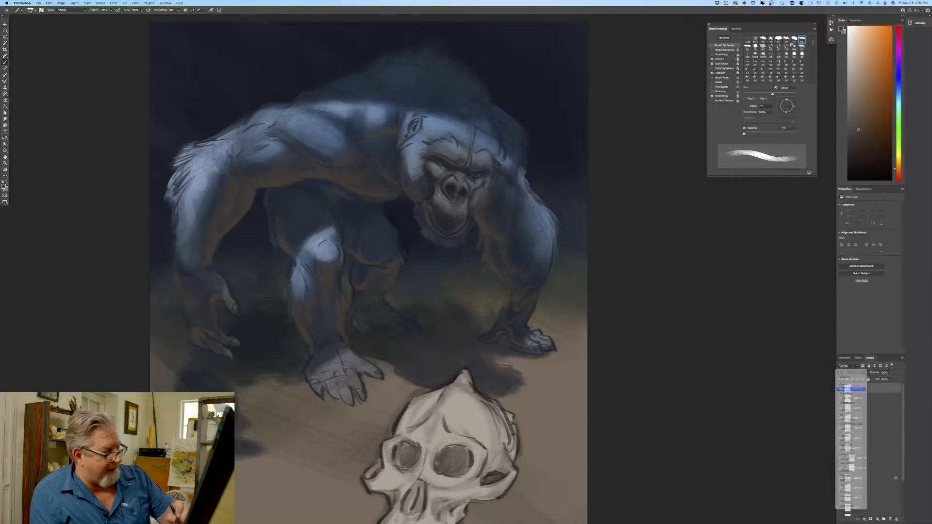
Shade the gorilla's legs beneath the torso in a muted grey-blue and move the Multiply layer below the reflected-light layer.
click(5, 184)
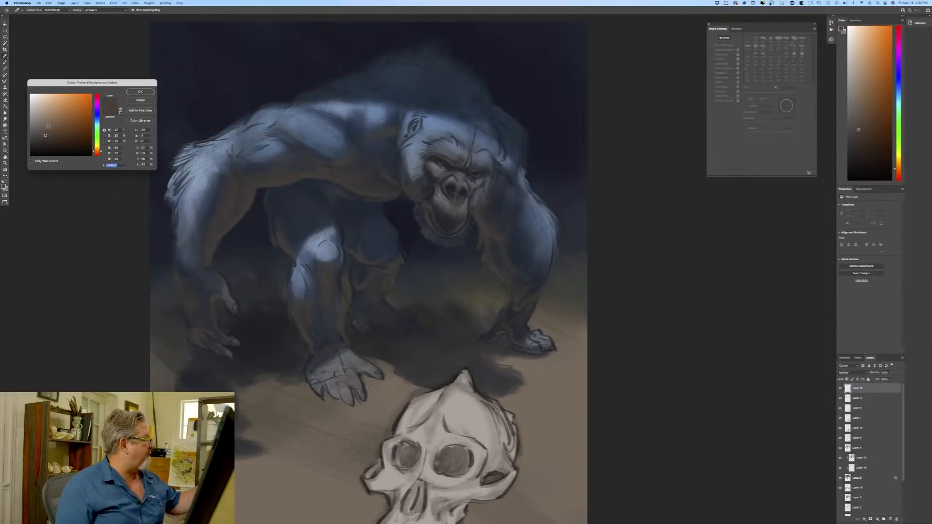
click(97, 122)
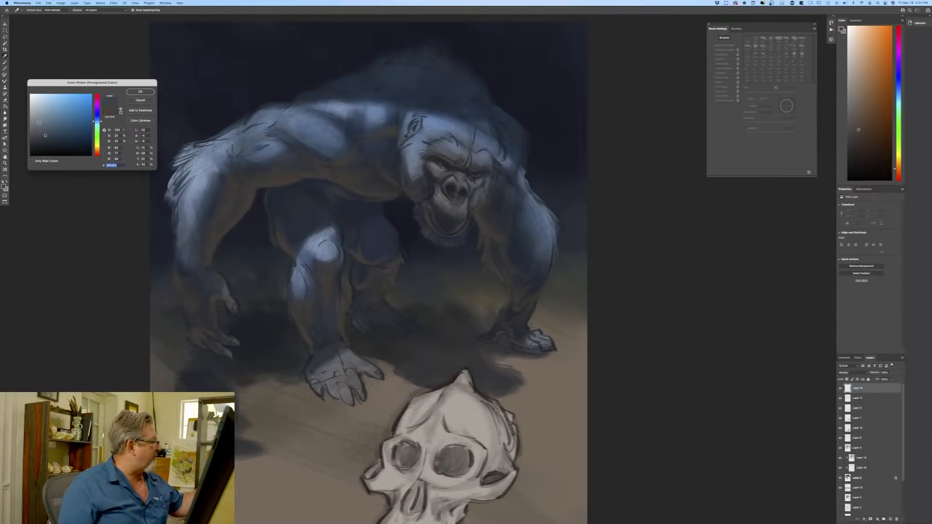
click(140, 92)
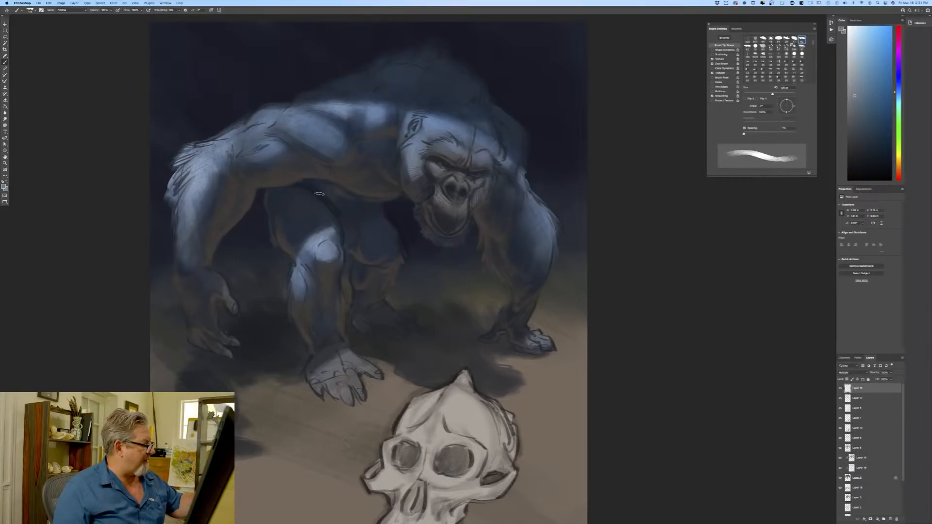
drag(370, 210, 355, 217)
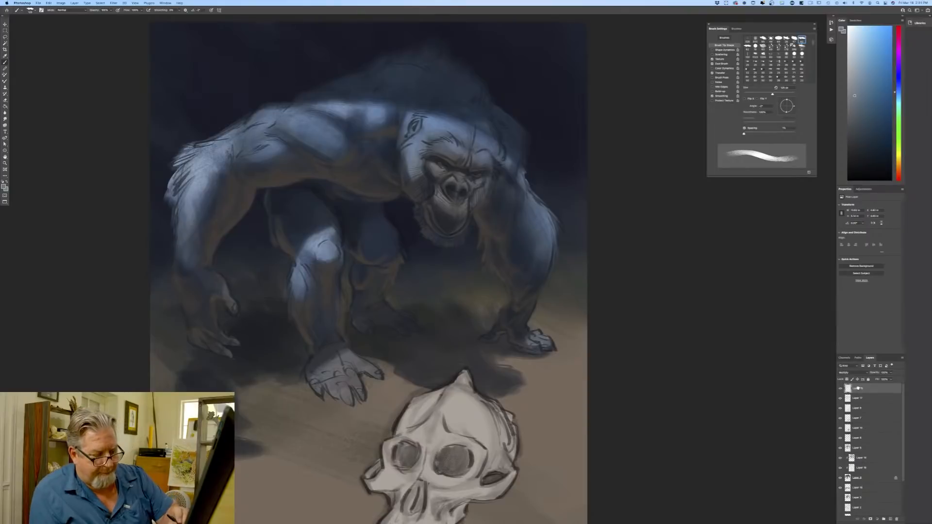
drag(857, 389, 860, 404)
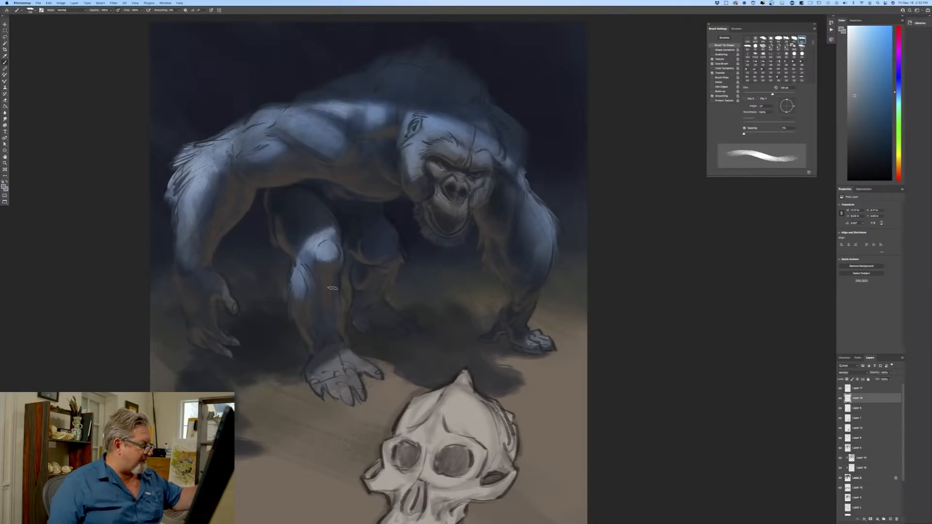
Sample a tone from the gorilla's chest and shift it to a muted orange-brown as the painting colour.
click(3, 187)
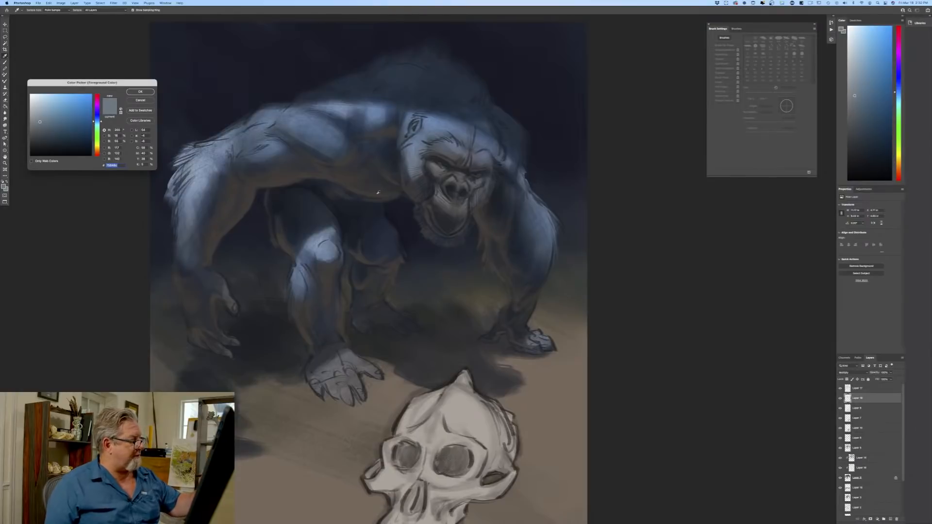
click(345, 161)
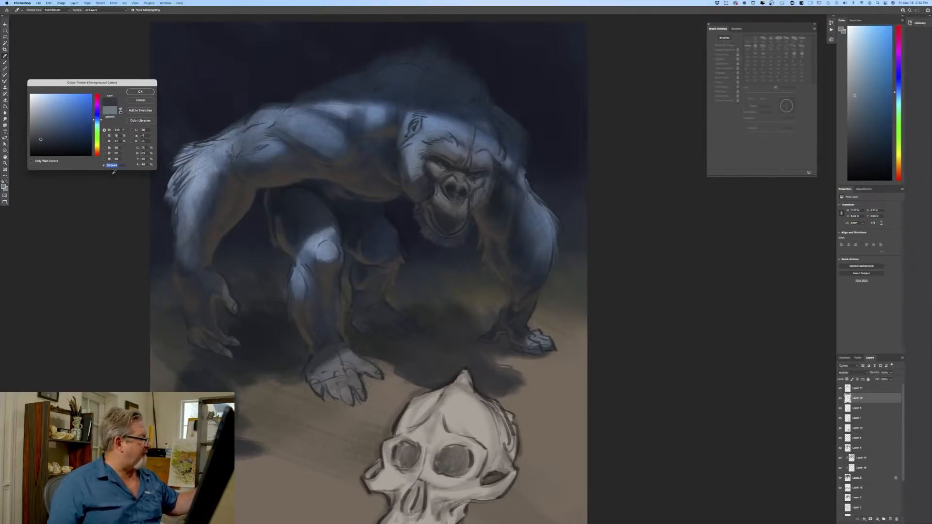
click(97, 152)
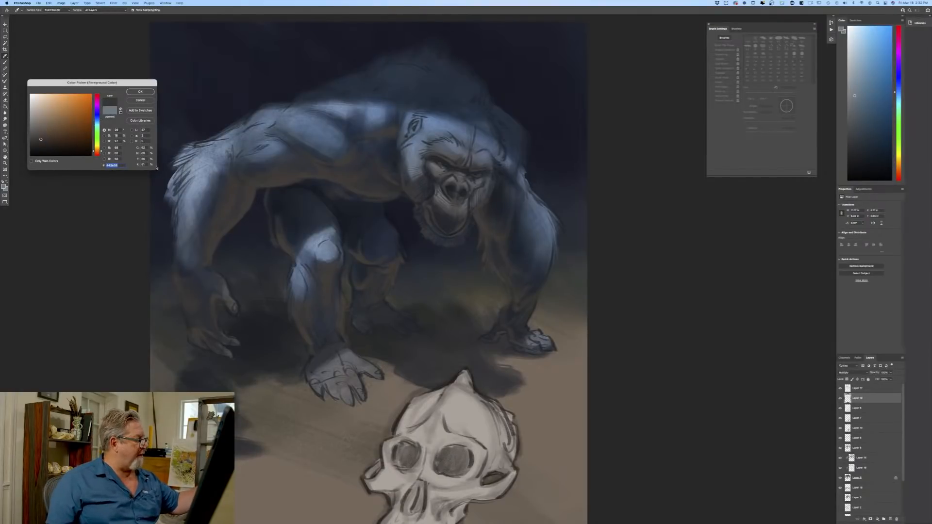
click(40, 132)
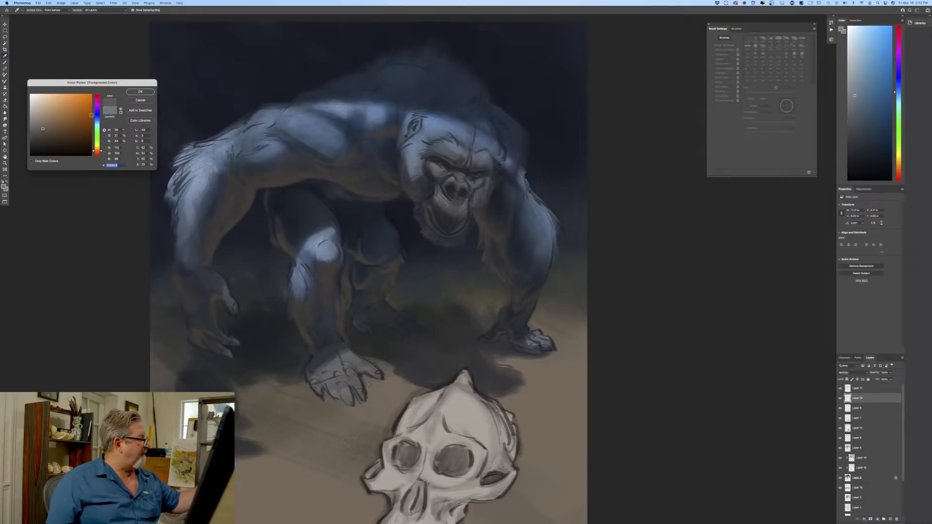
key(Return)
key(b)
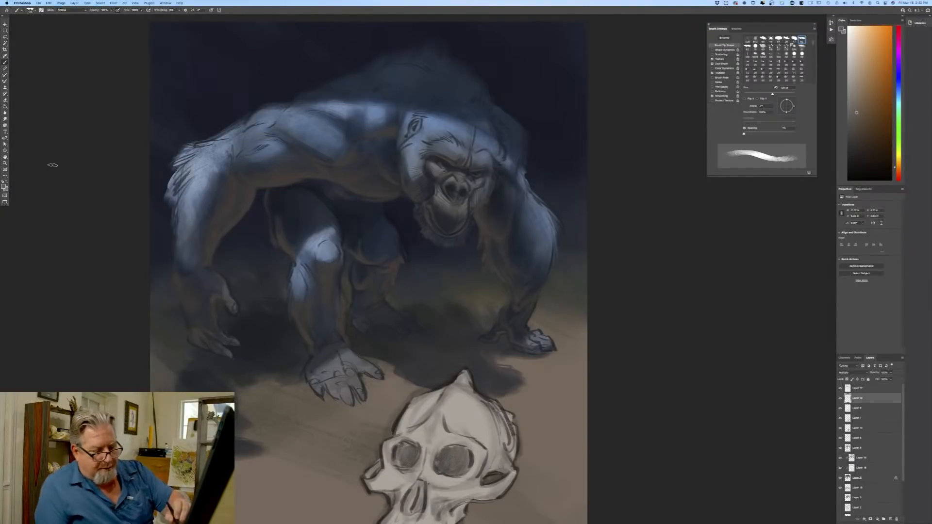
On the top reflected-light layer, paint fine brown strokes around the mouth, jaw and inner fur of the farther forearm with a smaller brush.
click(841, 389)
click(841, 389)
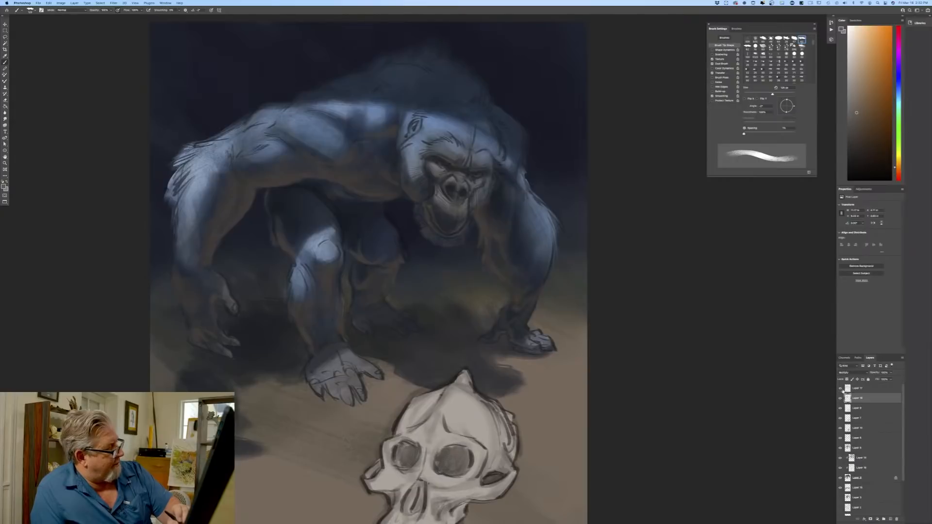
click(858, 389)
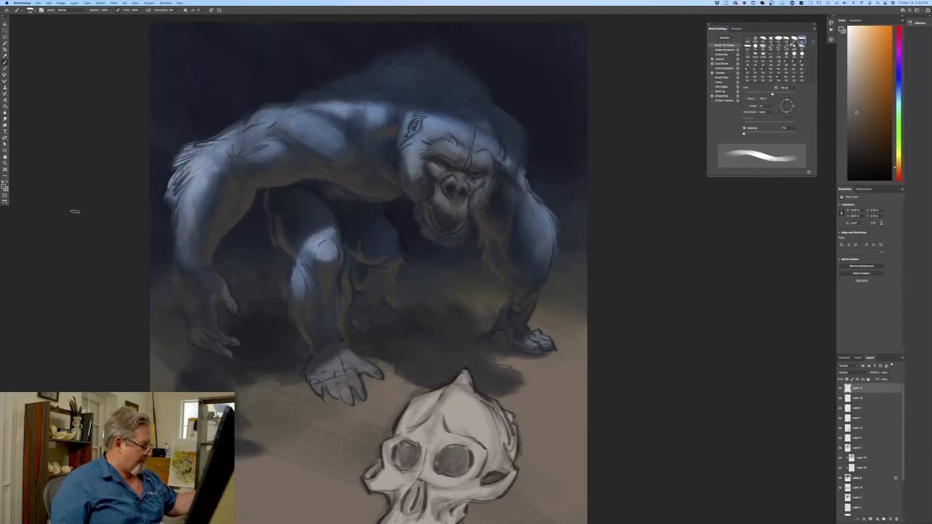
key(bracketleft)
key(bracketleft)
key(bracketleft)
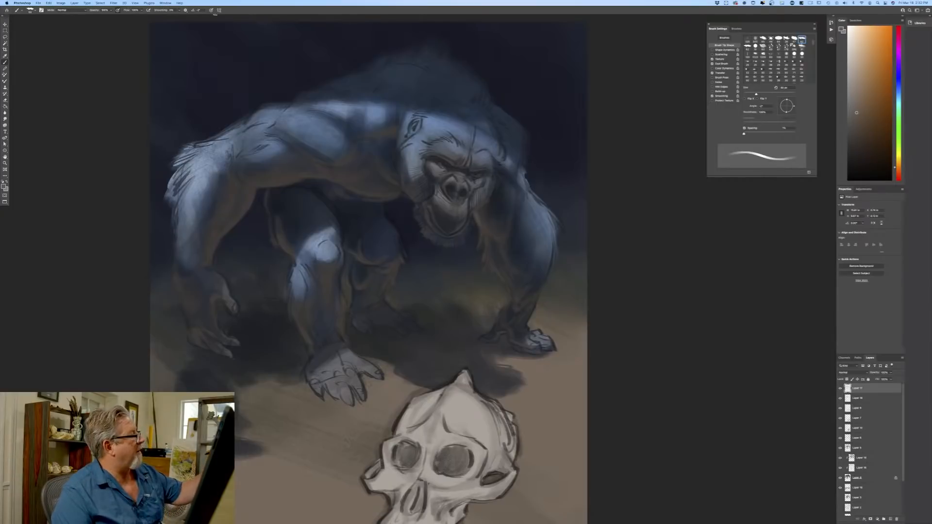
key(bracketright)
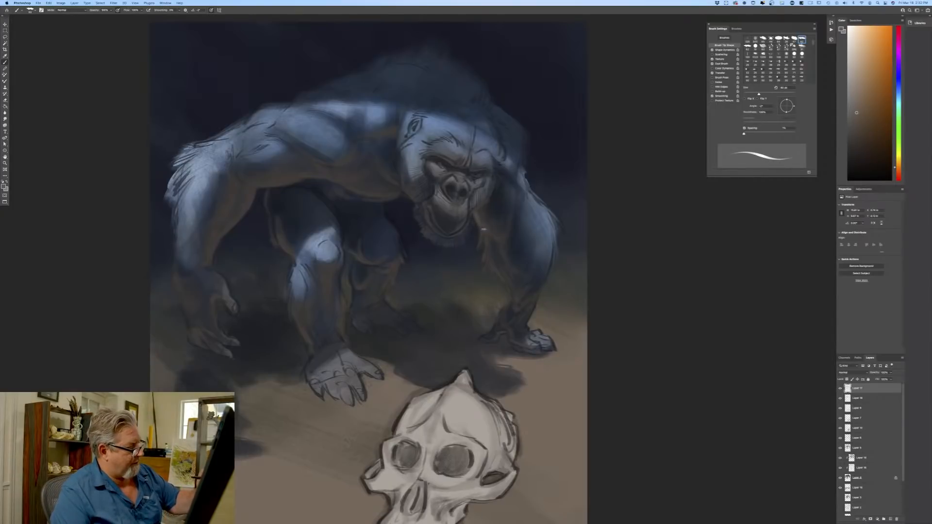
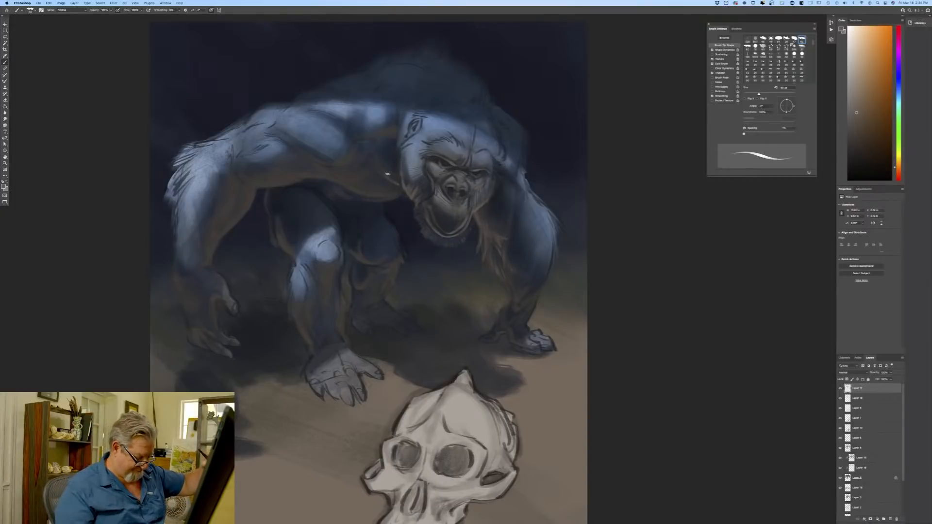
Paint brown reflected light along the underside of the chest and the edges of the far leg, adjusting the brush size.
key(bracketright)
key(bracketright)
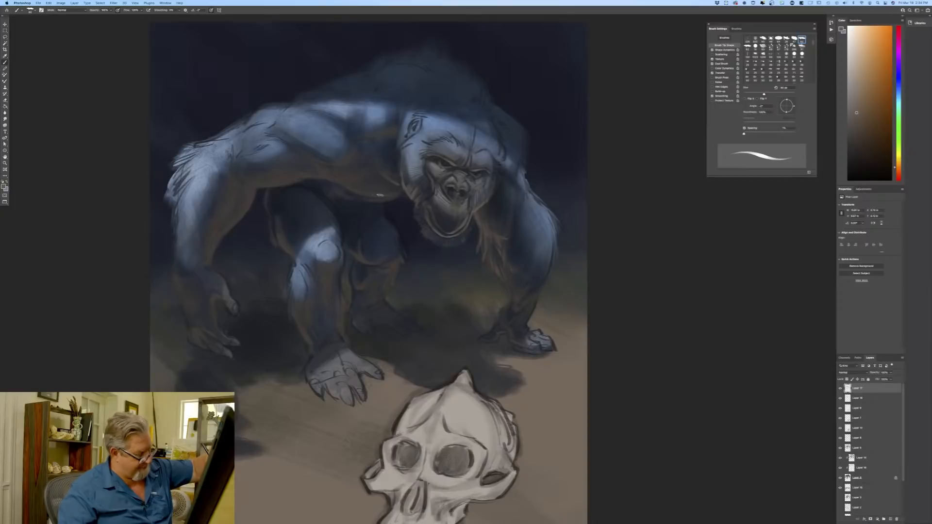
key(bracketright)
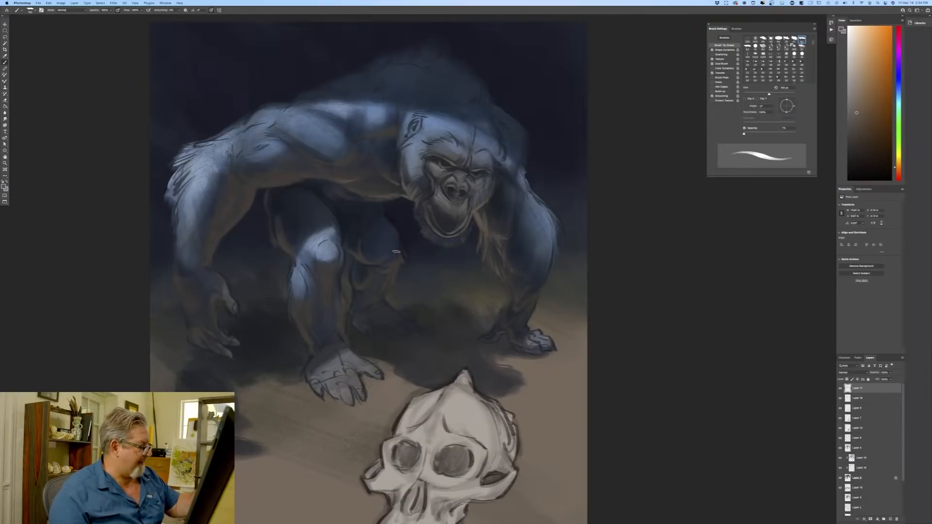
key(bracketleft)
key(bracketleft)
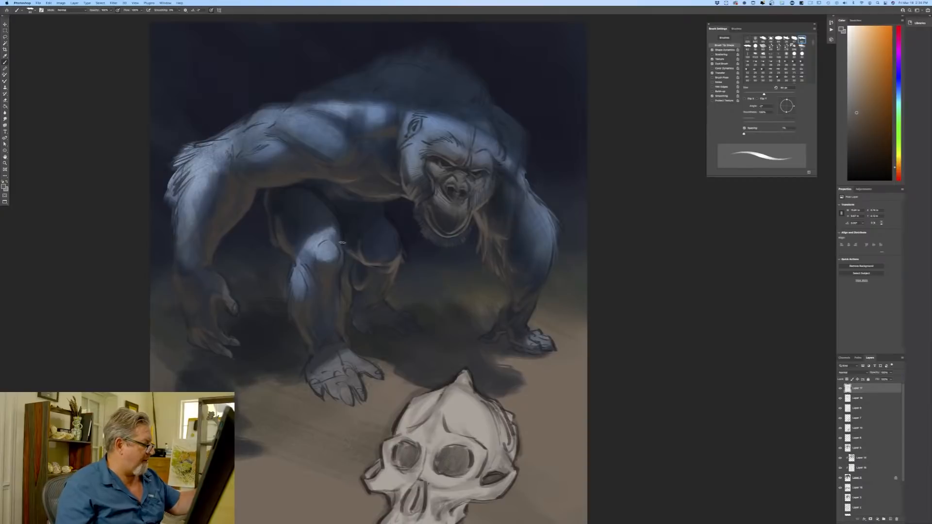
Paint brown reflected light over the near shin and inner raised arm, using pressure-controlled brush size for fine strokes along the forearm and hand.
drag(342, 245, 340, 275)
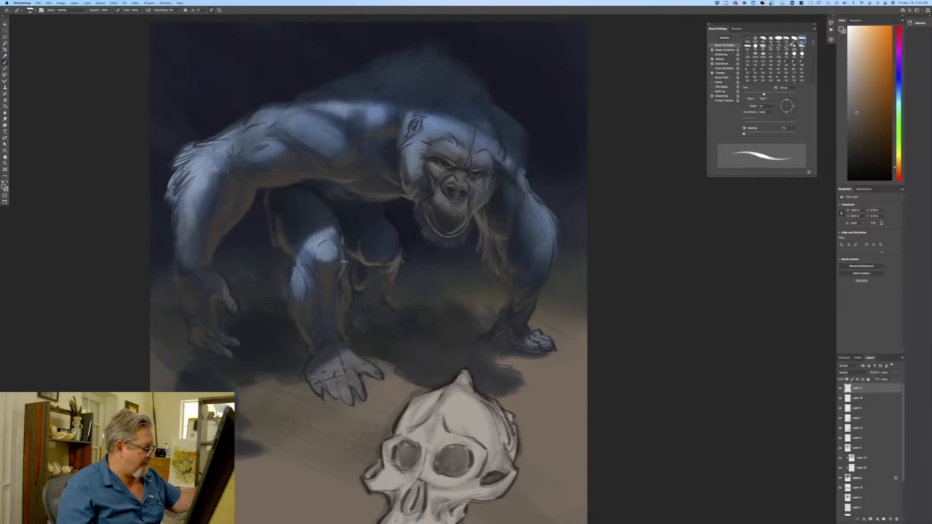
mouse_move(333, 264)
mouse_down()
mouse_move(324, 273)
mouse_move(317, 266)
mouse_up()
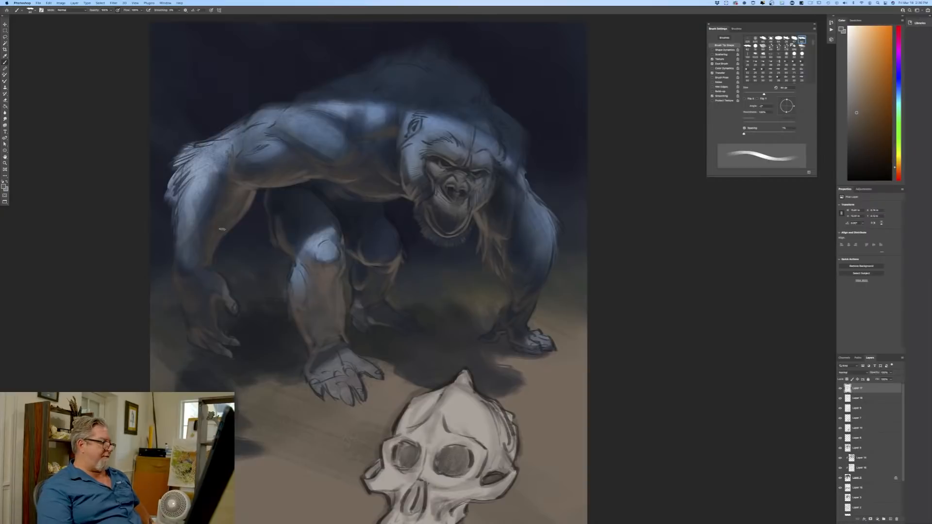
click(212, 10)
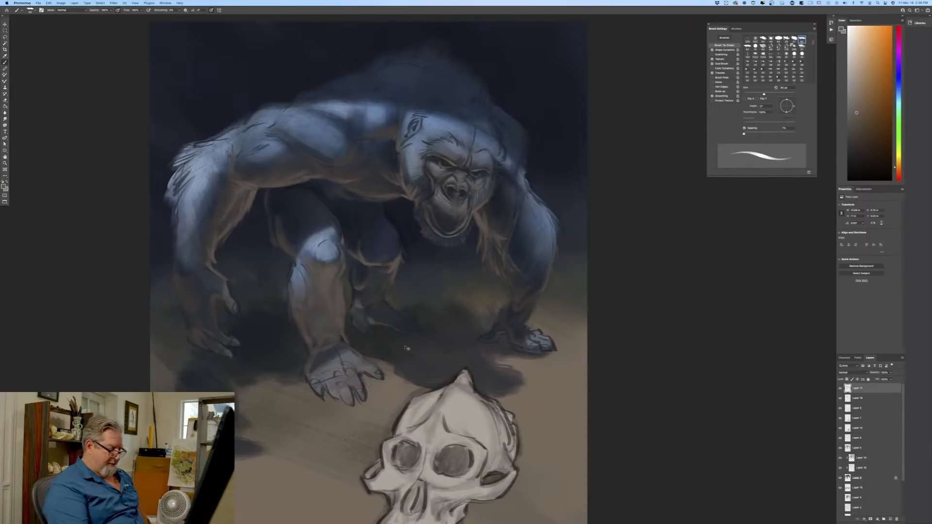
key(super+minus)
key(super+minus)
key(super+equal)
key(super+equal)
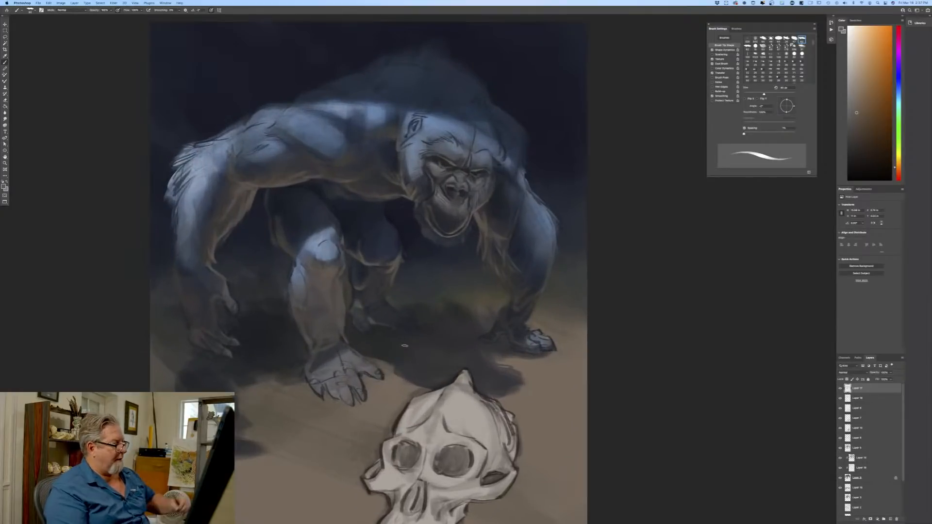
Turn off pressure-controlled brush size and broaden the brown reflected light across the far lower leg.
click(211, 10)
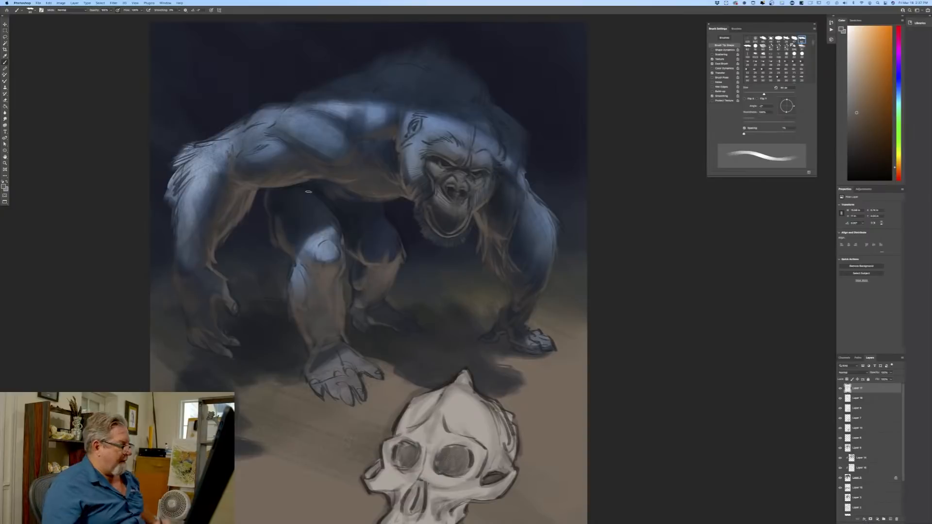
key(ctrl+minus)
key(ctrl+minus)
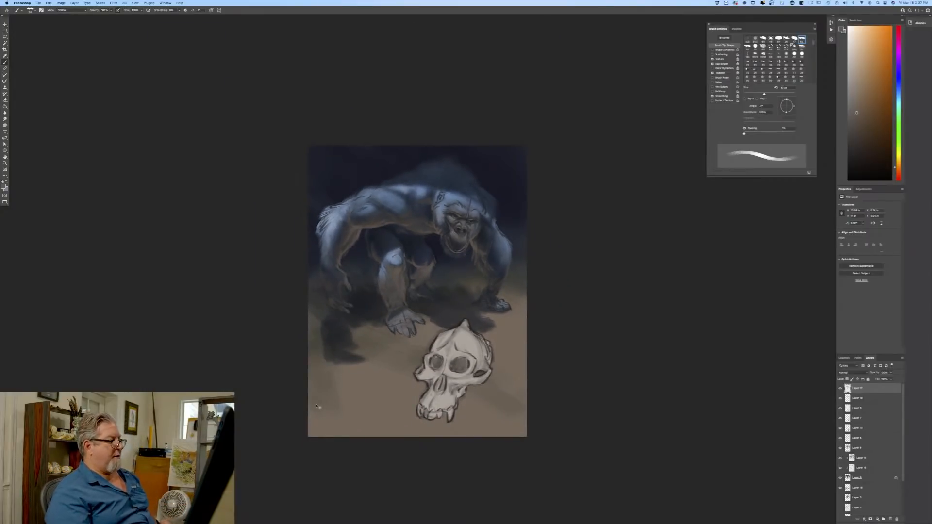
key(ctrl+plus)
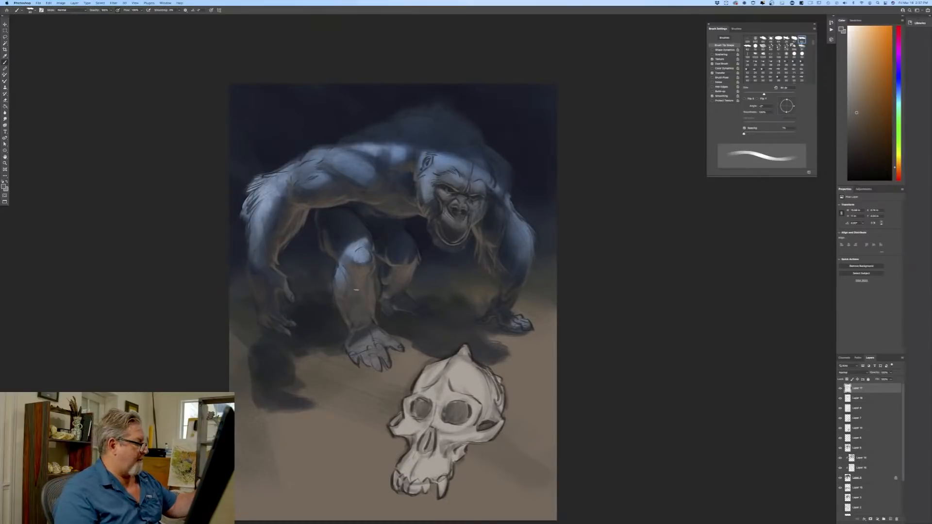
Choose a lighter, warmer brown and brighten the reflected light on the near shin and far lower leg.
click(6, 186)
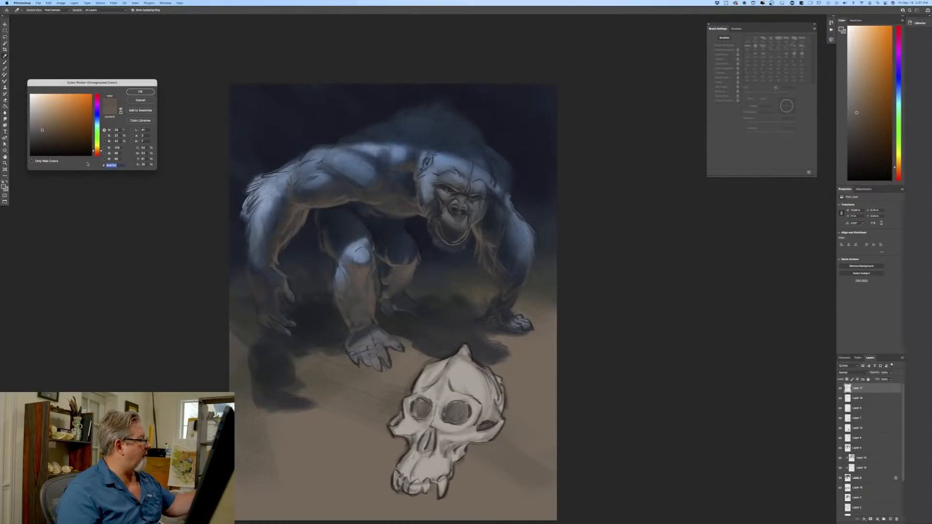
click(48, 122)
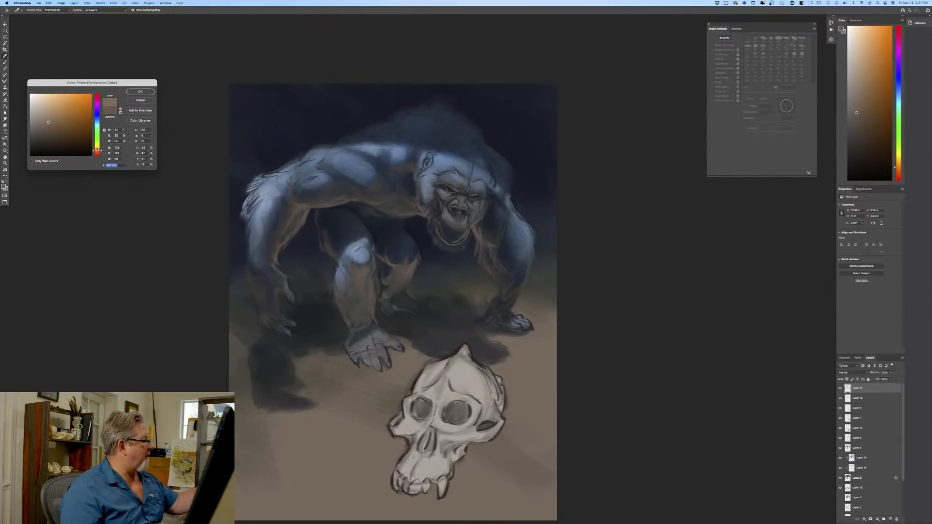
click(140, 91)
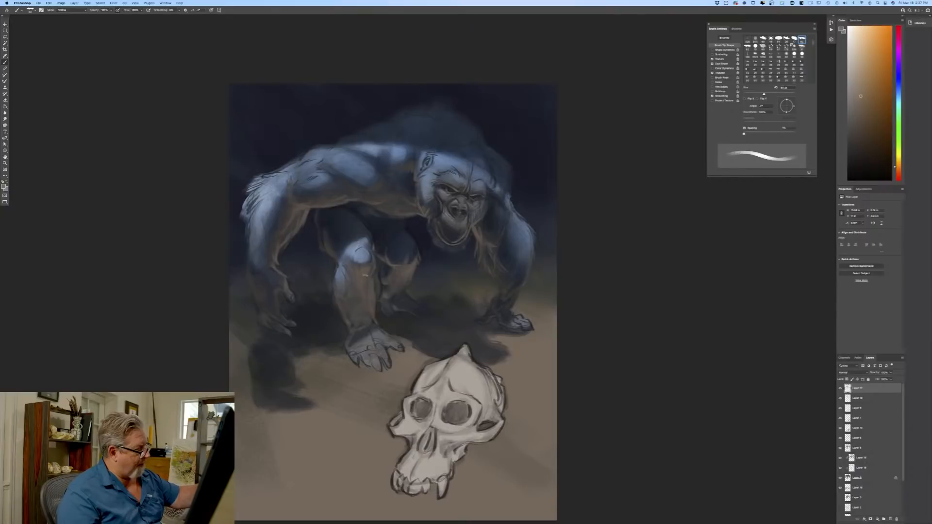
key([)
key([)
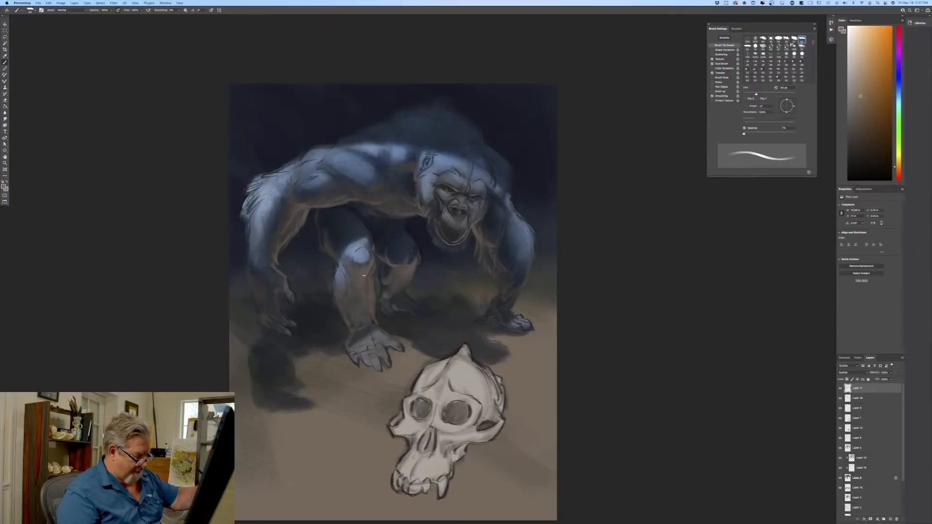
key(])
key(])
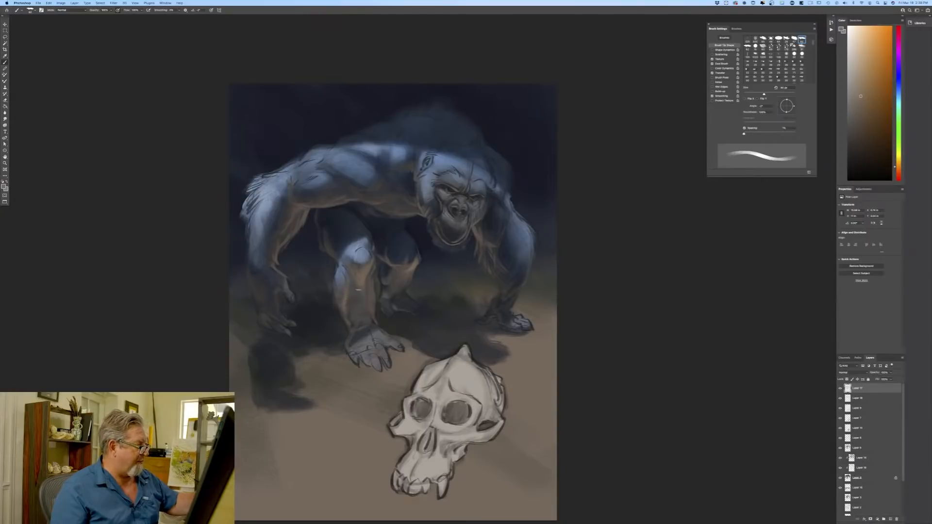
key(bracketleft)
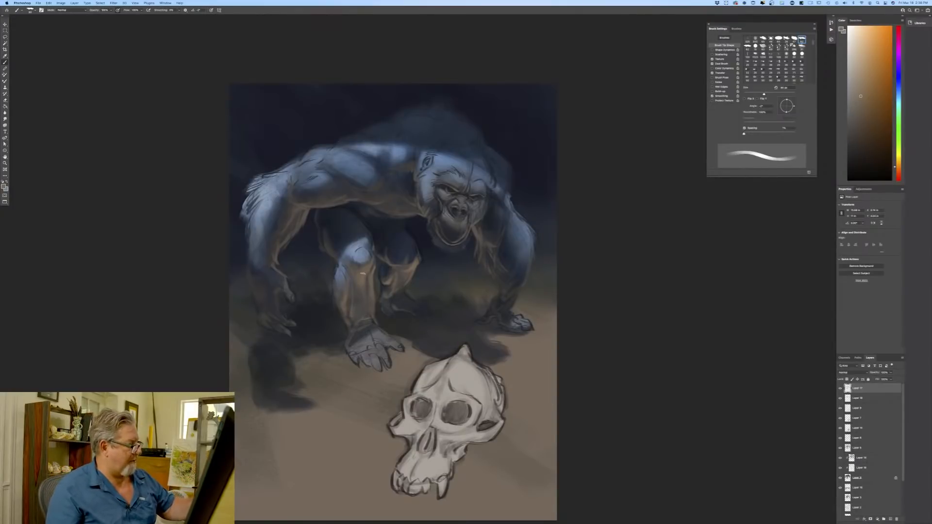
Sample a brown from the near shin, paint the opposite inner forearm, and refine the shadowed hand with pressure-controlled brush size on.
key(ctrl+alt+shift+c)
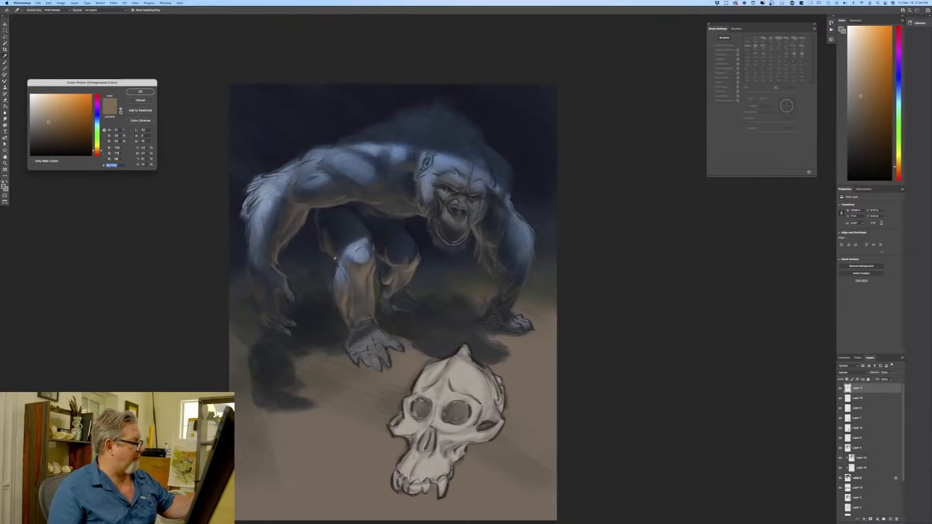
click(366, 268)
click(140, 92)
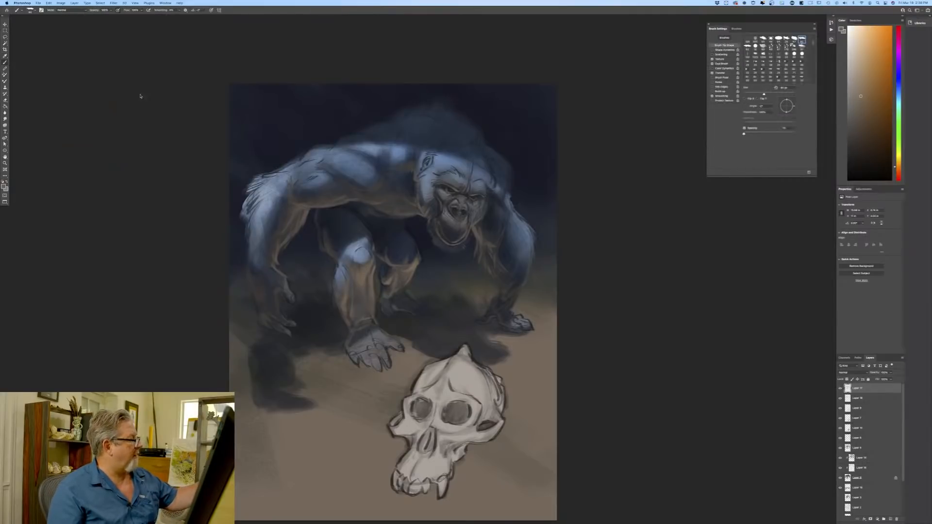
drag(479, 220, 493, 246)
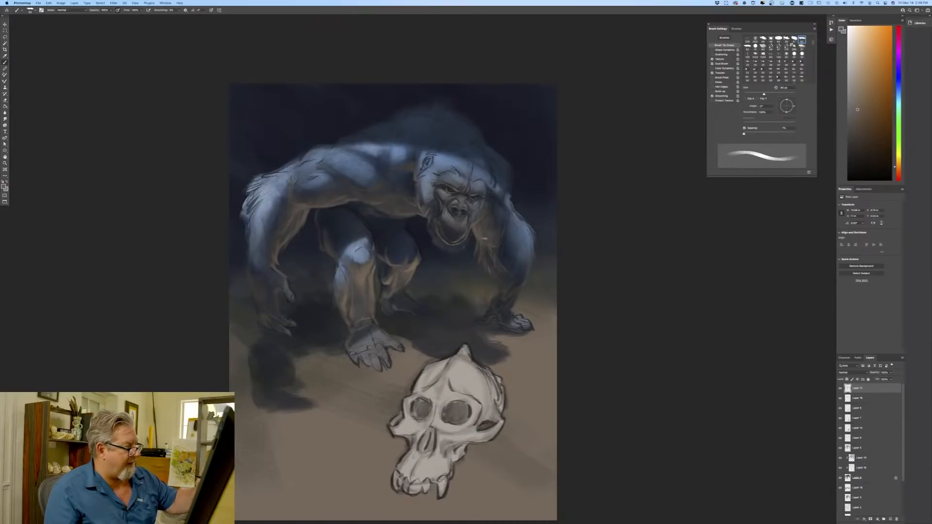
drag(491, 261, 489, 248)
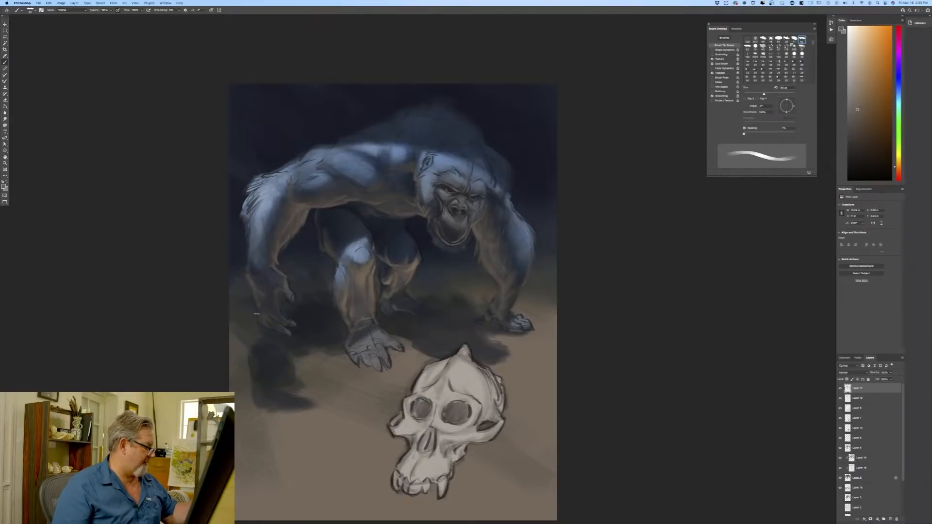
click(211, 10)
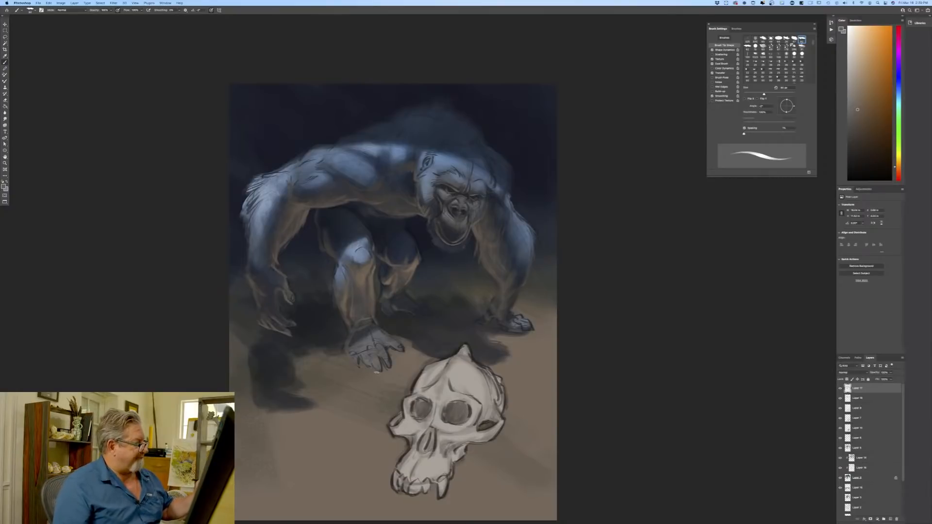
Sample the far leg's brown, lighten it, and add fine highlights to the inner forearm and around the gorilla's mouth.
click(4, 185)
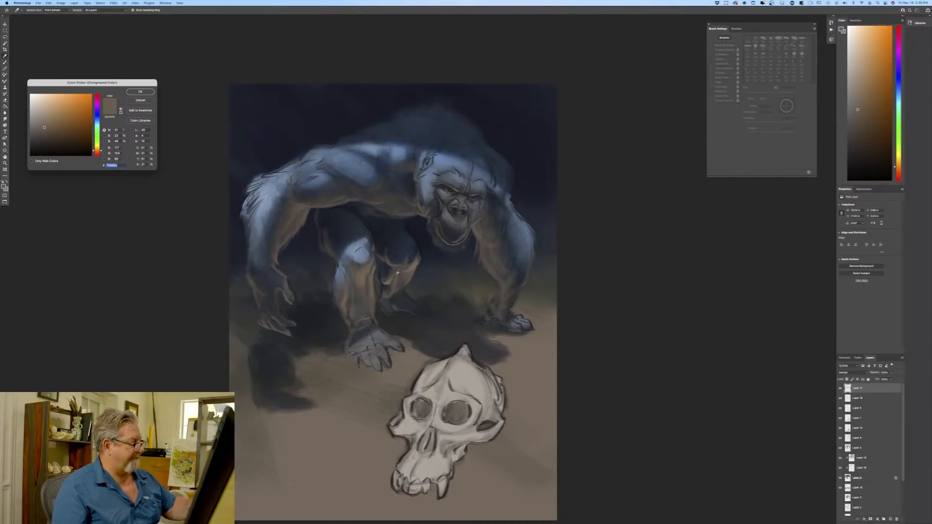
click(403, 262)
click(50, 118)
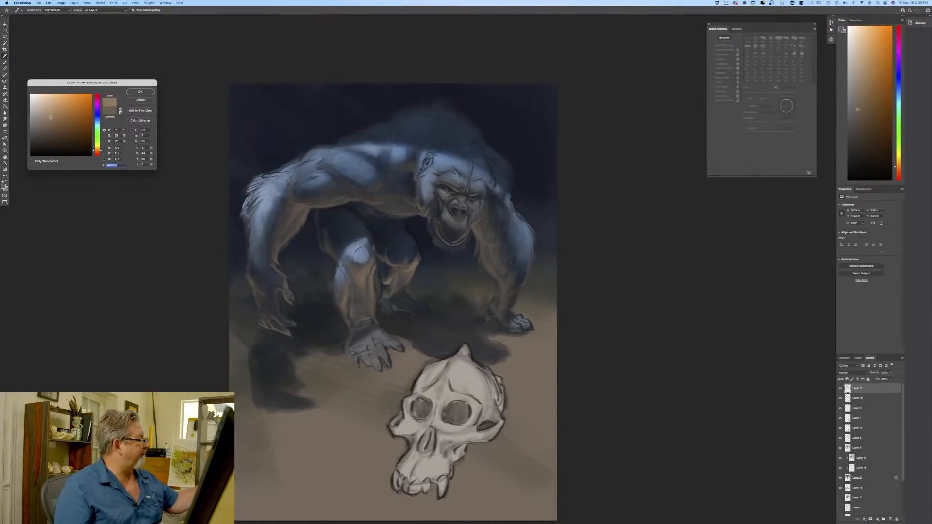
click(141, 92)
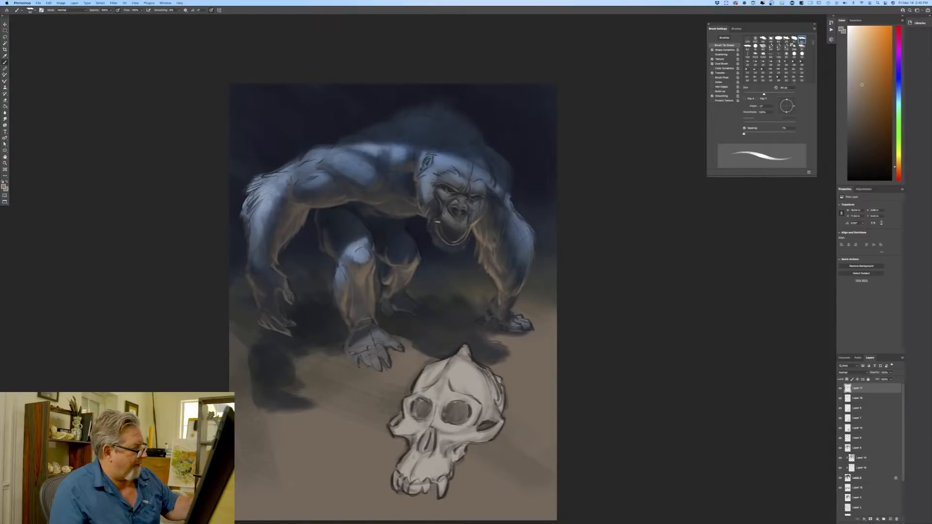
drag(437, 223, 445, 235)
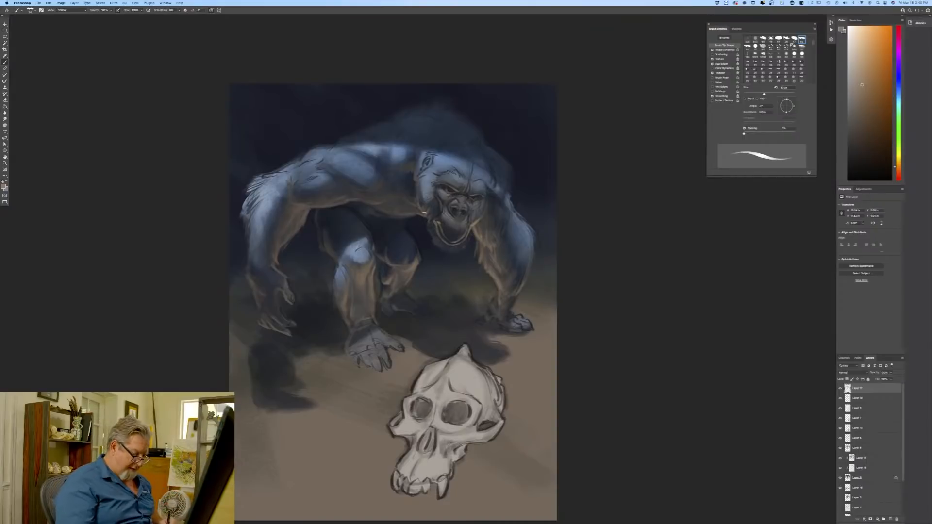
Add brown reflected light to the shoulder beside the neck and along the inner upper arm, adjusting the brush size.
key(super+plus)
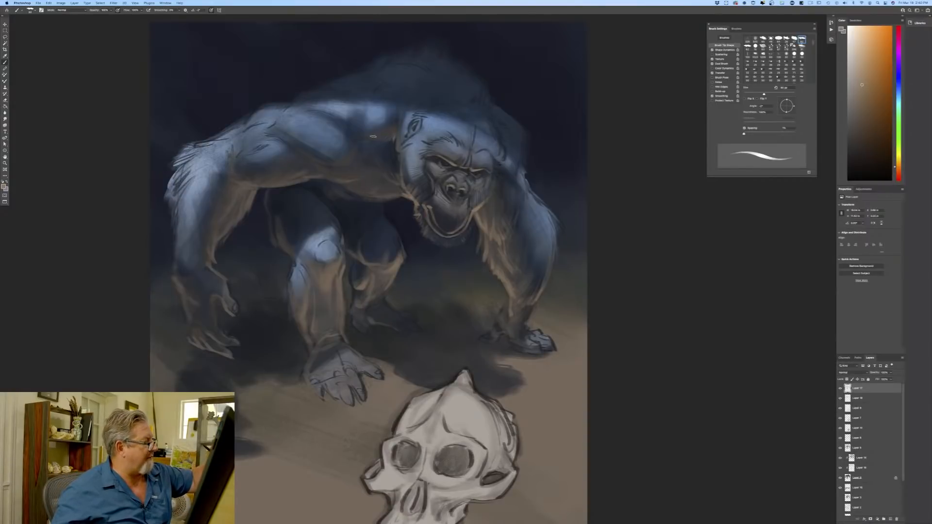
drag(373, 136, 364, 139)
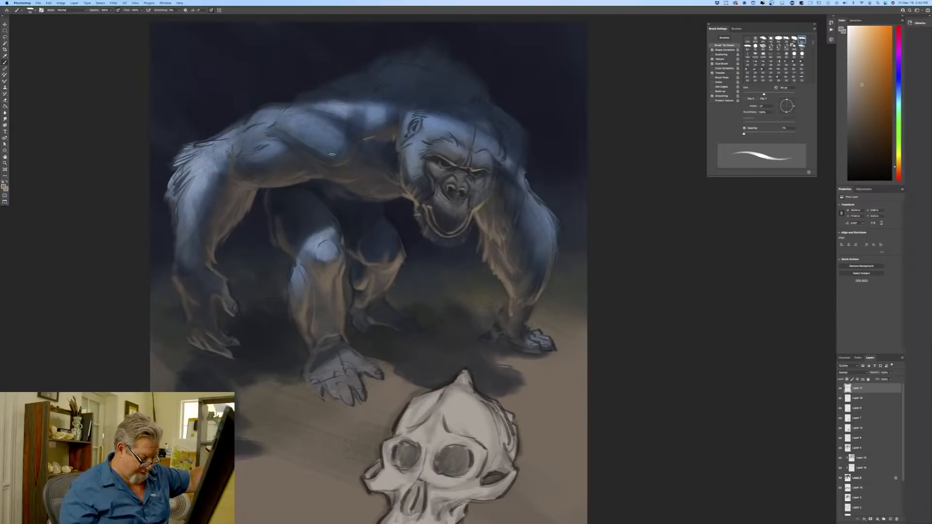
key(bracketright)
key(bracketright)
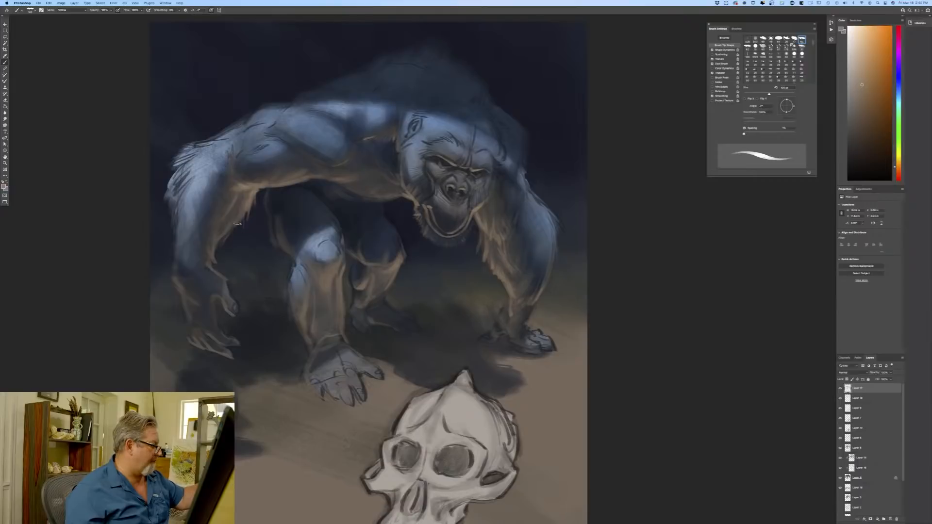
key(bracketleft)
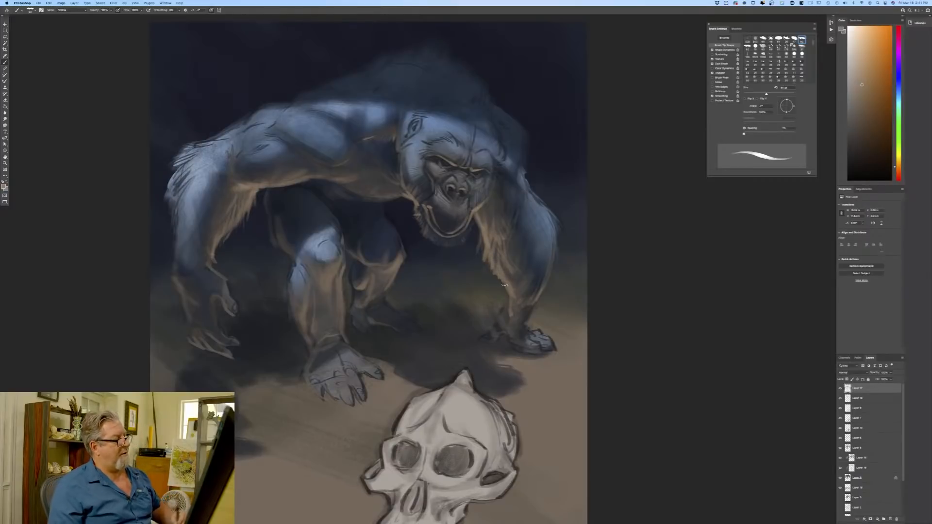
Paint brown fur strokes down the gorilla's inner forearms and brighten the thumb edge of the hanging hand.
mouse_move(513, 274)
mouse_down()
mouse_move(498, 318)
mouse_move(517, 307)
mouse_move(520, 341)
mouse_up()
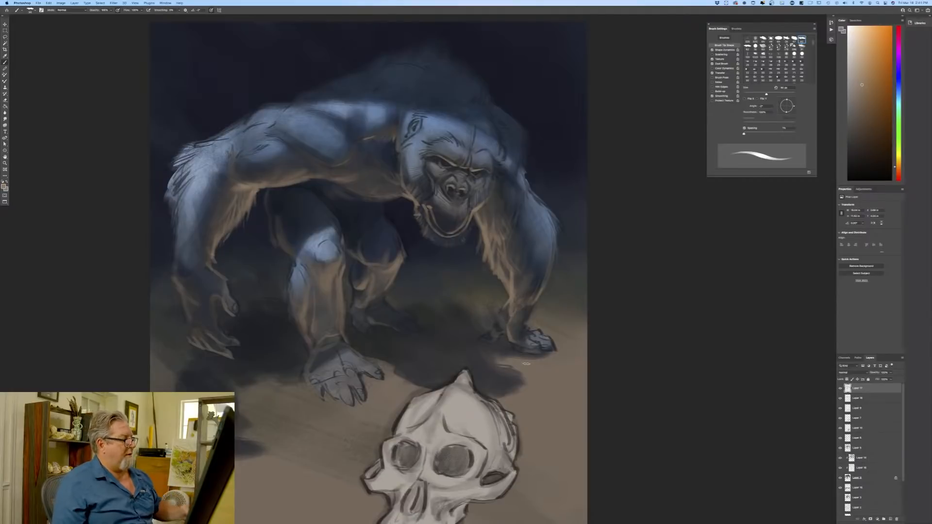
mouse_move(232, 181)
mouse_down()
mouse_move(218, 225)
mouse_move(219, 216)
mouse_up()
drag(209, 254, 233, 311)
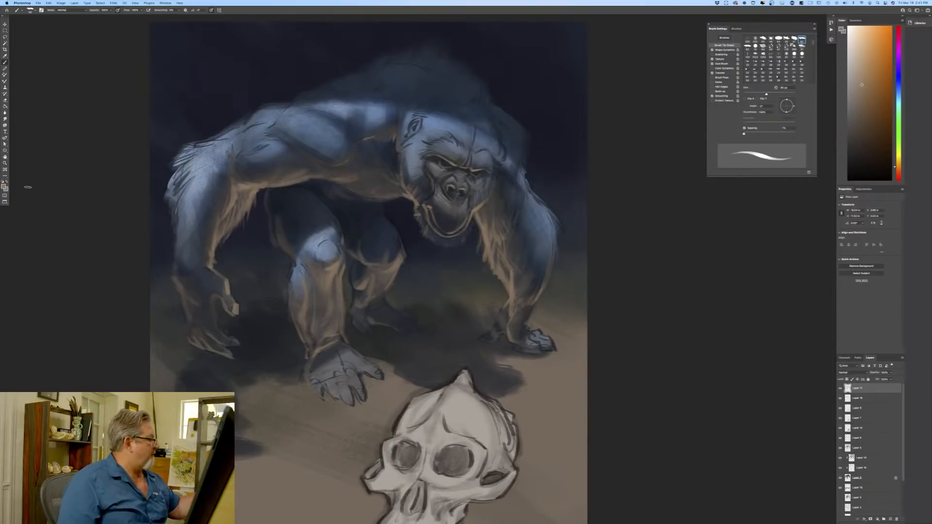
Sample a blue from the gorilla's back, mute it to a greyer blue, and define the edges of the far knee and back.
click(4, 187)
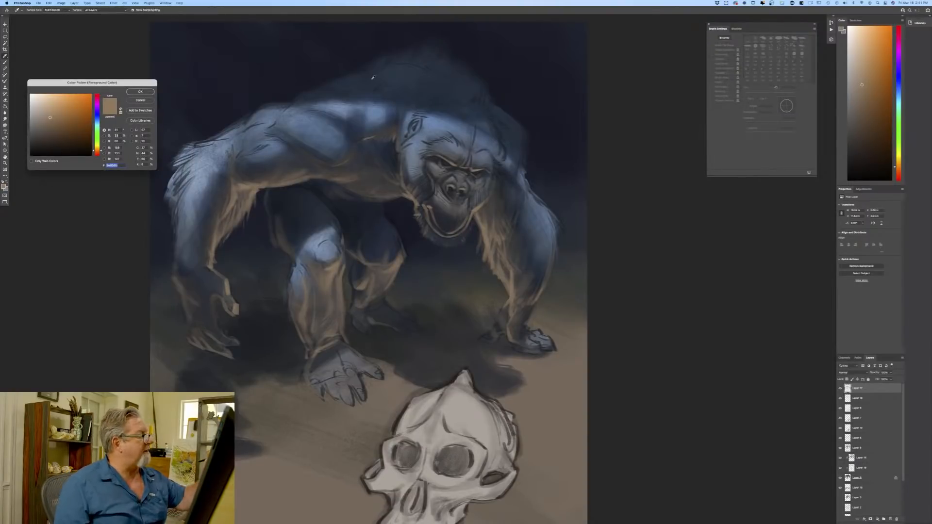
click(354, 98)
click(55, 130)
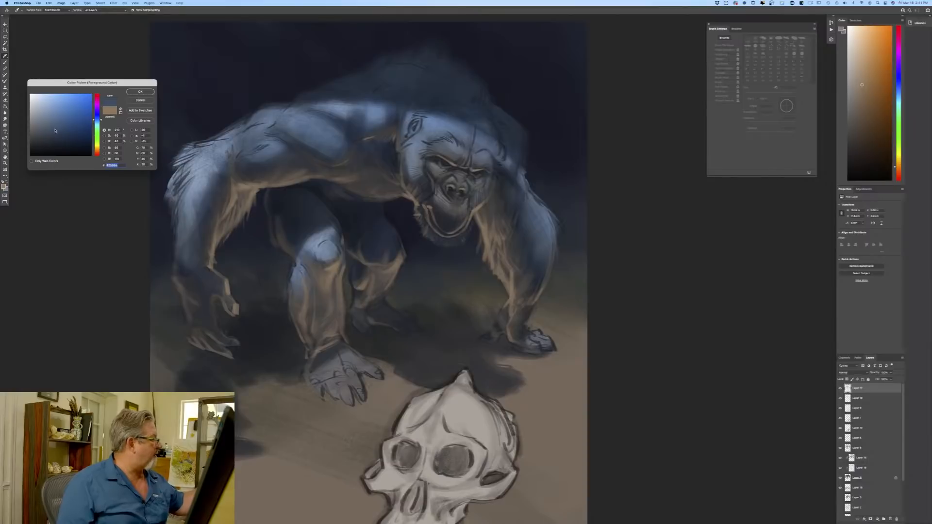
click(138, 91)
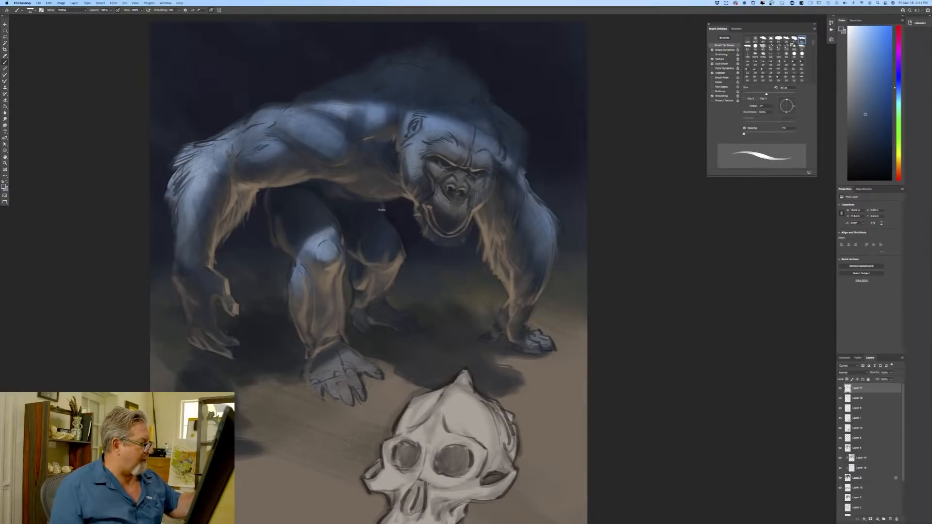
click(4, 186)
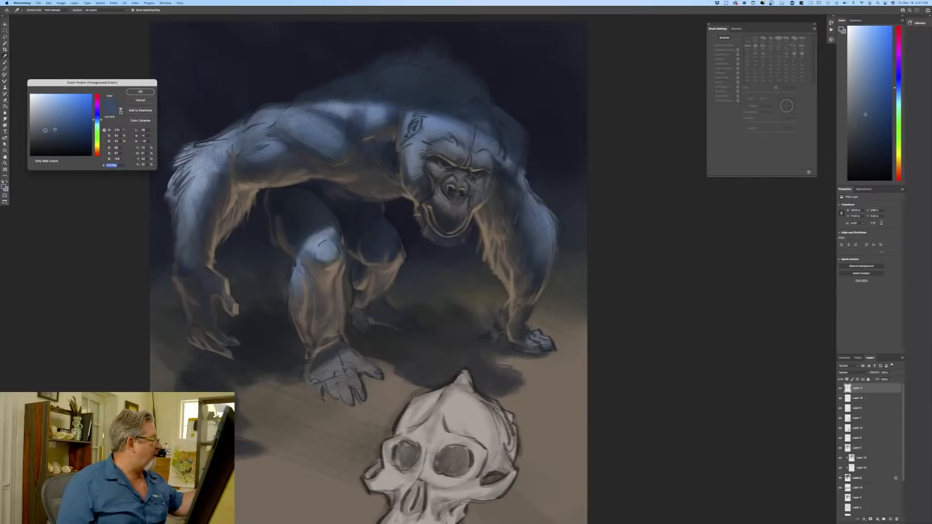
key(Return)
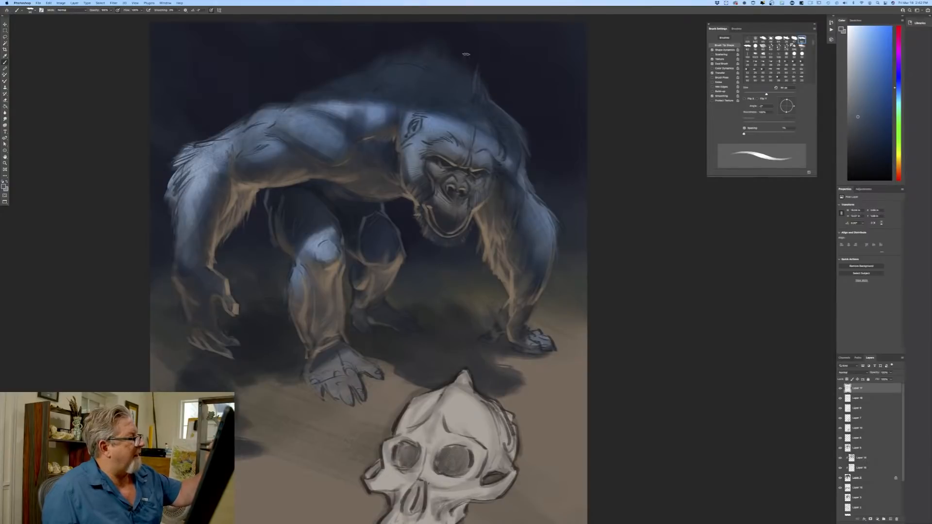
Brush wispy greyish-blue hair strokes along the crest of the head and the upper contour of the back.
mouse_move(462, 62)
mouse_down()
mouse_move(452, 49)
mouse_move(465, 82)
mouse_up()
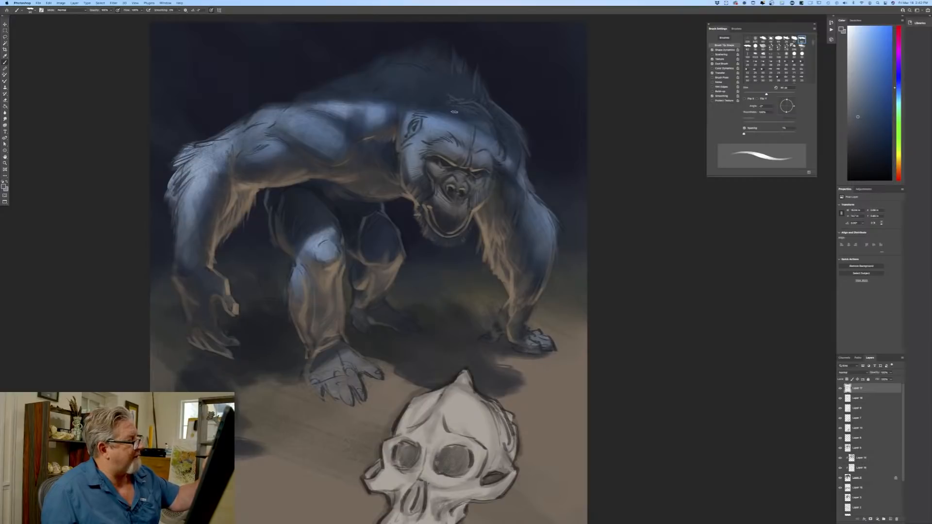
drag(75, 308, 52, 341)
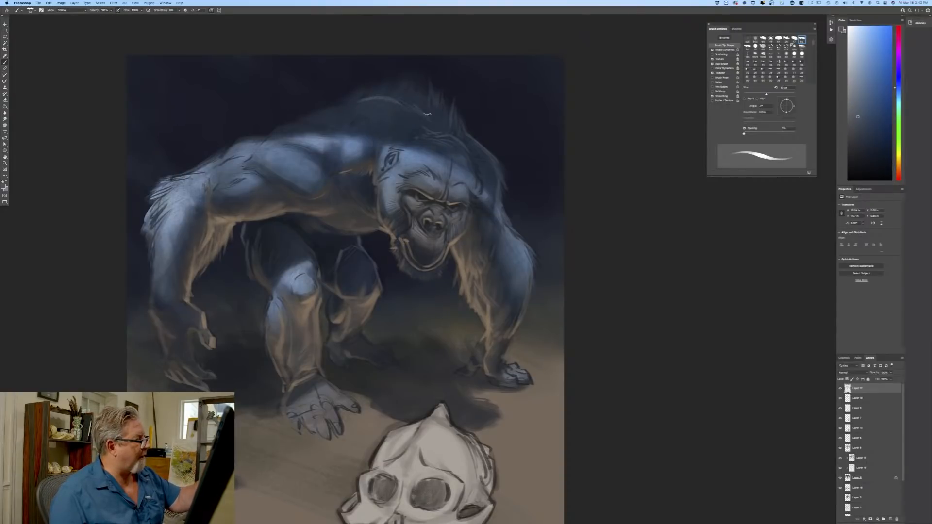
scroll(75, 285, up, 3)
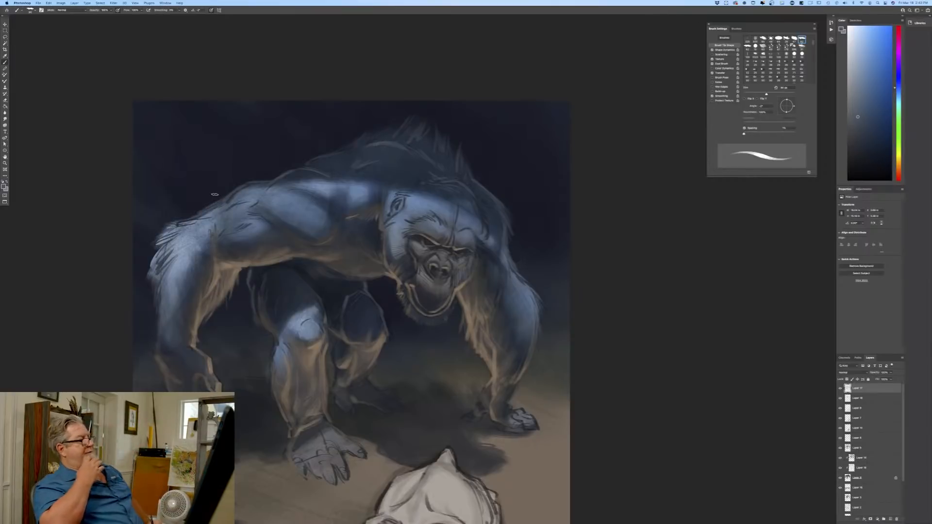
Choose a much darker, near-black blue as the painting colour.
click(6, 187)
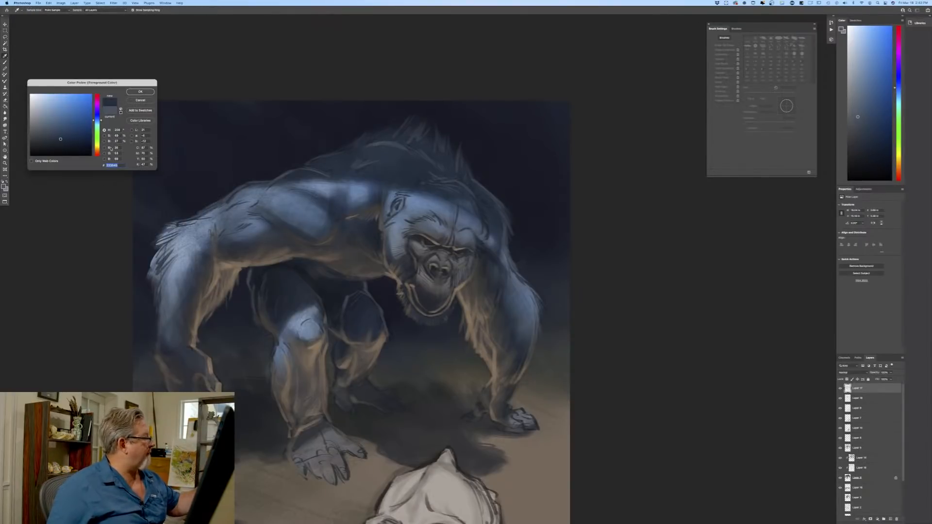
click(62, 146)
click(140, 92)
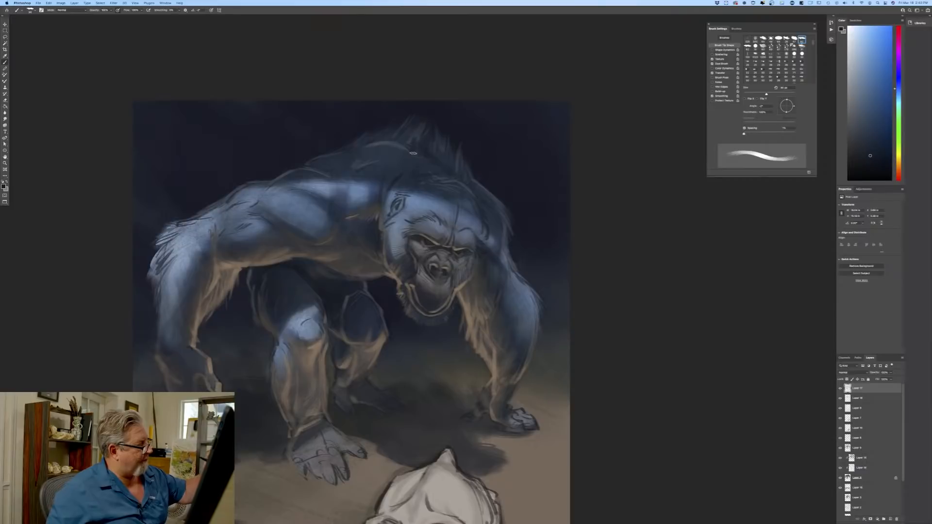
Paint dark blue-grey strokes over the ape's upper back and the shoulder area beside its head.
drag(396, 159, 373, 149)
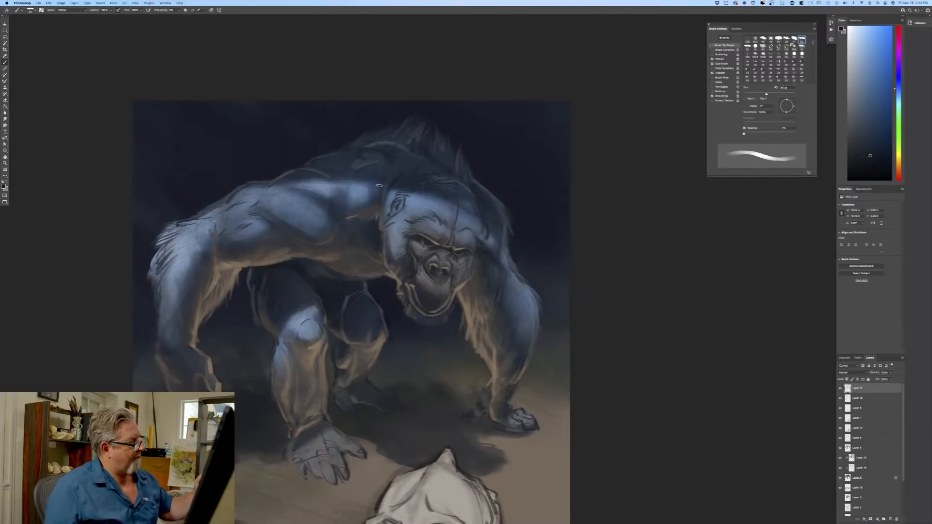
mouse_move(383, 179)
mouse_down()
mouse_move(378, 210)
mouse_move(383, 152)
mouse_move(371, 211)
mouse_up()
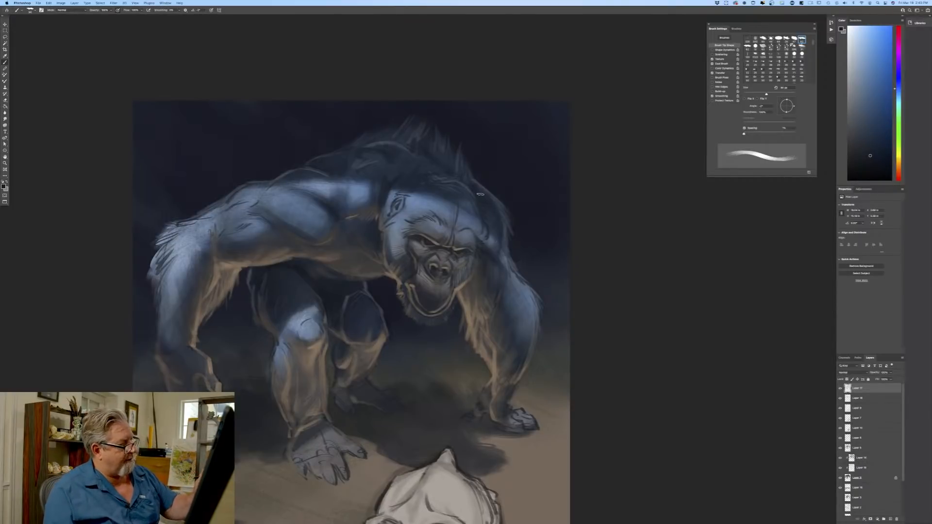
key(super+minus)
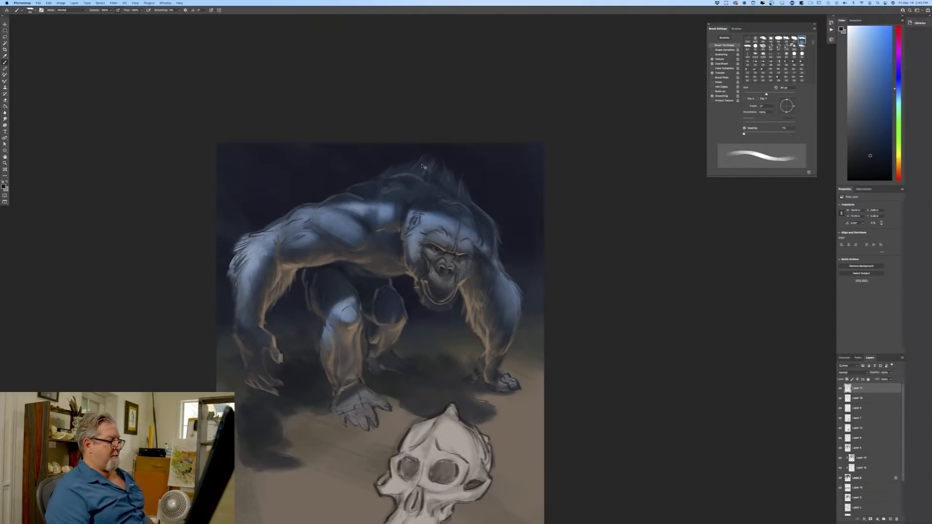
key(super+equal)
drag(127, 362, 159, 326)
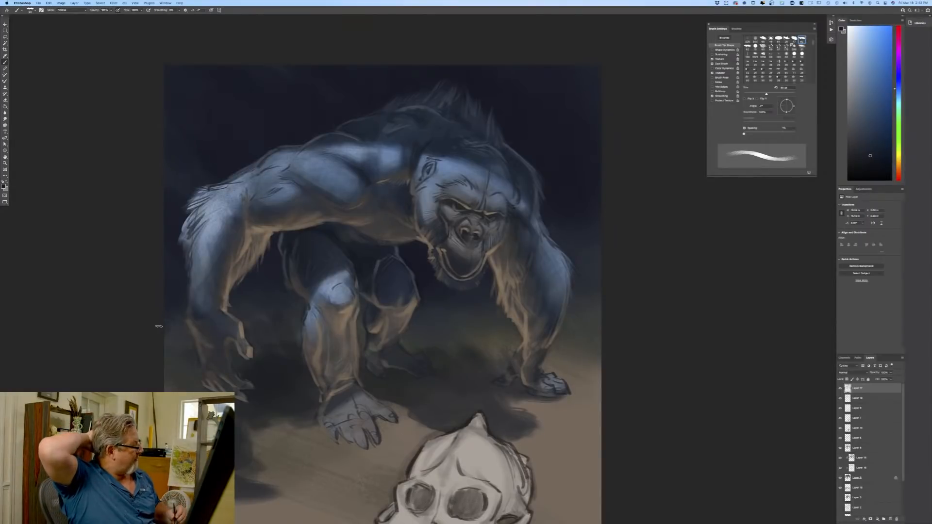
key(super+minus)
key(super+minus)
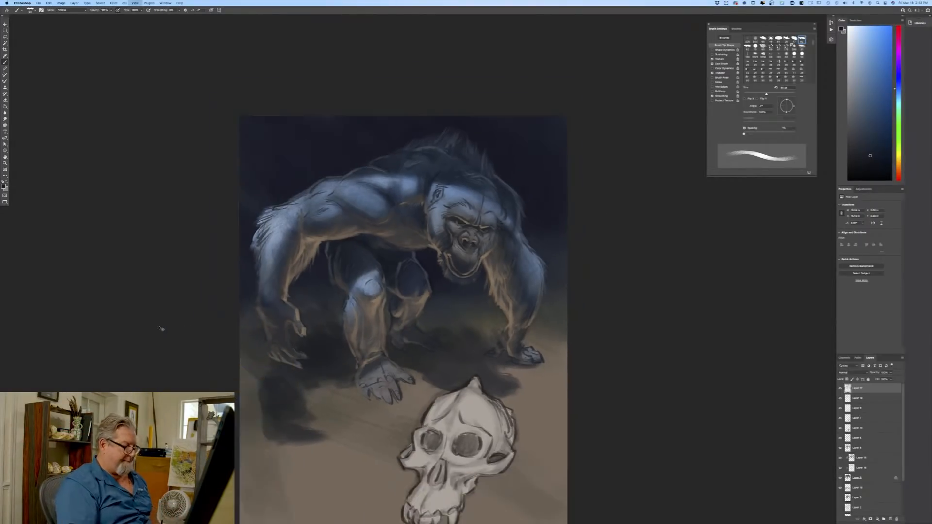
key(super+equal)
key(super+equal)
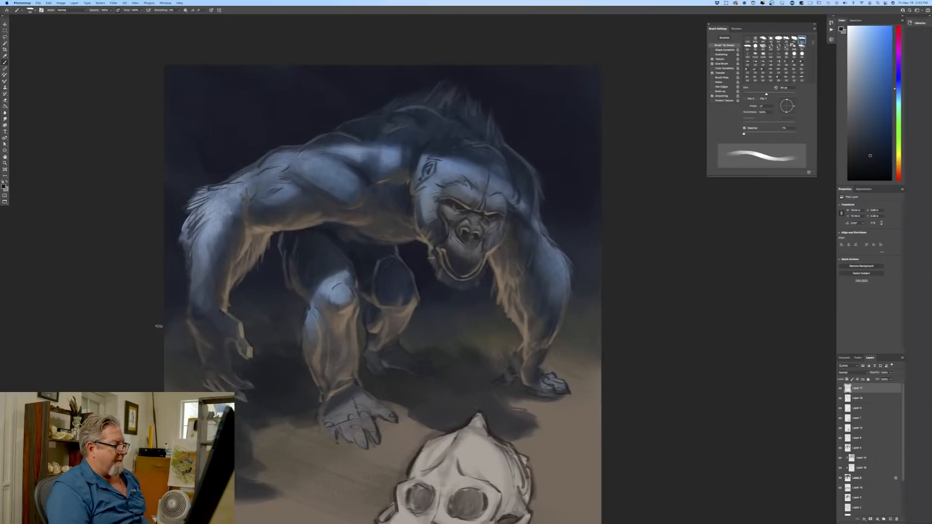
Check the upper layers one by one, hiding and showing each, to find which one holds the skull.
drag(116, 379, 120, 273)
drag(131, 355, 110, 309)
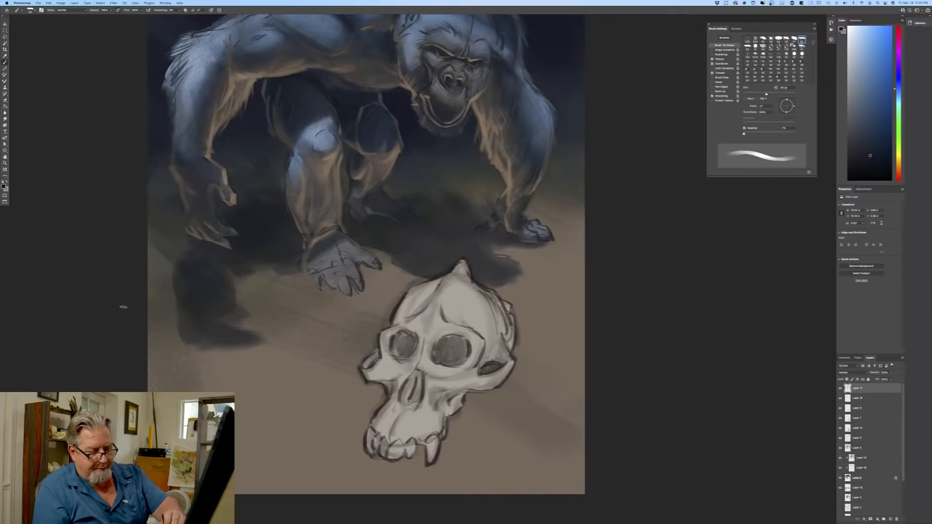
click(840, 398)
click(840, 399)
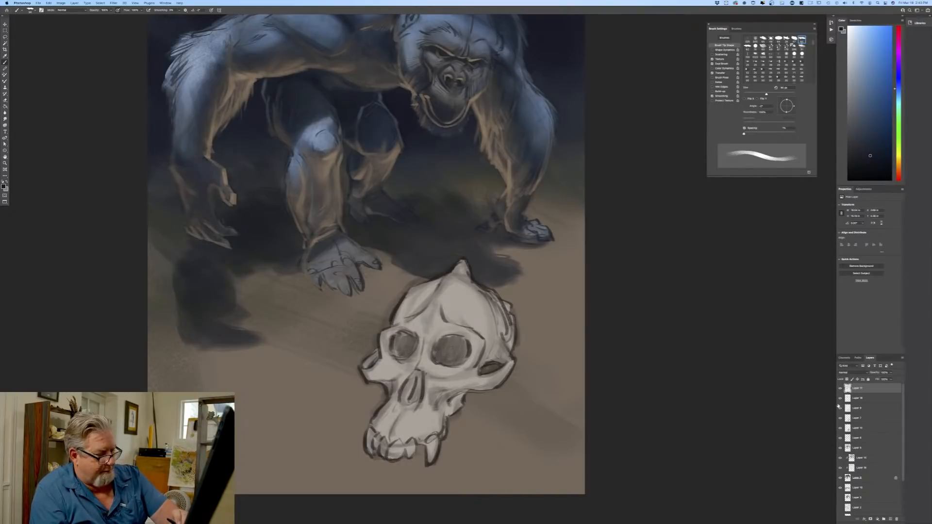
click(840, 409)
click(840, 410)
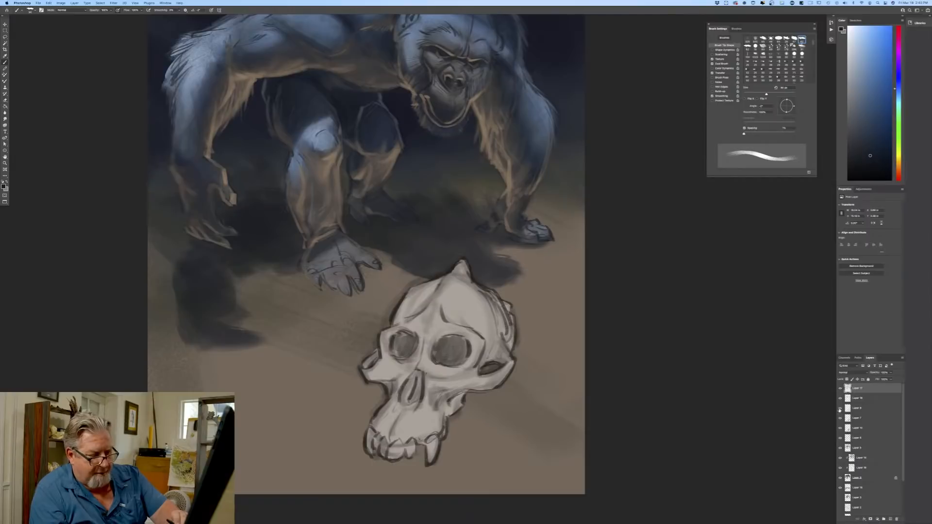
click(840, 418)
click(840, 419)
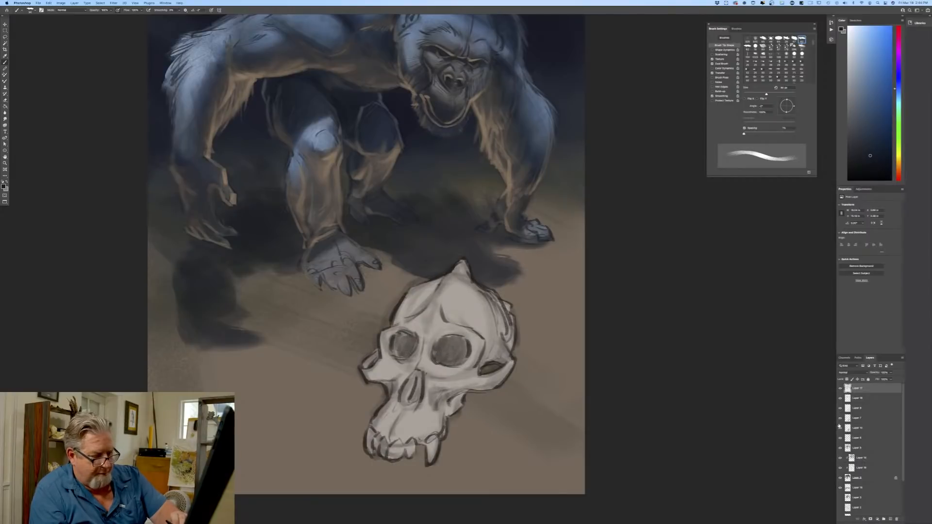
click(840, 428)
click(840, 428)
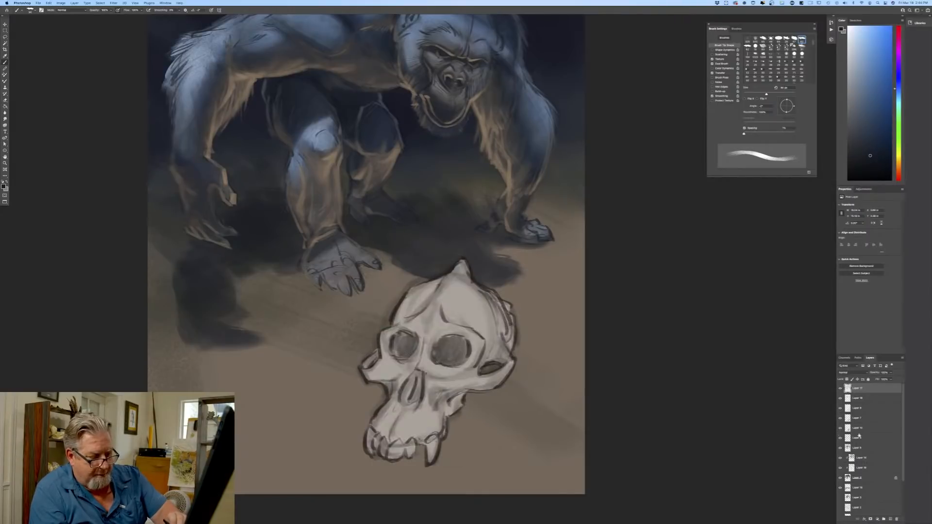
Add a new layer directly above the skull layer, clip it to the skull and set its blend mode to Multiply.
click(866, 429)
click(890, 519)
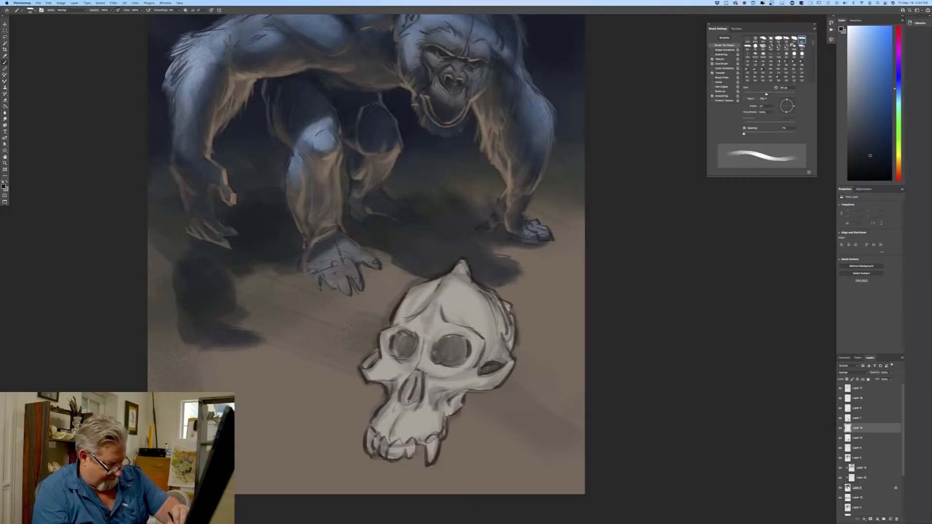
right_click(857, 430)
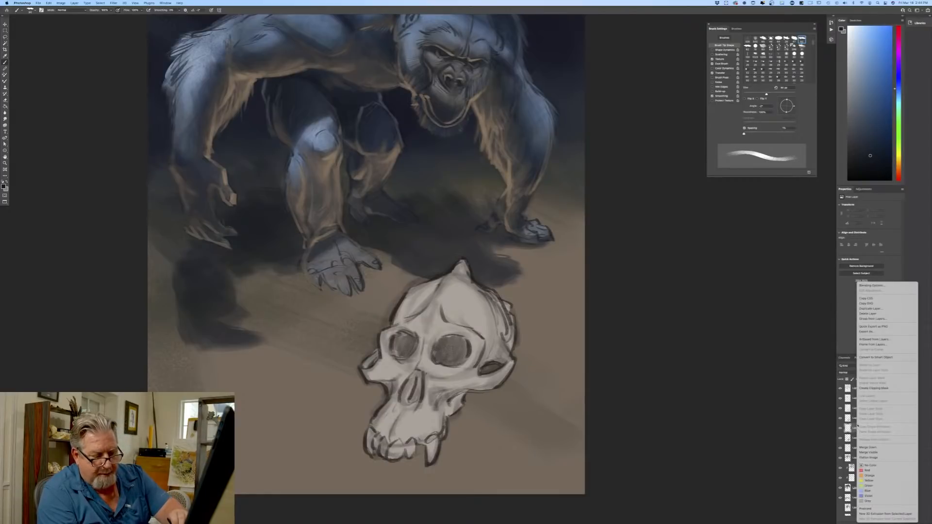
click(867, 388)
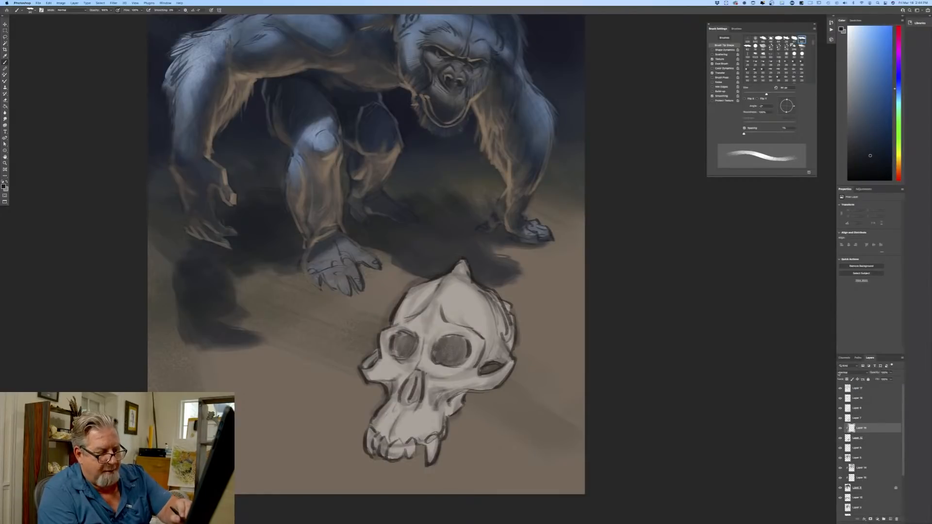
click(850, 373)
click(839, 389)
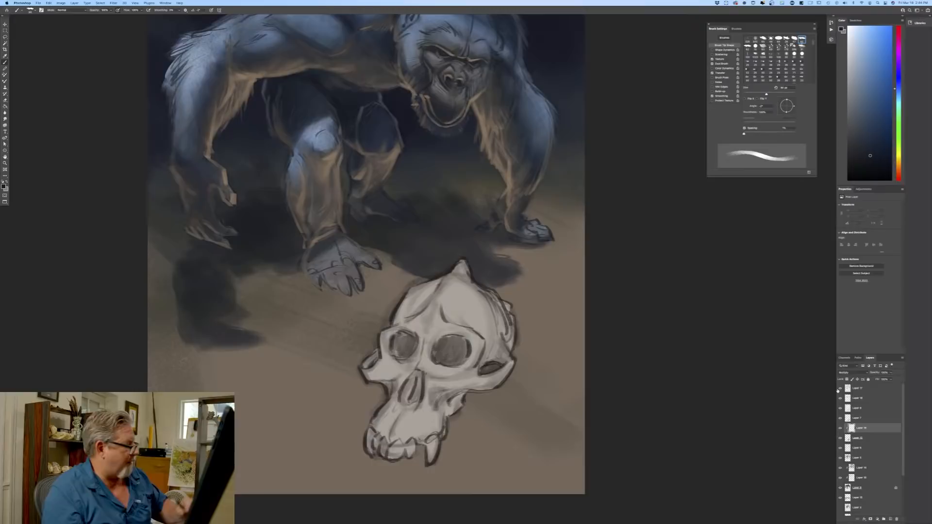
Shade the skull's right cheekbone, temple, right eye socket and the side of the jaw with a muted warm grey.
click(4, 187)
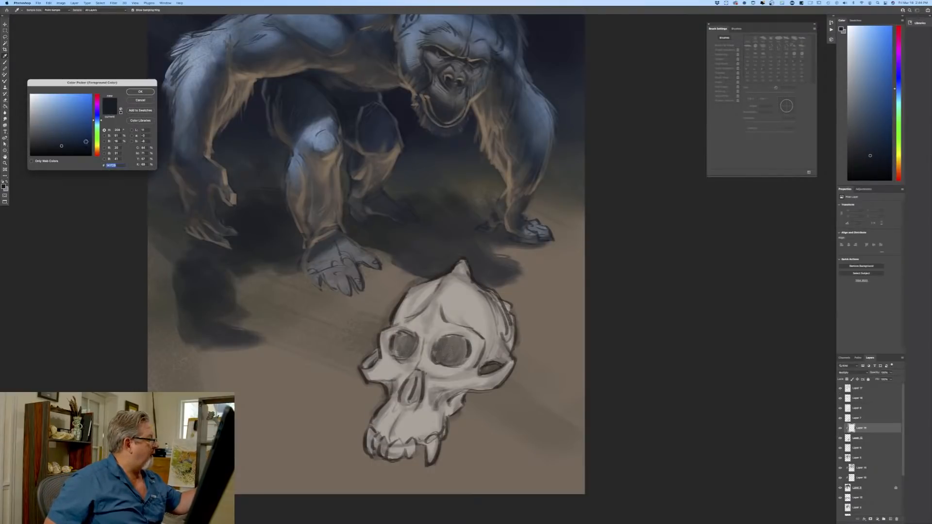
click(42, 121)
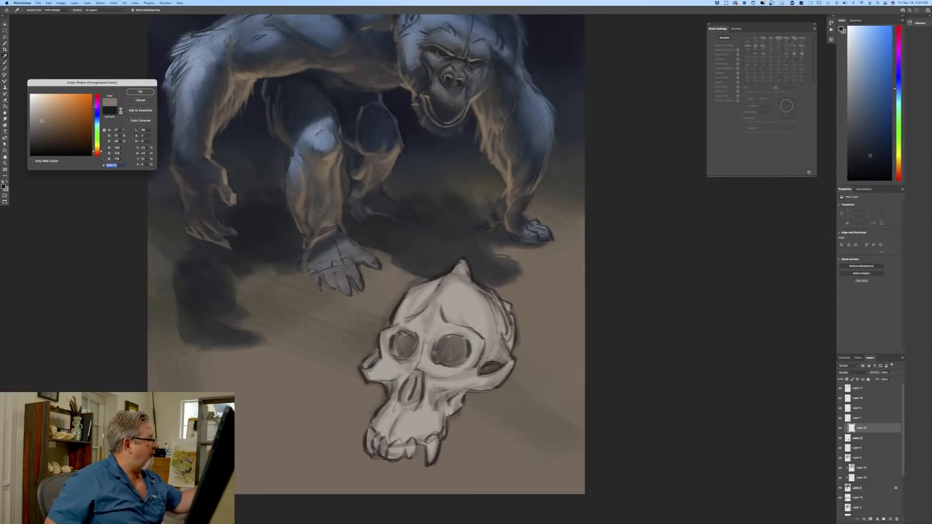
click(140, 92)
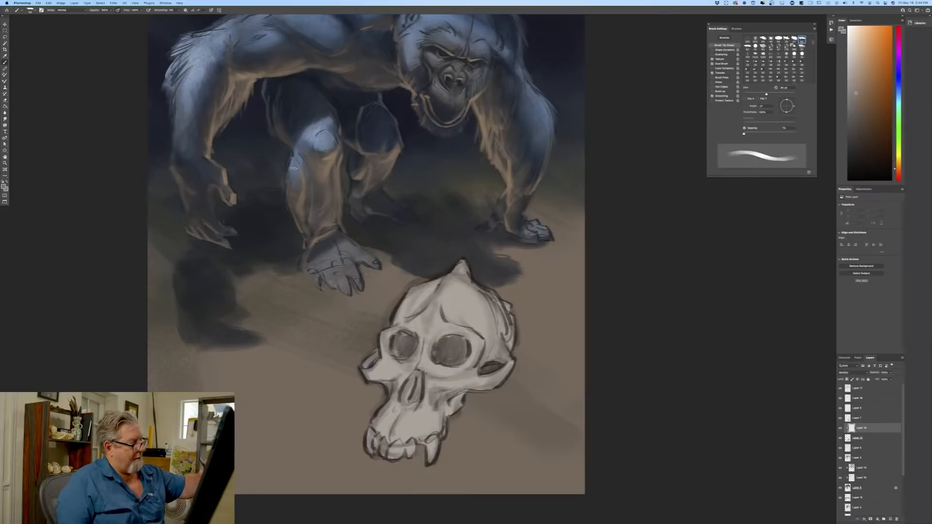
mouse_move(502, 333)
mouse_down()
mouse_move(495, 360)
mouse_move(478, 369)
mouse_move(501, 361)
mouse_move(487, 389)
mouse_up()
drag(503, 373, 461, 389)
drag(467, 380, 453, 397)
drag(461, 385, 450, 410)
drag(457, 401, 445, 418)
drag(462, 392, 431, 414)
mouse_move(446, 409)
mouse_down()
mouse_move(432, 460)
mouse_move(442, 436)
mouse_up()
mouse_move(465, 343)
mouse_down()
mouse_move(455, 364)
mouse_move(434, 361)
mouse_move(471, 348)
mouse_move(465, 362)
mouse_up()
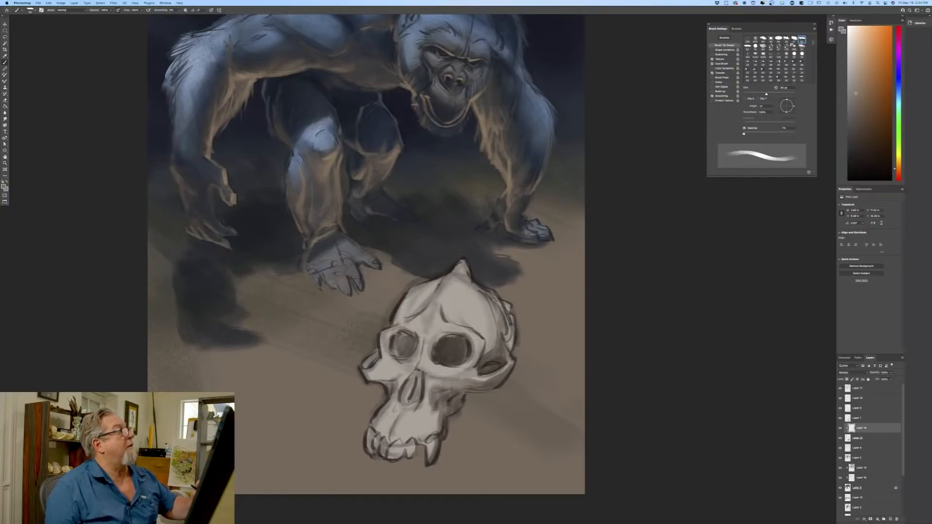
Darken both eye sockets and shade the left cheekbone, the brow between the eyes and the right temple of the skull.
drag(444, 333, 431, 360)
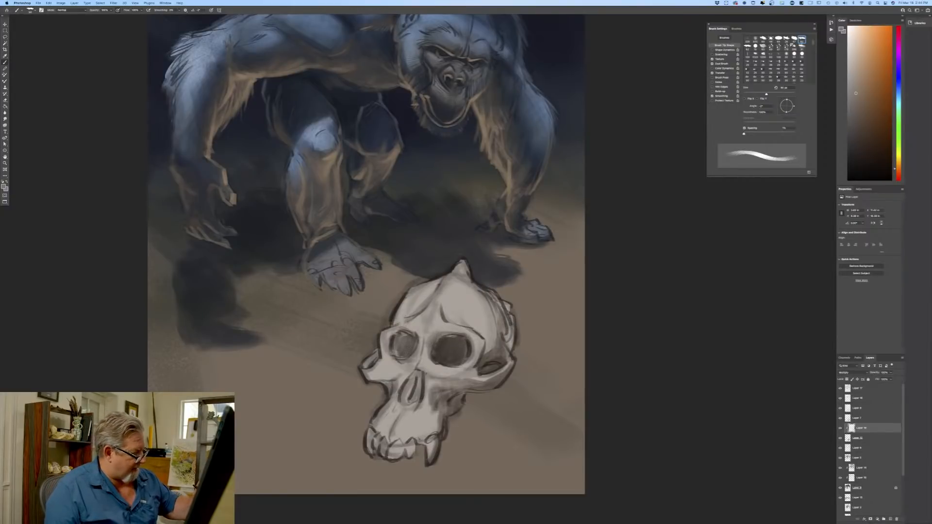
mouse_move(417, 329)
mouse_down()
mouse_move(392, 357)
mouse_move(416, 329)
mouse_up()
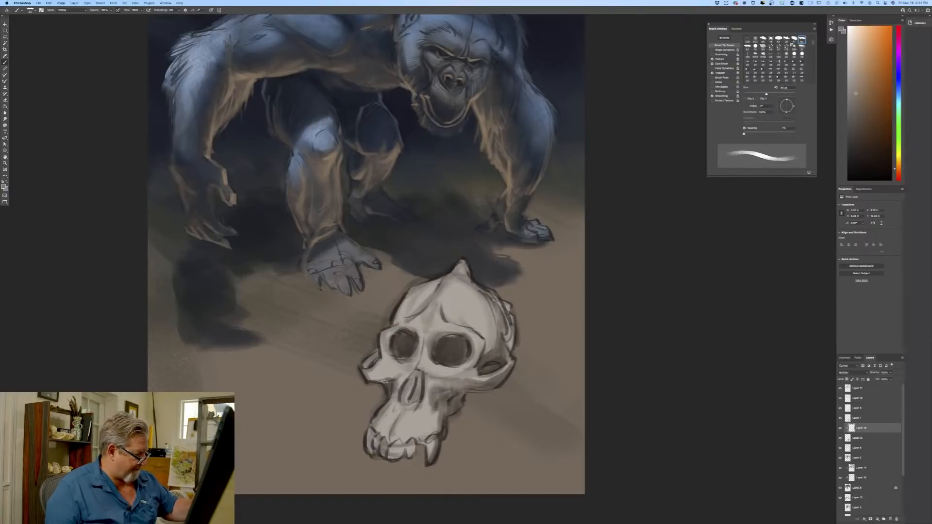
mouse_move(366, 375)
mouse_down()
mouse_move(390, 374)
mouse_move(393, 386)
mouse_up()
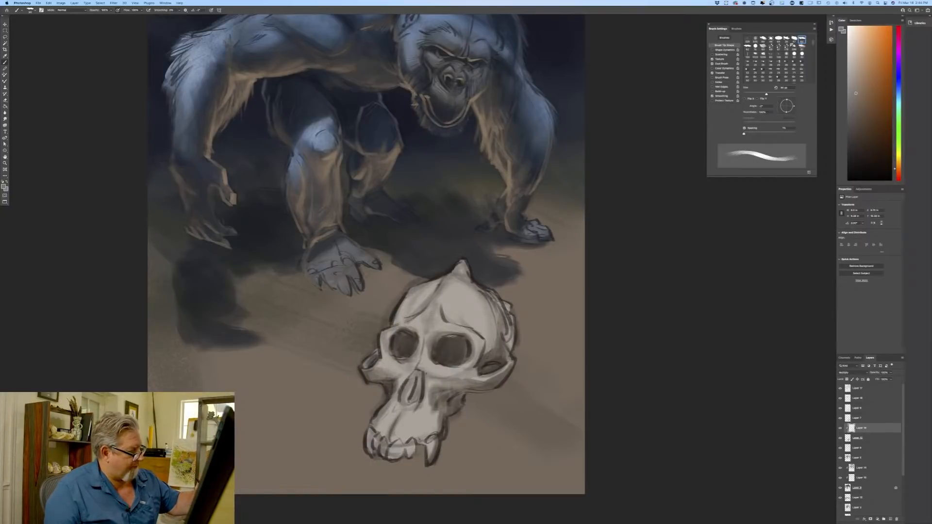
drag(430, 316, 424, 331)
drag(488, 332, 494, 342)
mouse_move(491, 311)
mouse_down()
mouse_move(488, 336)
mouse_move(477, 332)
mouse_up()
Darken the skull's nasal cavity and shade the upper jaw, the teeth and the underside of the left cheekbone.
mouse_move(430, 381)
mouse_down()
mouse_move(408, 395)
mouse_move(410, 379)
mouse_move(404, 400)
mouse_move(416, 391)
mouse_move(405, 409)
mouse_up()
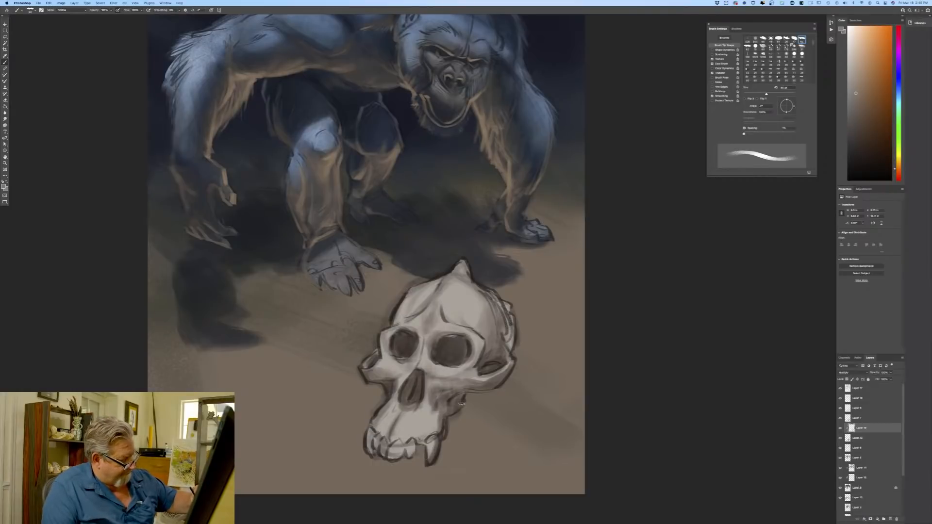
drag(444, 428, 437, 419)
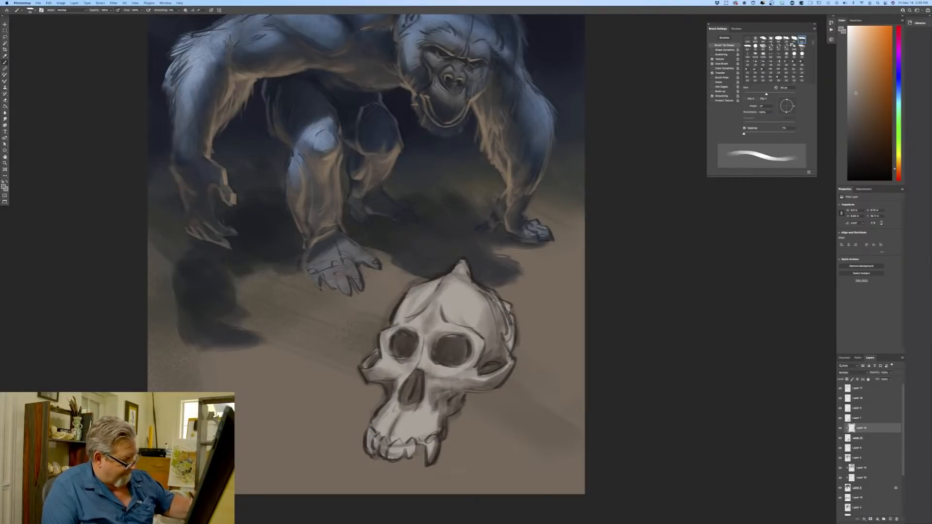
mouse_move(412, 449)
mouse_down()
mouse_move(383, 454)
mouse_move(373, 436)
mouse_move(368, 451)
mouse_move(378, 414)
mouse_move(379, 439)
mouse_move(388, 430)
mouse_up()
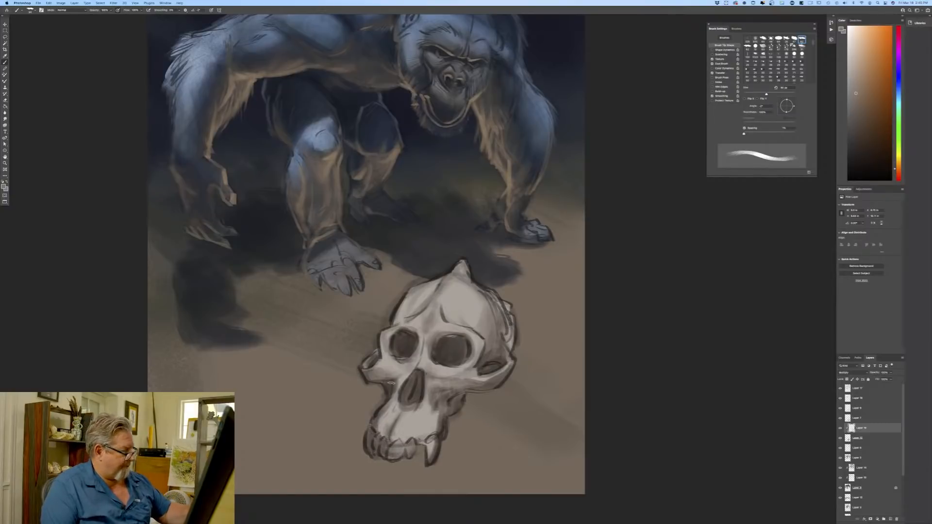
mouse_move(384, 380)
mouse_down()
mouse_move(367, 369)
mouse_move(390, 387)
mouse_up()
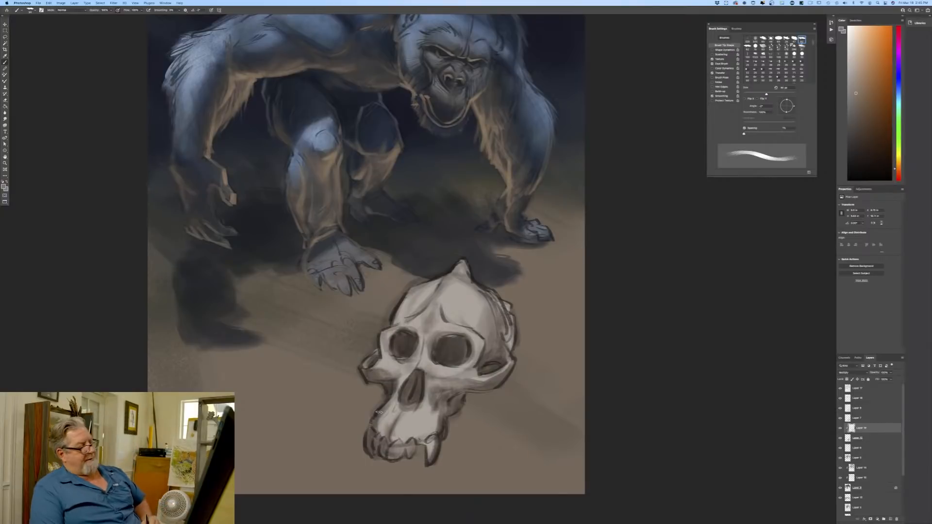
Add a new layer directly beneath the skull layer and set its blend mode to Multiply.
click(860, 449)
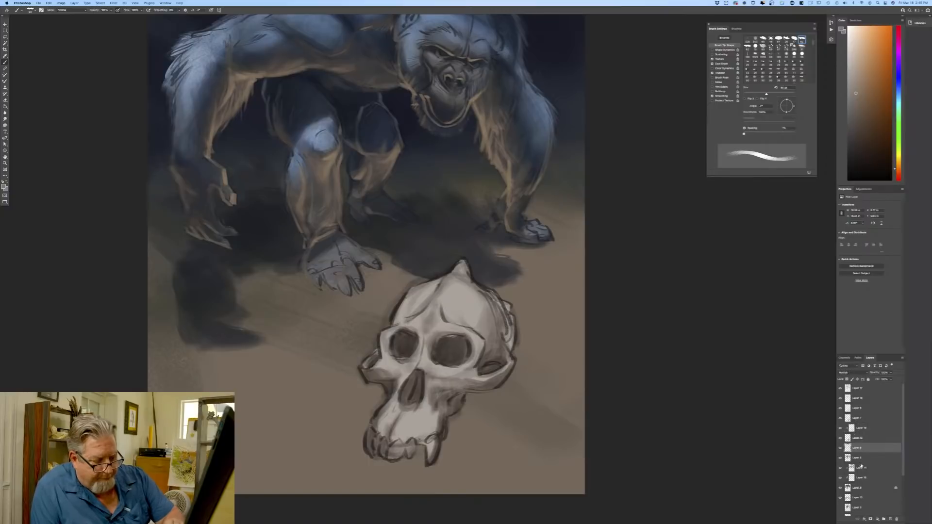
click(890, 519)
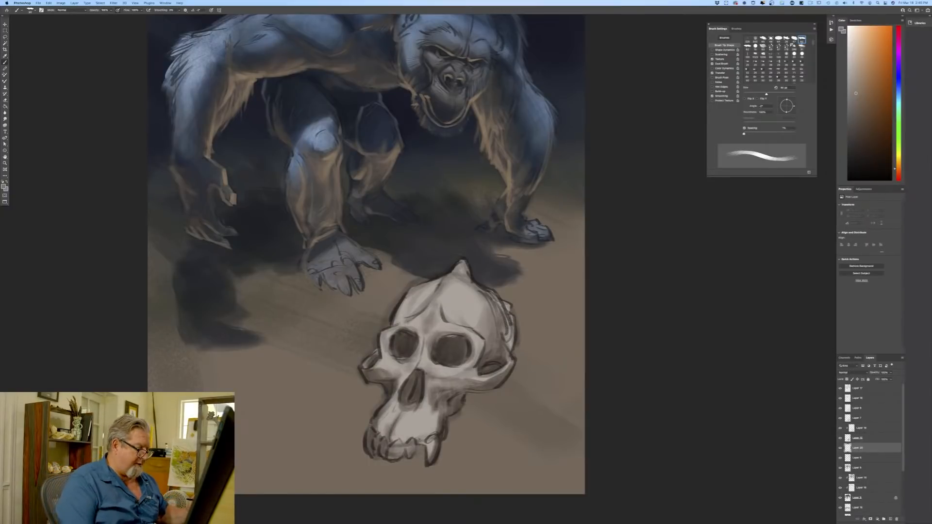
drag(188, 403, 139, 337)
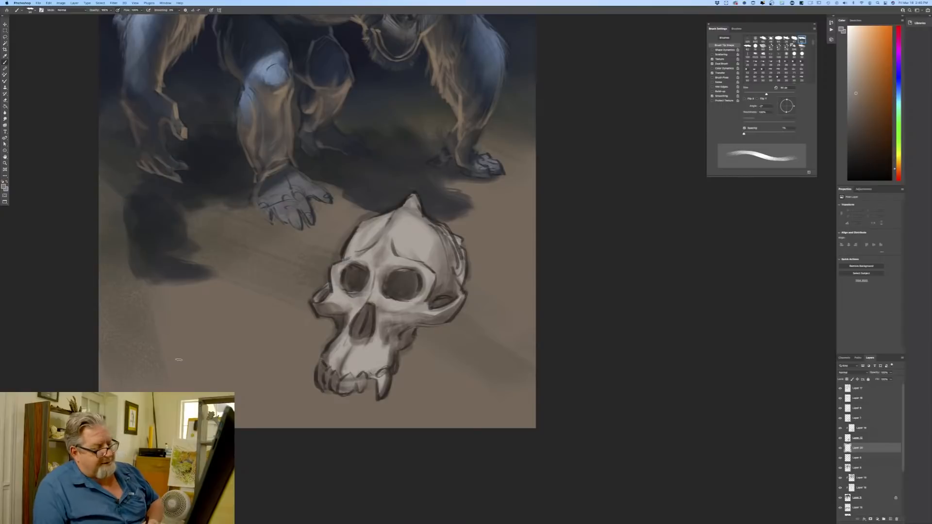
click(844, 373)
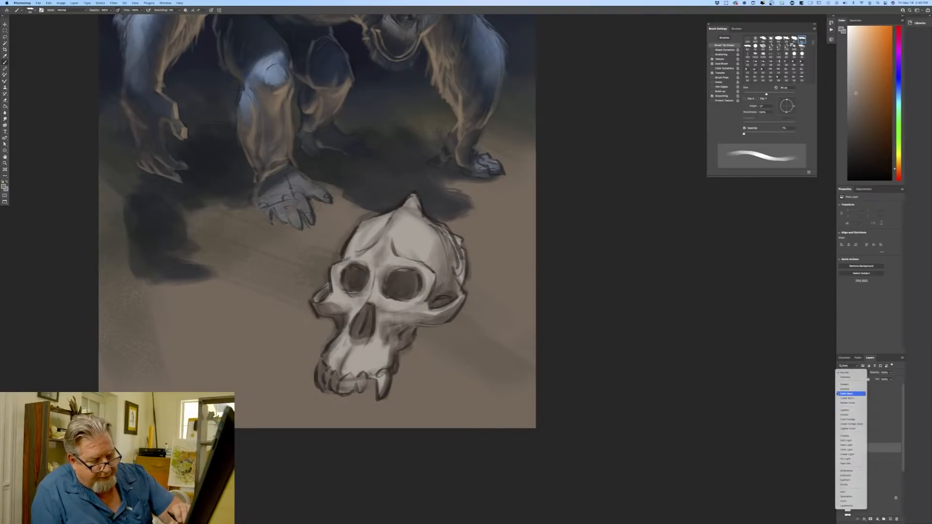
click(845, 389)
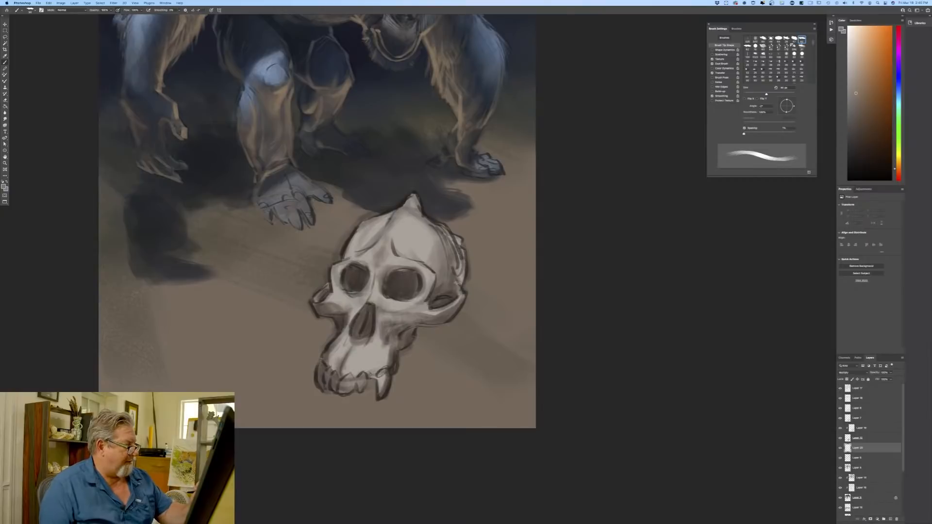
Paint a cast shadow on the ground along the skull's right side, under the teeth and around the left of the jaw.
mouse_move(465, 297)
mouse_down()
mouse_move(419, 348)
mouse_move(469, 295)
mouse_move(419, 345)
mouse_move(419, 325)
mouse_move(413, 332)
mouse_move(429, 339)
mouse_move(422, 352)
mouse_move(381, 395)
mouse_move(414, 350)
mouse_move(395, 379)
mouse_move(400, 358)
mouse_up()
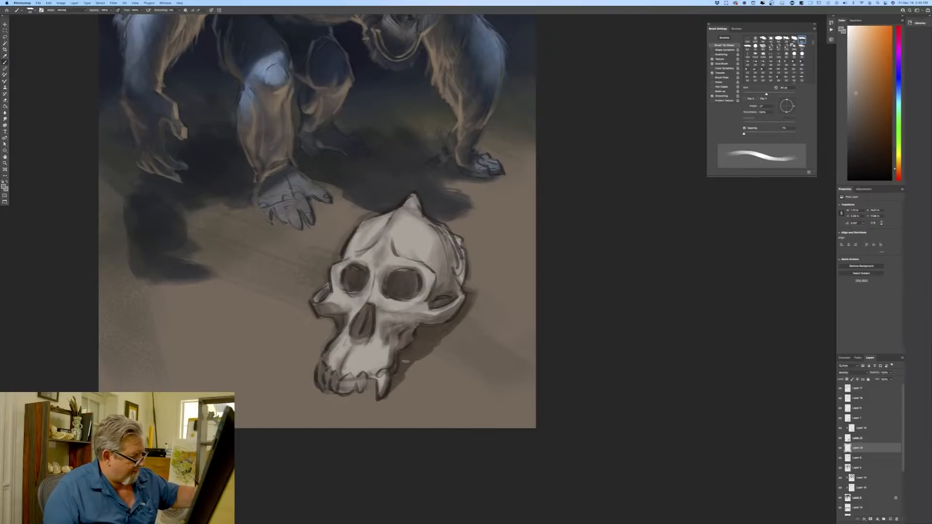
mouse_move(454, 323)
mouse_down()
mouse_move(435, 349)
mouse_move(418, 350)
mouse_up()
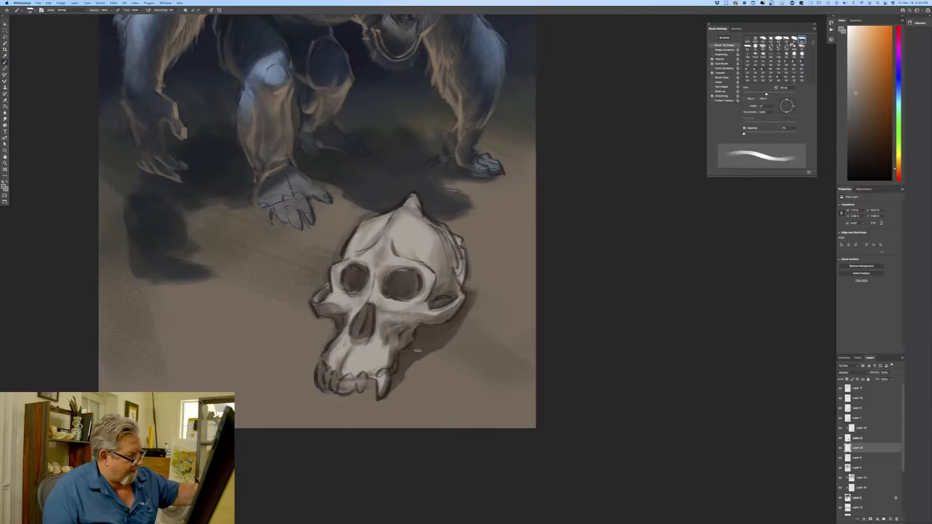
mouse_move(378, 391)
mouse_down()
mouse_move(333, 404)
mouse_move(364, 398)
mouse_move(368, 390)
mouse_move(348, 402)
mouse_move(365, 381)
mouse_move(353, 402)
mouse_move(330, 385)
mouse_up()
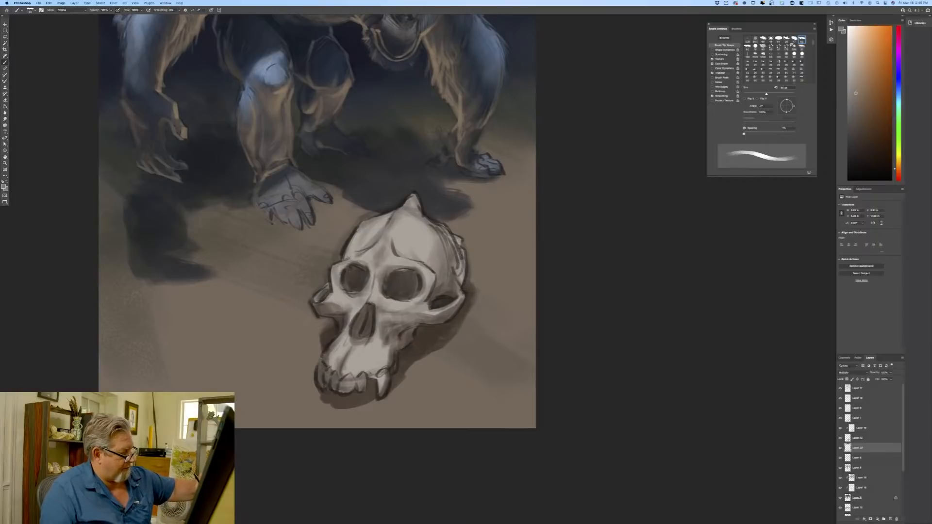
key(super+minus)
key(super+minus)
key(super+minus)
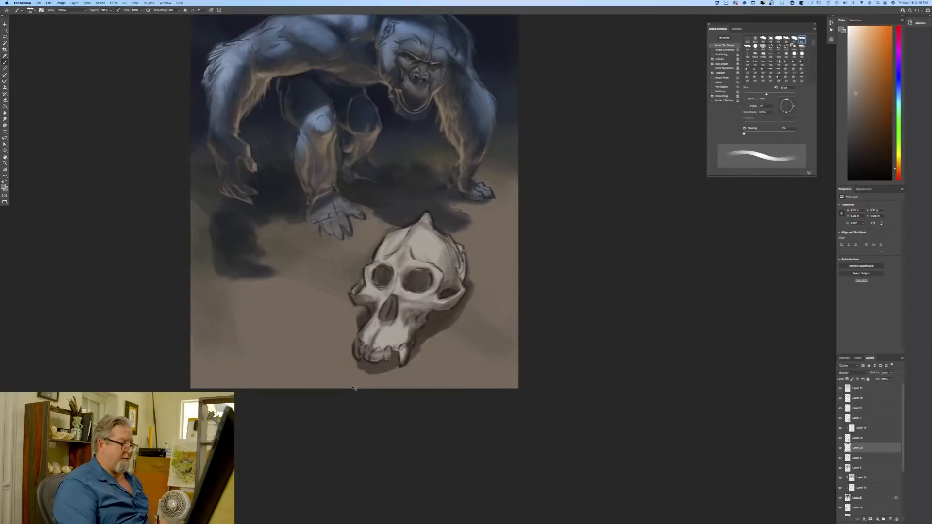
Add a new layer at the top of the layer stack and set the foreground colour to a lighter warm grey.
key(super+plus)
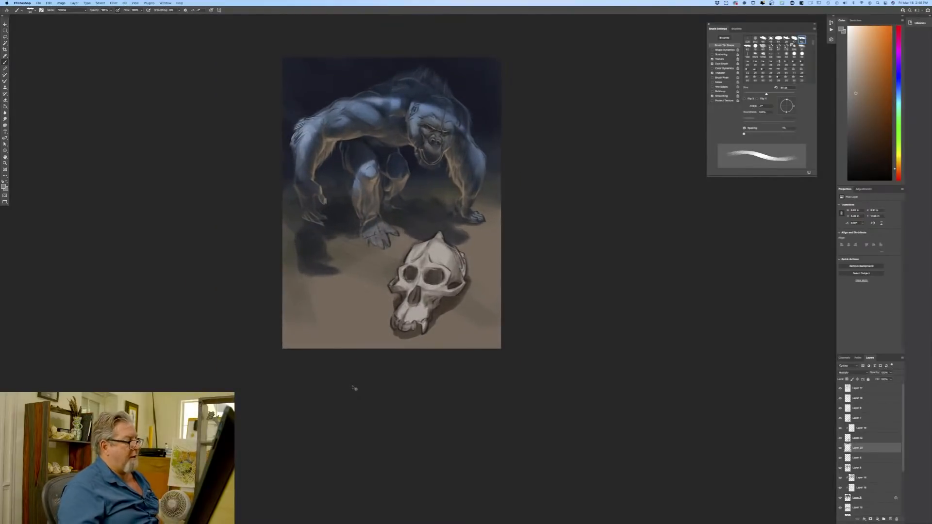
key(super+plus)
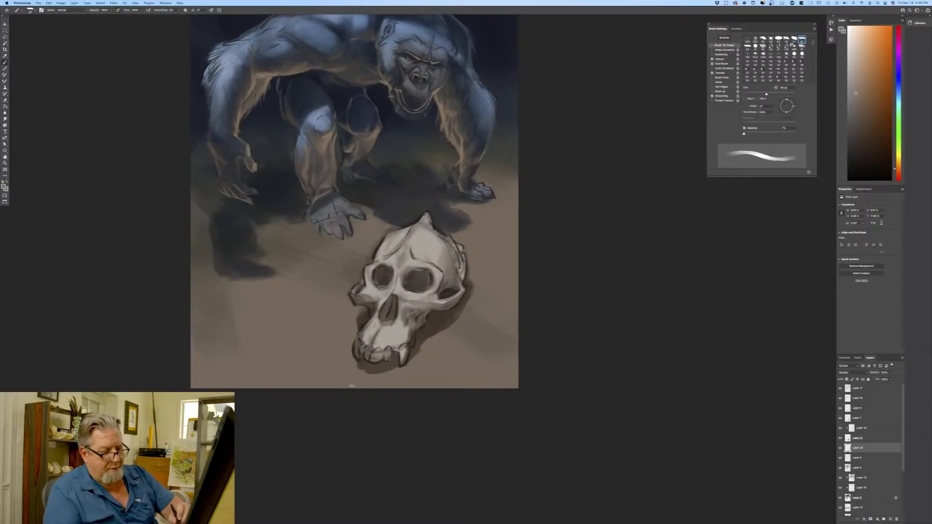
click(862, 389)
click(892, 519)
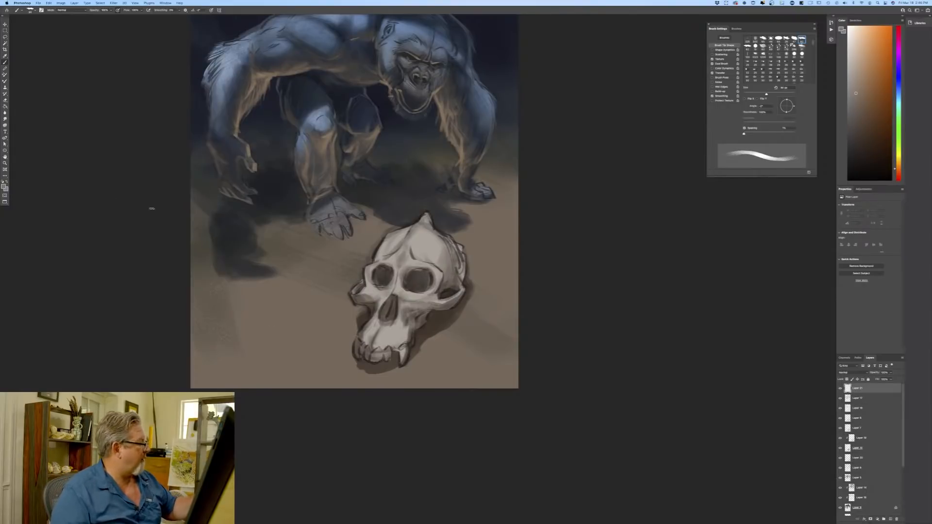
click(4, 184)
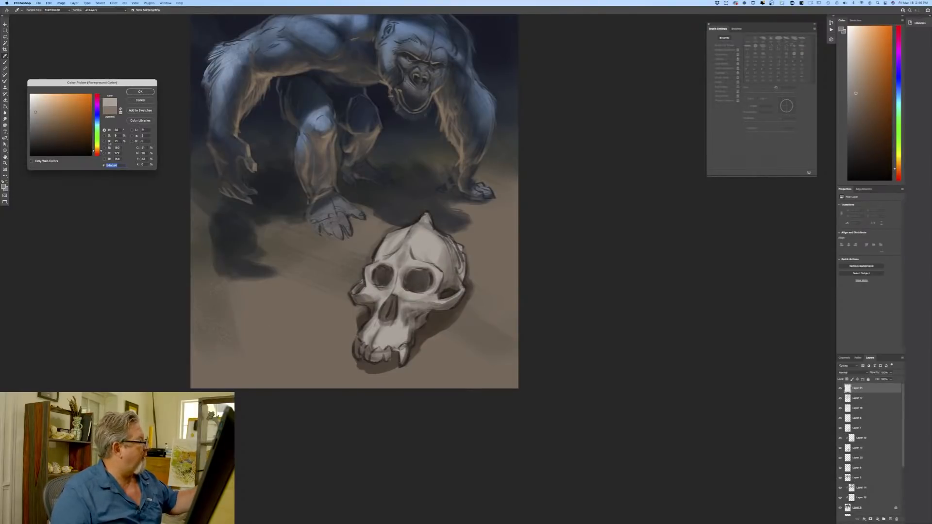
click(34, 104)
click(139, 92)
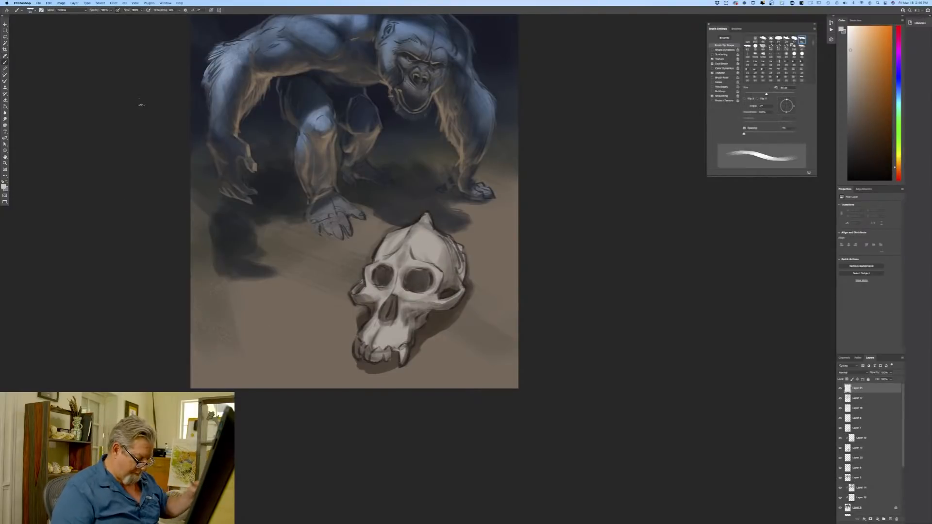
Paint thin highlights along the skull's central crest, the right brow ridge and the right cheekbone arch.
key(super+equal)
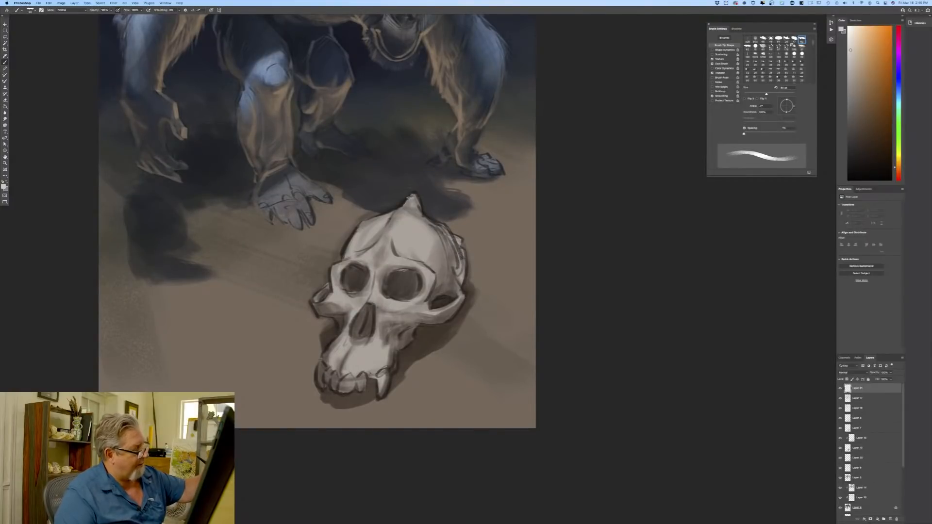
key(bracketleft)
key(bracketleft)
key(bracketleft)
mouse_move(413, 196)
mouse_down()
mouse_move(373, 247)
mouse_move(434, 270)
mouse_move(433, 284)
mouse_move(454, 272)
mouse_move(463, 293)
mouse_move(450, 305)
mouse_up()
click(211, 10)
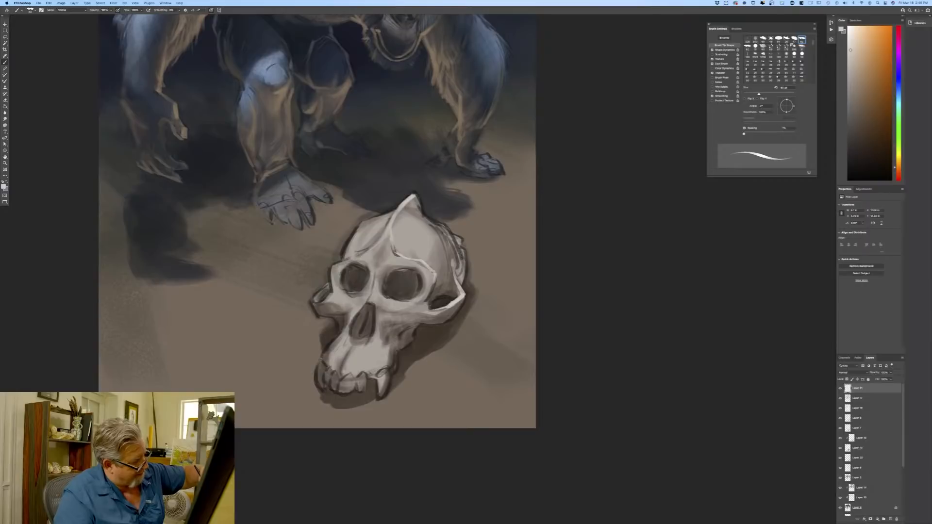
Lighten the bone beneath the right eye socket toward the nose with a larger brush.
key(bracketright)
key(bracketright)
key(bracketright)
key(bracketright)
key(bracketright)
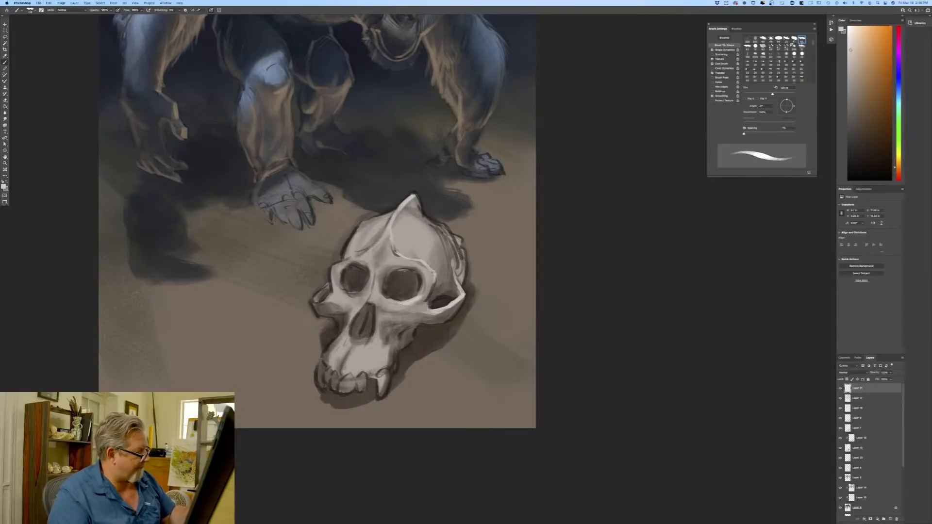
mouse_move(403, 303)
mouse_down()
mouse_move(382, 294)
mouse_move(394, 306)
mouse_move(380, 314)
mouse_up()
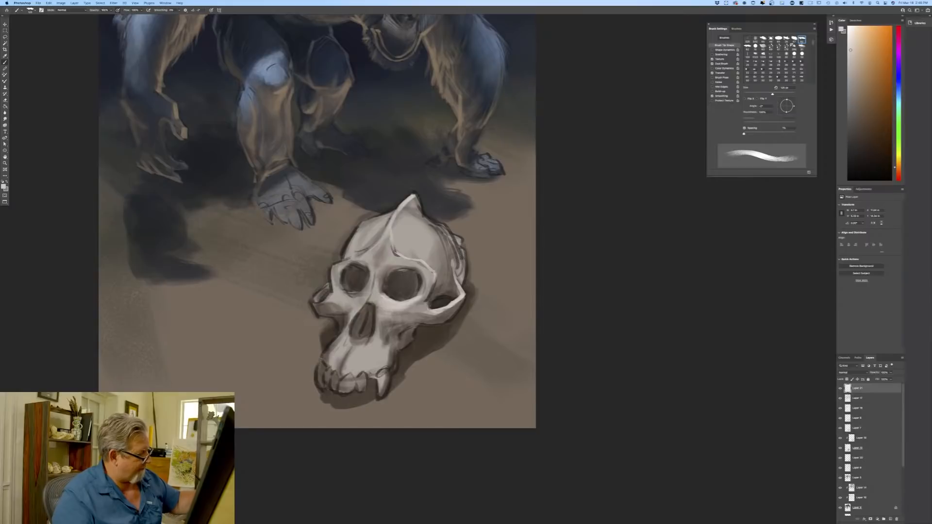
Paint fine highlights on the nasal bridge, inside the lower nasal cavity and along the lower rims of the eye sockets.
key(bracketleft)
key(bracketleft)
key(bracketleft)
key(bracketleft)
key(bracketleft)
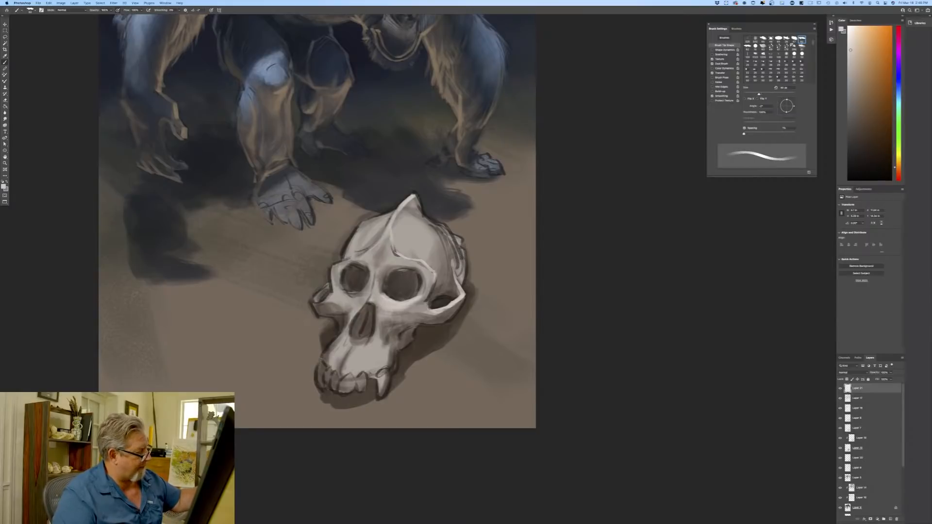
key(bracketleft)
key(bracketleft)
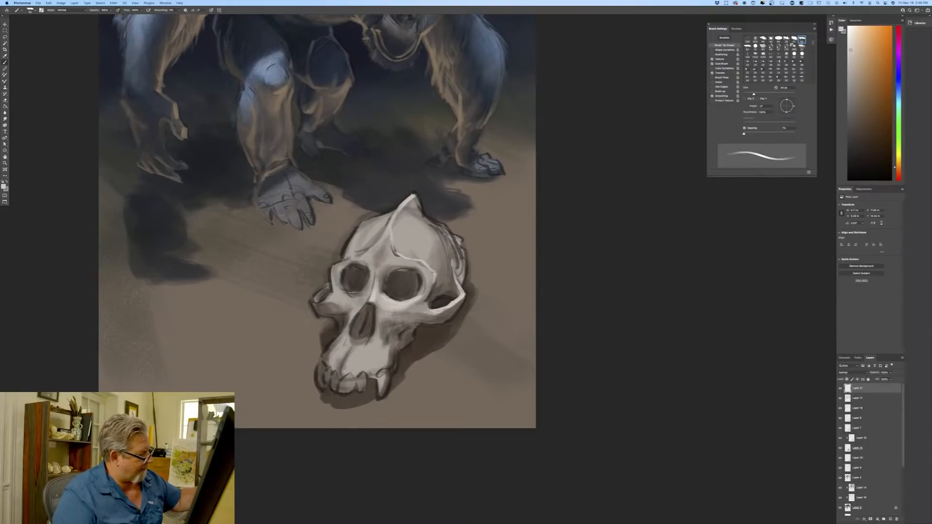
key(bracketleft)
key(bracketright)
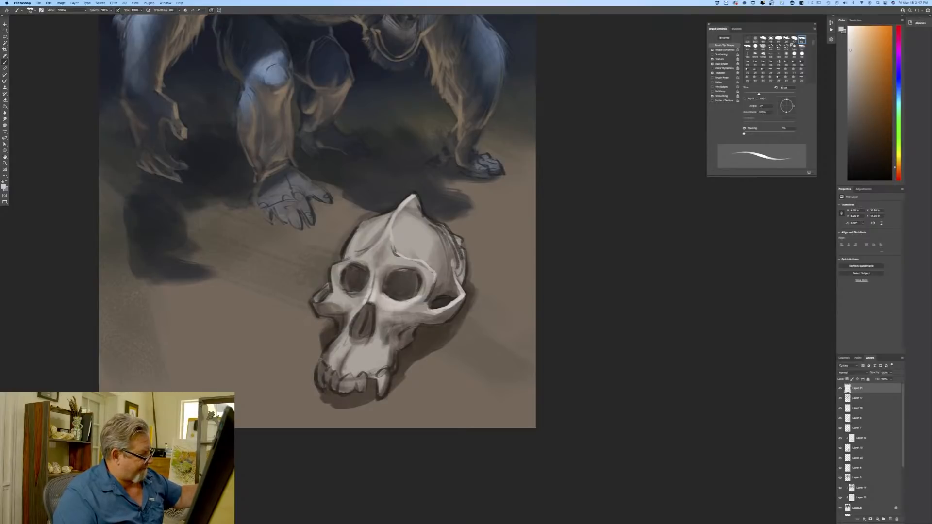
drag(368, 323, 357, 336)
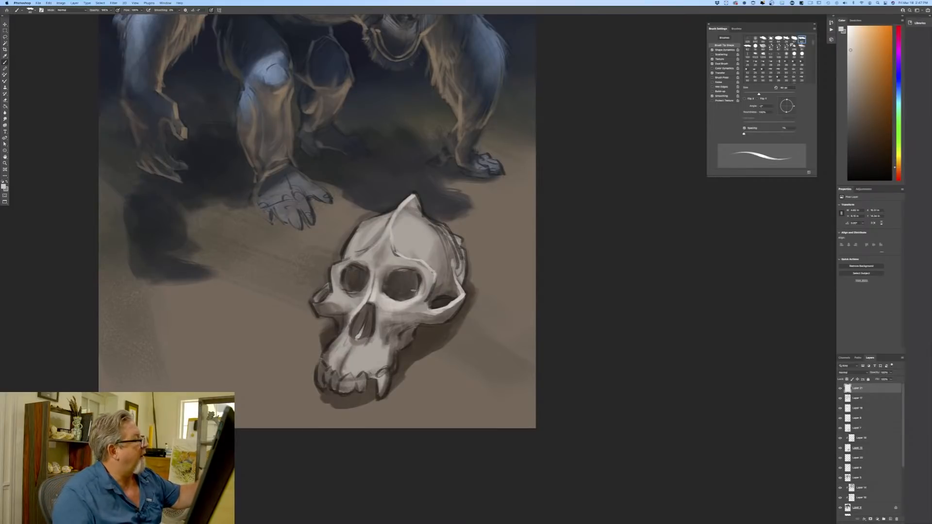
Lighten the right side of the skull's forehead and the upper right edge of the cranium.
key(bracketright)
key(bracketright)
key(bracketright)
key(bracketright)
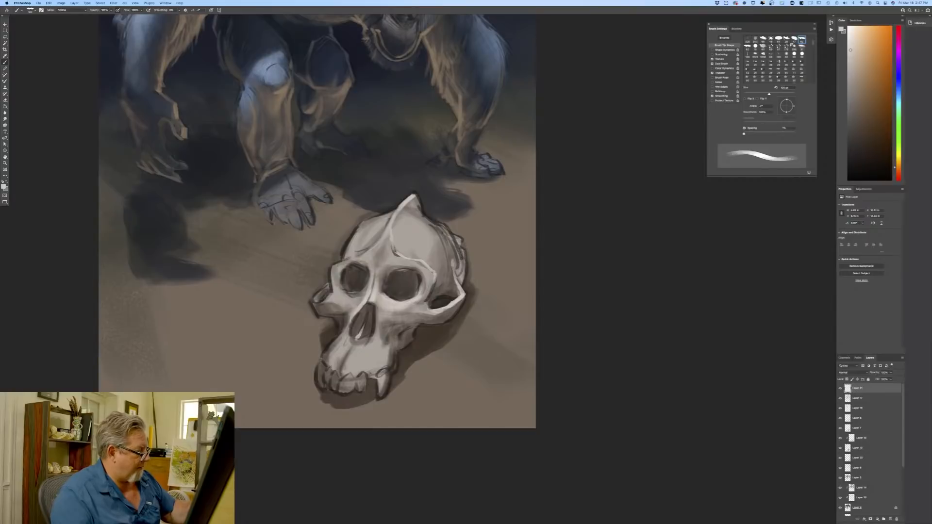
key(bracketright)
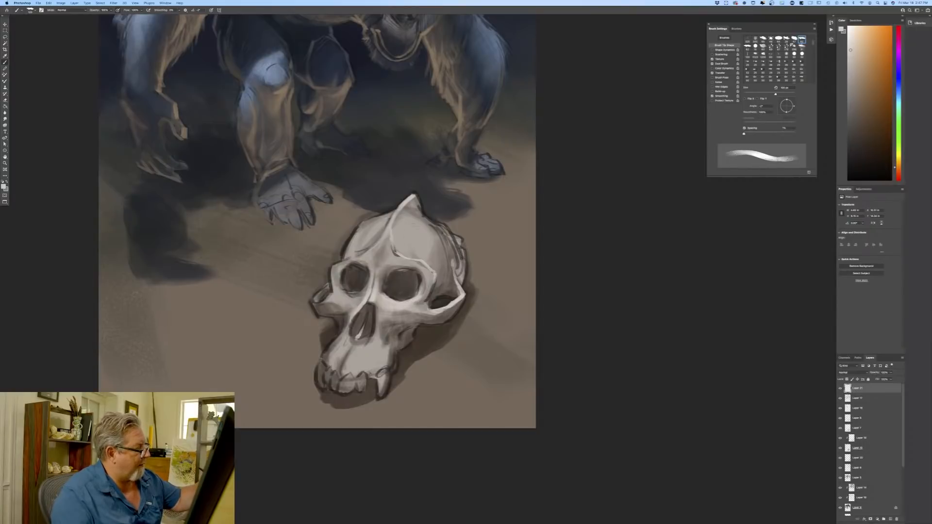
mouse_move(398, 238)
mouse_down()
mouse_move(413, 244)
mouse_move(434, 223)
mouse_move(444, 227)
mouse_move(451, 245)
mouse_move(429, 219)
mouse_move(417, 220)
mouse_move(437, 240)
mouse_move(431, 261)
mouse_up()
key(bracketleft)
key(bracketleft)
key(bracketleft)
drag(432, 230, 440, 235)
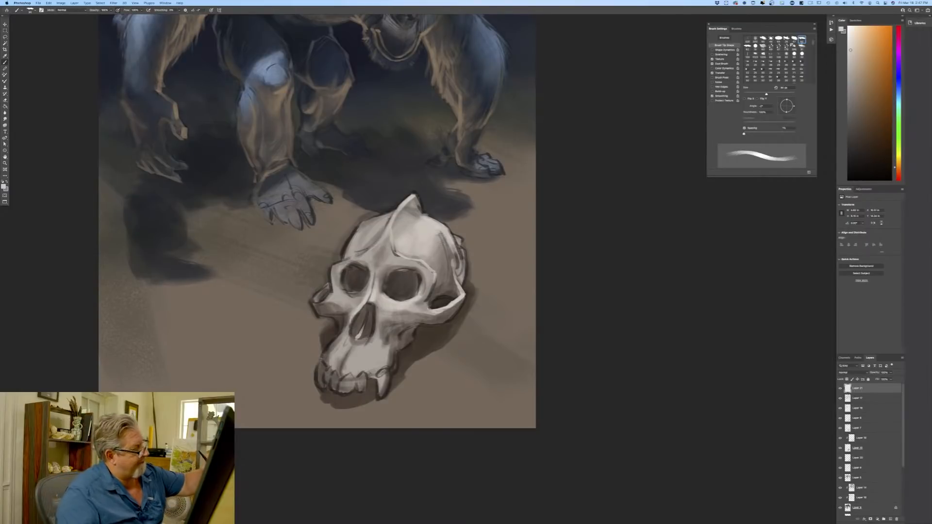
Lighten the left side of the cranium from the crest down to the temple.
key(bracketleft)
key(bracketleft)
key(bracketleft)
mouse_move(393, 213)
mouse_down()
mouse_move(355, 233)
mouse_move(365, 221)
mouse_move(365, 237)
mouse_move(358, 231)
mouse_move(391, 215)
mouse_move(376, 237)
mouse_move(357, 245)
mouse_move(353, 236)
mouse_move(346, 251)
mouse_up()
key(bracketright)
key(bracketright)
key(bracketright)
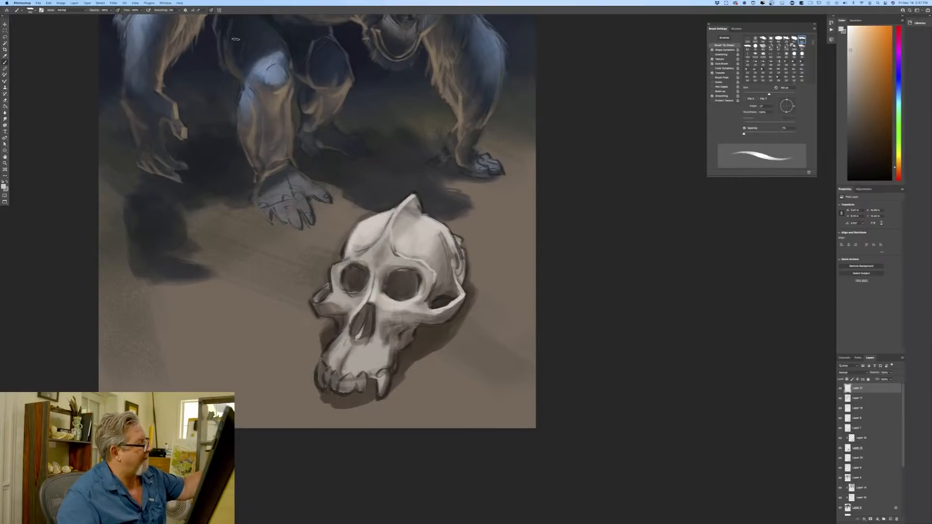
Highlight the left brow ridge and the outer edge of the left cheekbone with a smaller brush.
key(bracketleft)
key(bracketleft)
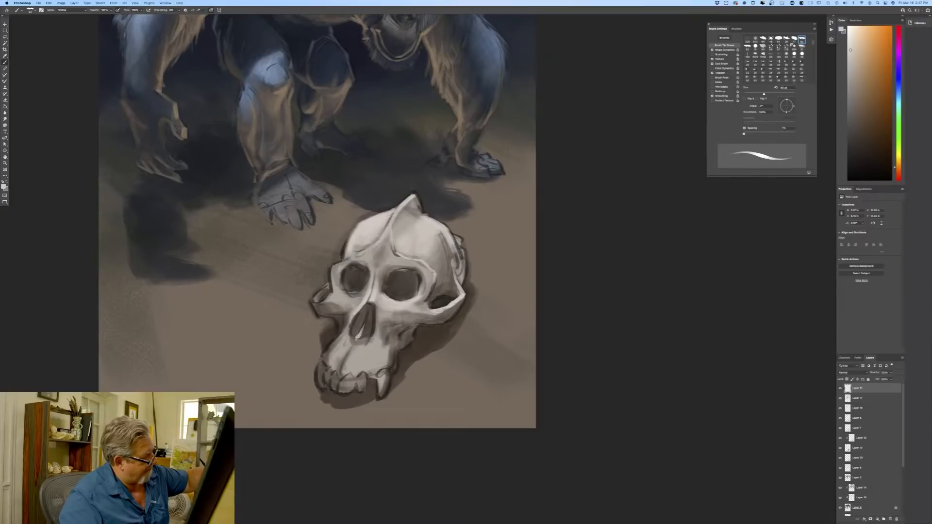
key(bracketleft)
key(bracketleft)
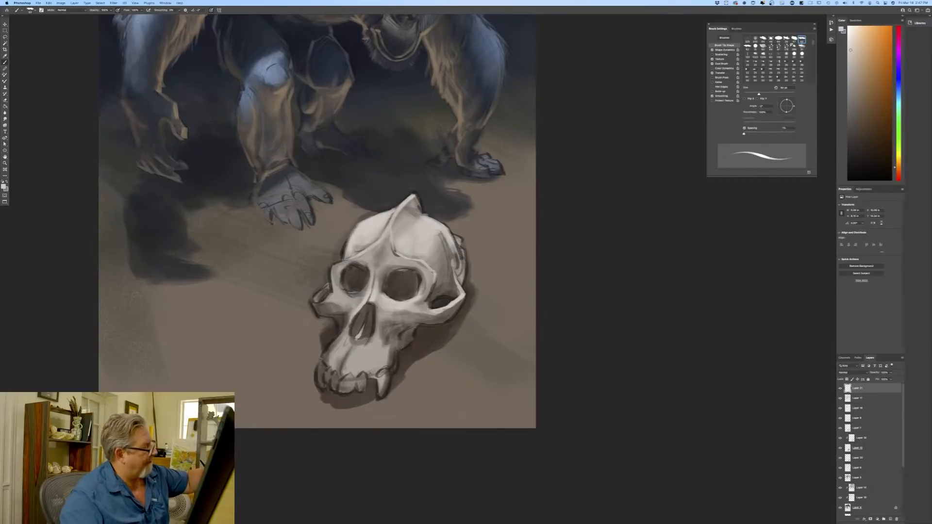
drag(350, 259, 331, 266)
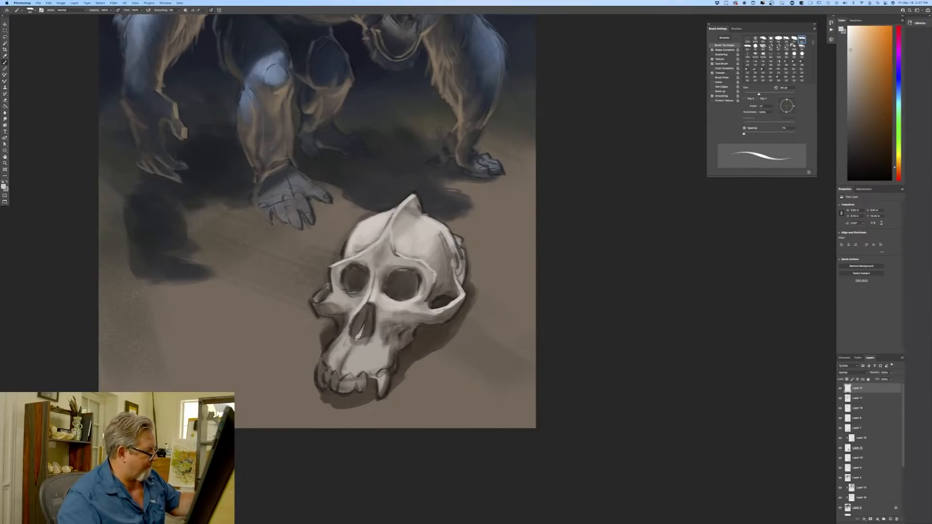
drag(325, 298, 313, 302)
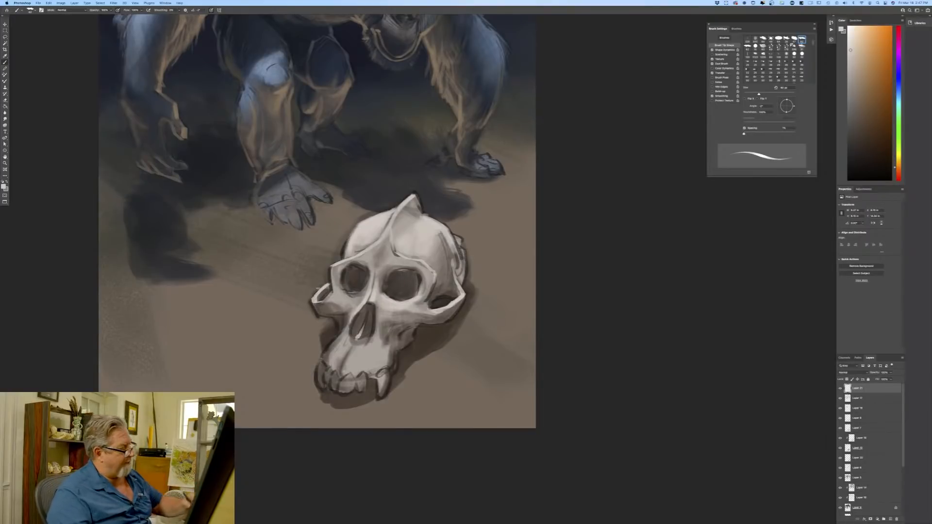
Paint highlights on the upper jaw, the right canine and the row of front teeth.
key(bracketright)
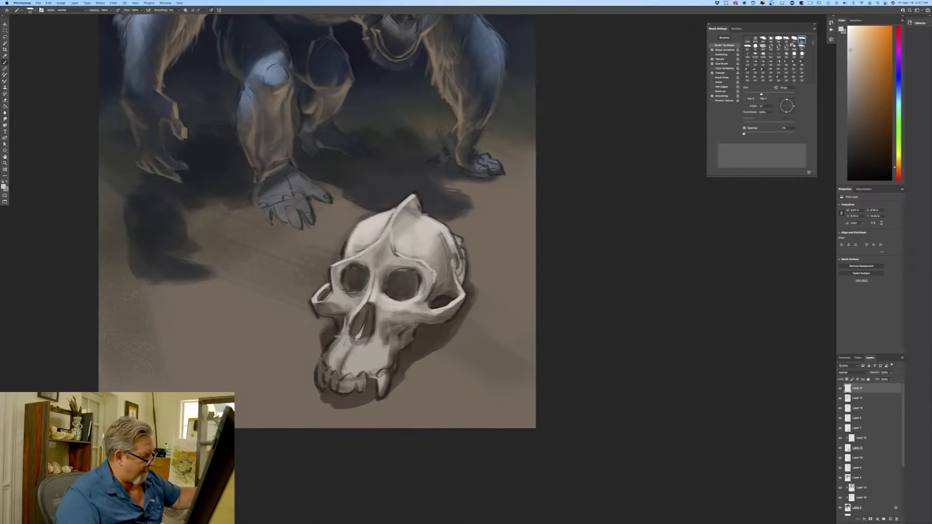
mouse_move(338, 335)
mouse_down()
mouse_move(353, 359)
mouse_move(347, 368)
mouse_move(359, 349)
mouse_move(366, 359)
mouse_move(367, 350)
mouse_move(378, 355)
mouse_move(384, 387)
mouse_up()
key(bracketright)
key(bracketright)
key(bracketright)
click(211, 10)
key(bracketleft)
key(bracketleft)
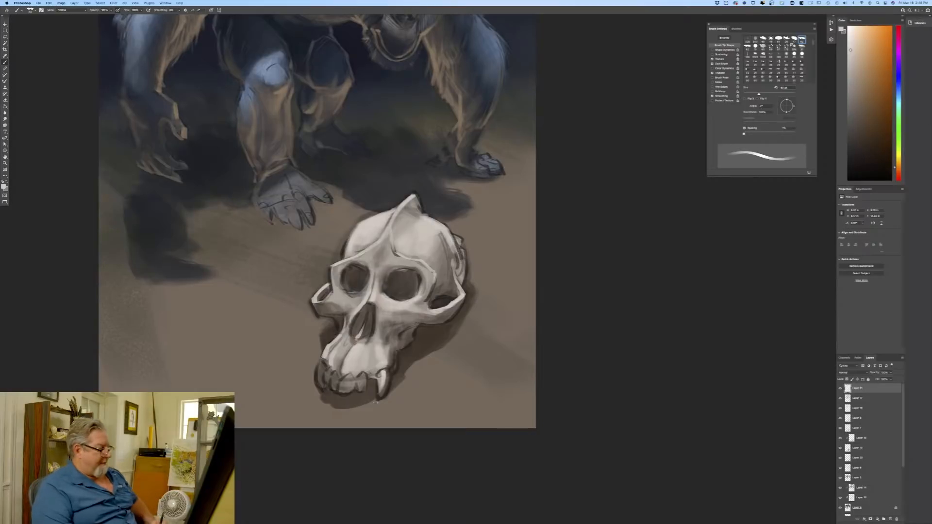
click(361, 377)
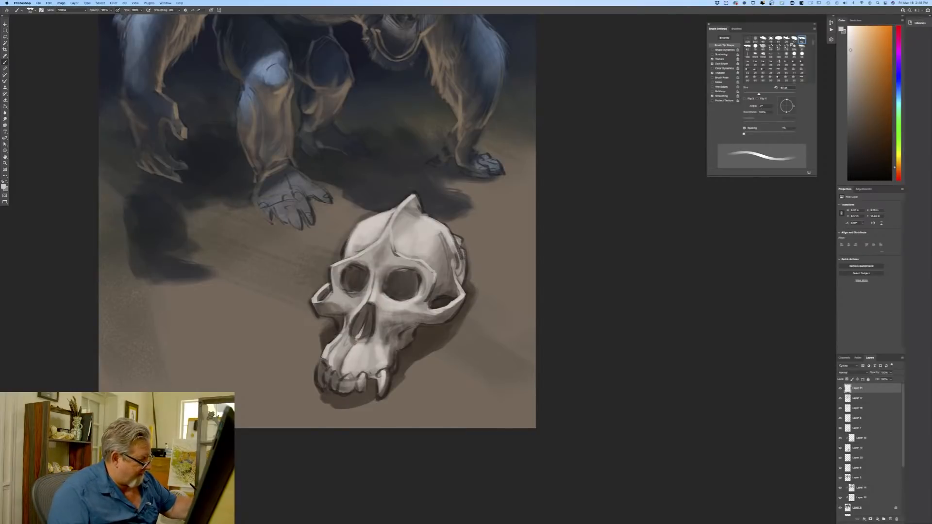
mouse_move(346, 379)
mouse_down()
mouse_move(346, 388)
mouse_move(321, 365)
mouse_move(322, 381)
mouse_up()
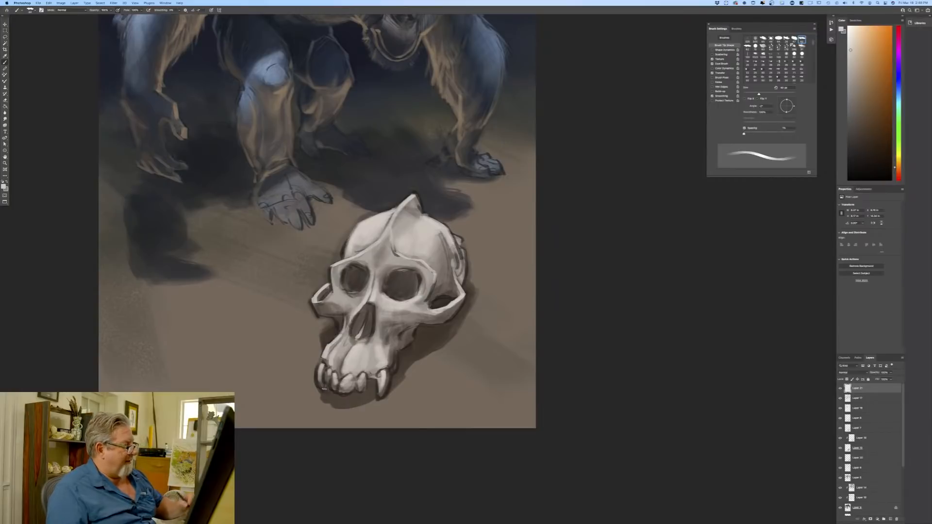
Lighten the rim of the left eye socket and highlight the bony edge at the back right of the skull.
mouse_move(360, 292)
mouse_down()
mouse_move(341, 289)
mouse_move(361, 293)
mouse_move(336, 303)
mouse_move(342, 273)
mouse_up()
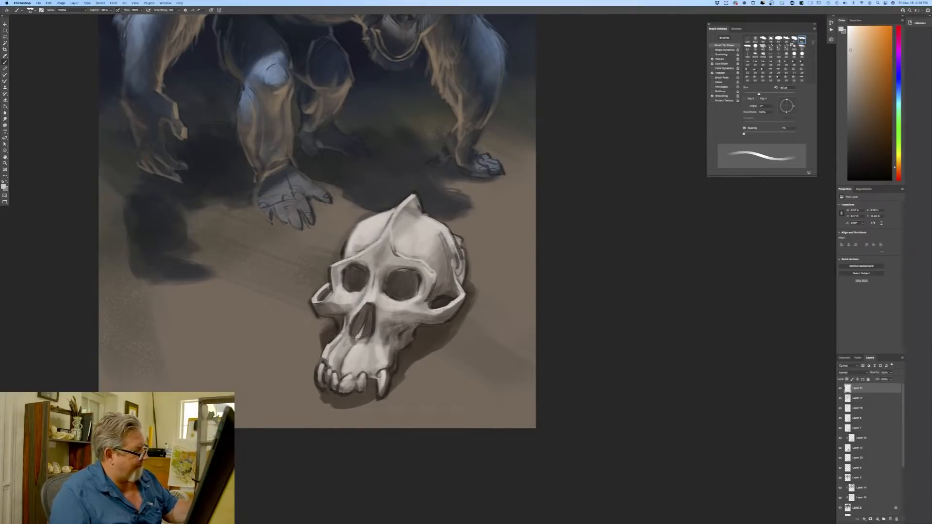
drag(457, 242, 463, 280)
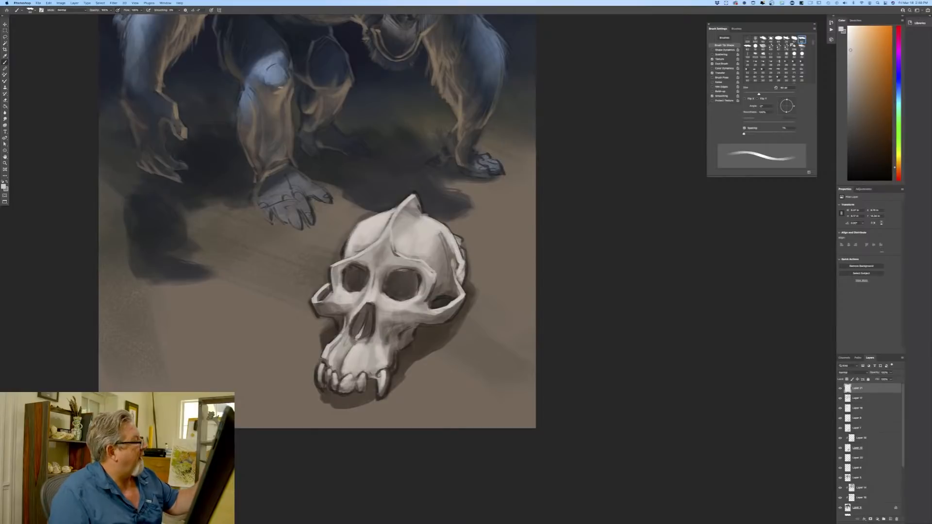
mouse_move(462, 246)
mouse_down()
mouse_move(465, 274)
mouse_move(462, 241)
mouse_up()
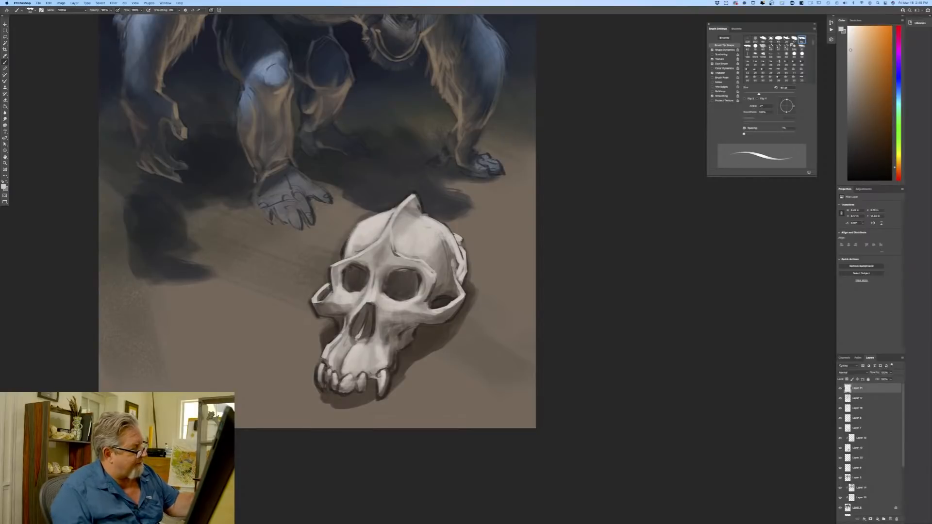
key(bracketright)
key(bracketright)
key(bracketright)
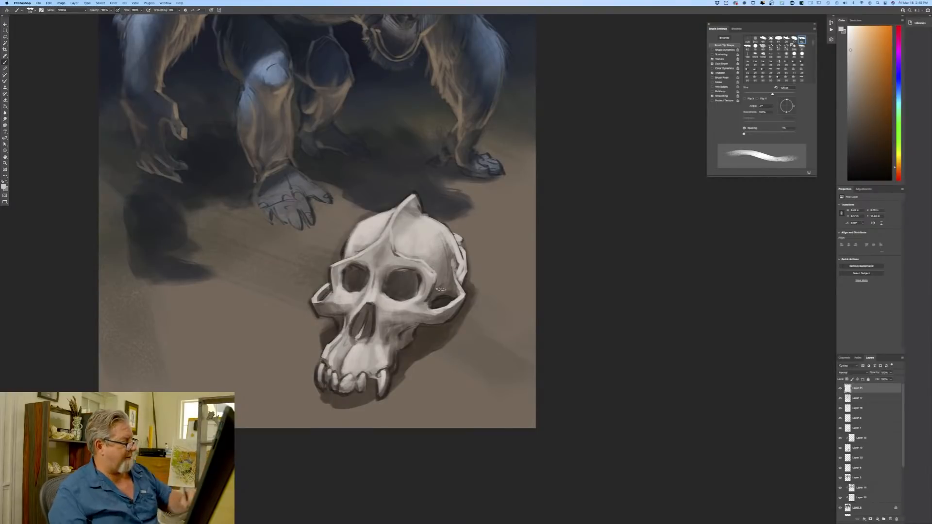
Set the foreground colour to a near-white and paint brighter highlights on the skull's rounded cranium.
click(4, 186)
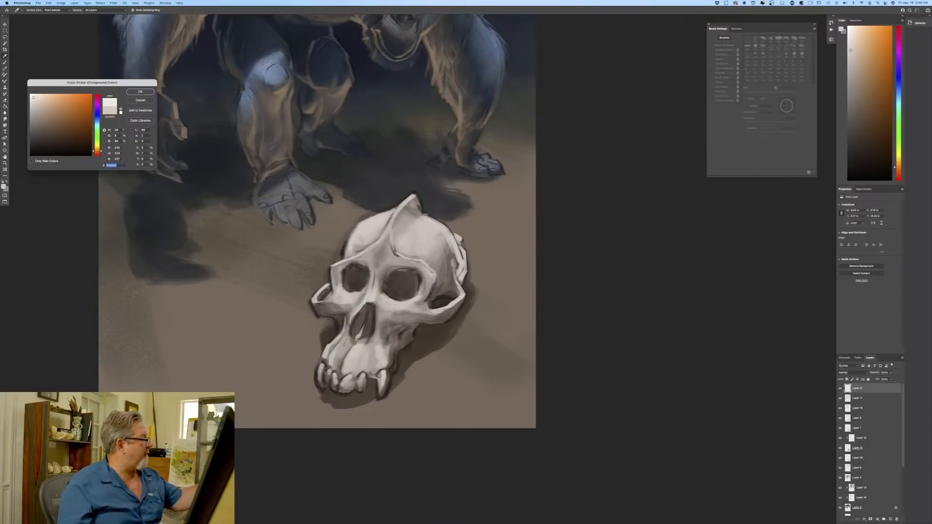
click(141, 91)
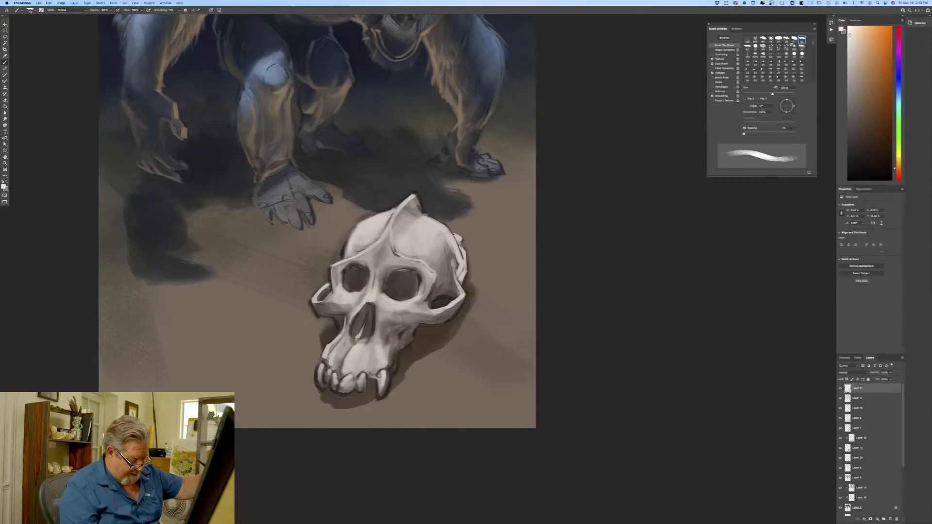
key(bracketleft)
key(bracketleft)
key(bracketleft)
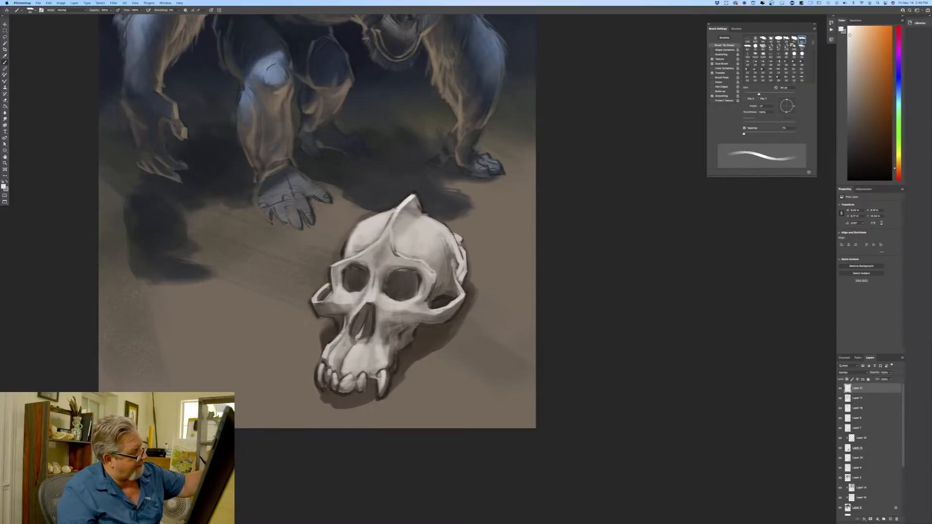
key(bracketright)
key(bracketright)
mouse_move(422, 225)
mouse_down()
mouse_move(428, 232)
mouse_move(417, 235)
mouse_up()
key(bracketleft)
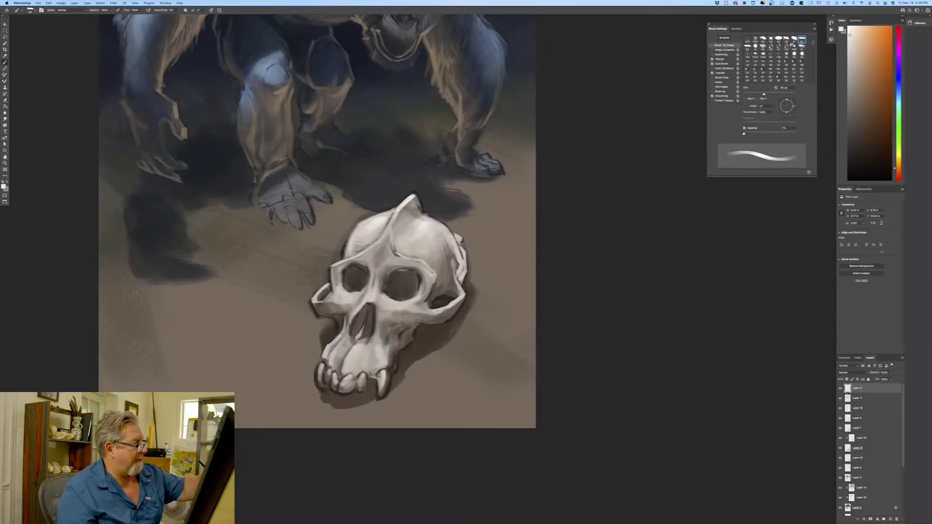
key(bracketleft)
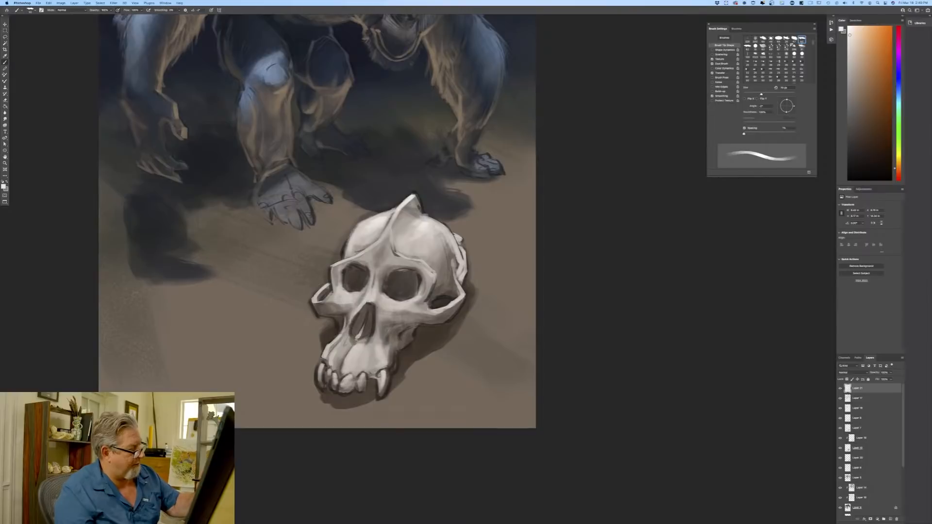
key(bracketleft)
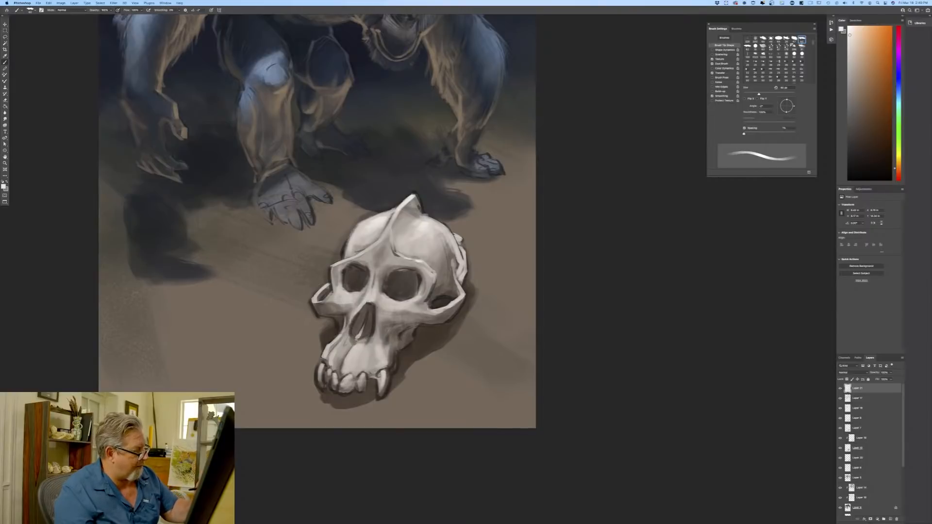
Paint finer highlights on the right cheekbone tip and on both sides of the skull's upper jaw with a smaller brush.
key(bracketleft)
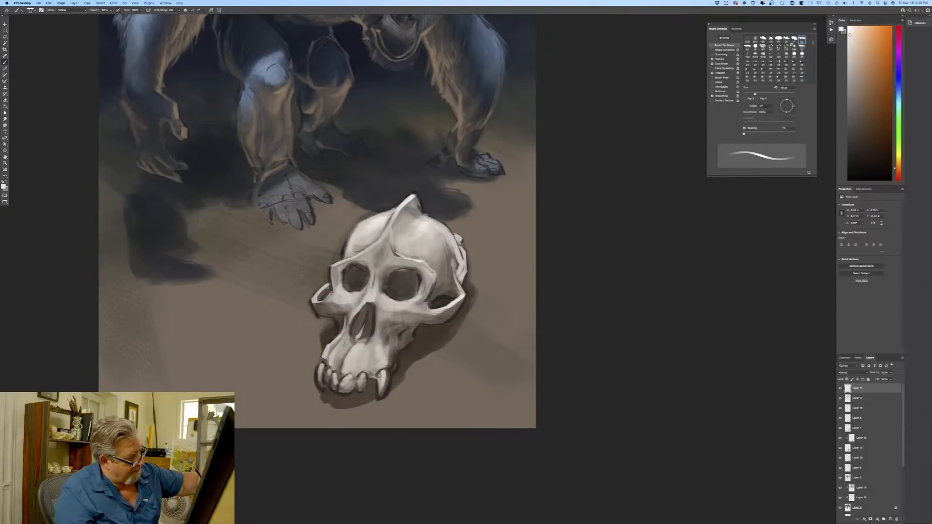
drag(460, 286, 466, 293)
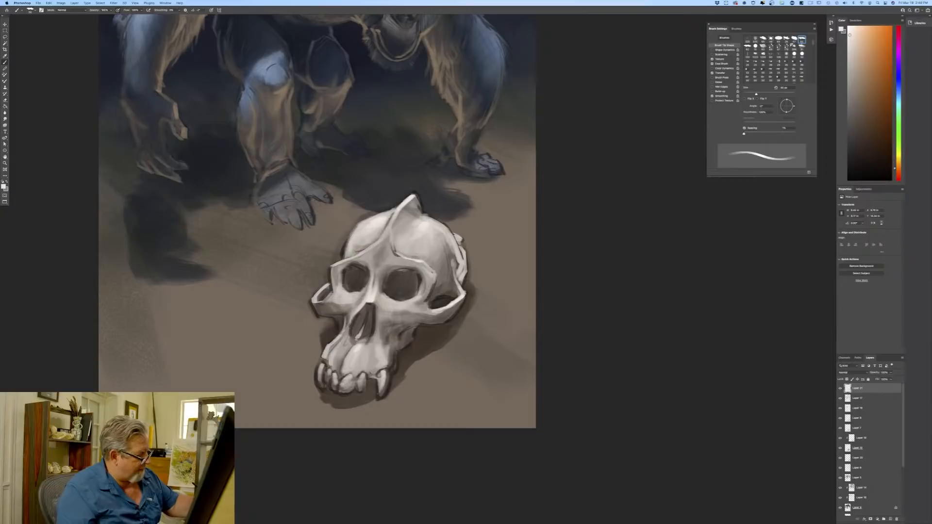
drag(348, 343, 339, 363)
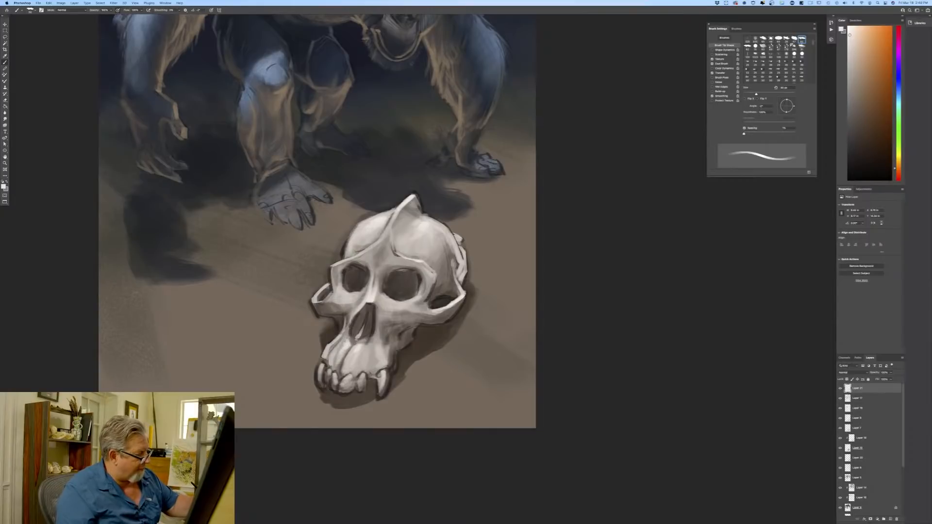
drag(377, 340, 380, 374)
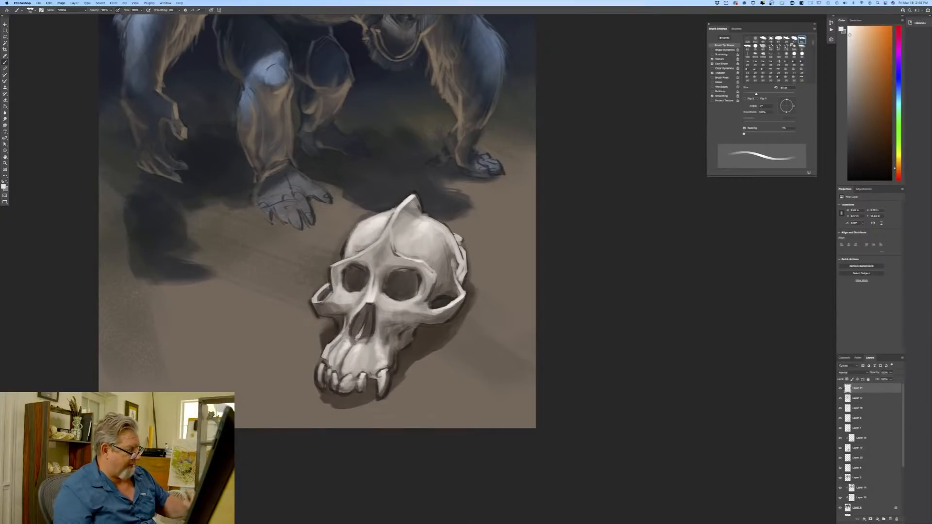
Brighten the bony edge at the back right of the skull's cranium with near-white strokes.
key(super+minus)
key(super+minus)
key(super+minus)
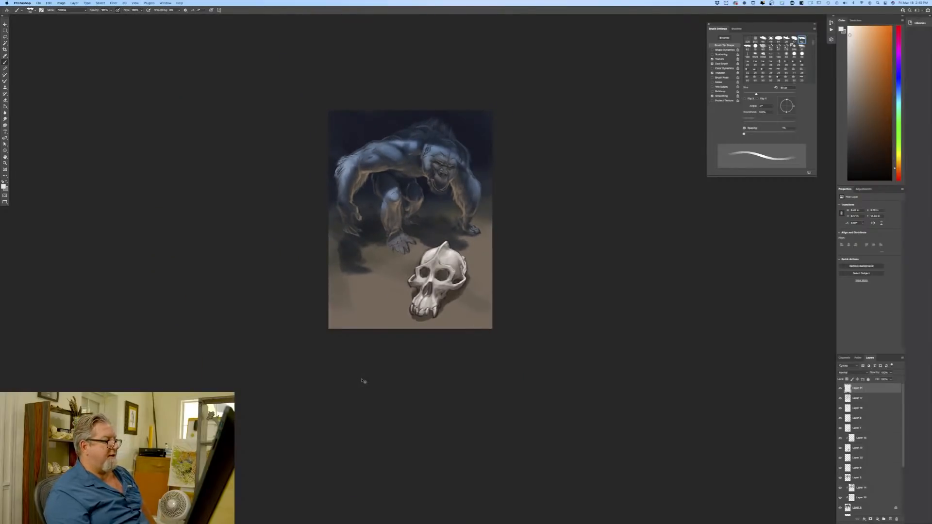
key(super+plus)
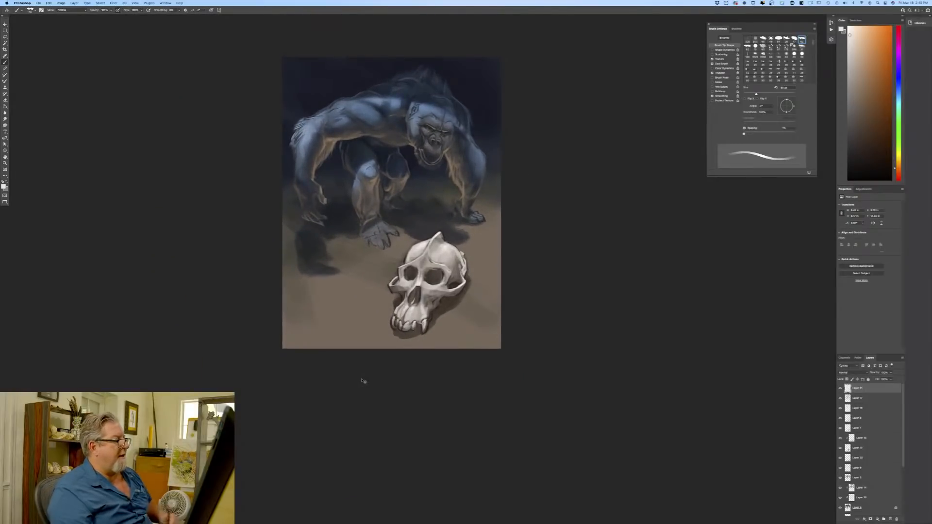
key(super+plus)
scroll(119, 292, up, 3)
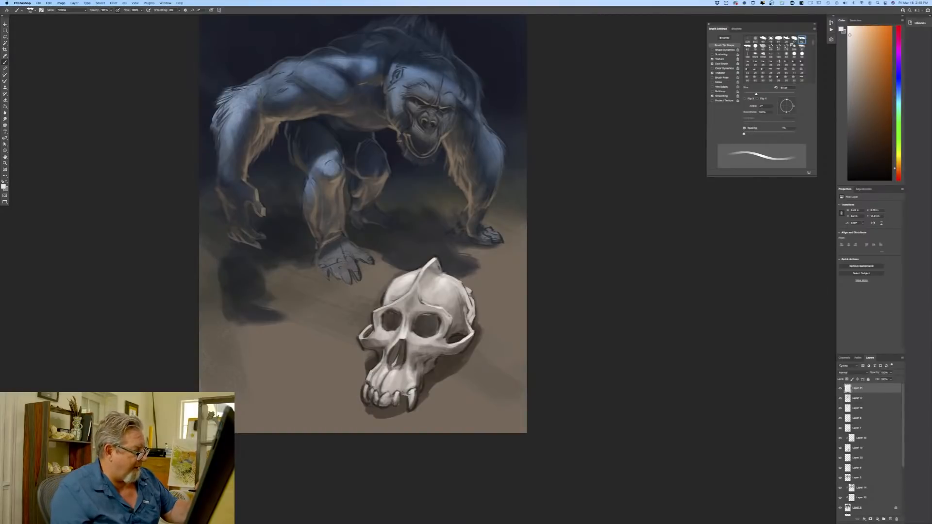
drag(461, 281, 475, 308)
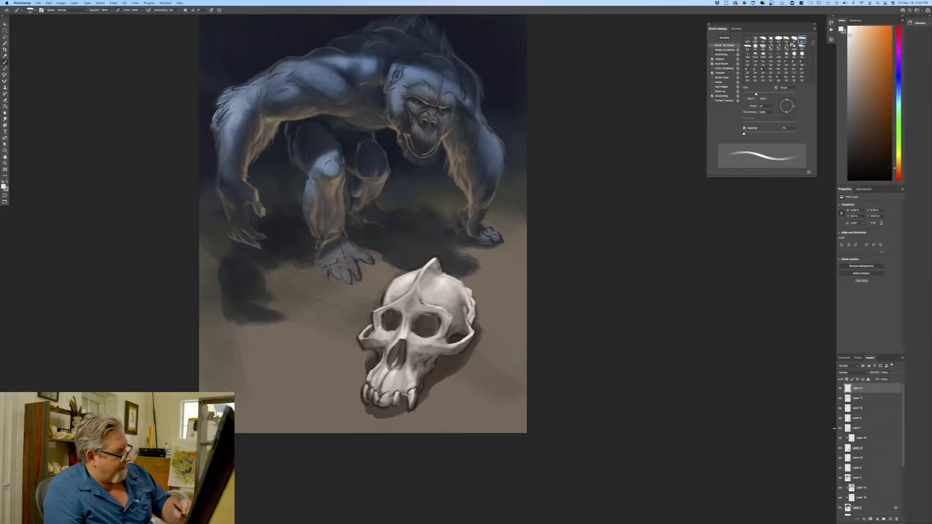
Add a new layer, set the foreground colour to a muted grey-brown and paint reflected light under the skull's right cheekbone.
click(890, 519)
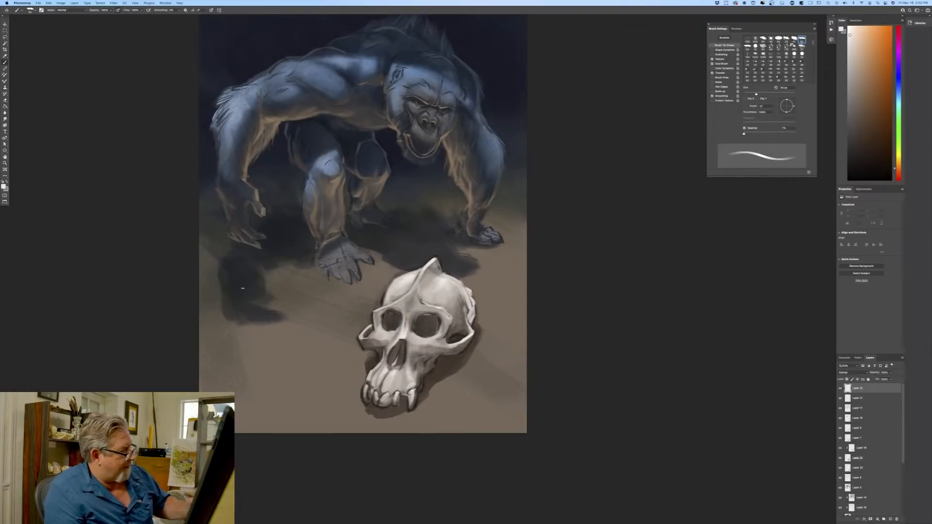
click(4, 187)
click(45, 123)
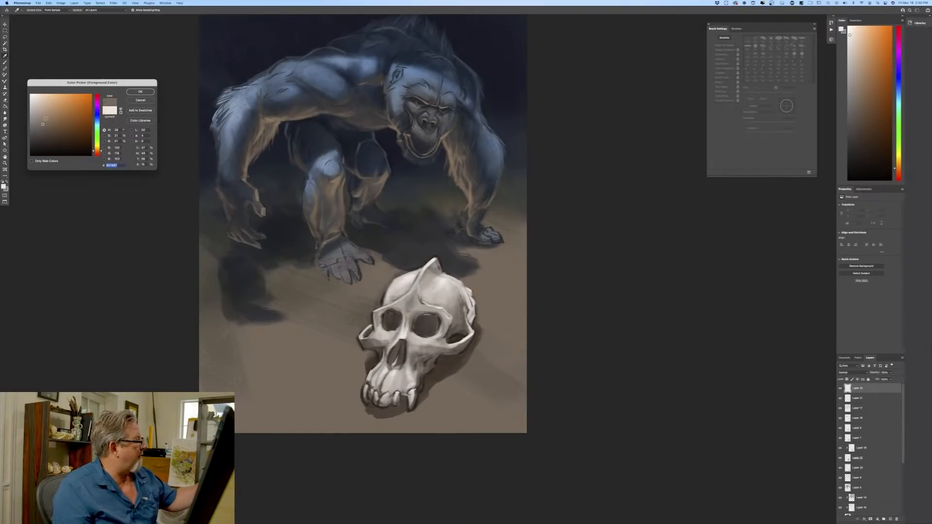
click(47, 119)
key(Return)
key(b)
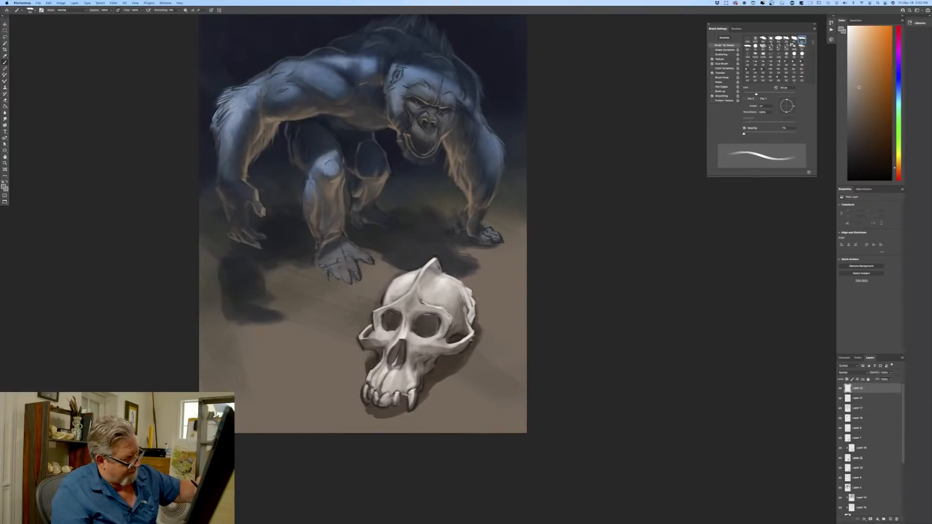
drag(472, 342, 464, 346)
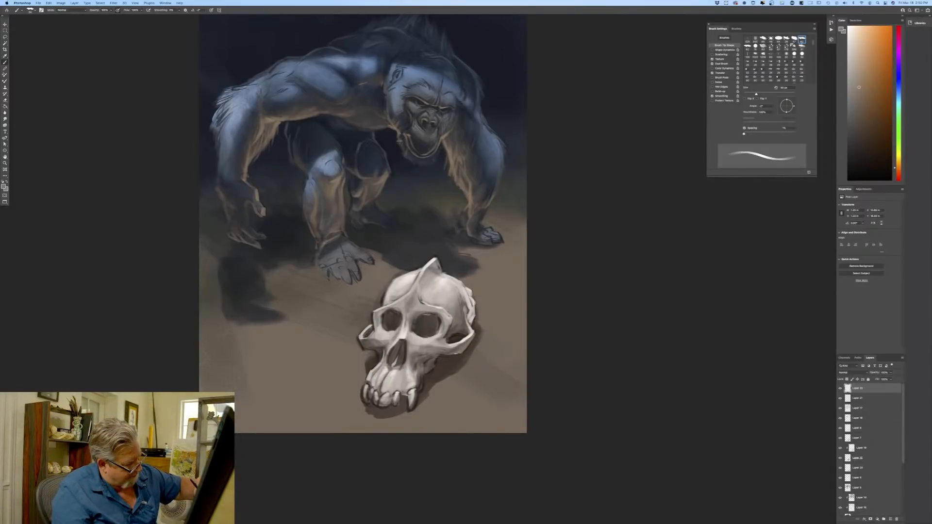
Choose a lighter, warmer brown and paint reflected light behind the upper jaw, below the skull's right cheekbone.
key(super+plus)
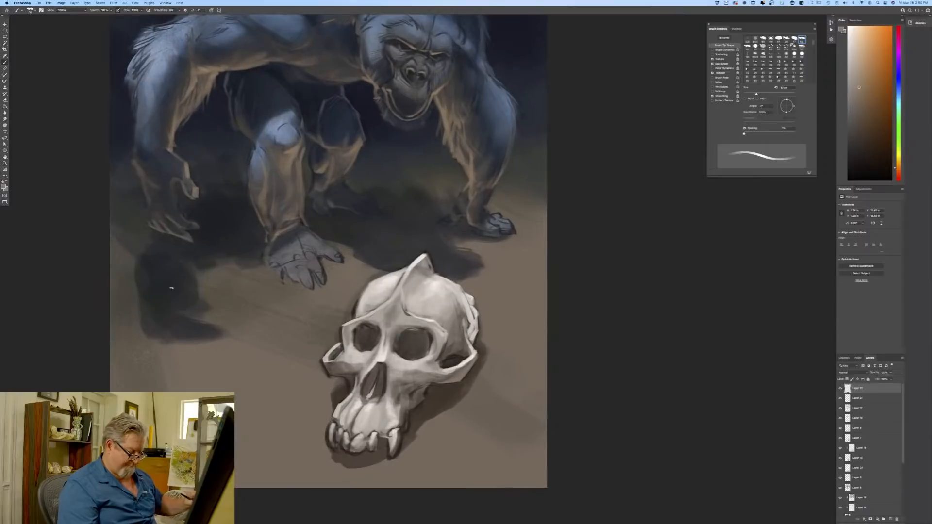
drag(95, 392, 100, 283)
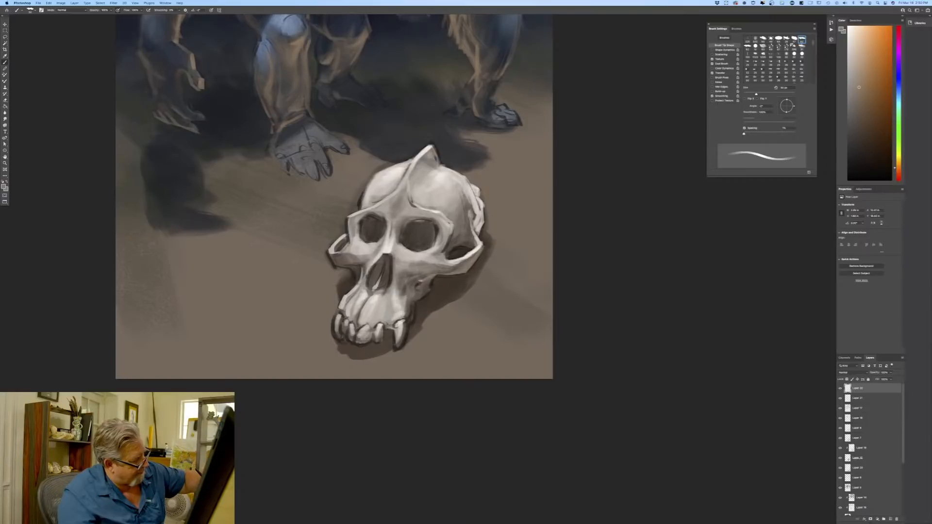
click(3, 185)
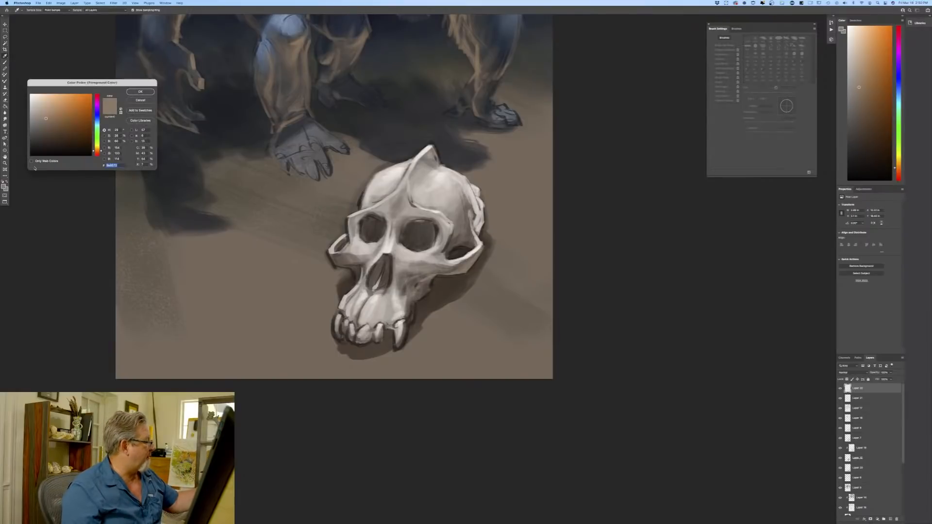
click(49, 113)
click(141, 92)
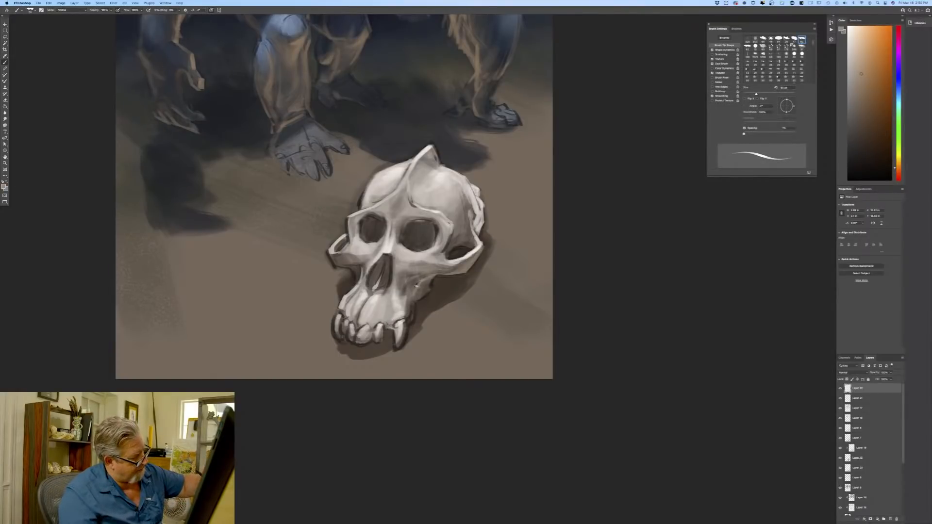
mouse_move(428, 290)
mouse_down()
mouse_move(417, 301)
mouse_move(415, 284)
mouse_move(448, 274)
mouse_up()
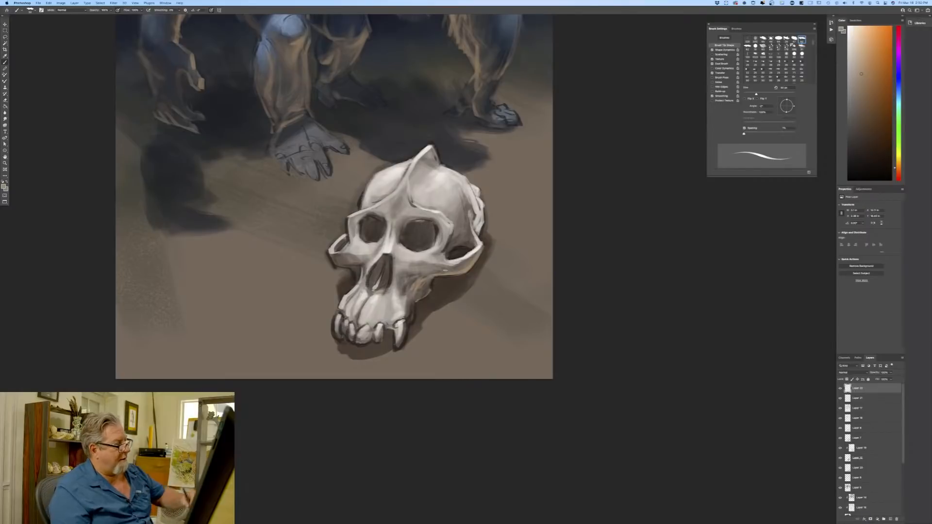
Paint warm reflected light along the inner rims of both eye sockets and the underside of the skull's left cheekbone.
mouse_move(414, 220)
mouse_down()
mouse_move(428, 220)
mouse_move(410, 221)
mouse_move(403, 236)
mouse_up()
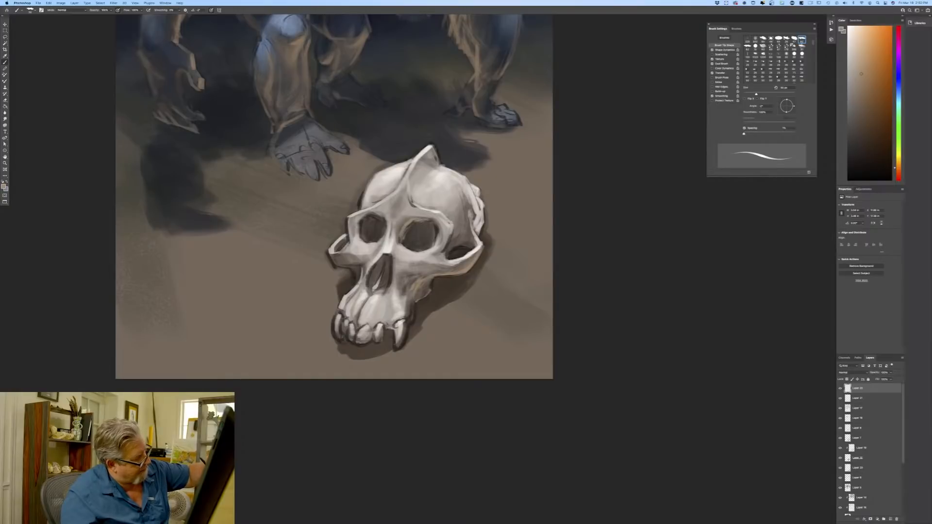
mouse_move(378, 216)
mouse_down()
mouse_move(386, 228)
mouse_move(361, 221)
mouse_up()
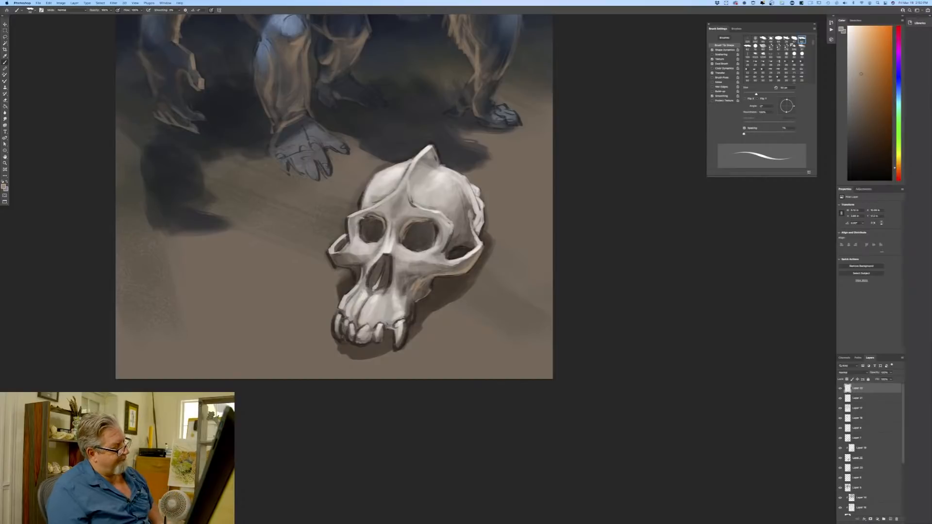
mouse_move(347, 259)
mouse_down()
mouse_move(357, 267)
mouse_move(329, 253)
mouse_up()
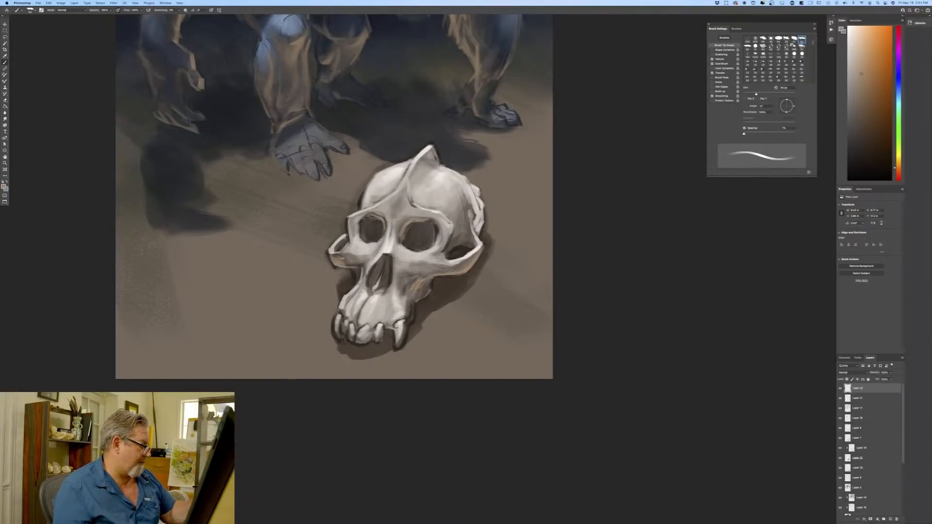
drag(341, 258, 349, 266)
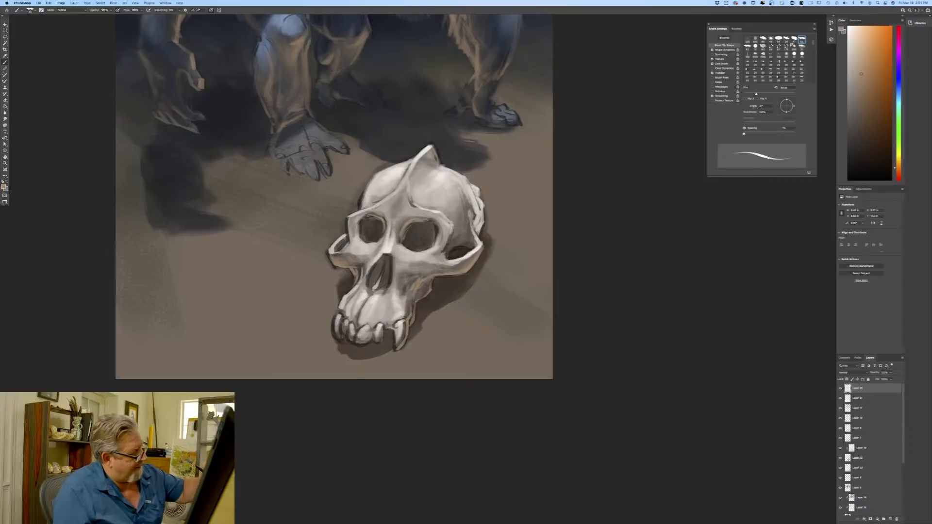
Add warm reflected light to the skull's right temple, the undersides of the front teeth and the right cheekbone opening.
mouse_move(450, 234)
mouse_down()
mouse_move(444, 251)
mouse_move(466, 248)
mouse_up()
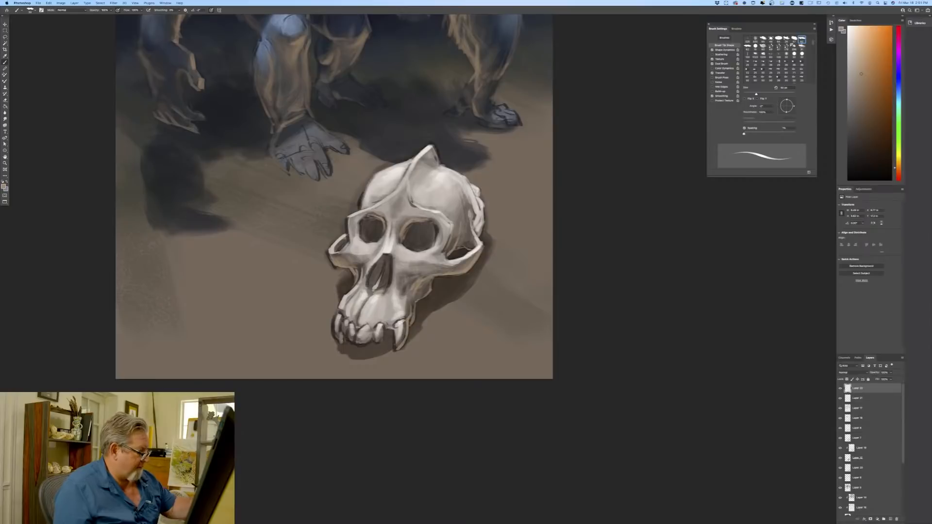
drag(358, 339, 381, 340)
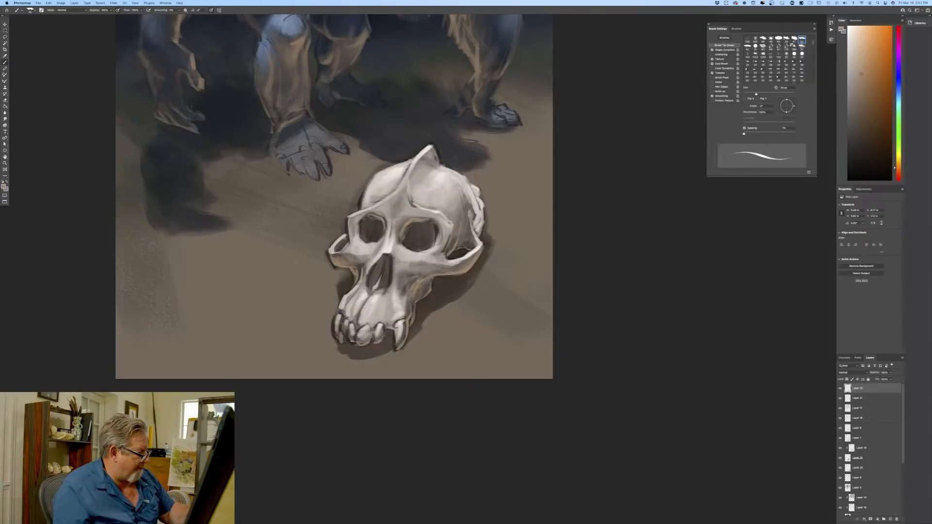
drag(354, 345, 353, 334)
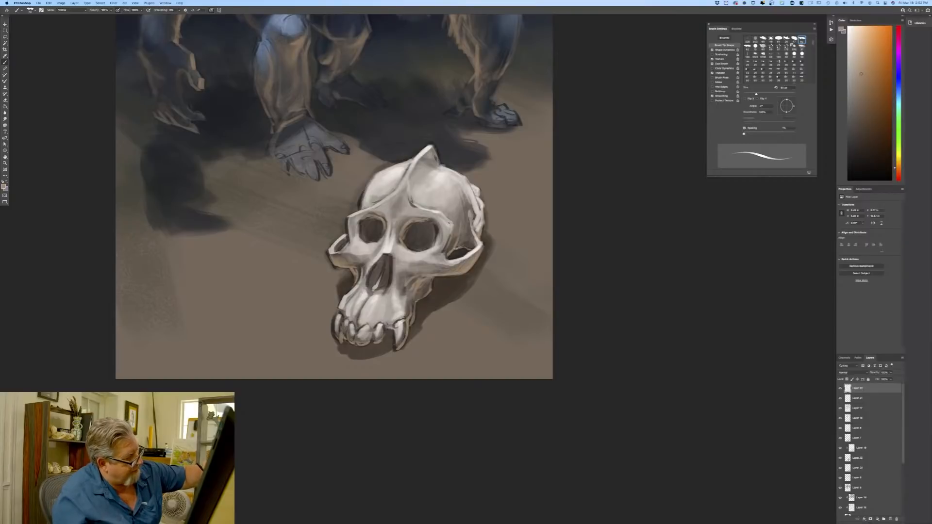
drag(447, 256, 458, 249)
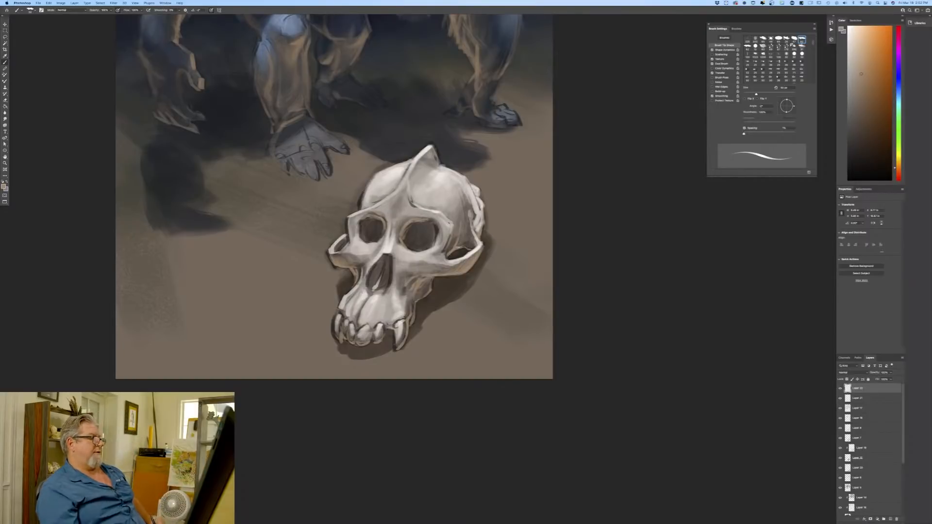
Set the foreground colour to a light desaturated blue for highlights on the ape.
scroll(460, 249, down, 6)
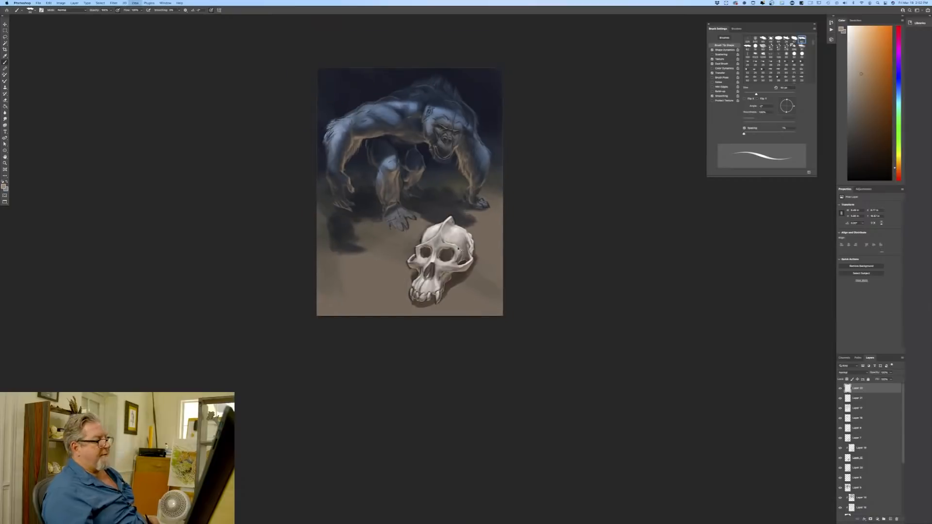
scroll(459, 249, up, 1)
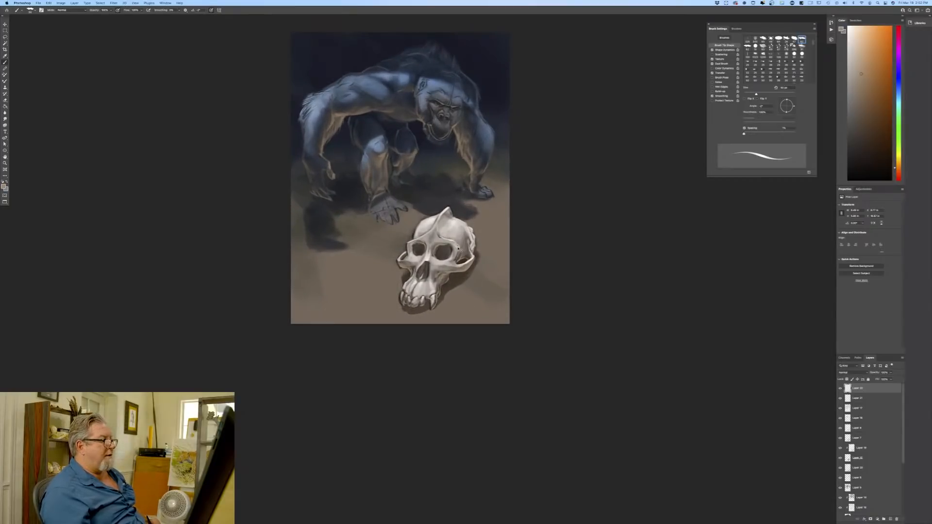
scroll(459, 249, up, 1)
scroll(459, 249, up, 4)
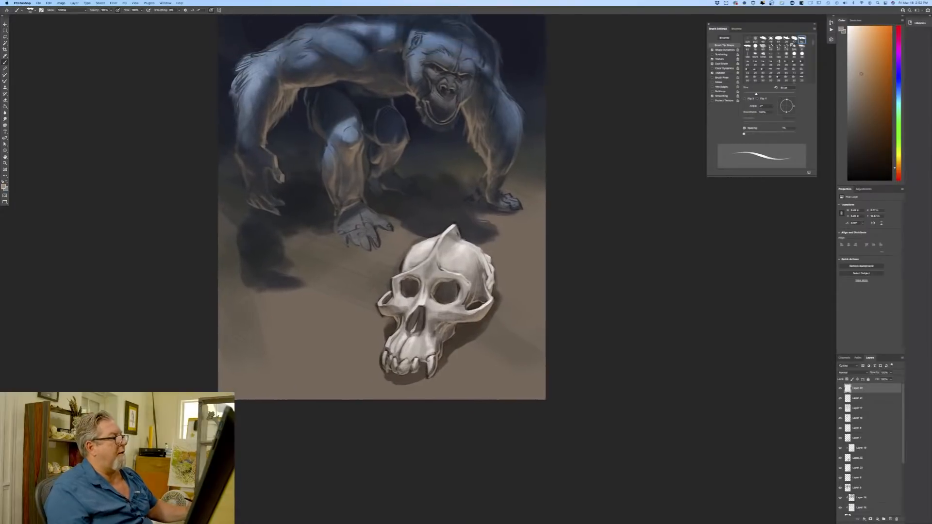
scroll(458, 249, up, 1)
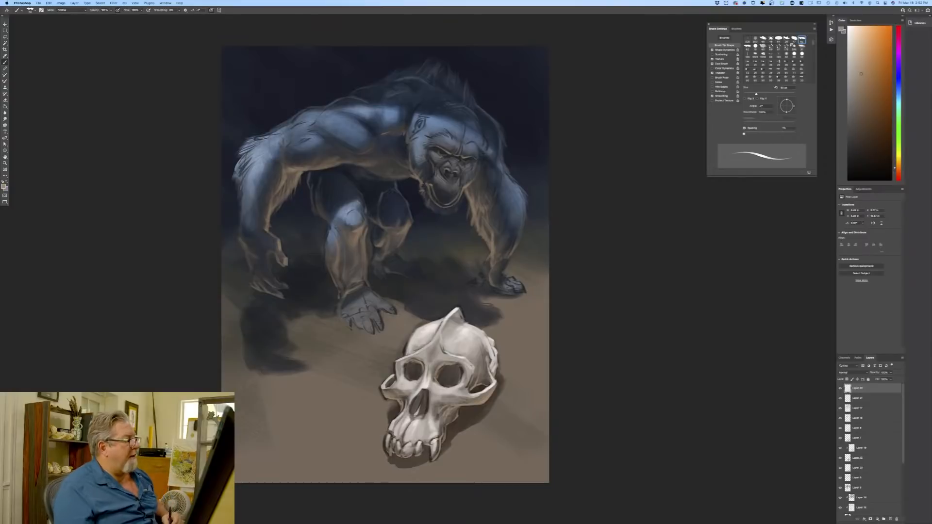
click(4, 185)
drag(98, 150, 91, 121)
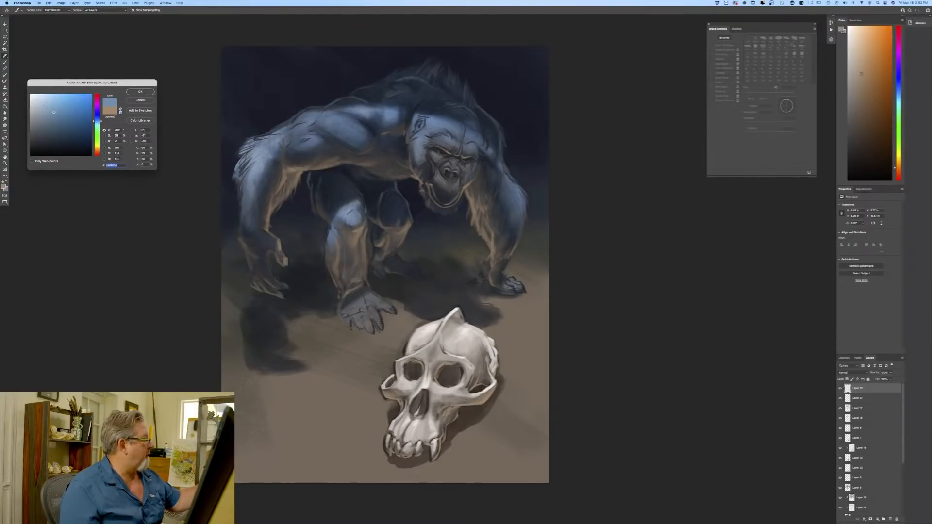
key(Return)
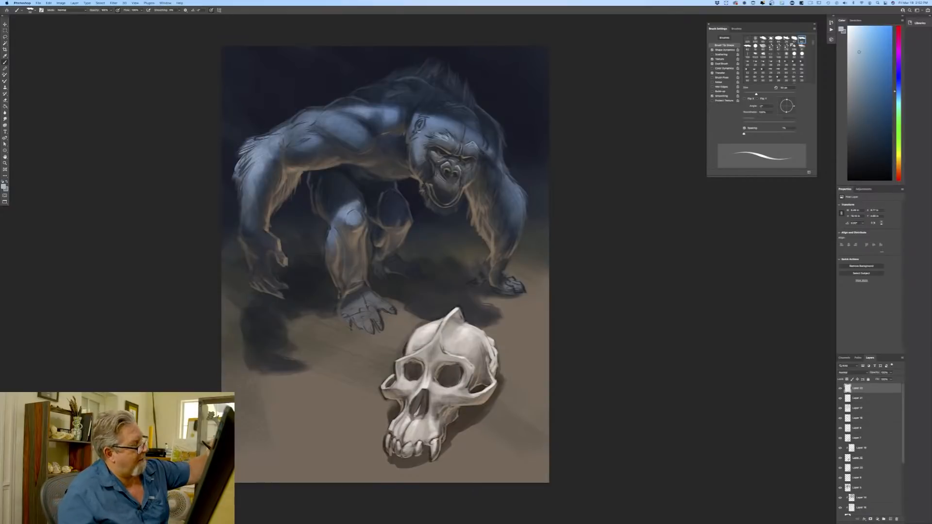
Enlarge the brush slightly and paint light blue fur highlights along both sides of the ape's face.
key(super+equal)
key(bracketright)
key(bracketright)
key(bracketright)
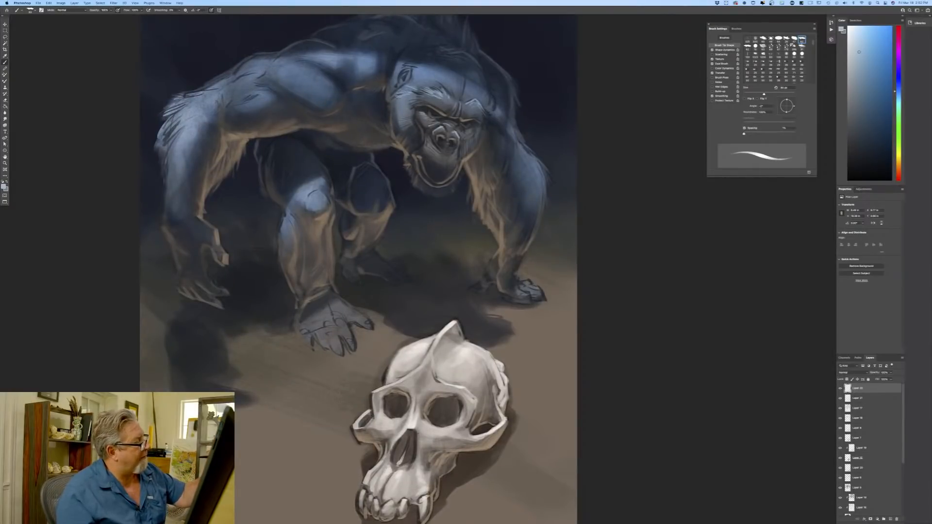
key(bracketleft)
key(bracketleft)
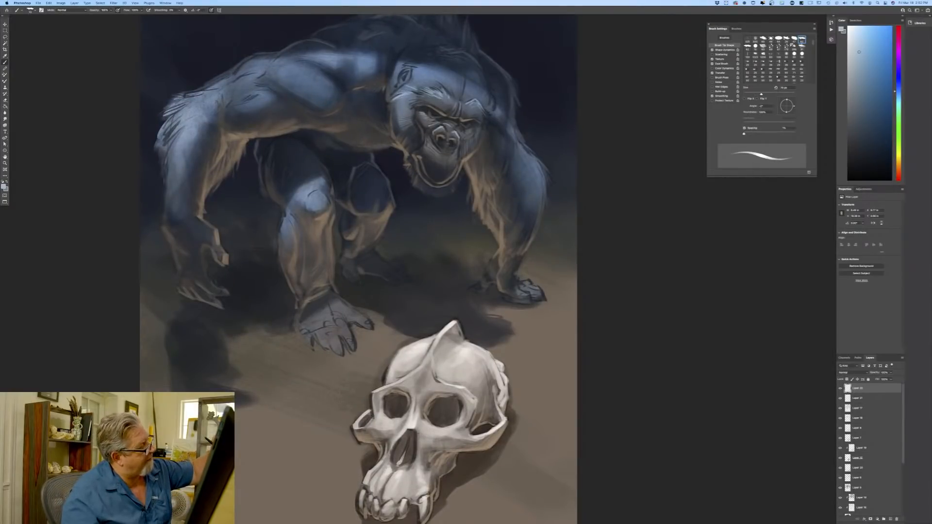
drag(394, 105, 397, 117)
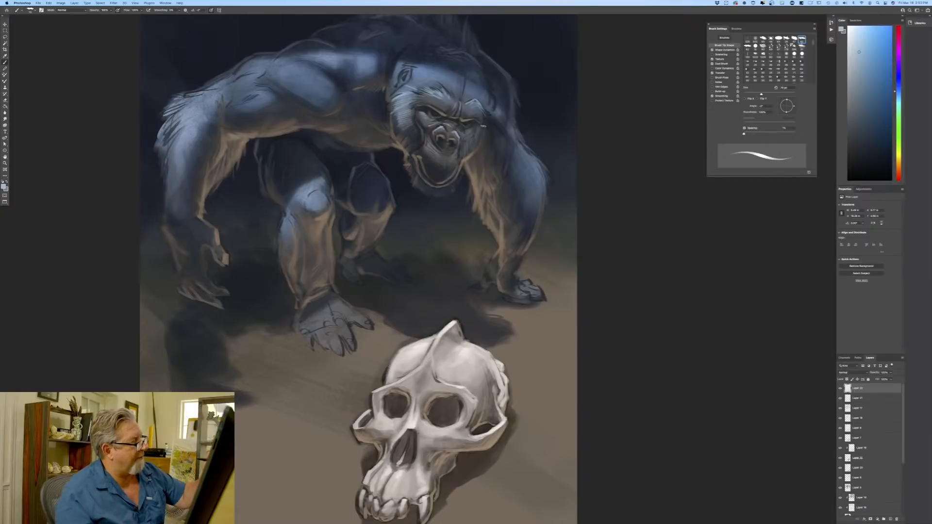
drag(491, 117, 479, 137)
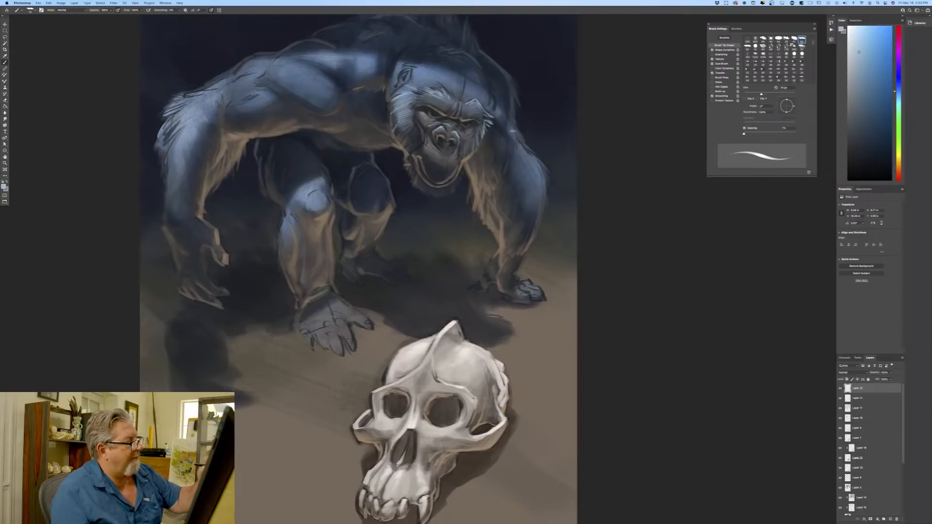
Paint light blue fur strokes along the outer edge of the ape's far forearm and up to its shoulder.
mouse_move(516, 145)
mouse_down()
mouse_move(513, 155)
mouse_move(542, 161)
mouse_move(555, 181)
mouse_move(521, 154)
mouse_move(537, 201)
mouse_up()
drag(524, 171, 536, 214)
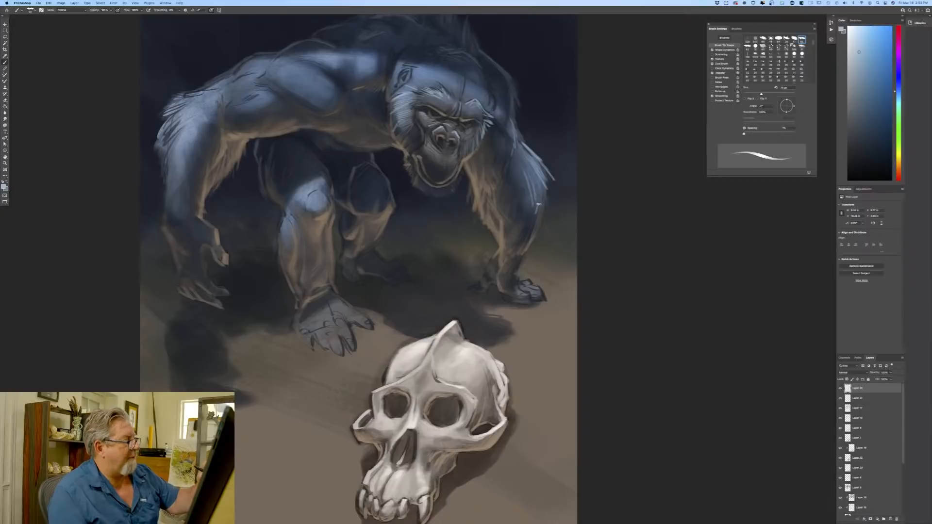
mouse_move(524, 146)
mouse_down()
mouse_move(512, 103)
mouse_move(508, 125)
mouse_up()
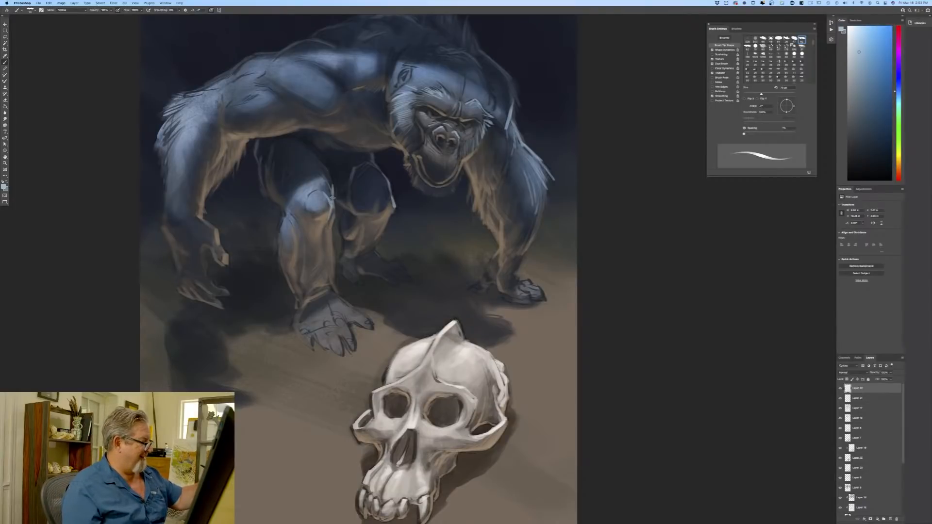
Paint light blue rim highlights along the front leg's edges, and reduce the brush size for fur strokes under the chin.
drag(333, 197, 335, 219)
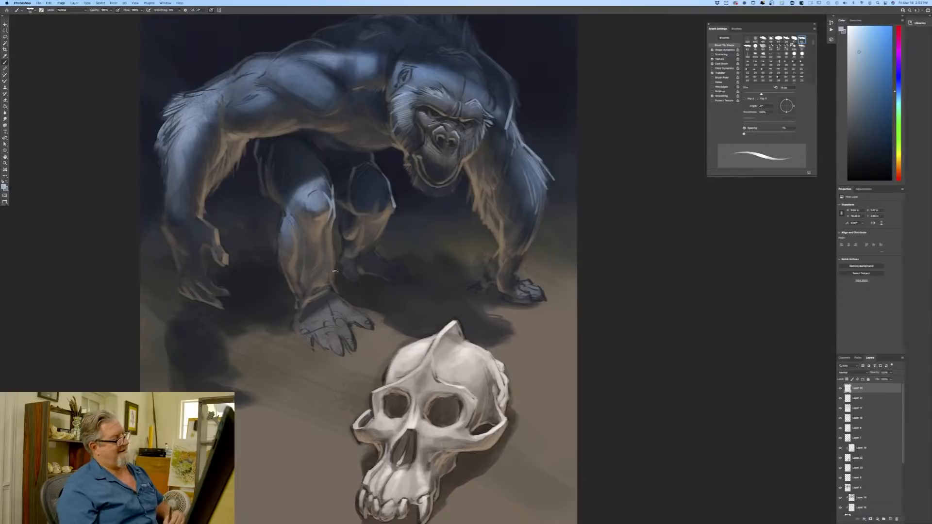
mouse_move(273, 198)
mouse_down()
mouse_move(282, 216)
mouse_move(276, 261)
mouse_move(288, 287)
mouse_up()
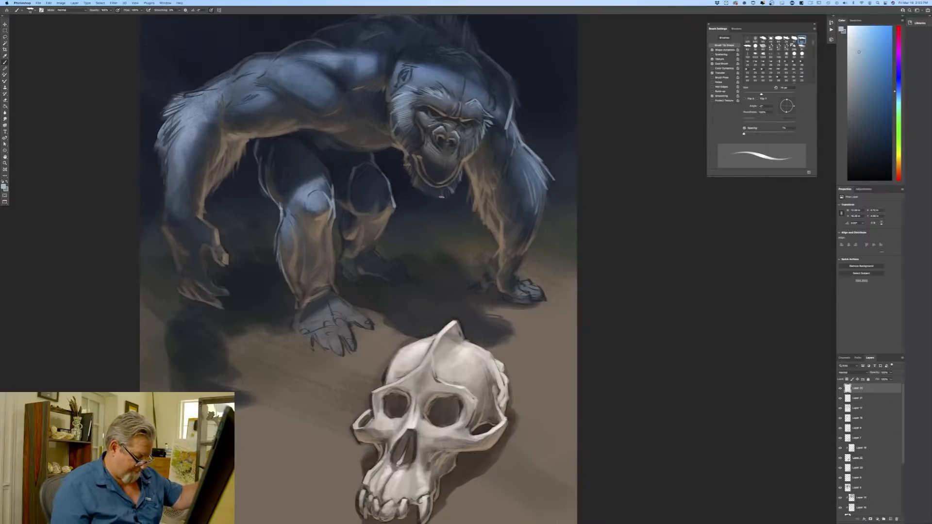
key(bracketleft)
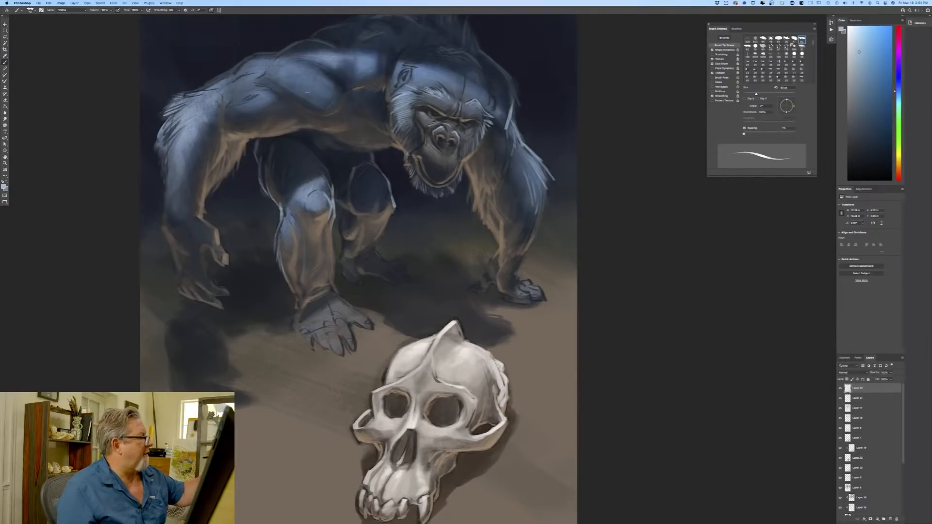
Enlarge the brush and paint light blue fur strokes across the top of the ape's near shoulder.
key(bracketright)
key(bracketright)
key(bracketright)
mouse_move(362, 58)
mouse_down()
mouse_move(343, 59)
mouse_move(352, 67)
mouse_move(333, 68)
mouse_move(336, 55)
mouse_move(305, 70)
mouse_up()
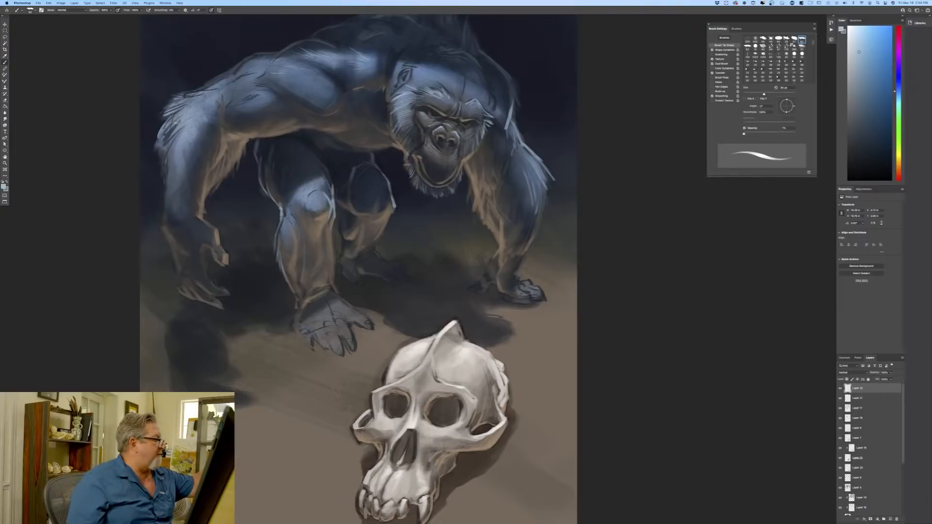
Paint light blue fur down the near forearm, and turn off pressure-controlled size for broader highlights on the front knee and shin.
mouse_move(175, 124)
mouse_down()
mouse_move(160, 157)
mouse_move(159, 166)
mouse_move(174, 144)
mouse_move(160, 224)
mouse_move(184, 183)
mouse_move(186, 212)
mouse_move(188, 181)
mouse_up()
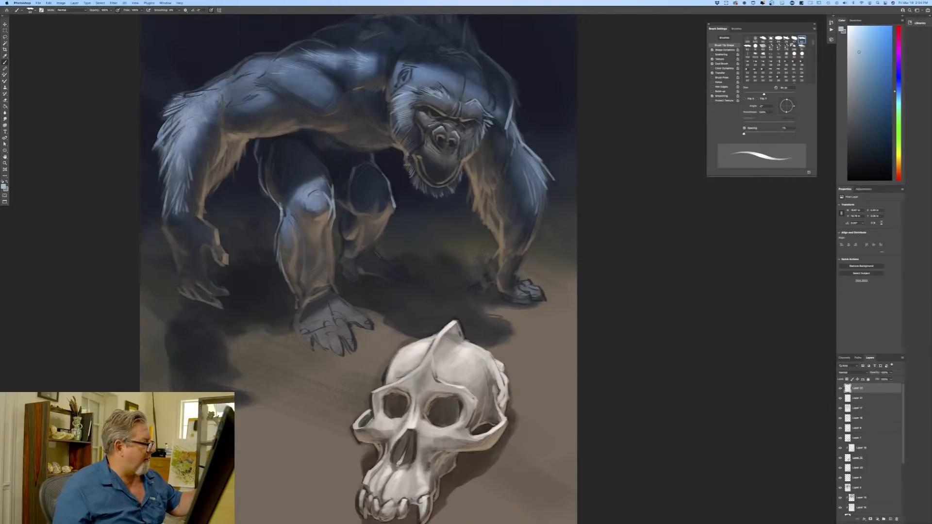
click(211, 10)
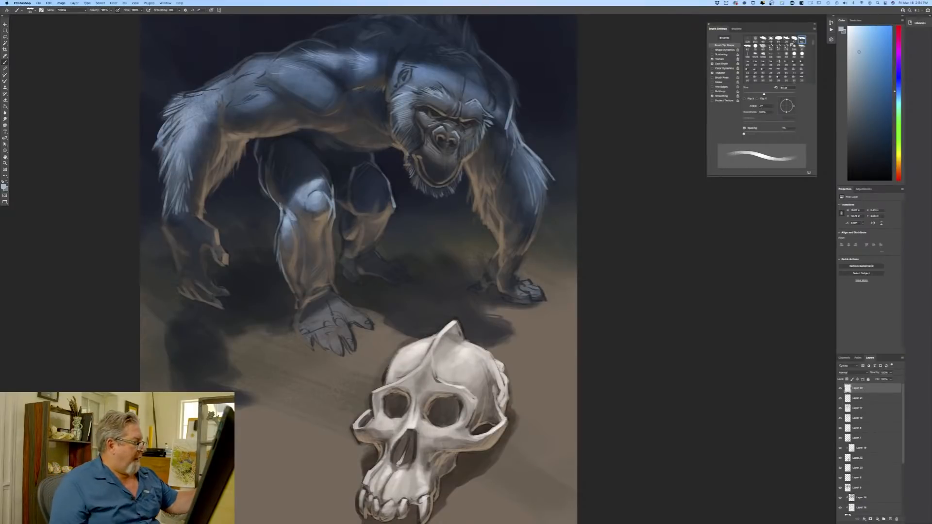
drag(297, 219, 301, 241)
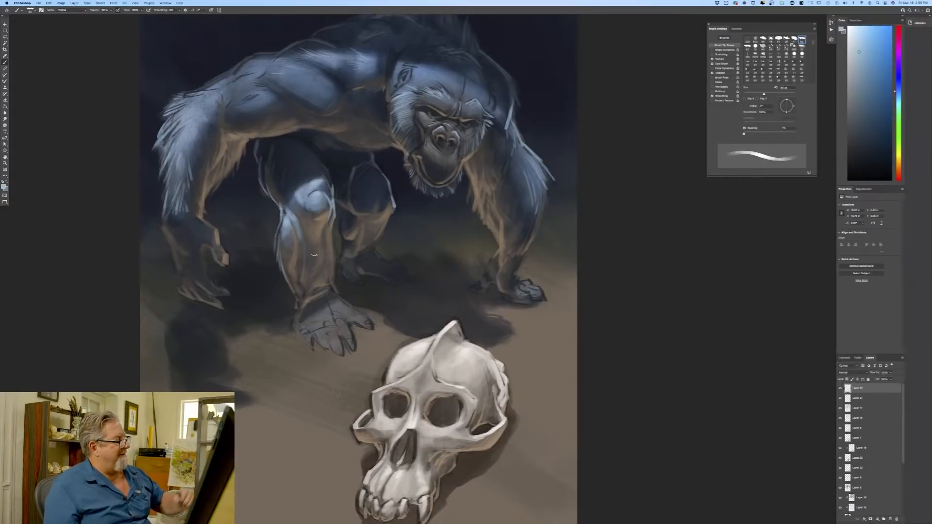
Set the foreground colour to a muted mid blue based on the rear knee's colour and paint soft light on that knee.
click(4, 184)
click(371, 193)
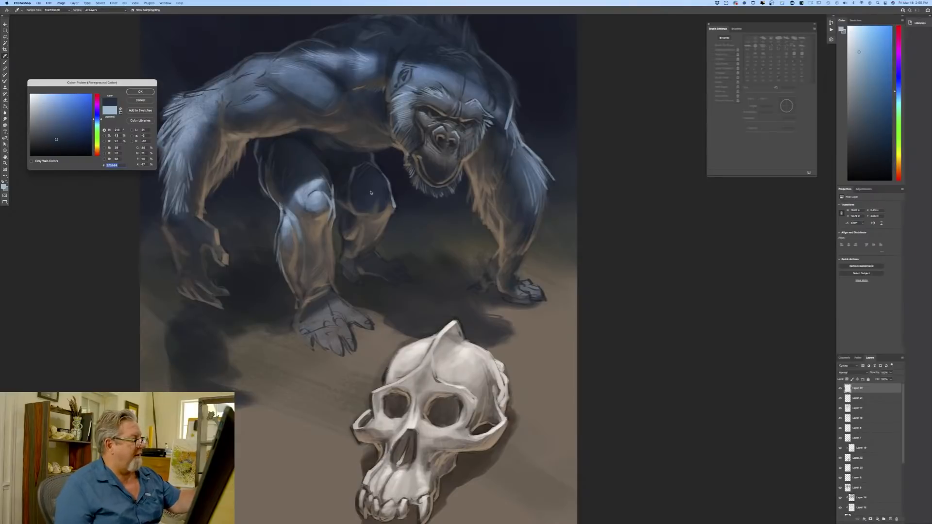
click(371, 185)
key(Return)
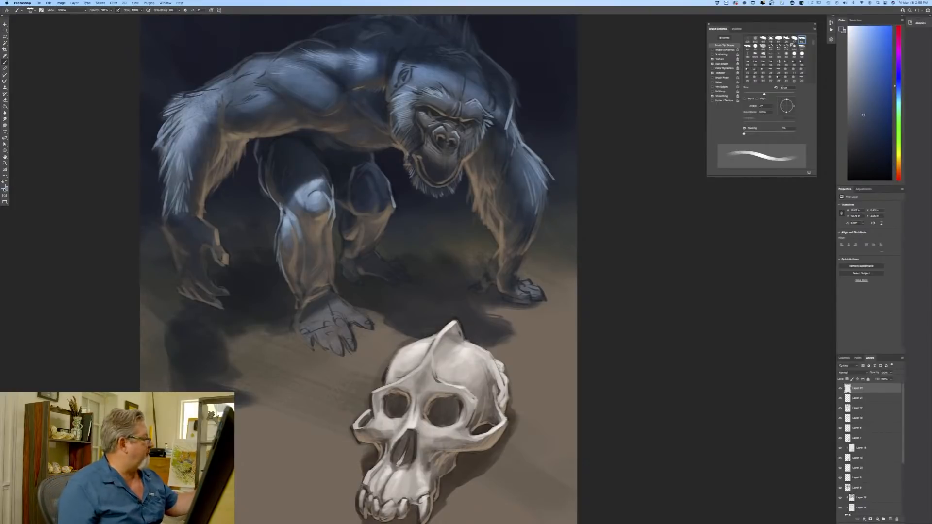
click(5, 185)
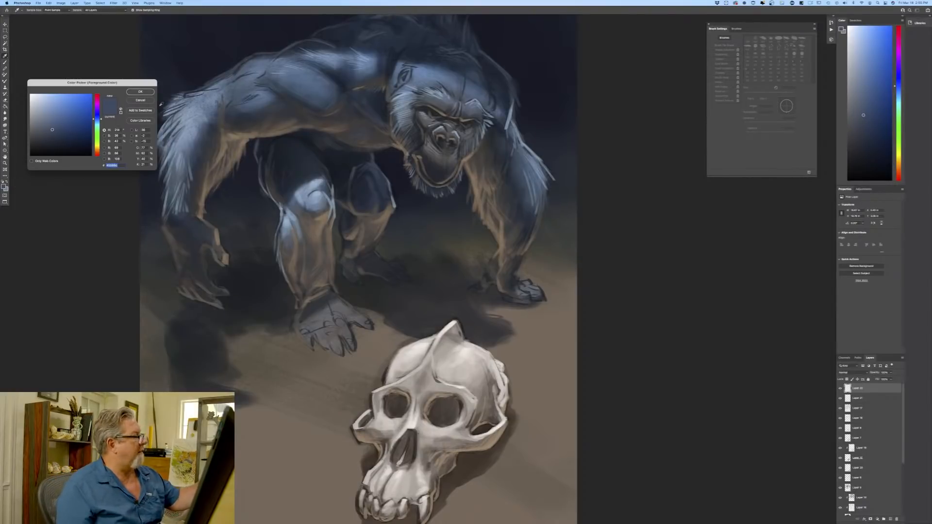
click(141, 92)
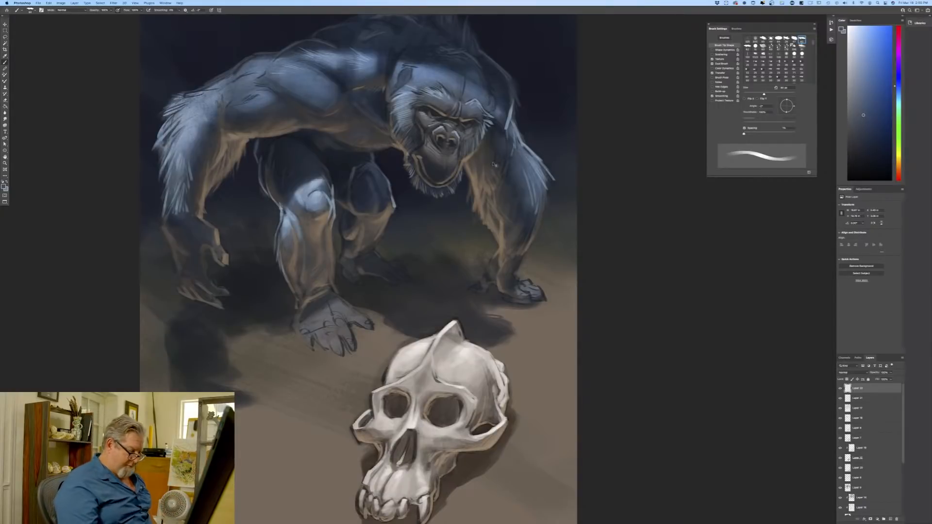
Set the foreground colour to a muted warm tan sampled from the inner side of the ape's far arm.
key(super+minus)
key(super+minus)
key(super+plus)
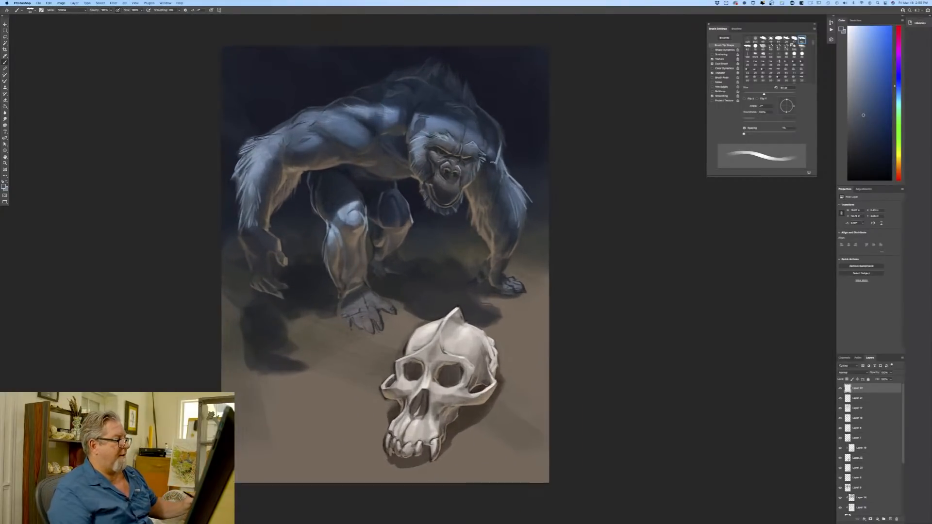
scroll(117, 323, down, 3)
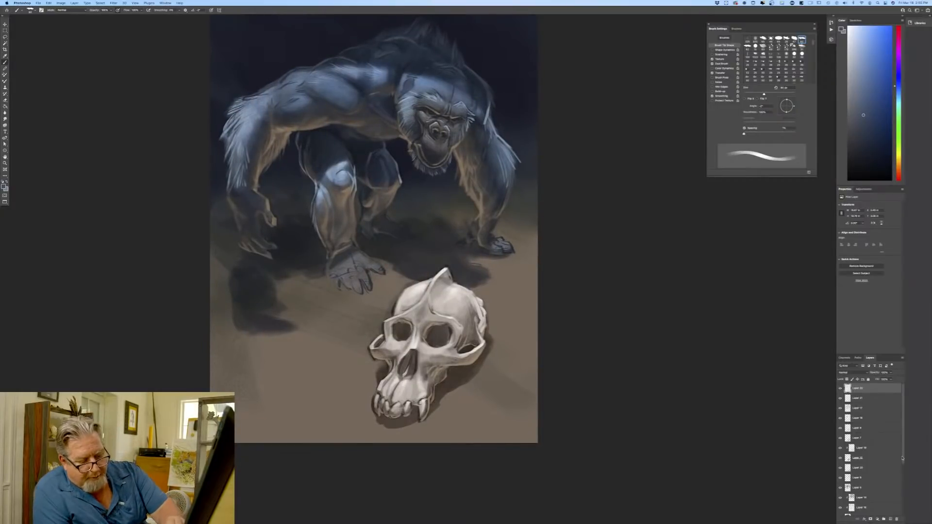
scroll(869, 447, down, 5)
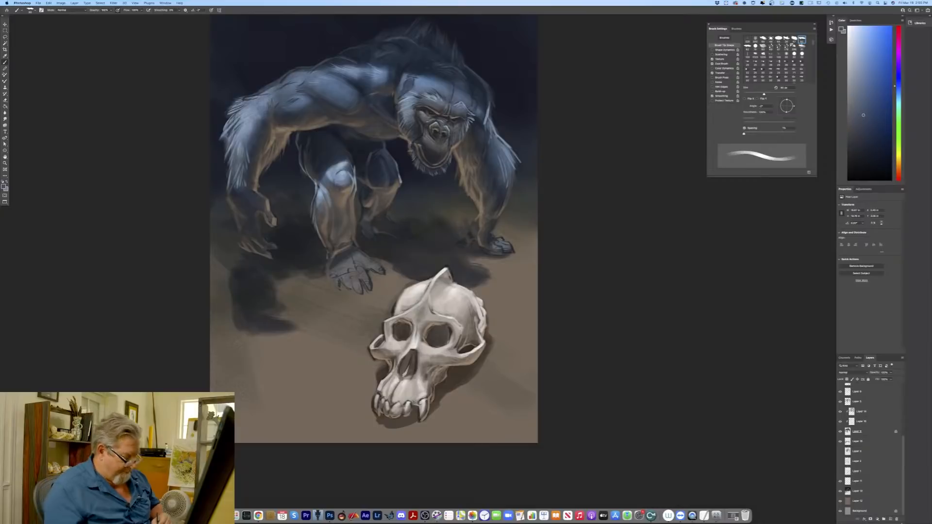
key(super+equal)
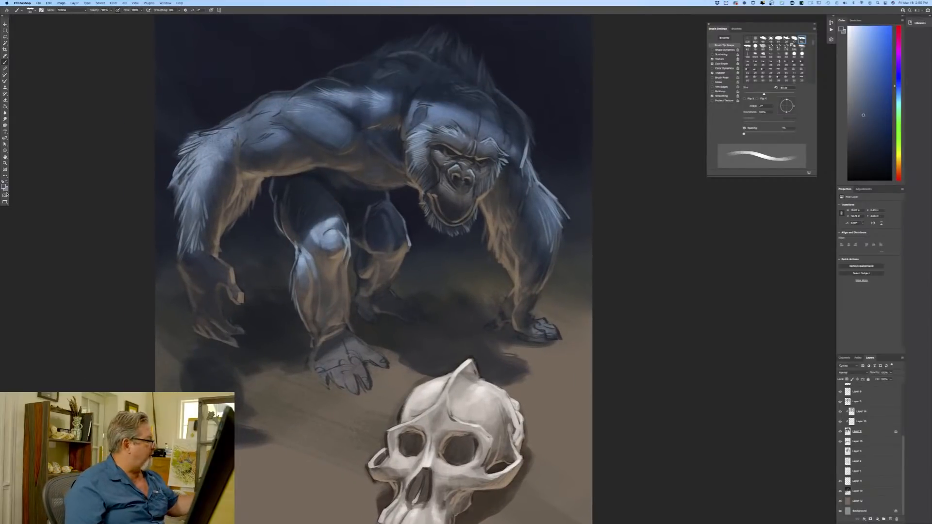
click(3, 186)
click(483, 199)
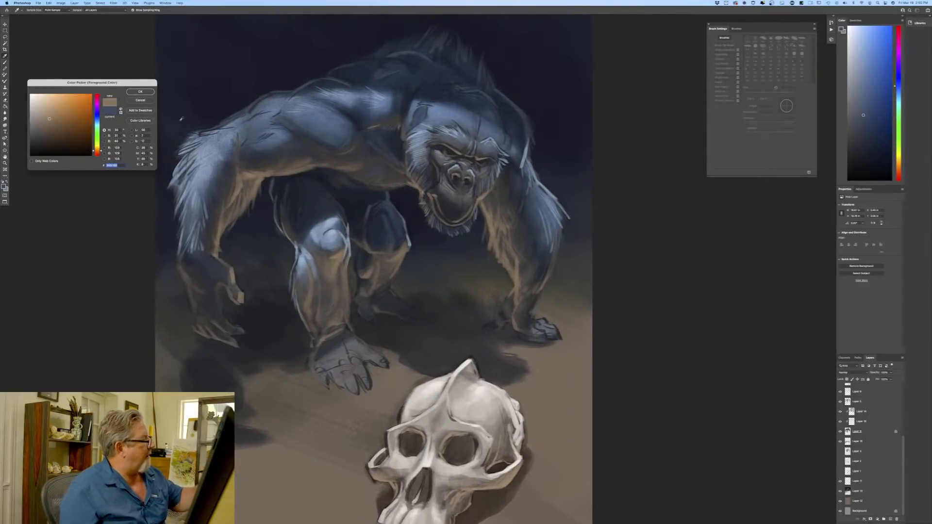
key(Return)
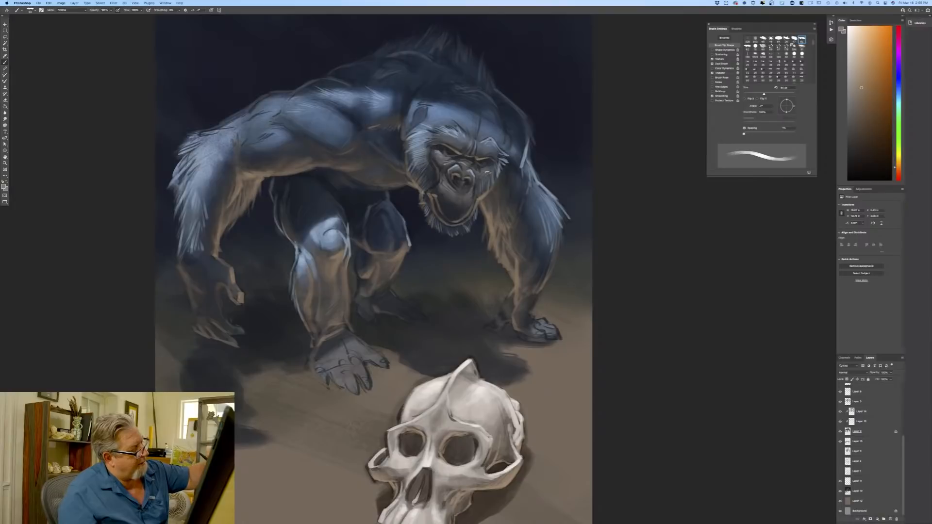
Paint tan reflected light around the ape's mouth and chin fur with pen pressure controlling the brush size.
click(211, 10)
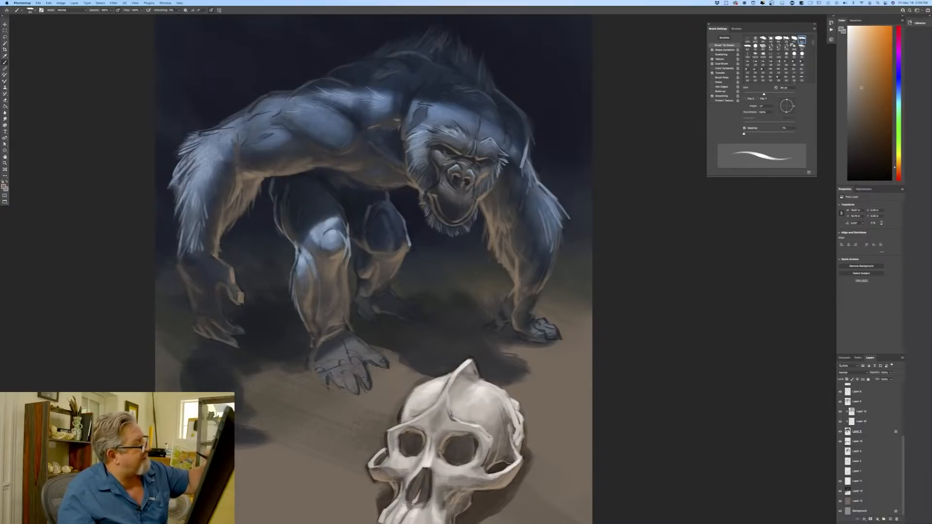
click(211, 11)
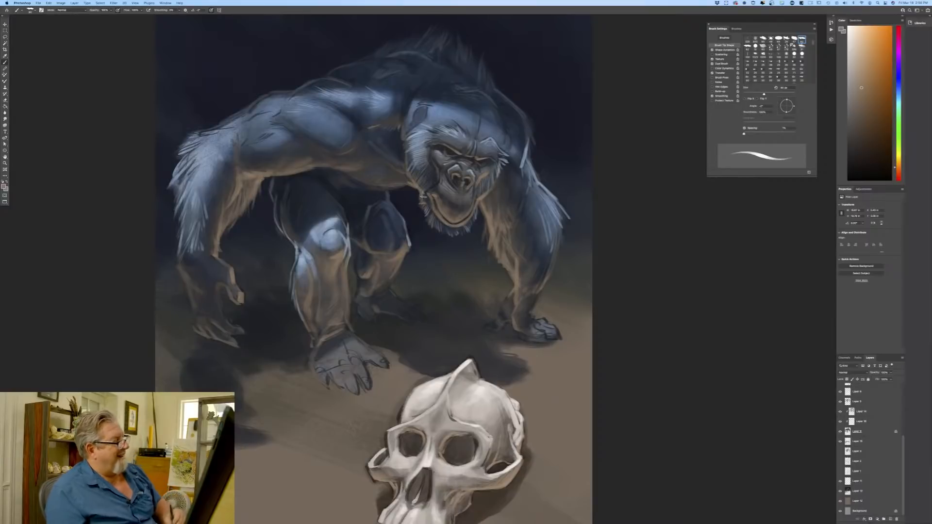
click(212, 11)
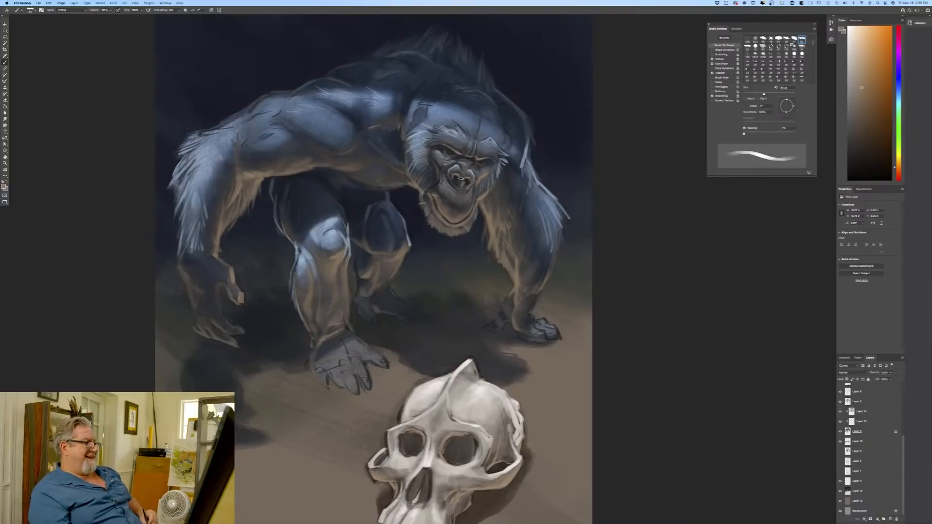
click(211, 10)
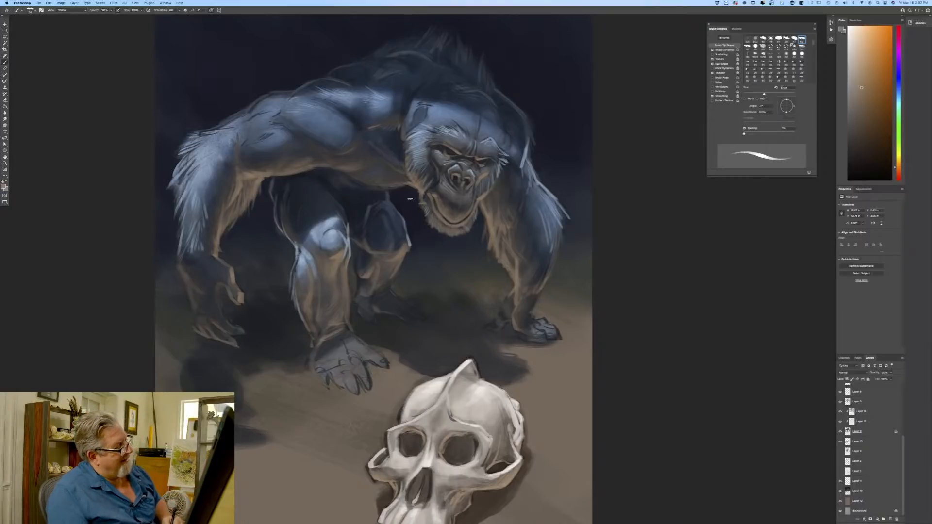
Set the foreground colour to a light neutral grey, reduce the brush size and refine the highlights on the ape's muzzle.
click(4, 187)
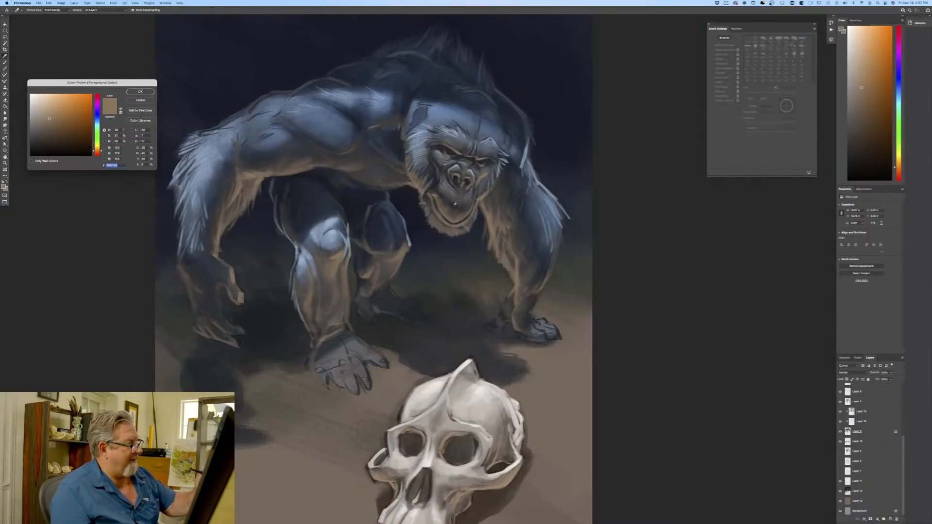
click(455, 193)
click(31, 119)
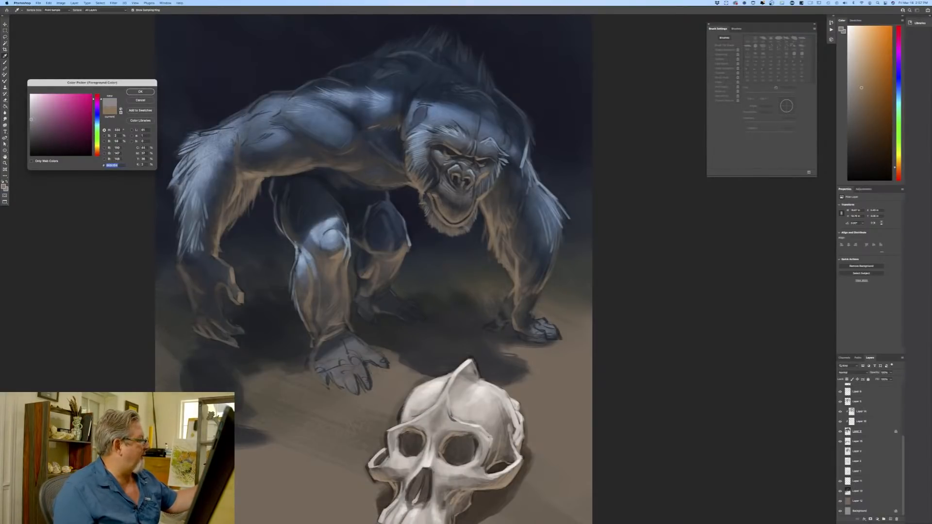
click(140, 92)
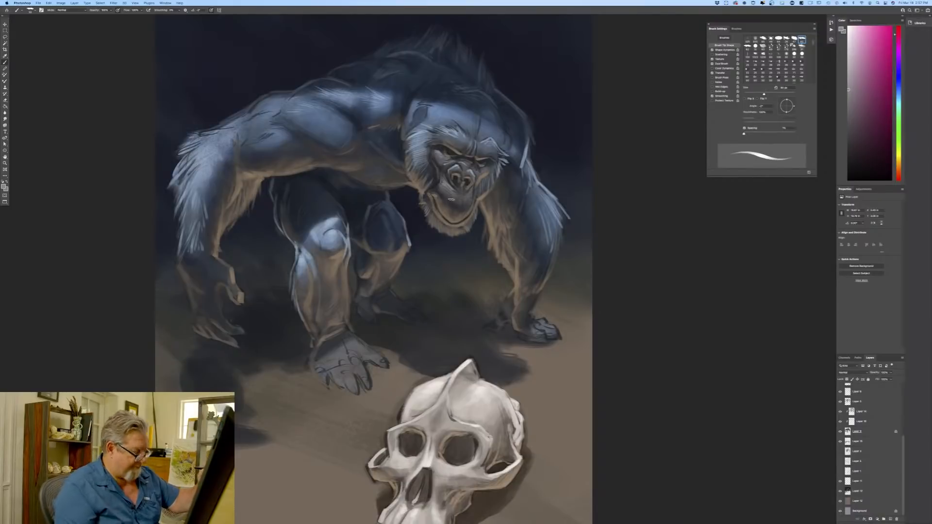
key(bracketleft)
key(bracketleft)
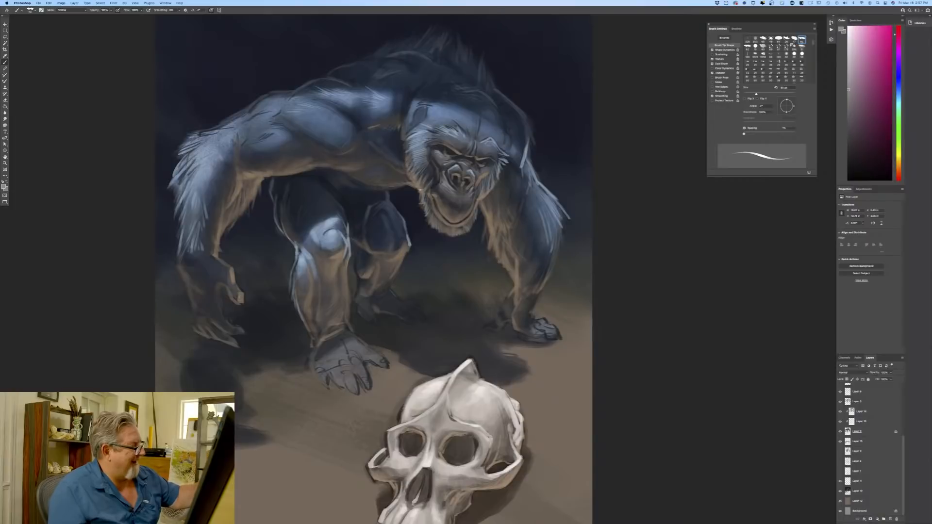
Set the foreground colour to a more saturated golden tan and paint warm light on the inner side of the far upper arm.
click(4, 184)
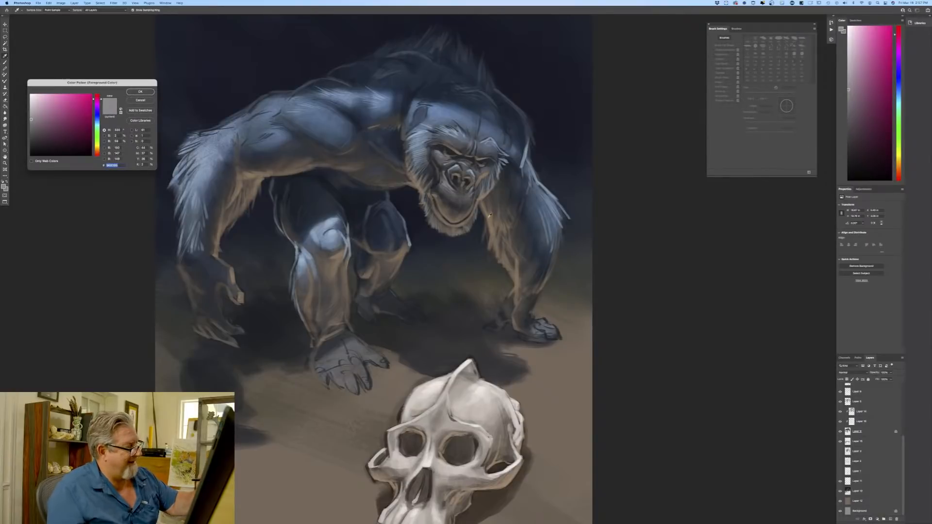
click(480, 219)
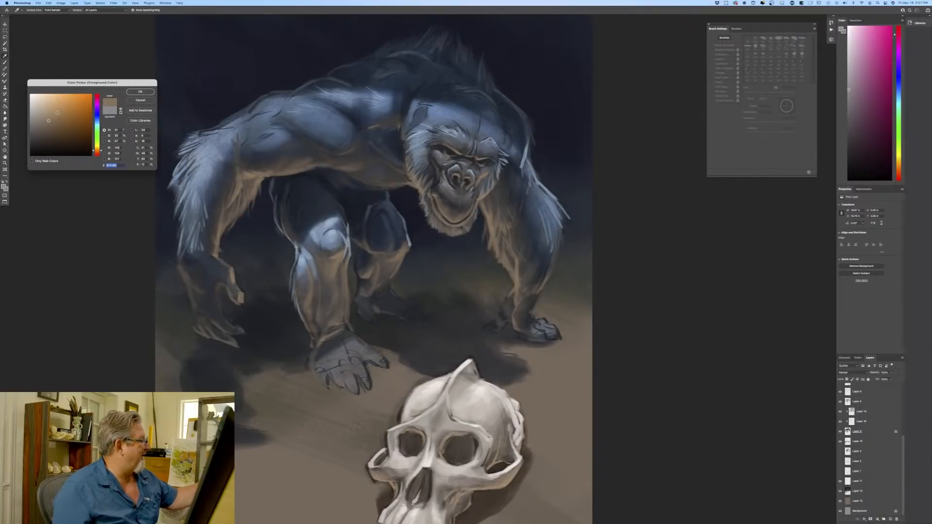
click(140, 91)
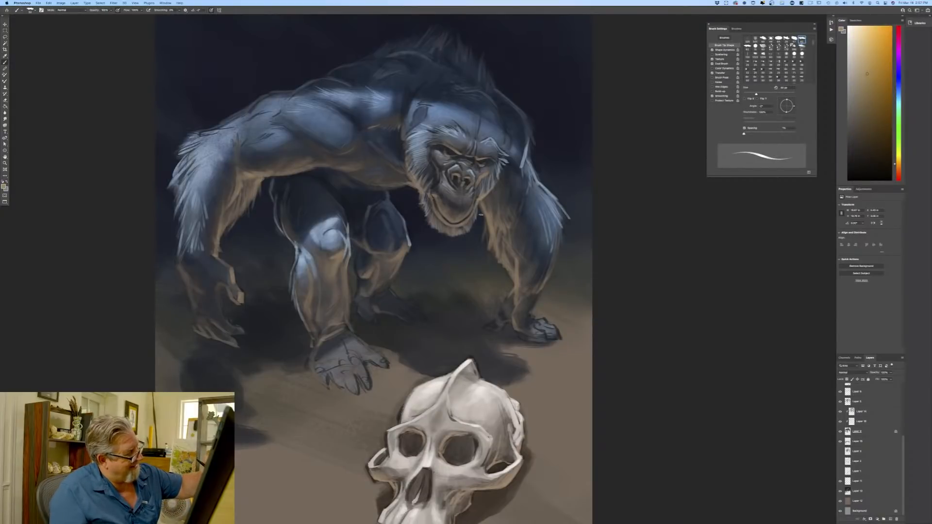
drag(491, 216, 493, 208)
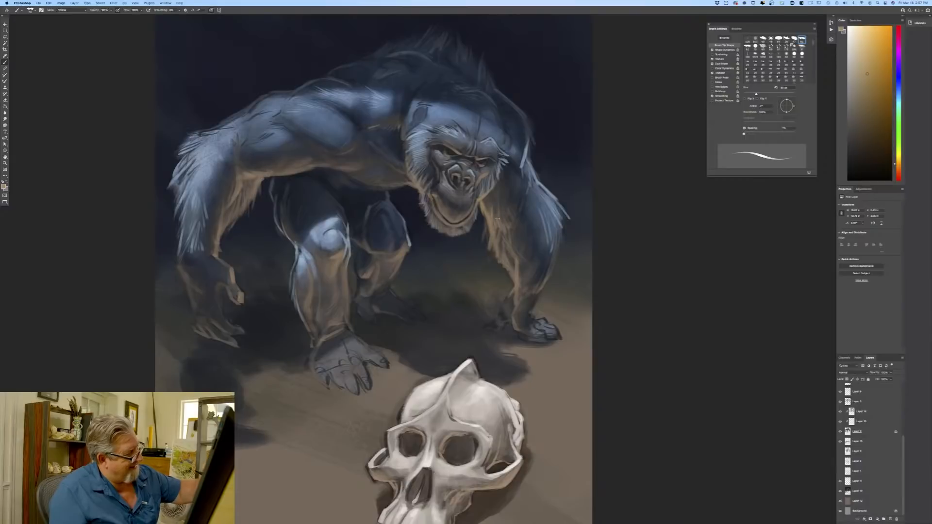
Lighten the tan foreground colour and paint warm accents on the ape's brow, nostrils, lower lip, cheek fur and front knee.
click(4, 186)
click(97, 152)
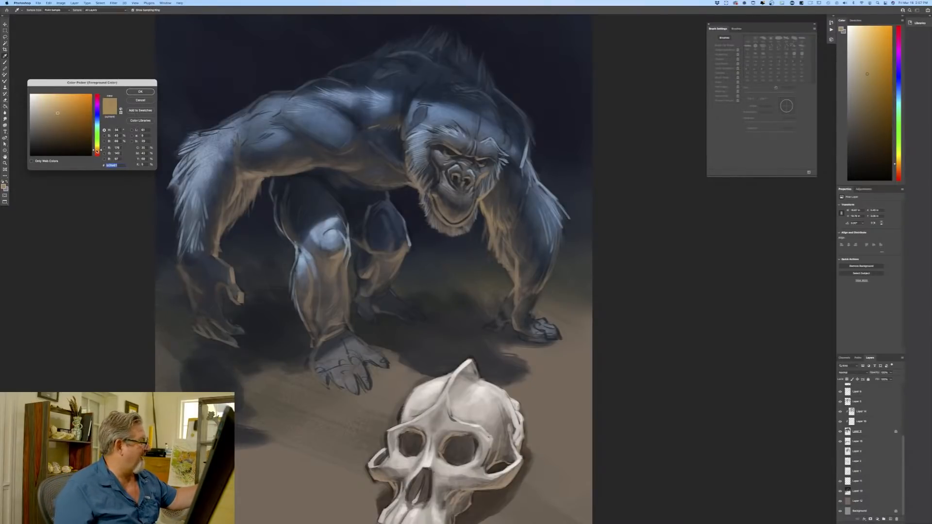
click(140, 92)
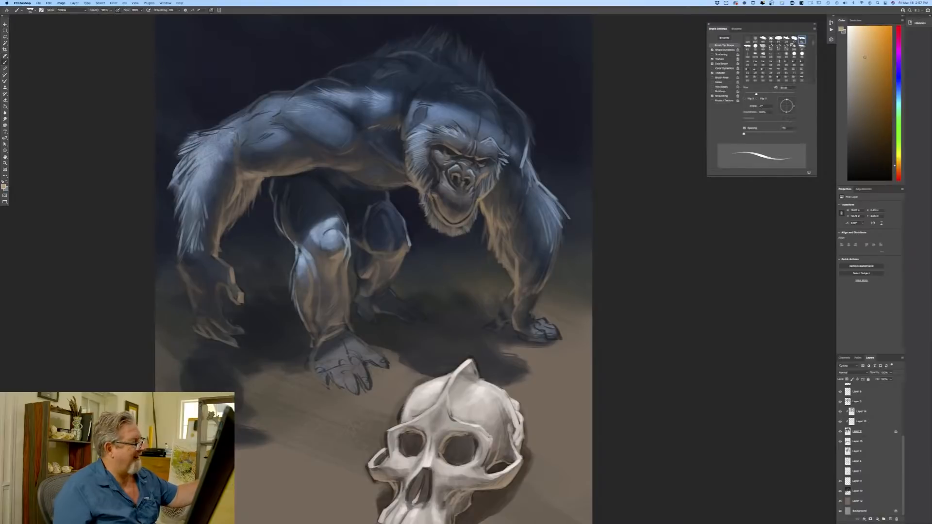
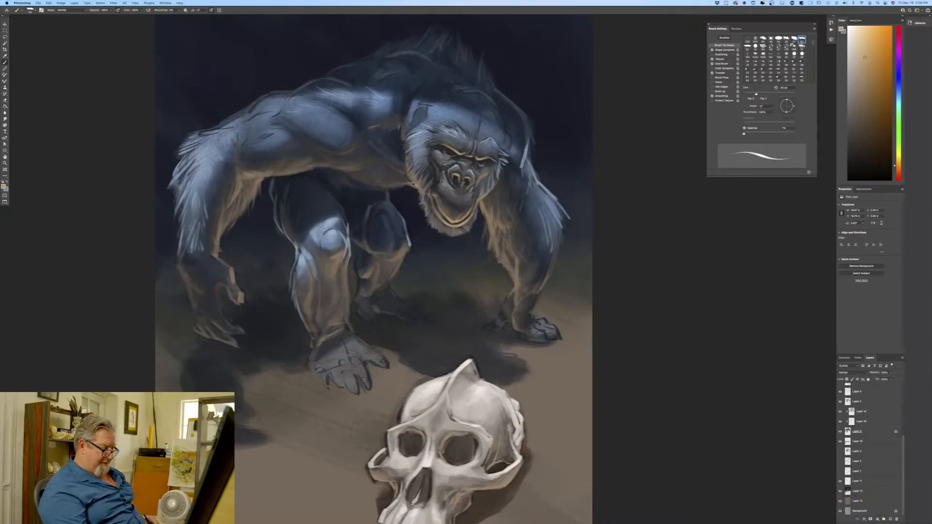
key(super+minus)
key(super+plus)
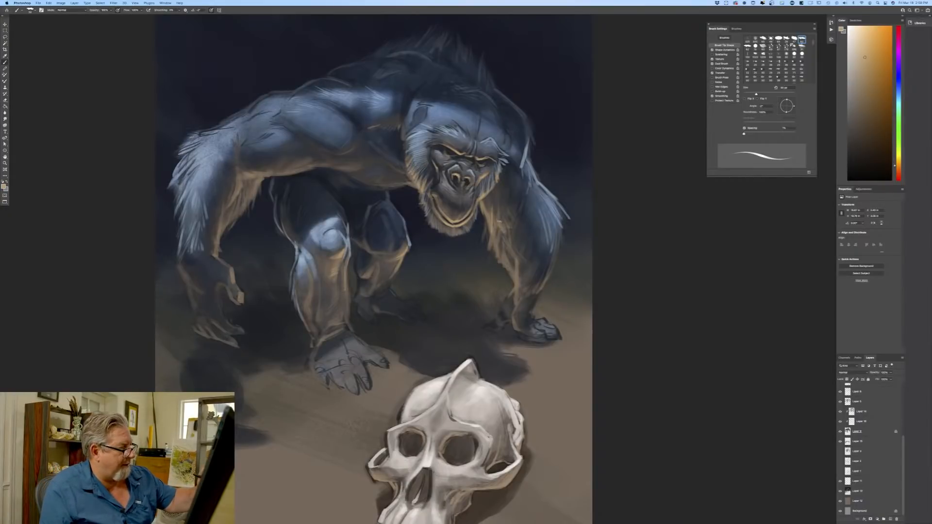
Paint tan reflected light on the inner fur of the planted arm, the chest edge and, with a larger brush, the raised forearm.
mouse_move(505, 239)
mouse_down()
mouse_move(497, 225)
mouse_move(491, 246)
mouse_up()
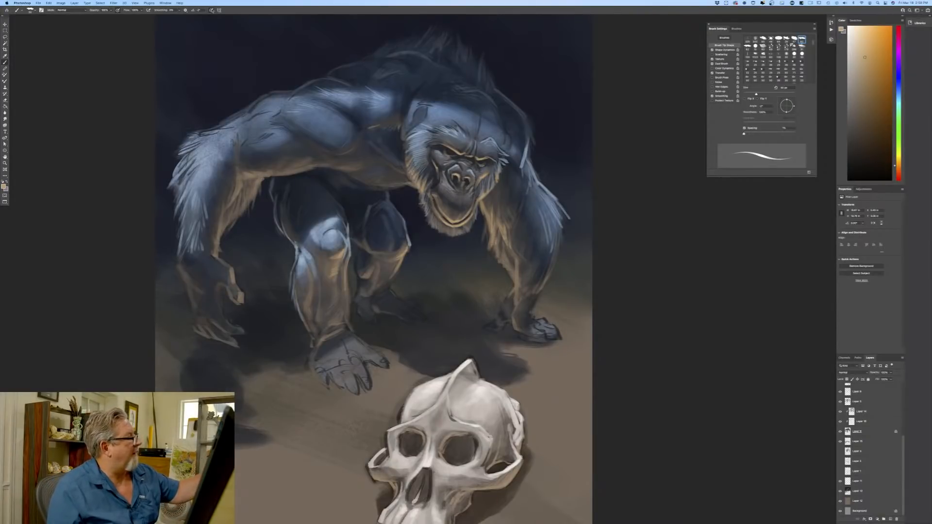
click(211, 10)
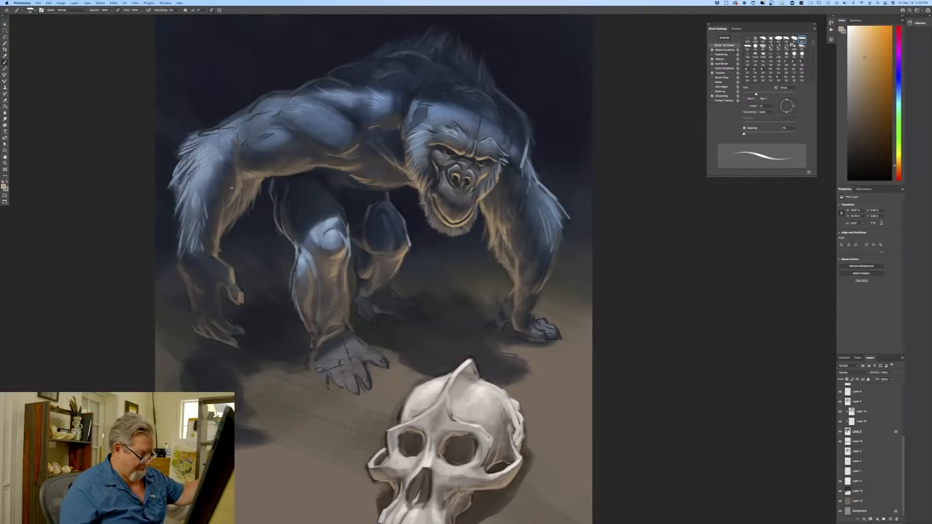
key(bracketright)
key(bracketright)
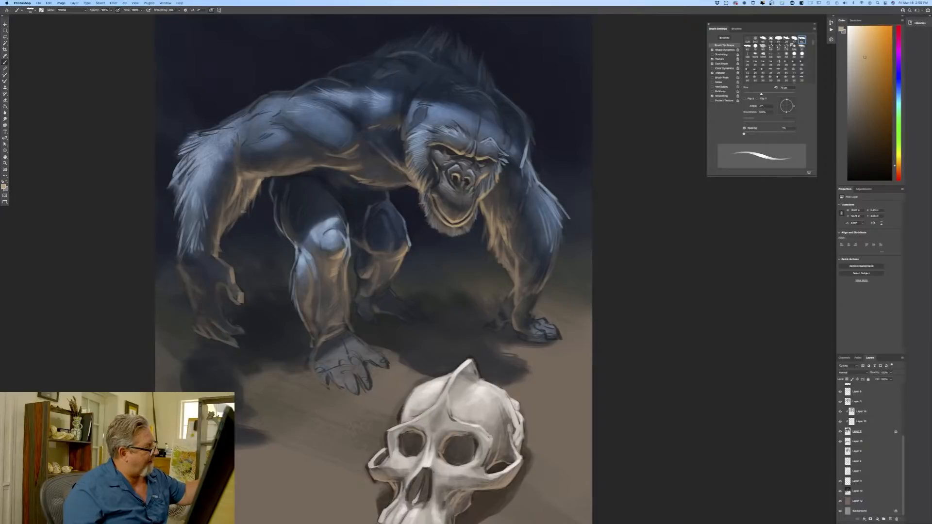
mouse_move(239, 205)
mouse_down()
mouse_move(217, 241)
mouse_move(220, 224)
mouse_move(217, 244)
mouse_up()
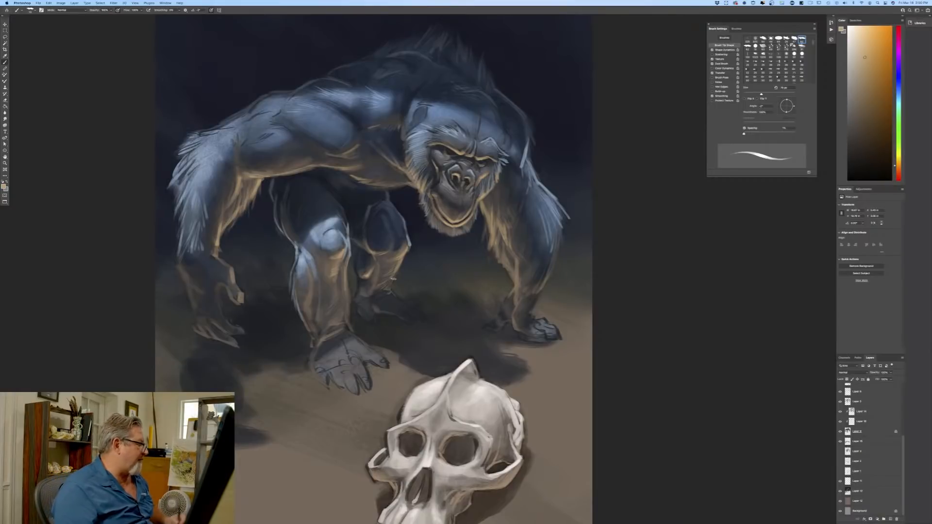
Paint warm rim light along the raised hand and its fingers, then along the planted arm's wrist and hand.
drag(179, 256, 183, 286)
mouse_move(182, 264)
mouse_down()
mouse_move(203, 292)
mouse_move(192, 313)
mouse_move(198, 326)
mouse_move(237, 345)
mouse_up()
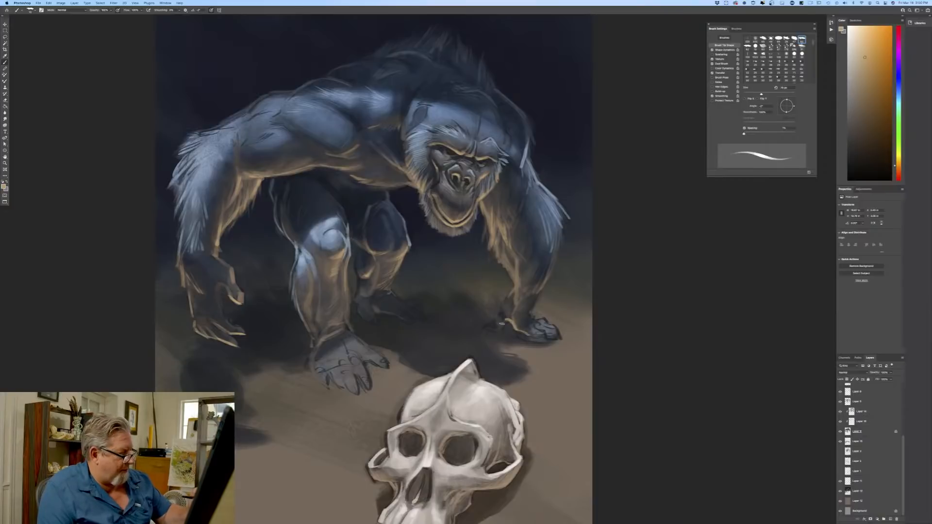
mouse_move(502, 323)
mouse_down()
mouse_move(511, 320)
mouse_move(494, 331)
mouse_up()
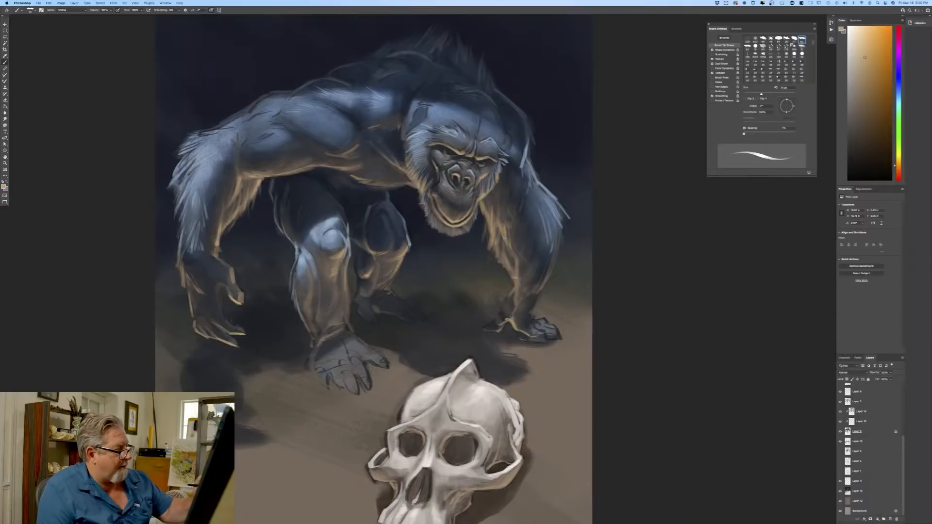
drag(515, 278, 516, 286)
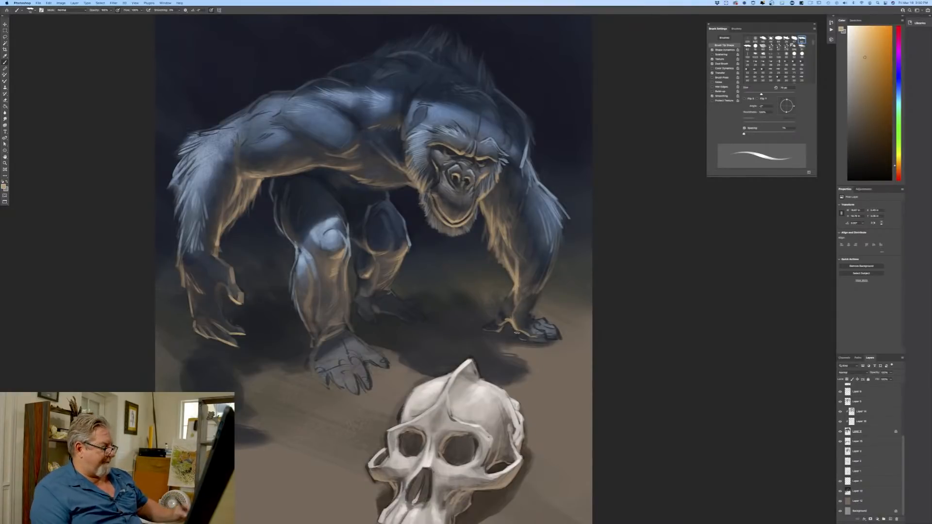
Add a new layer below the ape layers and set its blend mode to Overlay.
scroll(125, 347, down, 5)
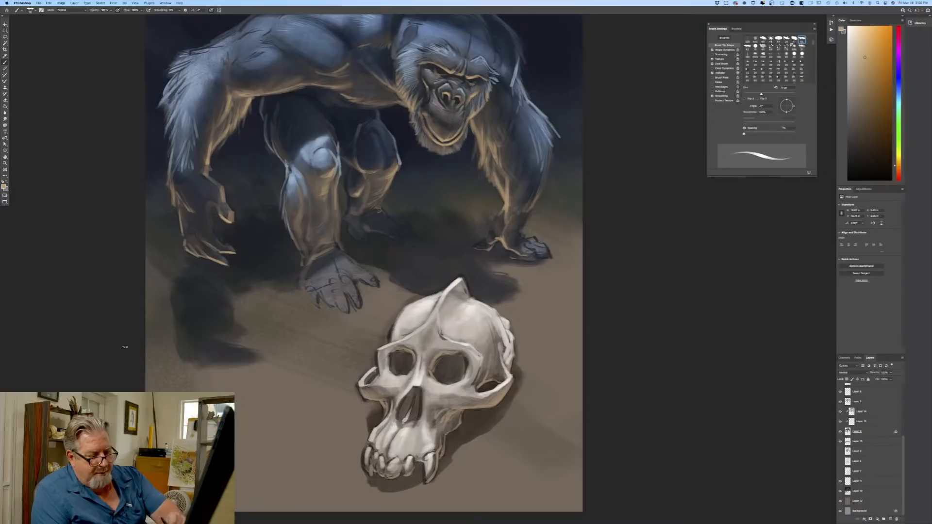
click(890, 519)
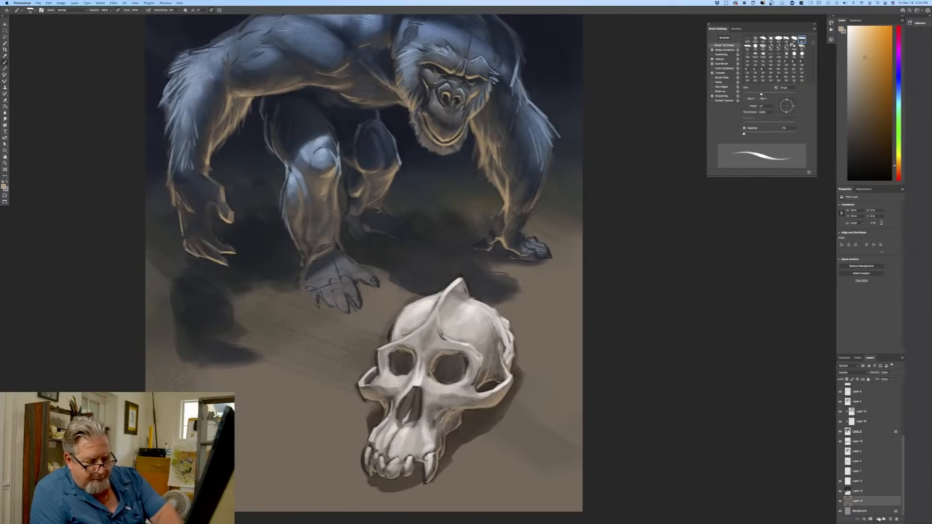
click(838, 372)
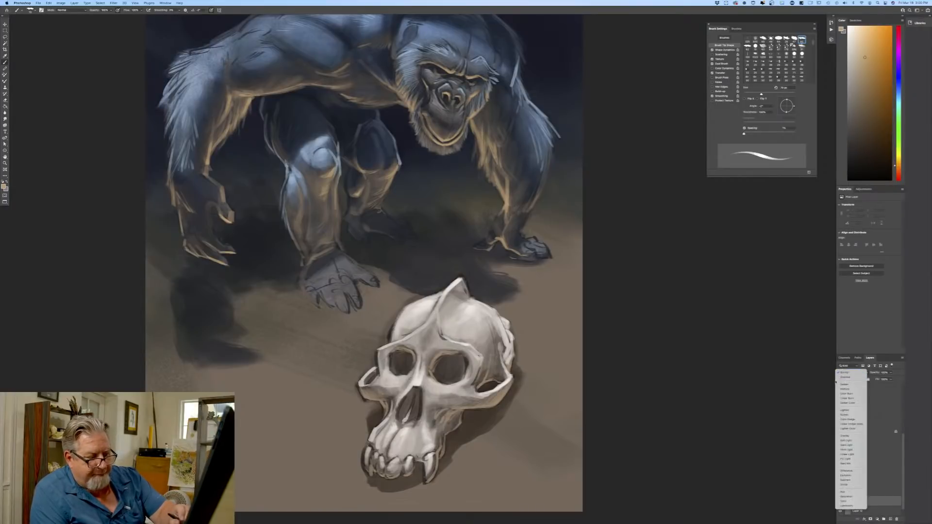
click(845, 436)
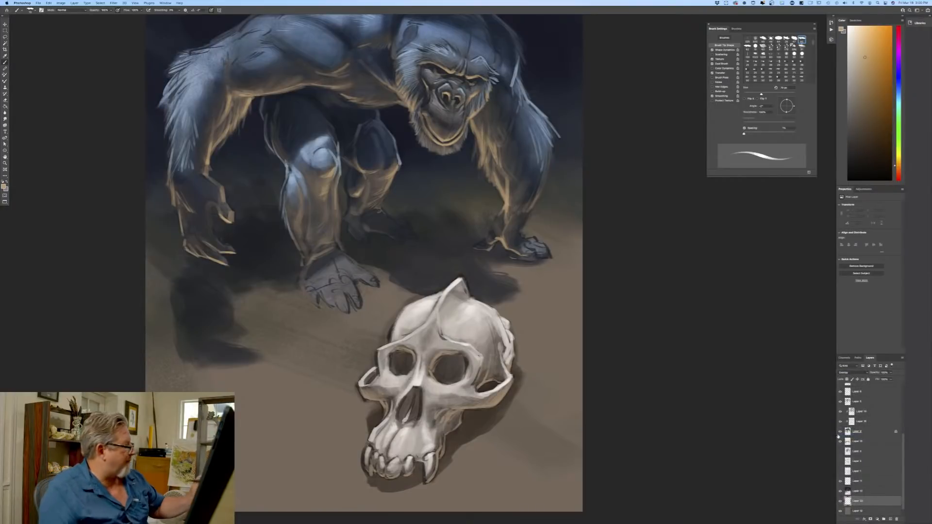
Set the foreground colour to a slightly muted tan and switch to a textured brush preset.
click(3, 186)
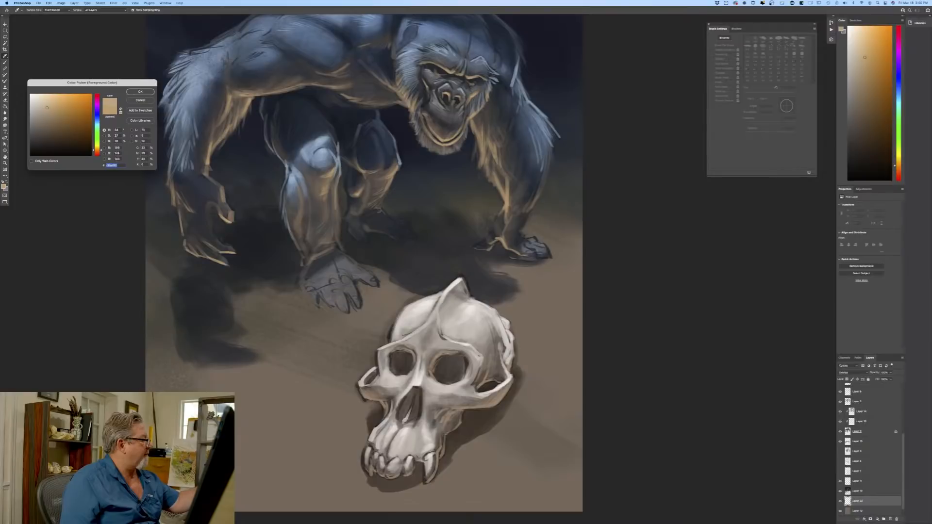
click(140, 92)
click(30, 10)
click(29, 78)
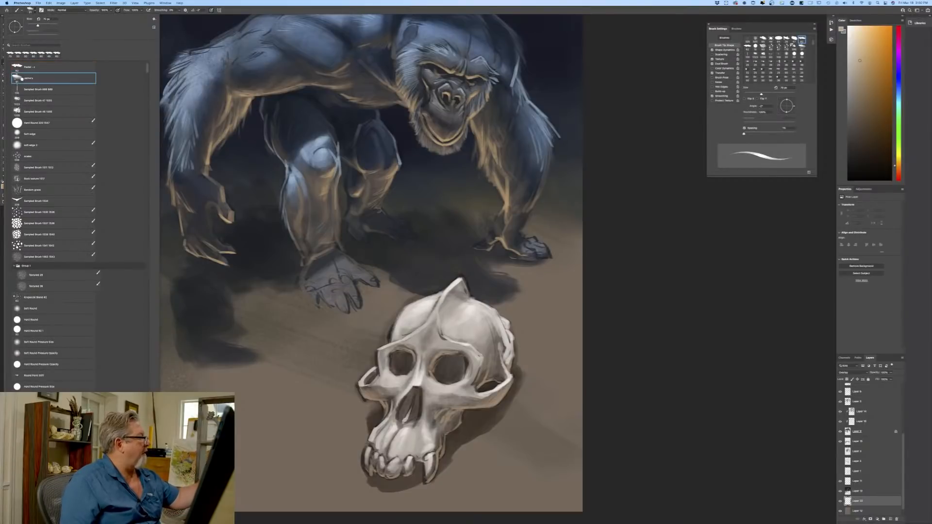
key(Return)
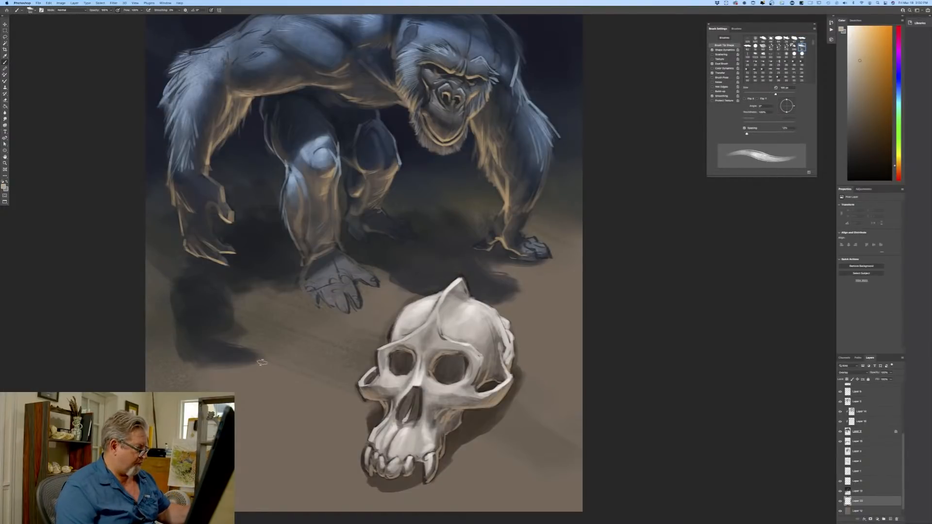
Enlarge the textured brush and paint warm tan light on the ground around the ape's planted hand, front foot and the skull's shadowed side.
key(bracketright)
key(bracketright)
key(bracketright)
key(bracketright)
key(bracketright)
key(bracketright)
key(bracketright)
key(bracketright)
key(bracketright)
key(bracketright)
key(bracketright)
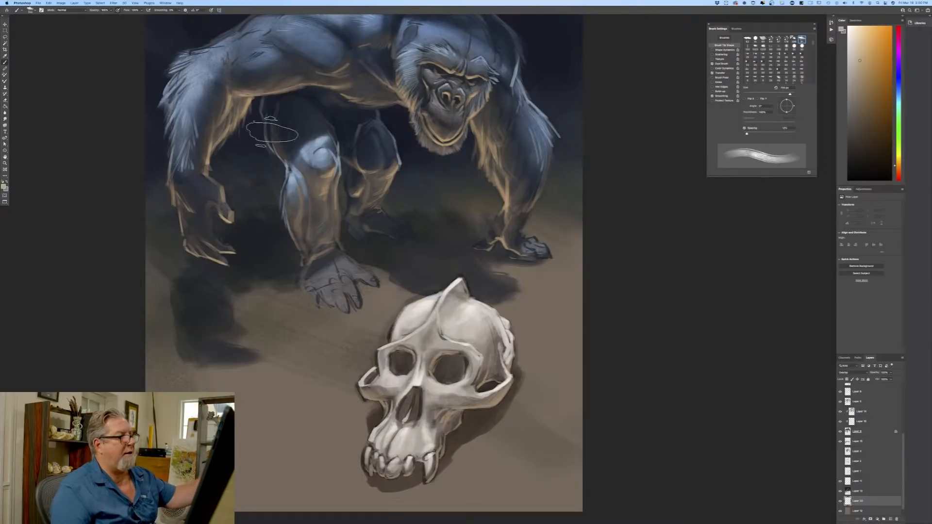
mouse_move(369, 277)
mouse_down()
mouse_move(388, 294)
mouse_move(381, 313)
mouse_up()
mouse_move(292, 286)
mouse_down()
mouse_move(238, 293)
mouse_move(306, 298)
mouse_up()
mouse_move(493, 268)
mouse_down()
mouse_move(602, 292)
mouse_move(547, 240)
mouse_up()
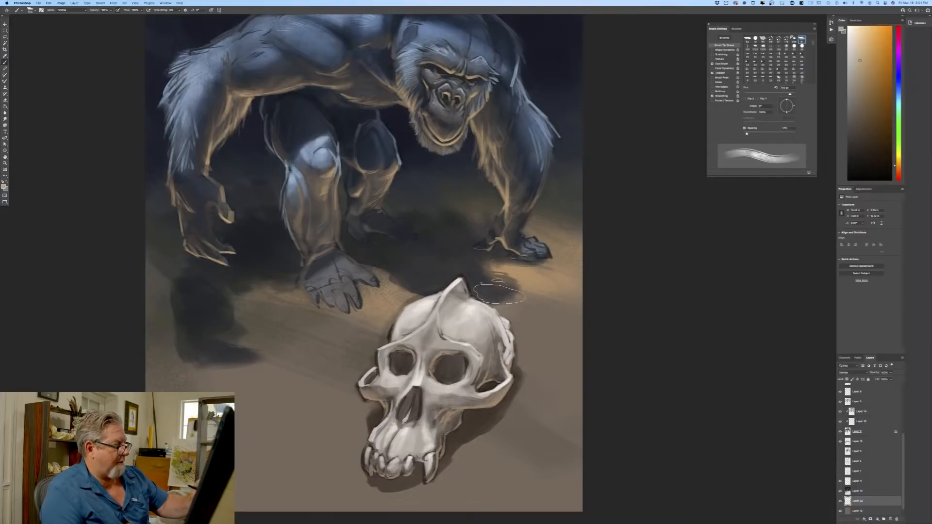
mouse_move(543, 343)
mouse_down()
mouse_move(563, 380)
mouse_move(541, 359)
mouse_move(583, 388)
mouse_up()
mouse_move(531, 376)
mouse_down()
mouse_move(604, 429)
mouse_move(520, 403)
mouse_move(585, 457)
mouse_up()
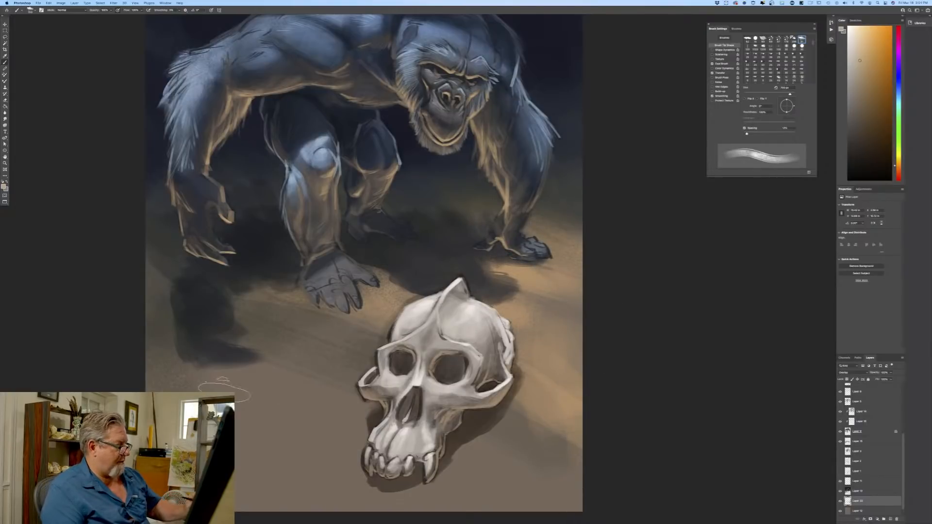
Enlarge the brush further and cover the foreground ground around the skull with textured warm tan strokes.
scroll(252, 321, down, 10)
scroll(253, 320, right, 4)
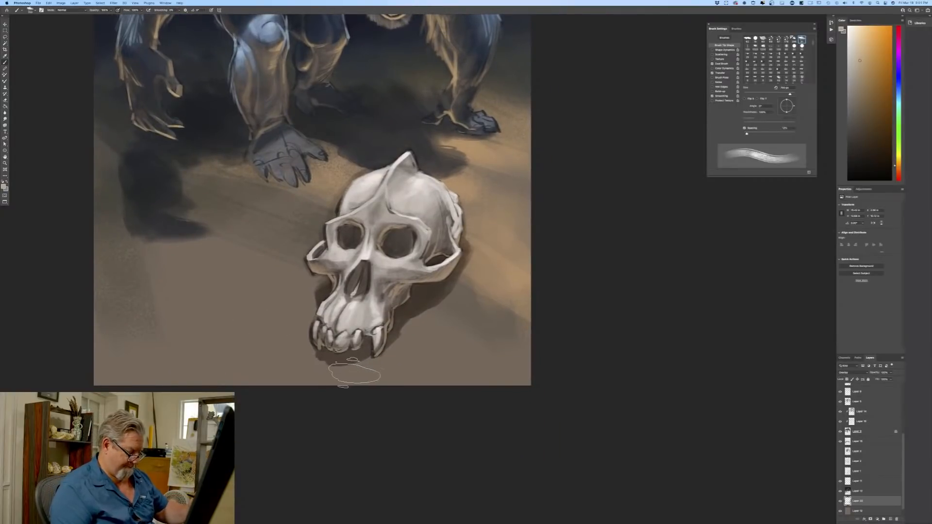
key(bracketright)
key(bracketright)
key(bracketright)
key(bracketright)
key(bracketright)
drag(389, 292, 560, 447)
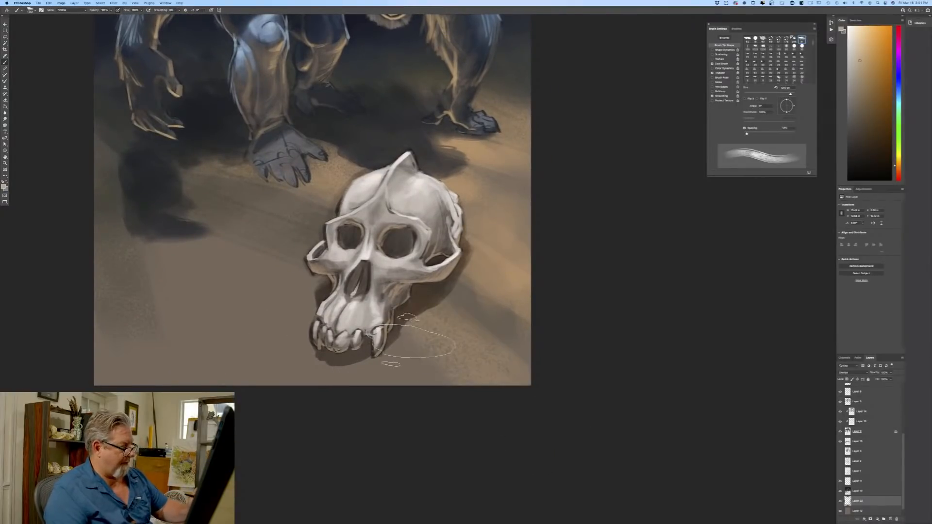
drag(417, 343, 389, 384)
drag(292, 287, 53, 233)
mouse_move(311, 350)
mouse_down()
mouse_move(121, 311)
mouse_move(214, 345)
mouse_up()
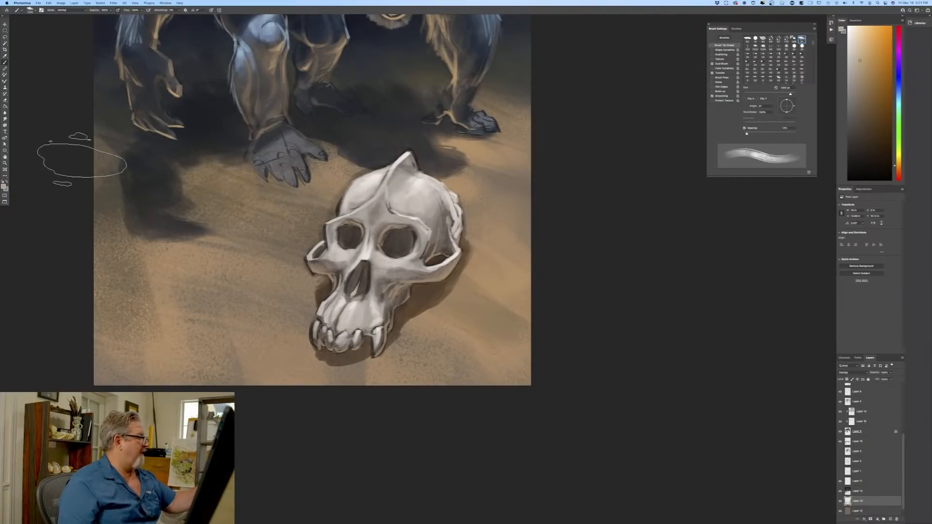
Set the foreground colour to a lighter tan and brighten the ground beside the planted hand and between the ape's shadow and the skull.
click(4, 185)
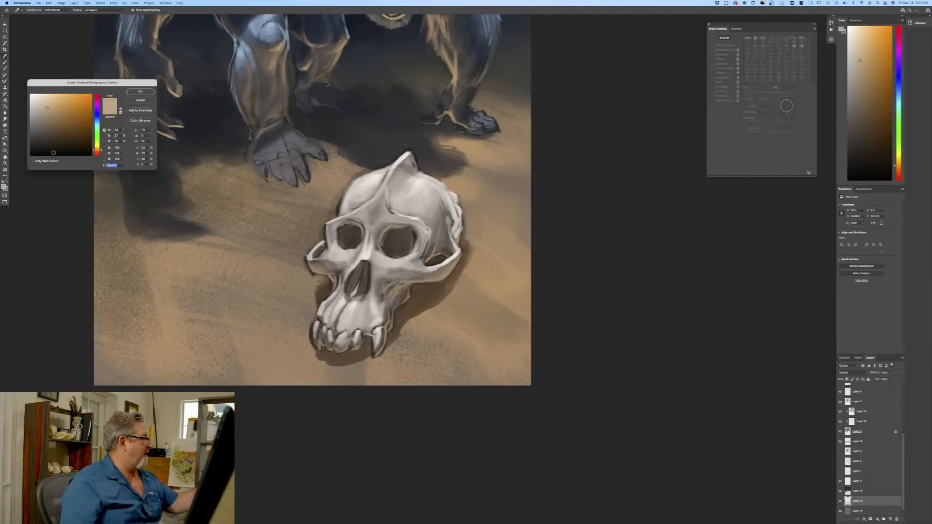
click(51, 100)
key(Return)
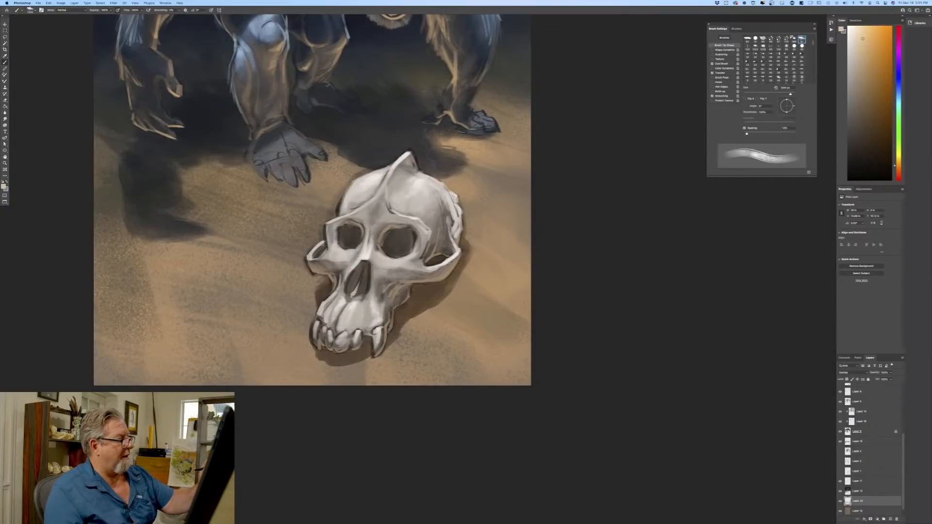
mouse_move(471, 155)
mouse_down()
mouse_move(554, 180)
mouse_move(543, 179)
mouse_up()
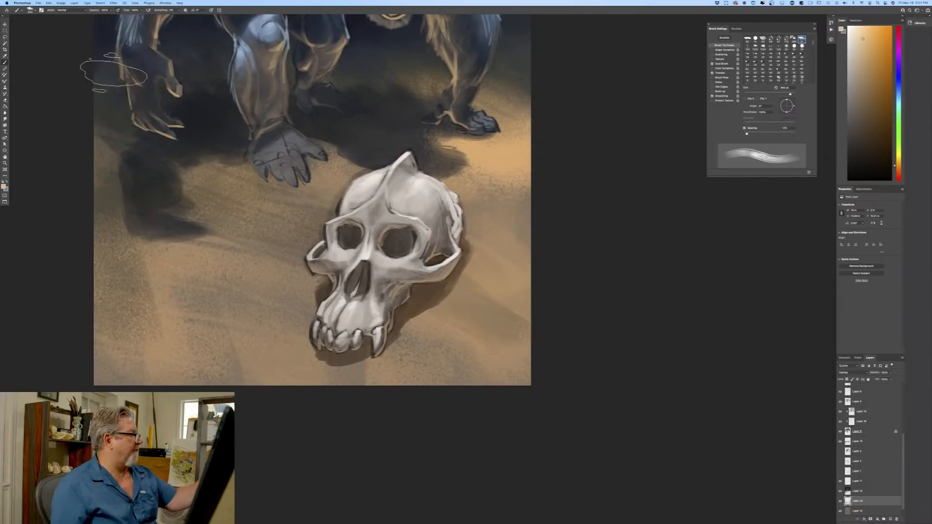
mouse_move(305, 213)
mouse_down()
mouse_move(288, 194)
mouse_move(233, 250)
mouse_up()
drag(182, 227, 265, 240)
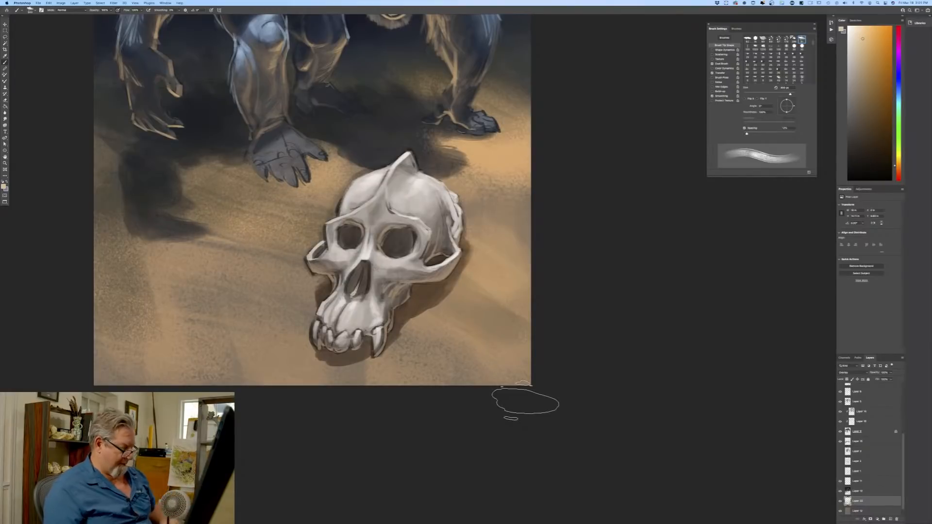
Brighten the ground in both lower corners of the canvas with light tan textured strokes.
key(super+minus)
key(super+minus)
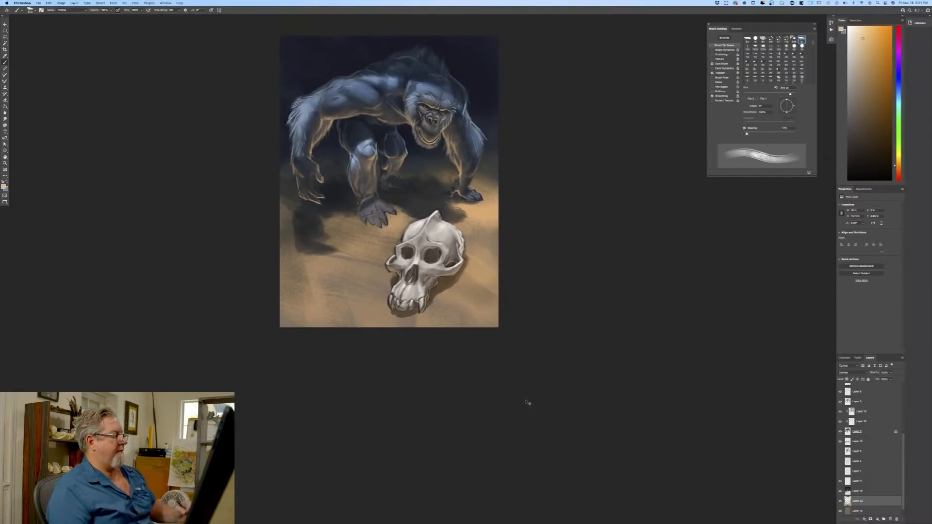
key(super+plus)
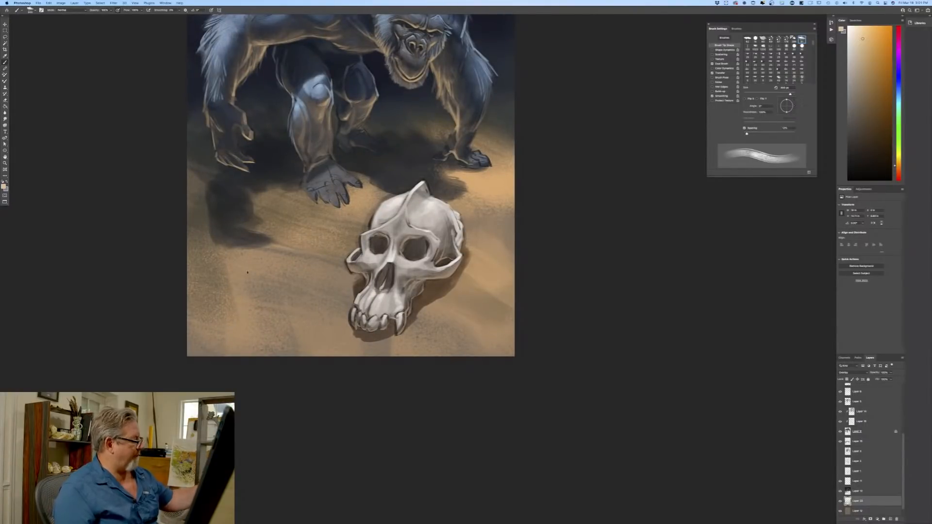
drag(247, 273, 293, 329)
click(295, 342)
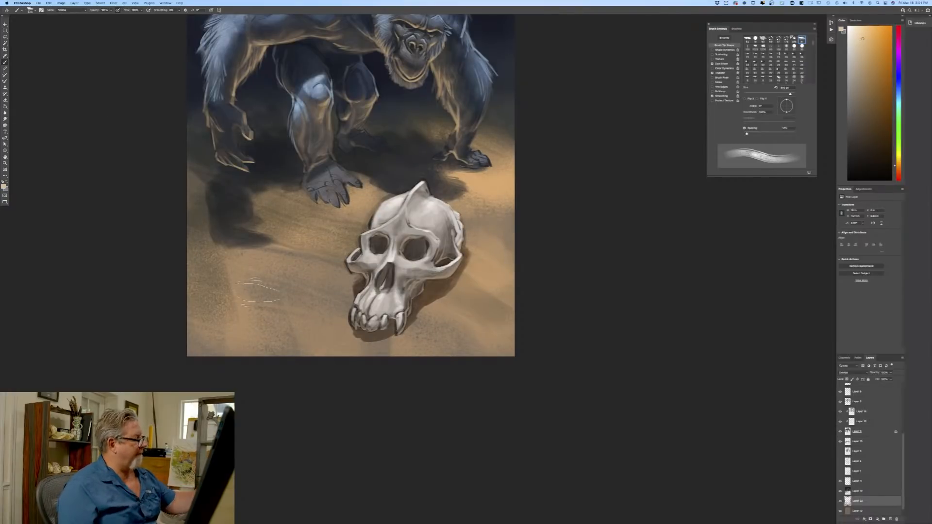
drag(209, 248, 229, 381)
drag(218, 305, 304, 359)
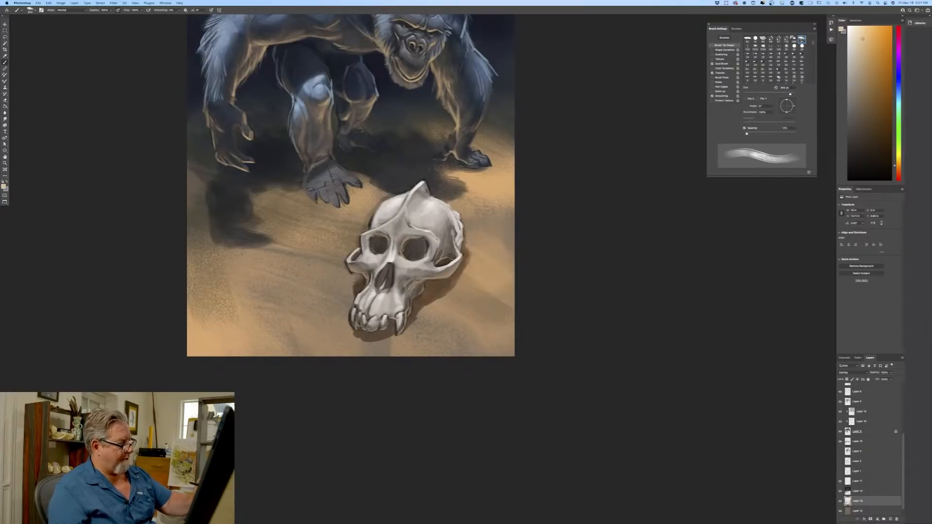
mouse_move(440, 323)
mouse_down()
mouse_move(481, 301)
mouse_move(510, 350)
mouse_up()
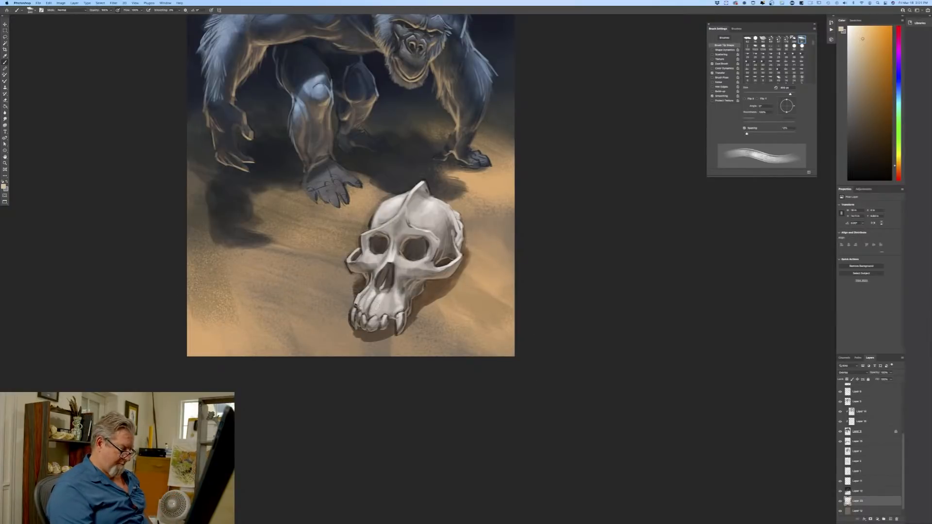
Try painting a light tan band across the ground behind the ape on a new Normal layer.
key(super+minus)
key(super+minus)
key(super+equal)
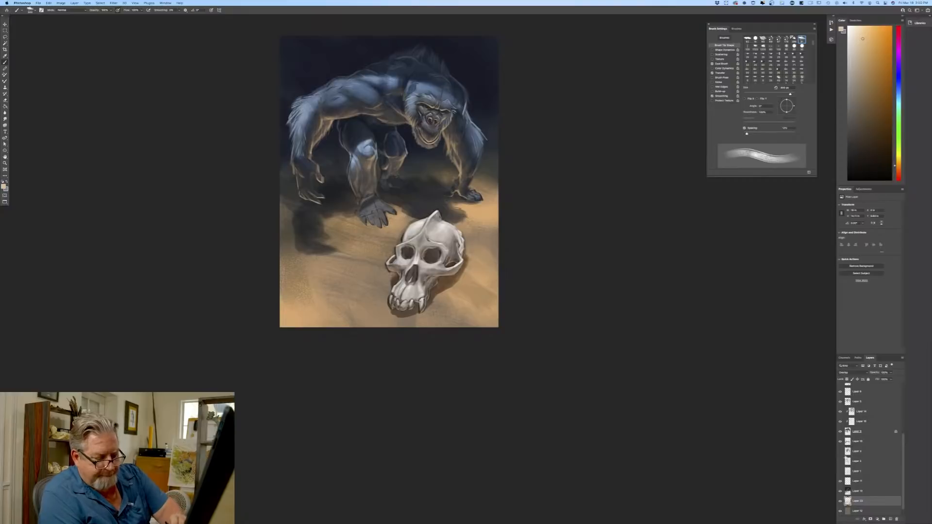
click(863, 481)
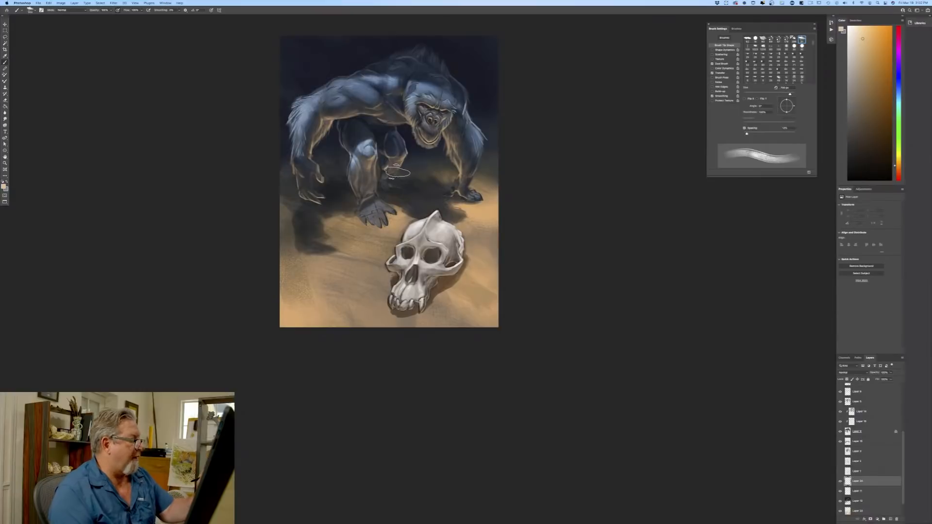
drag(397, 173, 510, 183)
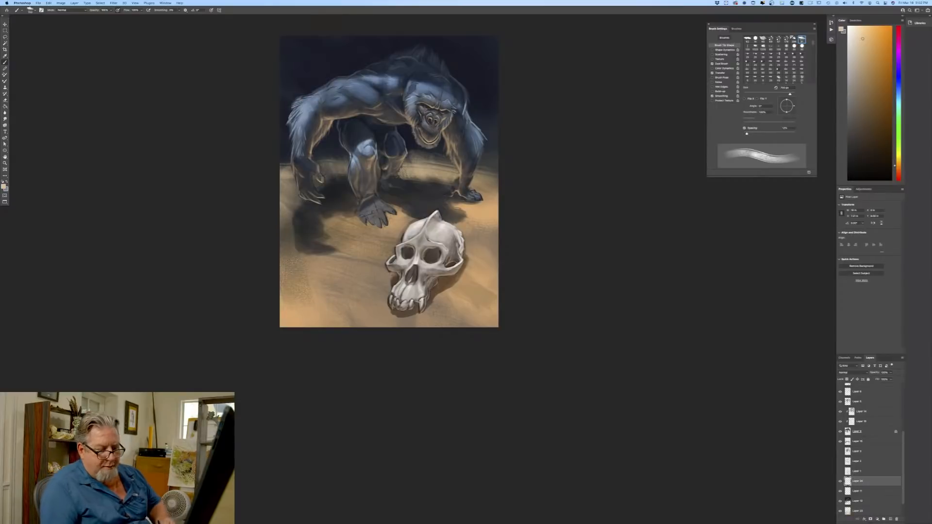
Add an empty layer above Layer 11 and set its blend mode to Overlay.
click(886, 519)
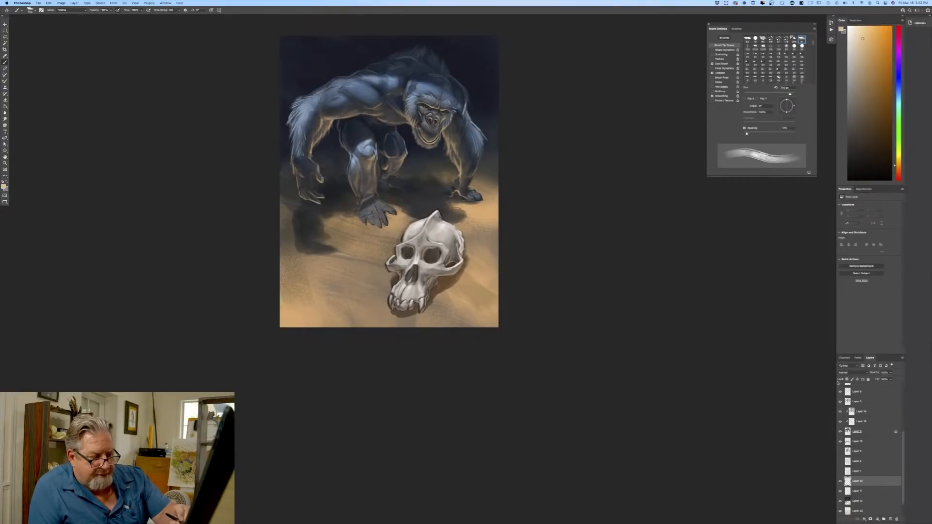
click(844, 372)
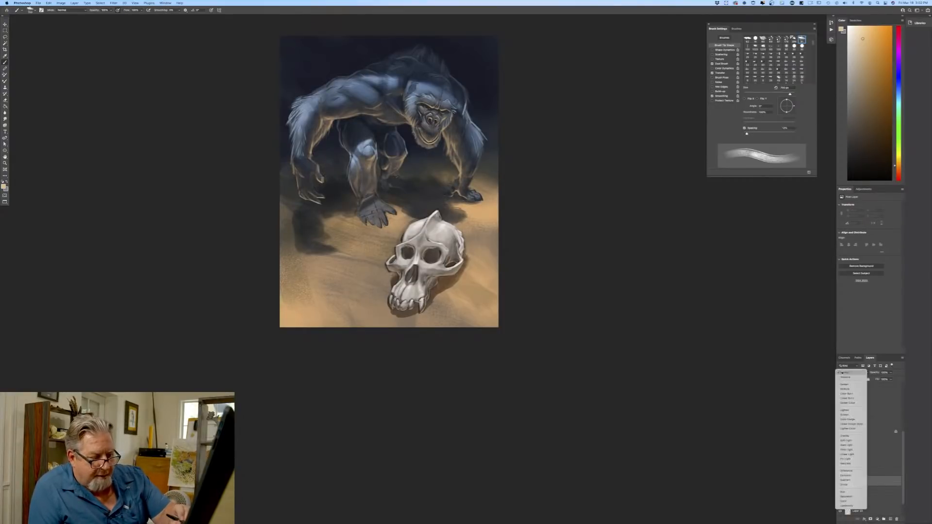
click(844, 436)
scroll(389, 194, up, 3)
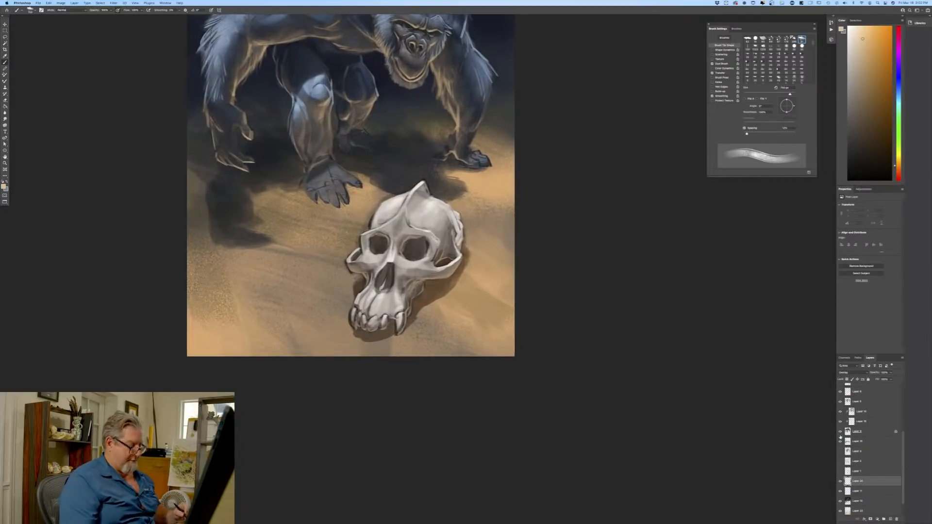
Brighten the ground behind the ape, beside the planted hand and around the top of the skull with warm yellow light on the Overlay layer.
scroll(245, 493, up, 2)
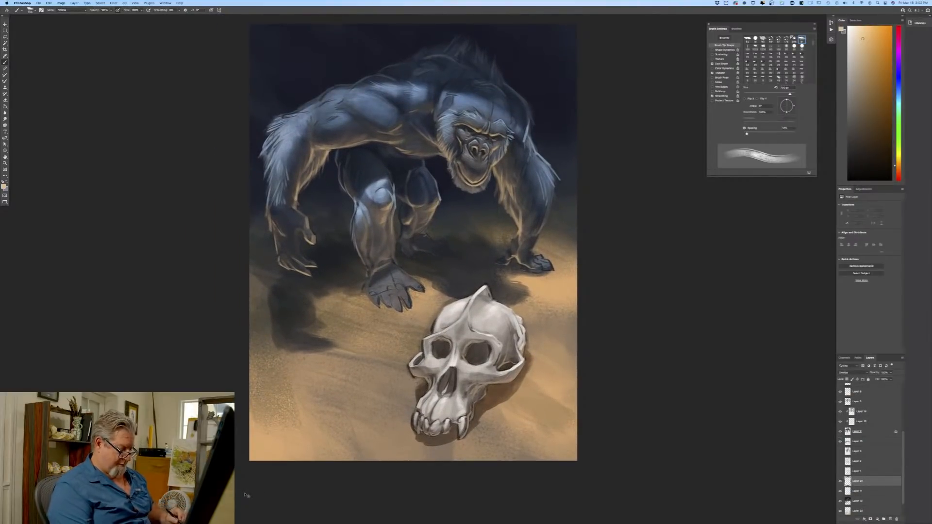
scroll(247, 495, up, 1)
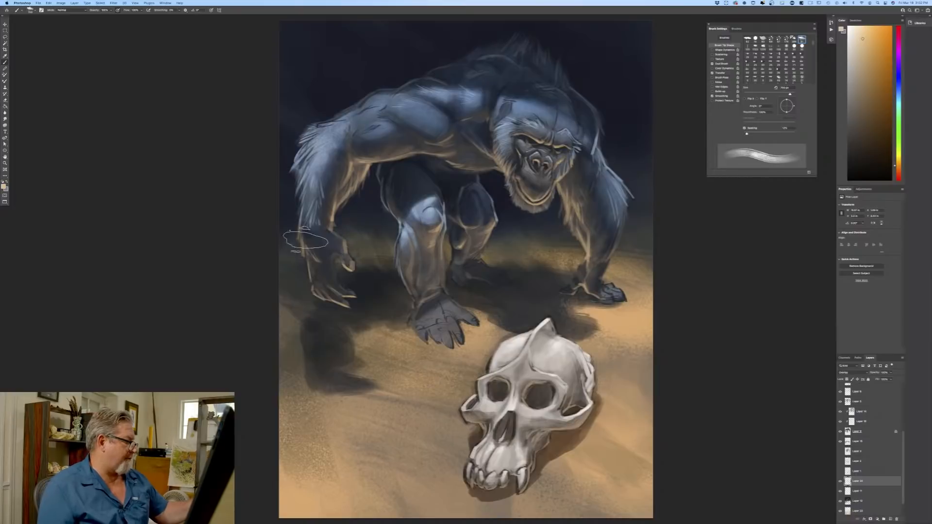
mouse_move(307, 242)
mouse_down()
mouse_move(297, 270)
mouse_move(282, 271)
mouse_move(316, 270)
mouse_move(269, 322)
mouse_up()
mouse_move(365, 218)
mouse_down()
mouse_move(375, 239)
mouse_move(326, 237)
mouse_up()
mouse_move(515, 219)
mouse_down()
mouse_move(556, 202)
mouse_move(666, 305)
mouse_move(639, 327)
mouse_move(590, 263)
mouse_move(575, 309)
mouse_move(604, 290)
mouse_move(622, 299)
mouse_up()
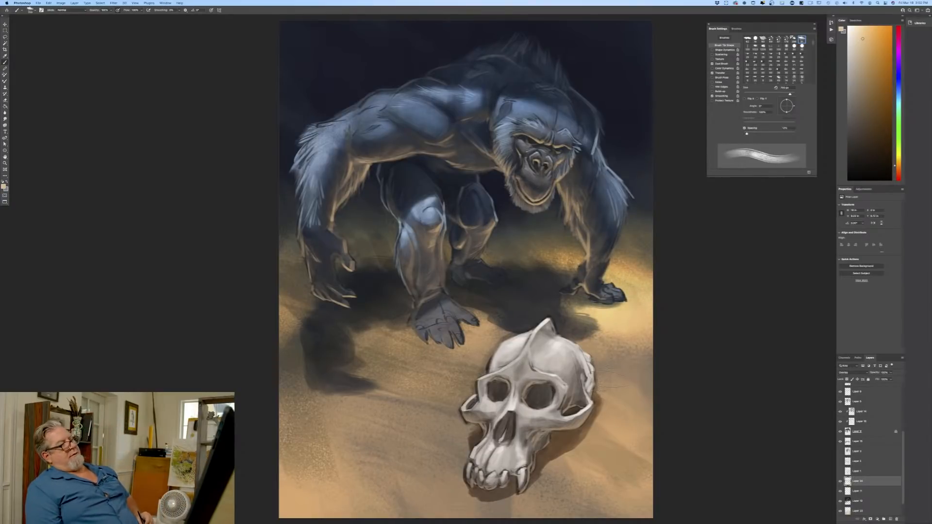
mouse_move(461, 320)
mouse_down()
mouse_move(466, 335)
mouse_move(495, 321)
mouse_move(466, 359)
mouse_move(417, 340)
mouse_move(365, 349)
mouse_up()
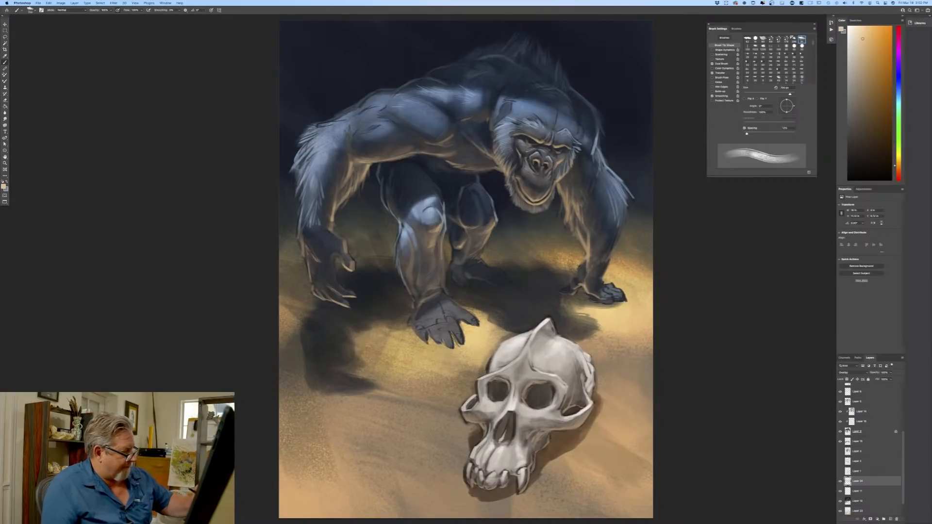
drag(457, 376, 473, 391)
mouse_move(593, 351)
mouse_down()
mouse_move(634, 369)
mouse_move(631, 357)
mouse_move(577, 331)
mouse_up()
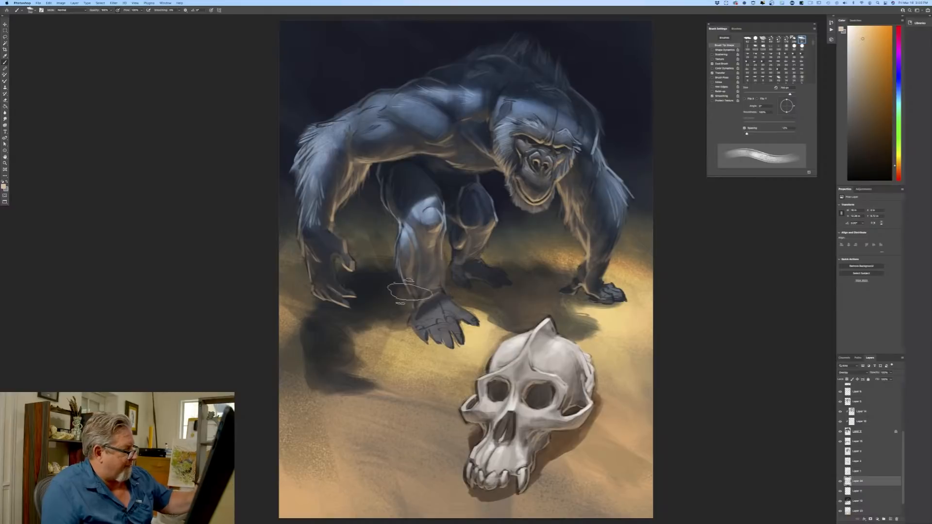
Warm the ground around the ape's left-hand shadow and cover the foreground with yellow light using a larger brush.
mouse_move(378, 321)
mouse_down()
mouse_move(316, 294)
mouse_move(329, 376)
mouse_move(361, 384)
mouse_move(334, 376)
mouse_up()
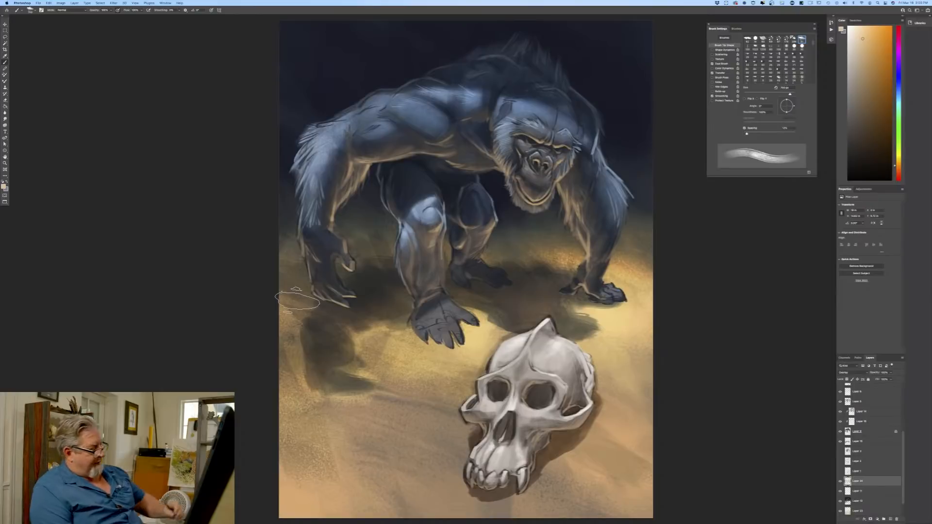
mouse_move(428, 372)
mouse_down()
mouse_move(444, 413)
mouse_move(409, 404)
mouse_move(422, 431)
mouse_move(391, 403)
mouse_up()
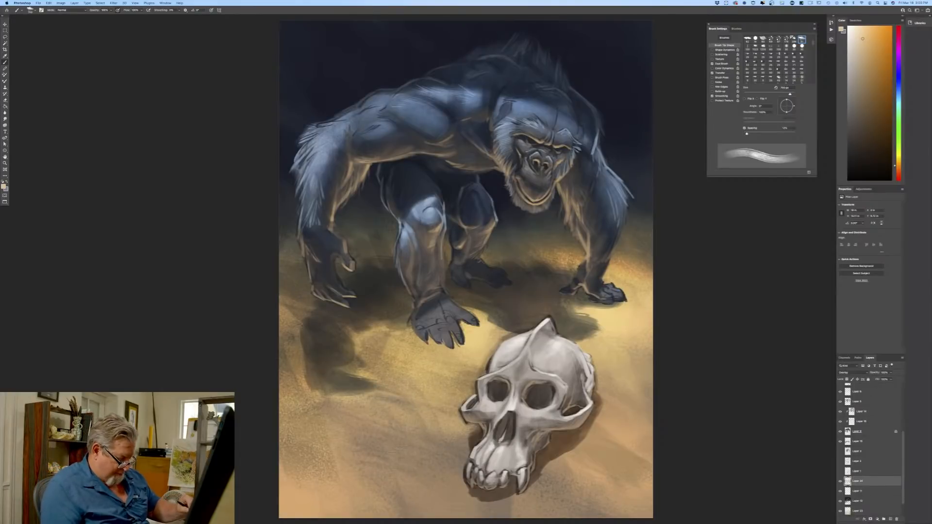
key(bracketright)
mouse_move(450, 422)
mouse_down()
mouse_move(431, 439)
mouse_move(442, 464)
mouse_move(422, 437)
mouse_move(443, 458)
mouse_move(364, 442)
mouse_move(384, 481)
mouse_move(508, 456)
mouse_move(583, 491)
mouse_move(539, 496)
mouse_move(602, 485)
mouse_move(617, 500)
mouse_move(507, 508)
mouse_move(378, 486)
mouse_move(280, 485)
mouse_move(298, 505)
mouse_move(325, 498)
mouse_move(306, 457)
mouse_move(356, 501)
mouse_up()
key(ctrl+minus)
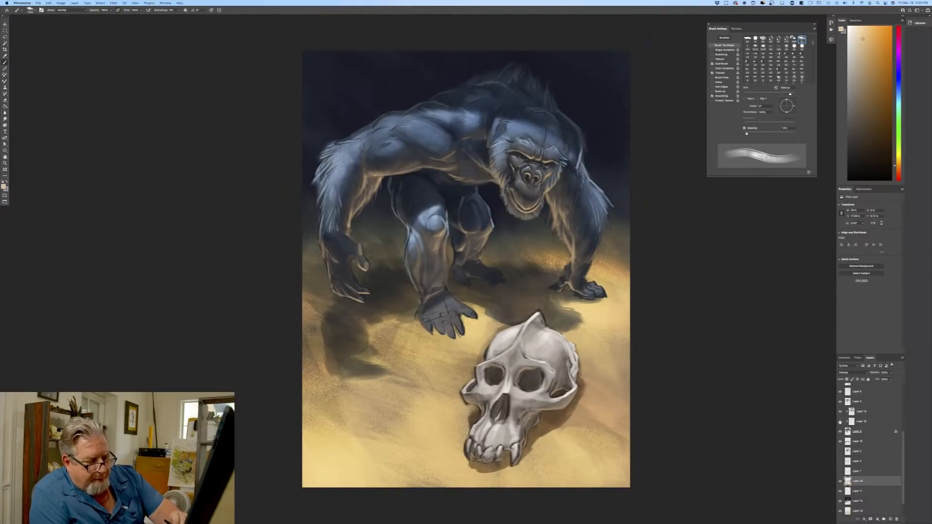
Glaze warm tan over the ape's forward foot and right-side hand on the lower clipped layer, and reduce the brush size.
click(861, 422)
mouse_move(441, 310)
mouse_down()
mouse_move(438, 329)
mouse_move(466, 302)
mouse_move(439, 330)
mouse_up()
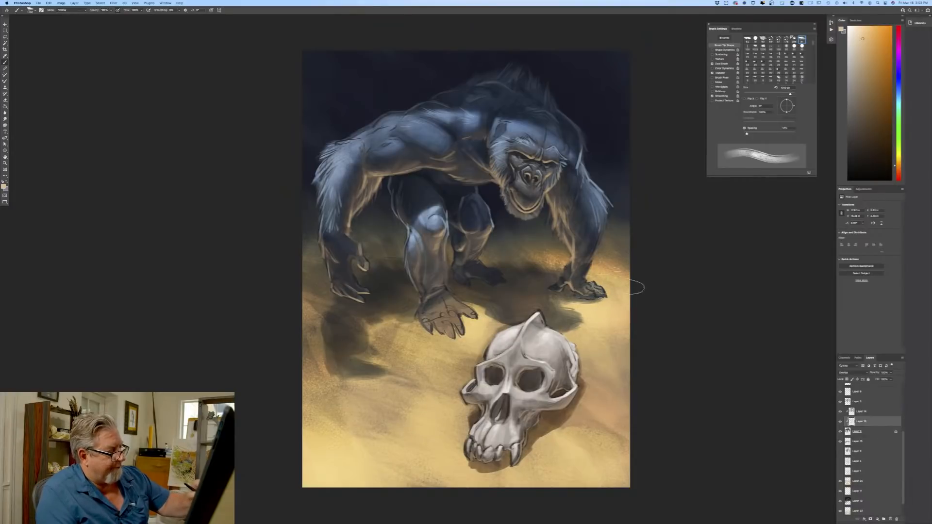
key(bracketleft)
key(bracketleft)
key(bracketleft)
key(bracketleft)
key(bracketleft)
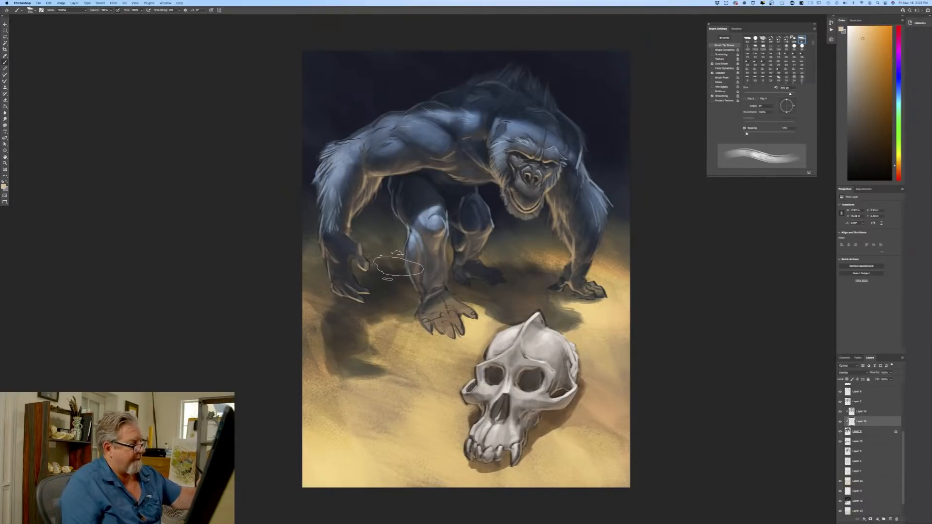
key(bracketleft)
key(bracketleft)
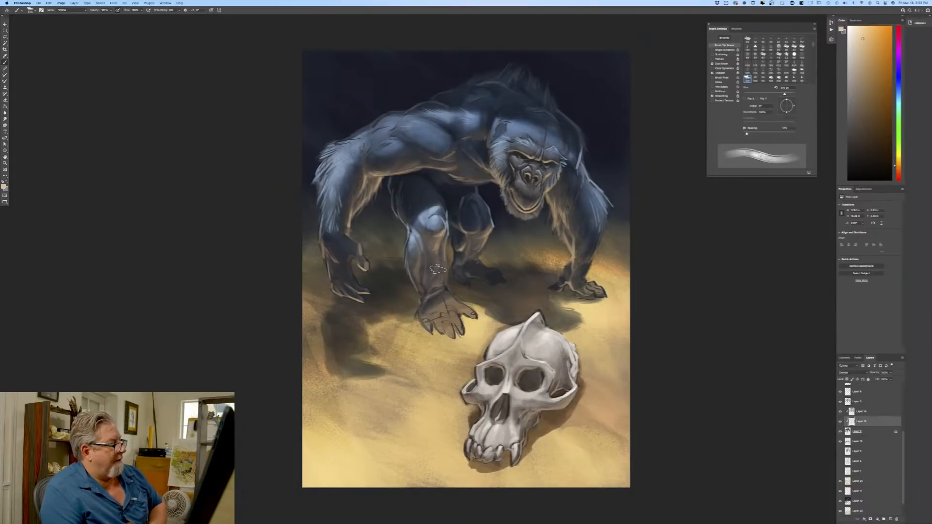
Add a new layer at the top of the layer stack and set its blend mode to Overlay.
drag(902, 440, 904, 380)
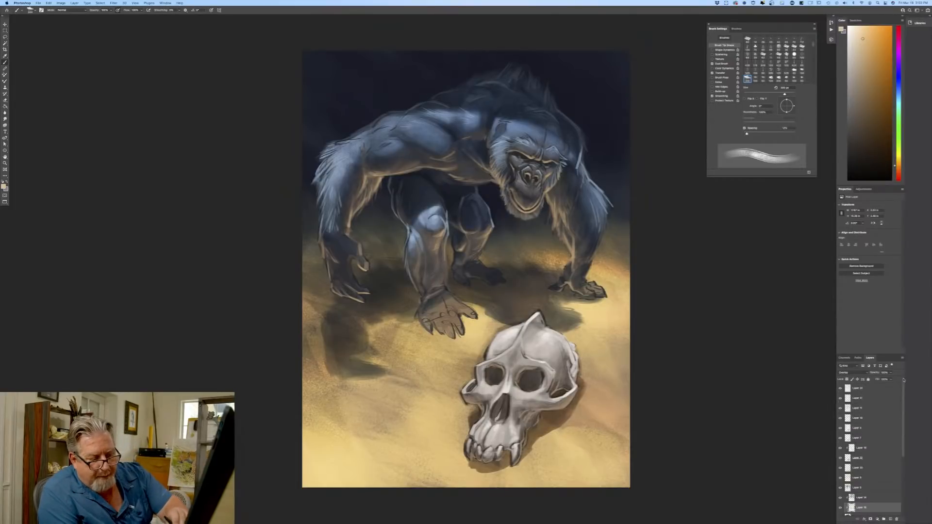
click(858, 388)
click(890, 518)
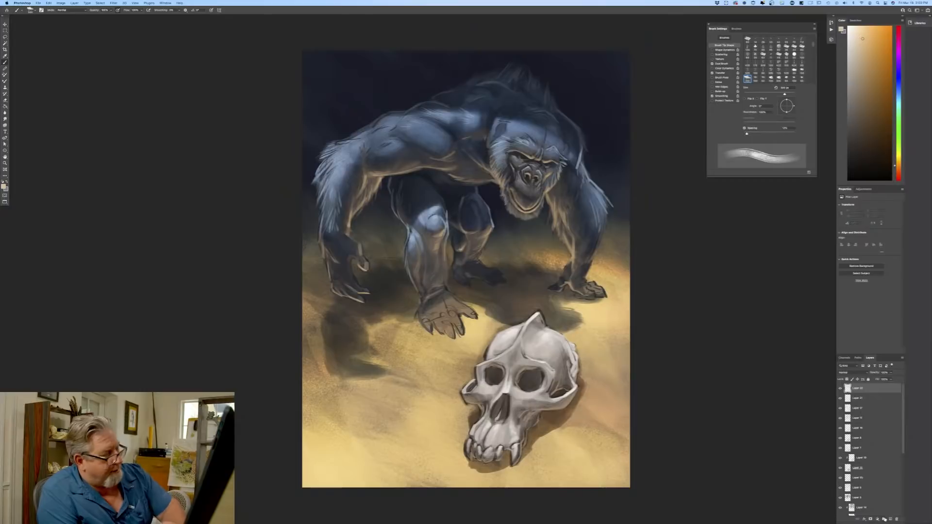
drag(441, 237, 429, 241)
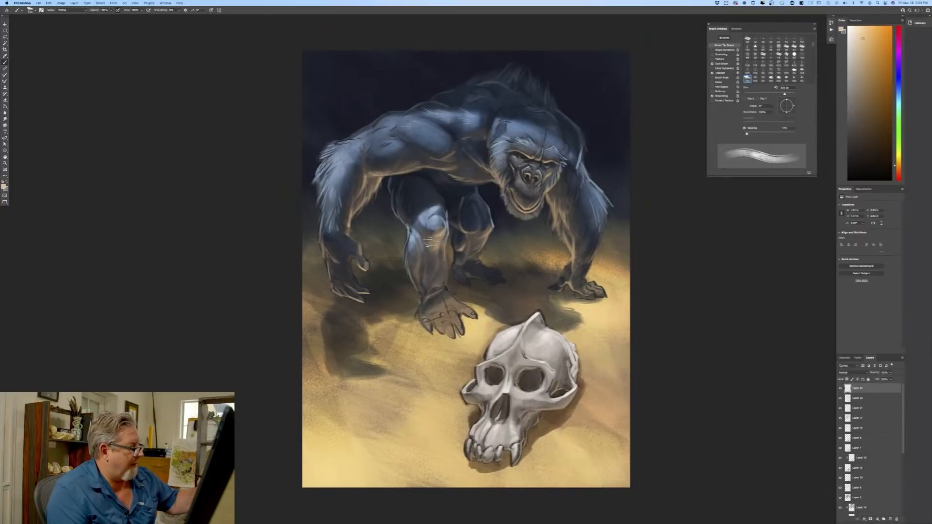
click(847, 372)
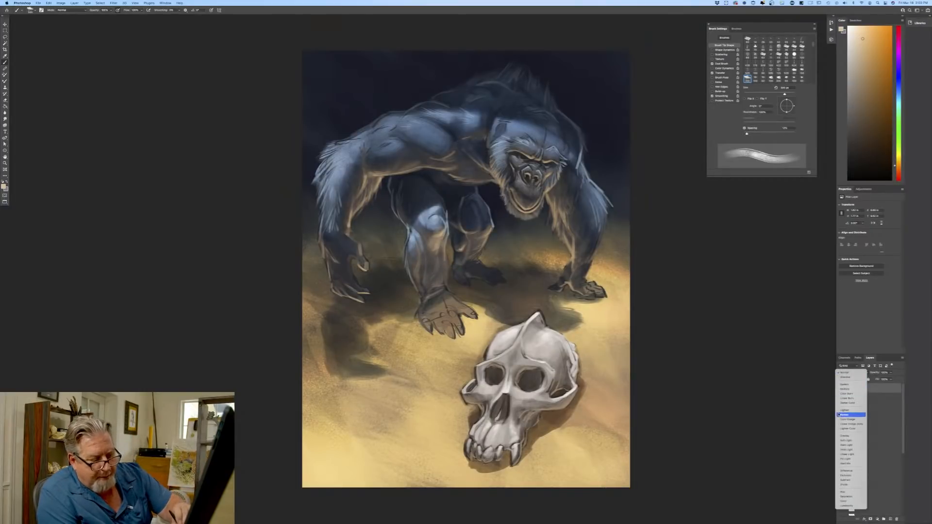
click(838, 443)
Paint warm reflected light on the ape's shins, forward foot, raised forearm and hand, and the inner side of the planted arm.
mouse_move(426, 233)
mouse_down()
mouse_move(438, 238)
mouse_move(423, 263)
mouse_move(432, 262)
mouse_move(425, 291)
mouse_move(439, 286)
mouse_move(452, 329)
mouse_up()
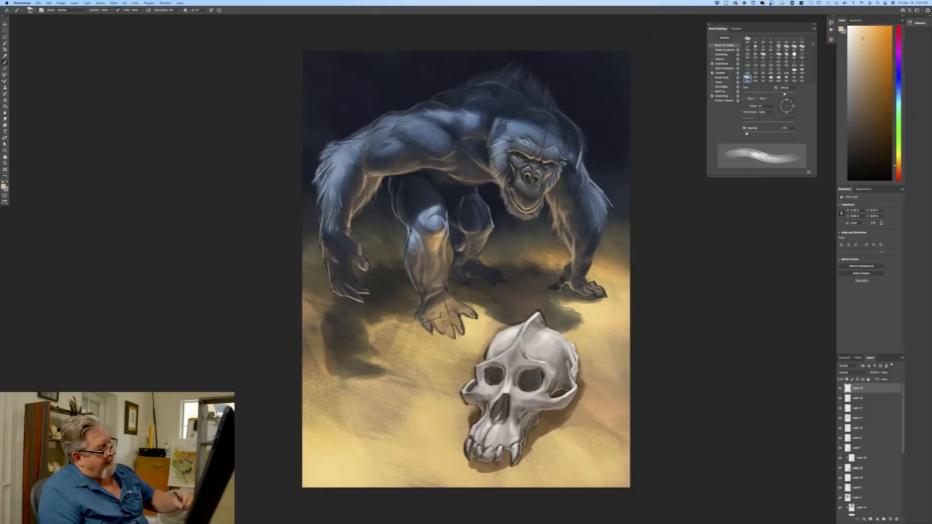
mouse_move(480, 238)
mouse_down()
mouse_move(457, 239)
mouse_move(480, 240)
mouse_move(464, 269)
mouse_move(478, 263)
mouse_move(472, 276)
mouse_move(491, 269)
mouse_up()
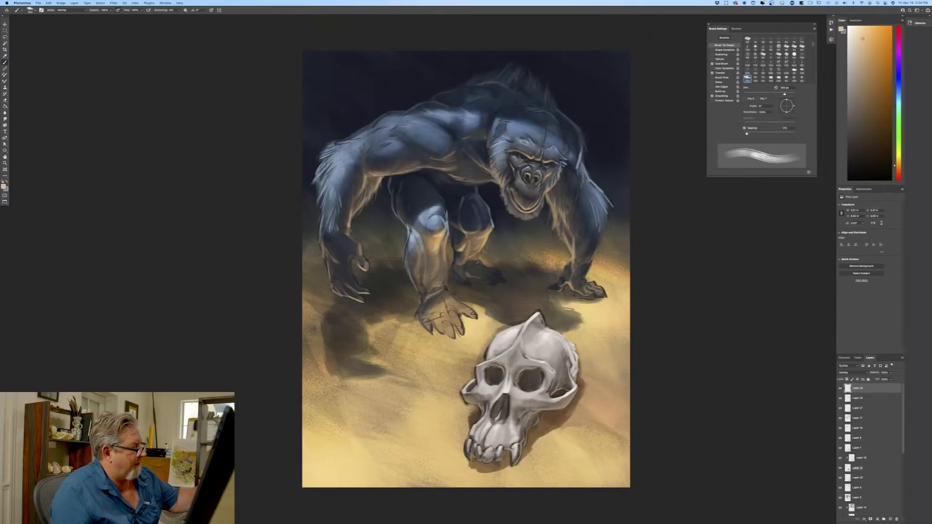
mouse_move(368, 181)
mouse_down()
mouse_move(346, 188)
mouse_move(346, 222)
mouse_up()
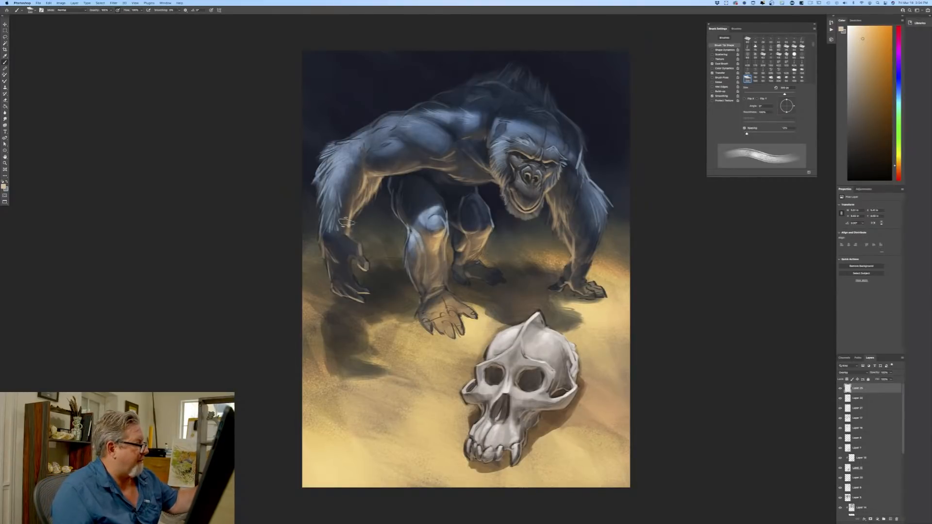
drag(371, 181, 356, 210)
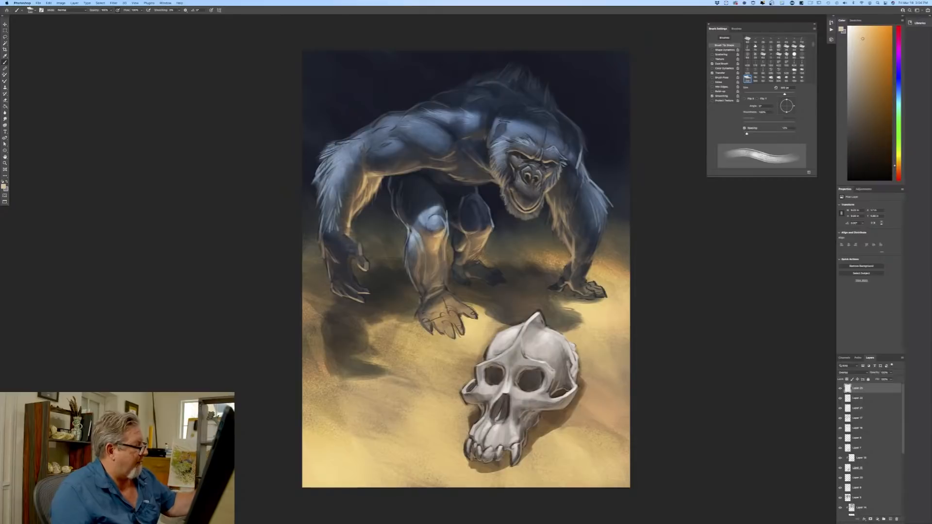
drag(359, 253, 363, 304)
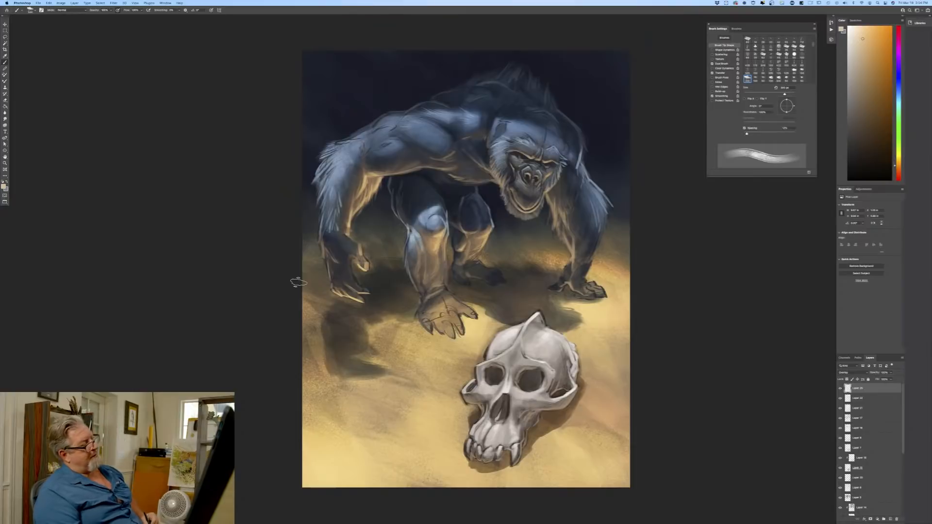
key(bracketright)
mouse_move(553, 189)
mouse_down()
mouse_move(559, 237)
mouse_move(582, 215)
mouse_move(586, 228)
mouse_move(568, 279)
mouse_move(576, 273)
mouse_move(582, 295)
mouse_up()
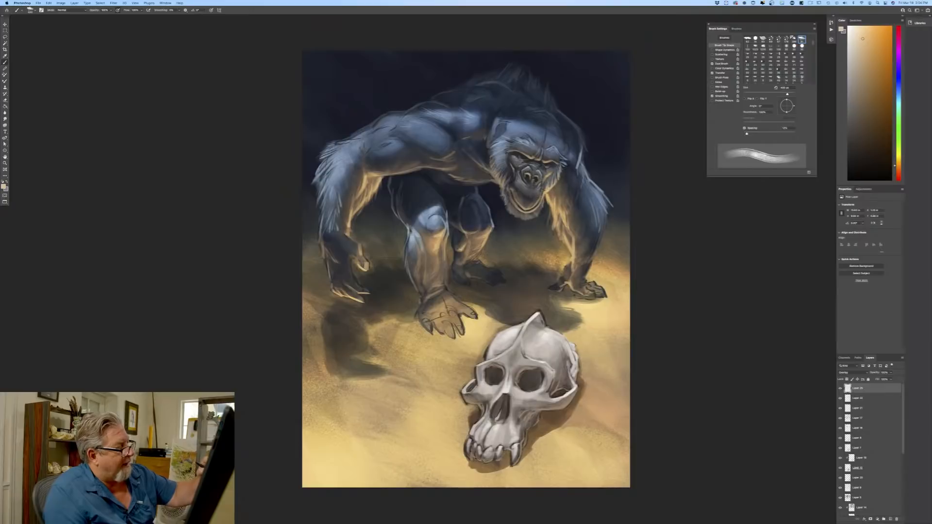
Add warm highlights to the ape's brow, cheek fur and jaw with a smaller brush.
key(bracketleft)
key(bracketleft)
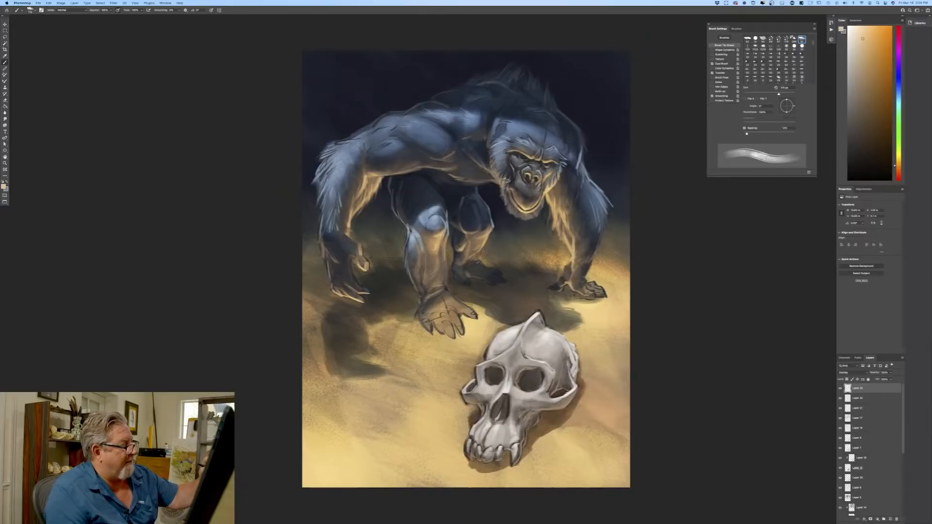
drag(505, 181, 495, 148)
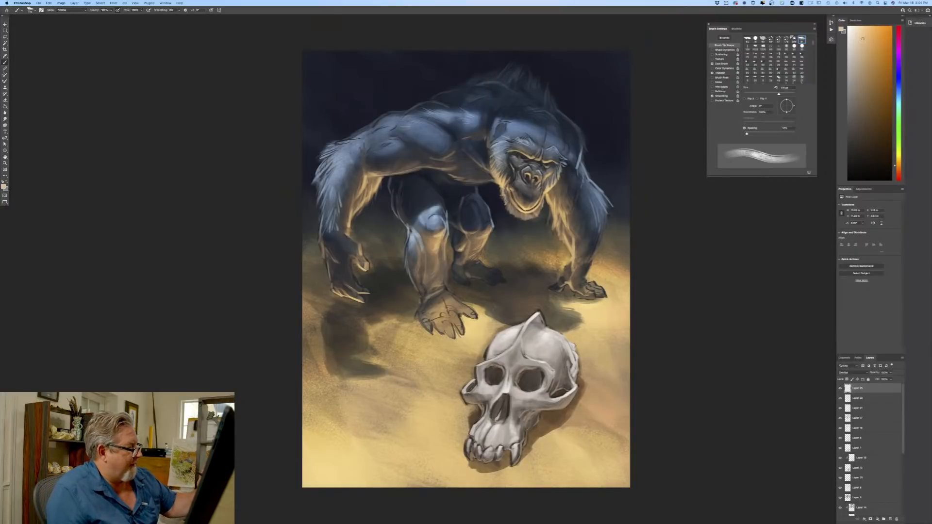
drag(446, 313, 453, 317)
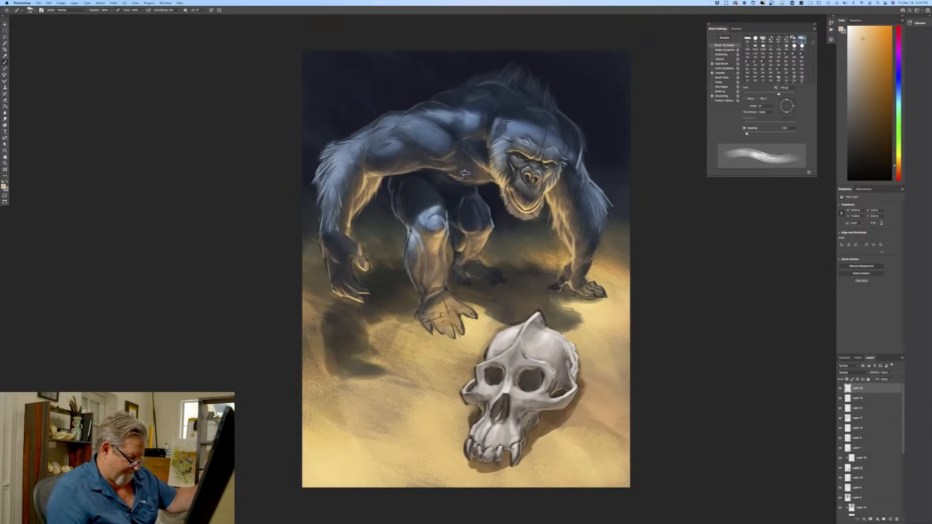
Brush warm reflected light under the ape's chest and upper arm and on the planted wrist with a larger brush.
key(bracketright)
key(bracketright)
key(bracketright)
key(bracketright)
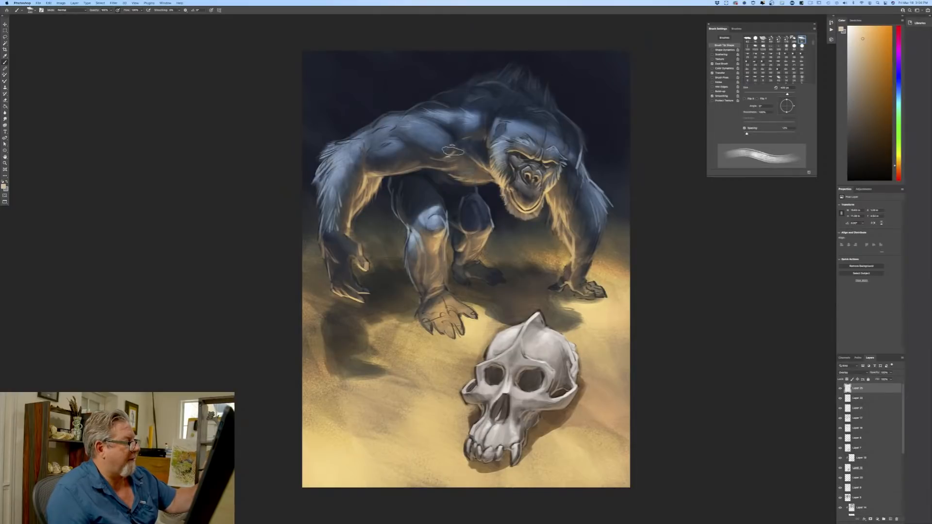
mouse_move(453, 151)
mouse_down()
mouse_move(428, 147)
mouse_move(428, 174)
mouse_move(407, 160)
mouse_move(410, 177)
mouse_move(380, 170)
mouse_up()
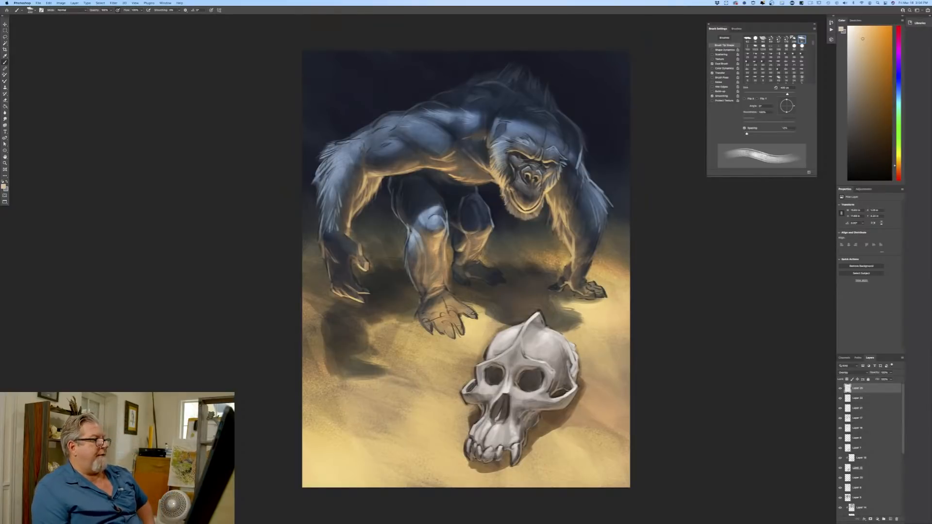
drag(574, 263, 574, 257)
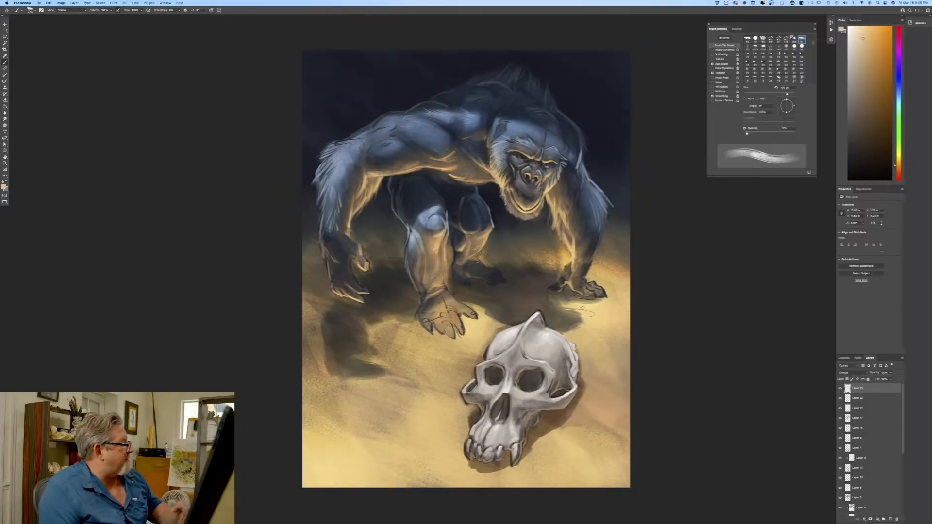
Sample the blue from the ape's head and set the foreground colour to a lighter, greyer blue.
click(4, 187)
click(513, 139)
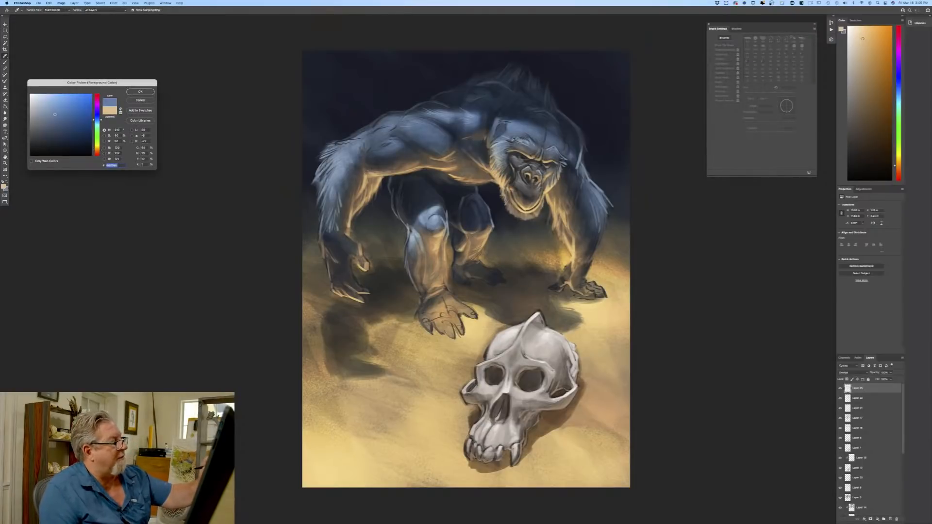
click(47, 108)
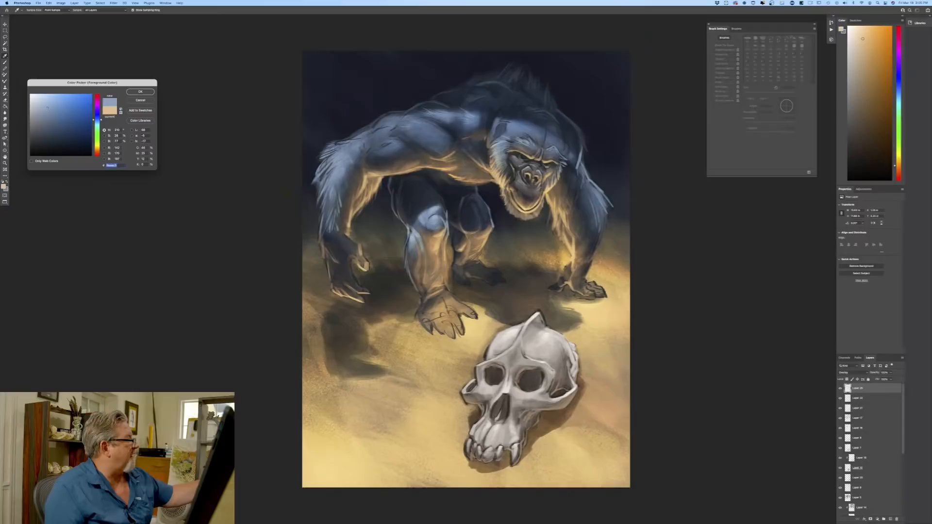
click(138, 92)
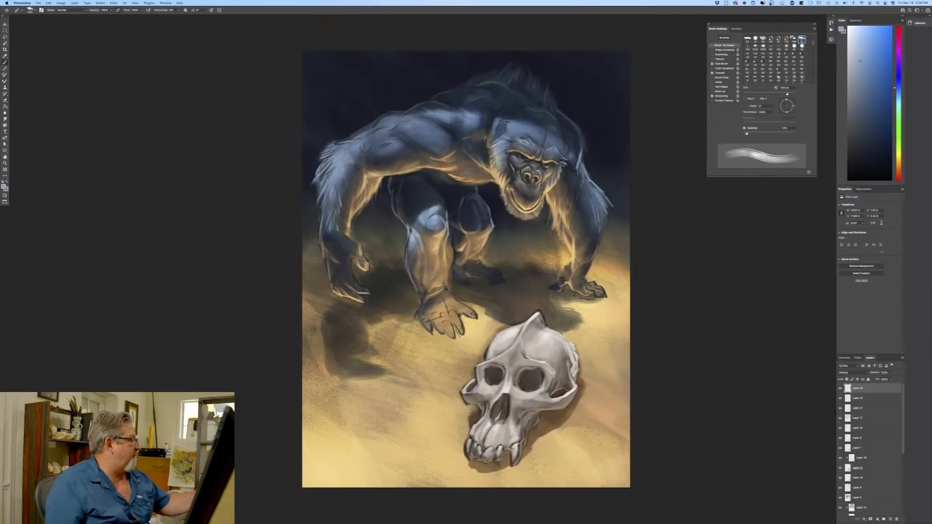
click(4, 186)
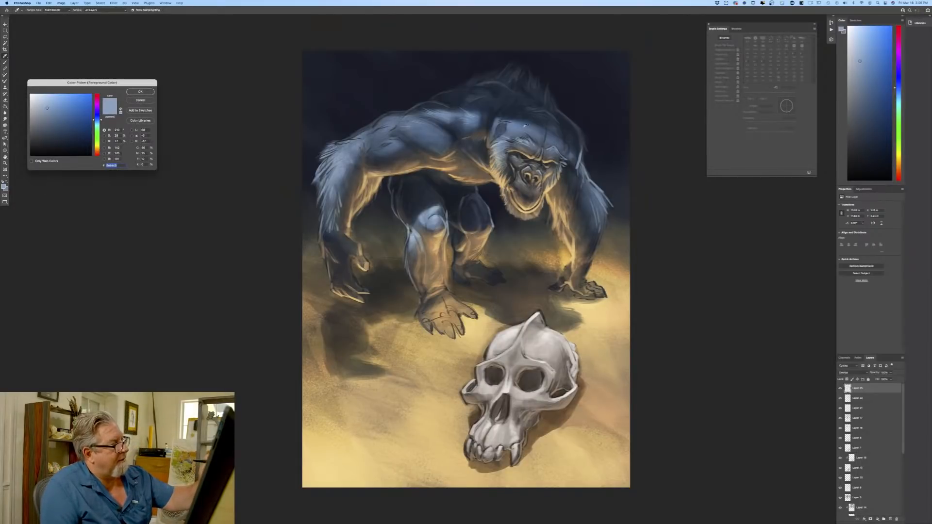
key(Return)
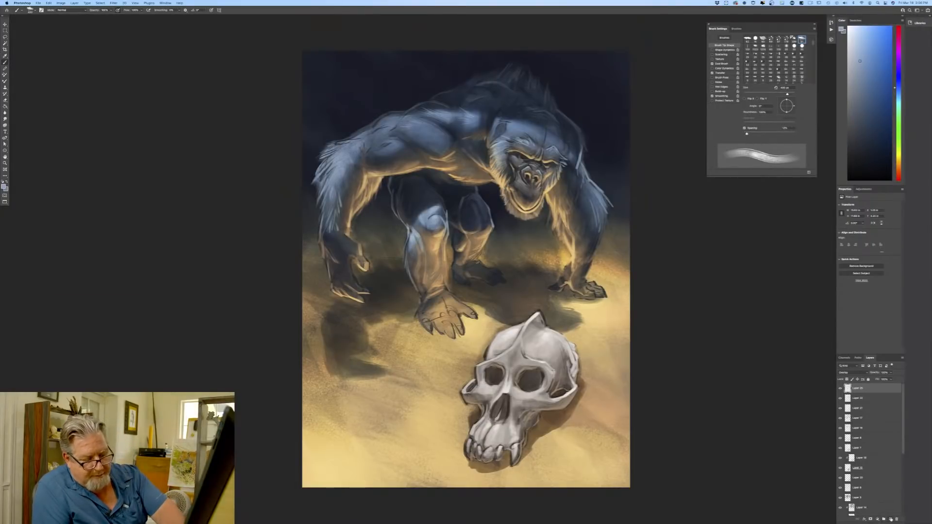
Add a new top layer, then group every layer above the Background.
click(891, 519)
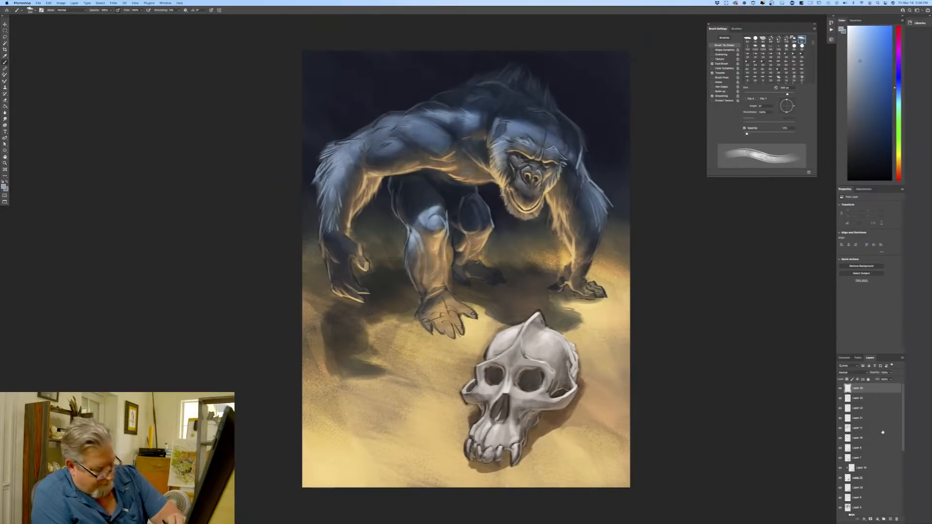
drag(903, 449, 906, 519)
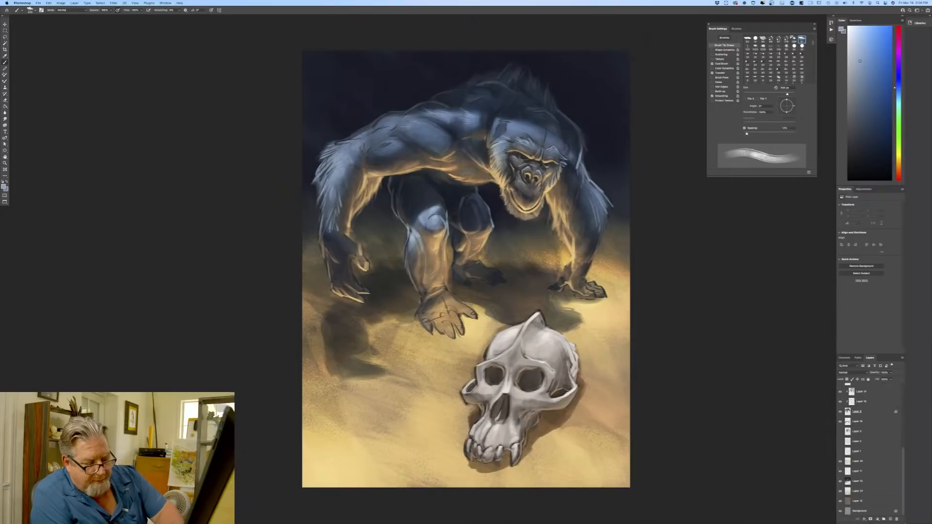
double_click(858, 501)
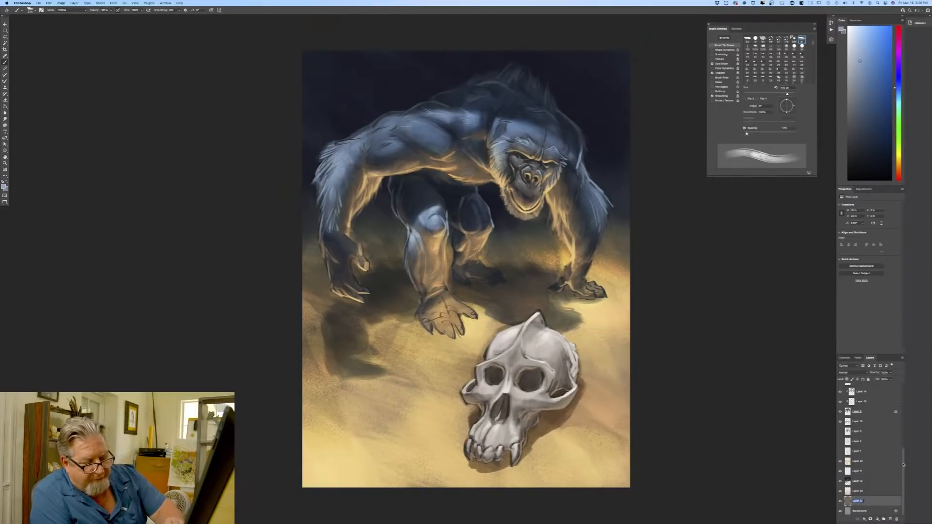
drag(904, 451, 880, 353)
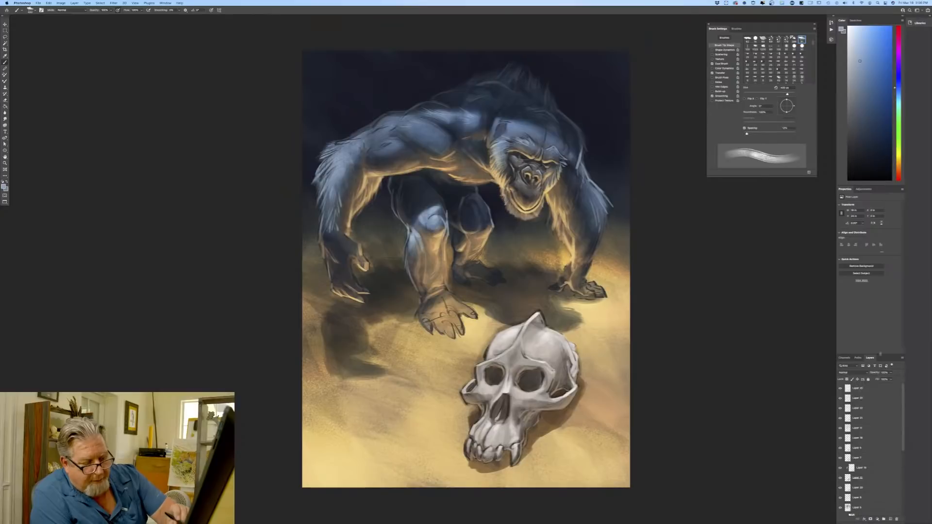
click(867, 389)
scroll(872, 463, down, 10)
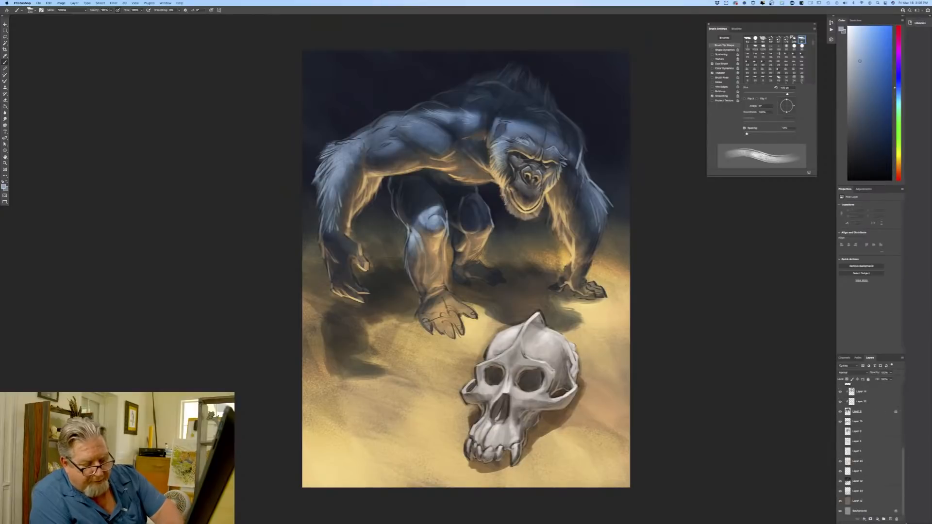
shift+click(872, 504)
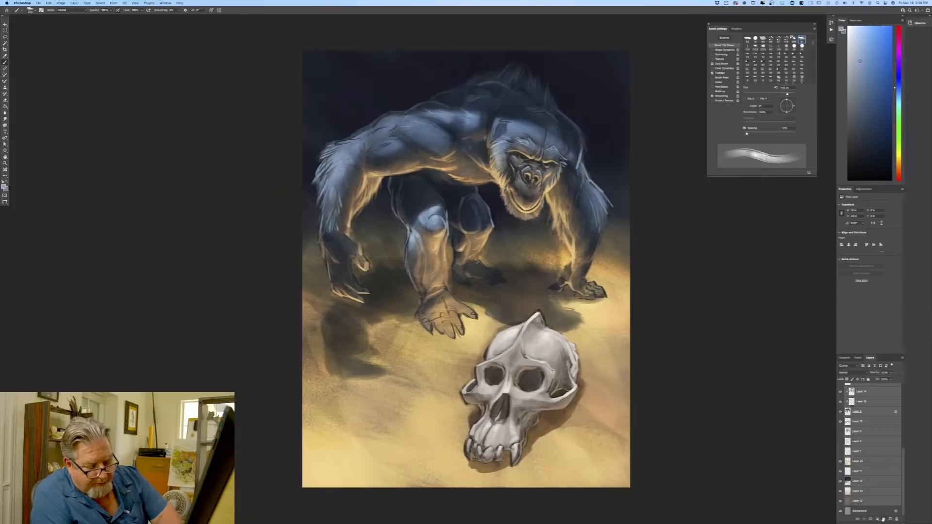
key(super+g)
Duplicate the layer group and merge the copy into a single layer.
drag(865, 387, 890, 519)
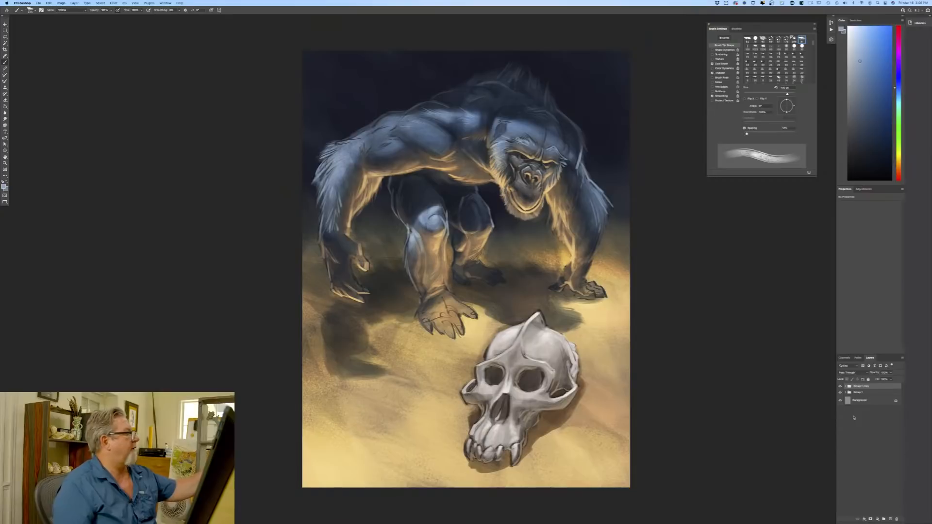
click(74, 3)
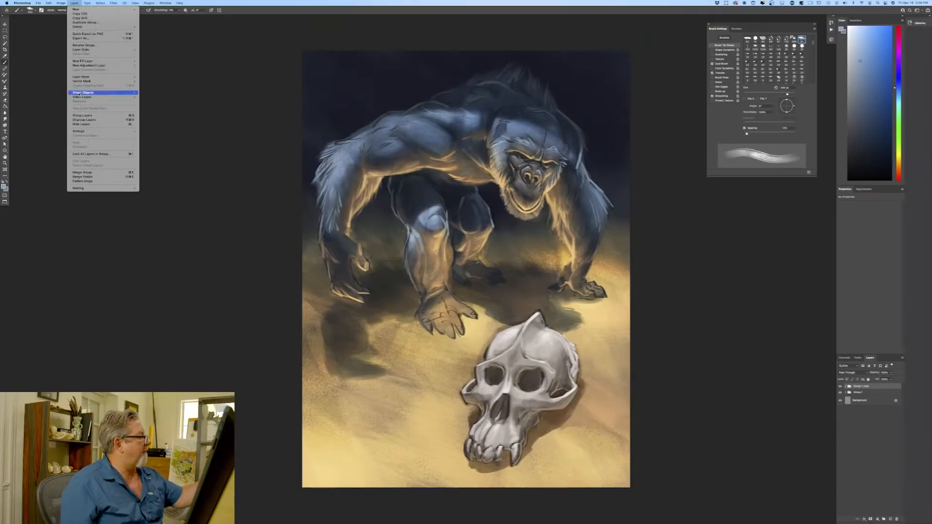
click(77, 173)
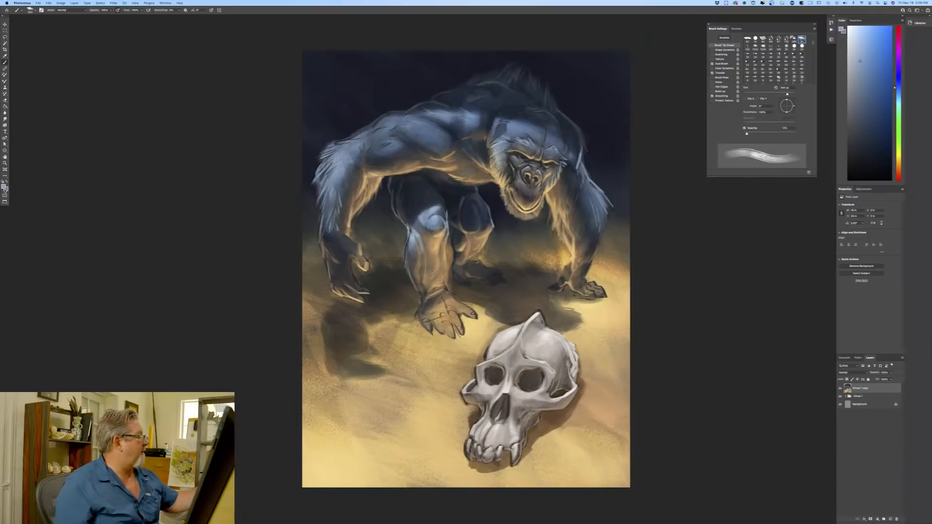
click(6, 187)
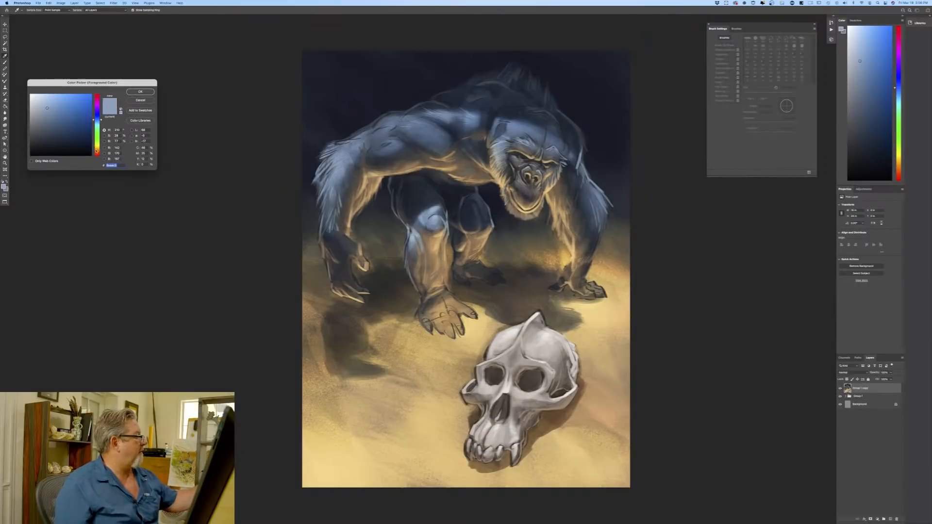
click(140, 100)
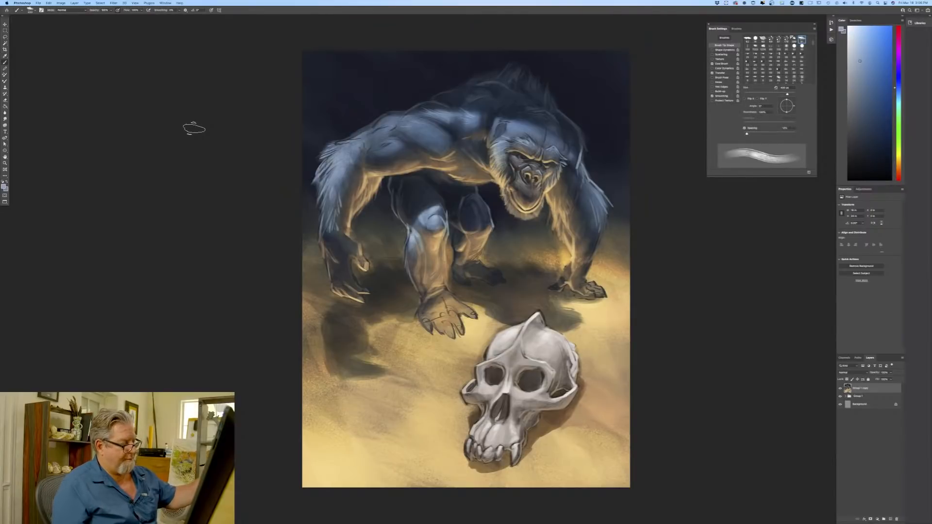
click(30, 11)
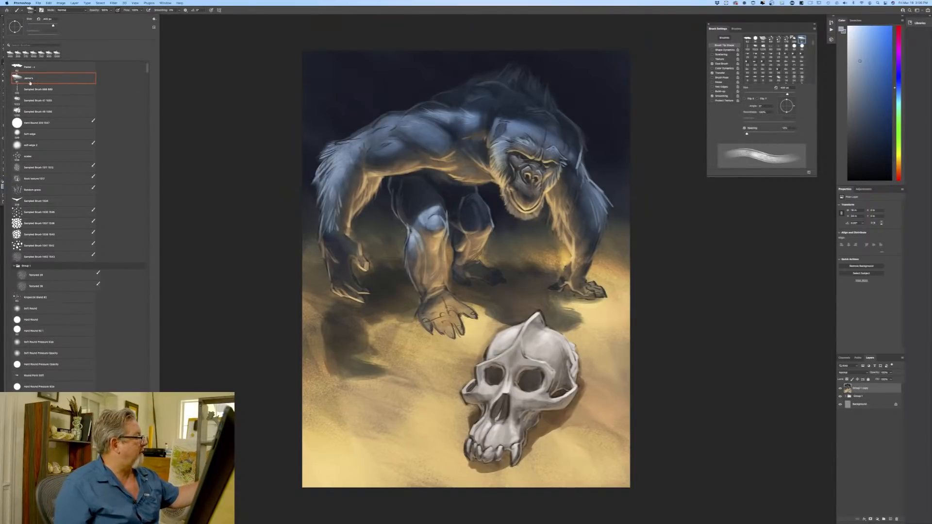
click(200, 129)
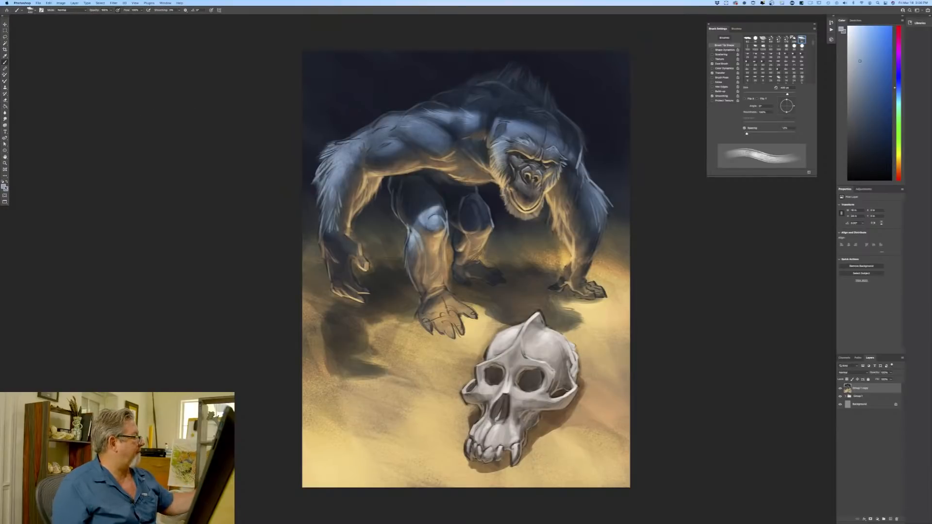
Change the foreground colour to a muted warm orange and brush Overlay light around the skull and onto the ground beside it.
click(5, 186)
click(97, 147)
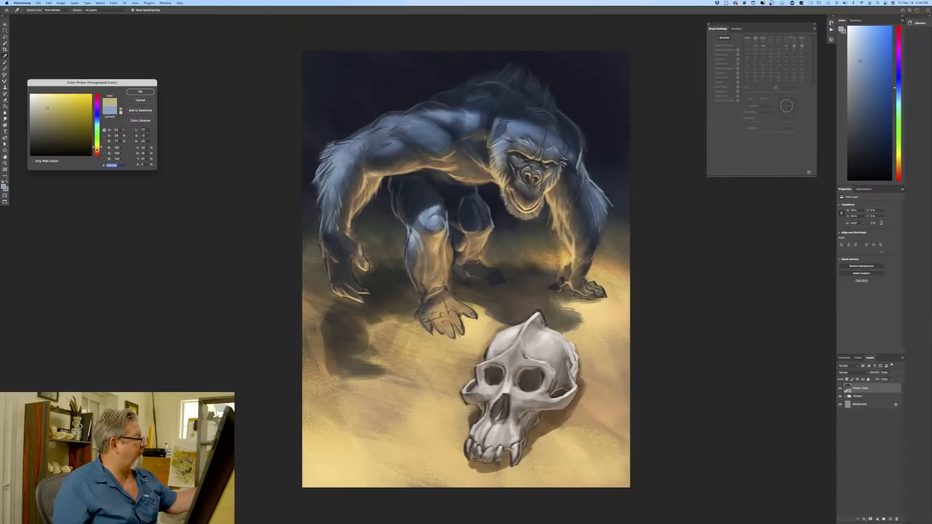
click(97, 149)
click(140, 91)
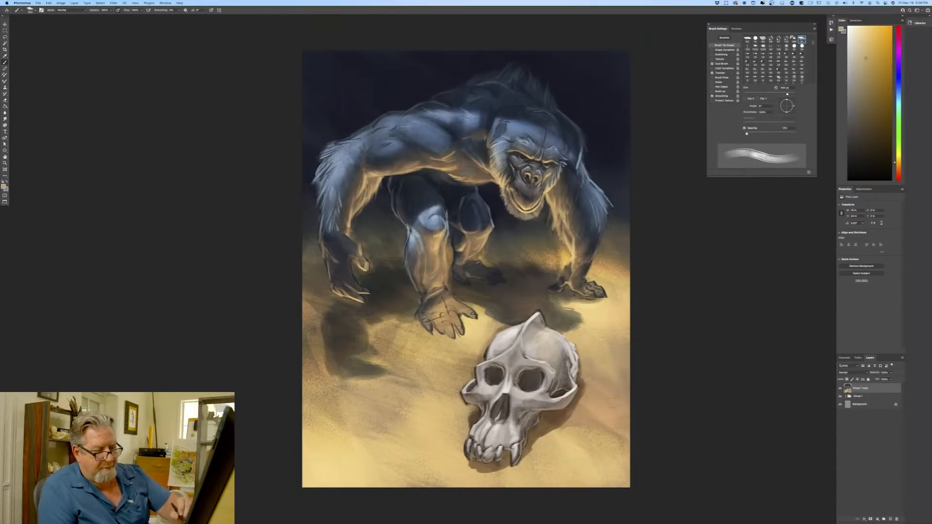
click(851, 373)
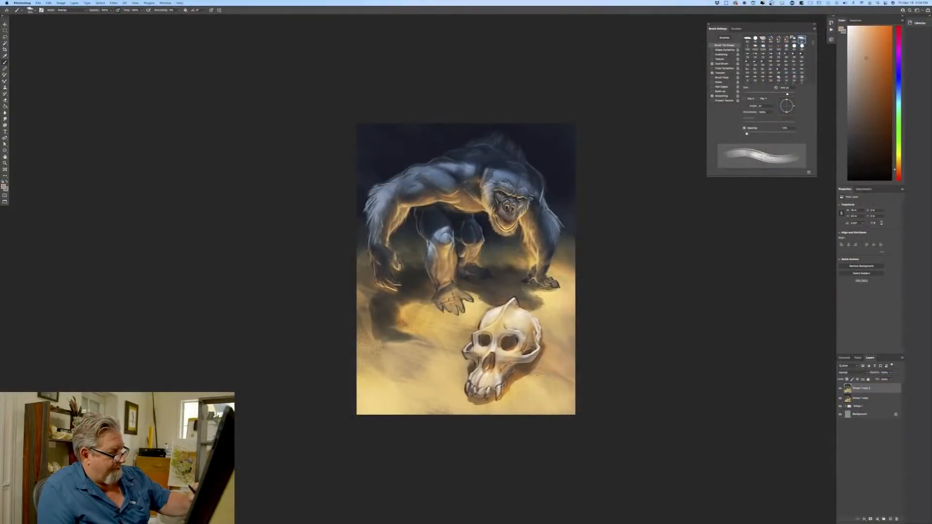
drag(536, 373, 559, 378)
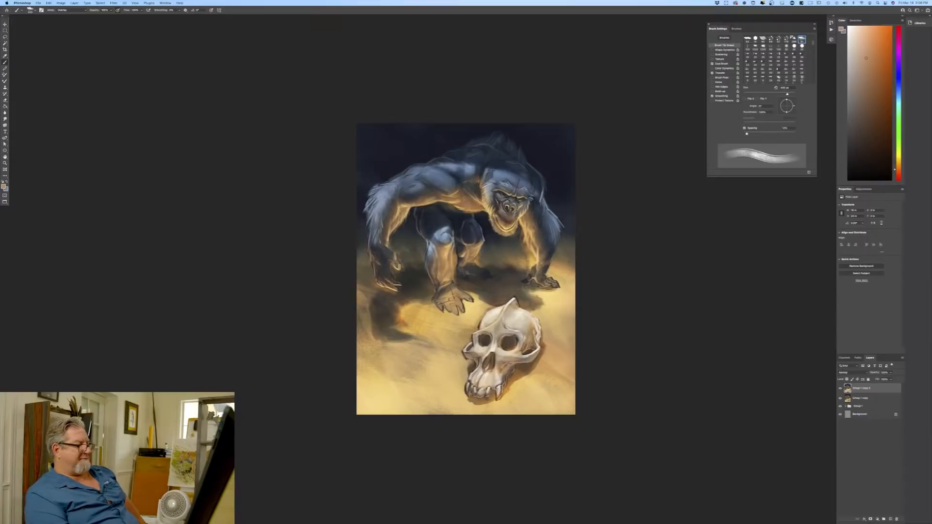
Merge the two painted copies above the group into one layer and duplicate the merged layer twice.
key(super+equal)
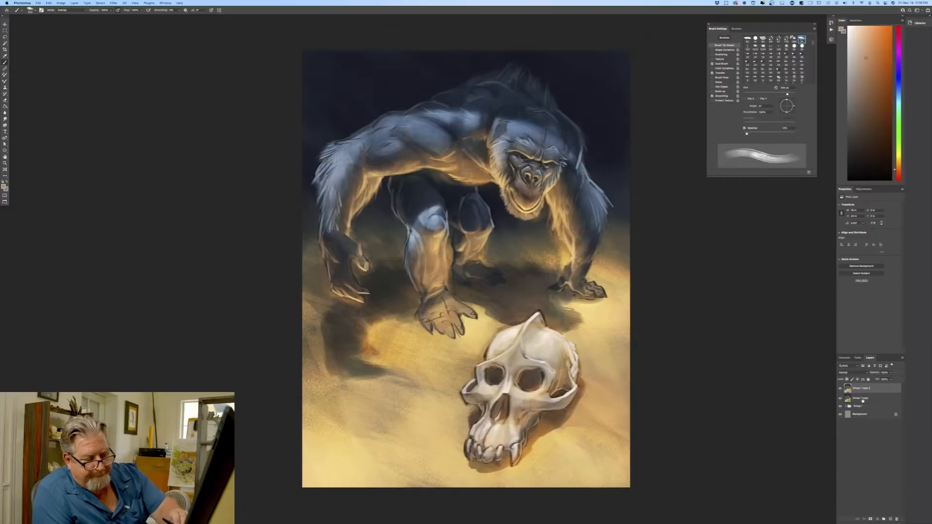
shift+click(863, 400)
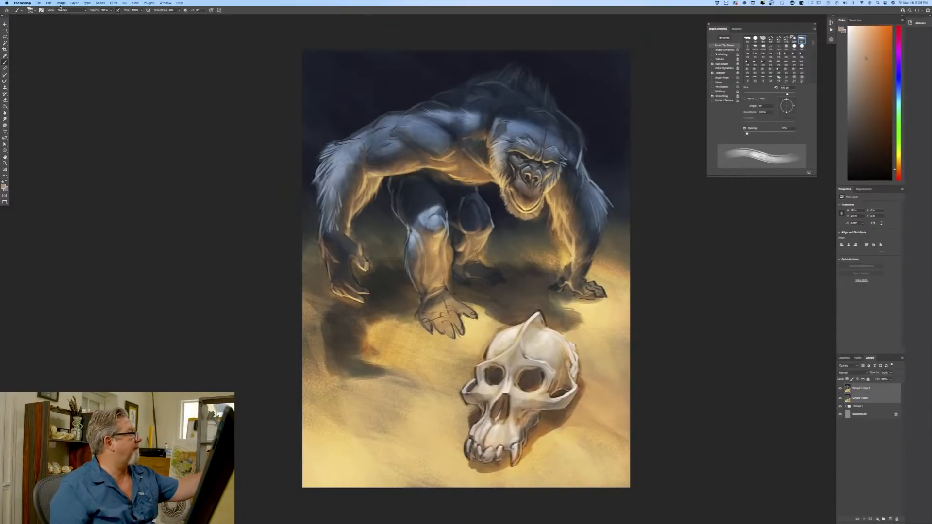
click(74, 3)
click(120, 173)
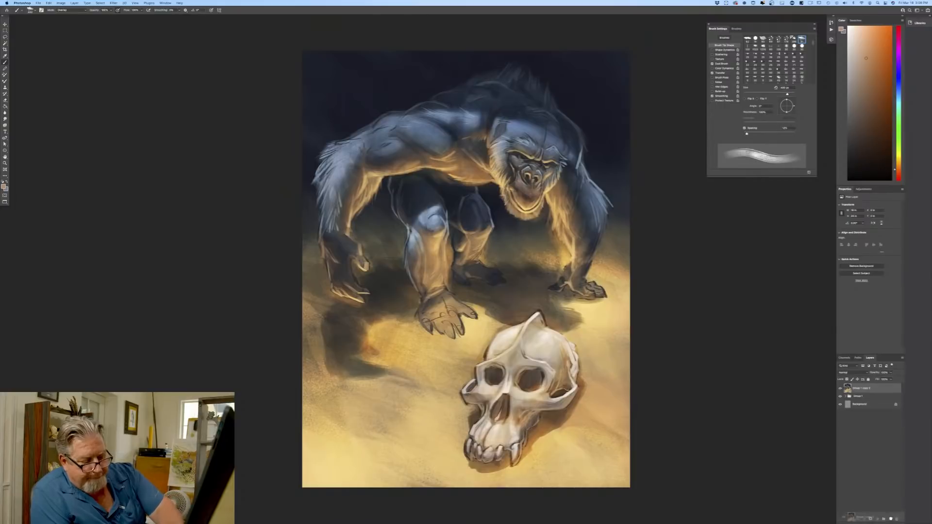
drag(891, 518, 891, 520)
drag(885, 389, 891, 519)
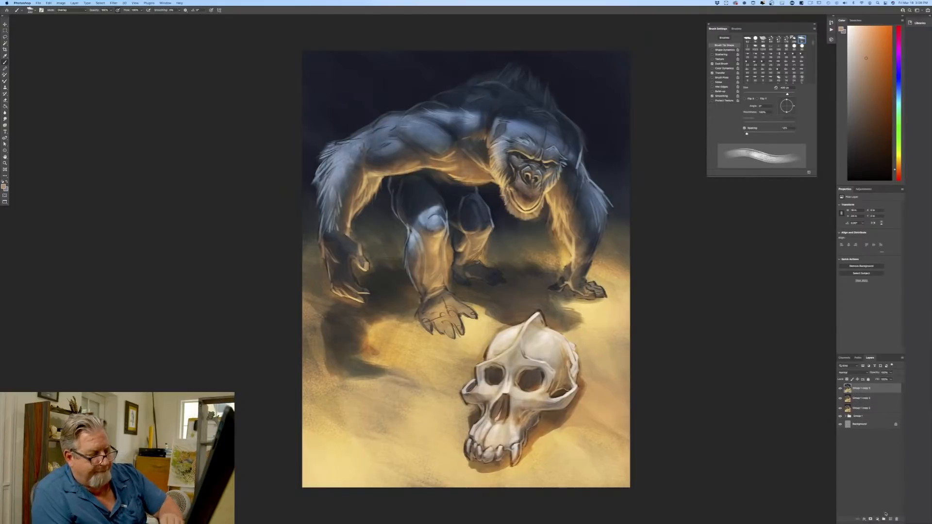
Set the foreground colour to a pale, warm cream.
click(5, 186)
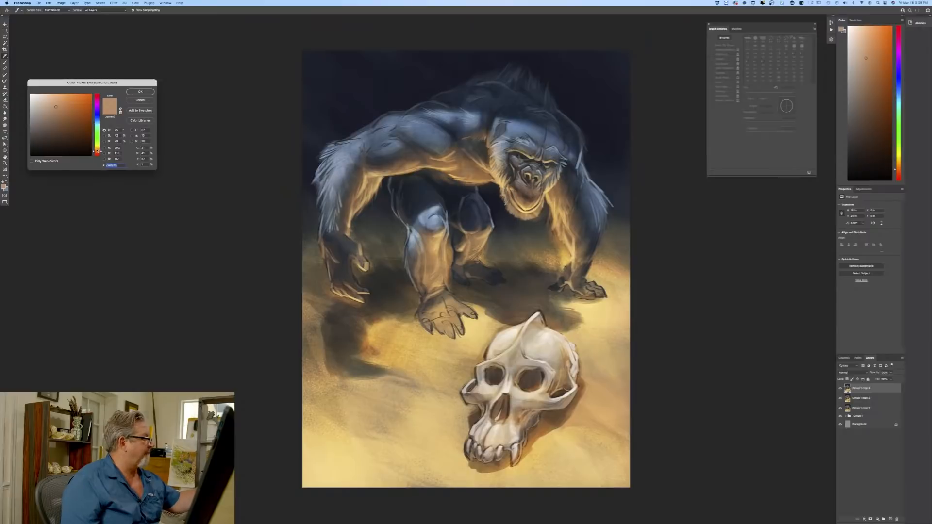
drag(97, 152, 98, 150)
click(45, 95)
click(141, 92)
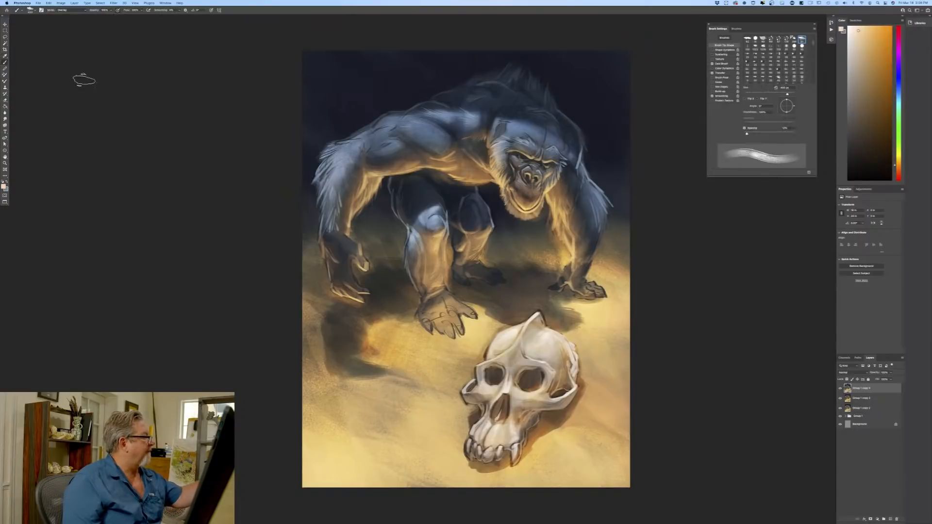
click(30, 10)
click(173, 115)
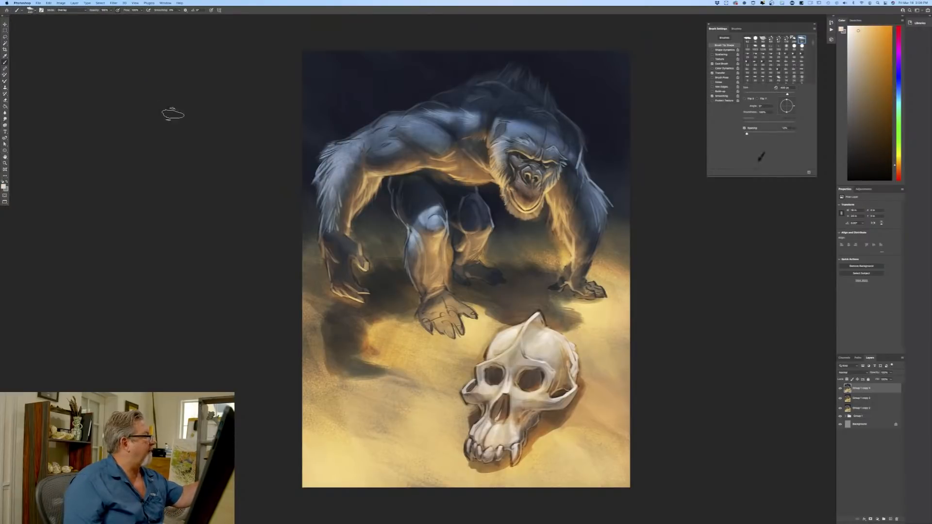
Set the brush blending mode to Color Dodge and choose the Soft Round Pressure Opacity brush.
click(65, 10)
mouse_move(69, 4)
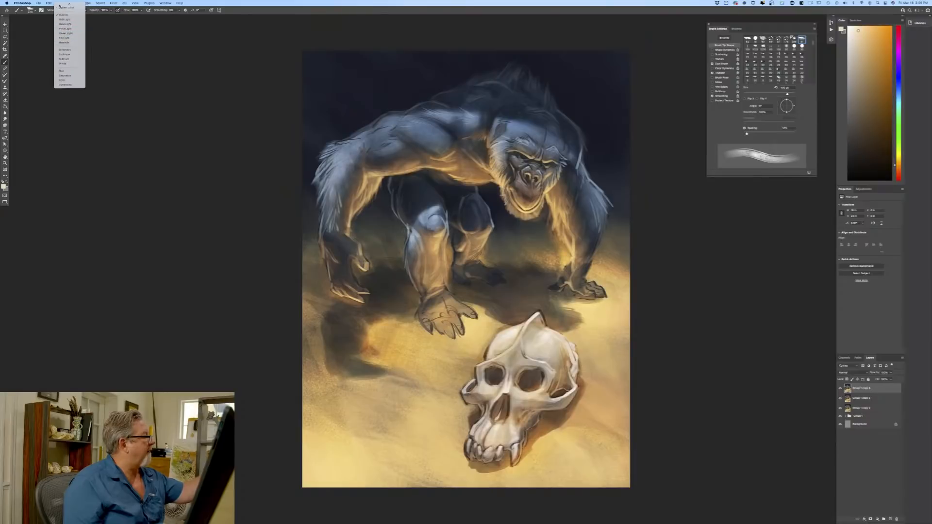
click(65, 61)
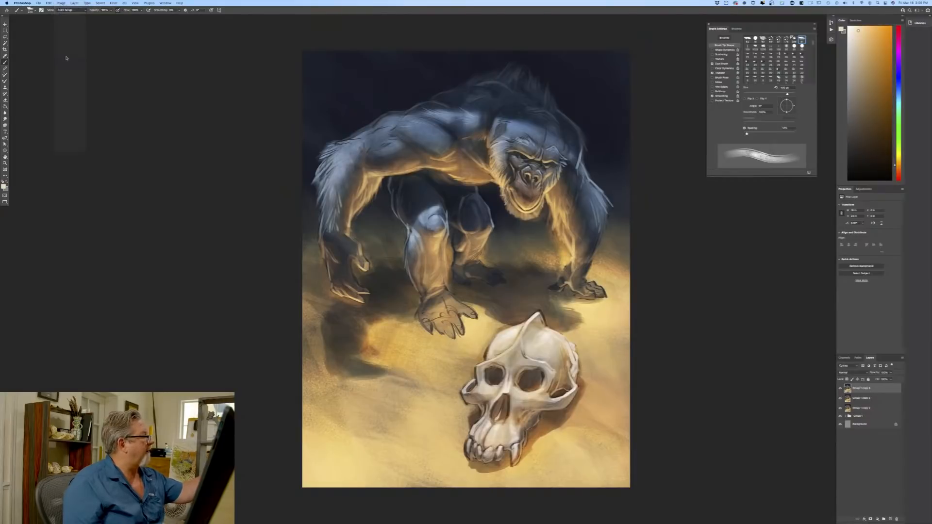
click(30, 10)
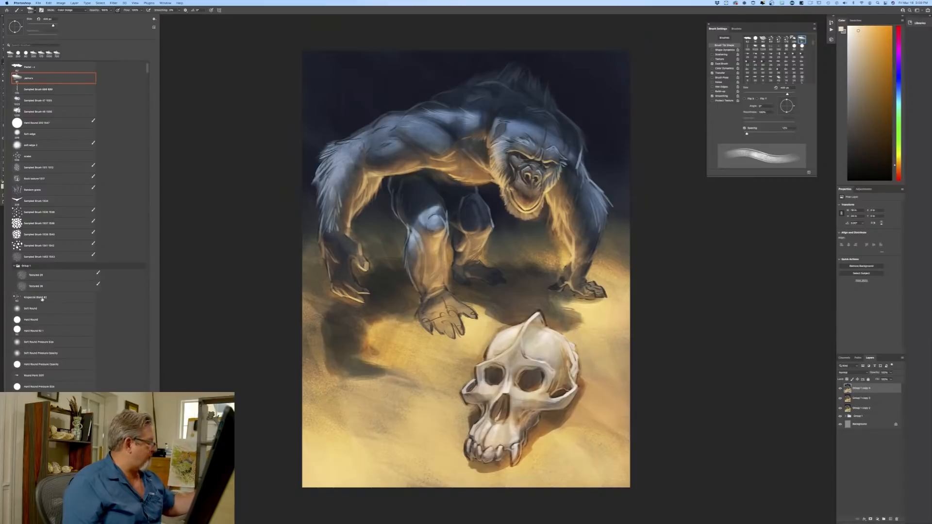
click(34, 354)
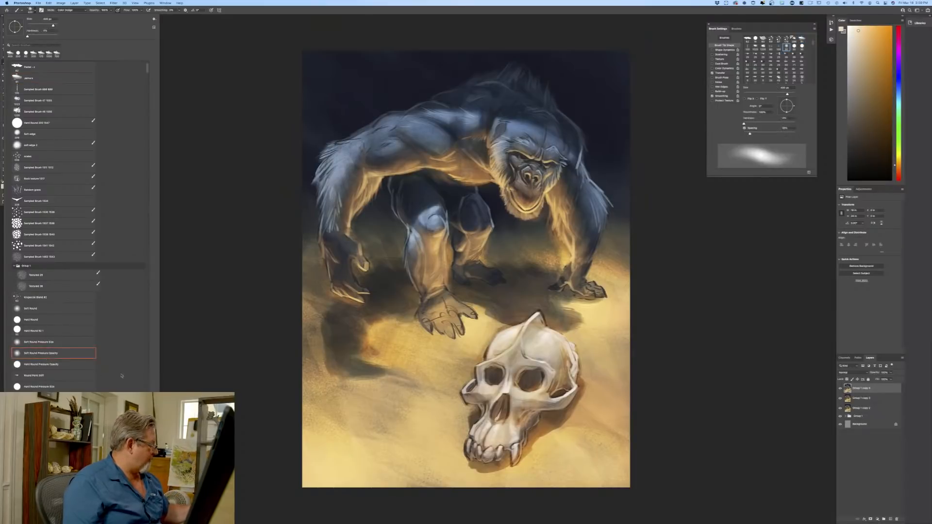
click(192, 357)
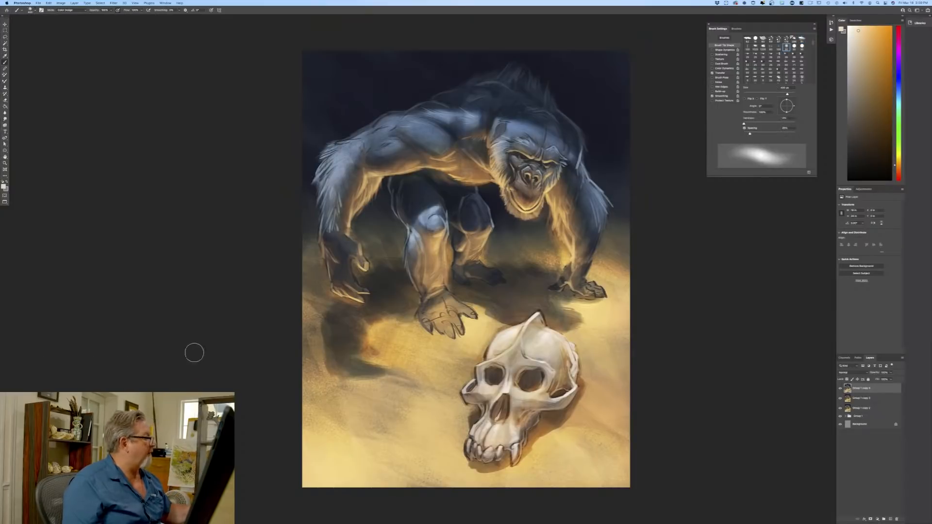
Paint glowing highlights on the skull's cranium, cheekbone and upper jaw with a larger brush at a much lower opacity.
click(111, 10)
drag(113, 15, 92, 16)
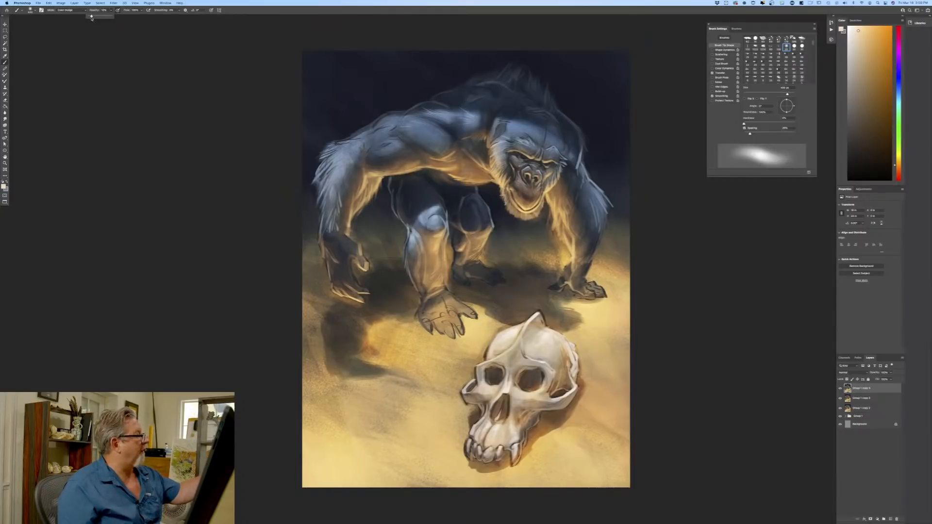
click(206, 179)
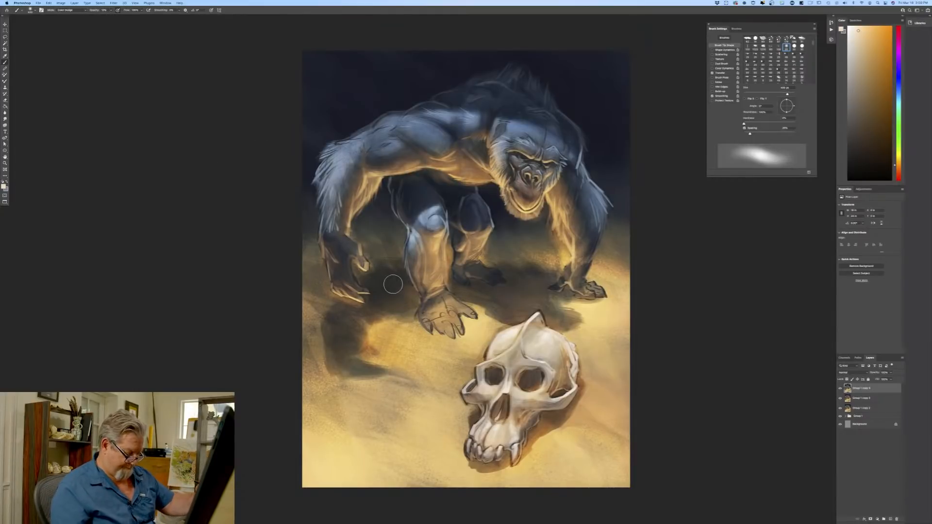
key(bracketright)
key(bracketright)
key(bracketright)
mouse_move(540, 343)
mouse_down()
mouse_move(552, 338)
mouse_move(538, 354)
mouse_move(545, 346)
mouse_move(520, 341)
mouse_move(501, 354)
mouse_move(505, 344)
mouse_up()
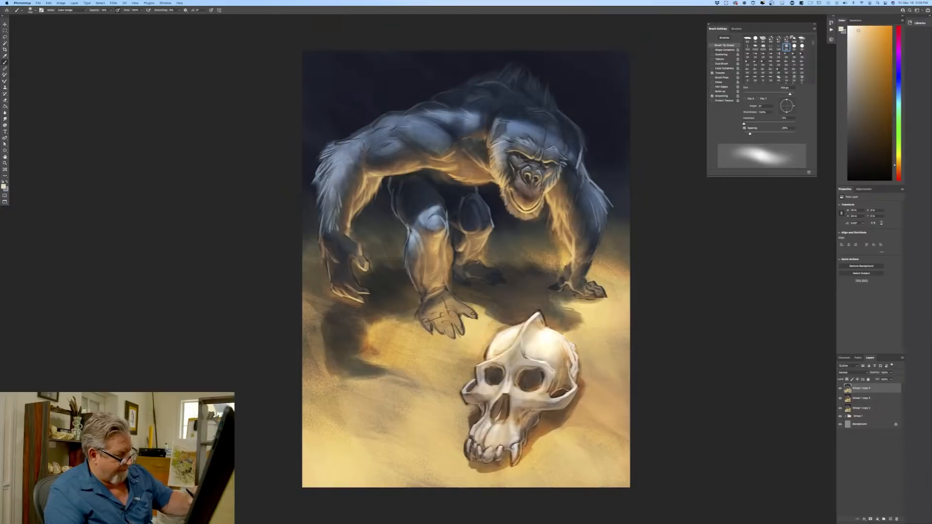
mouse_move(526, 395)
mouse_down()
mouse_move(515, 390)
mouse_move(544, 391)
mouse_move(546, 382)
mouse_move(492, 429)
mouse_up()
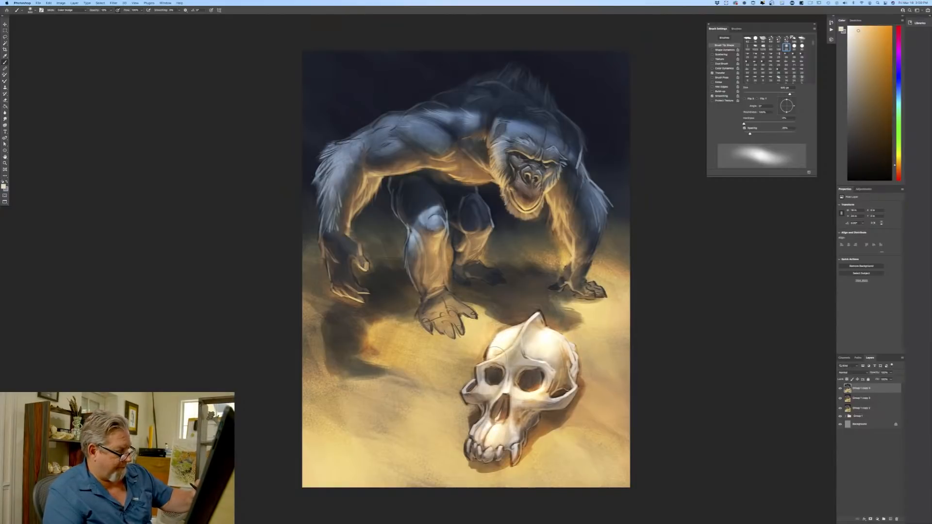
Add a finer highlight along the central ridge of the skull's forehead with a much smaller brush.
key(bracketleft)
key(bracketleft)
key(bracketleft)
key(bracketleft)
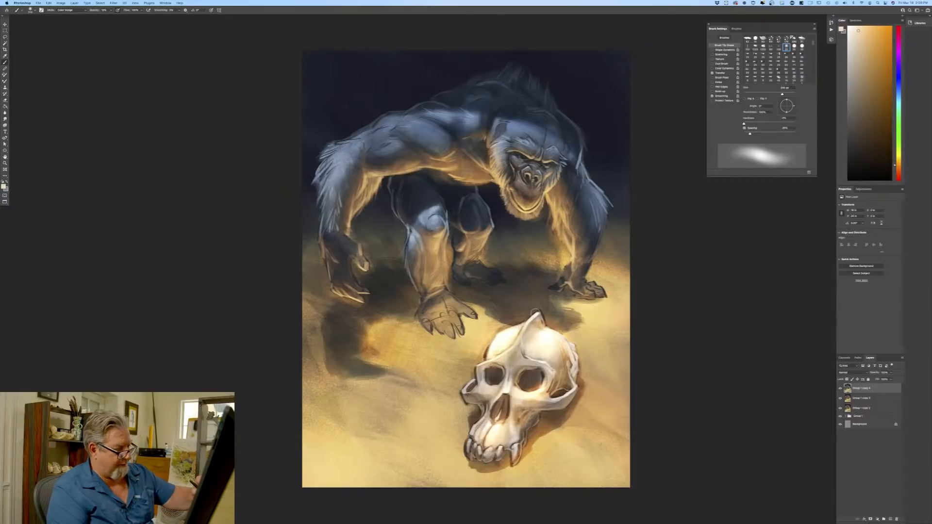
drag(516, 342, 523, 351)
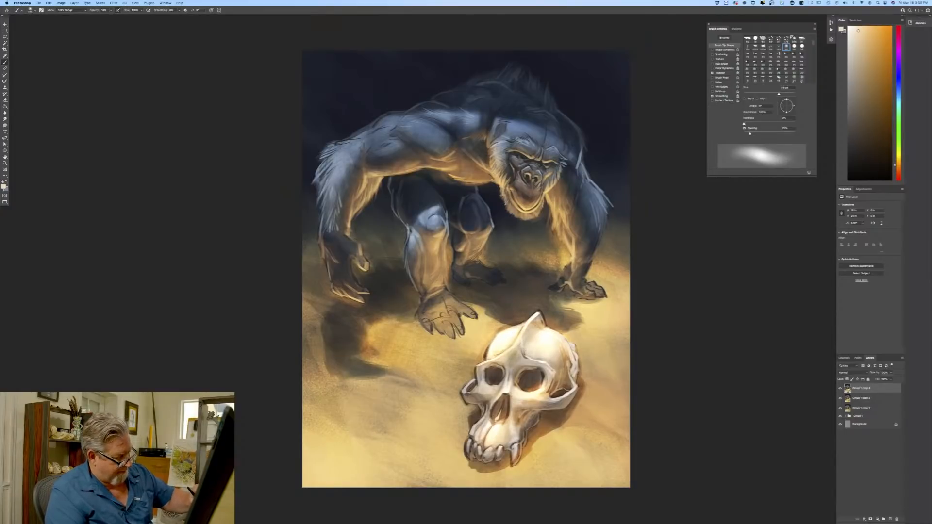
Paint small Color Dodge highlights along the skull's brow, cheekbones and teeth with the soft brush.
drag(486, 385, 474, 392)
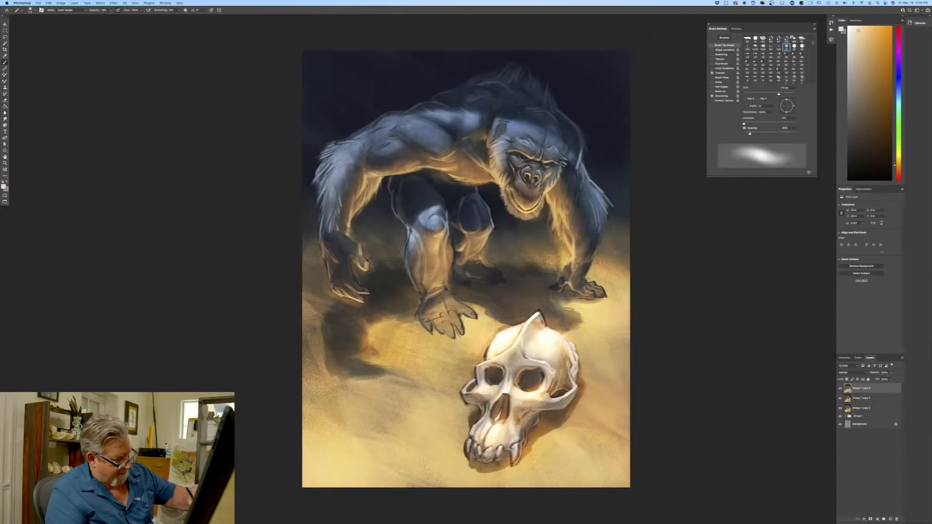
mouse_move(555, 400)
mouse_down()
mouse_move(573, 392)
mouse_move(571, 381)
mouse_up()
mouse_move(469, 385)
mouse_down()
mouse_move(465, 392)
mouse_move(473, 381)
mouse_up()
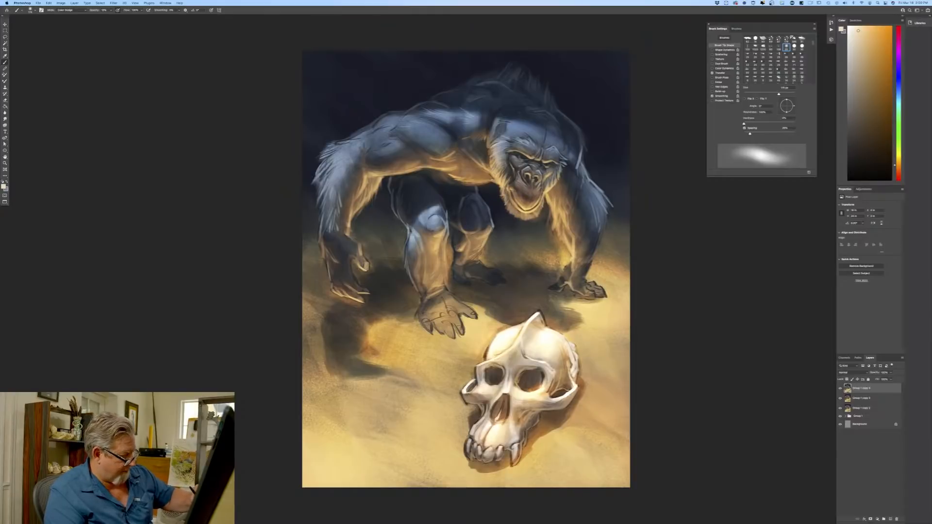
mouse_move(473, 430)
mouse_down()
mouse_move(484, 421)
mouse_move(514, 452)
mouse_move(516, 442)
mouse_move(499, 451)
mouse_up()
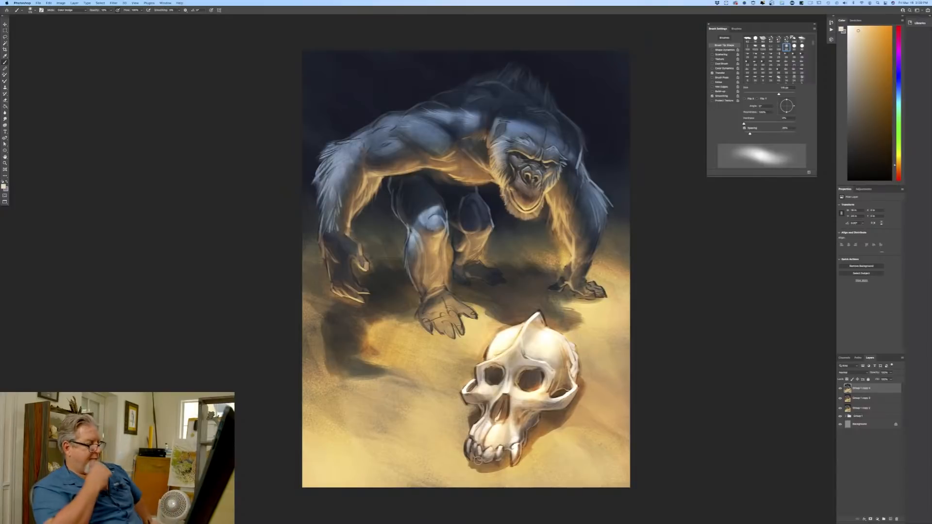
drag(486, 390, 498, 388)
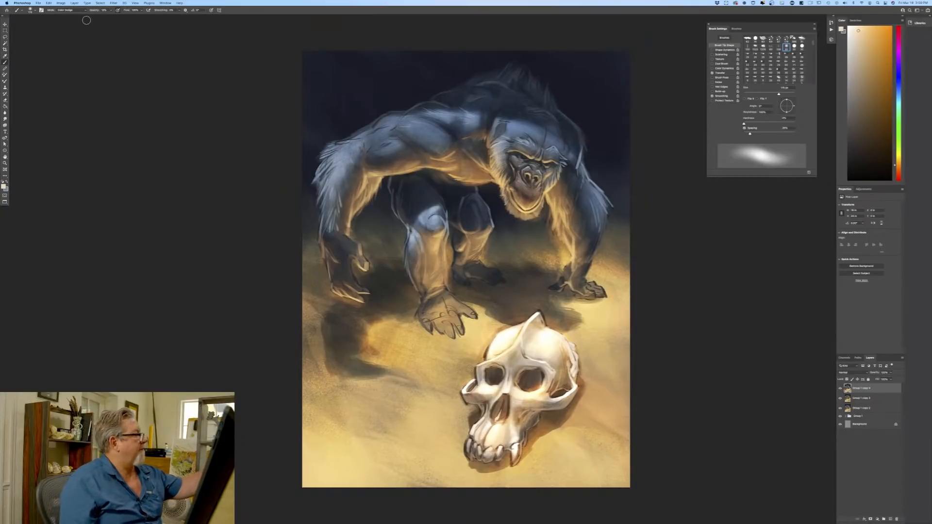
Try a 50-300mm Zoom Lens Flare filter with the flare placed over the skull's cranium.
click(113, 3)
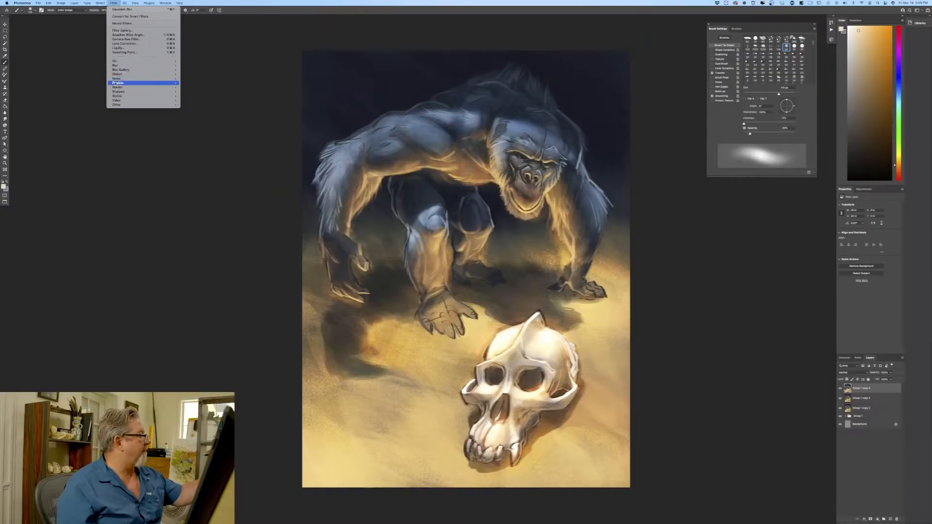
mouse_move(115, 96)
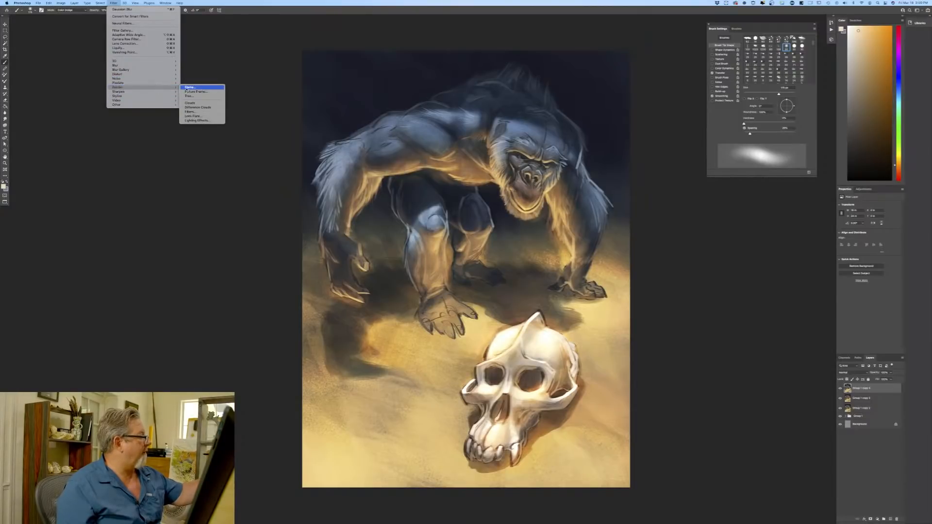
click(187, 117)
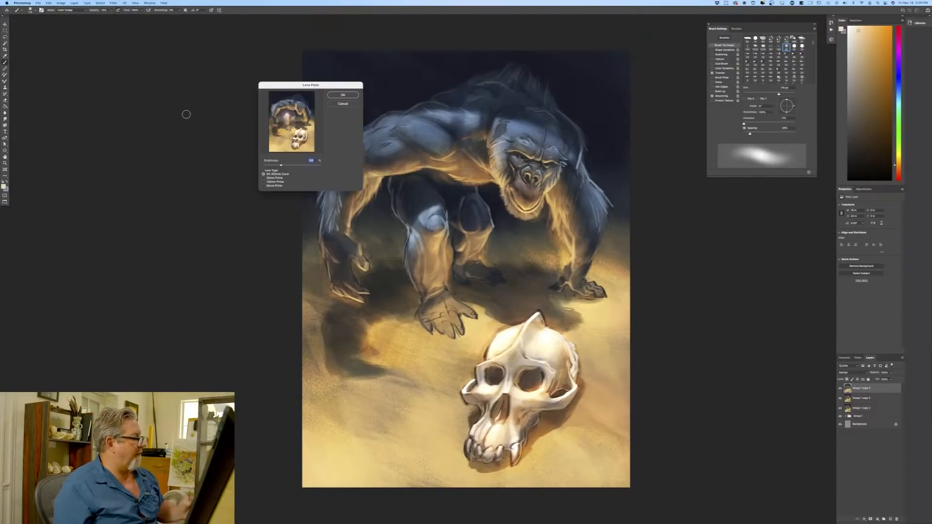
drag(287, 115, 302, 131)
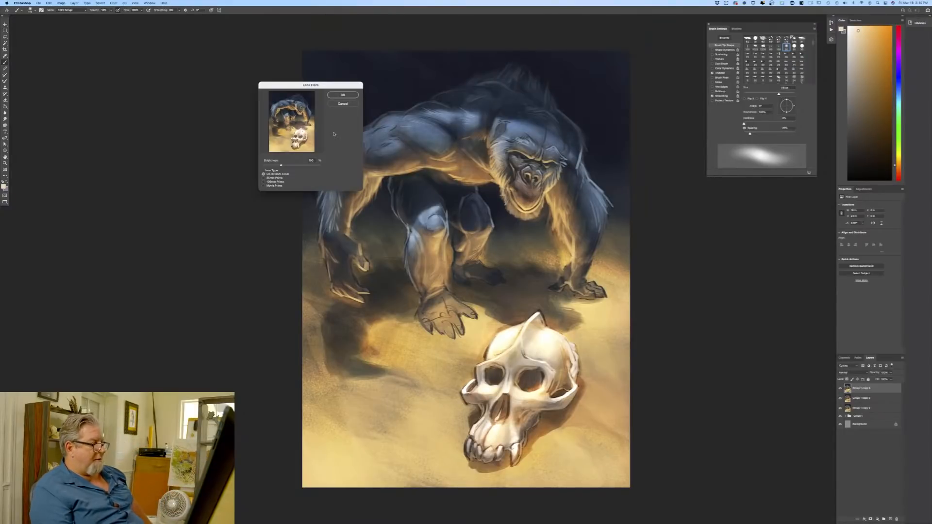
click(343, 95)
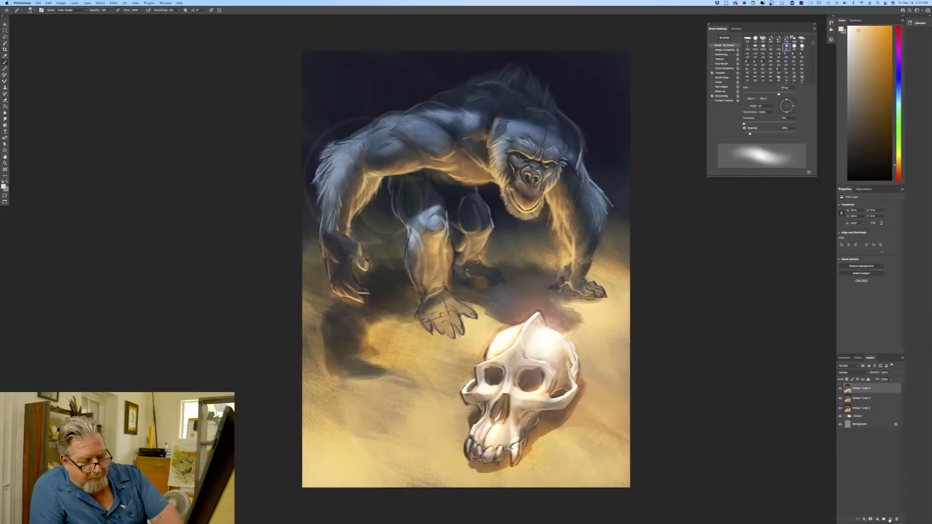
Undo the lens flare and the newly added empty layer.
click(885, 519)
click(4, 185)
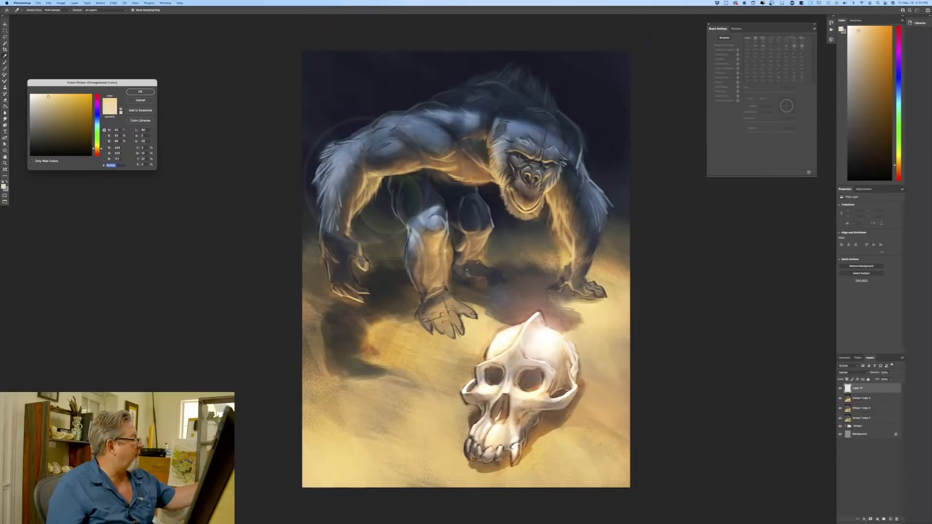
key(Return)
click(30, 10)
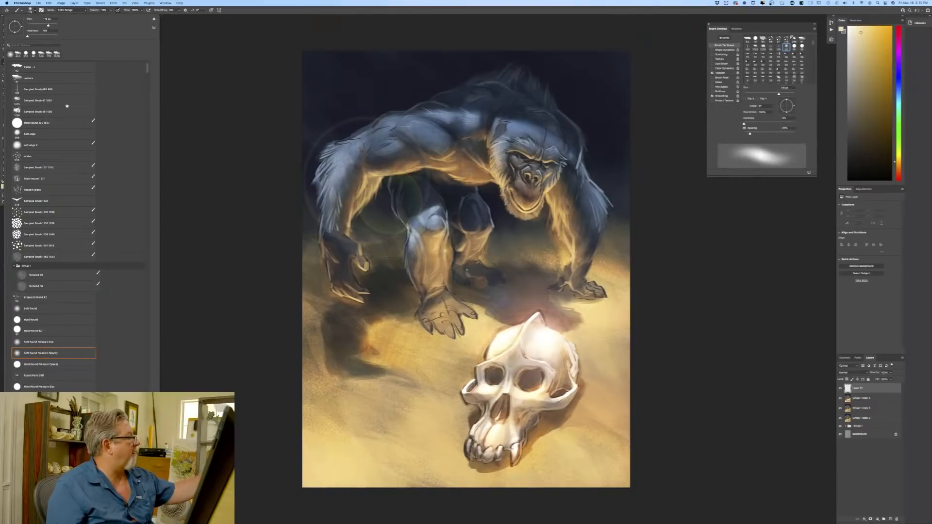
click(246, 428)
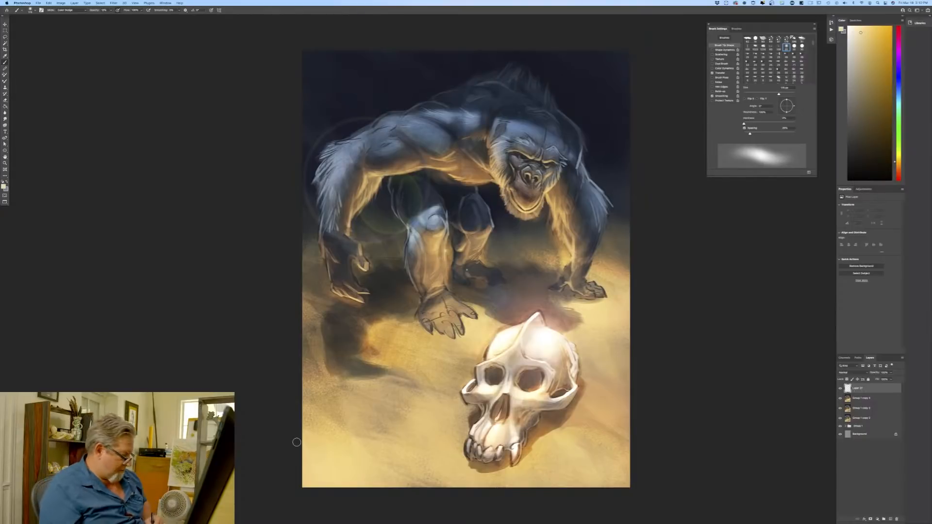
key(super+z)
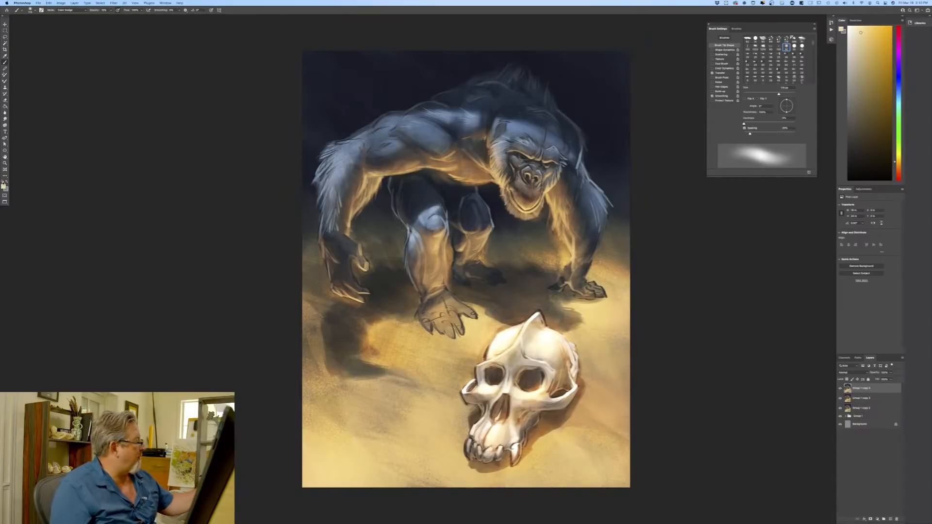
Set the foreground colour to a medium blue.
click(4, 186)
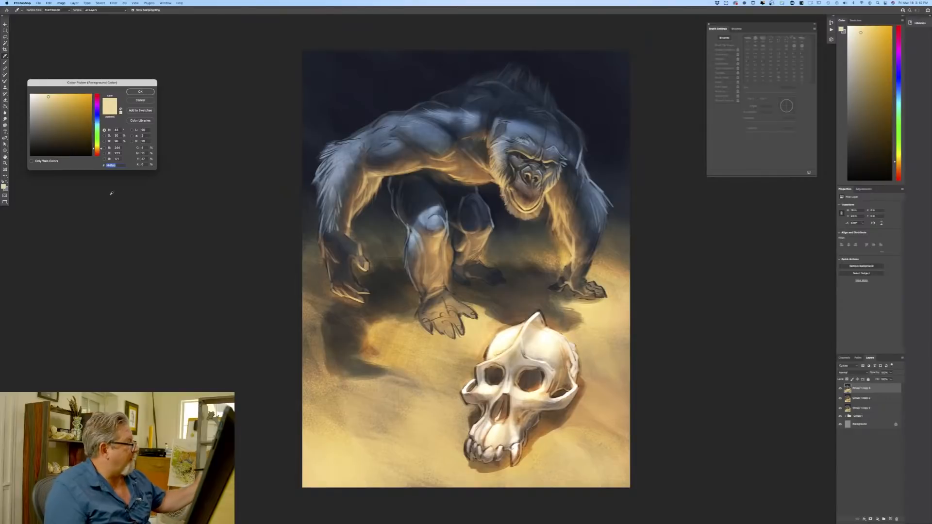
click(96, 121)
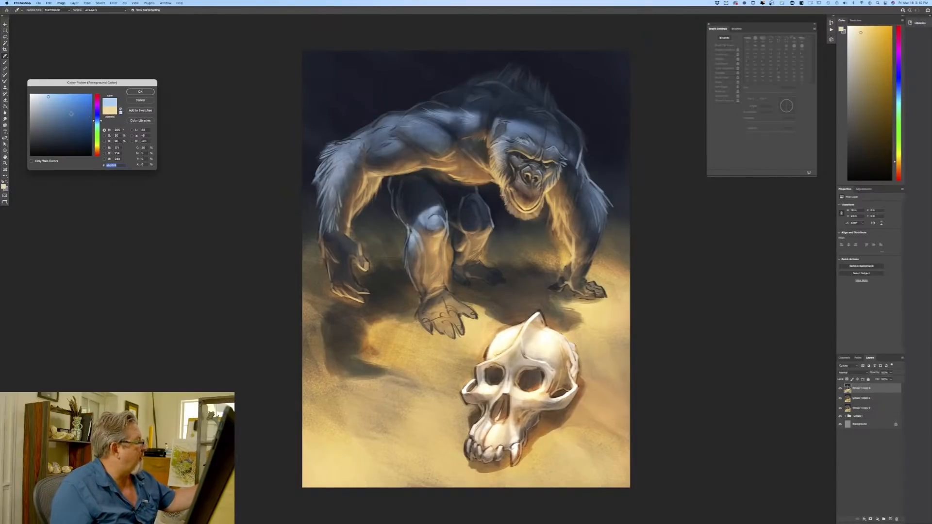
click(140, 92)
key(b)
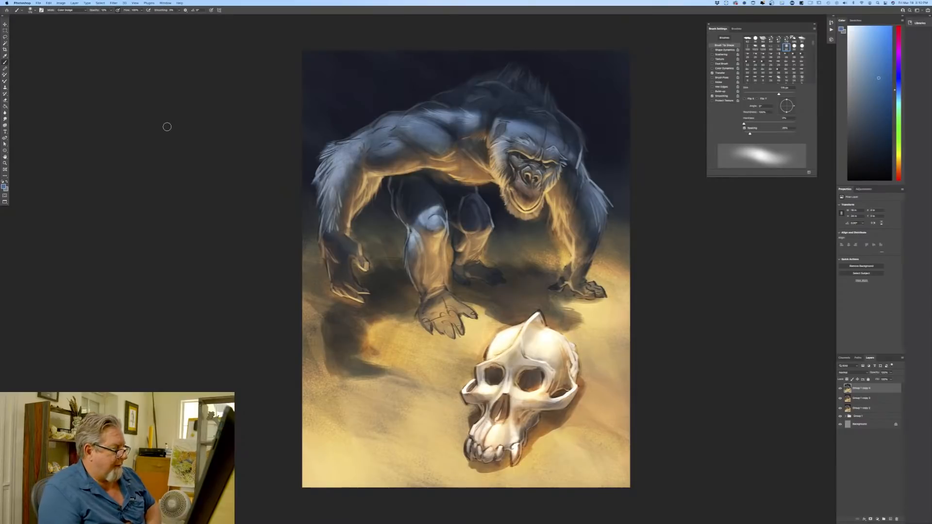
Set the foreground colour to a dark olive brown.
drag(154, 314, 123, 269)
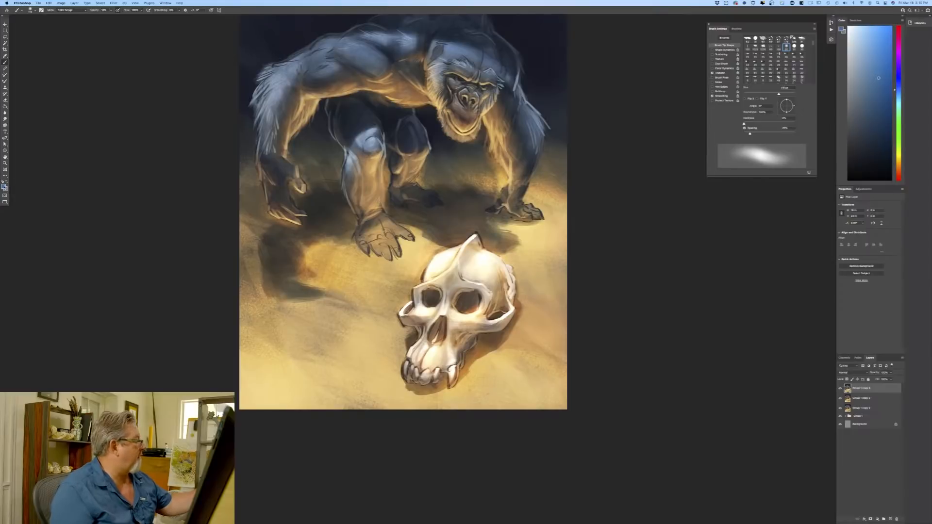
click(5, 185)
click(345, 366)
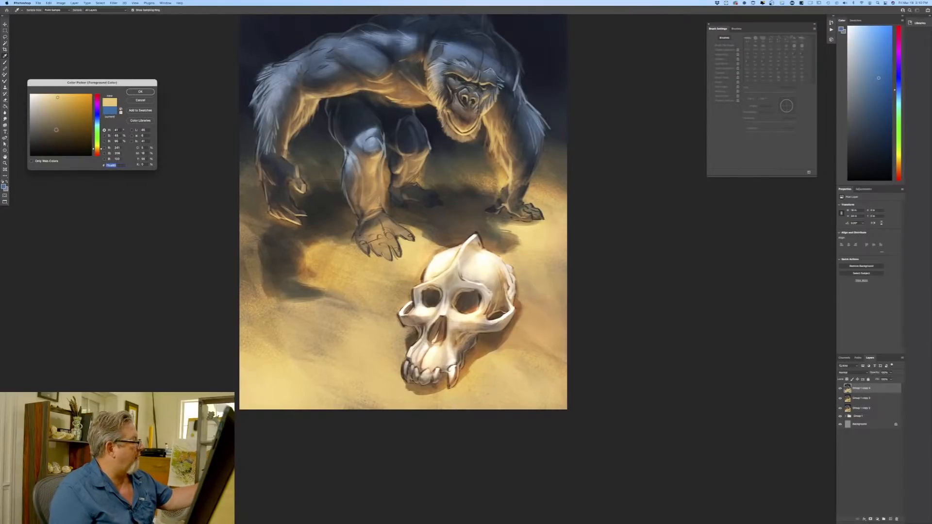
click(140, 91)
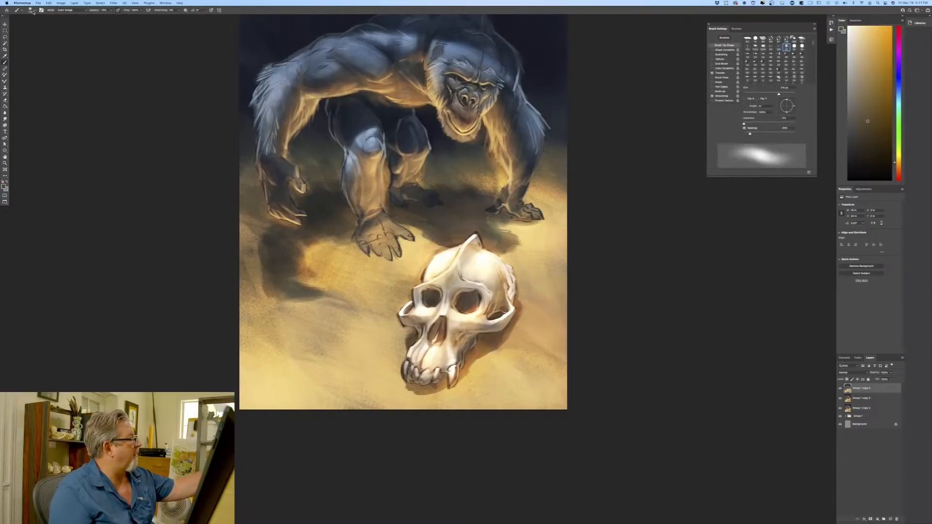
Choose a scattered speckle brush and enlarge it for texturing the sand.
click(33, 9)
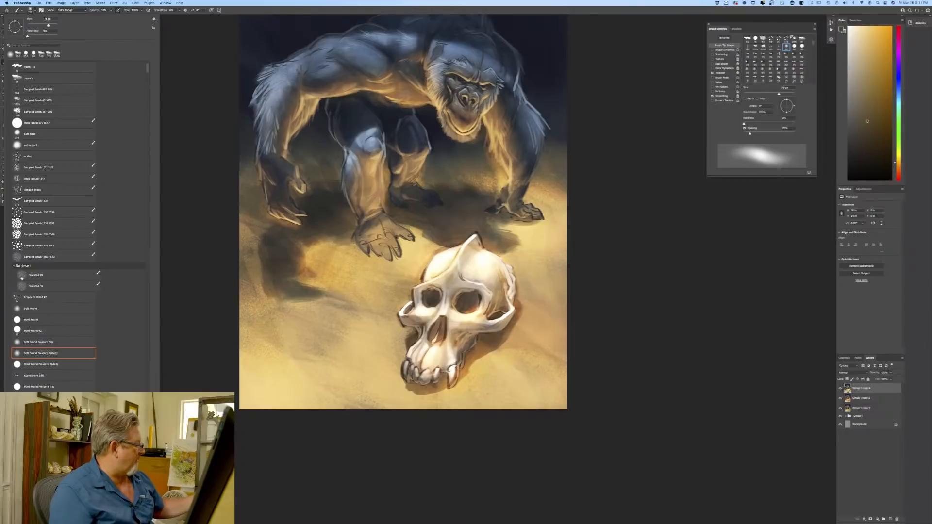
click(30, 297)
key(Return)
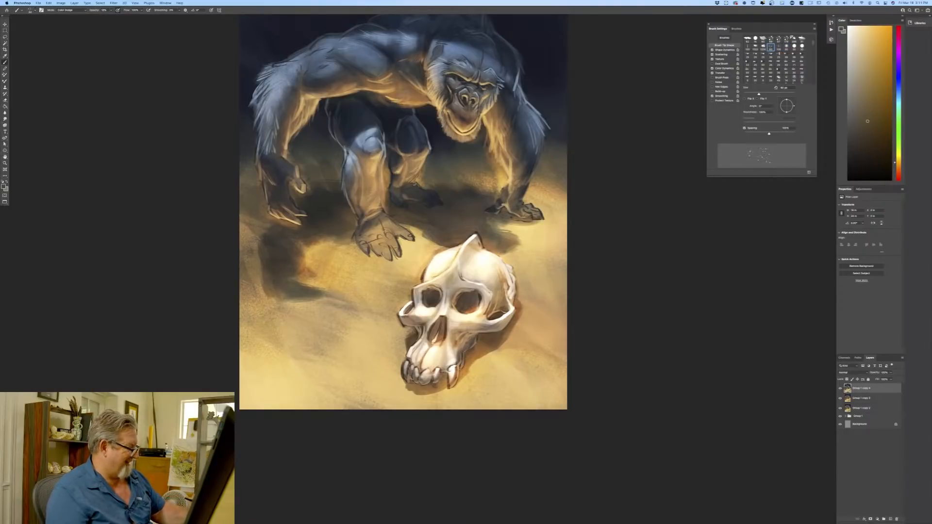
key(bracketright)
key(bracketright)
key(bracketright)
key(bracketright)
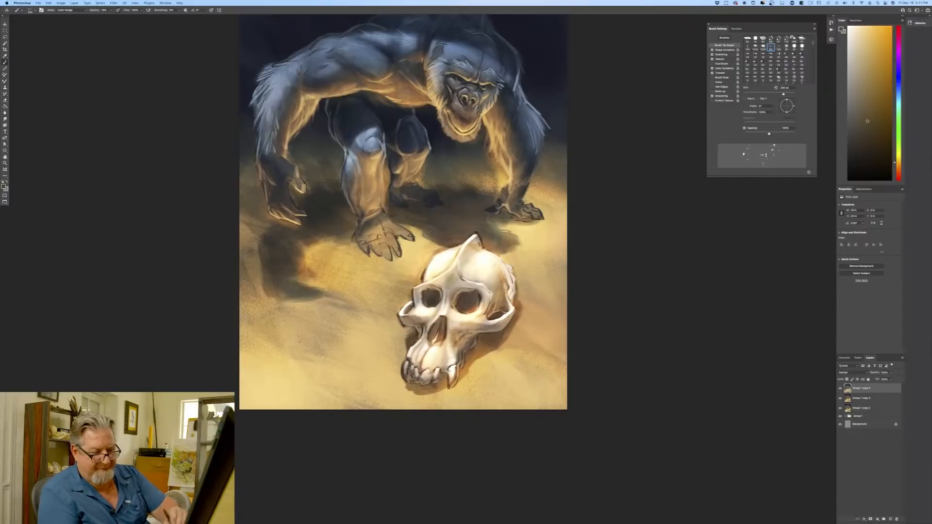
Add a new layer and set the brush to Normal blending mode with a higher opacity.
click(890, 519)
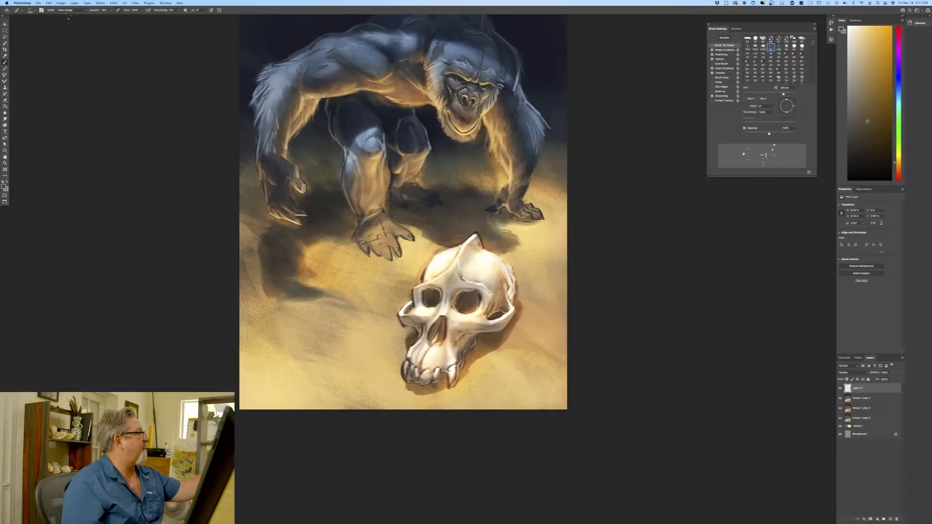
click(68, 10)
click(66, 4)
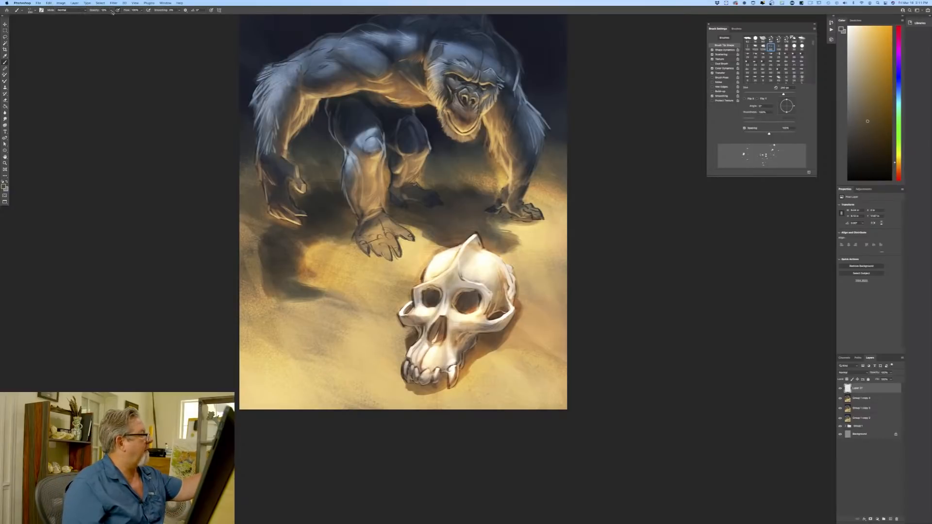
click(111, 11)
click(84, 242)
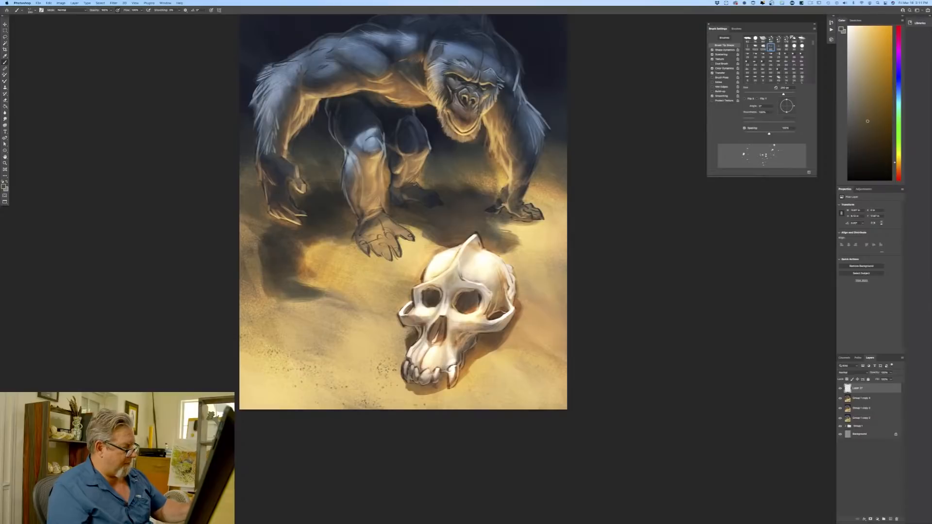
Scatter fine dark speckles and larger spots across the foreground sand around the skull, enlarging the brush for the bigger spots.
drag(481, 380, 492, 365)
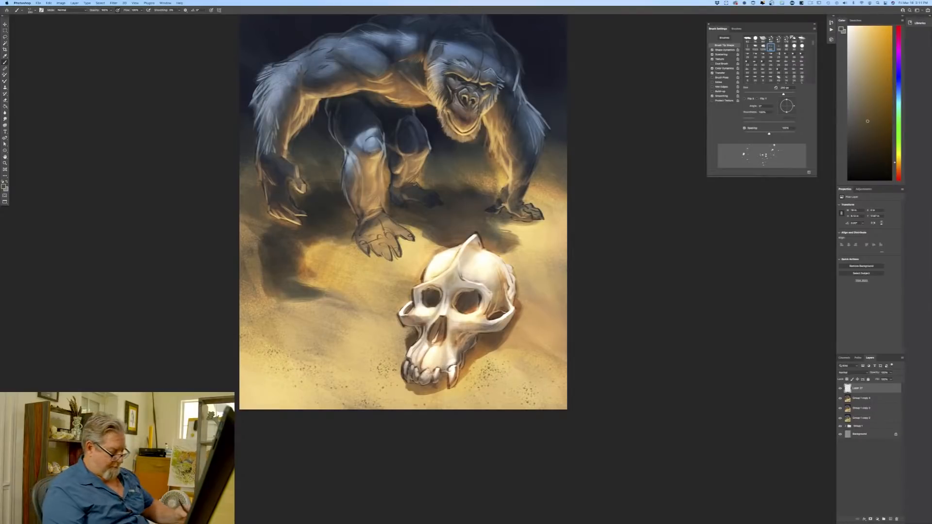
key(bracketright)
key(bracketright)
drag(292, 335, 340, 333)
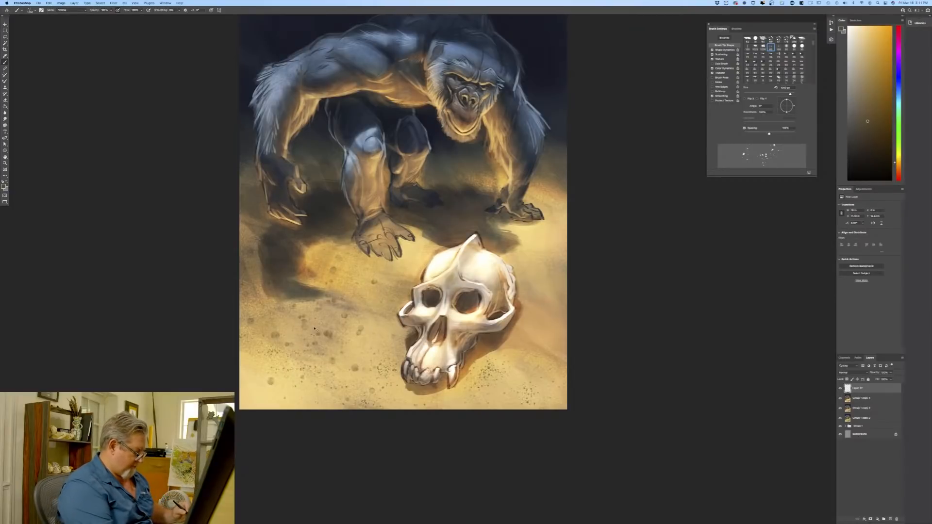
key(super+z)
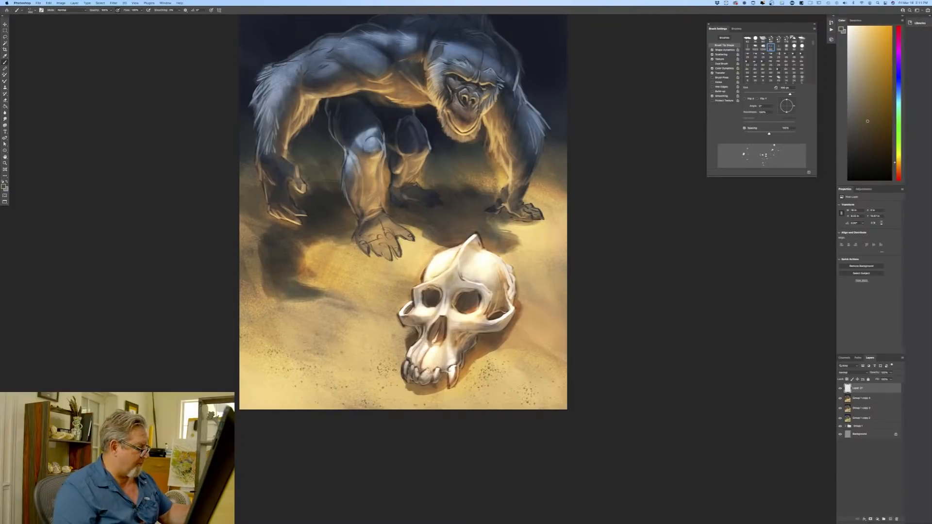
drag(291, 333, 325, 335)
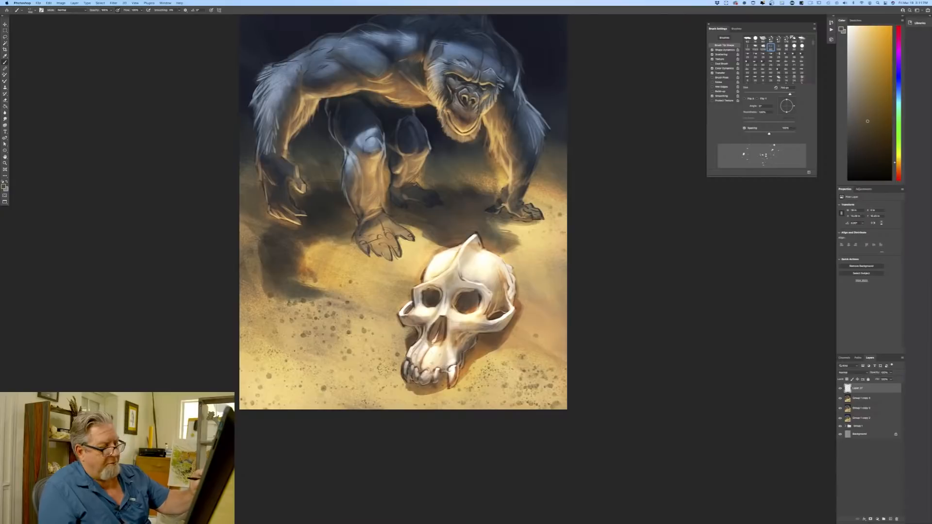
Try extra speckles on the sand beside the ape's planted hand and behind the skull with a smaller brush.
drag(520, 229, 533, 245)
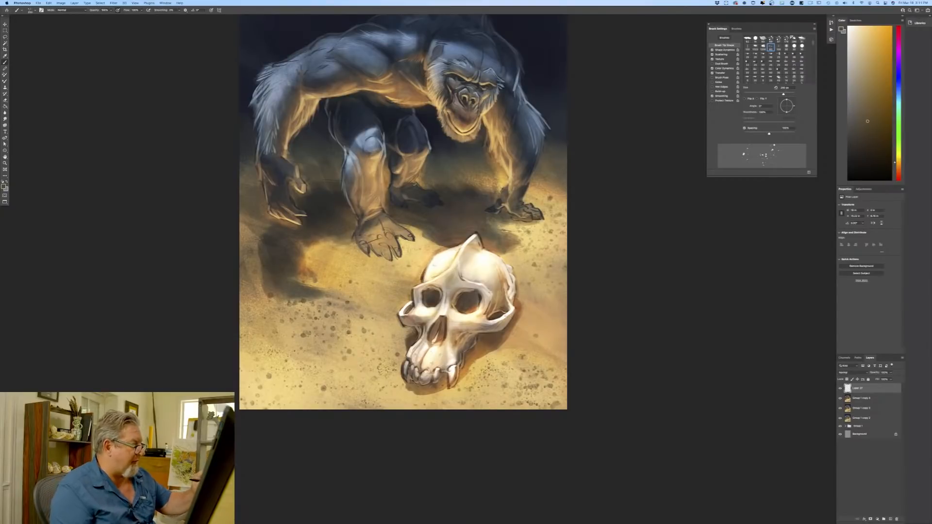
drag(327, 250, 338, 266)
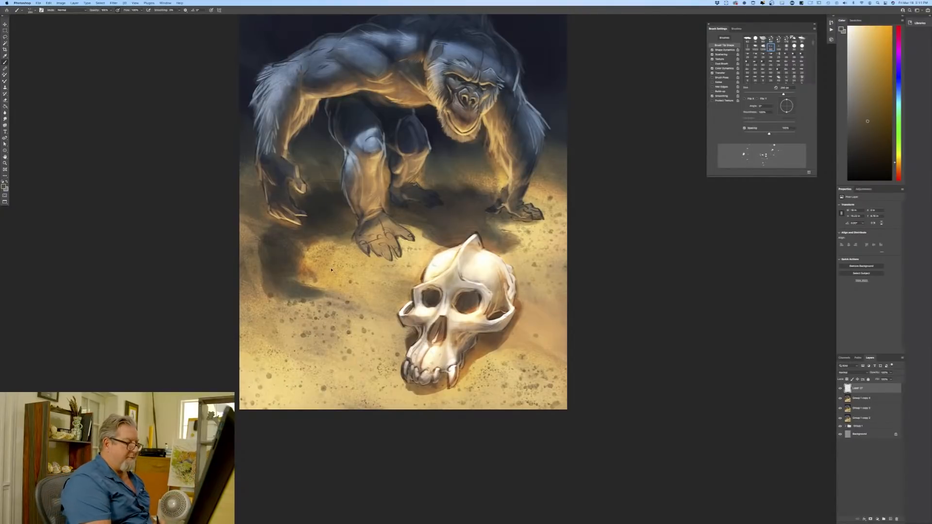
key(super+z)
key(super+z)
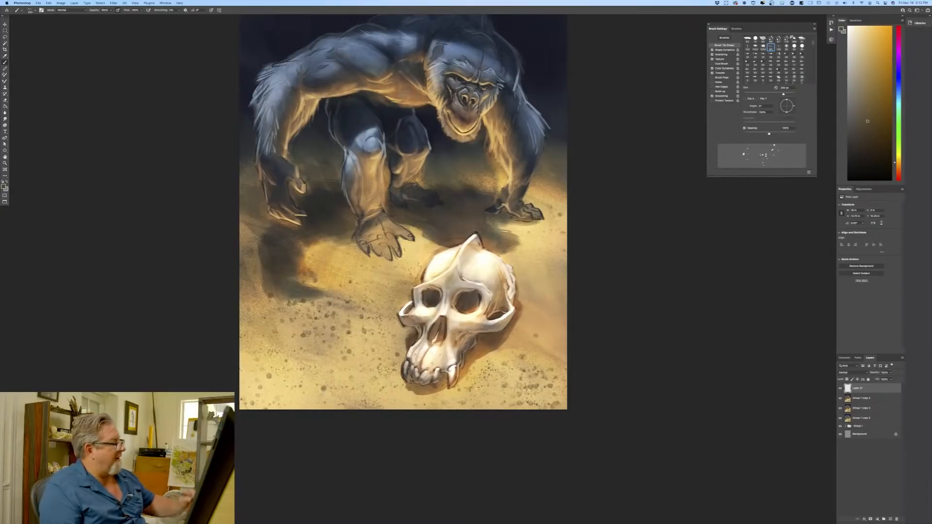
Try shading the front of the skull with a textured sampled brush.
click(31, 11)
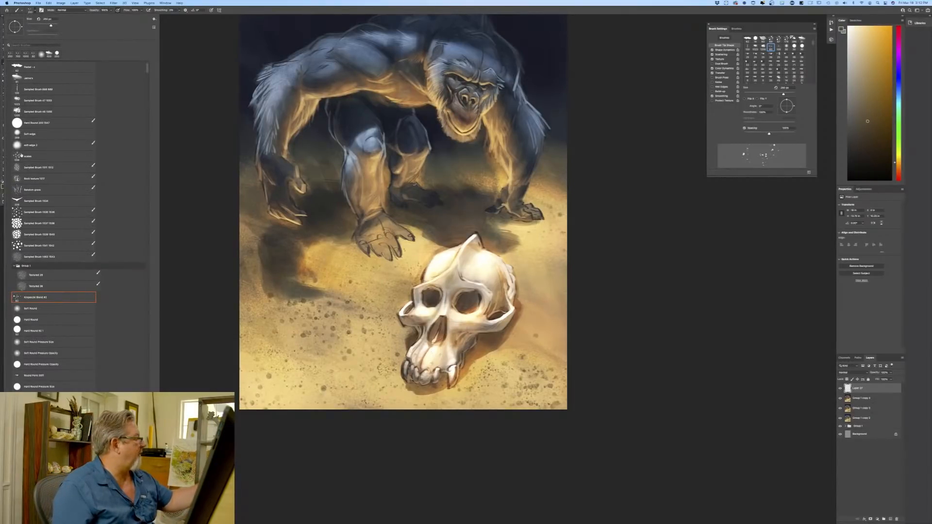
click(24, 108)
key(Return)
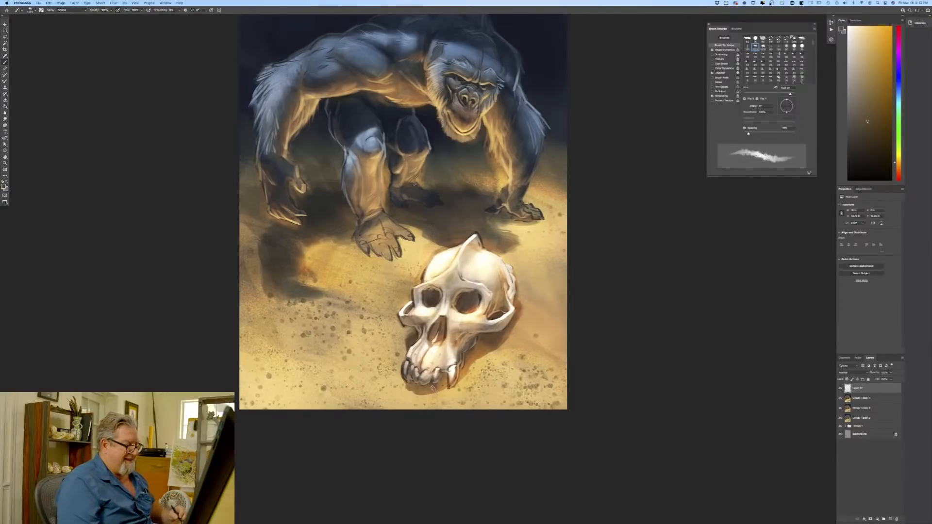
drag(428, 340, 429, 350)
mouse_move(418, 301)
mouse_down()
mouse_move(444, 374)
mouse_move(430, 369)
mouse_move(437, 379)
mouse_up()
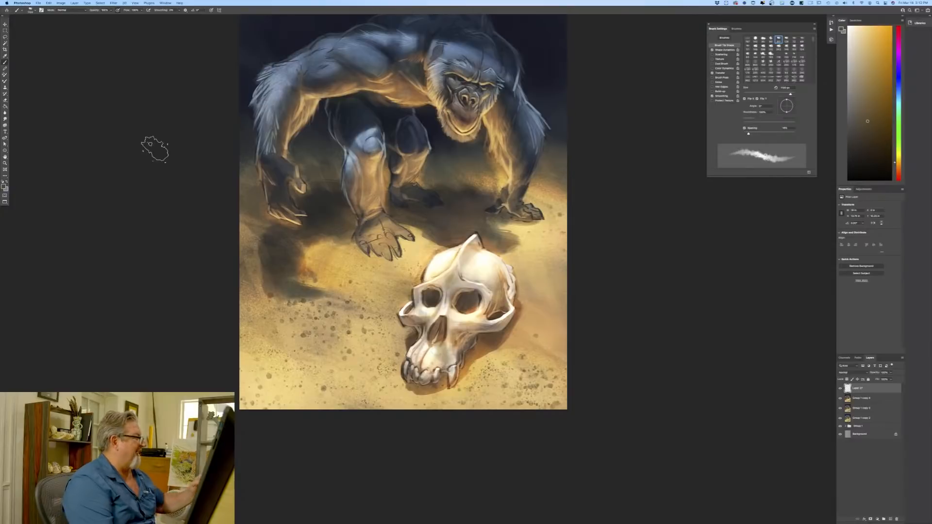
Switch to another sampled texture brush, enlarge it and shade the skull's cranium and cheek with mottled tone.
right_click(31, 76)
click(24, 101)
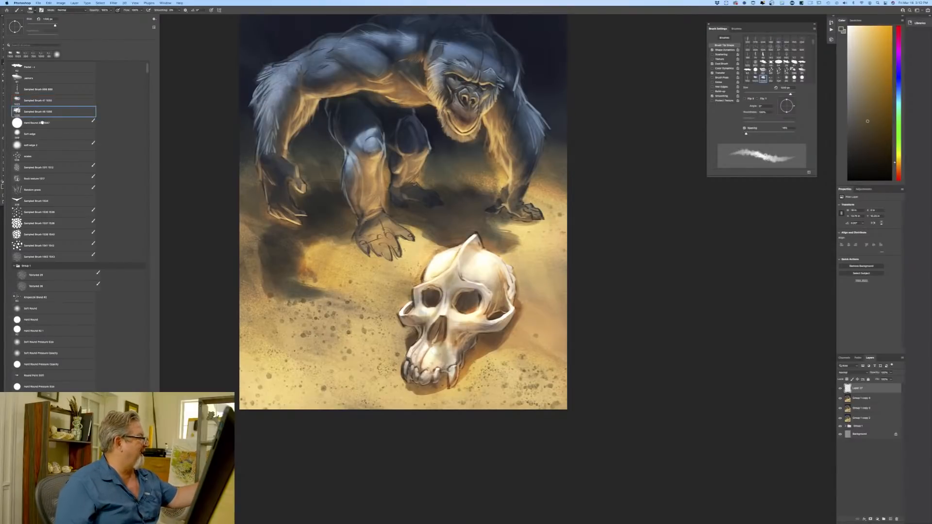
click(210, 254)
key(bracketright)
key(bracketright)
key(bracketright)
key(bracketright)
key(bracketright)
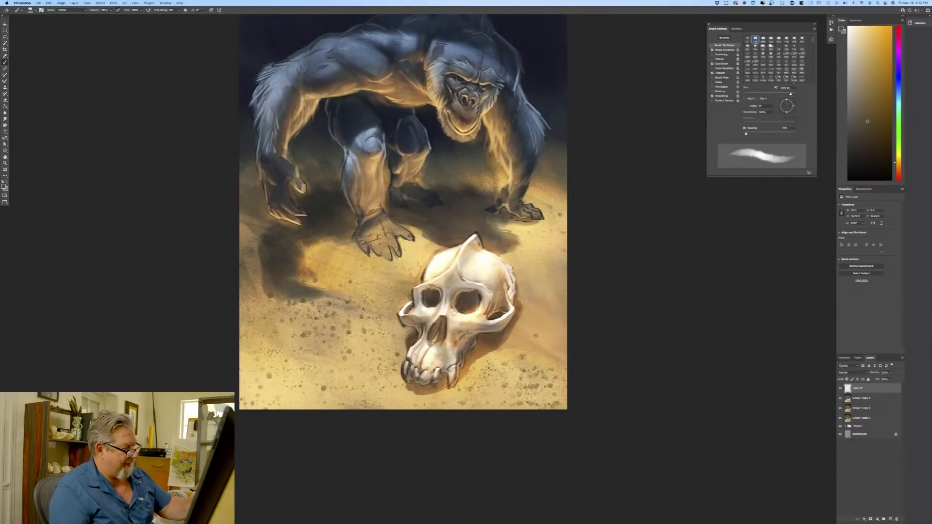
mouse_move(480, 269)
mouse_down()
mouse_move(490, 291)
mouse_move(472, 315)
mouse_move(433, 302)
mouse_move(464, 284)
mouse_move(502, 298)
mouse_move(493, 264)
mouse_move(490, 324)
mouse_move(468, 337)
mouse_up()
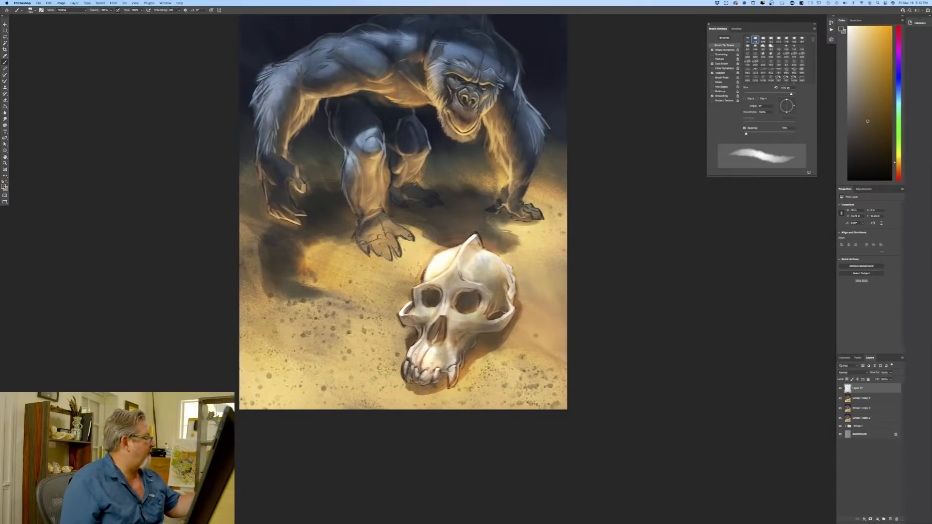
Set the foreground color to a pale off-white and choose a fine tapered pastel brush.
click(3, 187)
click(45, 96)
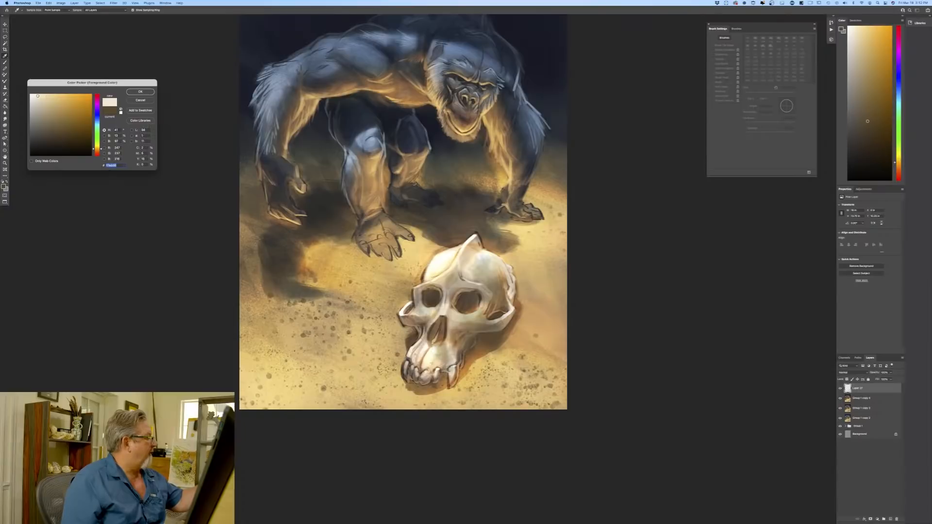
click(140, 92)
right_click(104, 37)
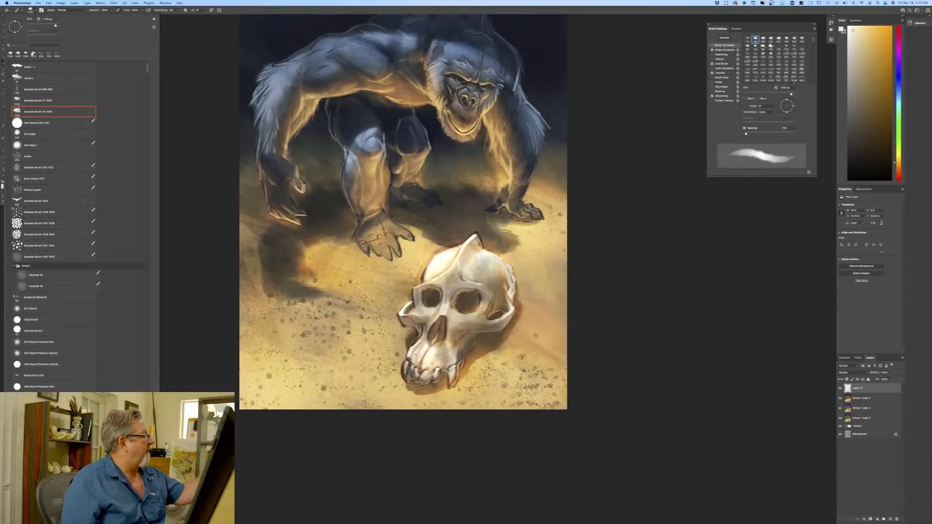
click(21, 69)
key(Return)
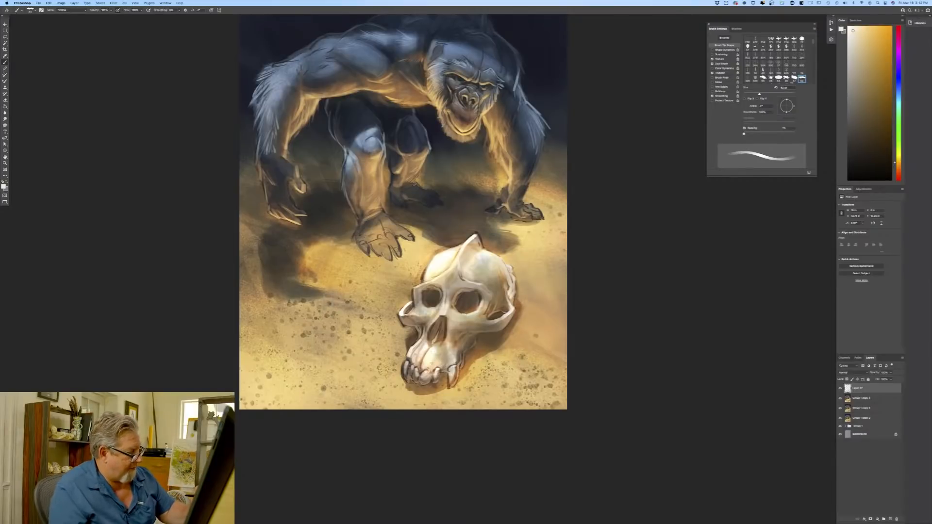
click(3, 185)
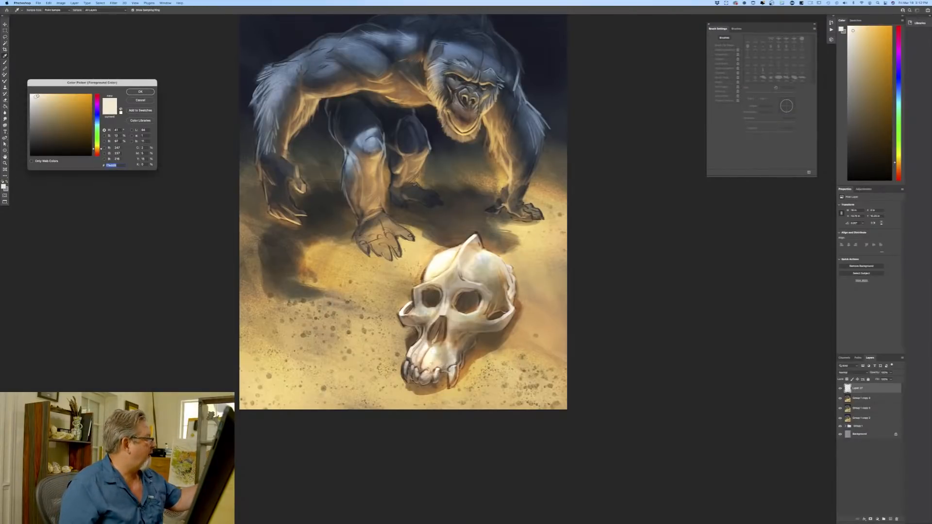
click(140, 92)
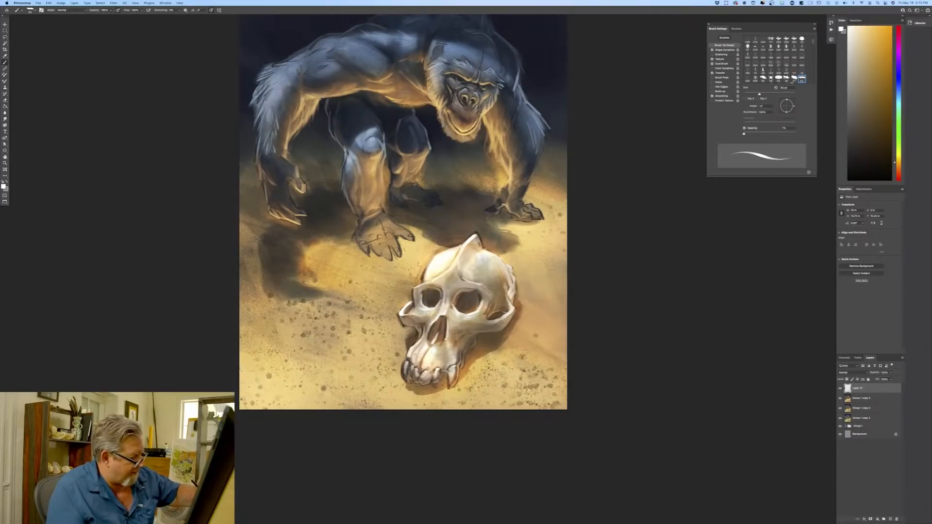
Paint crisp off-white highlights along the skull's nasal opening, teeth, brow and eye socket rims.
right_click(447, 344)
click(447, 343)
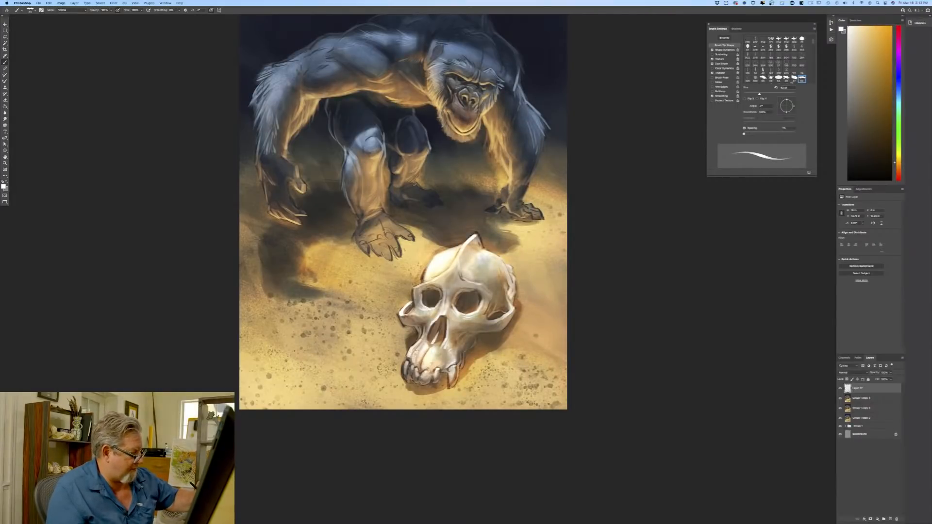
mouse_move(412, 358)
mouse_down()
mouse_move(433, 381)
mouse_move(453, 382)
mouse_up()
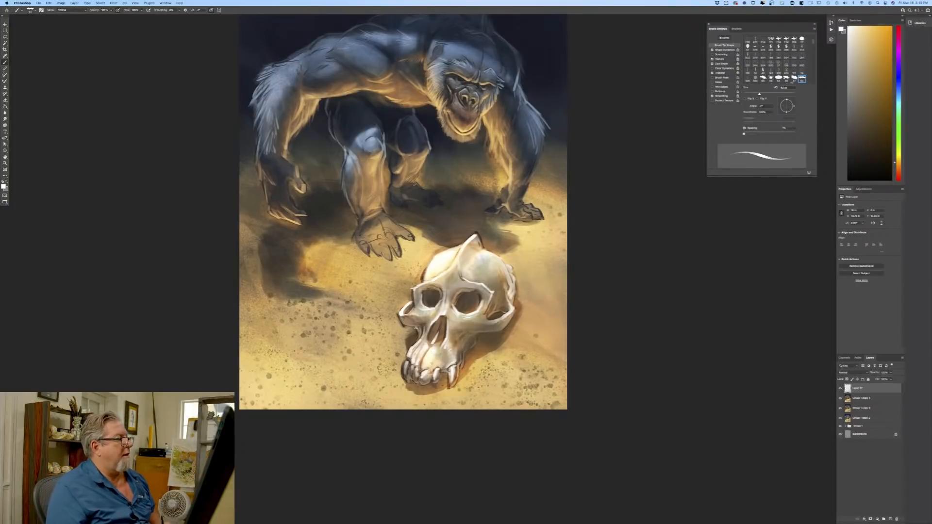
Set the brush to Color Dodge mode at a reduced opacity with a pale warm yellow foreground color.
drag(174, 364, 182, 443)
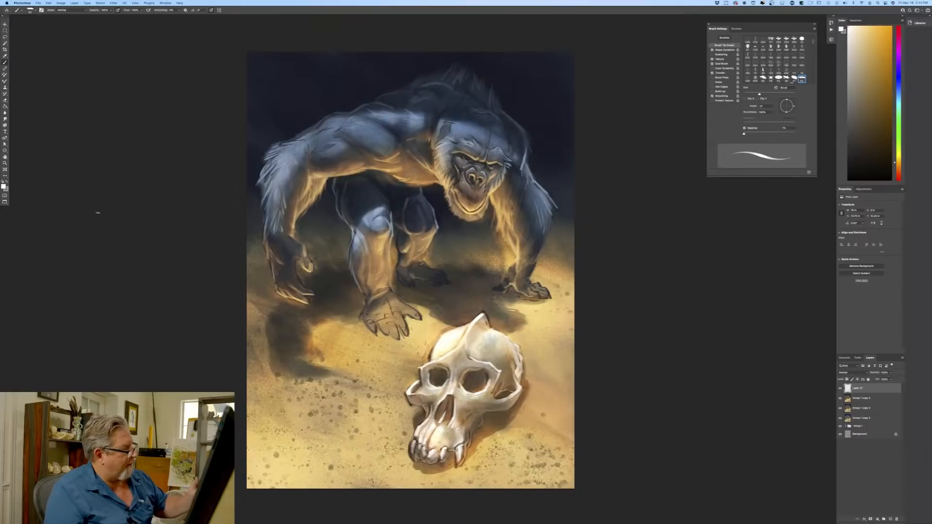
click(66, 11)
click(68, 67)
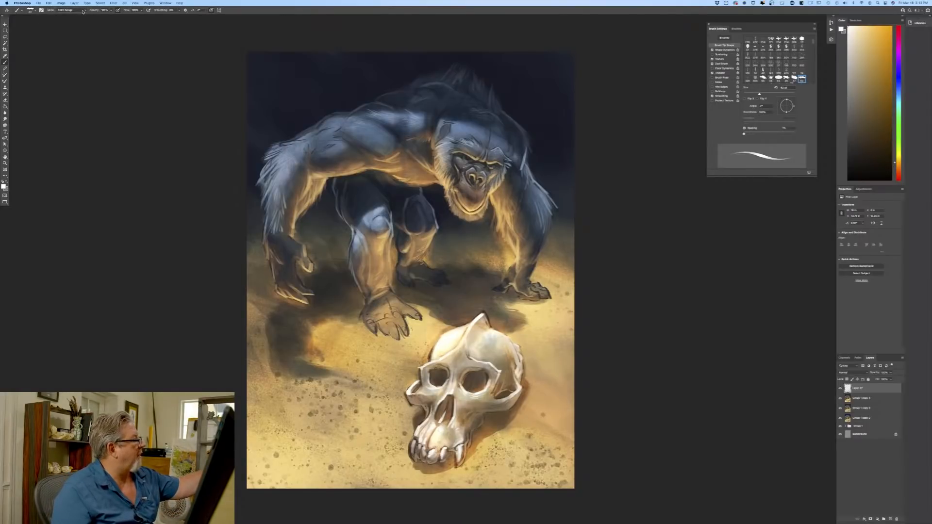
click(82, 11)
click(112, 11)
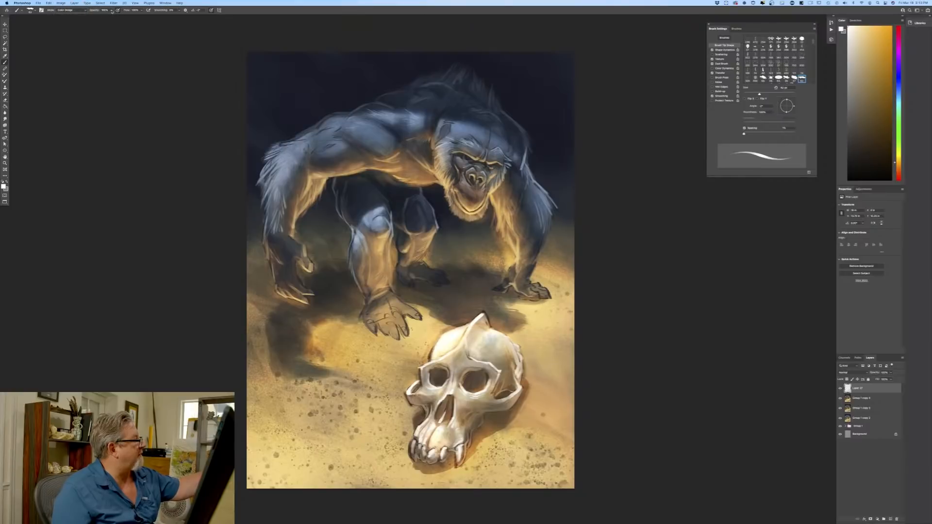
click(112, 12)
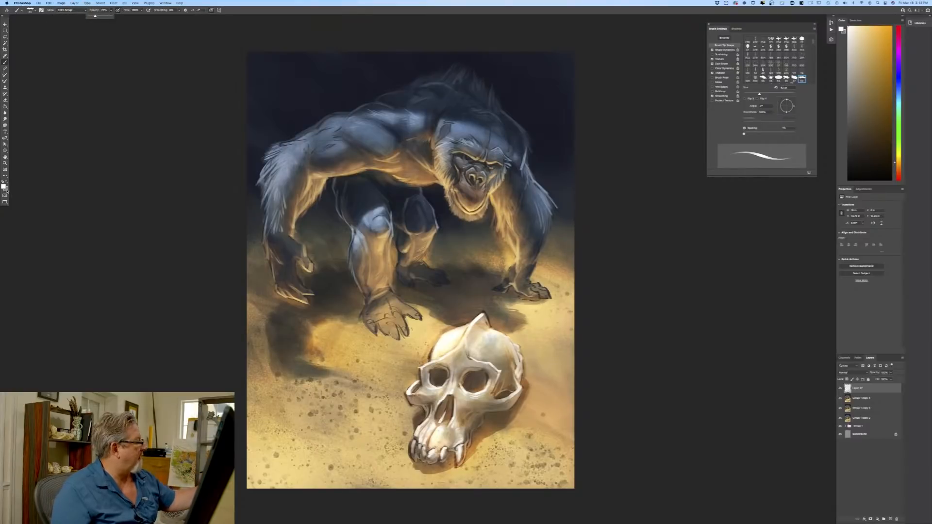
click(4, 187)
click(48, 95)
click(140, 92)
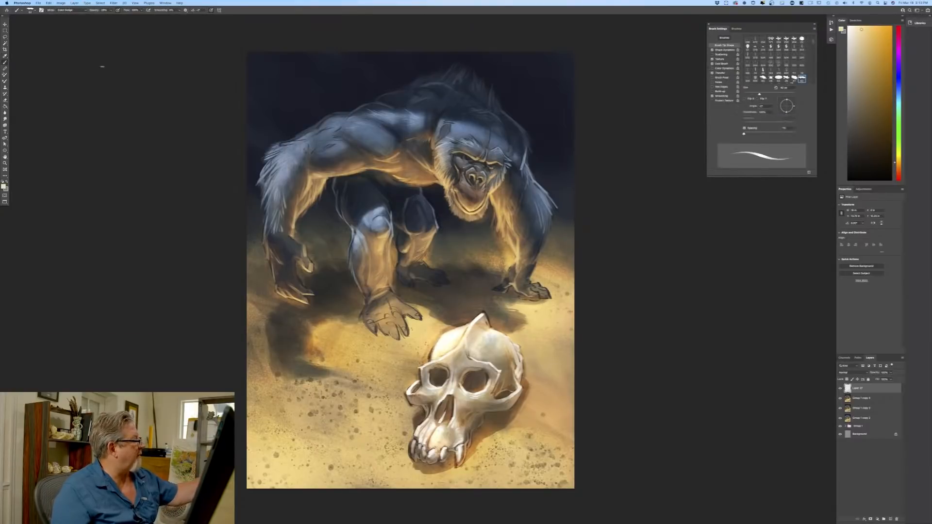
Choose the Soft Round Pressure Opacity brush and enlarge it.
click(30, 10)
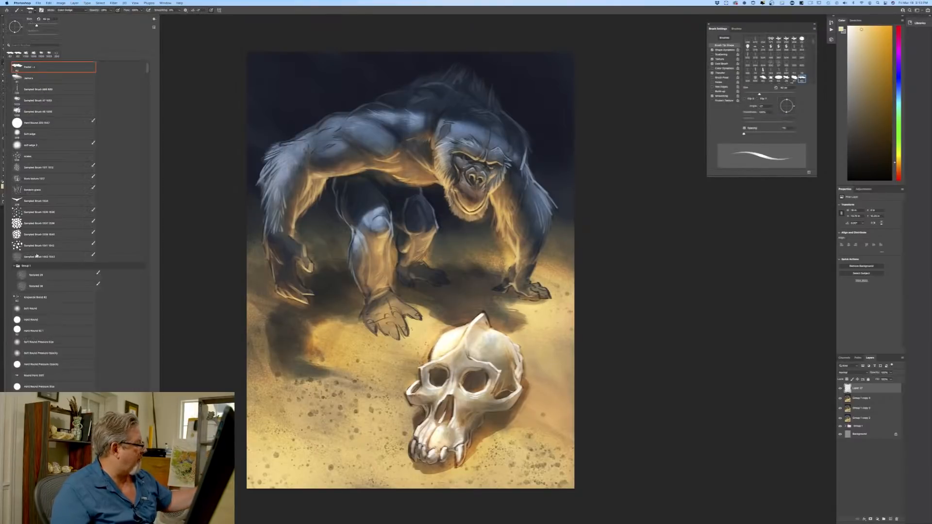
double_click(26, 353)
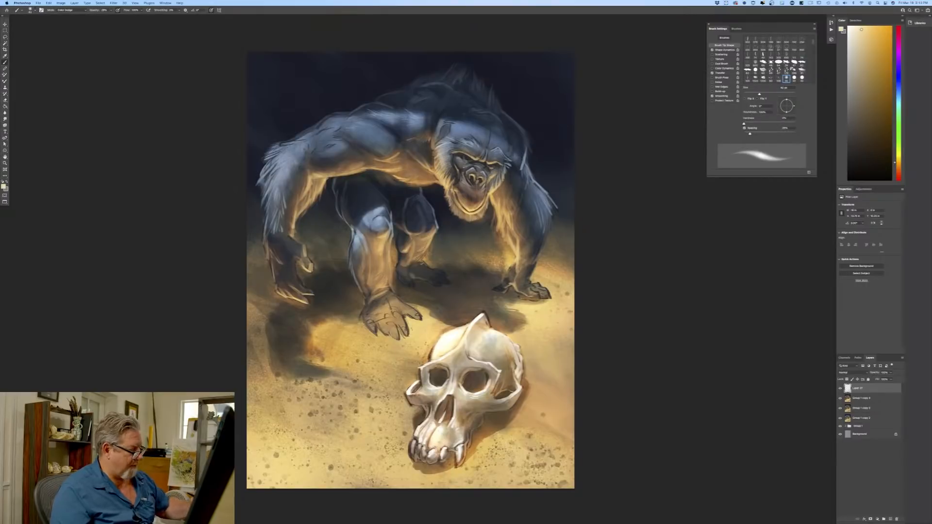
key(bracketright)
key(bracketright)
key(bracketright)
key(bracketright)
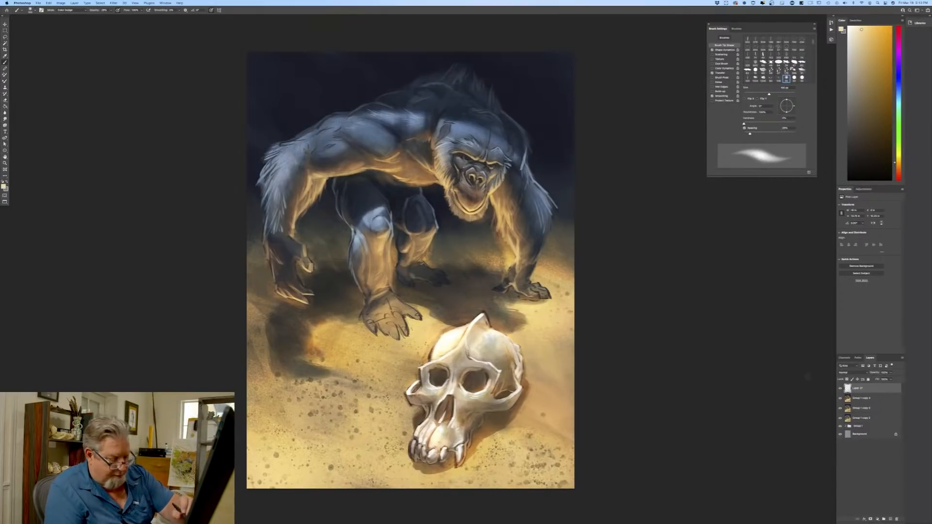
Merge the speckle and skull highlight layer with the painting layer directly beneath it.
shift+click(857, 398)
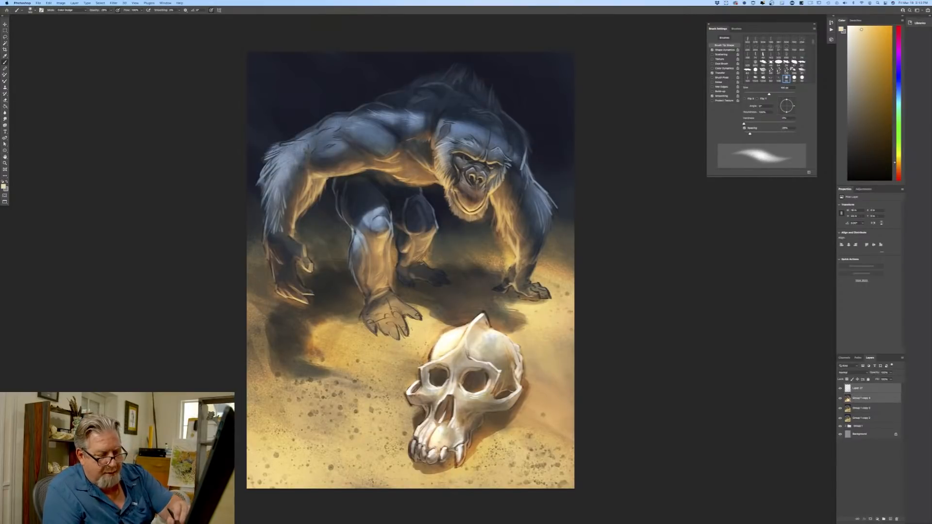
click(75, 3)
click(83, 172)
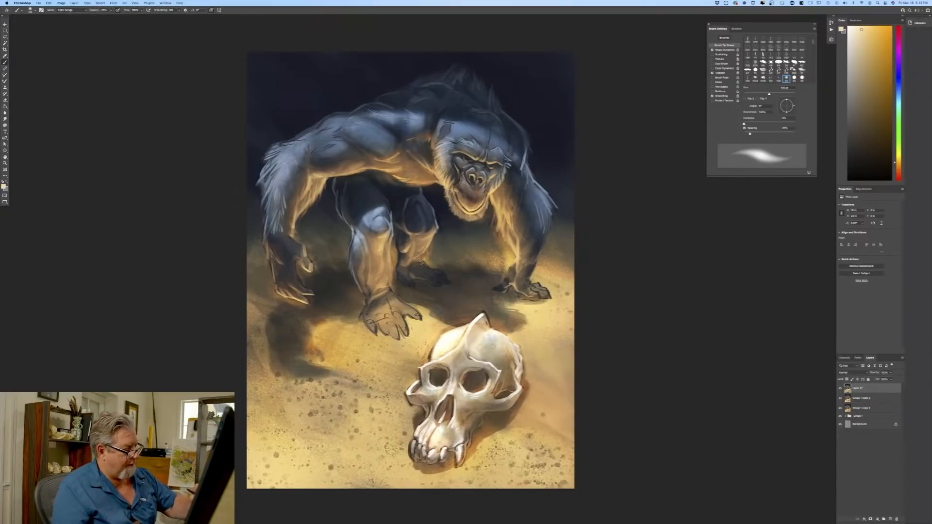
Enlarge the soft brush, turn off pressure-controlled size and dodge a warm glow onto the skull's cranium, cheekbones and muzzle.
key(bracketright)
key(bracketright)
key(bracketright)
key(bracketright)
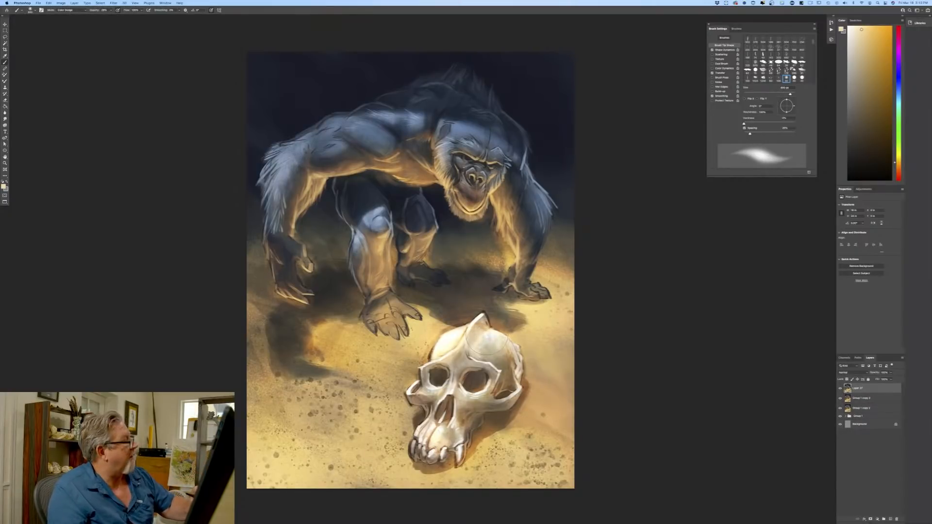
click(211, 11)
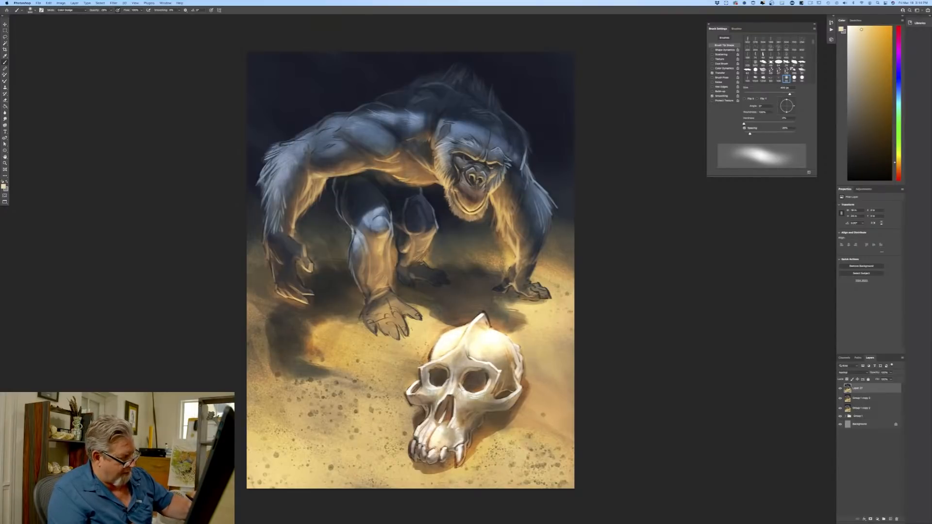
mouse_move(472, 397)
mouse_down()
mouse_move(469, 383)
mouse_move(430, 393)
mouse_up()
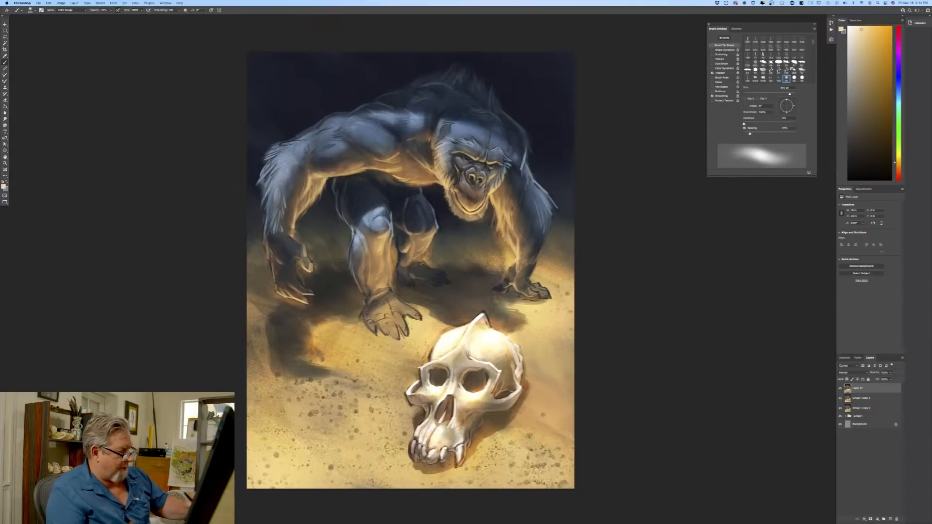
drag(441, 431, 451, 425)
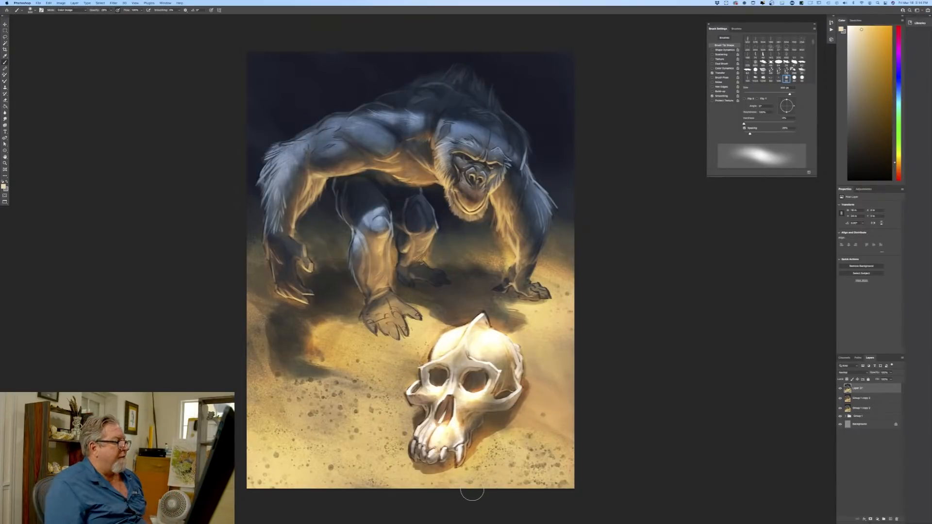
Add a new layer and set the brush to a paler cream color, Normal mode and a higher opacity.
click(890, 520)
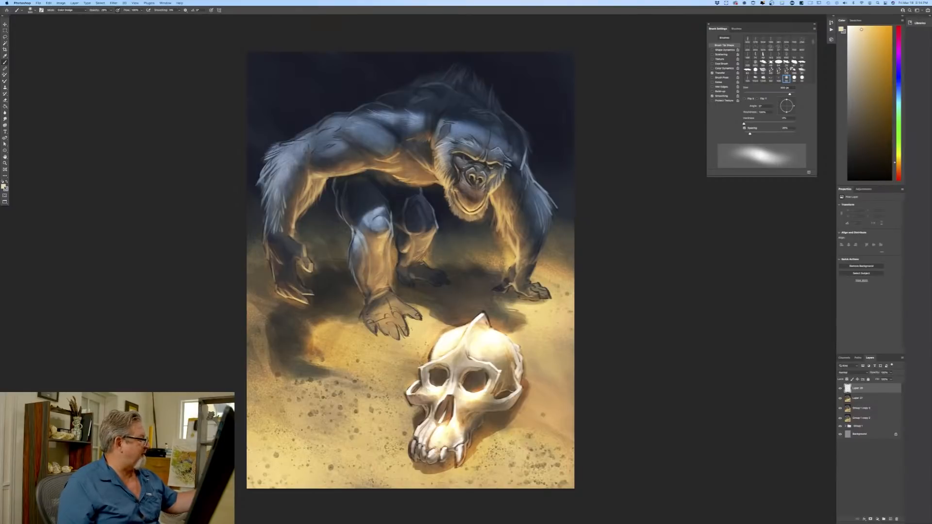
click(4, 186)
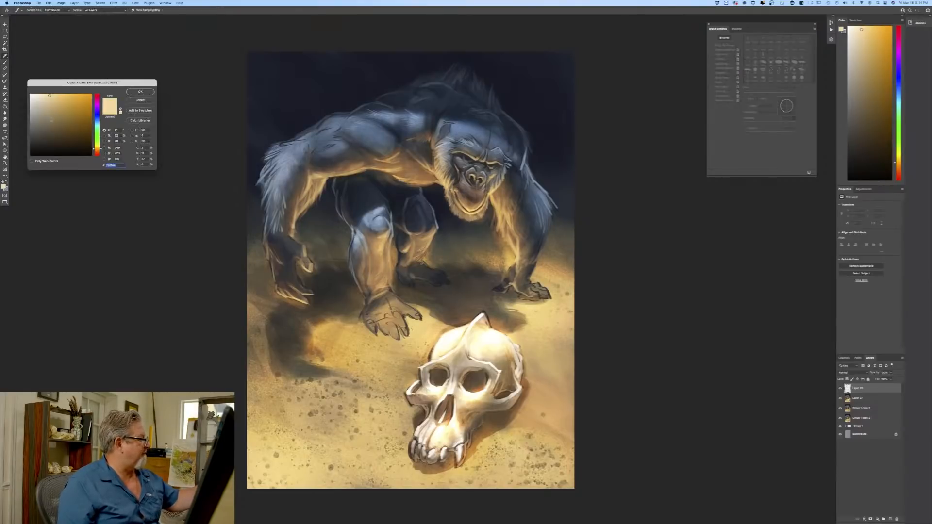
click(139, 92)
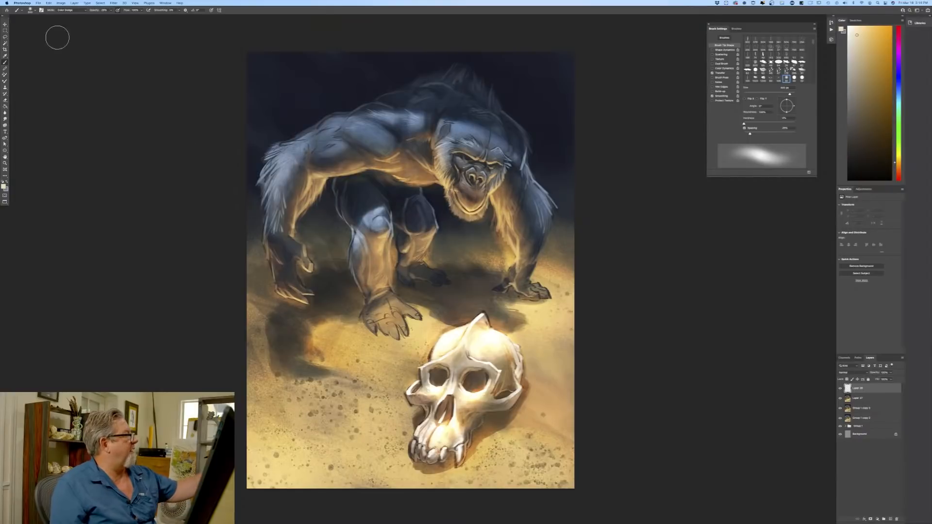
click(66, 10)
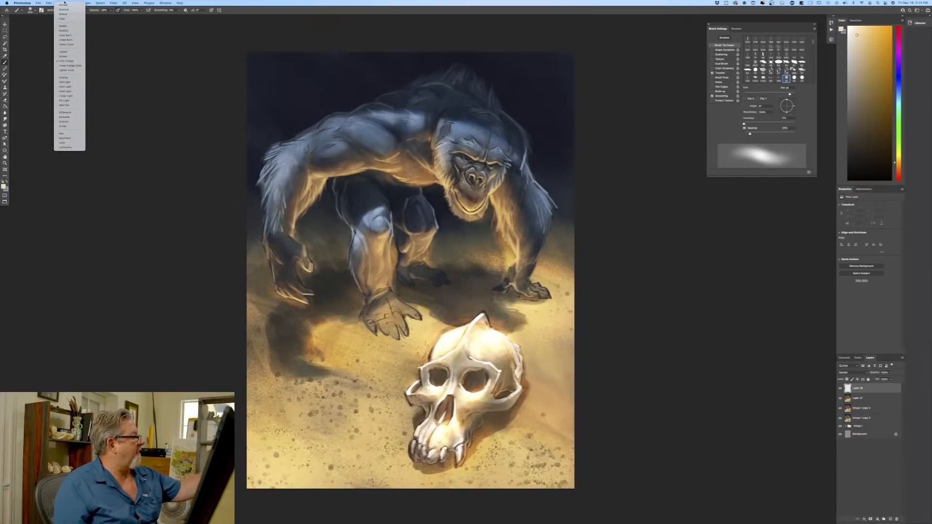
click(64, 4)
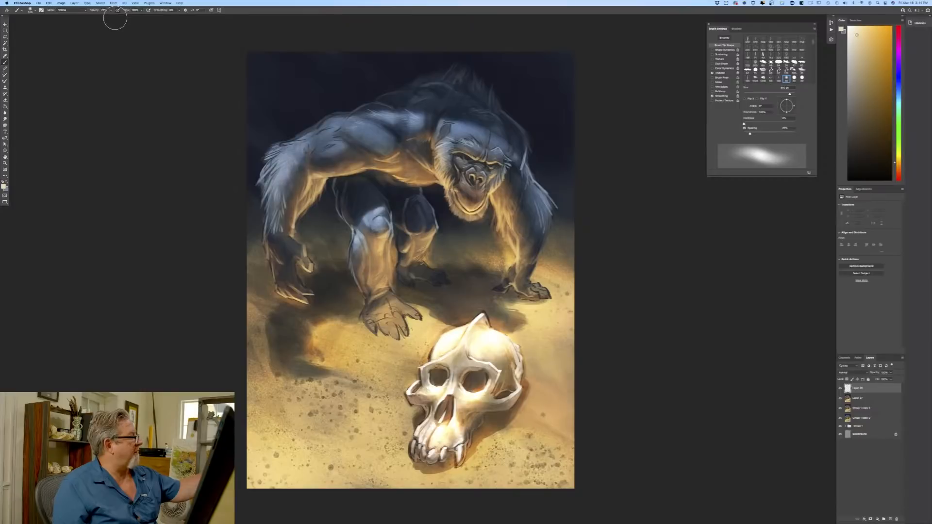
drag(111, 10, 119, 16)
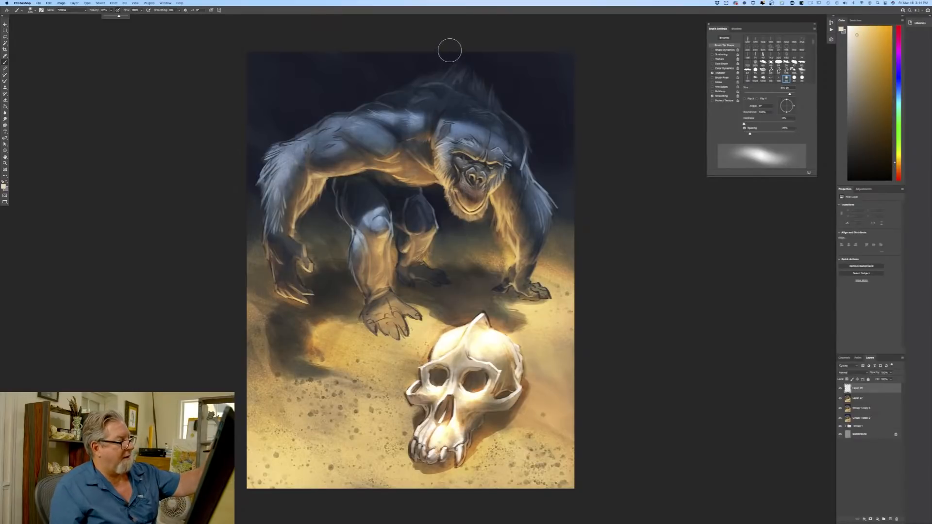
drag(493, 223, 461, 47)
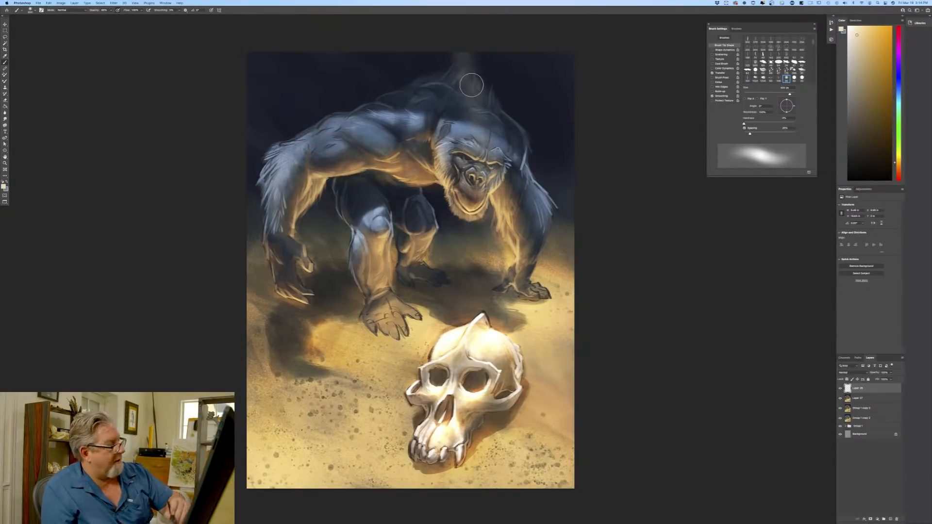
click(111, 10)
drag(115, 16, 119, 16)
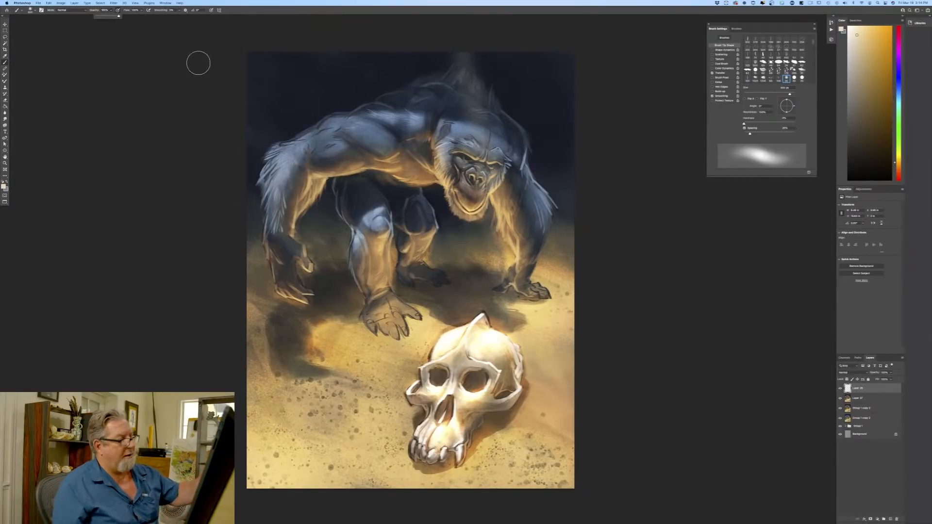
click(841, 389)
click(841, 389)
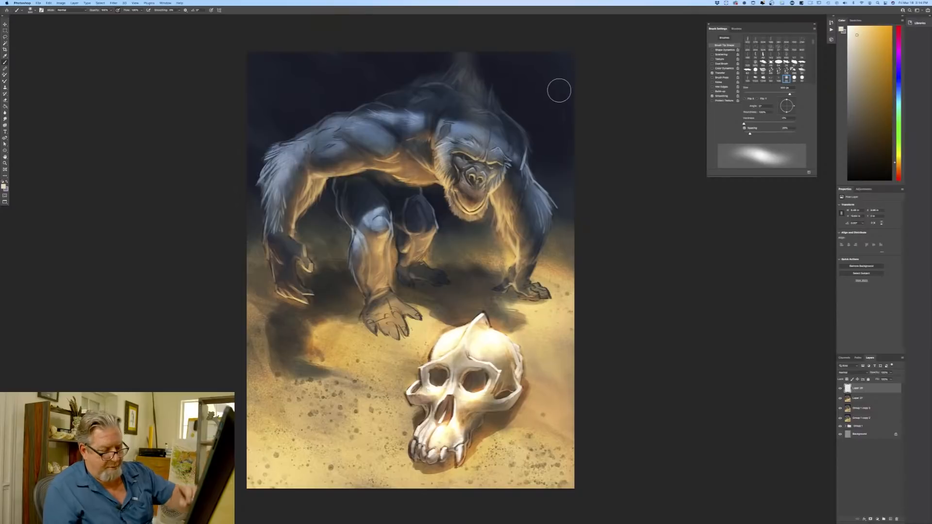
drag(858, 389, 897, 518)
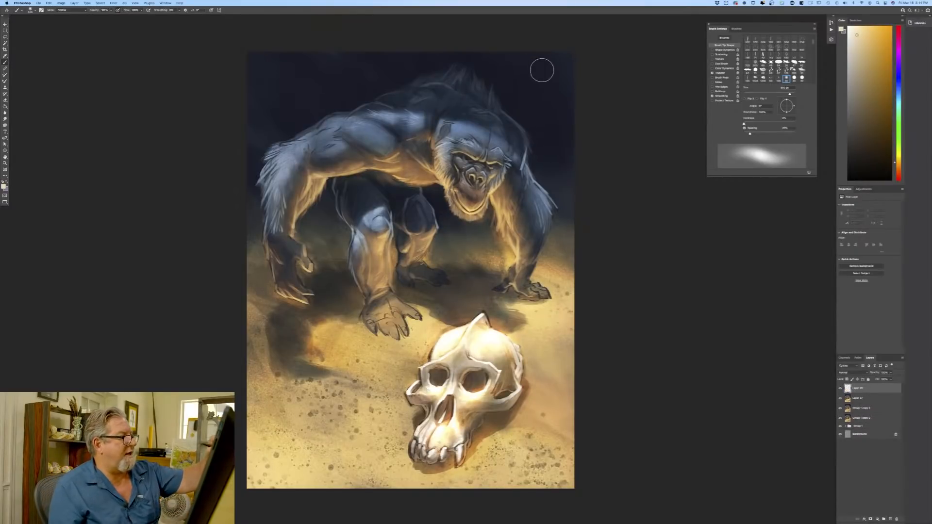
Paint a broad, soft cream light ray slanting from above the ape's head, across its far right-side arm, down to the skull.
mouse_move(568, 77)
mouse_down()
mouse_move(510, 302)
mouse_move(574, 100)
mouse_move(520, 301)
mouse_move(527, 359)
mouse_move(567, 243)
mouse_move(578, 103)
mouse_move(510, 301)
mouse_move(490, 292)
mouse_move(565, 53)
mouse_move(539, 39)
mouse_move(439, 377)
mouse_up()
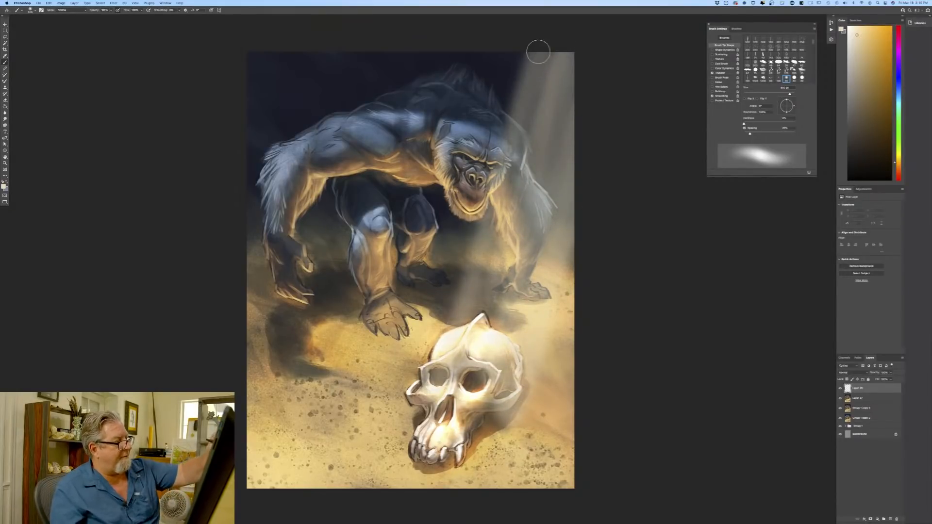
drag(539, 45, 456, 291)
mouse_move(516, 80)
mouse_down()
mouse_move(461, 305)
mouse_move(488, 309)
mouse_move(484, 291)
mouse_move(469, 427)
mouse_up()
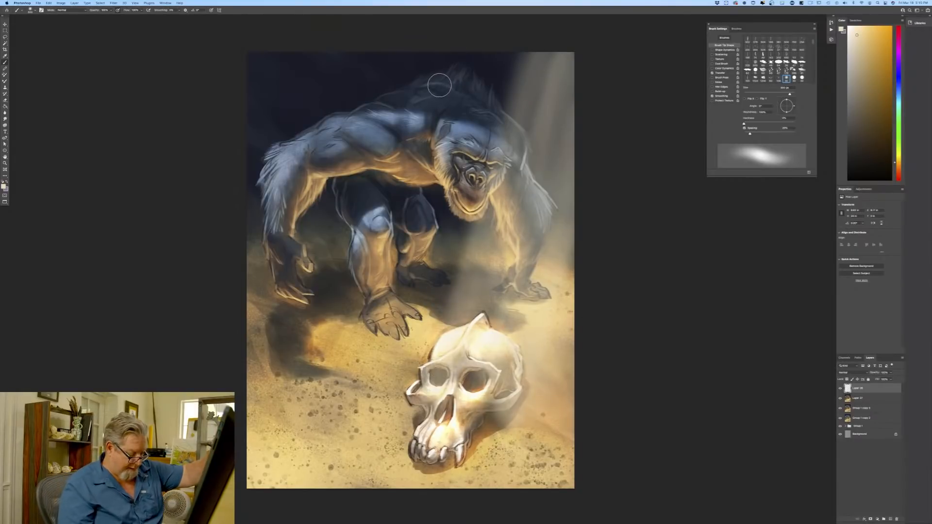
Paint a second diagonal light ray from the upper center over the ape's shoulder and down its front leg, widening it with parallel strokes.
drag(427, 92, 391, 219)
drag(445, 51, 389, 228)
drag(442, 48, 352, 309)
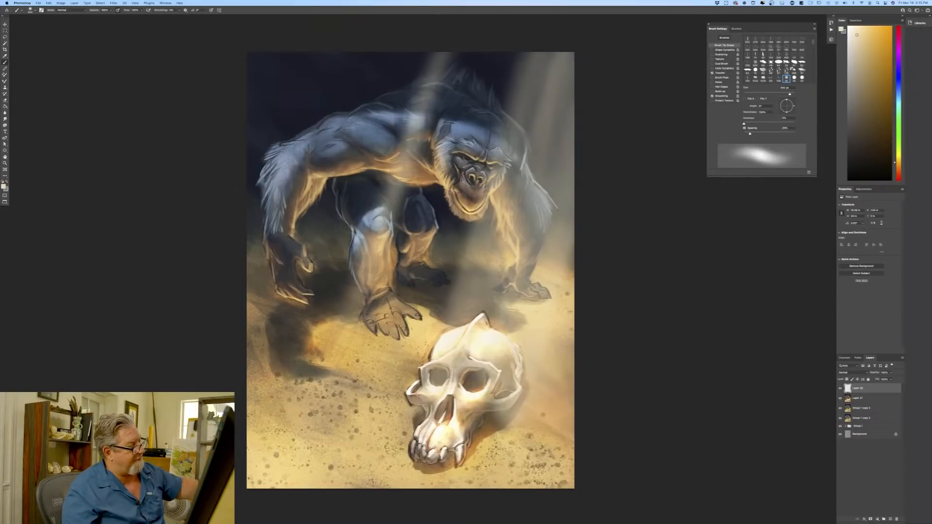
mouse_move(434, 61)
mouse_down()
mouse_move(346, 308)
mouse_move(358, 250)
mouse_up()
drag(422, 40, 347, 242)
drag(457, 55, 394, 245)
drag(473, 71, 403, 269)
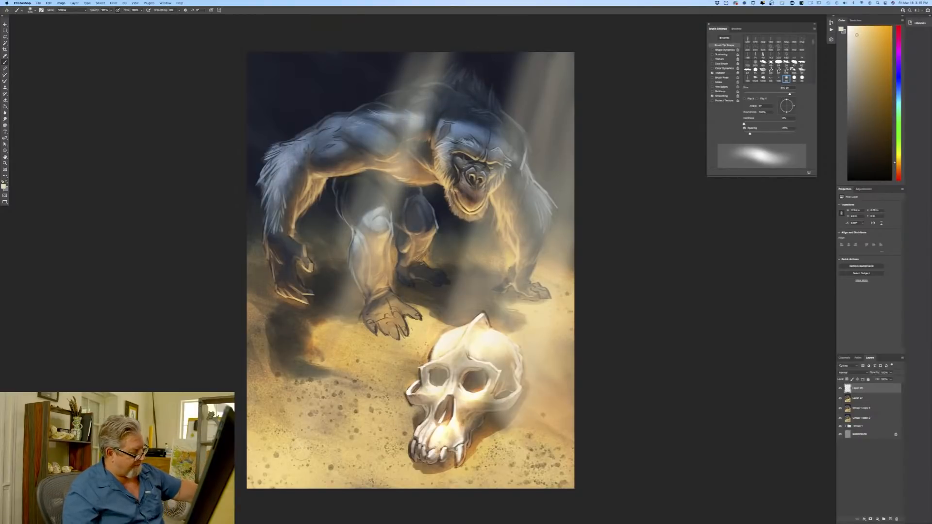
Extend the central light ray past the planted hand across the sand in the lower-left foreground.
mouse_move(301, 449)
mouse_down()
mouse_move(334, 391)
mouse_move(359, 313)
mouse_up()
drag(337, 362, 282, 479)
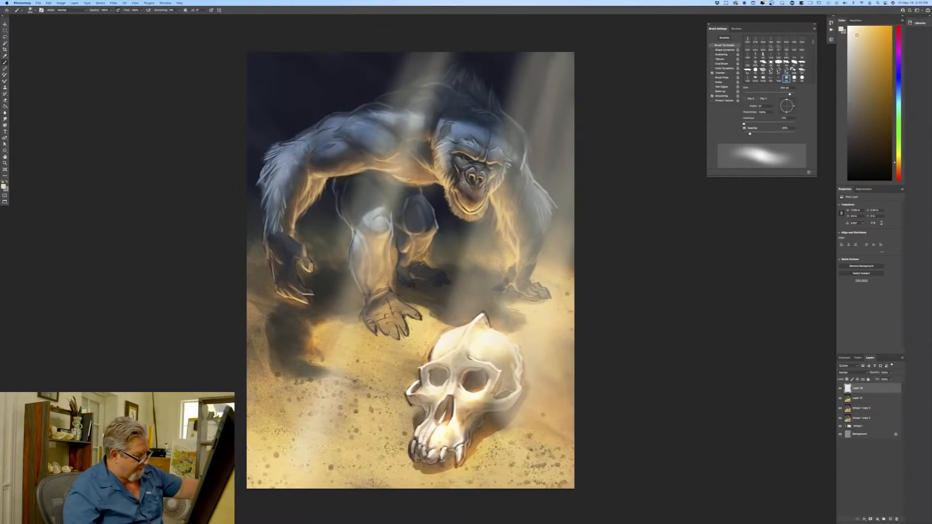
drag(357, 270, 313, 381)
drag(350, 255, 284, 432)
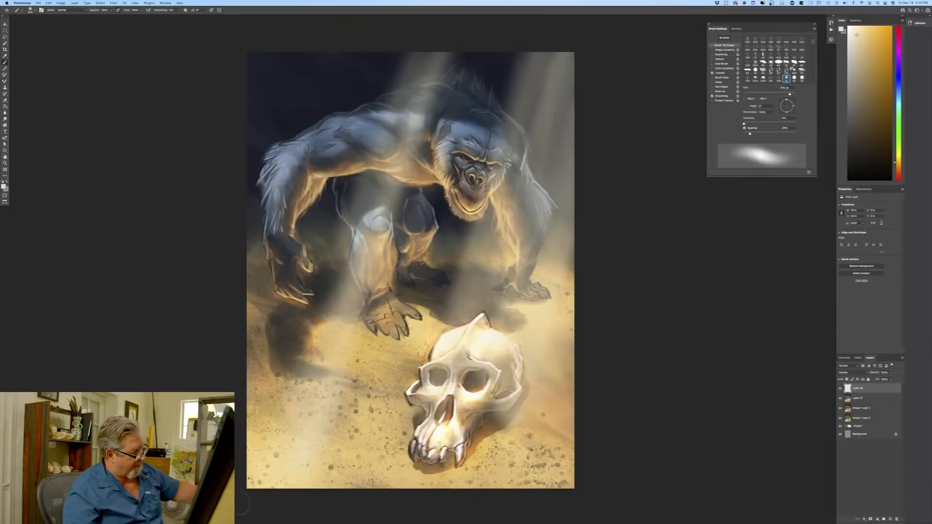
Paint soft diagonal light rays over the upper-left background and down across the ape's outstretched left-side arm.
drag(277, 335, 368, 50)
mouse_move(262, 262)
mouse_down()
mouse_move(338, 90)
mouse_move(263, 223)
mouse_up()
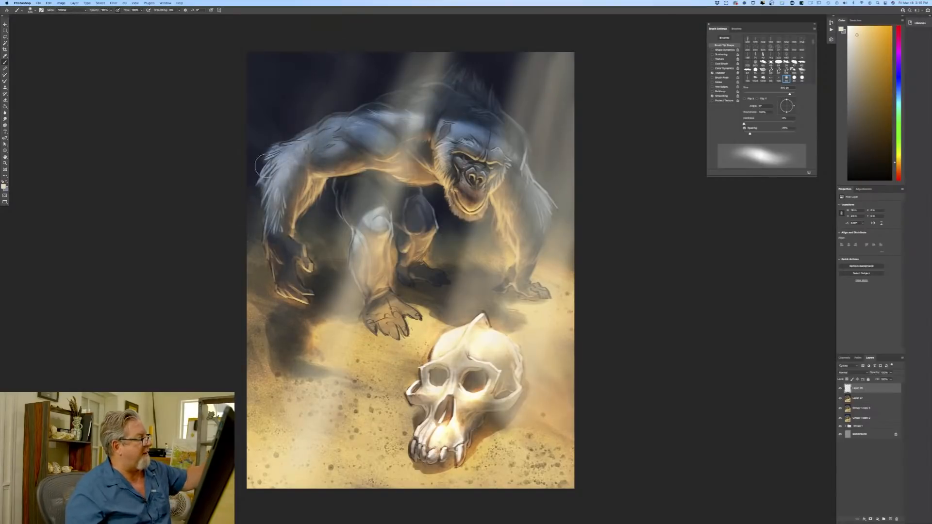
mouse_move(322, 55)
mouse_down()
mouse_move(252, 174)
mouse_move(301, 64)
mouse_up()
mouse_move(302, 63)
mouse_down()
mouse_move(244, 158)
mouse_move(285, 50)
mouse_move(306, 44)
mouse_move(319, 52)
mouse_move(306, 94)
mouse_move(335, 59)
mouse_move(252, 243)
mouse_up()
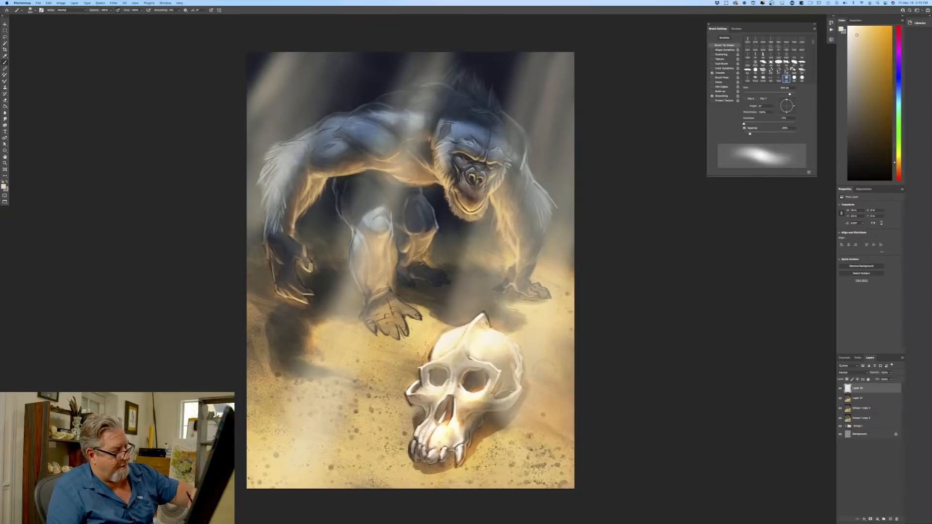
Brush pale haze along the painting's right edge and add a faint ray beside the ape's face toward the skull.
mouse_move(564, 330)
mouse_down()
mouse_move(541, 459)
mouse_move(549, 463)
mouse_up()
drag(583, 373, 555, 478)
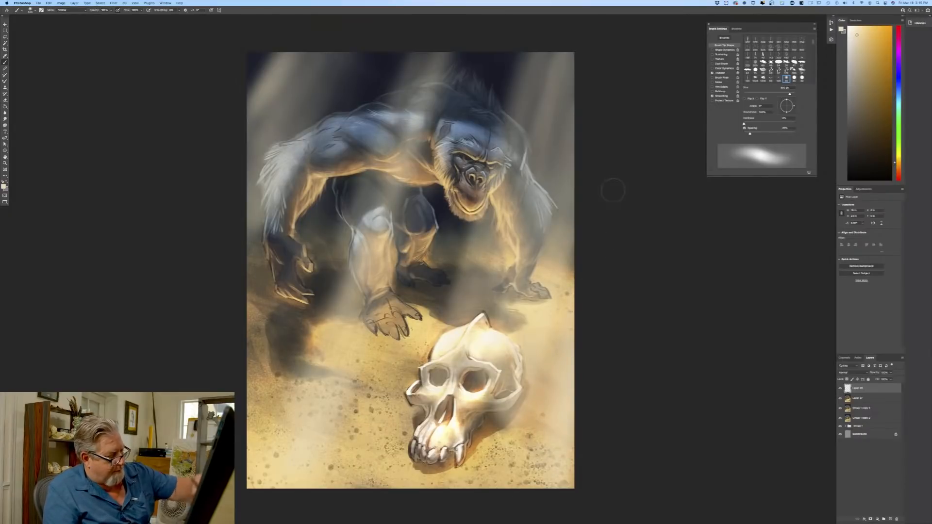
drag(576, 293, 569, 238)
drag(571, 272, 569, 216)
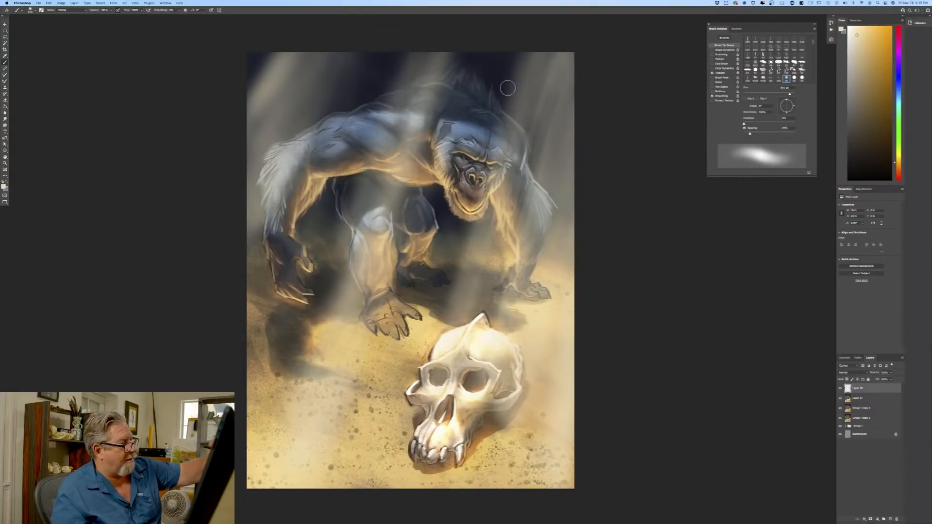
drag(515, 88, 452, 316)
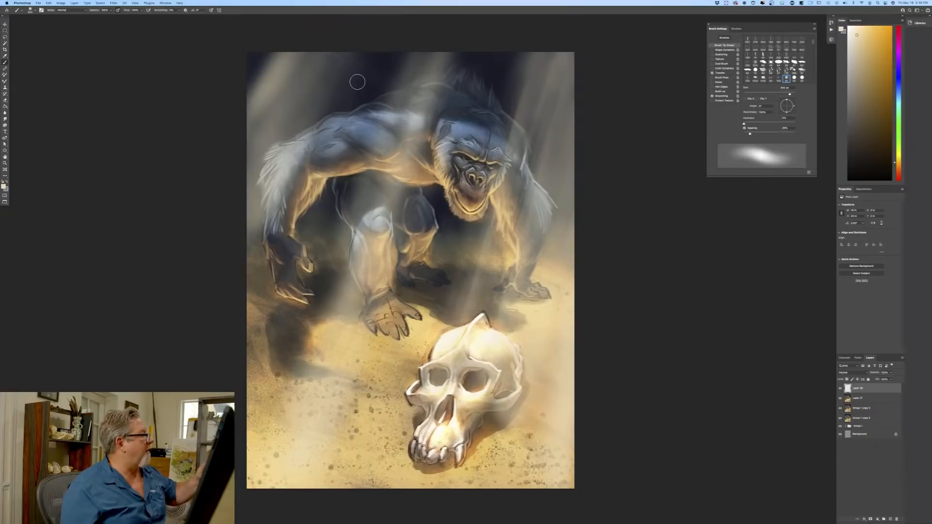
Soften the light ray layer with a Gaussian Blur.
click(113, 3)
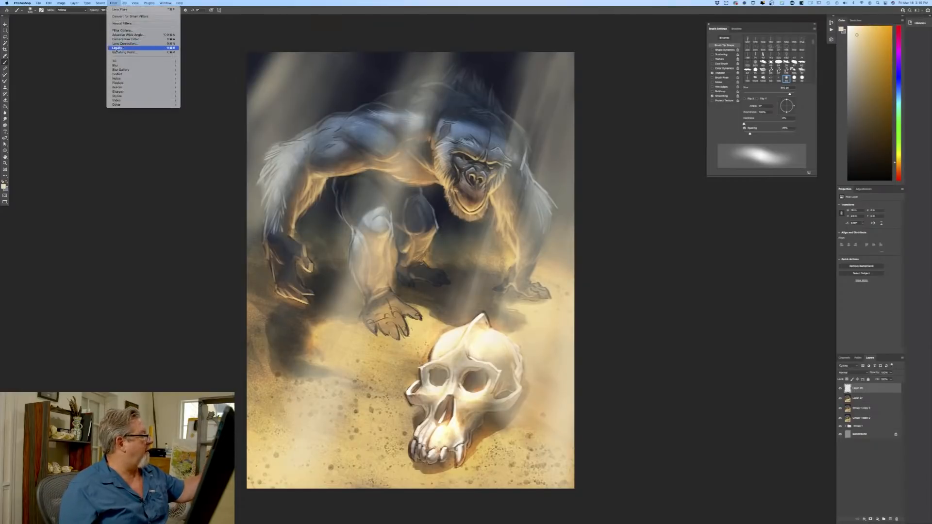
mouse_move(118, 66)
click(193, 82)
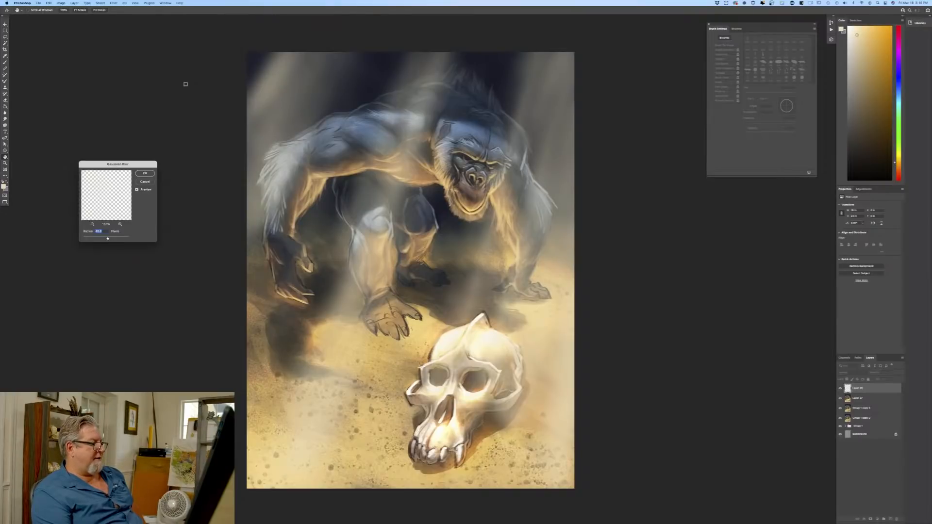
click(145, 174)
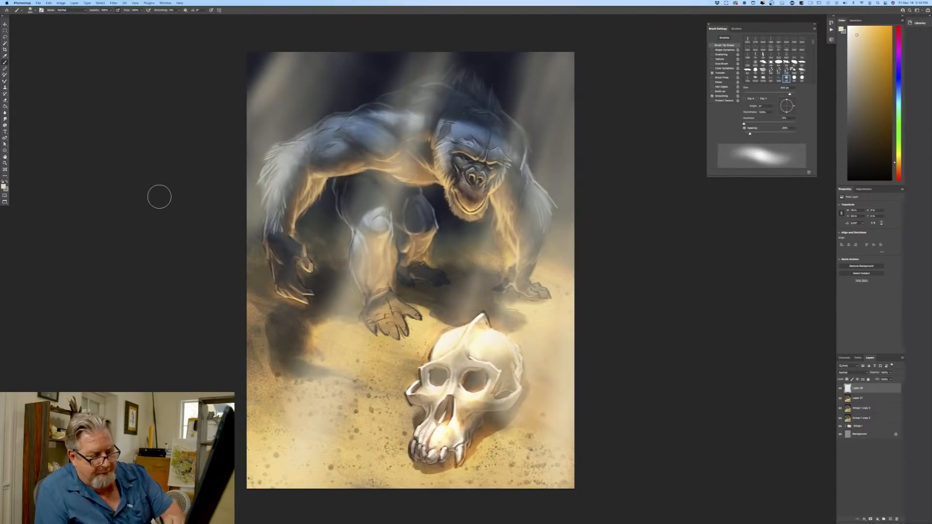
Add a new layer between the light rays and the painting layer, and pick a slightly warmer cream foreground color.
click(866, 401)
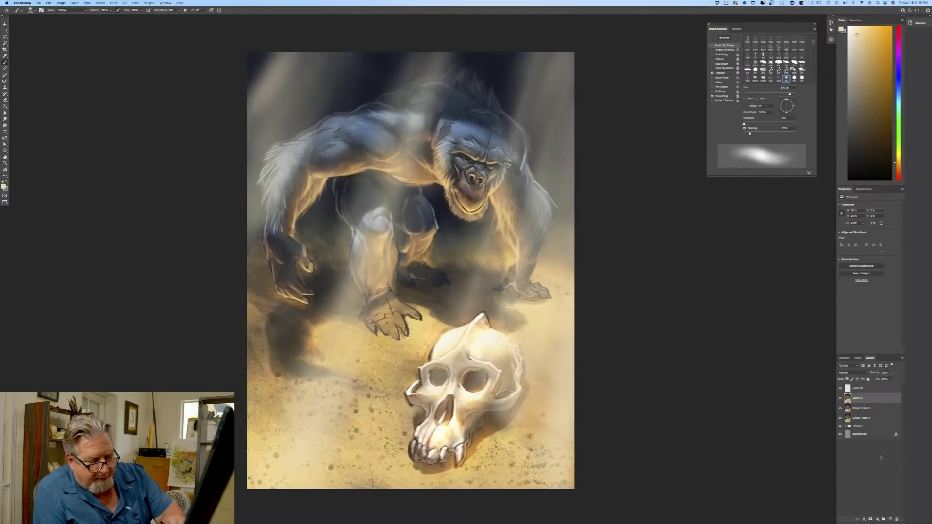
click(890, 518)
click(4, 185)
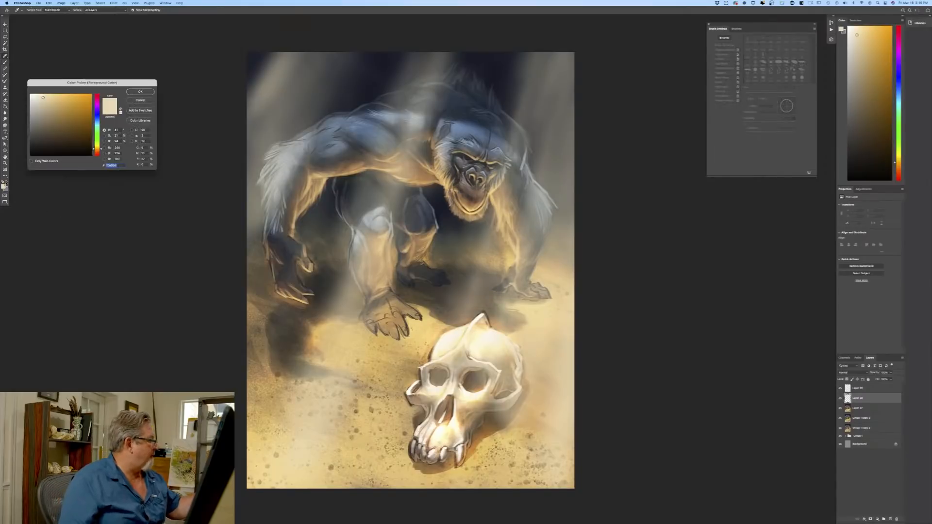
key(Return)
key(b)
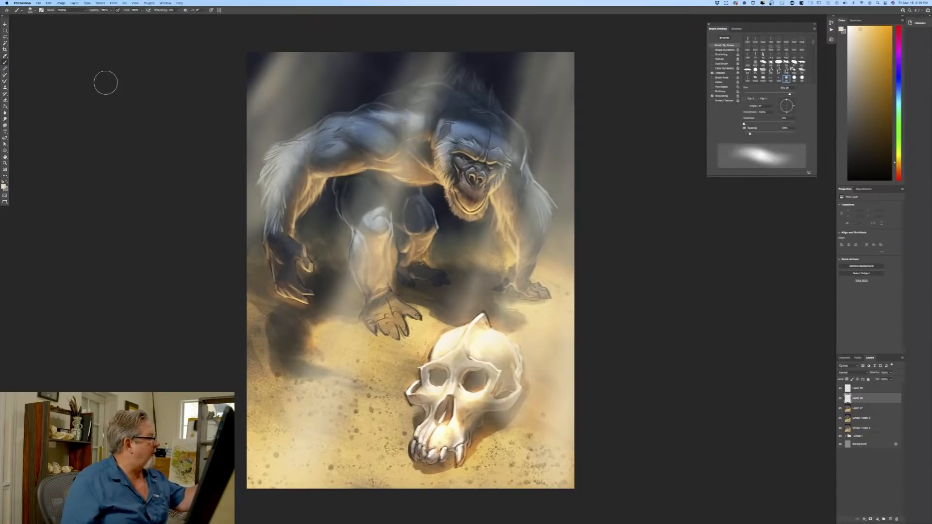
Choose the first preset in the brush list, a textured painting brush, and turn on pressure-controlled size.
right_click(54, 34)
click(29, 67)
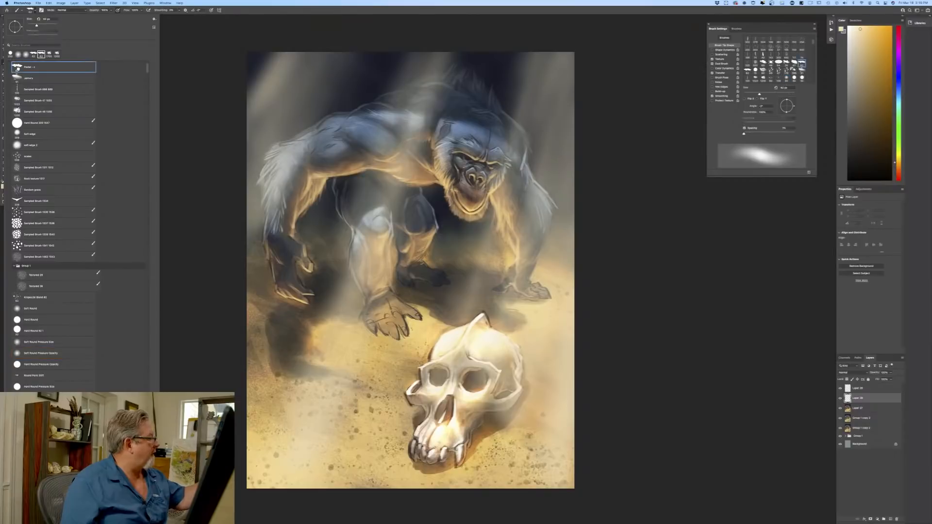
key(Return)
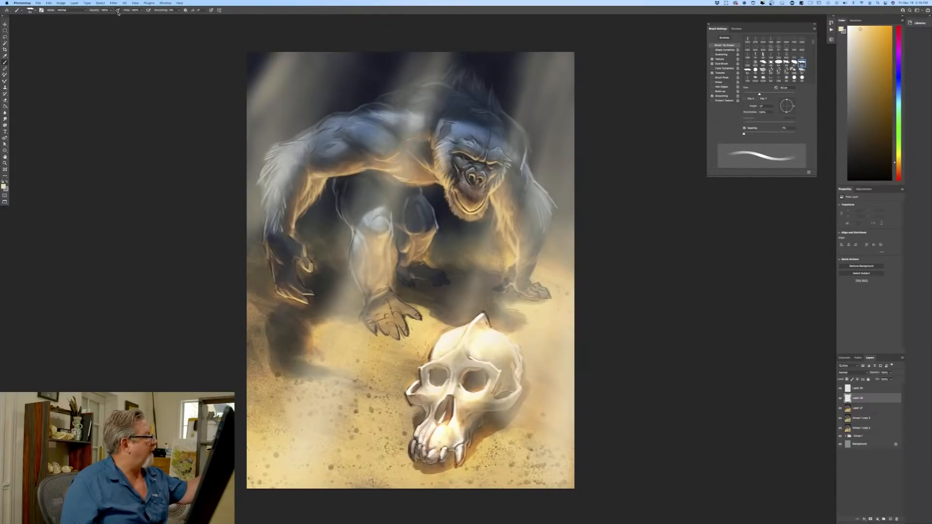
click(212, 10)
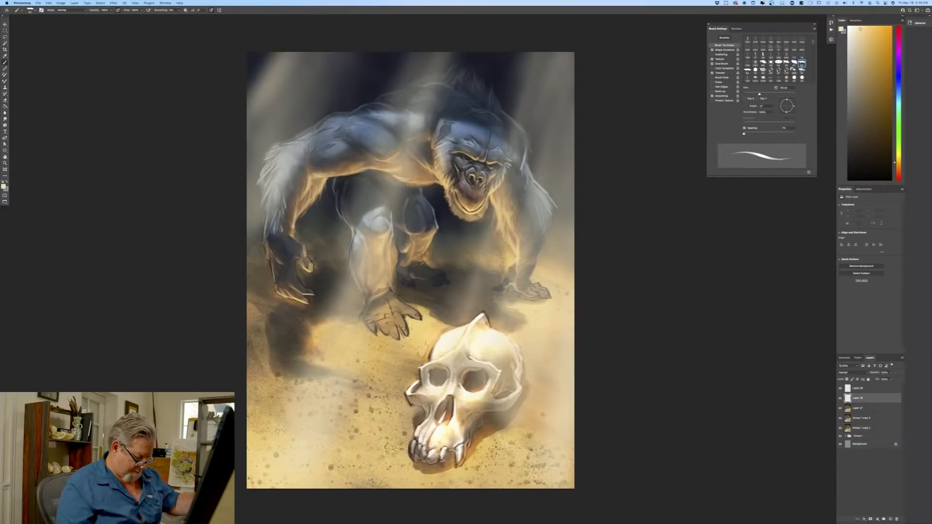
Shrink the brush and dot tiny cream dust motes through the right, central and upper-left light rays.
key(bracketleft)
key(bracketleft)
key(bracketleft)
key(bracketleft)
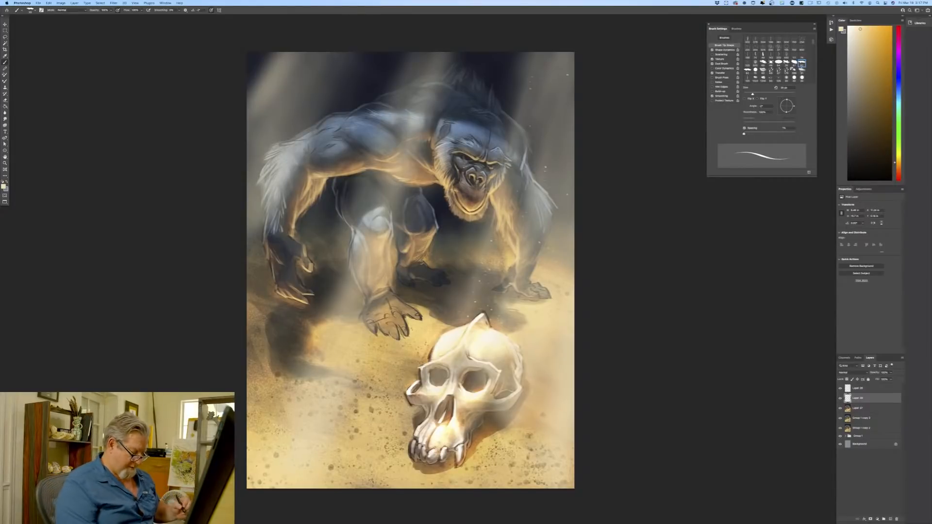
key(super+plus)
key(super+plus)
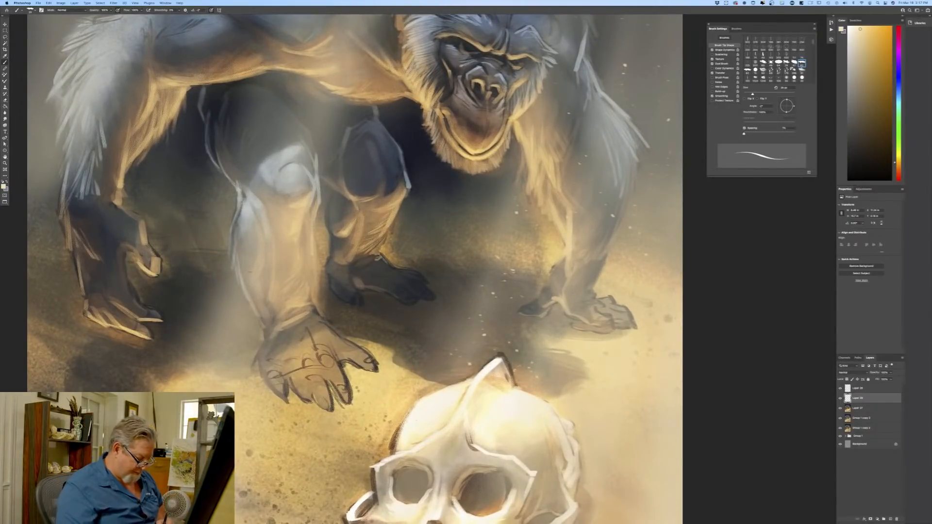
key(super+minus)
key(super+minus)
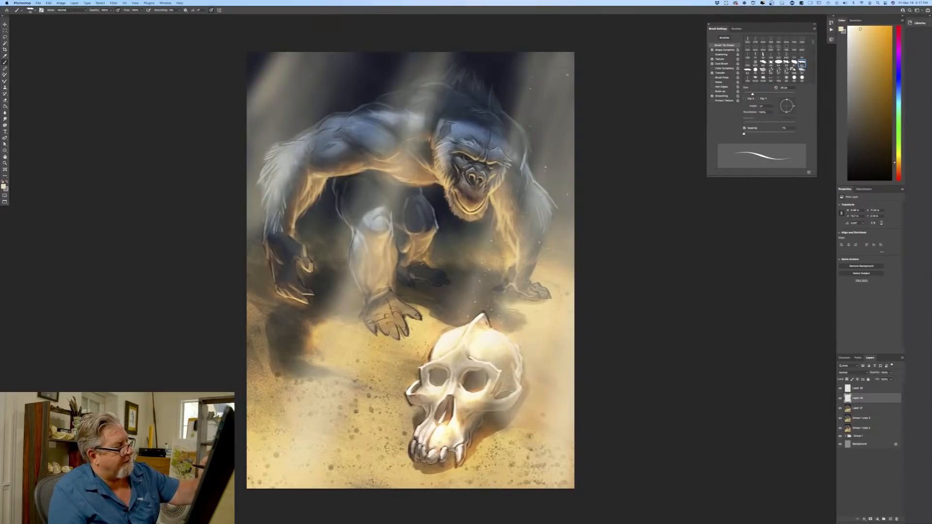
click(436, 61)
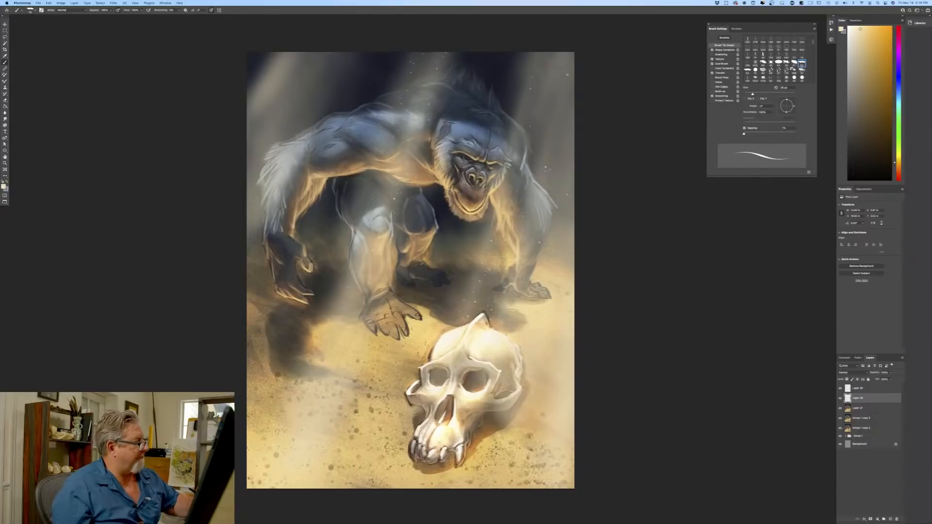
click(297, 96)
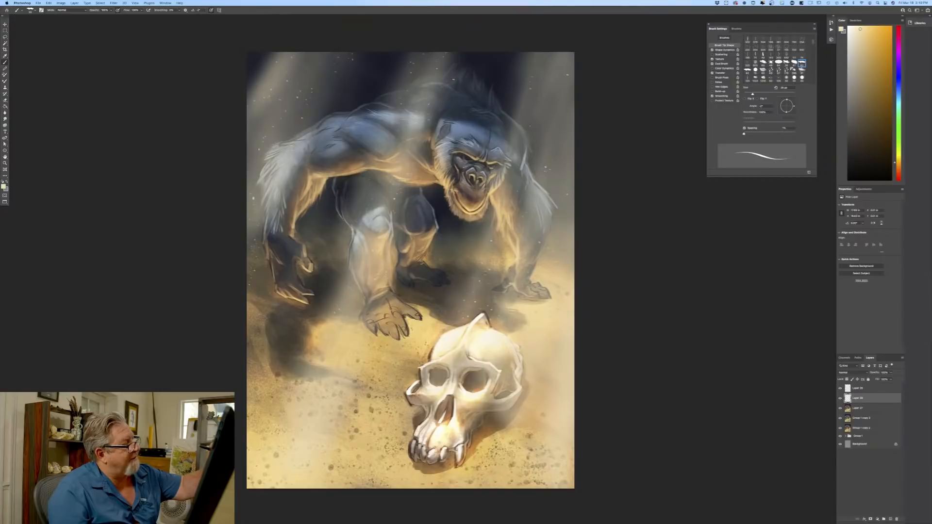
Set the foreground color to a muted medium blue for painting with the brush.
click(3, 186)
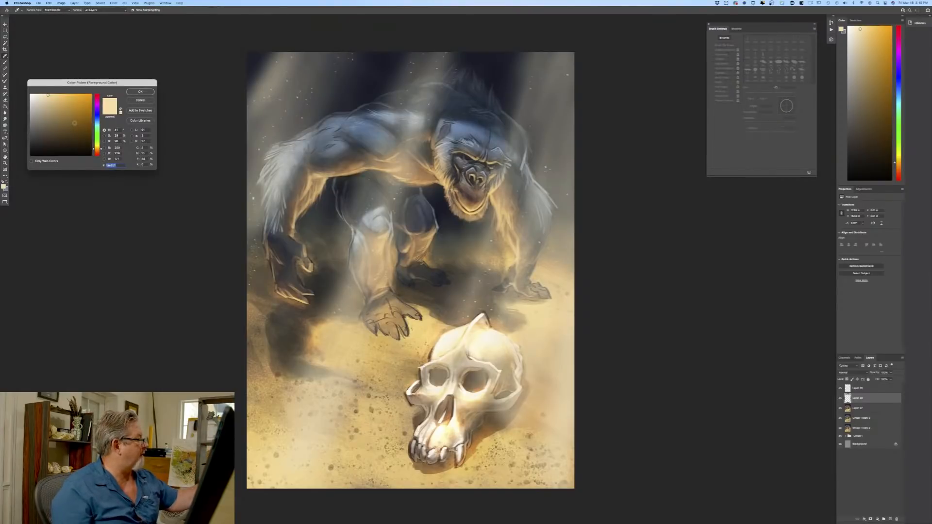
click(97, 121)
click(53, 111)
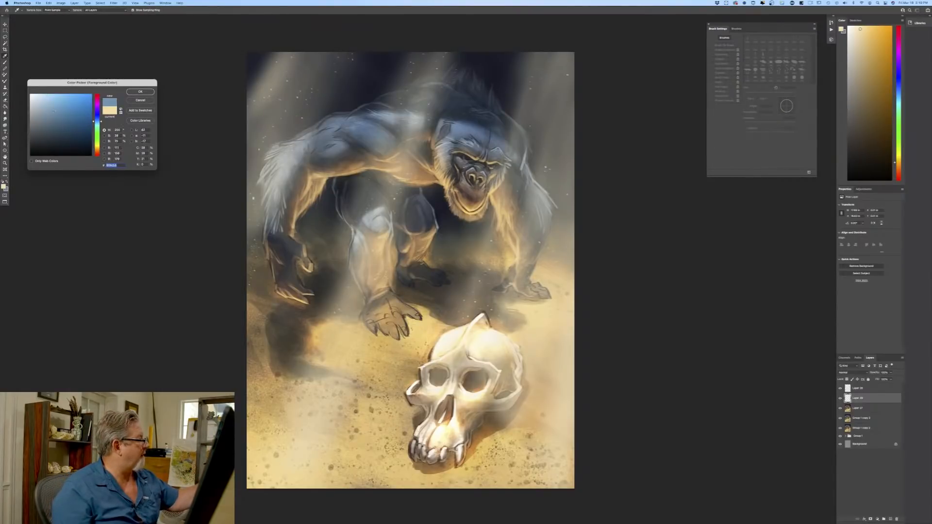
click(97, 119)
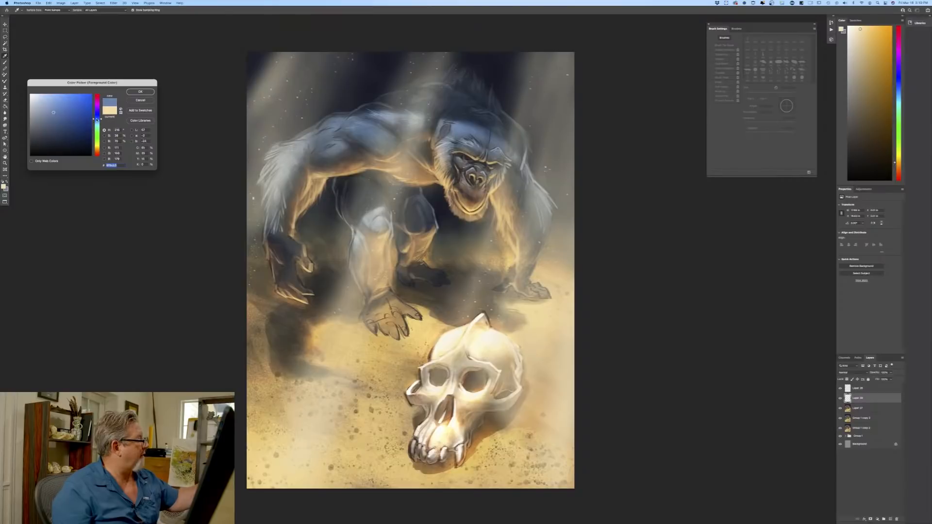
click(97, 120)
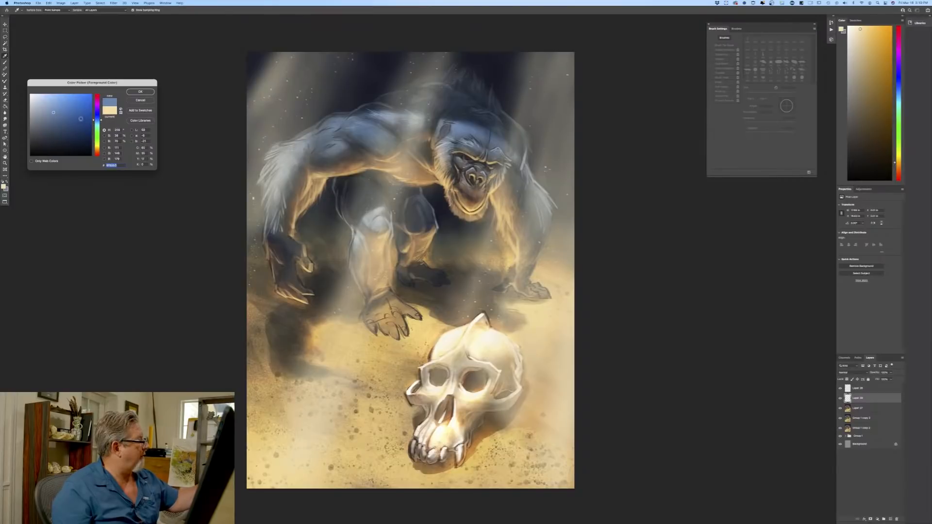
click(140, 91)
key(b)
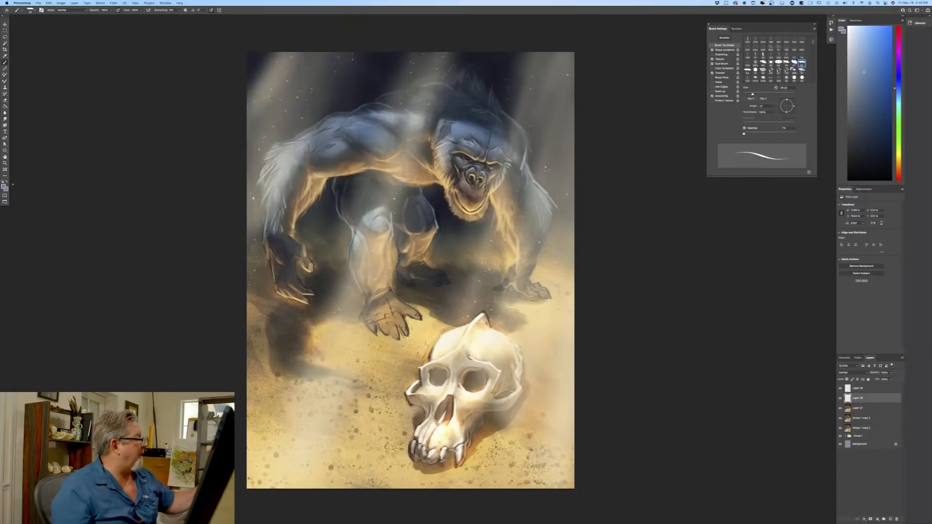
Darken the foreground color through two successively deeper, more saturated blues.
click(4, 186)
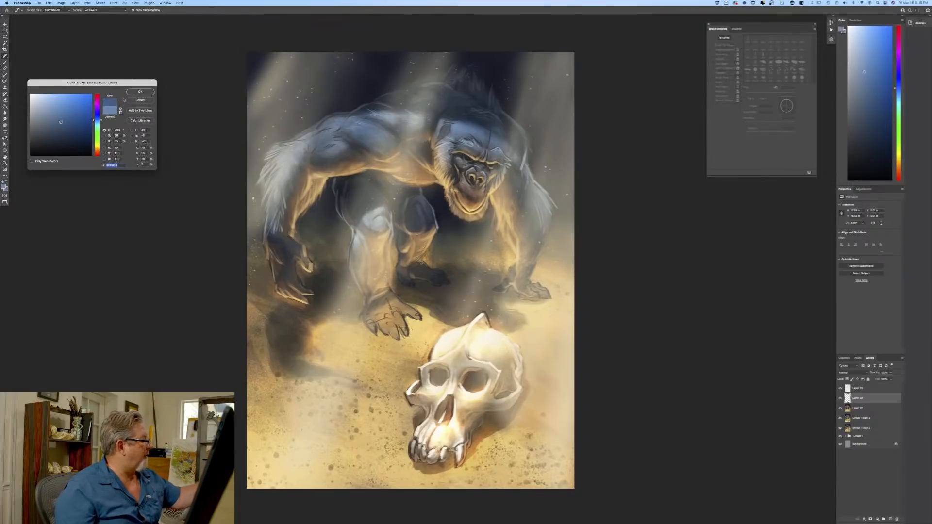
key(Return)
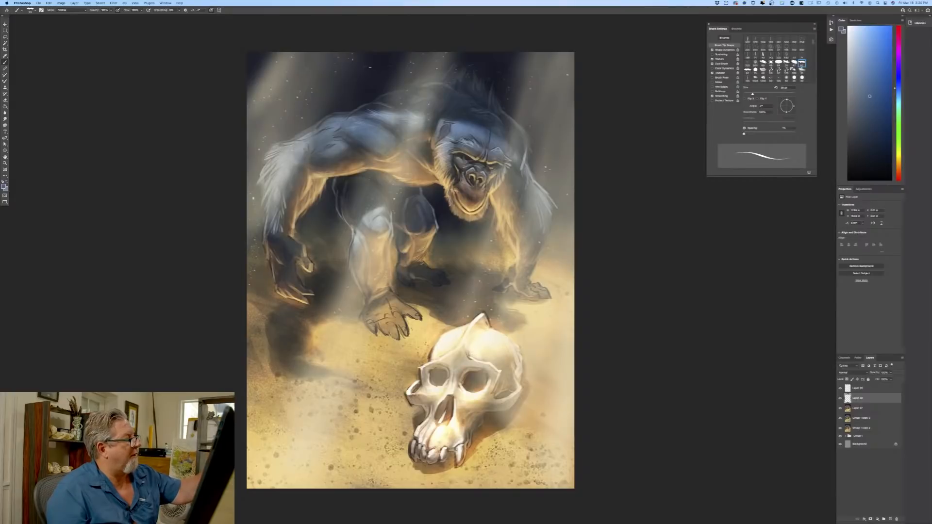
click(3, 186)
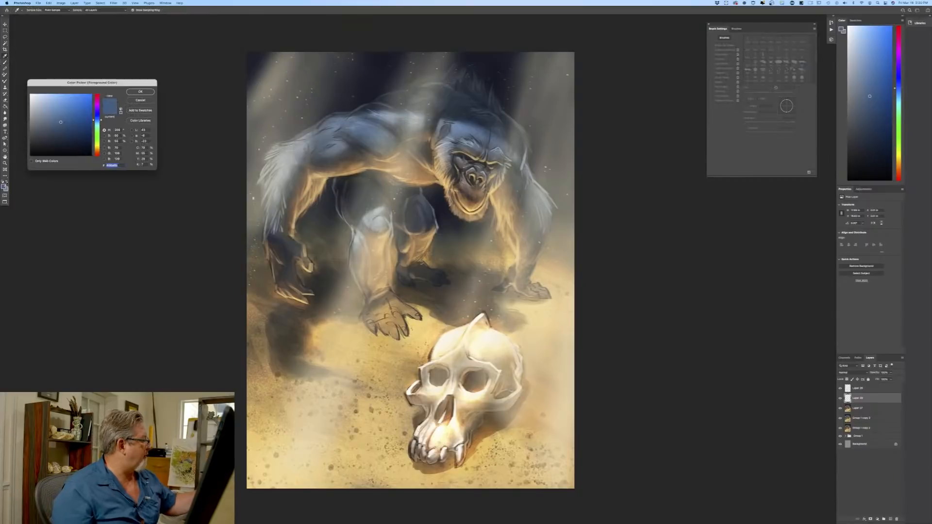
click(66, 127)
click(141, 92)
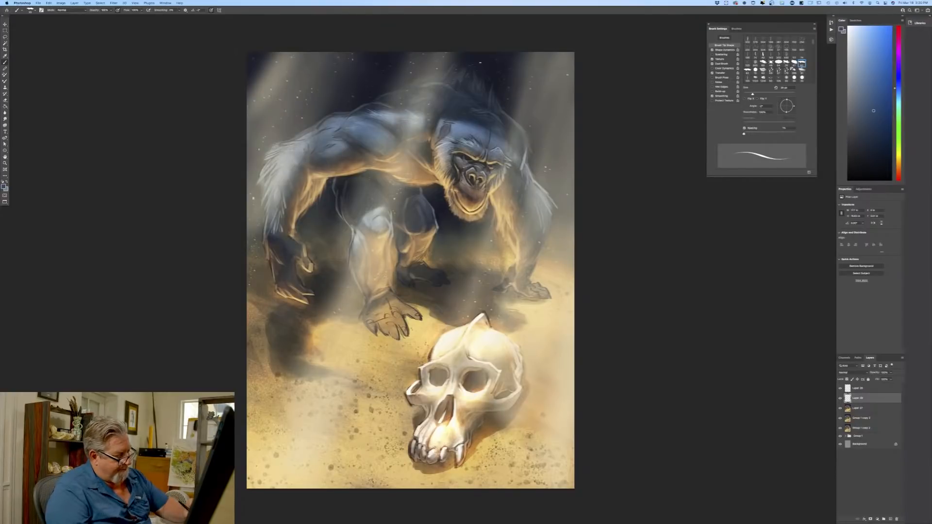
Change the foreground color to a near-white with a yellow hue.
click(3, 187)
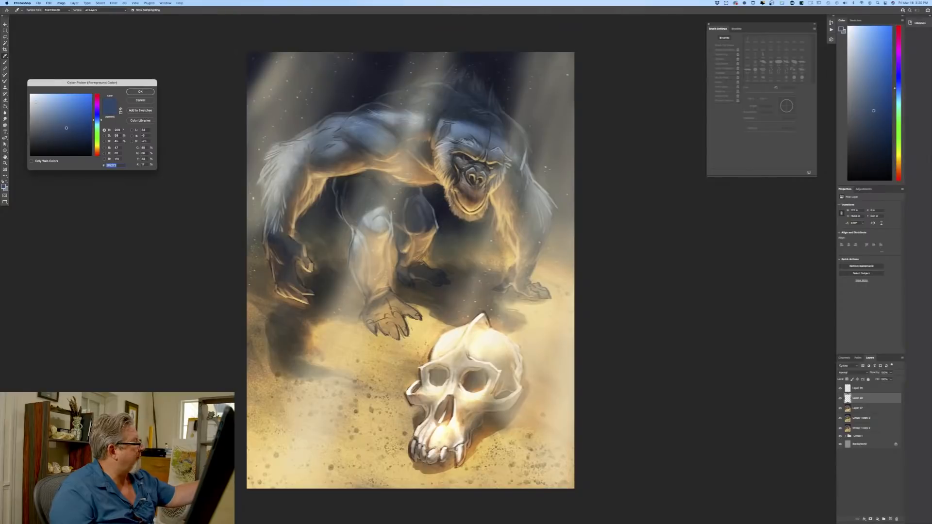
click(97, 148)
click(31, 96)
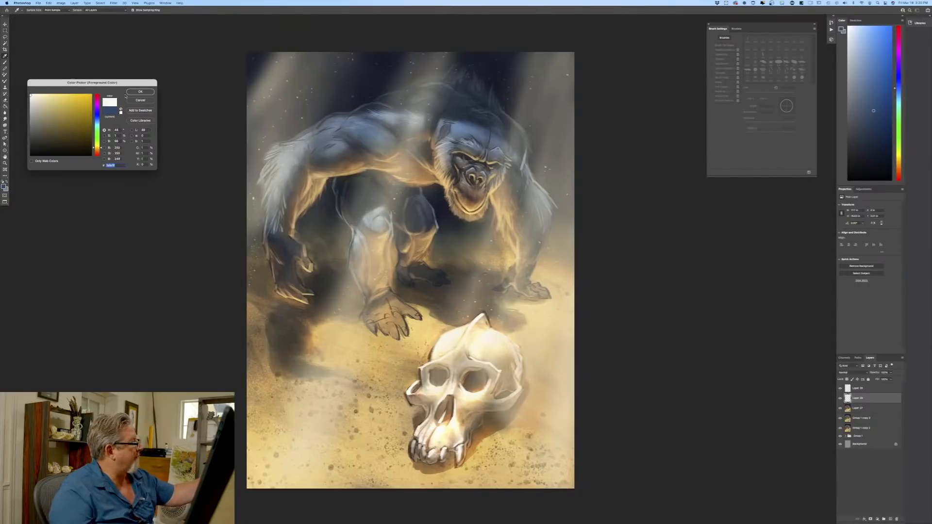
click(141, 91)
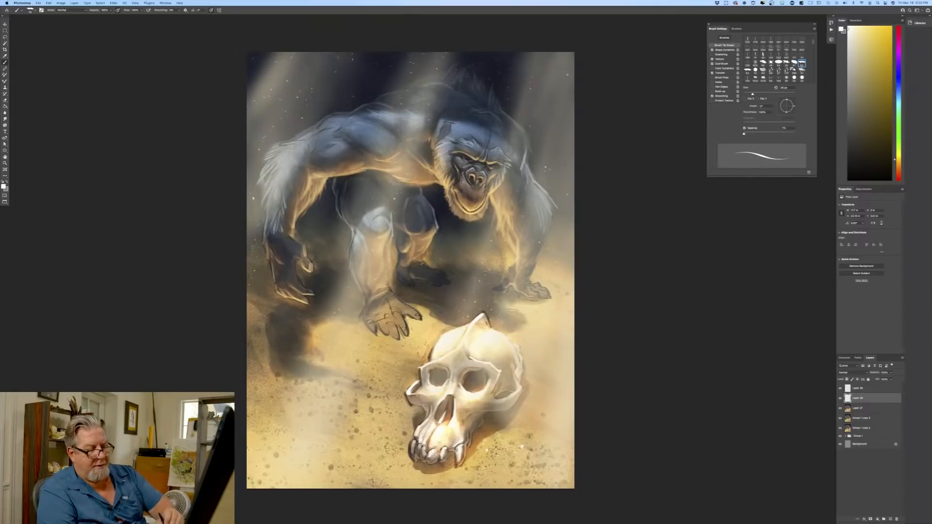
Merge the light ray, dust mote and painting layers into a single layer.
click(857, 410)
shift+click(857, 388)
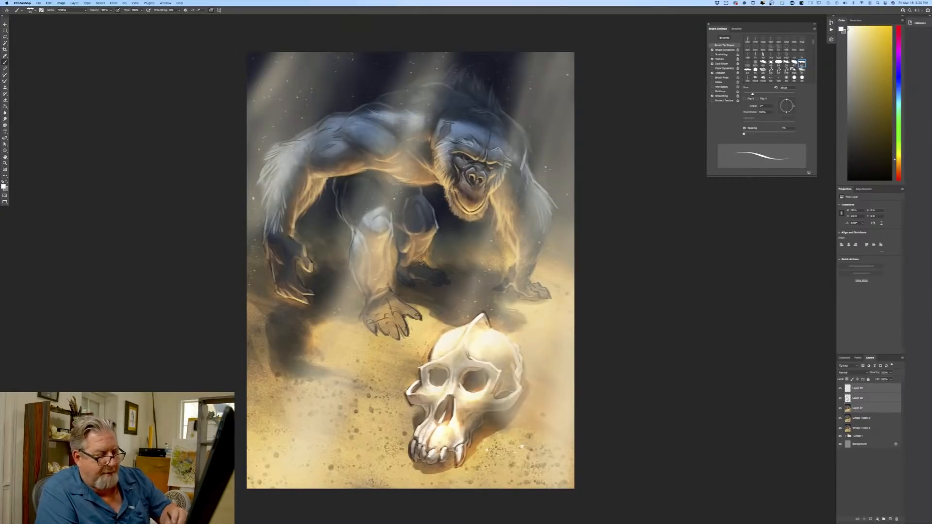
click(74, 3)
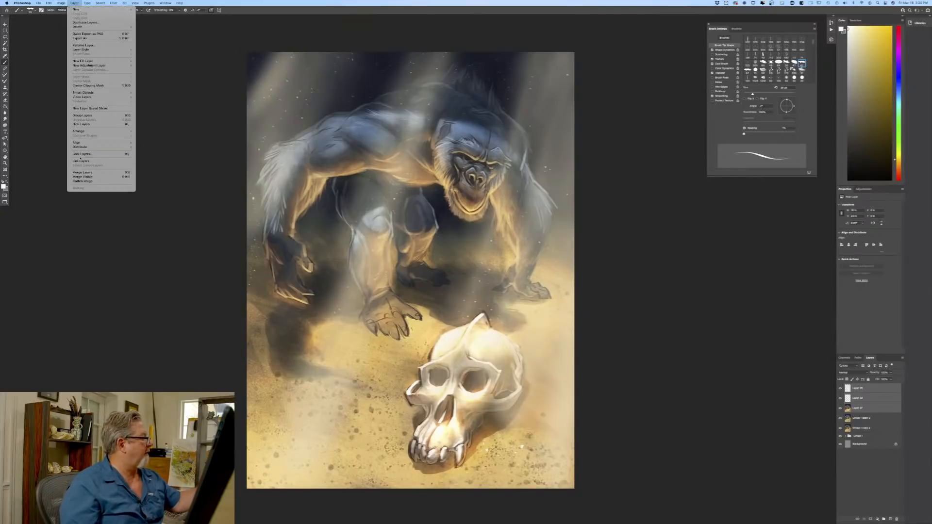
click(92, 174)
Set the foreground color to a pale yellowish cream.
click(4, 186)
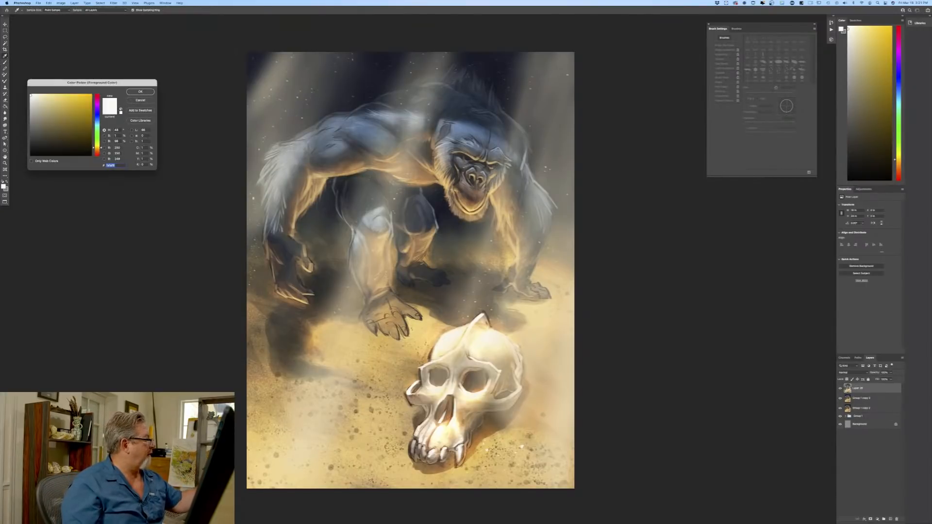
click(49, 96)
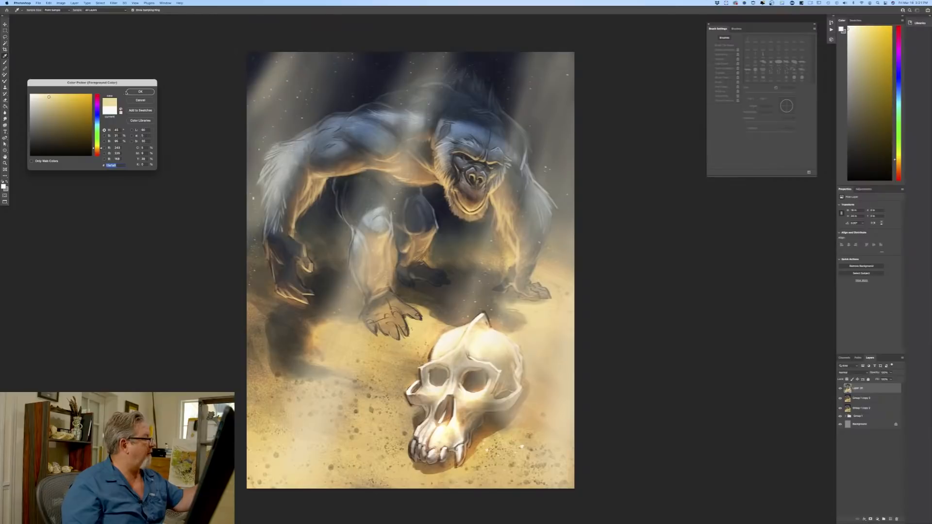
click(127, 92)
Choose the Soft Round Pressure Opacity brush and lower its opacity substantially.
click(34, 11)
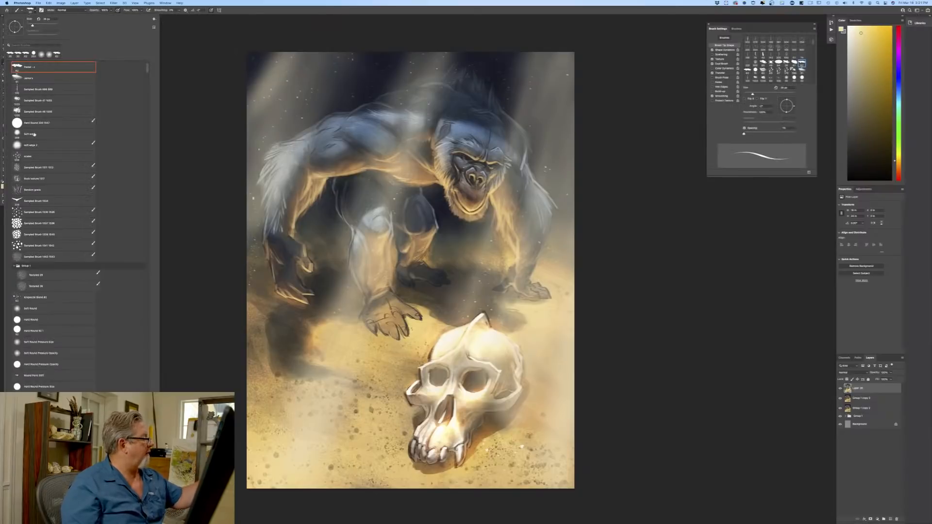
click(29, 353)
click(188, 284)
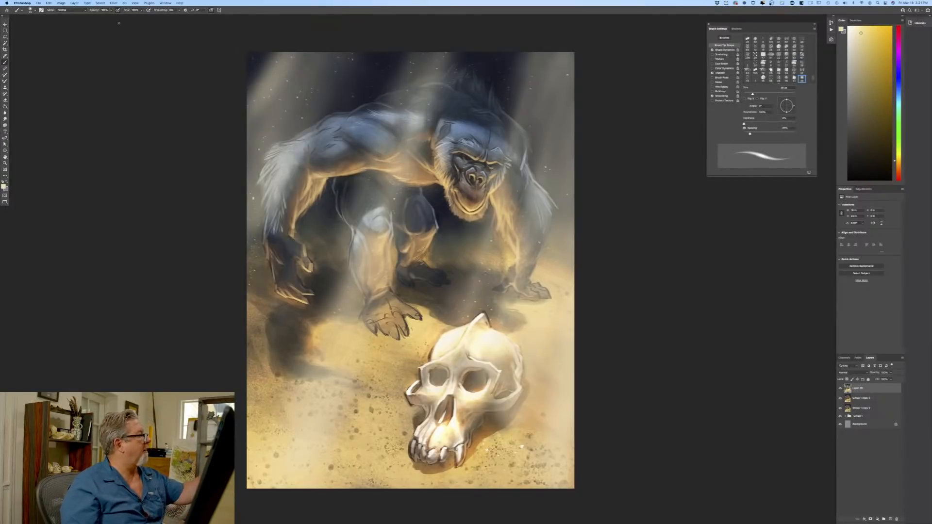
drag(111, 11, 94, 17)
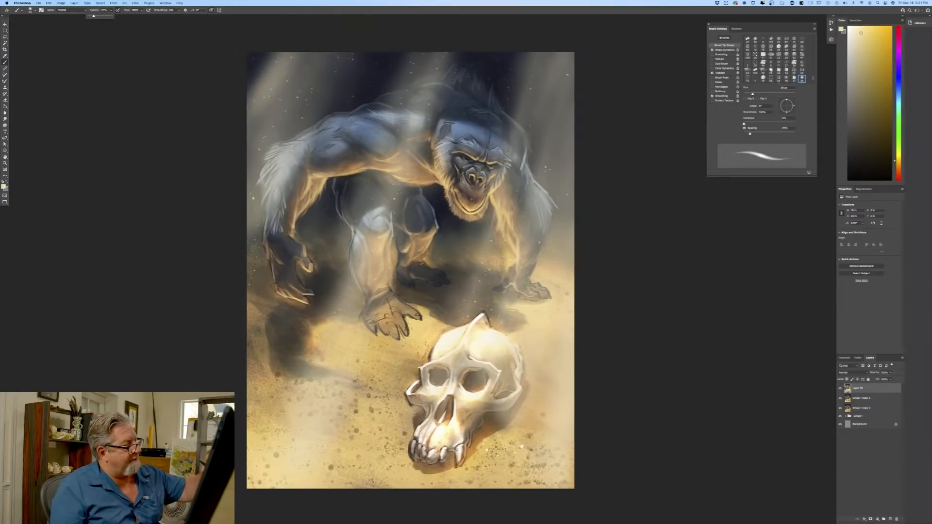
Enlarge the soft brush considerably and set its blending mode to Color Dodge.
key(])
key(])
key(])
key(])
key(])
key(])
key(])
key(])
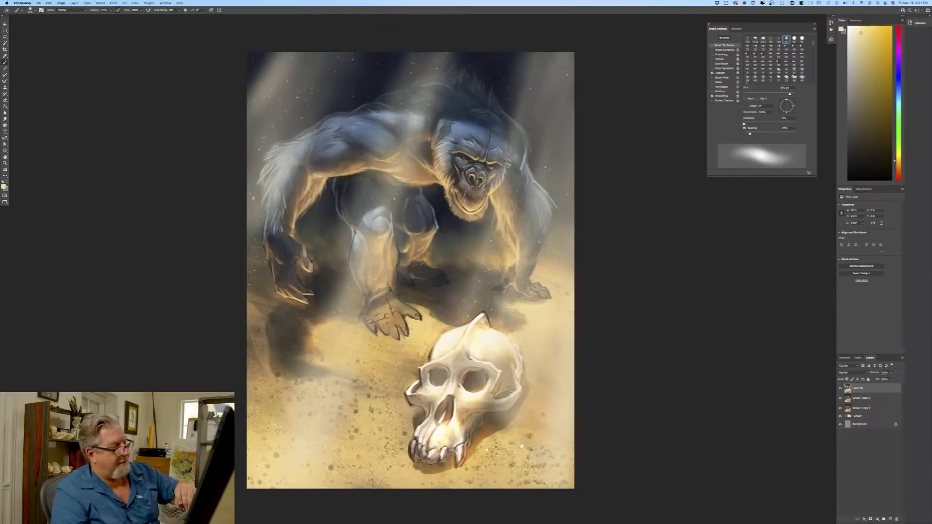
click(70, 9)
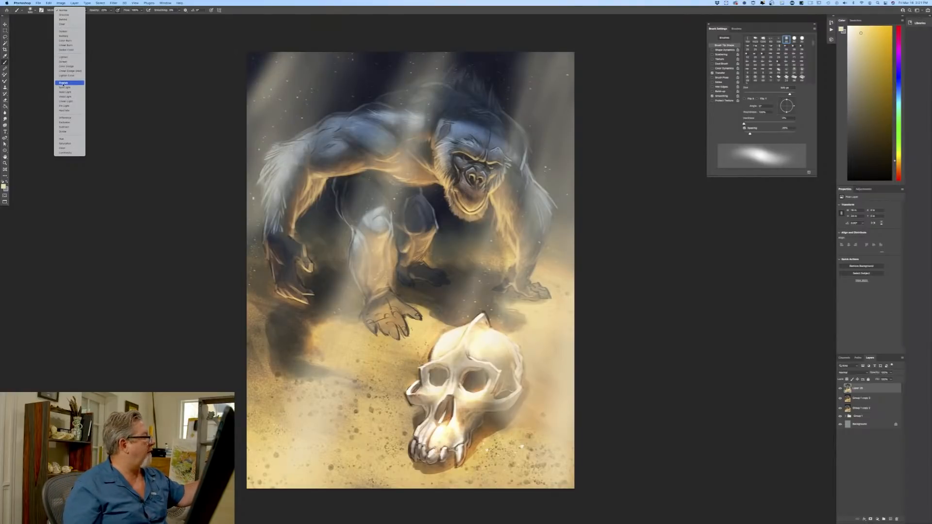
click(83, 199)
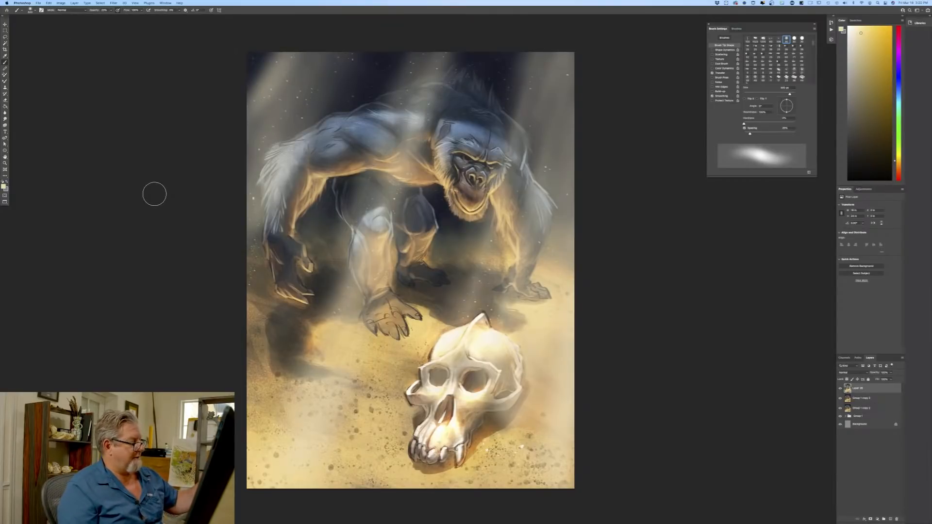
click(68, 10)
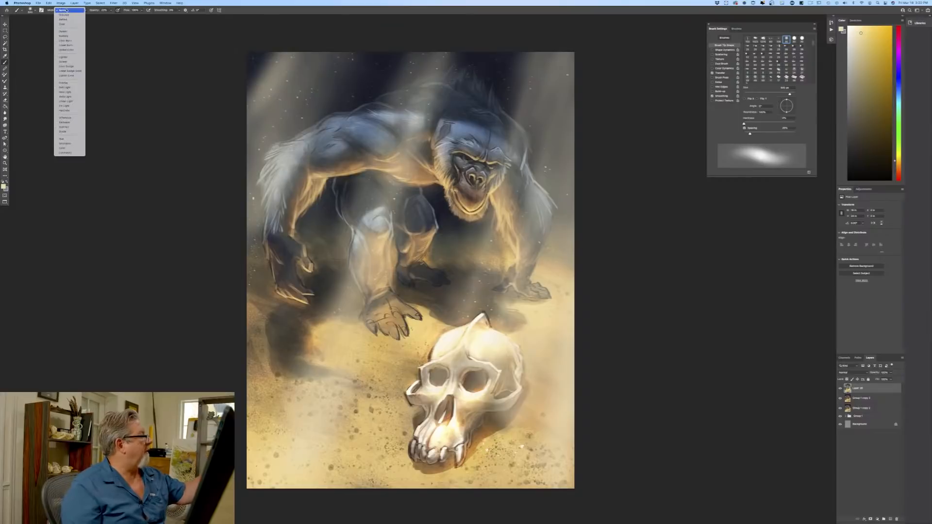
click(66, 66)
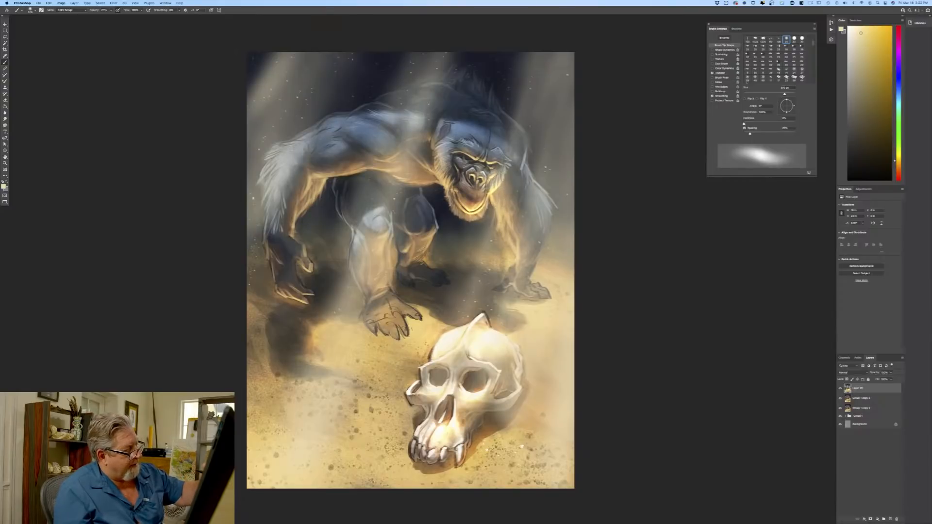
Brush soft Color Dodge glows over the warm-lit edges of the ape's arms, chest and chin, legs and the raised hand by its shadow.
mouse_move(501, 221)
mouse_down()
mouse_move(517, 250)
mouse_move(509, 235)
mouse_up()
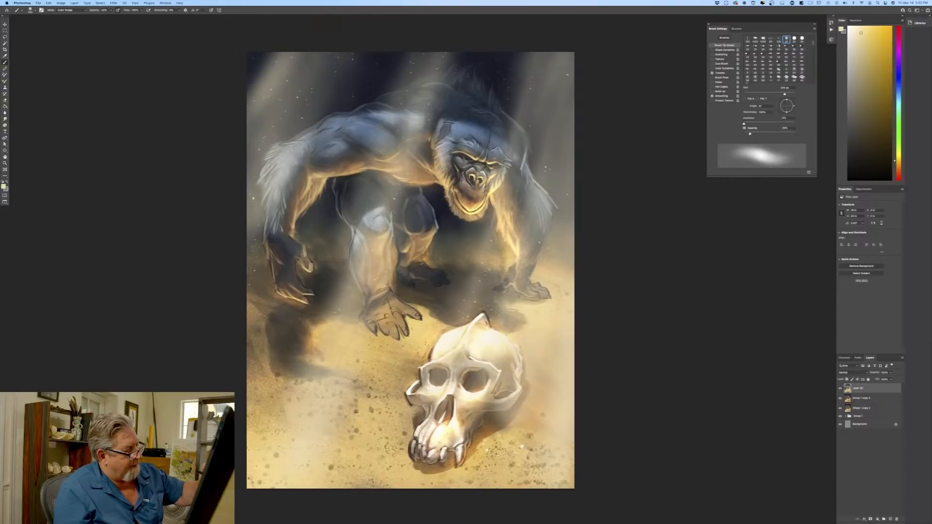
drag(428, 183, 442, 173)
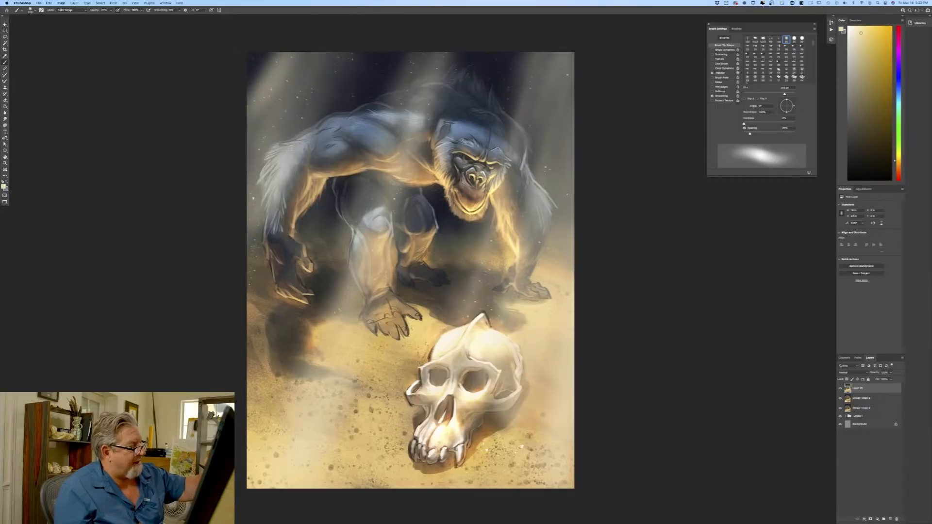
mouse_move(426, 231)
mouse_down()
mouse_move(434, 239)
mouse_move(413, 262)
mouse_move(385, 242)
mouse_move(384, 279)
mouse_up()
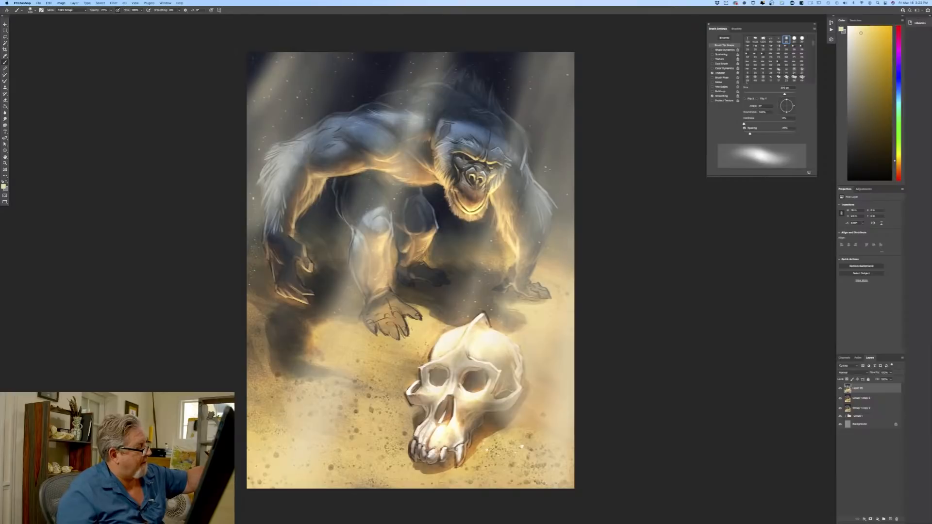
drag(307, 179, 310, 204)
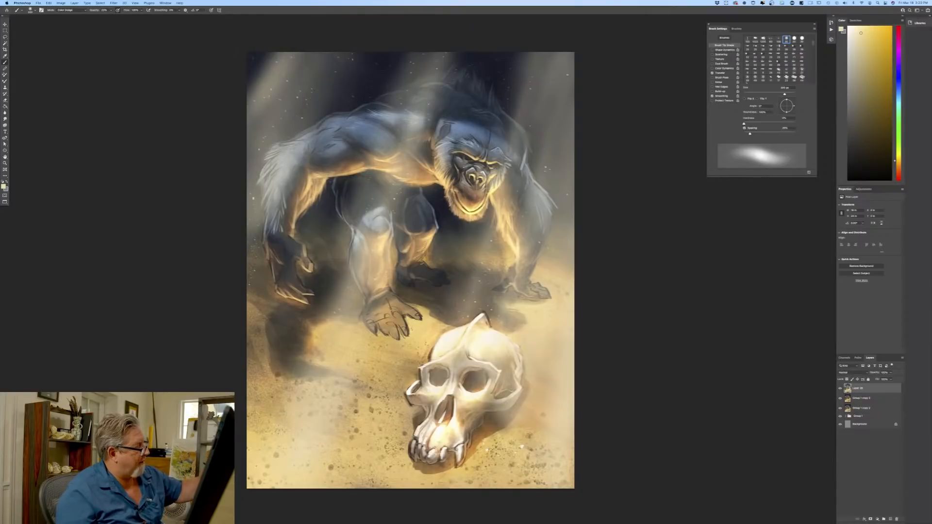
mouse_move(307, 263)
mouse_down()
mouse_move(309, 296)
mouse_move(297, 293)
mouse_up()
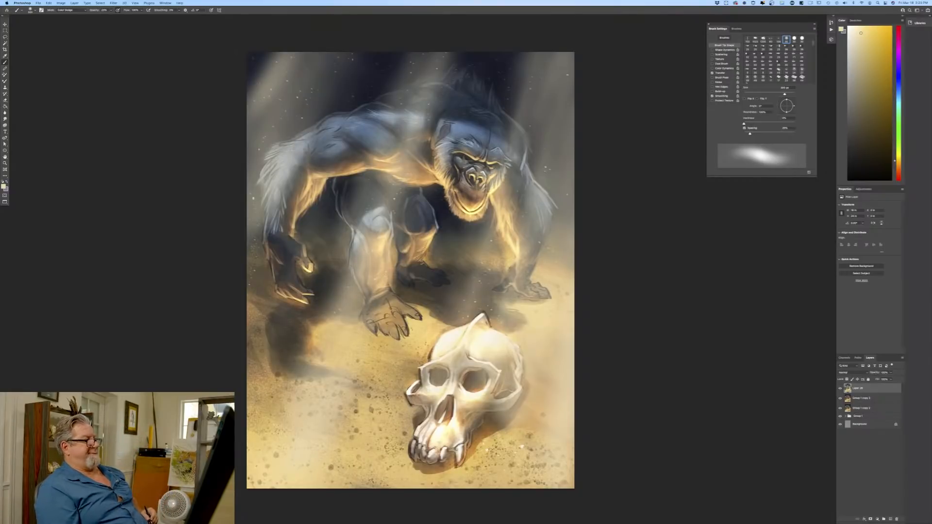
drag(381, 271, 380, 285)
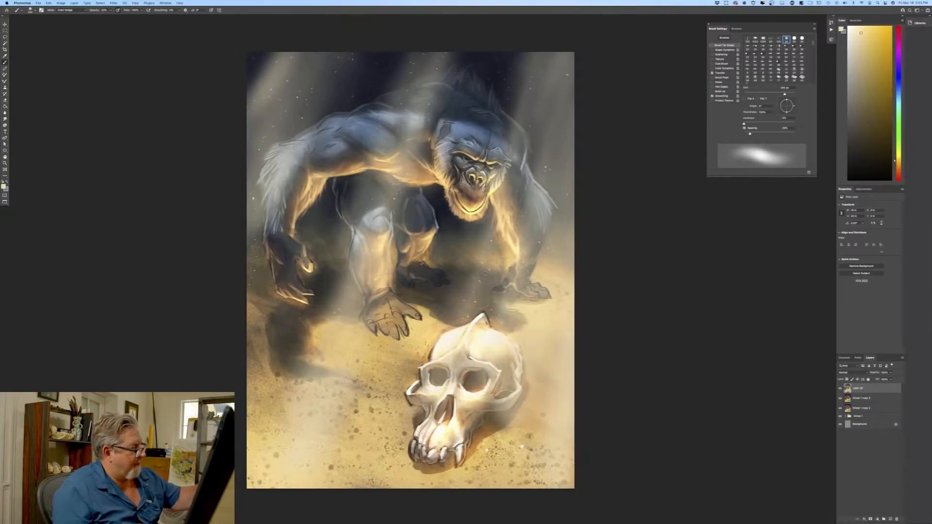
drag(415, 259, 412, 243)
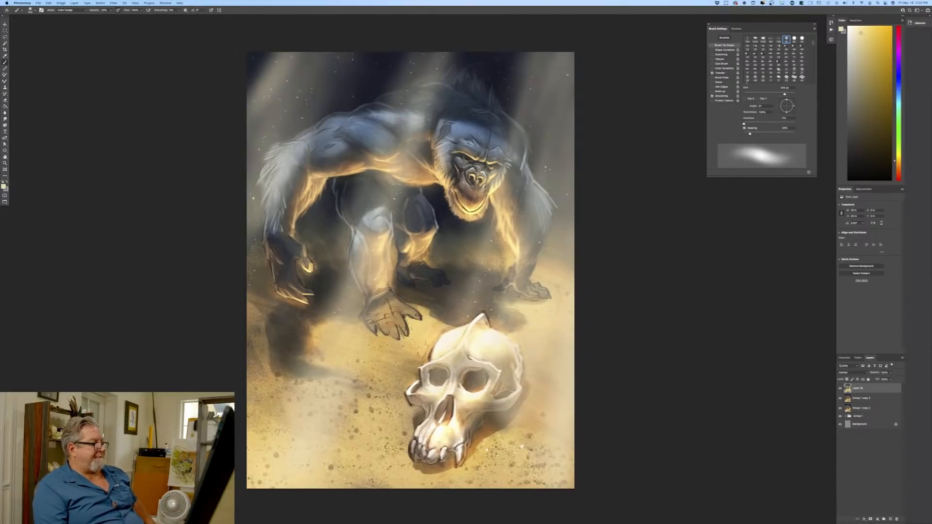
key(super+minus)
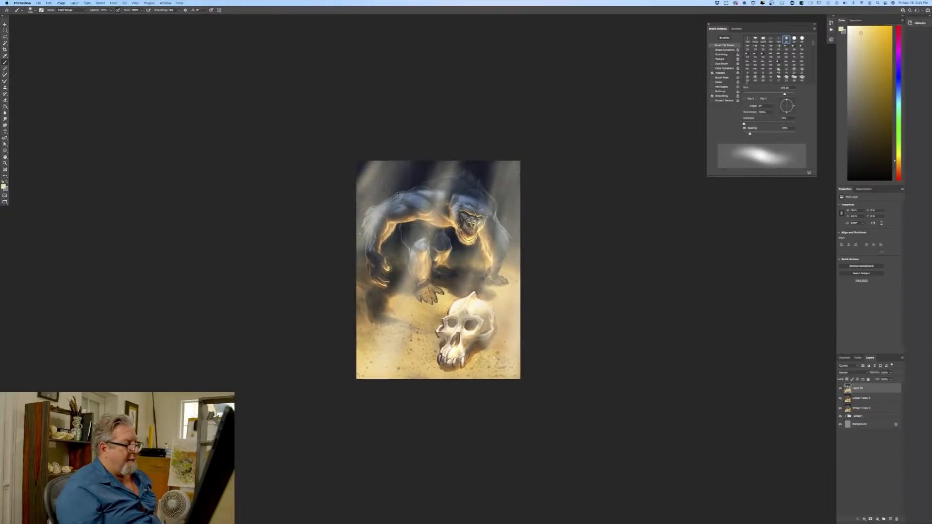
key(super+plus)
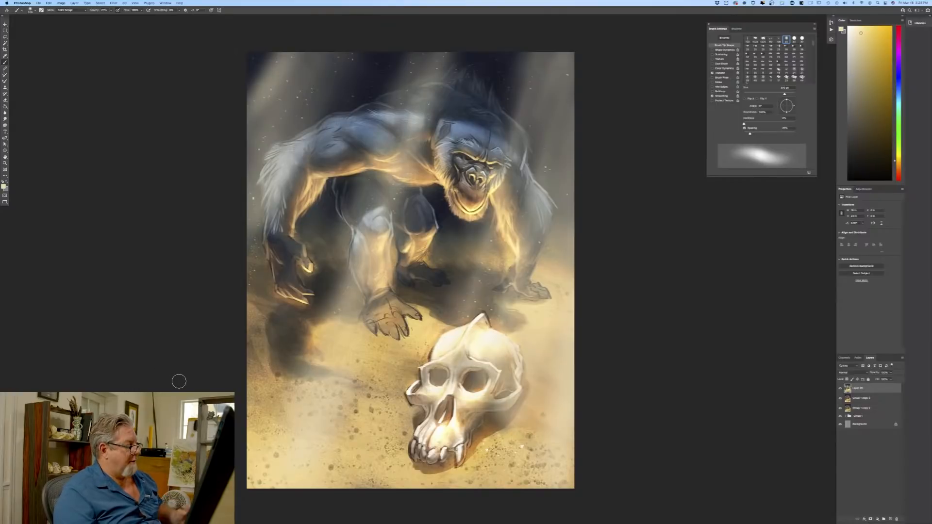
Set the foreground color to a dark brown sampled from the sand speckles and add a new layer above the painting.
drag(158, 362, 193, 286)
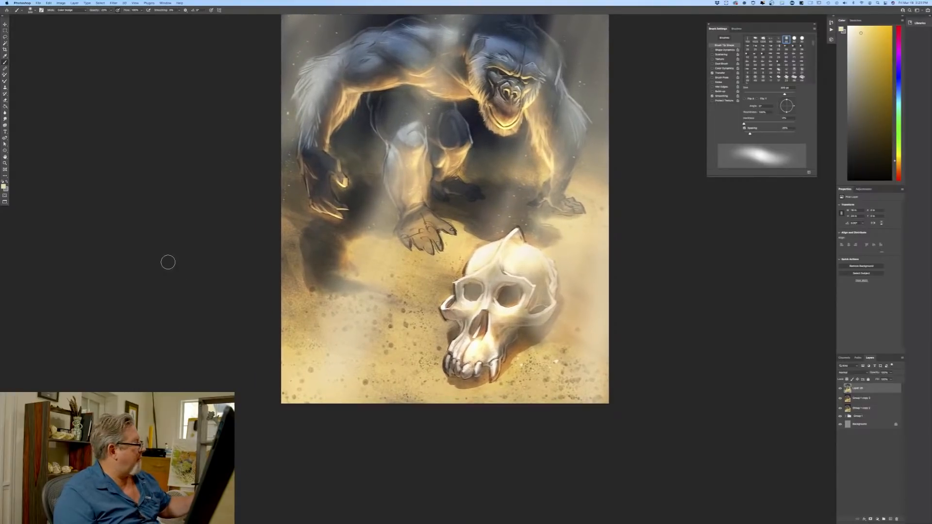
click(4, 186)
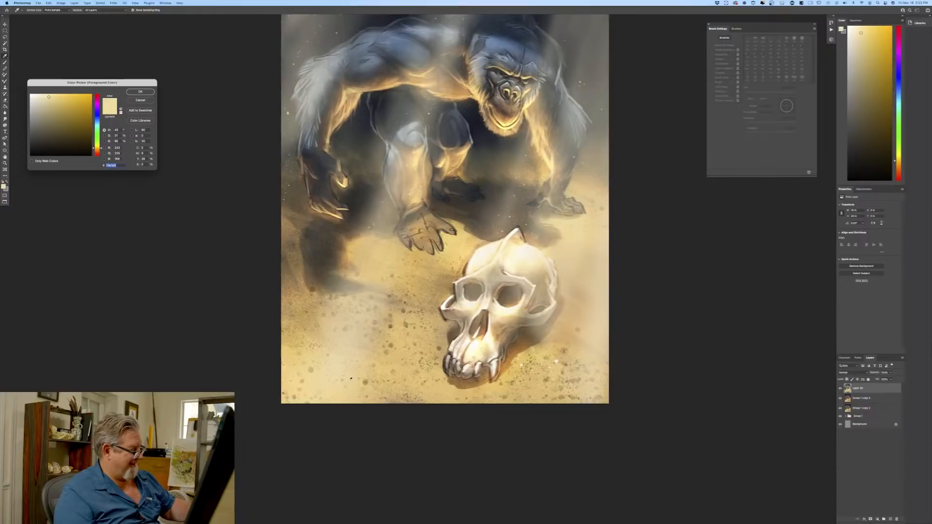
click(345, 377)
click(141, 91)
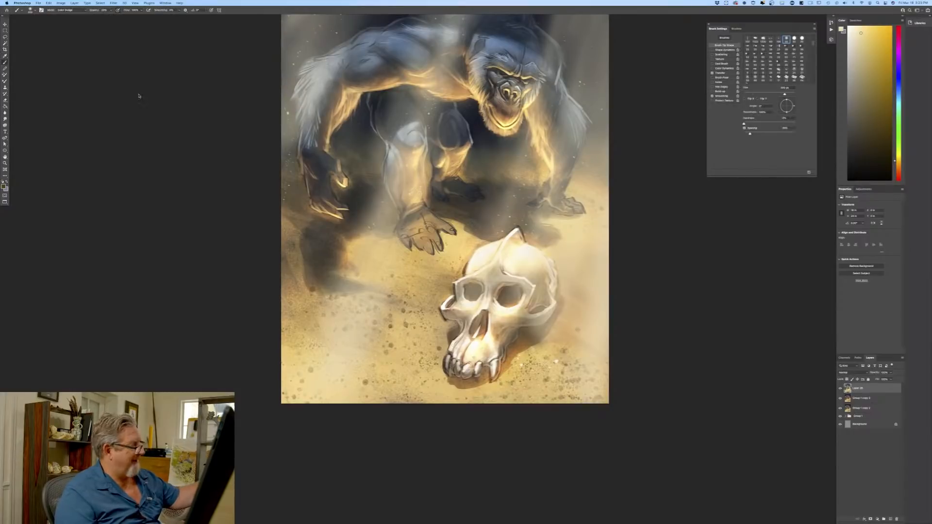
click(883, 519)
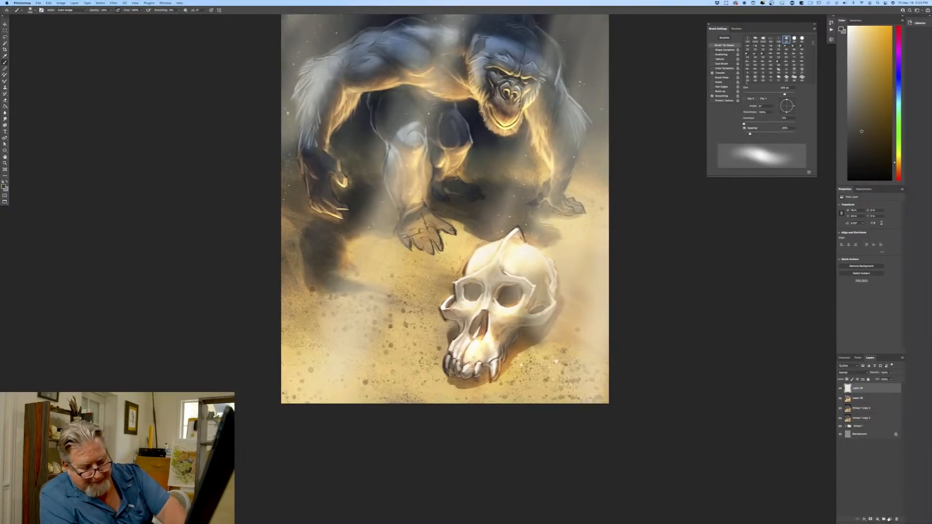
Set the brush blending mode to Normal and choose the tapered brush preset at the start of the brush list.
key(super+plus)
key(super+plus)
key(super+plus)
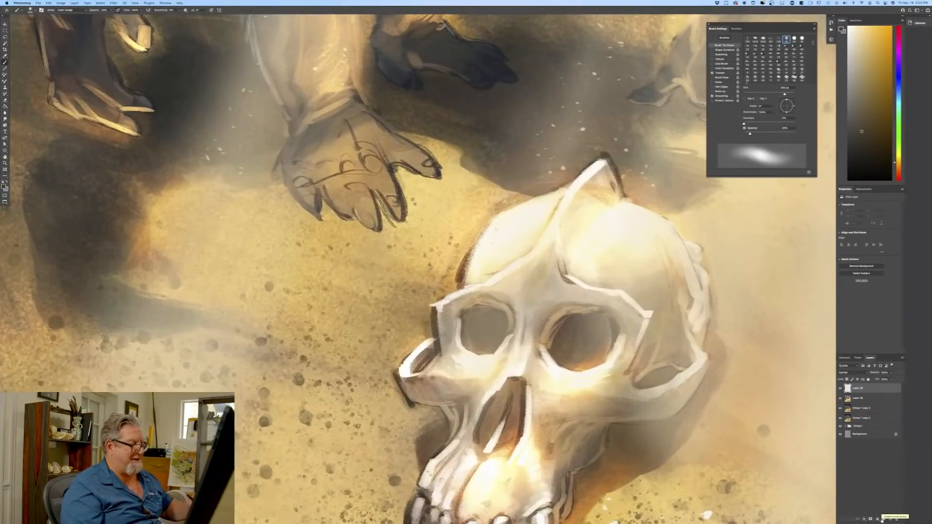
drag(264, 383, 217, 296)
key(super+minus)
key(super+minus)
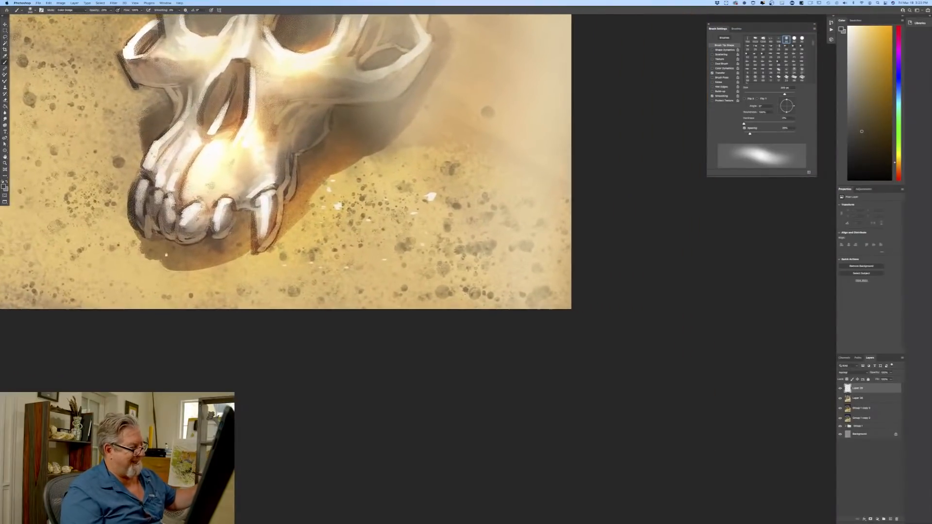
click(68, 10)
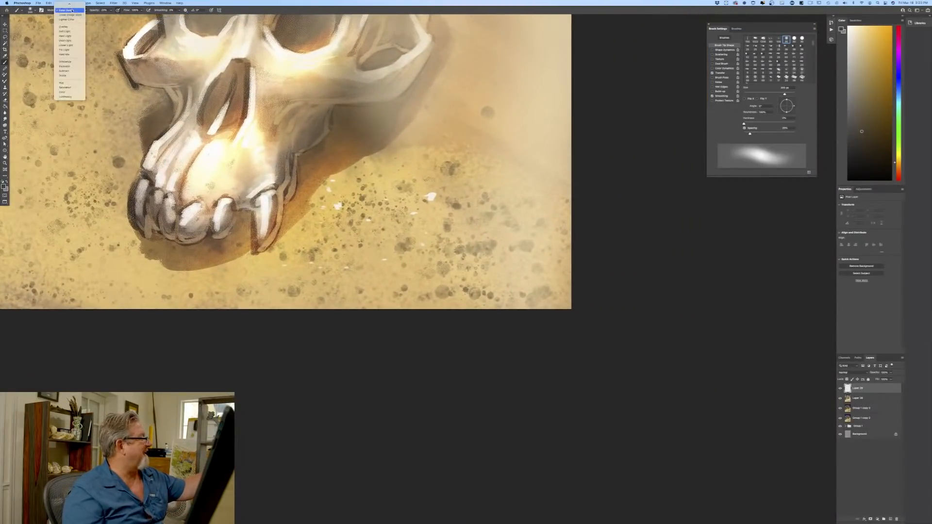
click(63, 6)
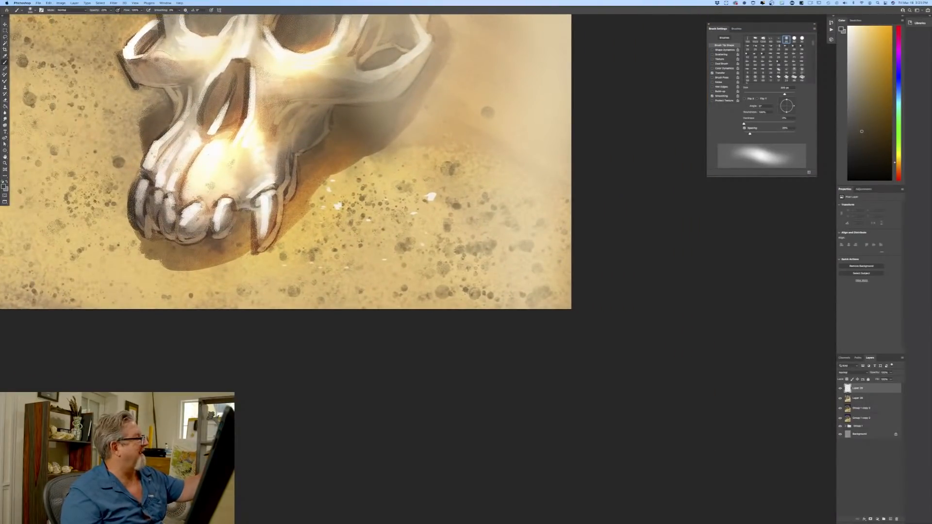
click(30, 10)
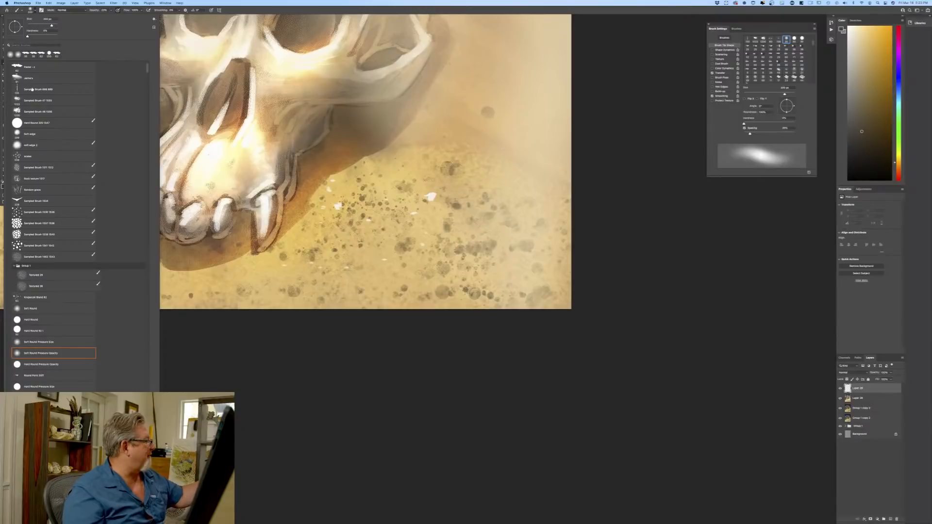
click(39, 67)
click(262, 337)
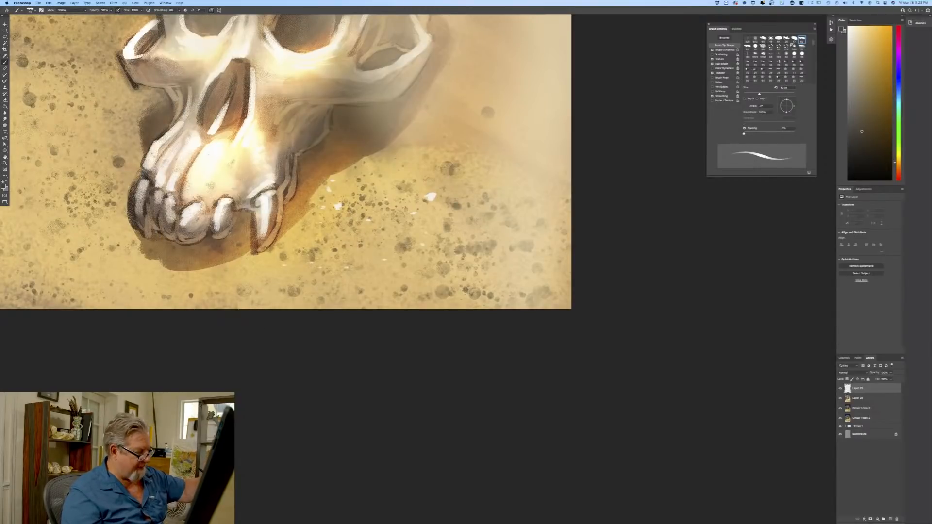
Shrink the brush to a thin line and sign the painting in the lower right corner of the sand.
key(bracketleft)
key(bracketleft)
key(bracketleft)
key(bracketleft)
key(bracketleft)
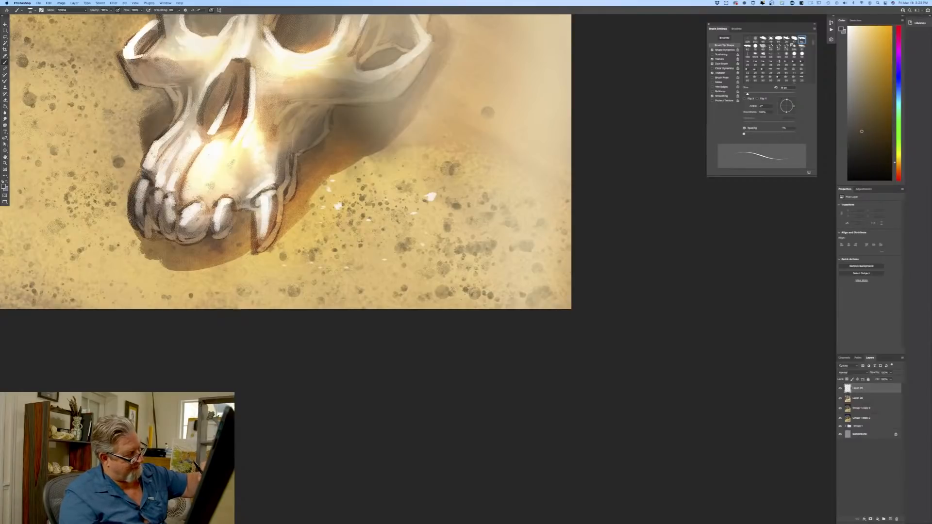
key(bracketright)
mouse_move(451, 246)
mouse_down()
mouse_move(434, 279)
mouse_move(514, 250)
mouse_up()
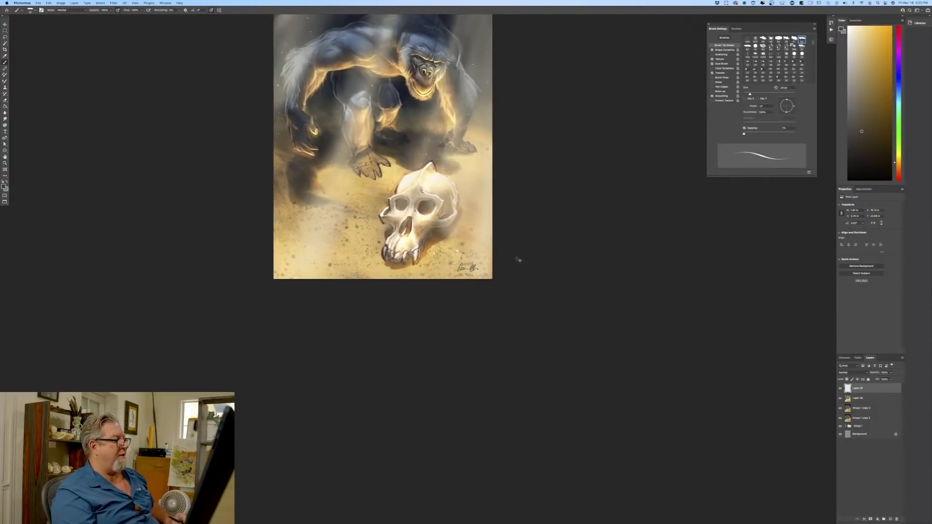
key(ctrl+minus)
drag(203, 338, 204, 350)
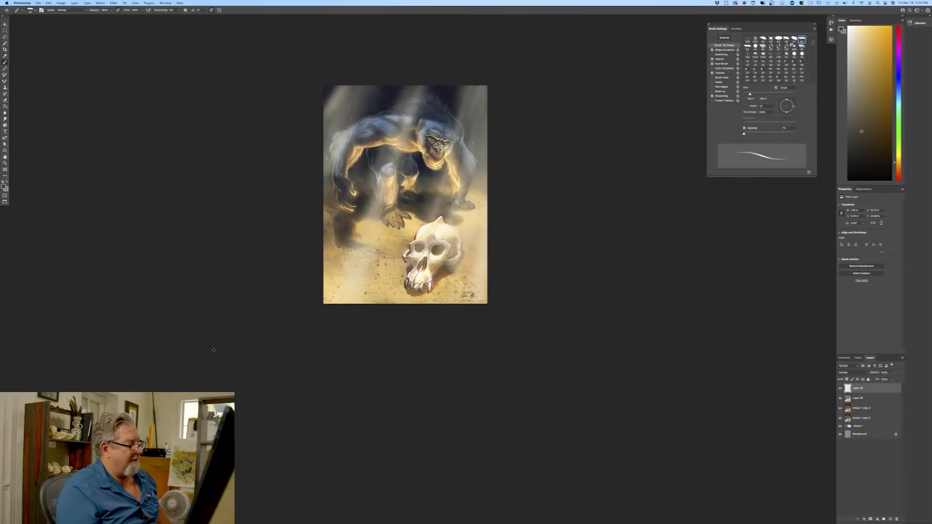
Apply a Lens Flare to the painting layer beneath the signature, centered on the crown of the skull.
key(alt+bracketleft)
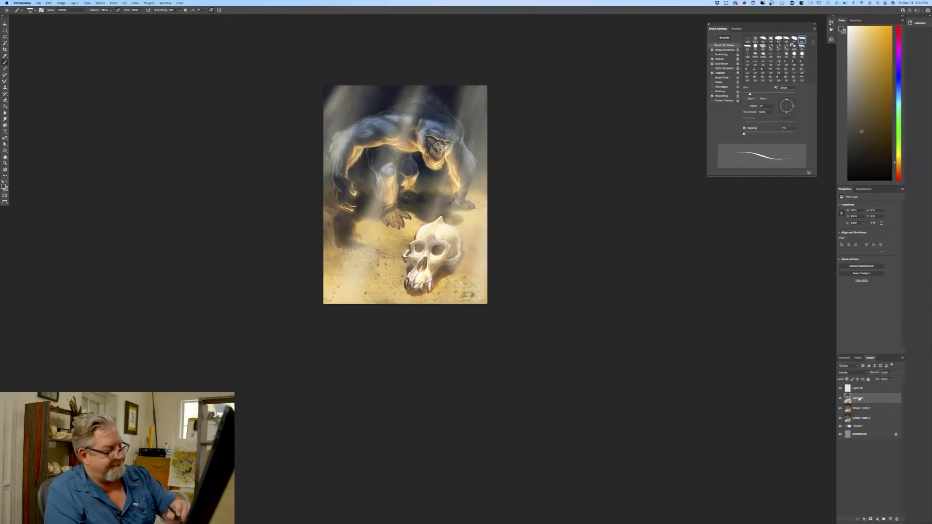
click(113, 3)
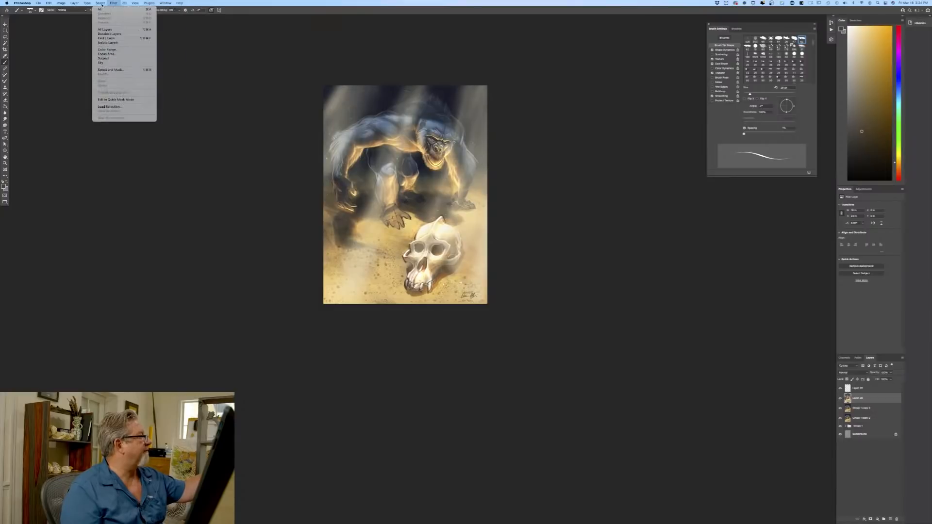
mouse_move(118, 89)
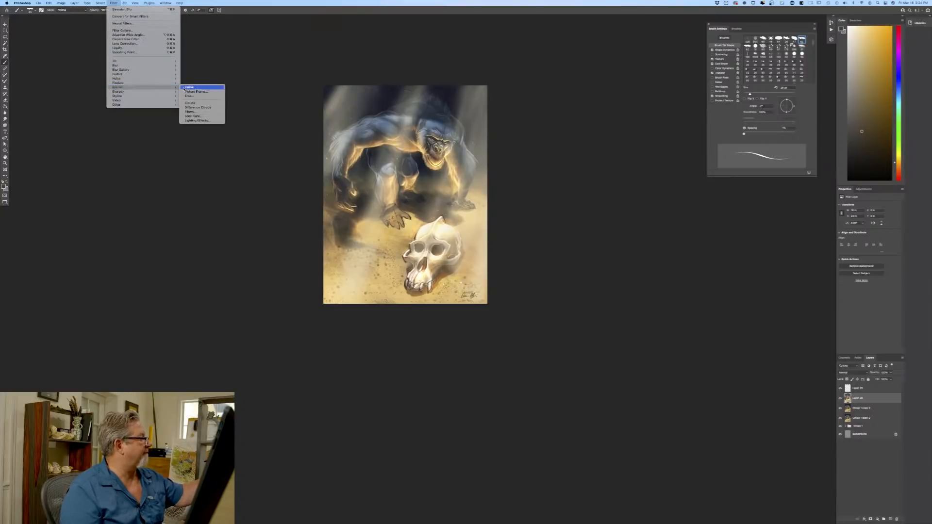
click(190, 116)
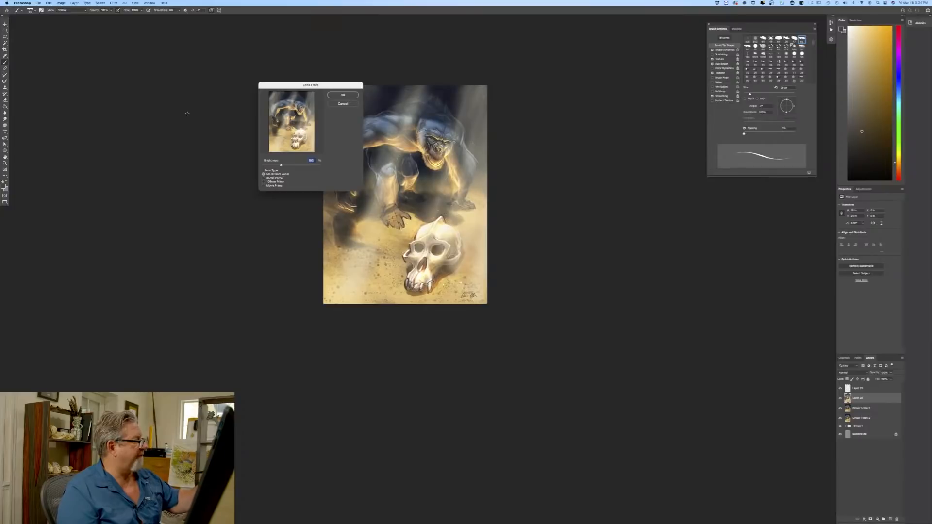
click(342, 95)
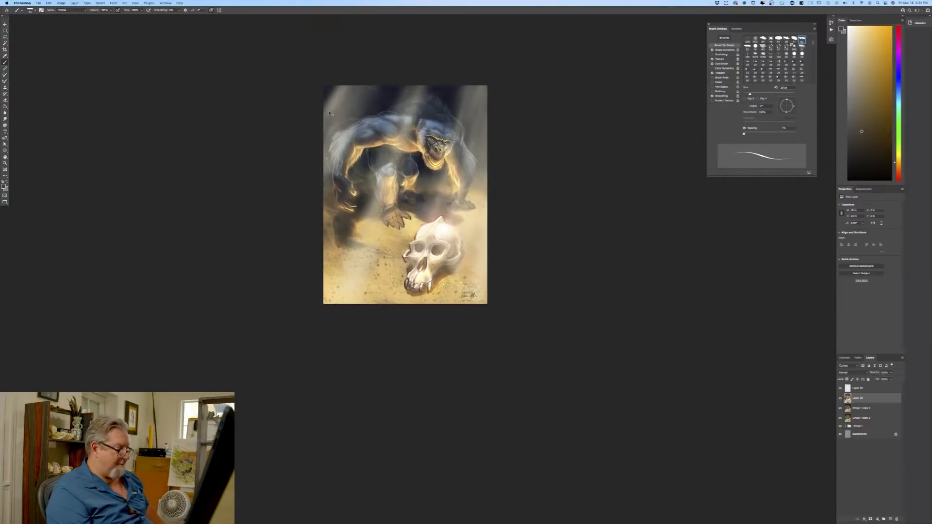
Hide the brush settings and display the enlarged painting in full-screen mode to review it.
key(super+equal)
key(super+minus)
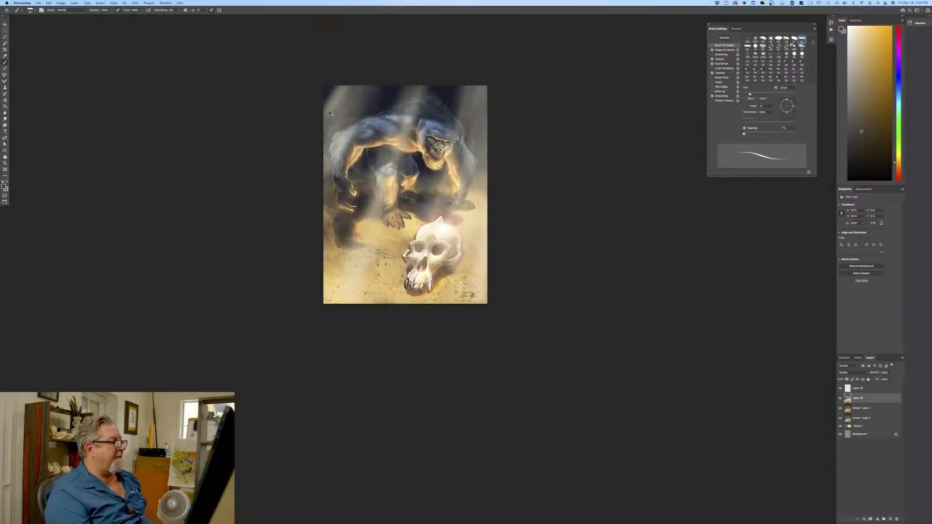
key(super+equal)
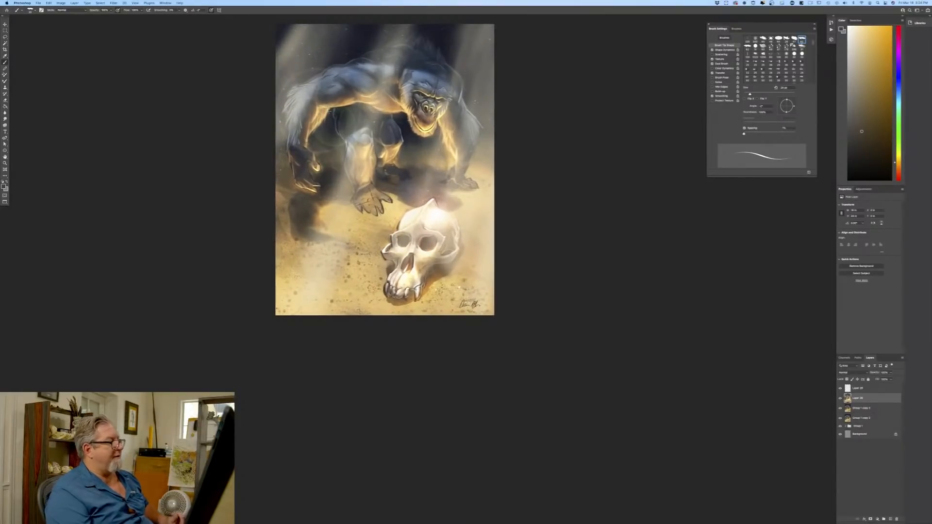
key(super+equal)
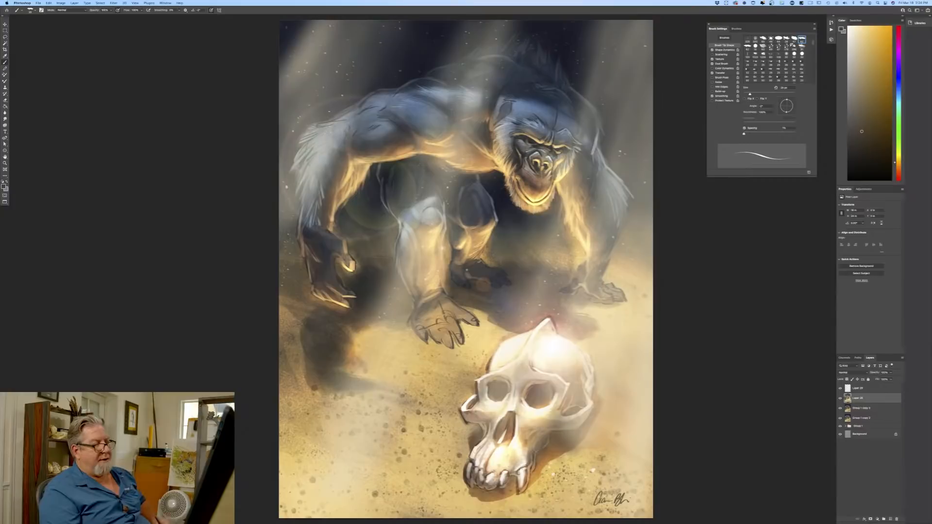
key(F5)
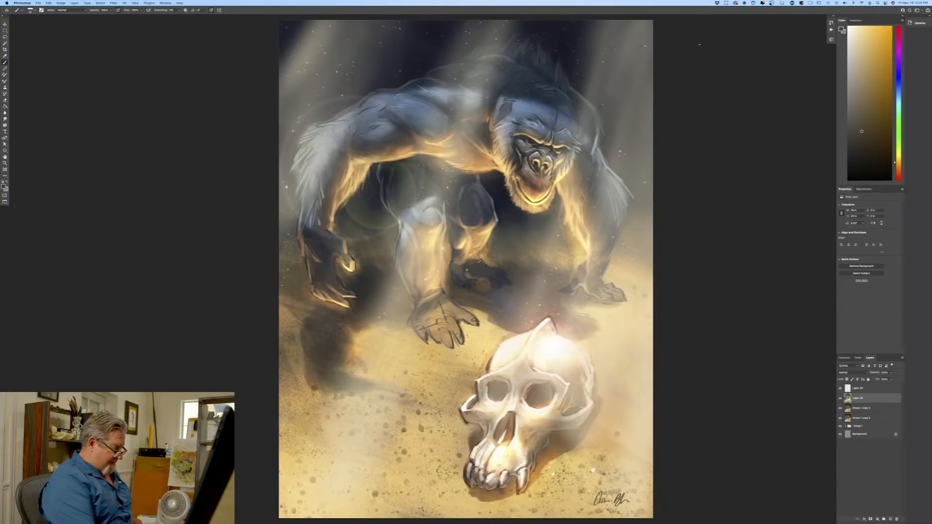
key(f)
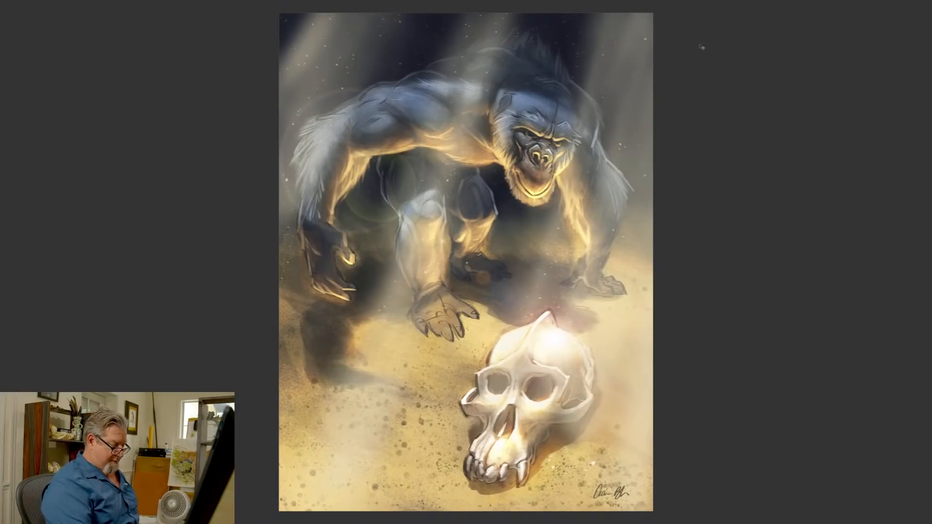